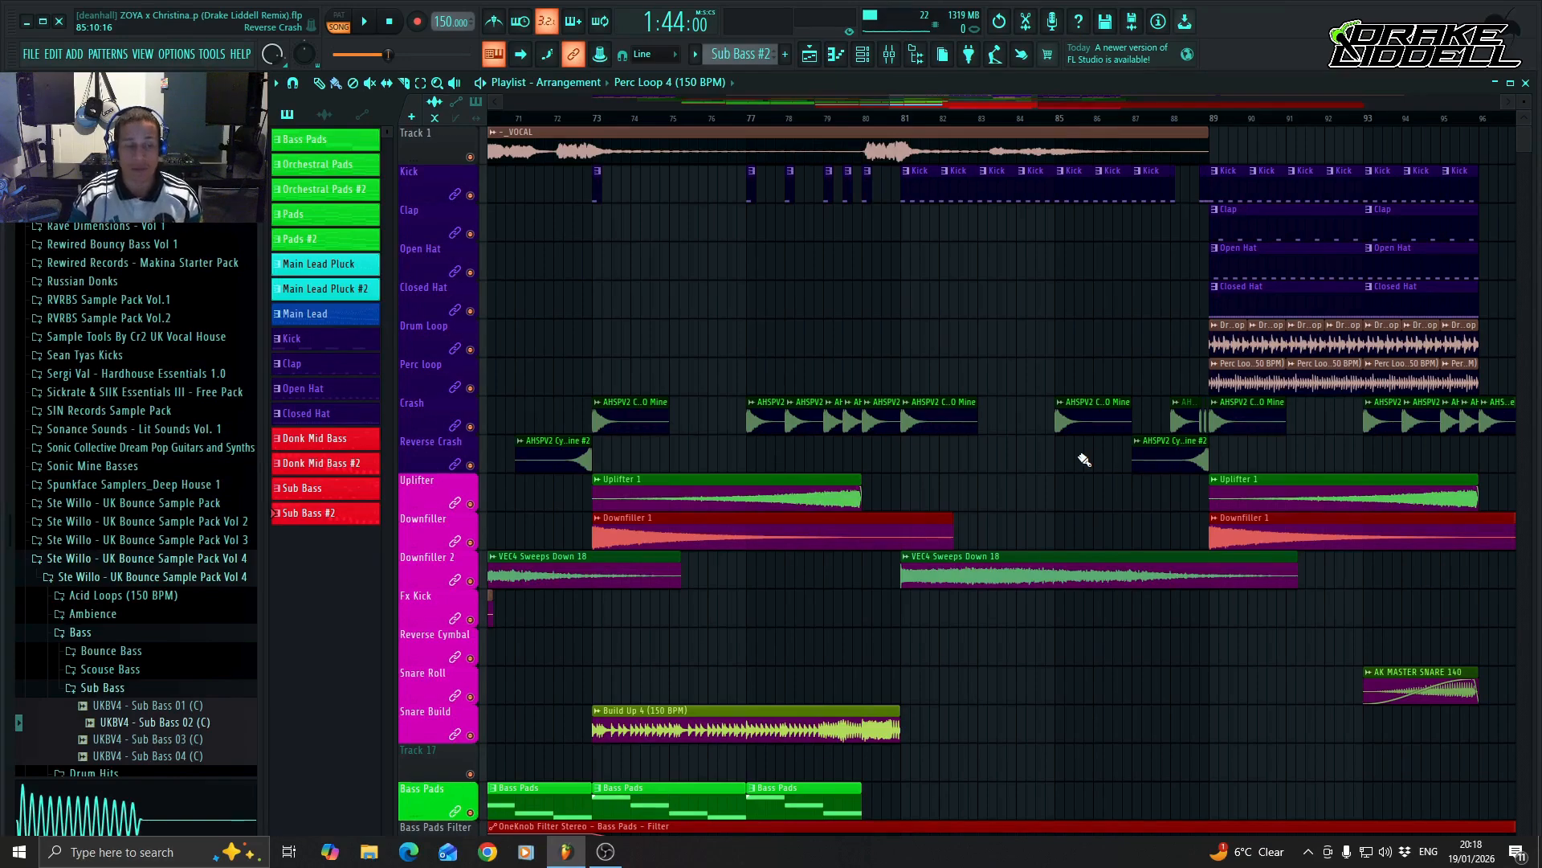
Review the playlist arrangement around bars 71 to 96, from the vocal and drums down to the bass tracks.
{"action": "scroll", "coordinate": [1084, 459], "scroll_direction": "down", "scroll_amount": 10}
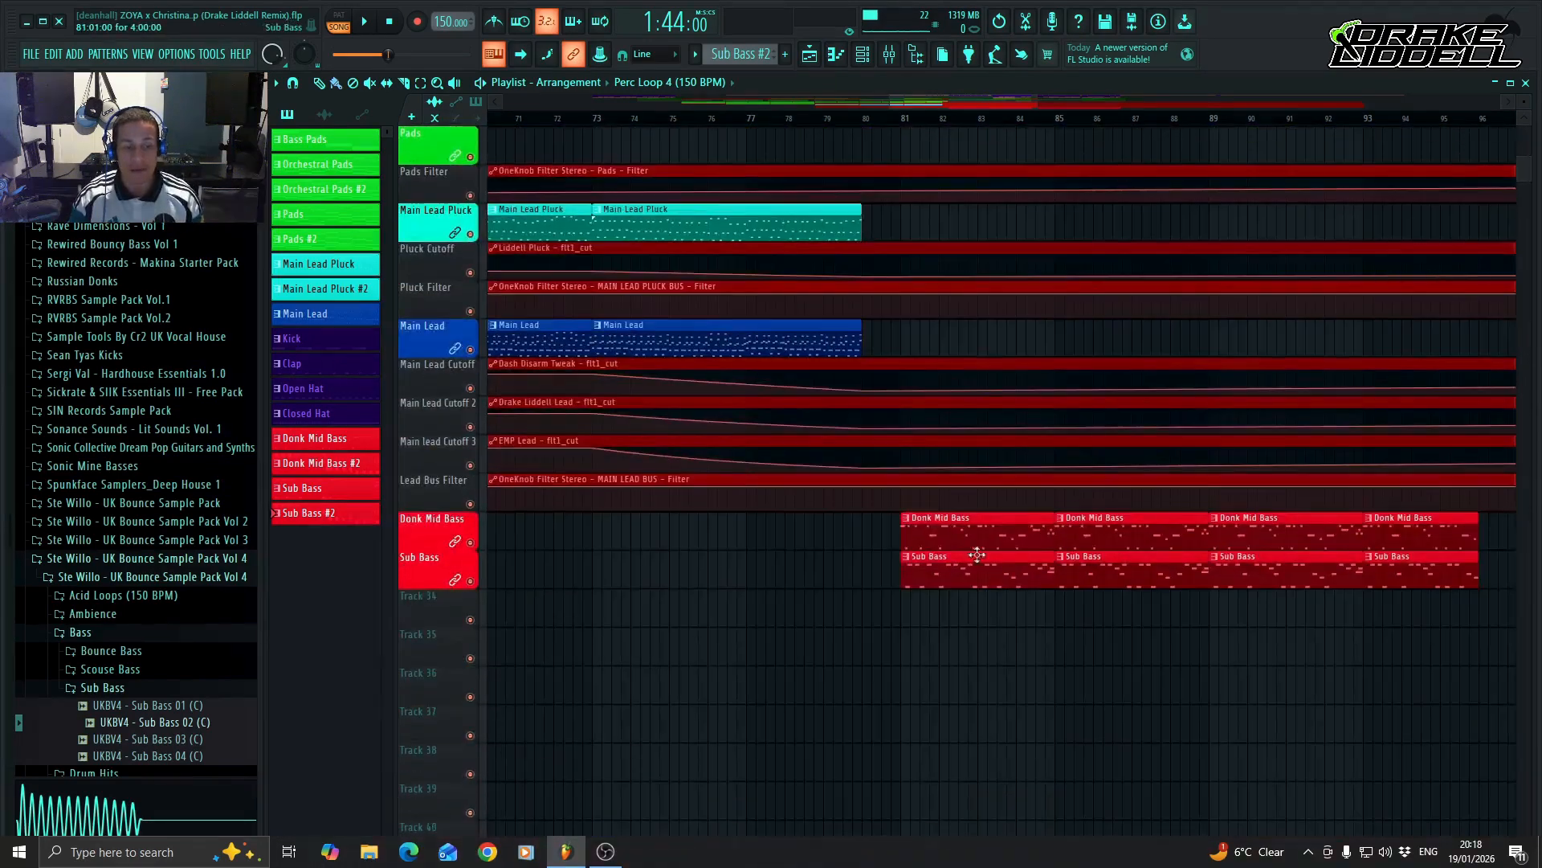
{"action": "scroll", "coordinate": [964, 556], "scroll_direction": "up", "scroll_amount": 4}
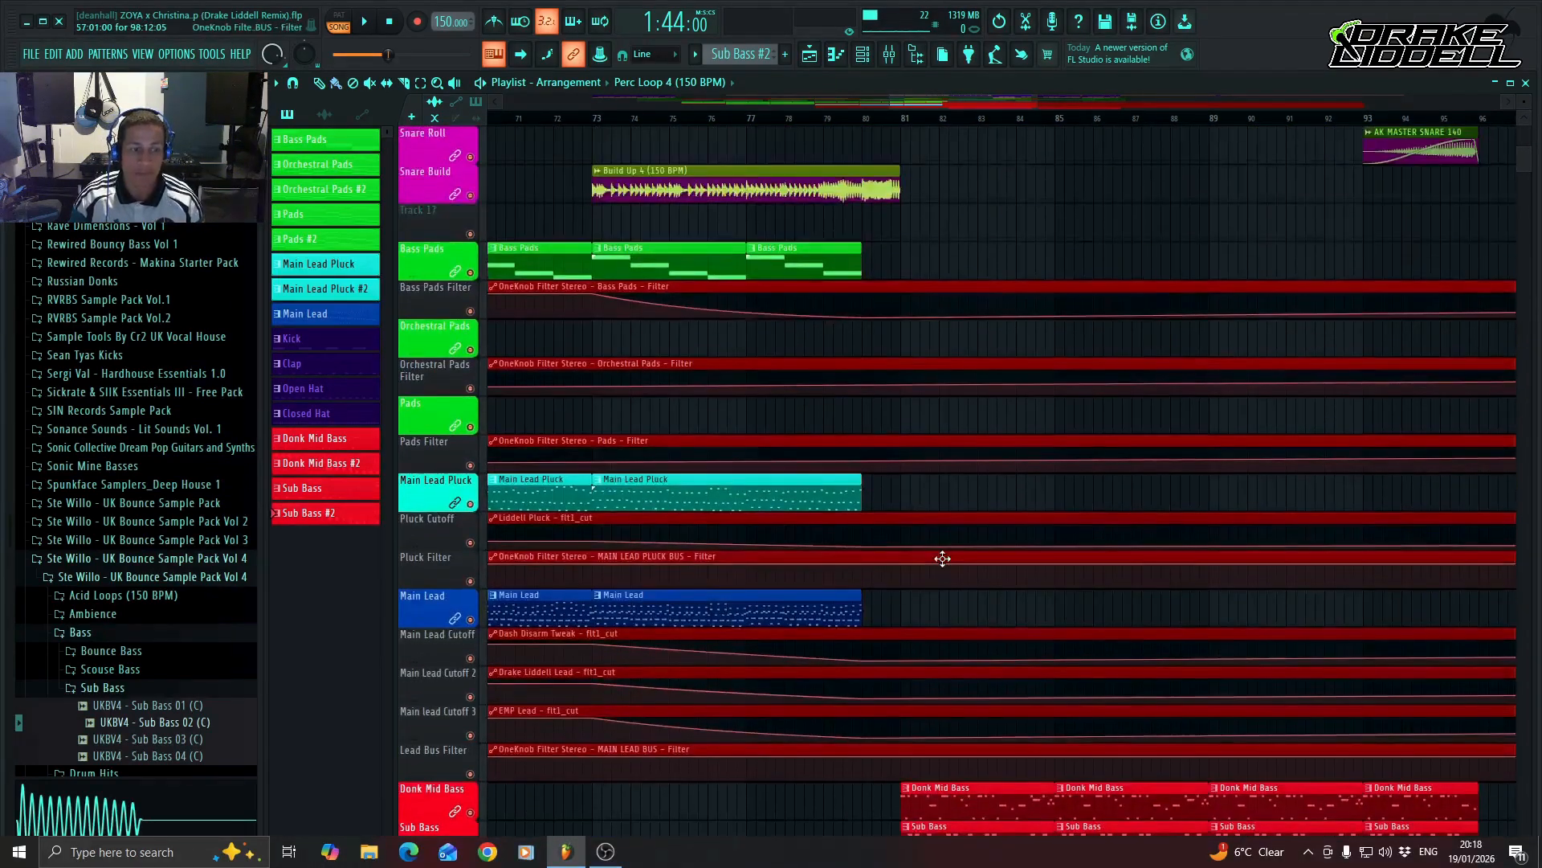
{"action": "scroll", "coordinate": [942, 559], "scroll_direction": "up", "scroll_amount": 5}
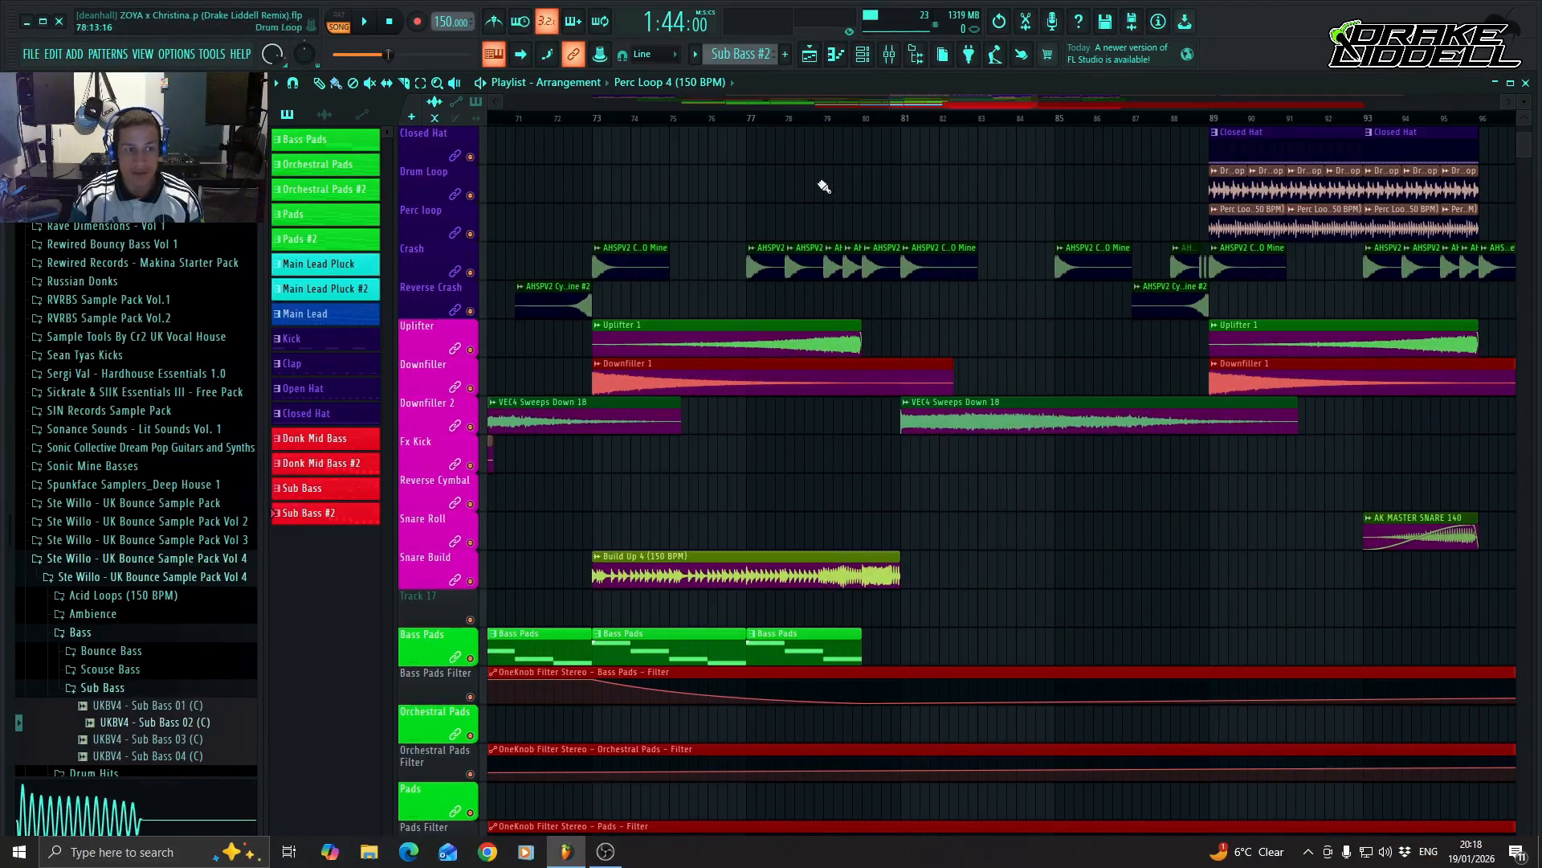
{"action": "scroll", "coordinate": [1020, 554], "scroll_direction": "down", "scroll_amount": 8}
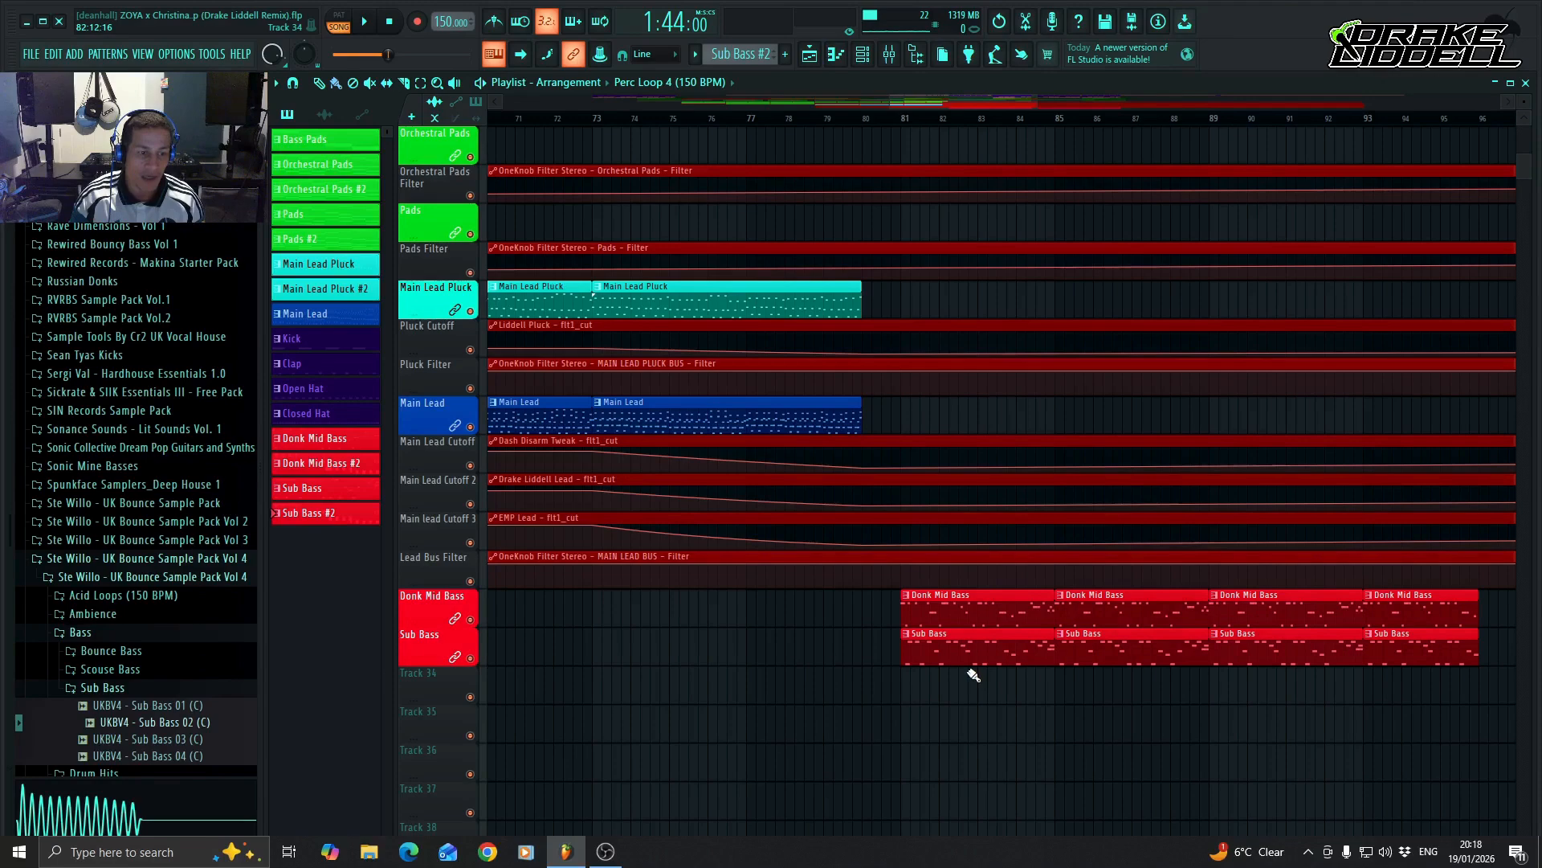
{"action": "scroll", "coordinate": [972, 675], "scroll_direction": "up", "scroll_amount": 8}
{"action": "scroll", "coordinate": [972, 675], "scroll_direction": "up", "scroll_amount": 11}
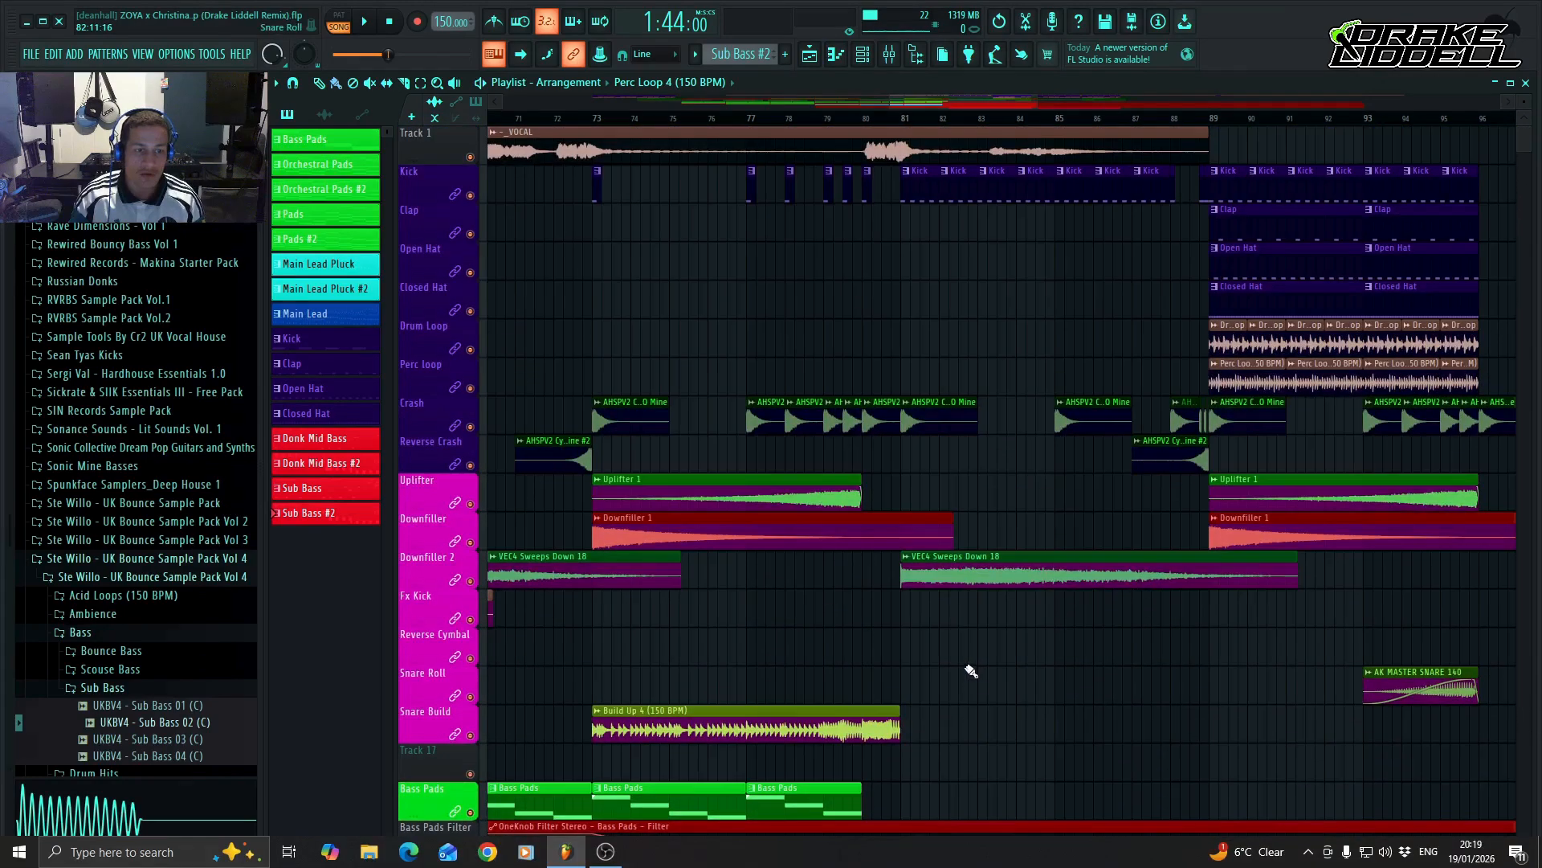
{"action": "left_click_drag", "start_coordinate": [980, 102], "coordinate": [933, 108]}
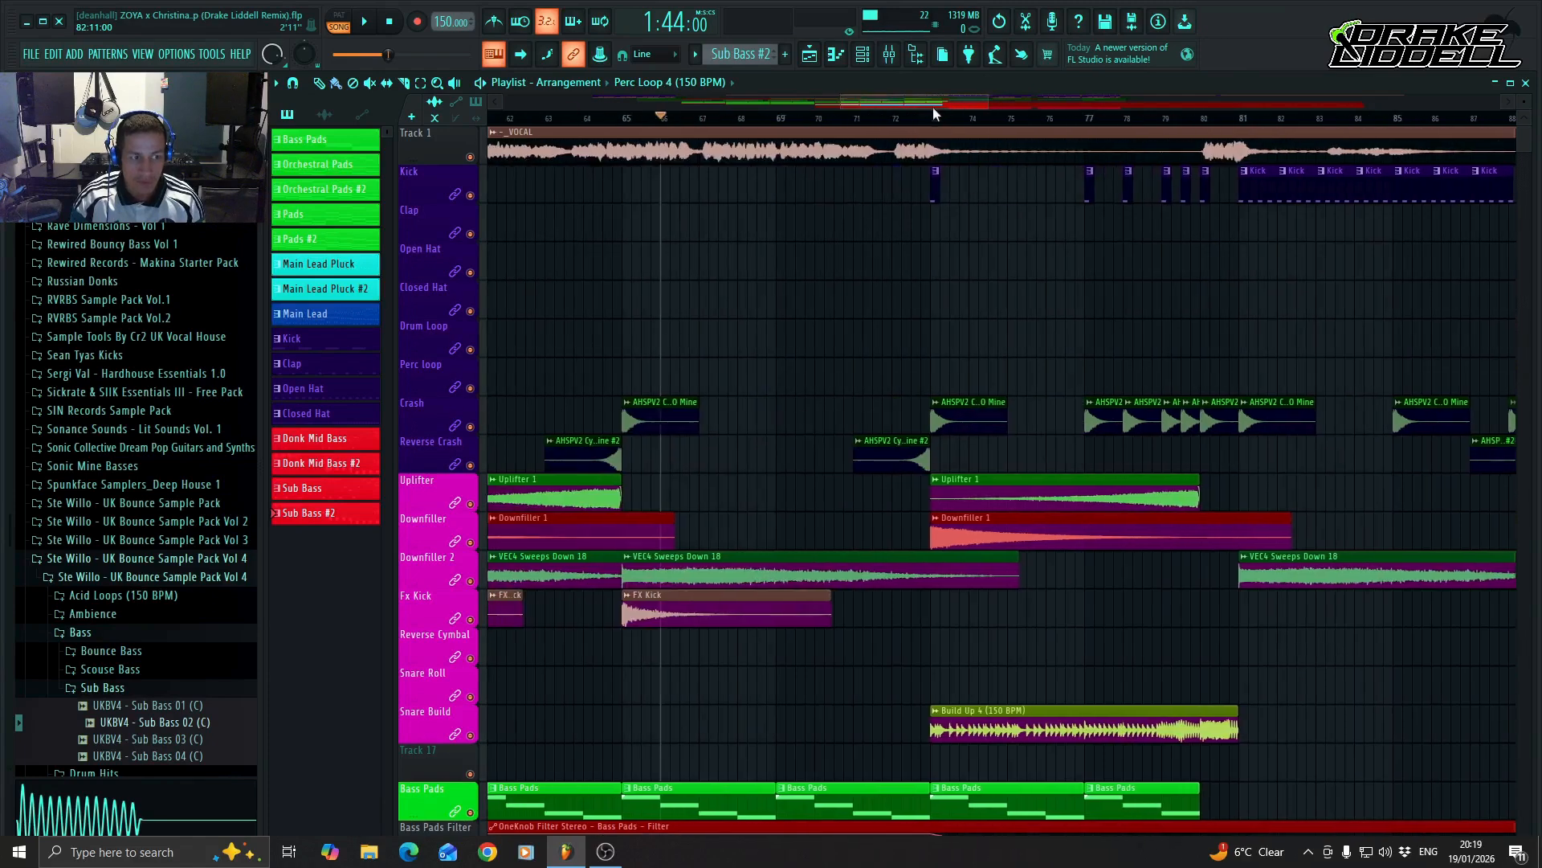
Inspect the Fruity Parametric EQ 2 settings on the Vocals mixer track and close the plugin.
{"action": "left_click", "coordinate": [889, 55]}
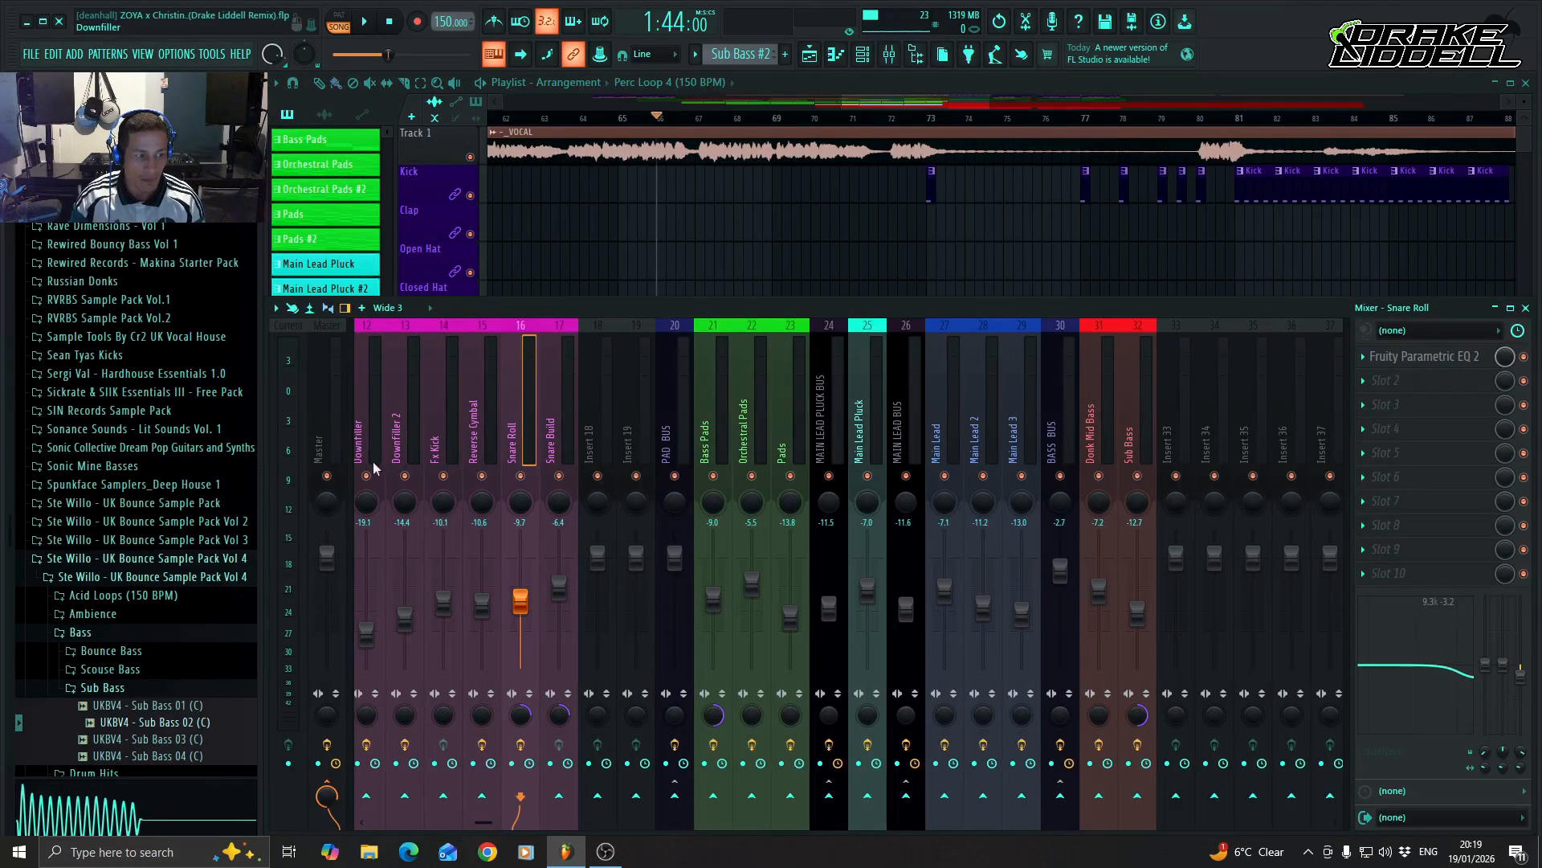
{"action": "left_click_drag", "start_coordinate": [484, 825], "coordinate": [396, 824]}
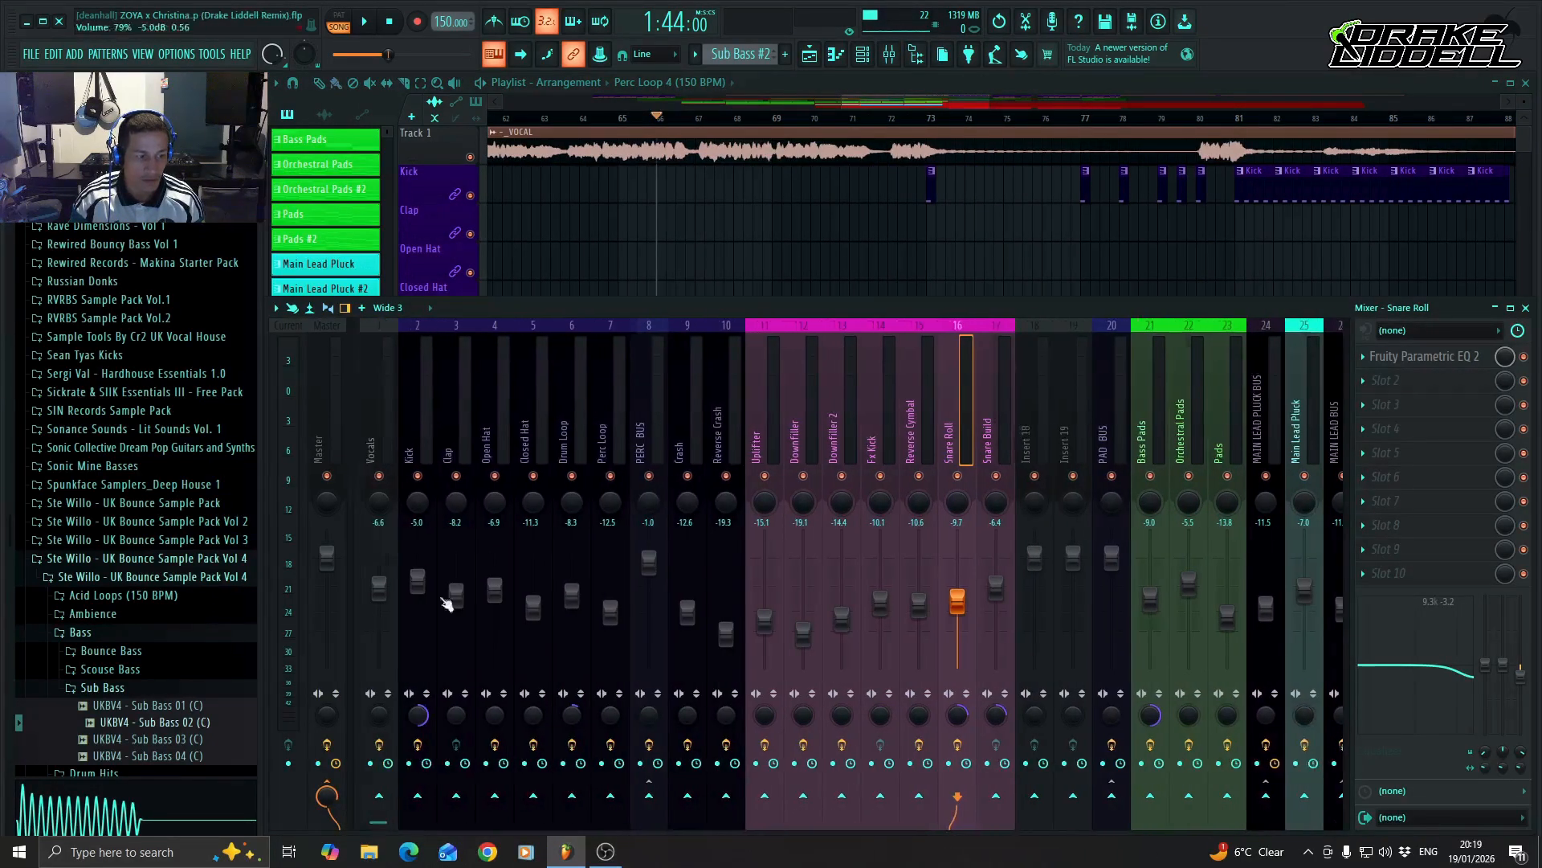
{"action": "left_click", "coordinate": [377, 448]}
{"action": "left_click", "coordinate": [1460, 357]}
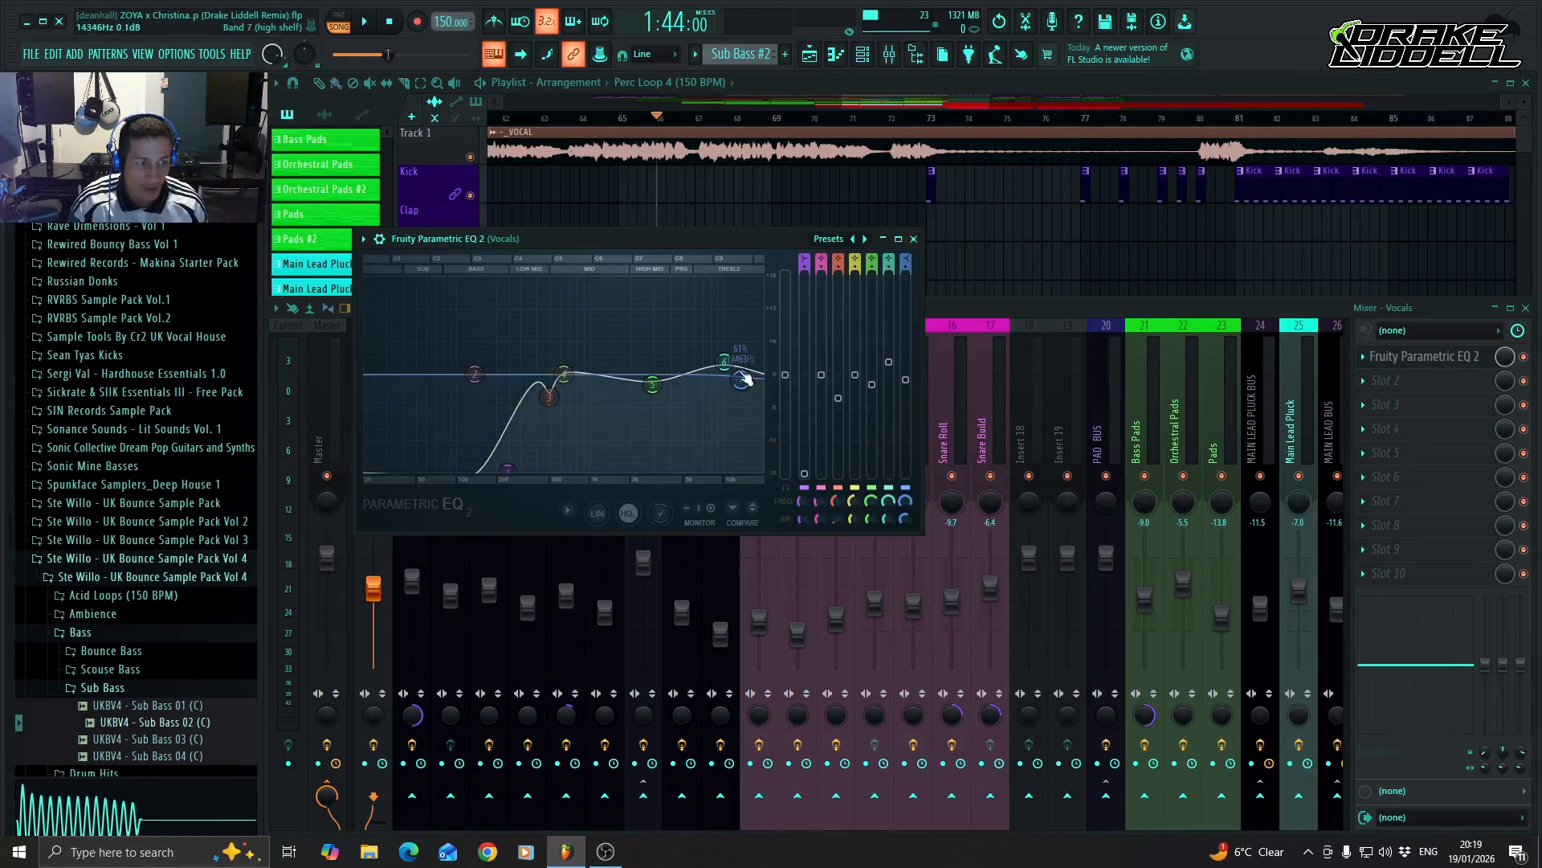
{"action": "left_click", "coordinate": [914, 239]}
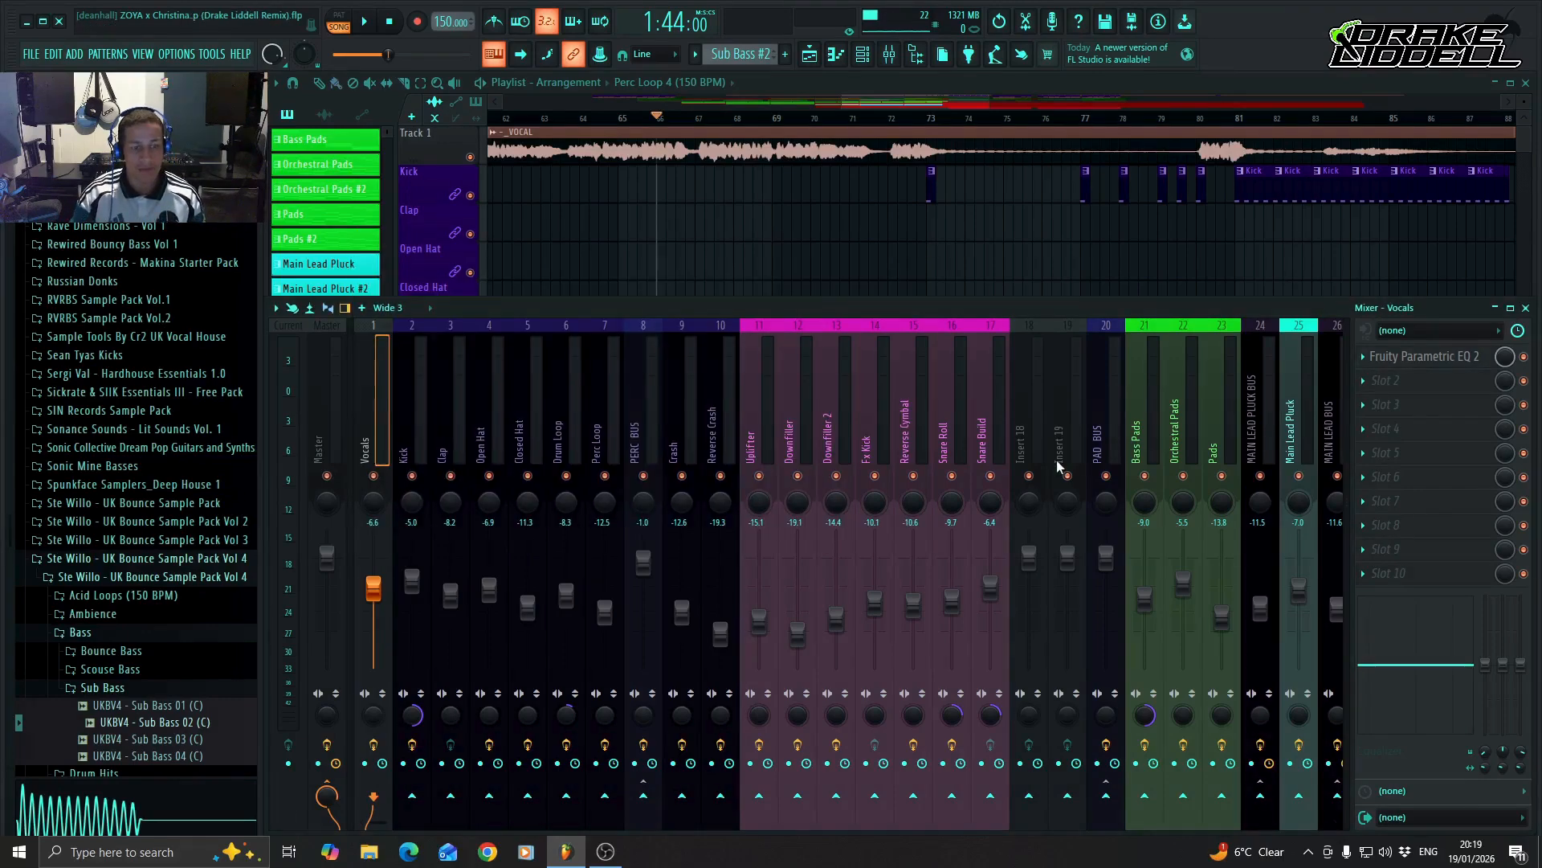
Play the arrangement from about bar 80 through the section after bar 89, following the active tracks, and stop playback.
{"action": "left_click_drag", "start_coordinate": [902, 104], "coordinate": [949, 105]}
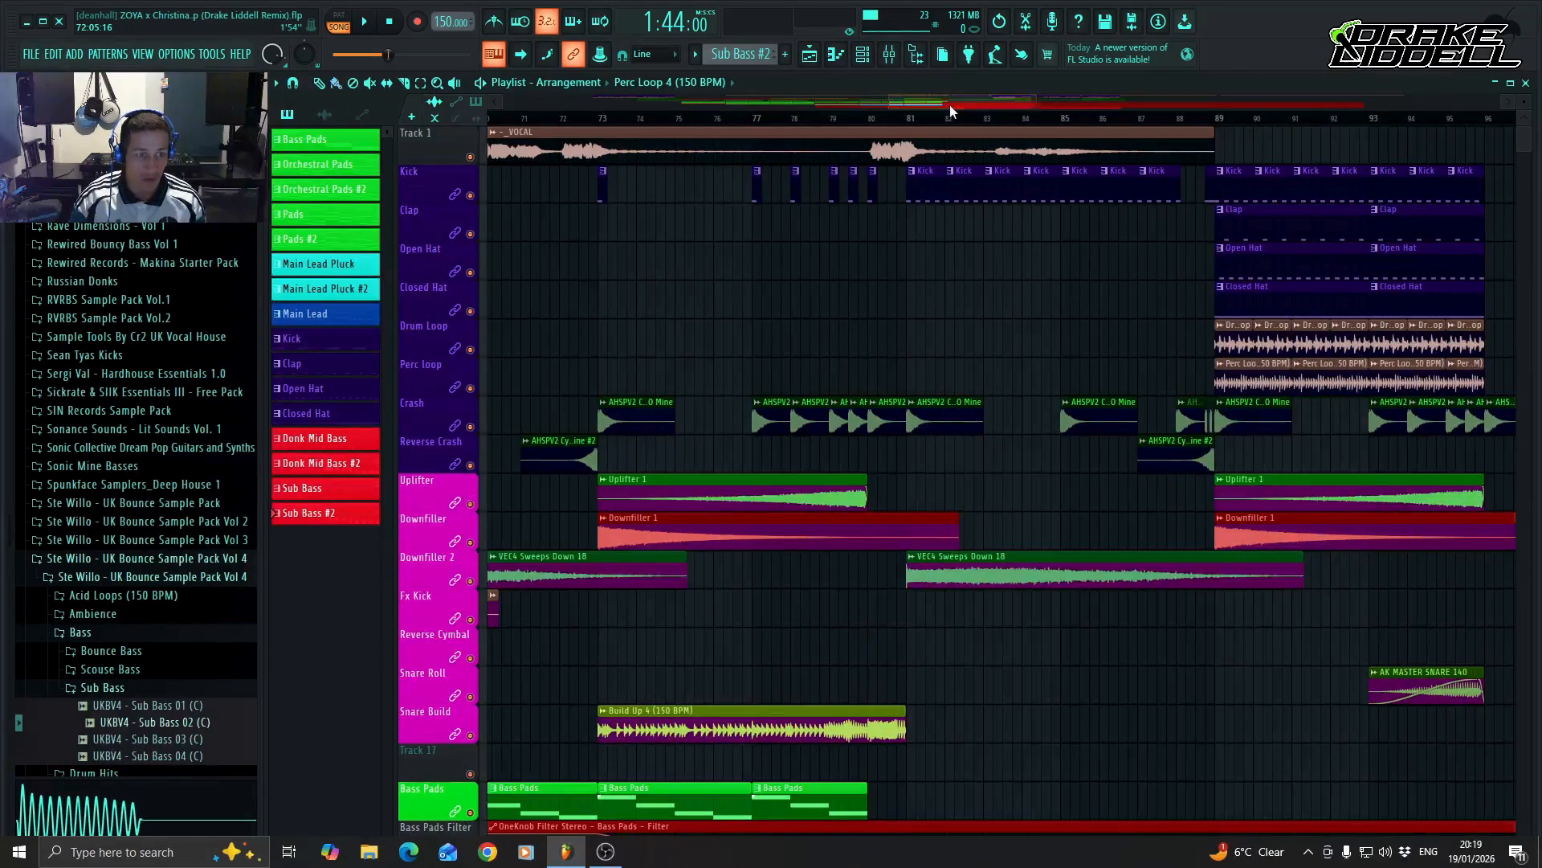
{"action": "left_click", "coordinate": [869, 120]}
{"action": "key", "text": "space"}
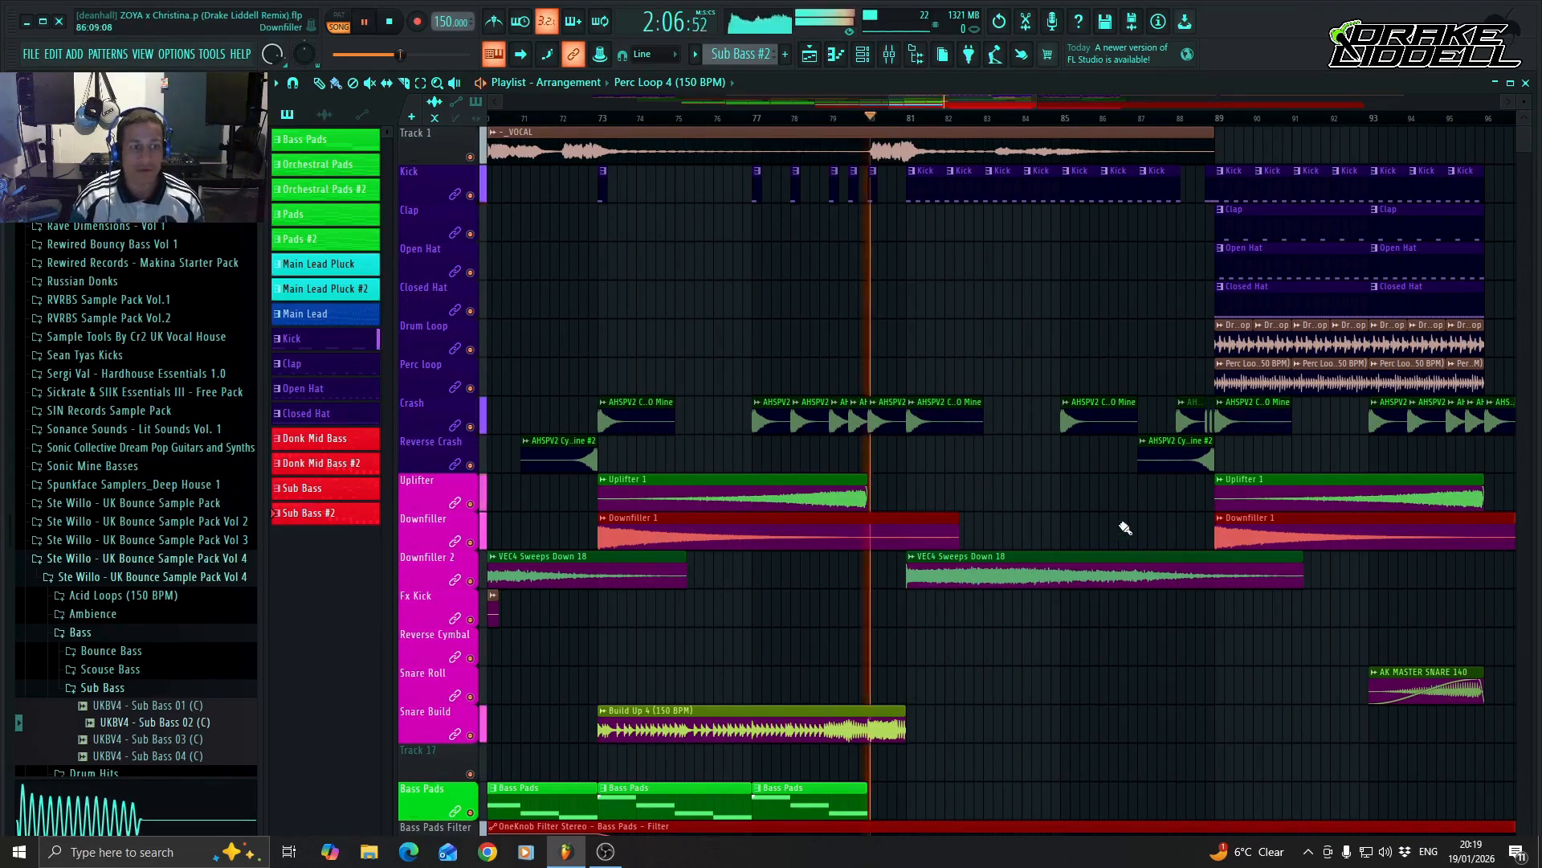
{"action": "scroll", "coordinate": [1311, 634], "scroll_direction": "down", "scroll_amount": 4}
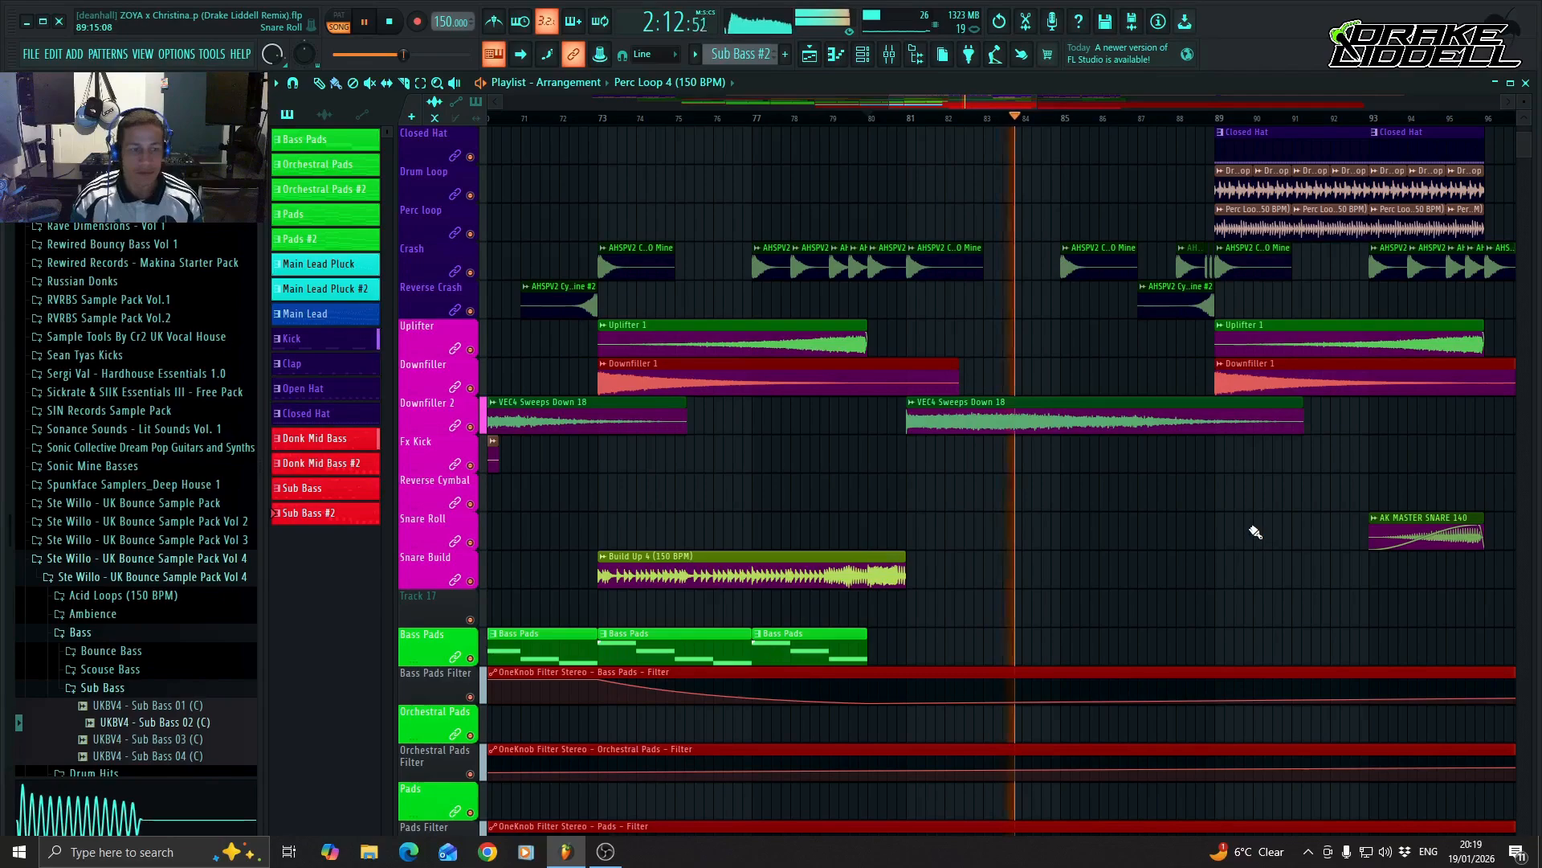
{"action": "scroll", "coordinate": [1237, 538], "scroll_direction": "down", "scroll_amount": 1}
{"action": "scroll", "coordinate": [1229, 546], "scroll_direction": "down", "scroll_amount": 15}
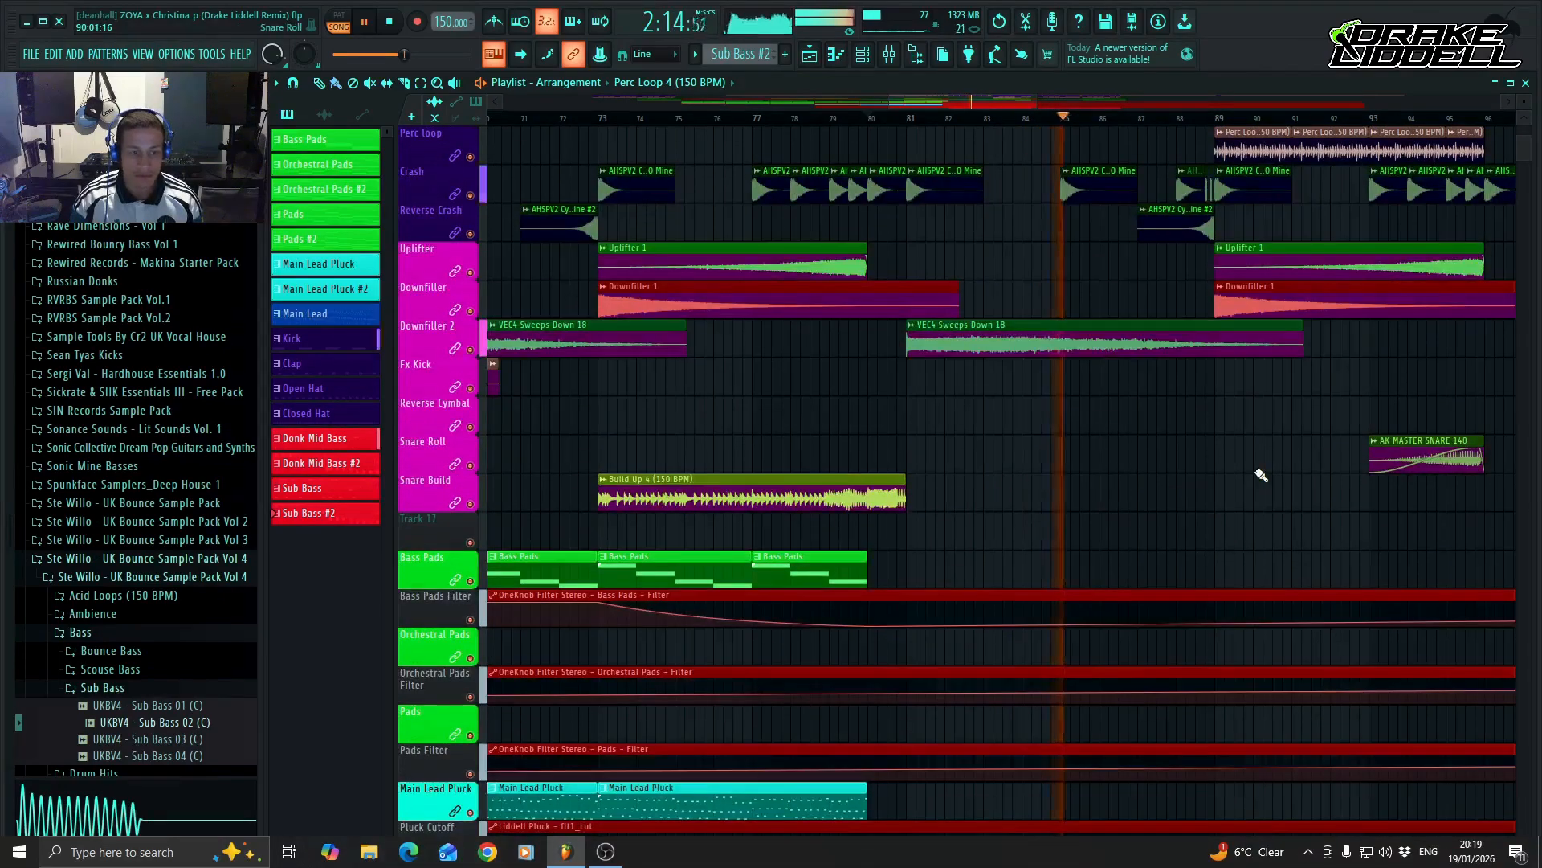
{"action": "scroll", "coordinate": [1237, 610], "scroll_direction": "up", "scroll_amount": 14}
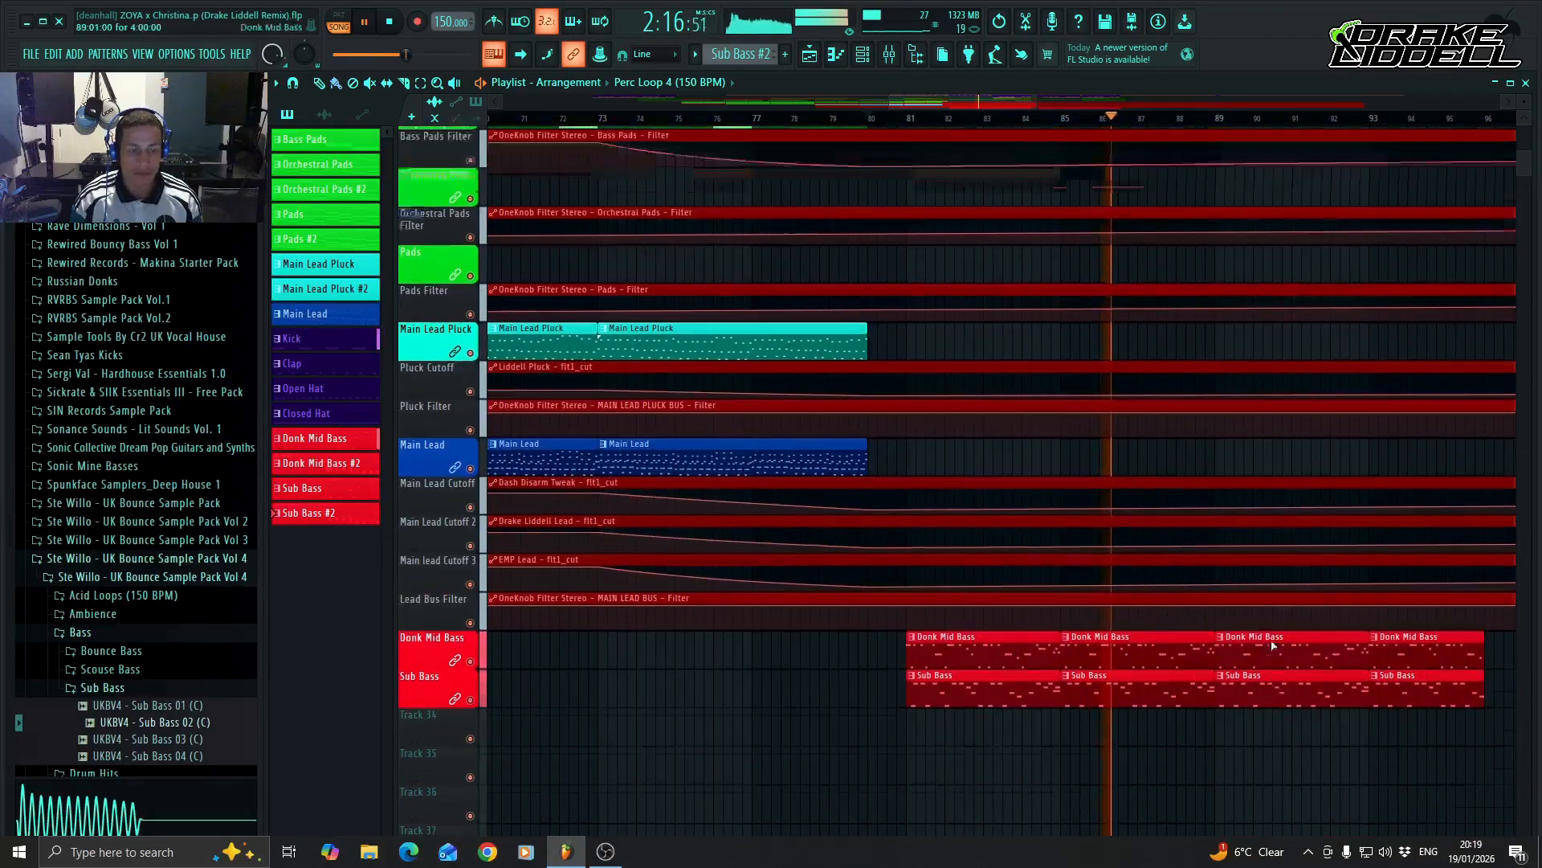
{"action": "scroll", "coordinate": [1235, 604], "scroll_direction": "up", "scroll_amount": 2}
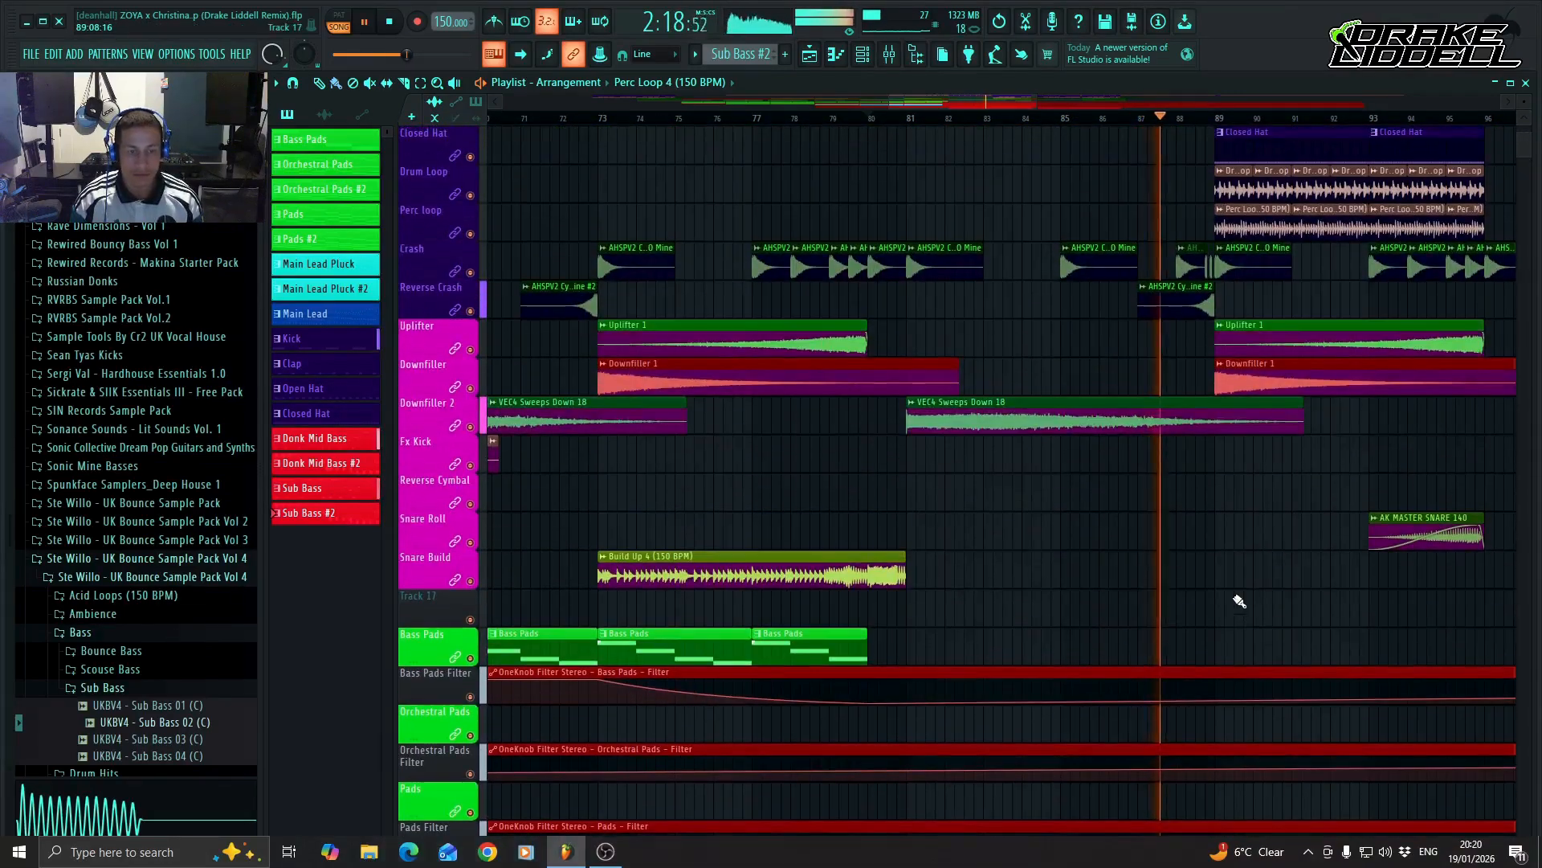
{"action": "scroll", "coordinate": [1205, 509], "scroll_direction": "up", "scroll_amount": 3}
{"action": "left_click_drag", "start_coordinate": [982, 108], "coordinate": [1010, 101]}
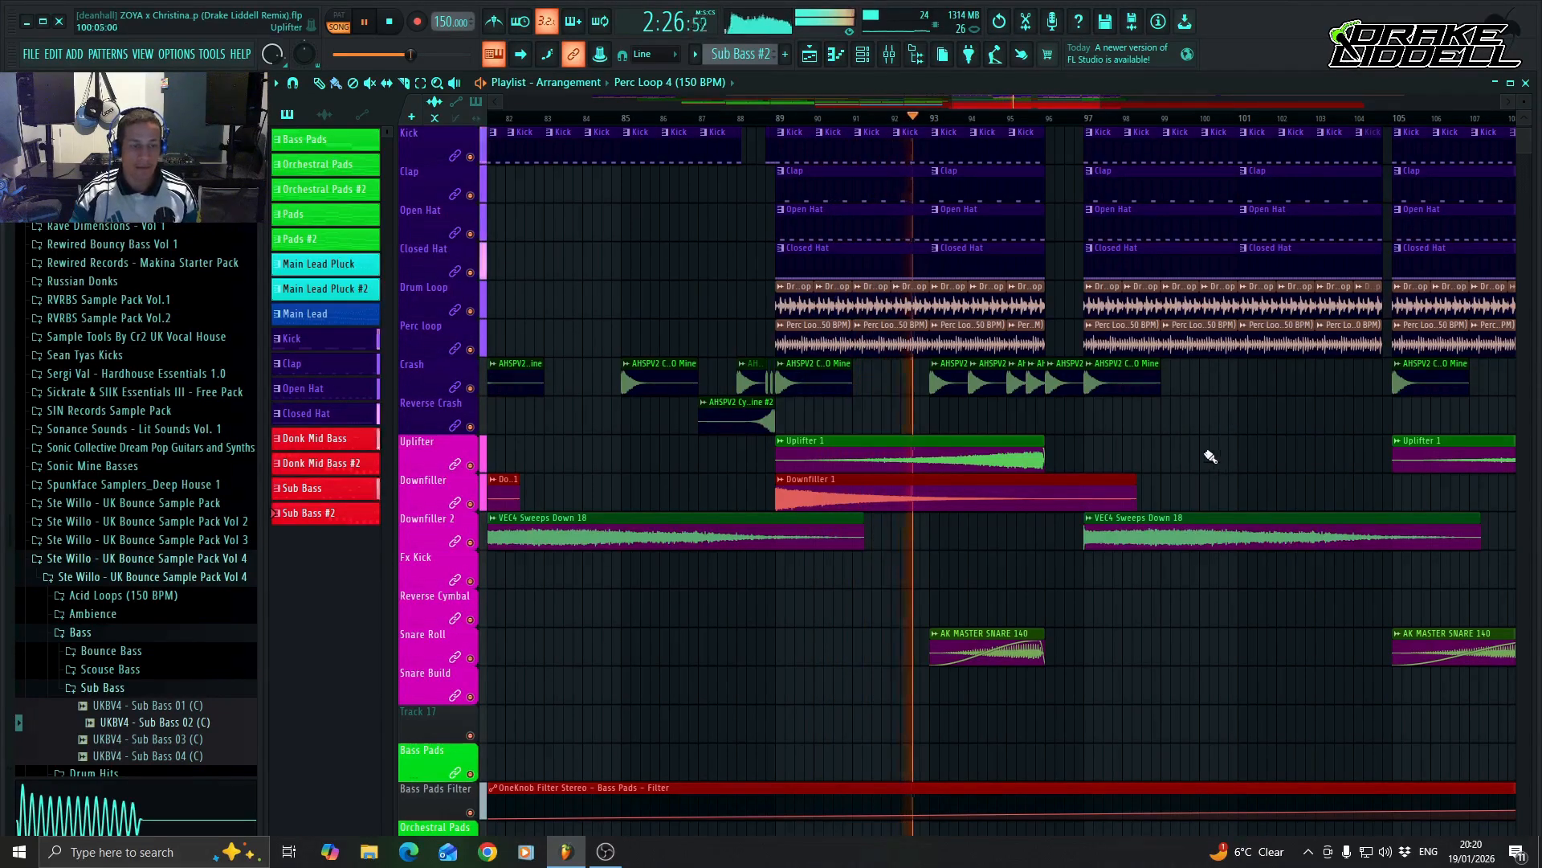
{"action": "scroll", "coordinate": [1201, 458], "scroll_direction": "up", "scroll_amount": 1}
{"action": "scroll", "coordinate": [1213, 491], "scroll_direction": "down", "scroll_amount": 10}
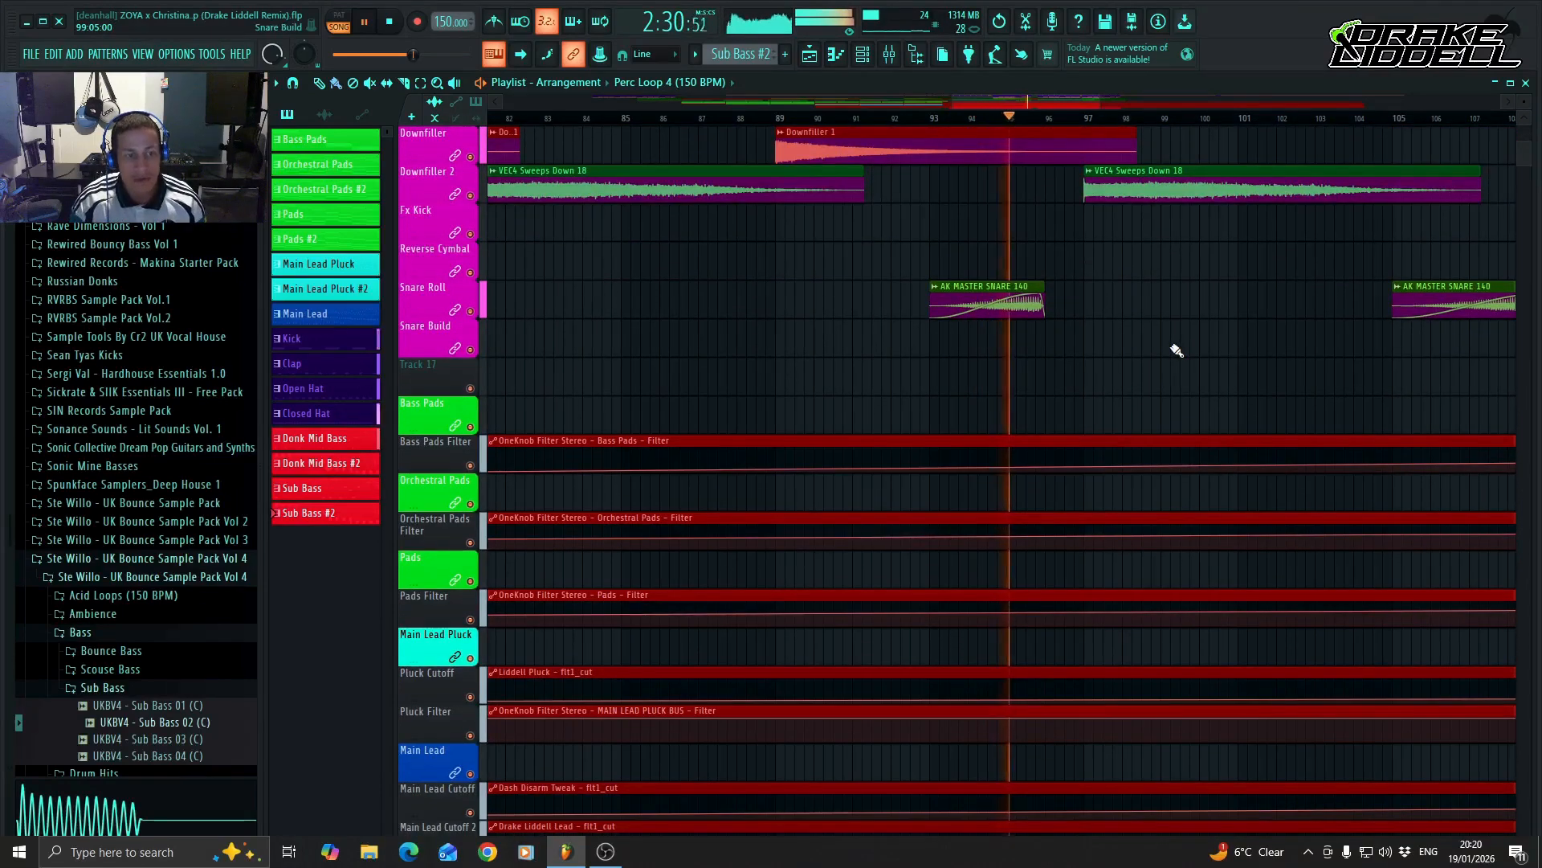
{"action": "key", "text": "space"}
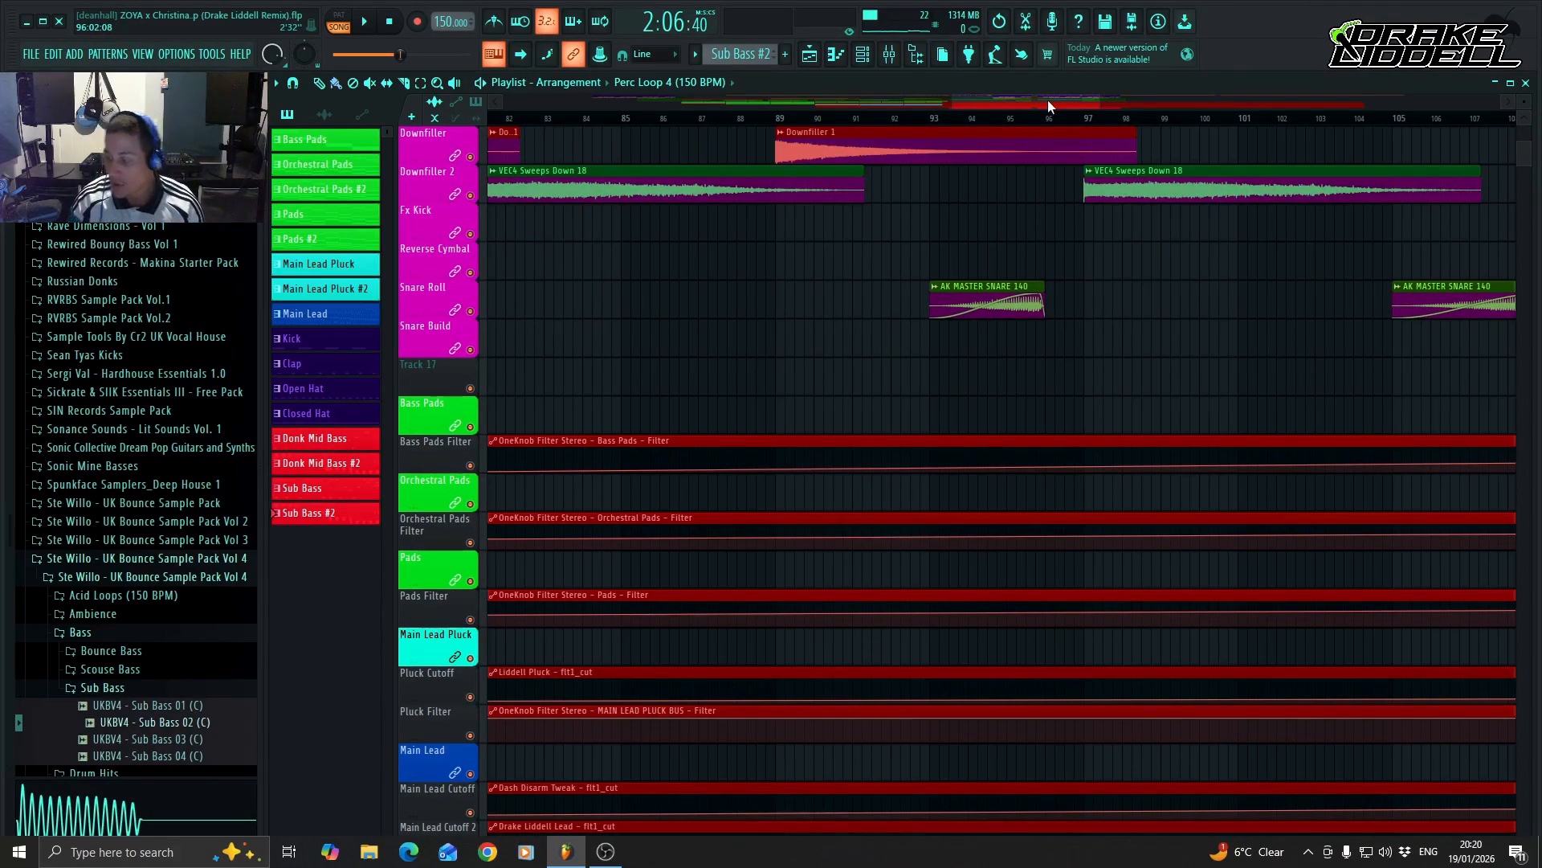
Examine the arrangement from bar 101 onwards across the vocal, drum, effects, pad and lead tracks.
{"action": "left_click_drag", "start_coordinate": [1050, 99], "coordinate": [1267, 207]}
{"action": "scroll", "coordinate": [1291, 499], "scroll_direction": "up", "scroll_amount": 3}
{"action": "scroll", "coordinate": [1291, 499], "scroll_direction": "up", "scroll_amount": 7}
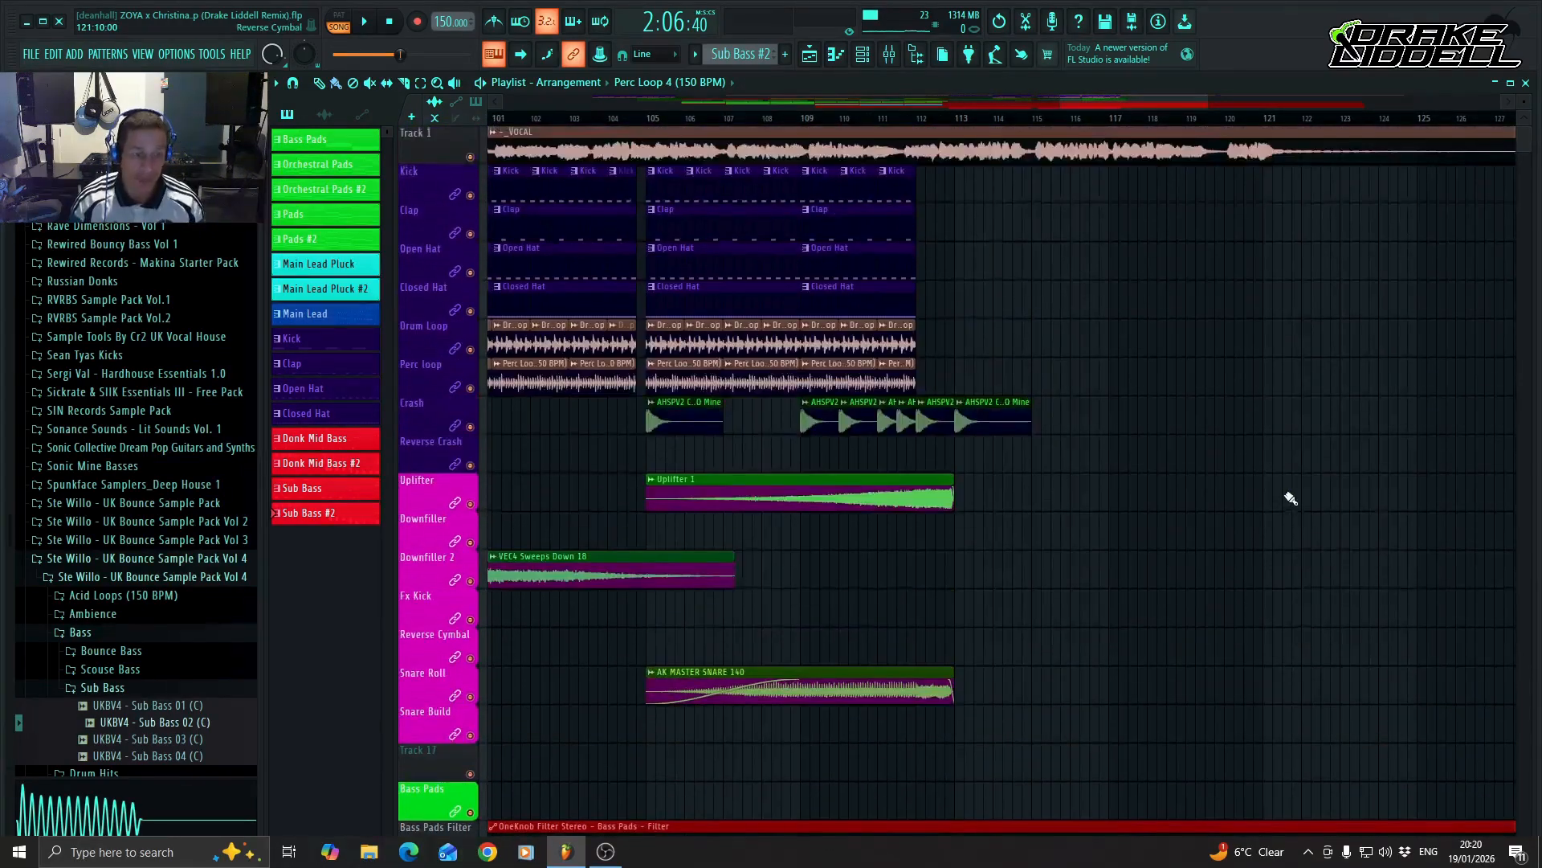
{"action": "scroll", "coordinate": [1179, 473], "scroll_direction": "down", "scroll_amount": 4}
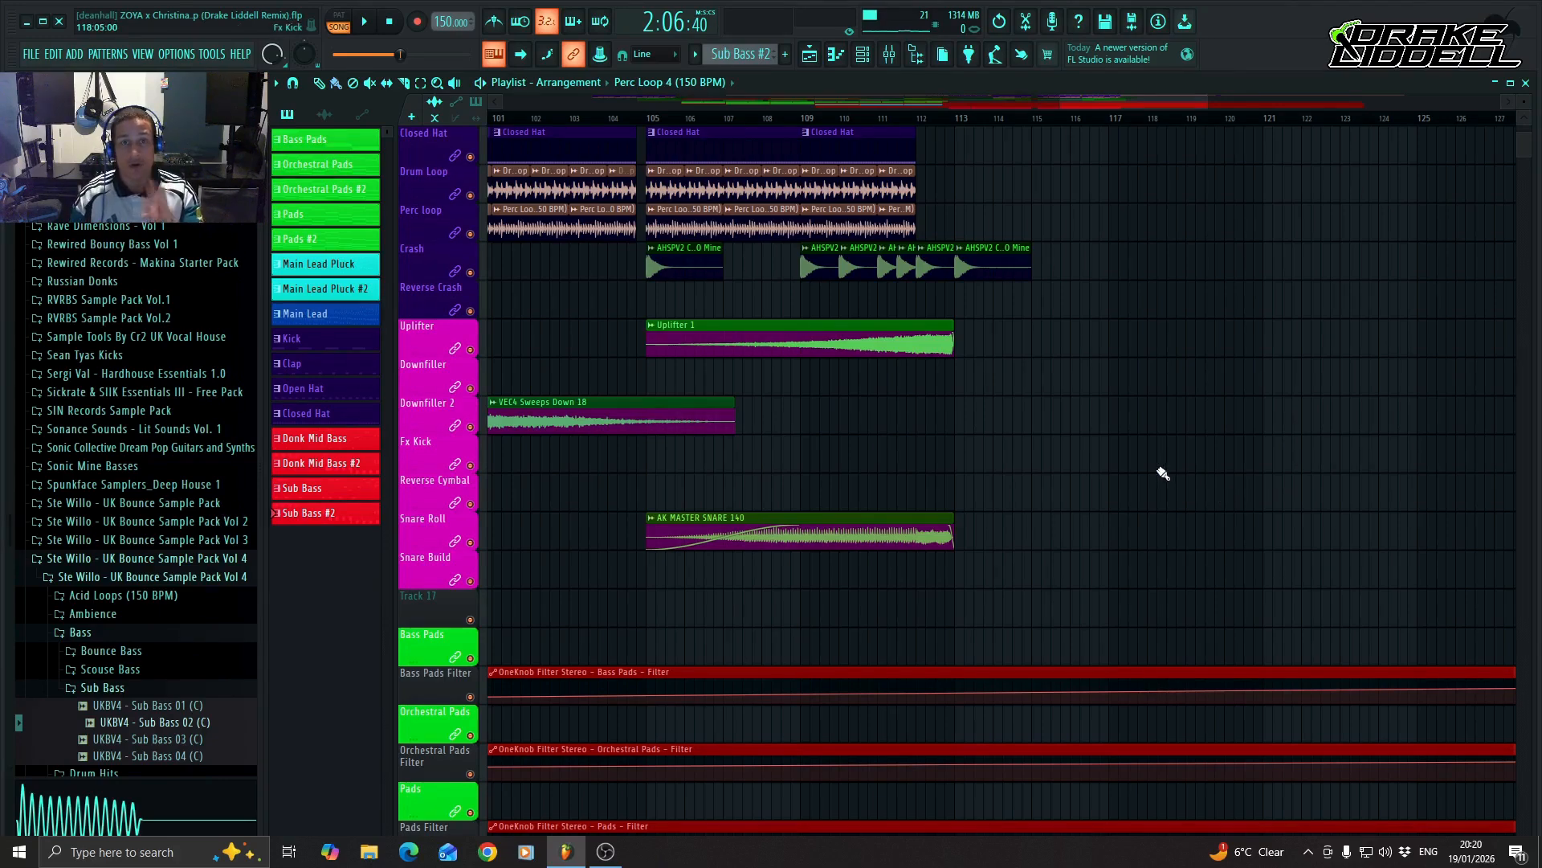
{"action": "scroll", "coordinate": [1129, 563], "scroll_direction": "down", "scroll_amount": 3}
{"action": "scroll", "coordinate": [1086, 523], "scroll_direction": "up", "scroll_amount": 5}
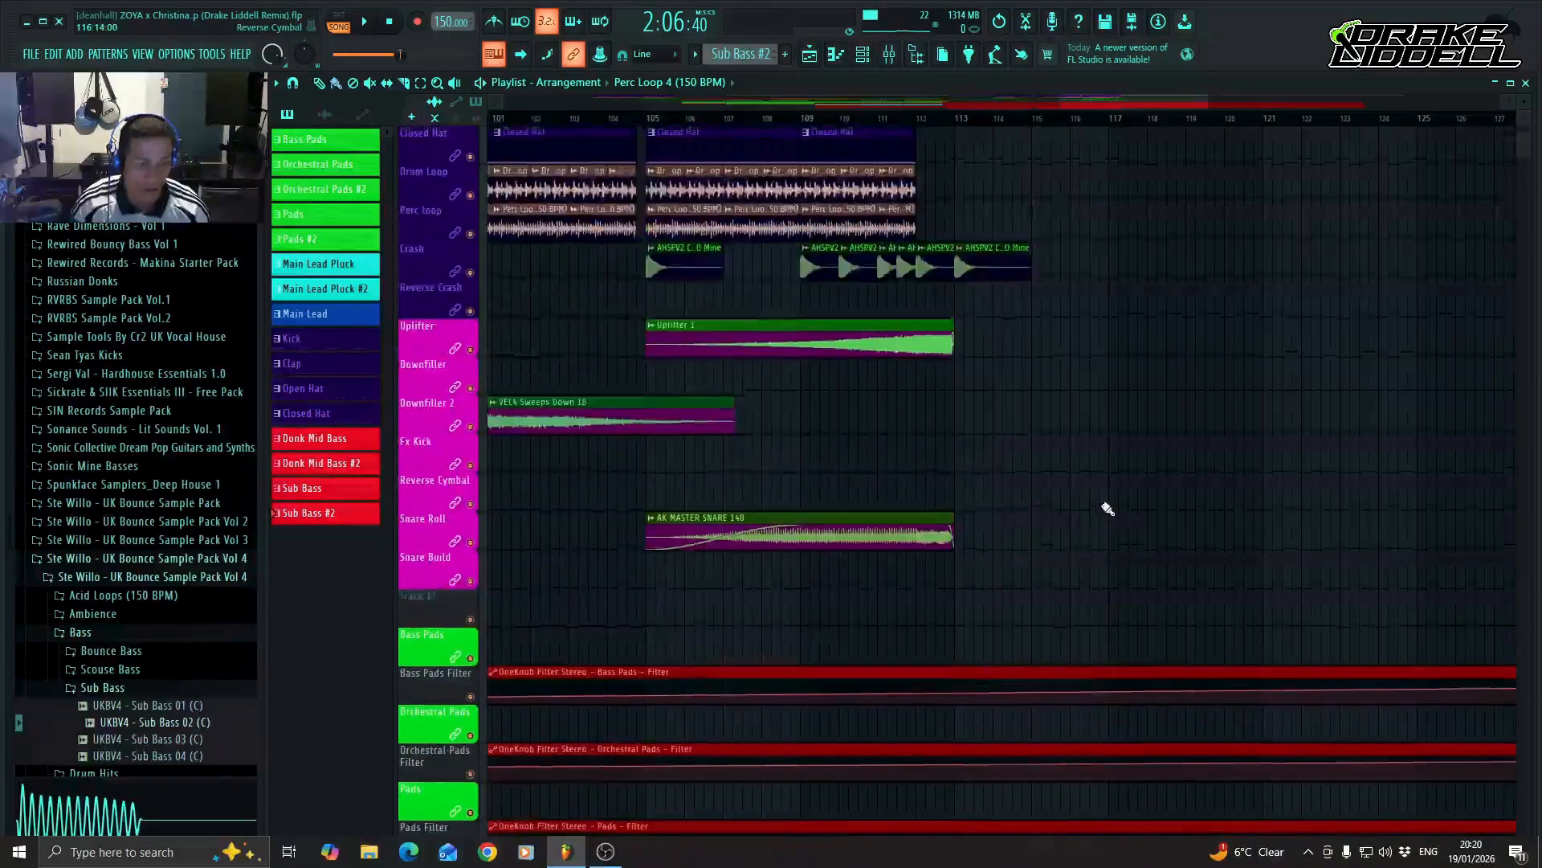
{"action": "scroll", "coordinate": [1109, 510], "scroll_direction": "down", "scroll_amount": 2}
{"action": "scroll", "coordinate": [1074, 505], "scroll_direction": "down", "scroll_amount": 3}
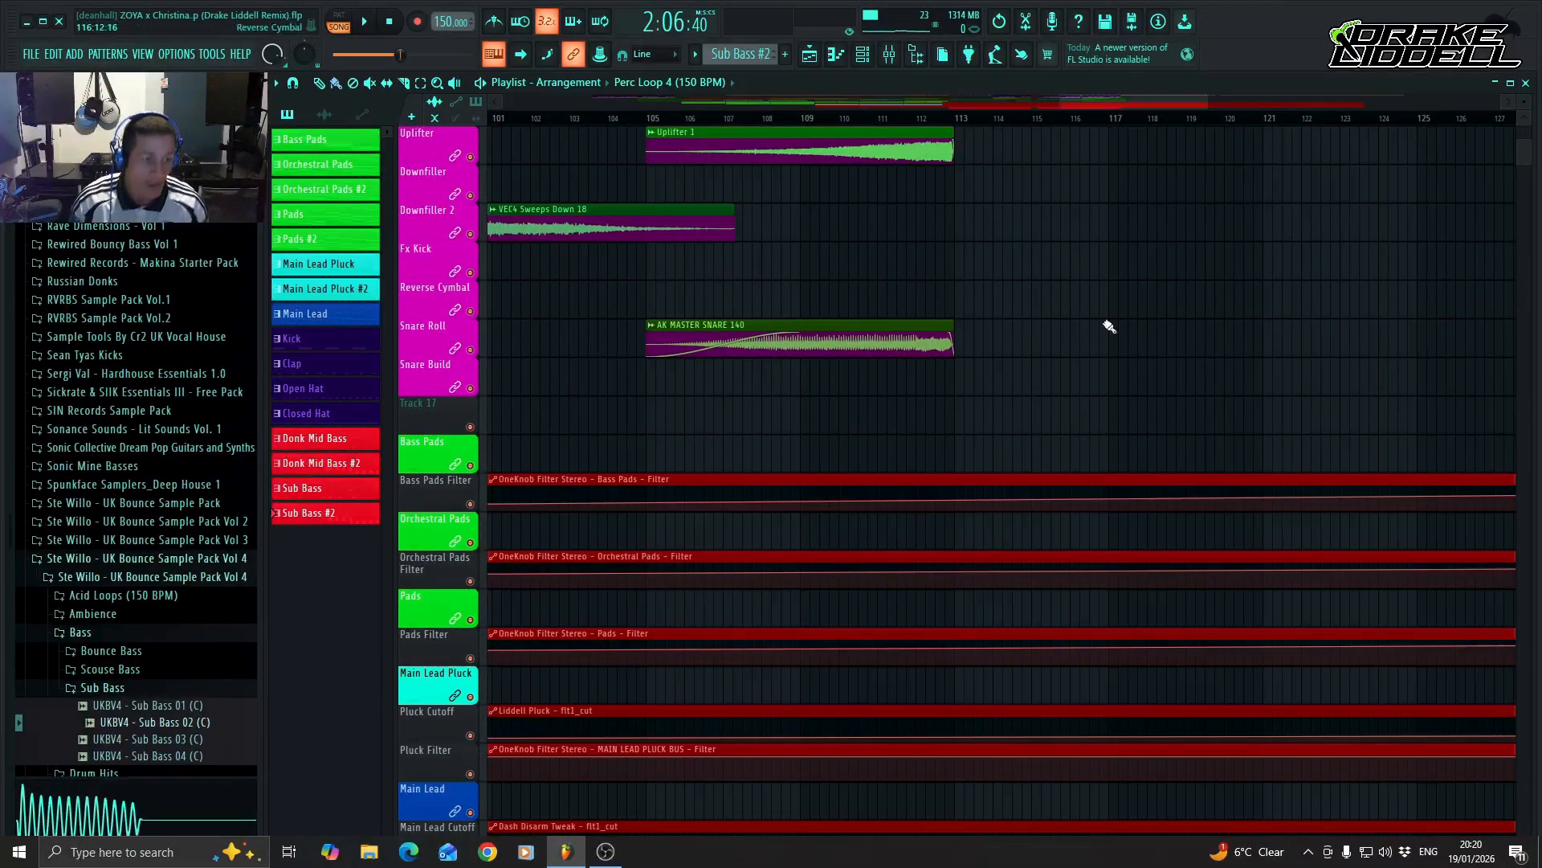
{"action": "scroll", "coordinate": [1097, 453], "scroll_direction": "up", "scroll_amount": 5}
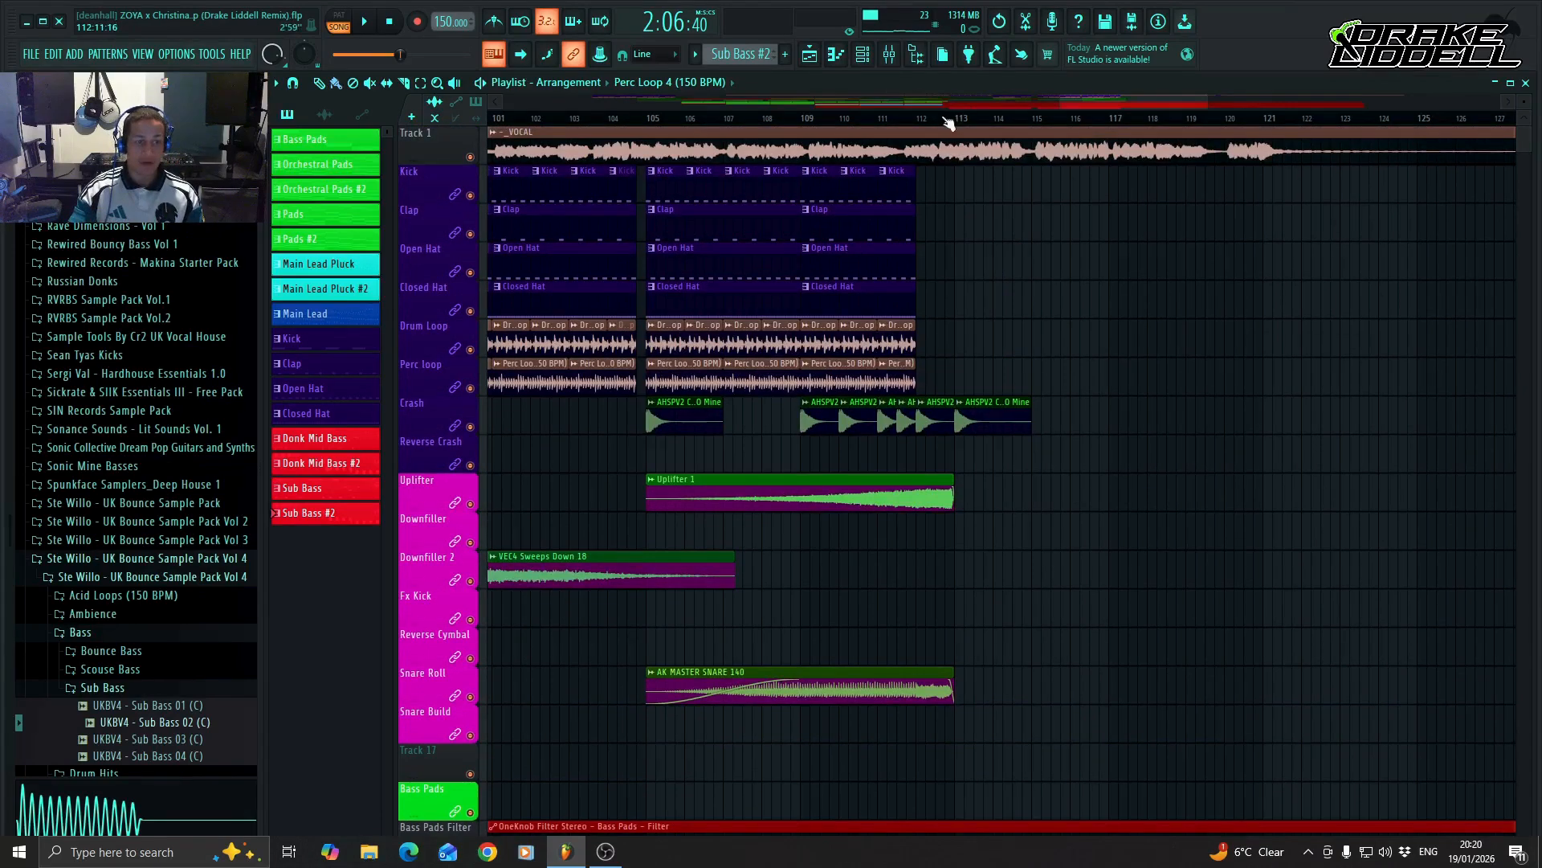
Play the transition into bar 113, starting from about the middle of bar 111, and stop playback.
{"action": "left_click", "coordinate": [917, 119]}
{"action": "left_click", "coordinate": [901, 118]}
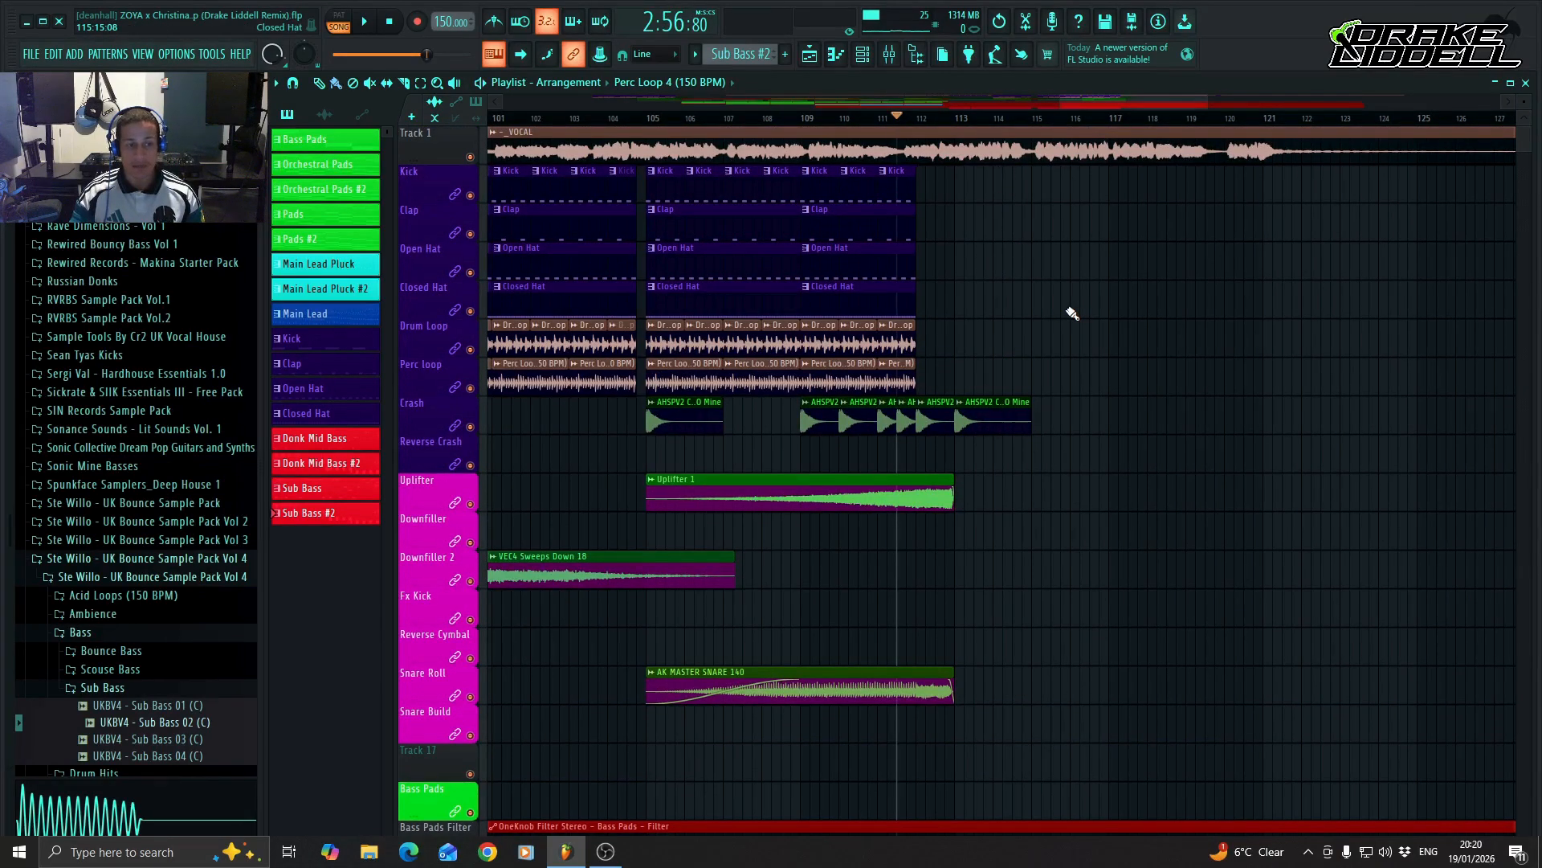
{"action": "key", "text": "space"}
{"action": "scroll", "coordinate": [969, 436], "scroll_direction": "down", "scroll_amount": 2}
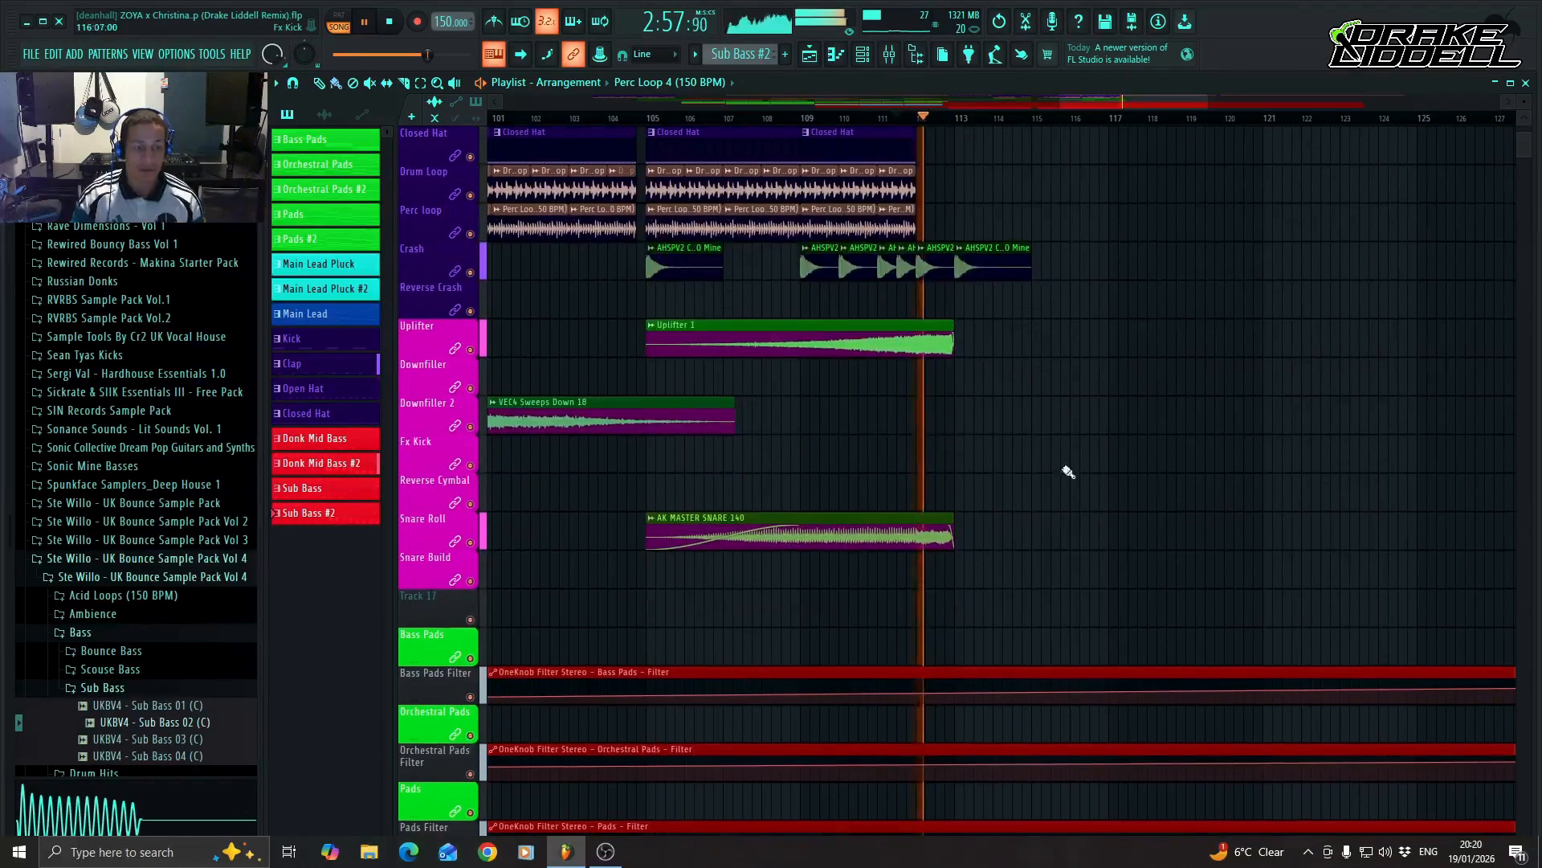
{"action": "key", "text": "space"}
Place VEC4 Sweeps Down 18, Downfiller 1 and FX Kick clips at bar 113 on the Downfiller 2, Downfiller and Fx Kick tracks.
{"action": "left_click", "coordinate": [962, 418]}
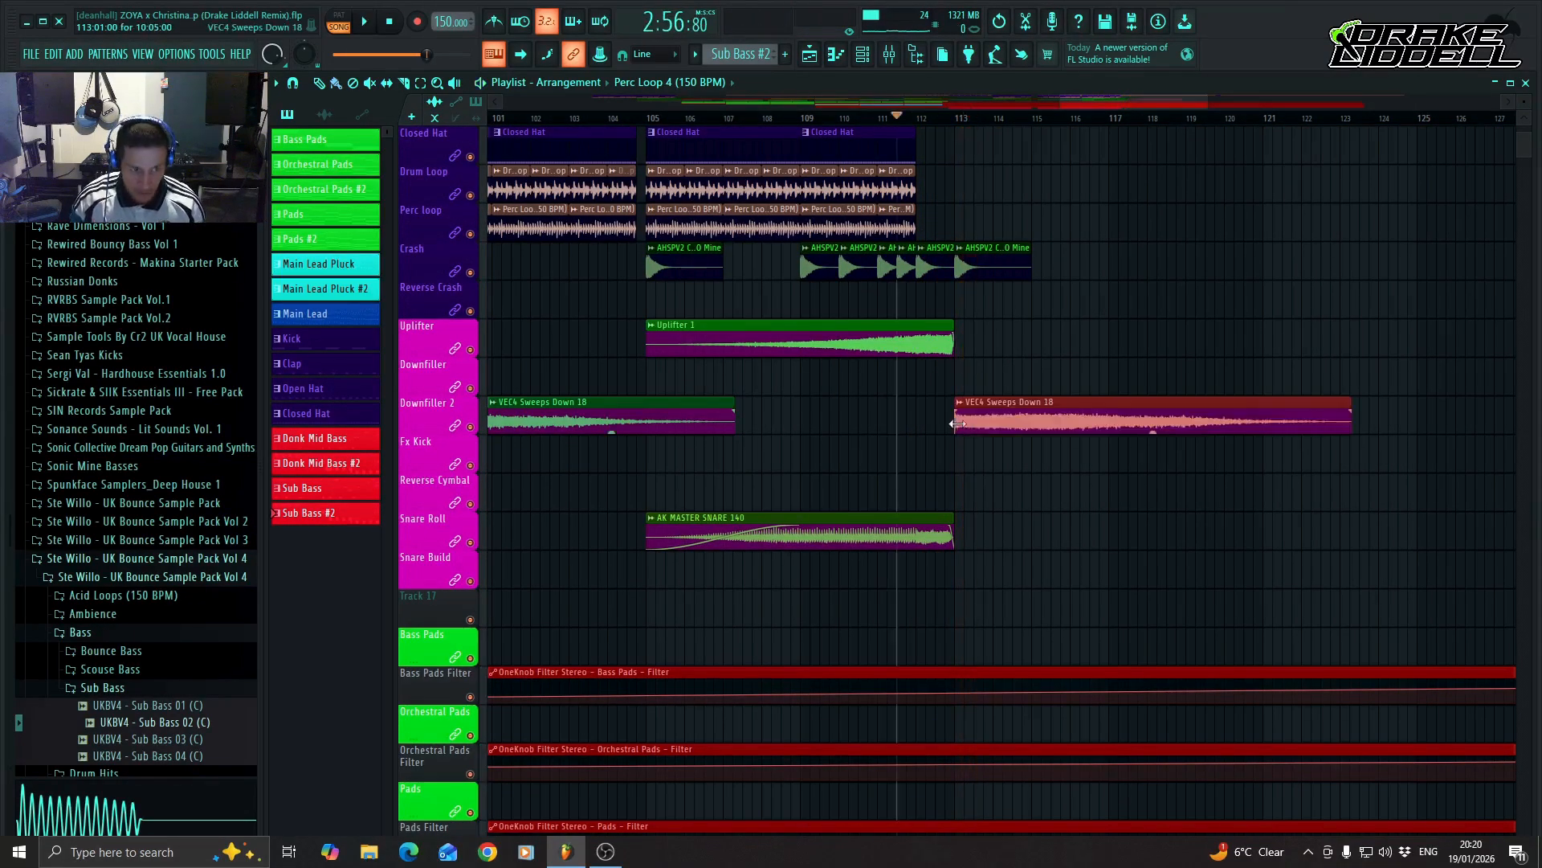
{"action": "left_click", "coordinate": [961, 378]}
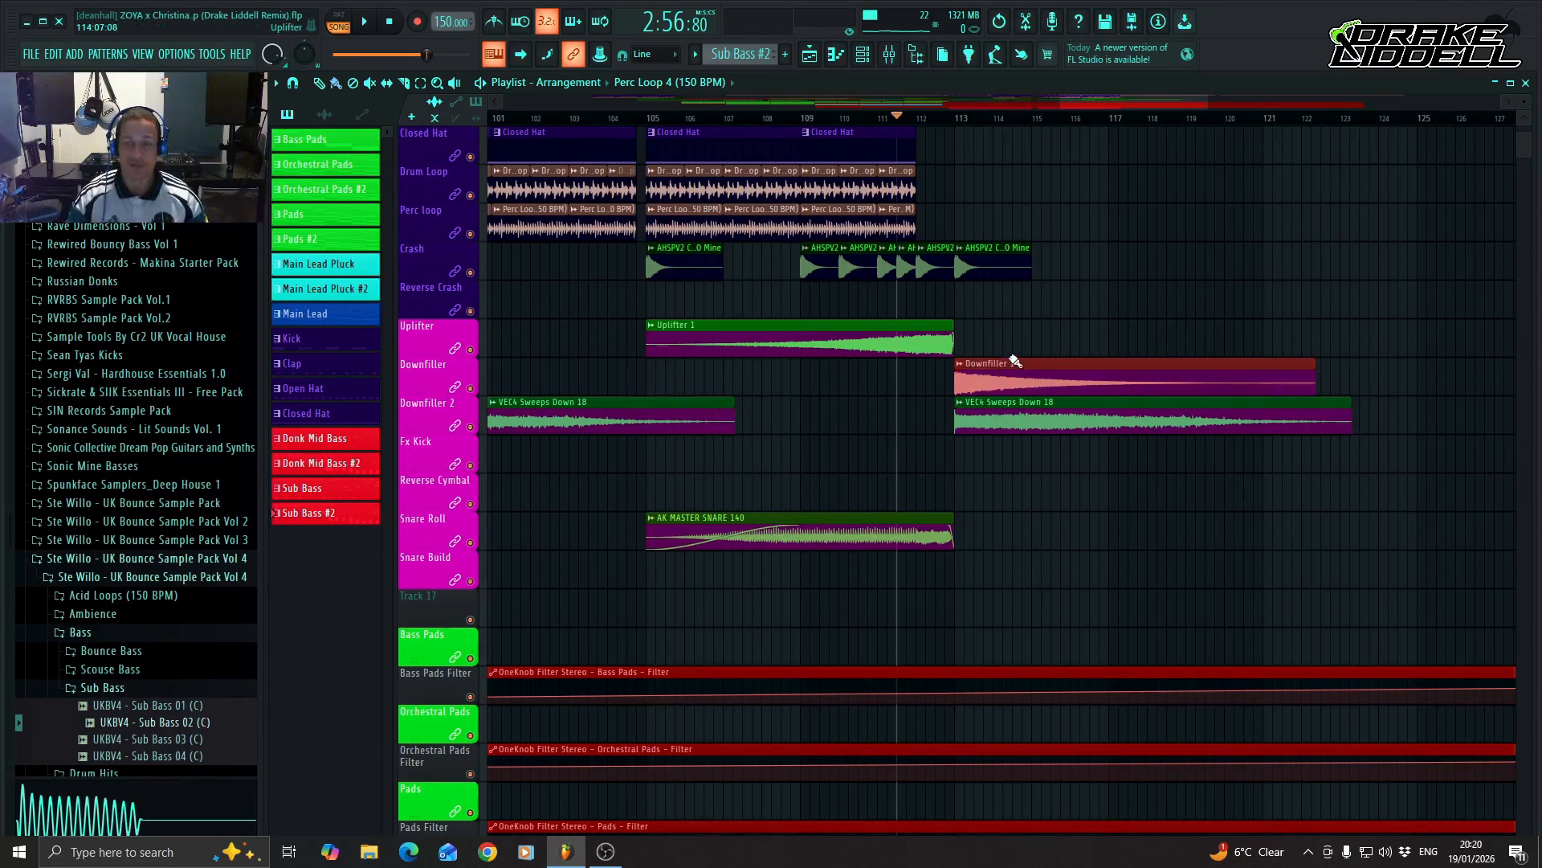
{"action": "left_click", "coordinate": [958, 464]}
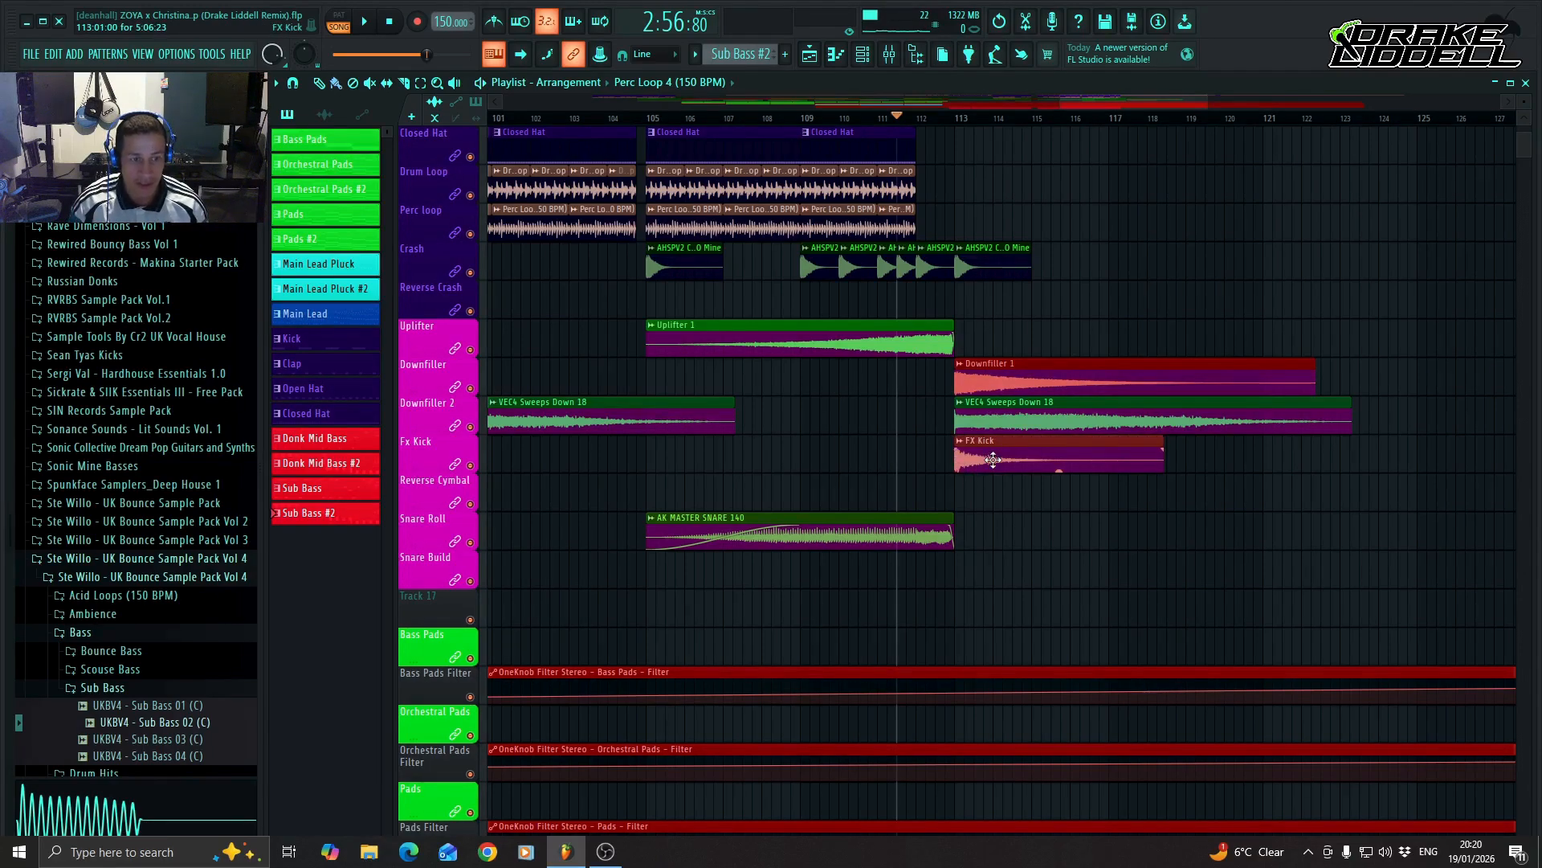
Play back the transition into bar 113 with the added downfiller, sweep and FX kick clips.
{"action": "scroll", "coordinate": [1035, 515], "scroll_direction": "up", "scroll_amount": 4}
{"action": "scroll", "coordinate": [1030, 514], "scroll_direction": "down", "scroll_amount": 5}
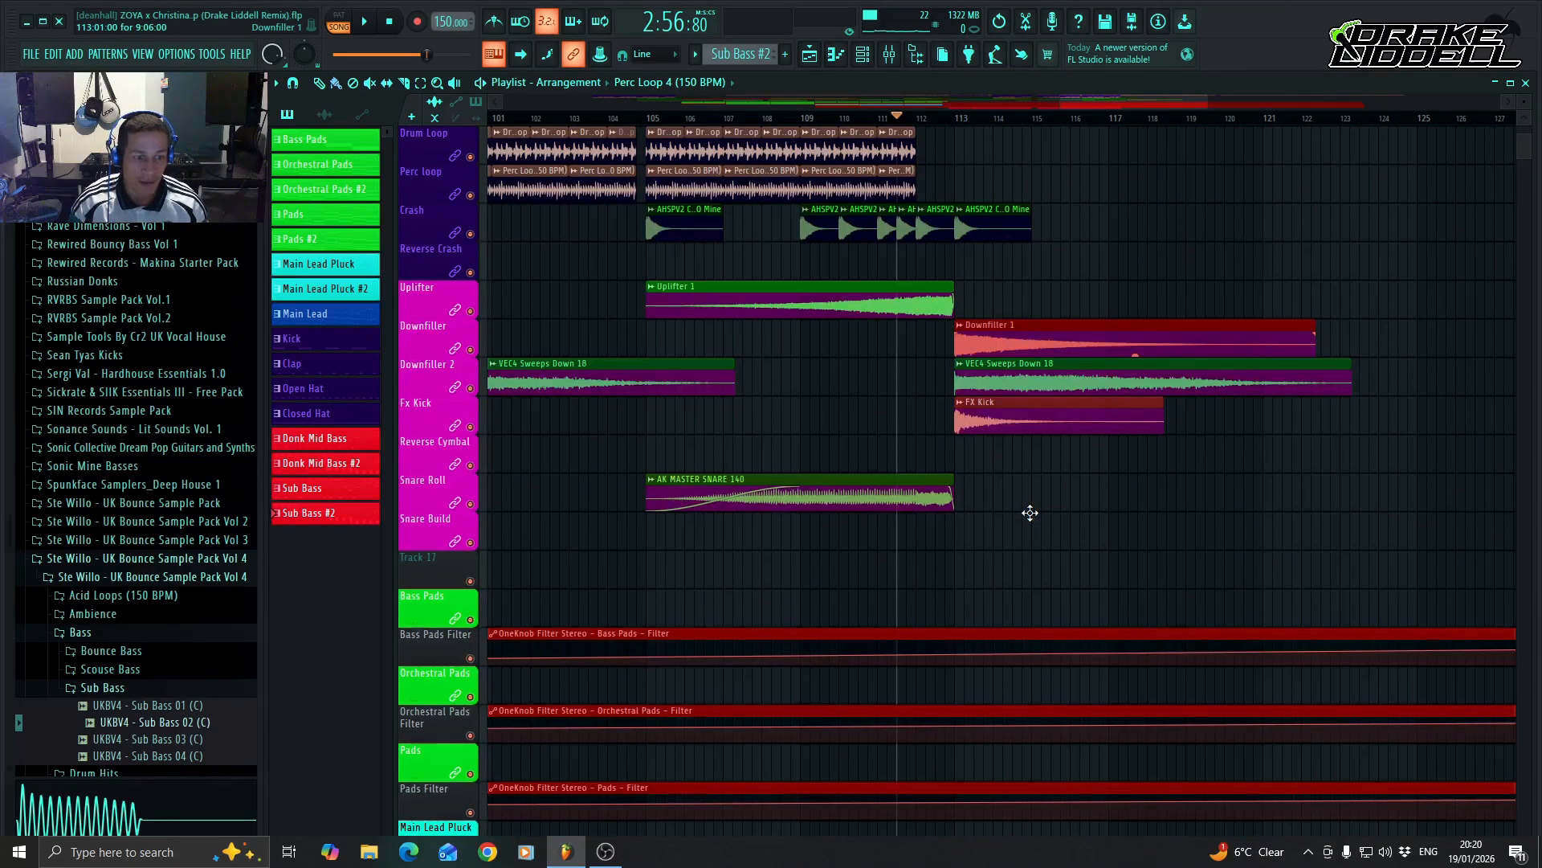
{"action": "key", "text": "space"}
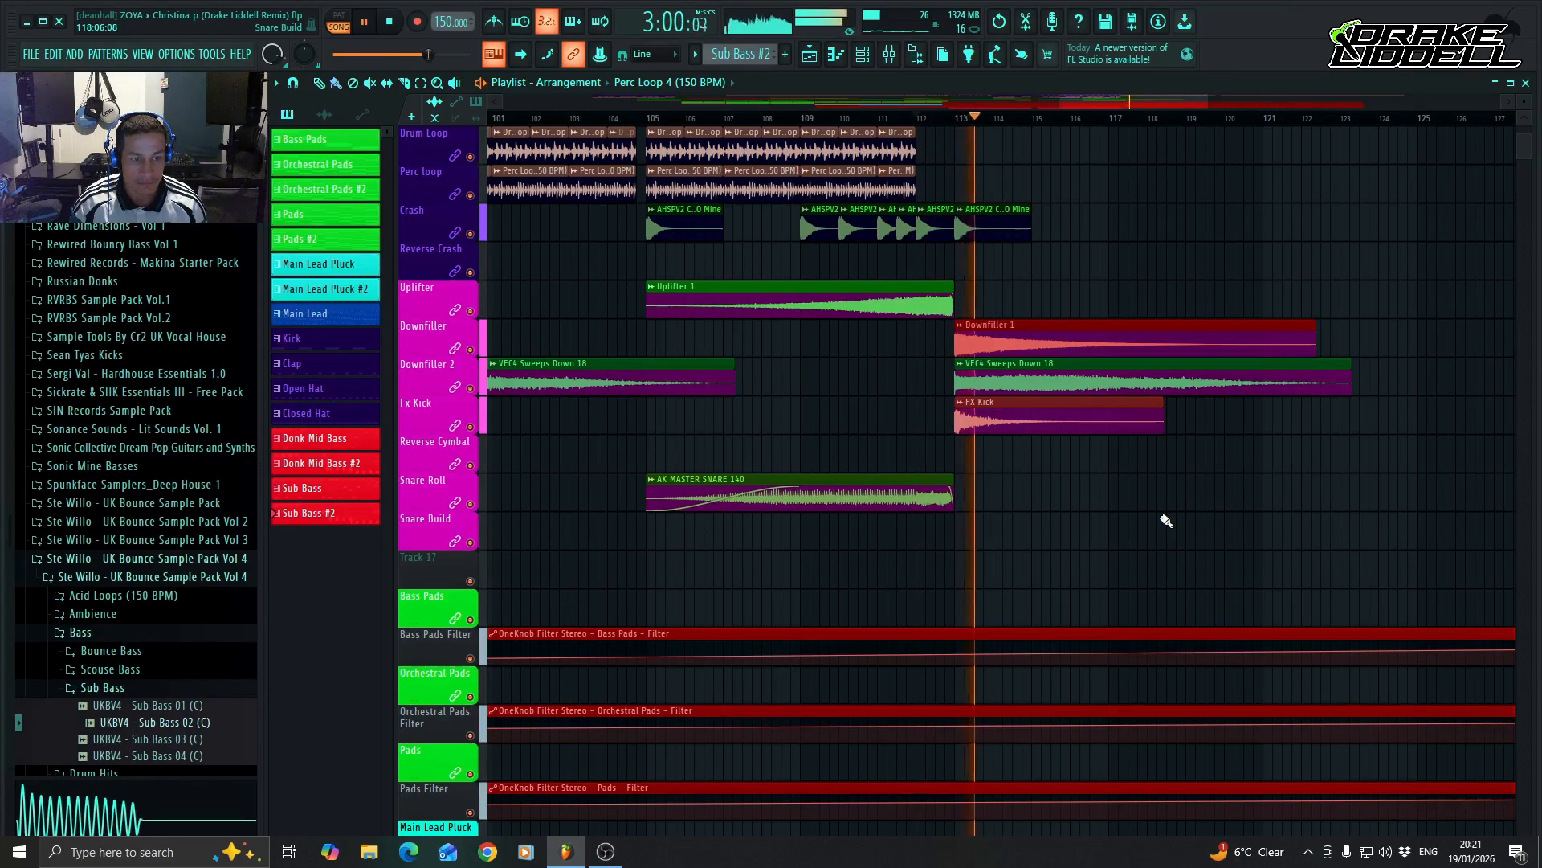
{"action": "key", "text": "space"}
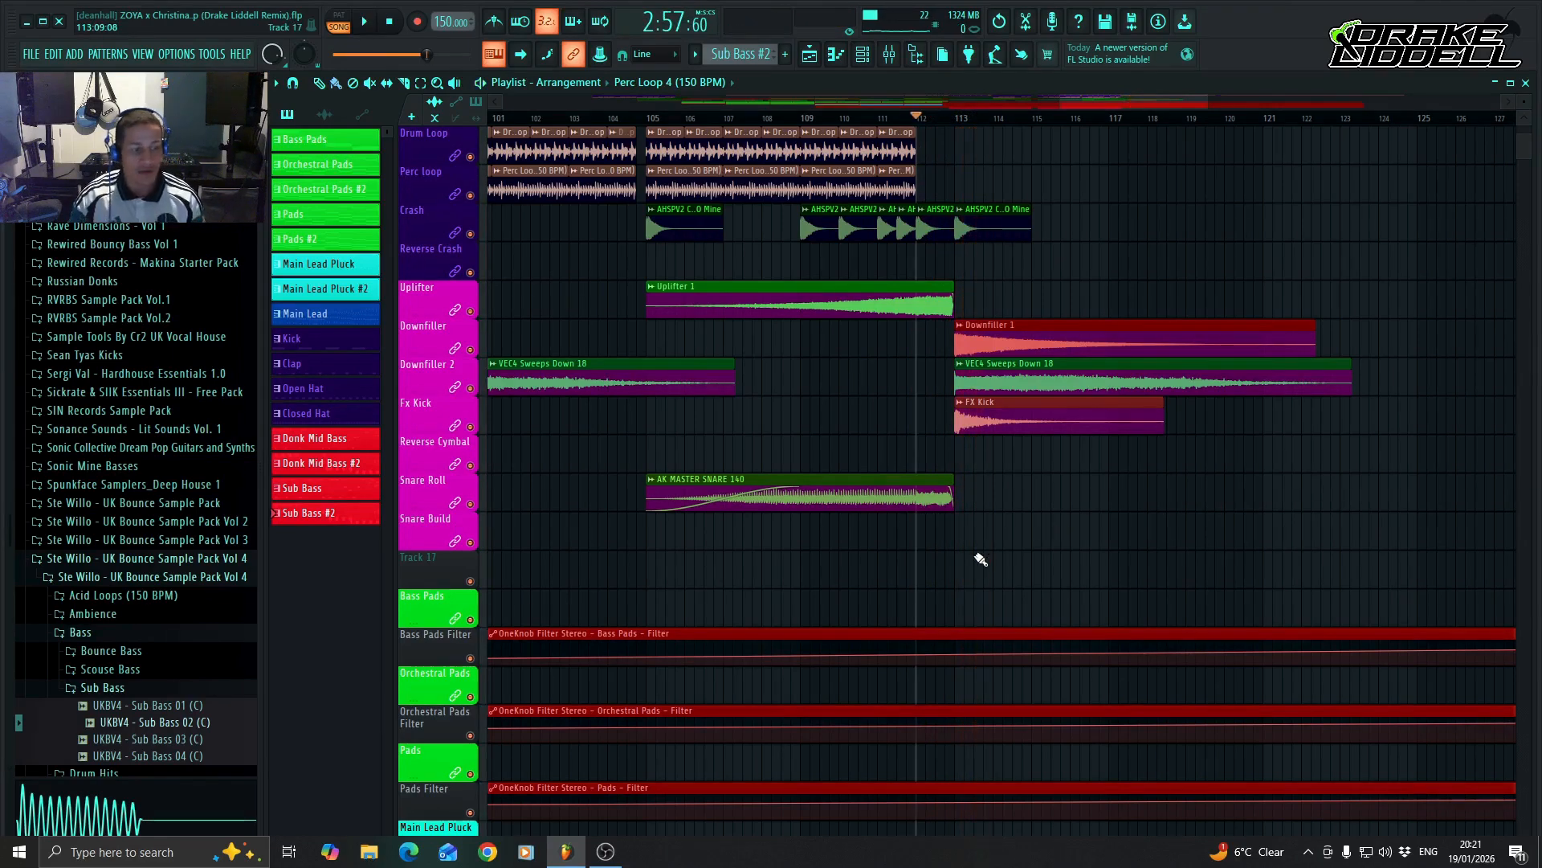
Paint four consecutive Bass Pads pattern clips on the Bass Pads track, starting at bars 113, 117, 121 and 125.
{"action": "scroll", "coordinate": [978, 557], "scroll_direction": "down", "scroll_amount": 3}
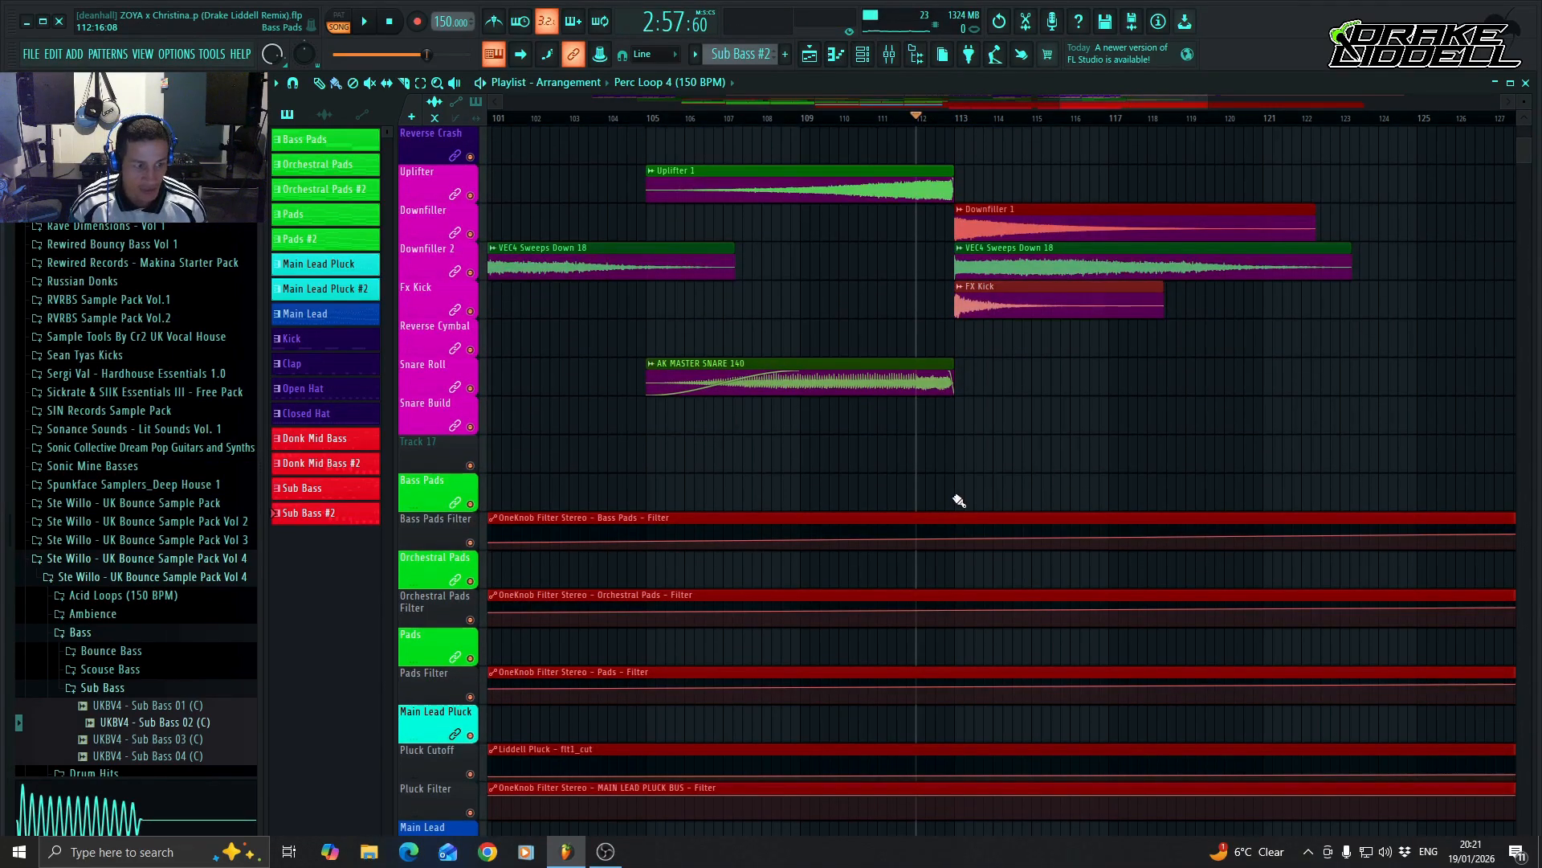
{"action": "left_click_drag", "start_coordinate": [959, 501], "coordinate": [1424, 490]}
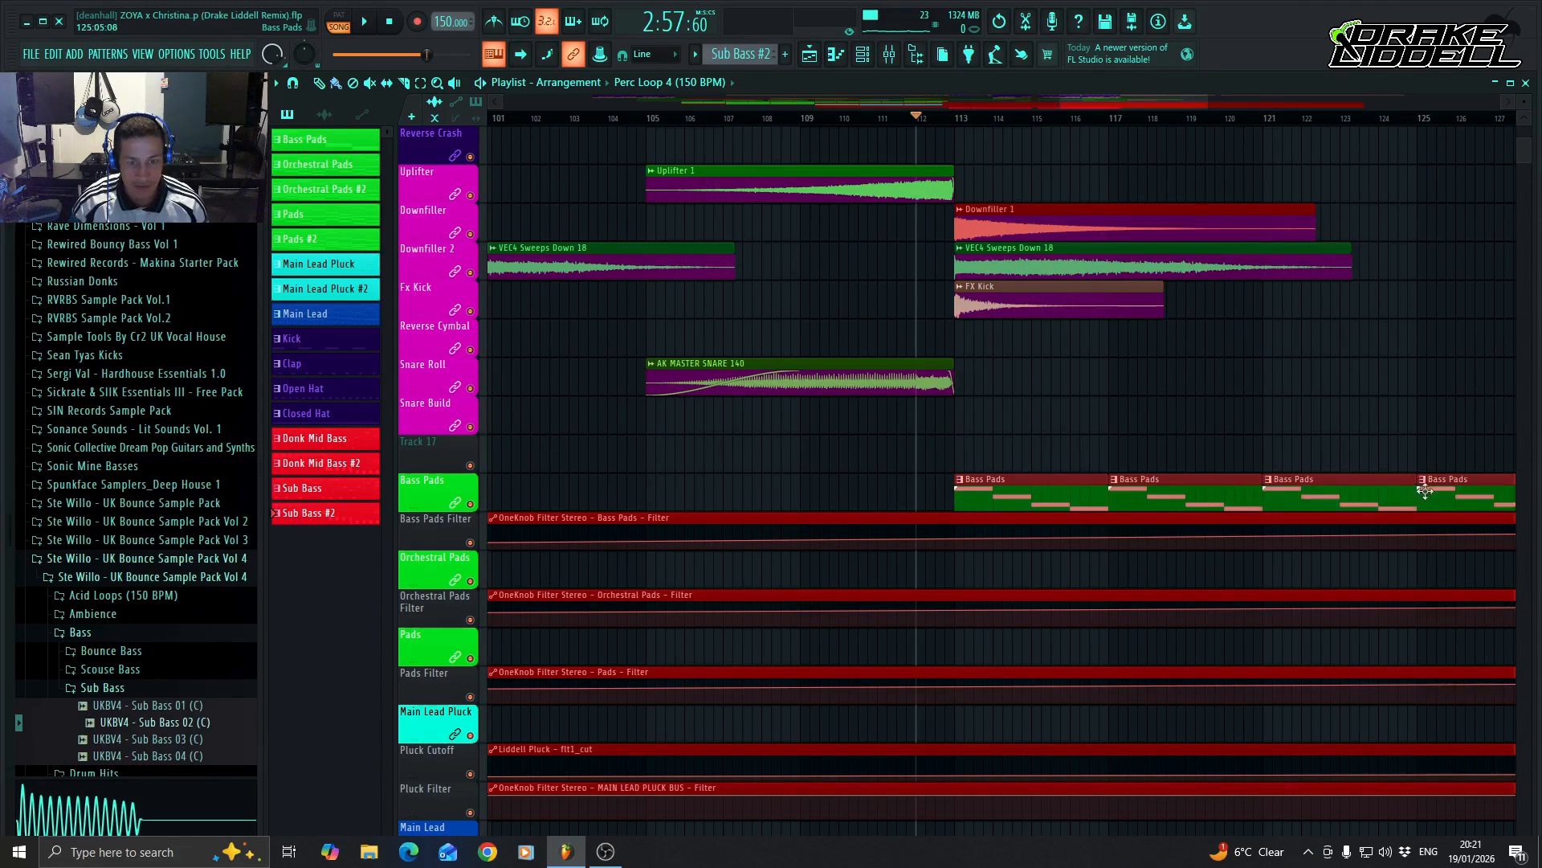
{"action": "scroll", "coordinate": [1424, 490], "scroll_direction": "up", "scroll_amount": 8}
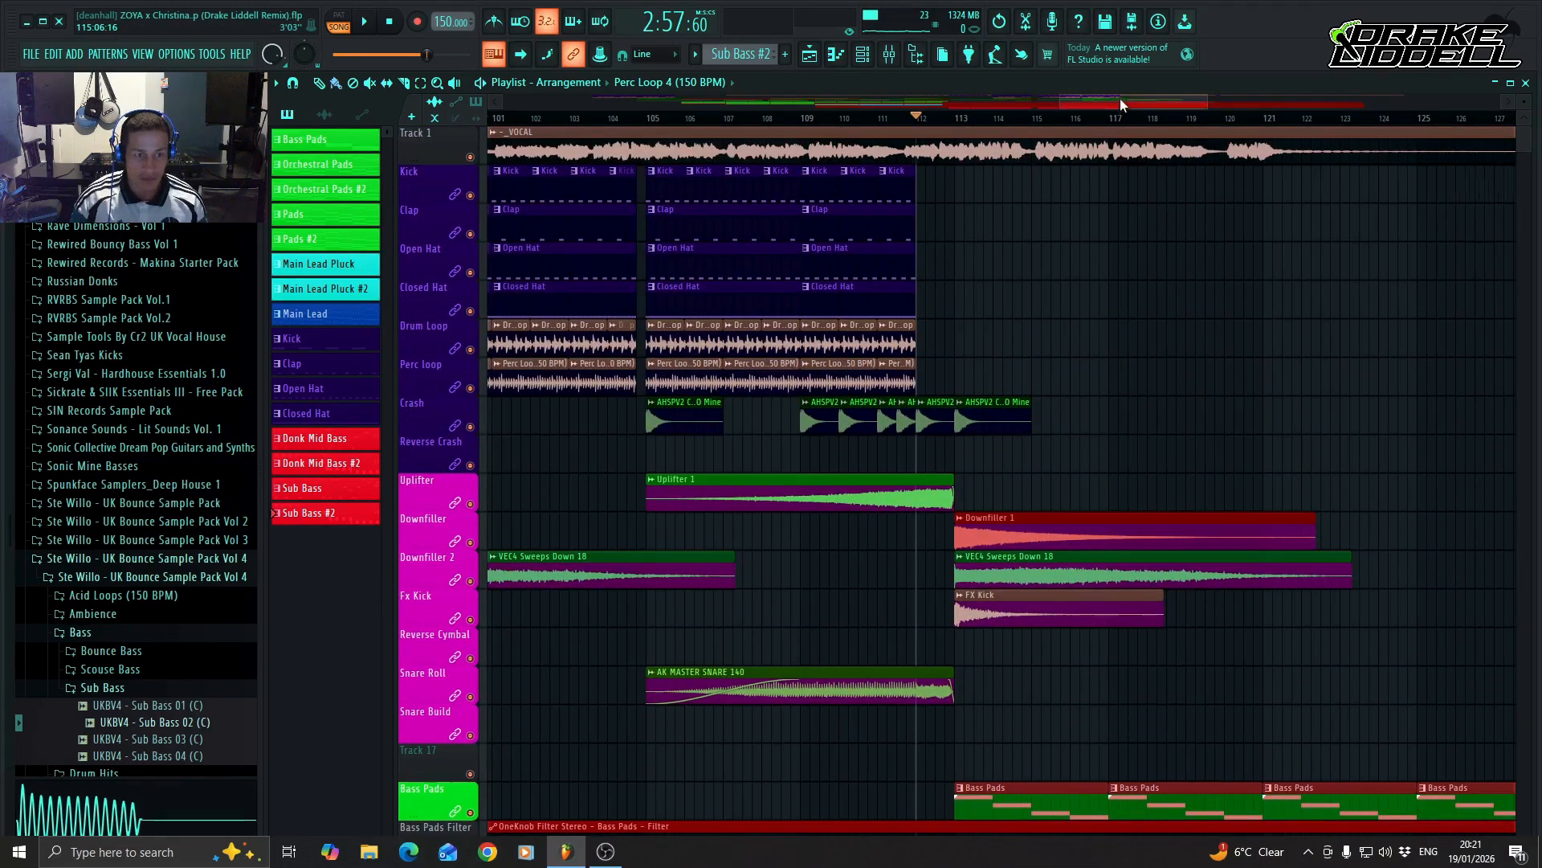
Place a Kick clip at bar 129 on the Kick track and play the vocal phrase starting just before bar 128.
{"action": "left_click_drag", "start_coordinate": [1120, 98], "coordinate": [1150, 102]}
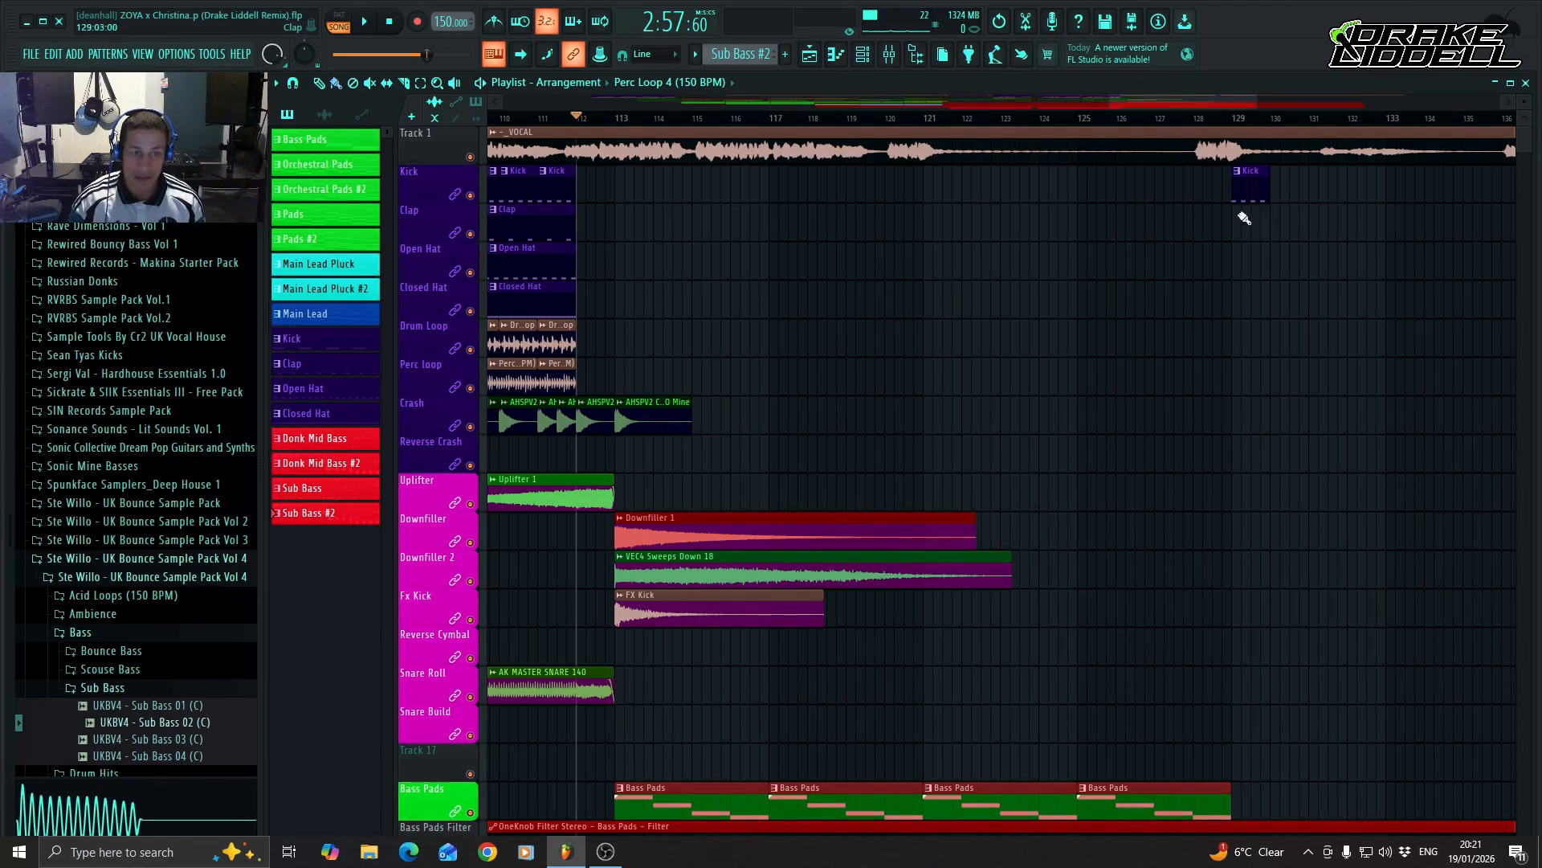
{"action": "left_click", "coordinate": [1193, 118]}
{"action": "key", "text": "space"}
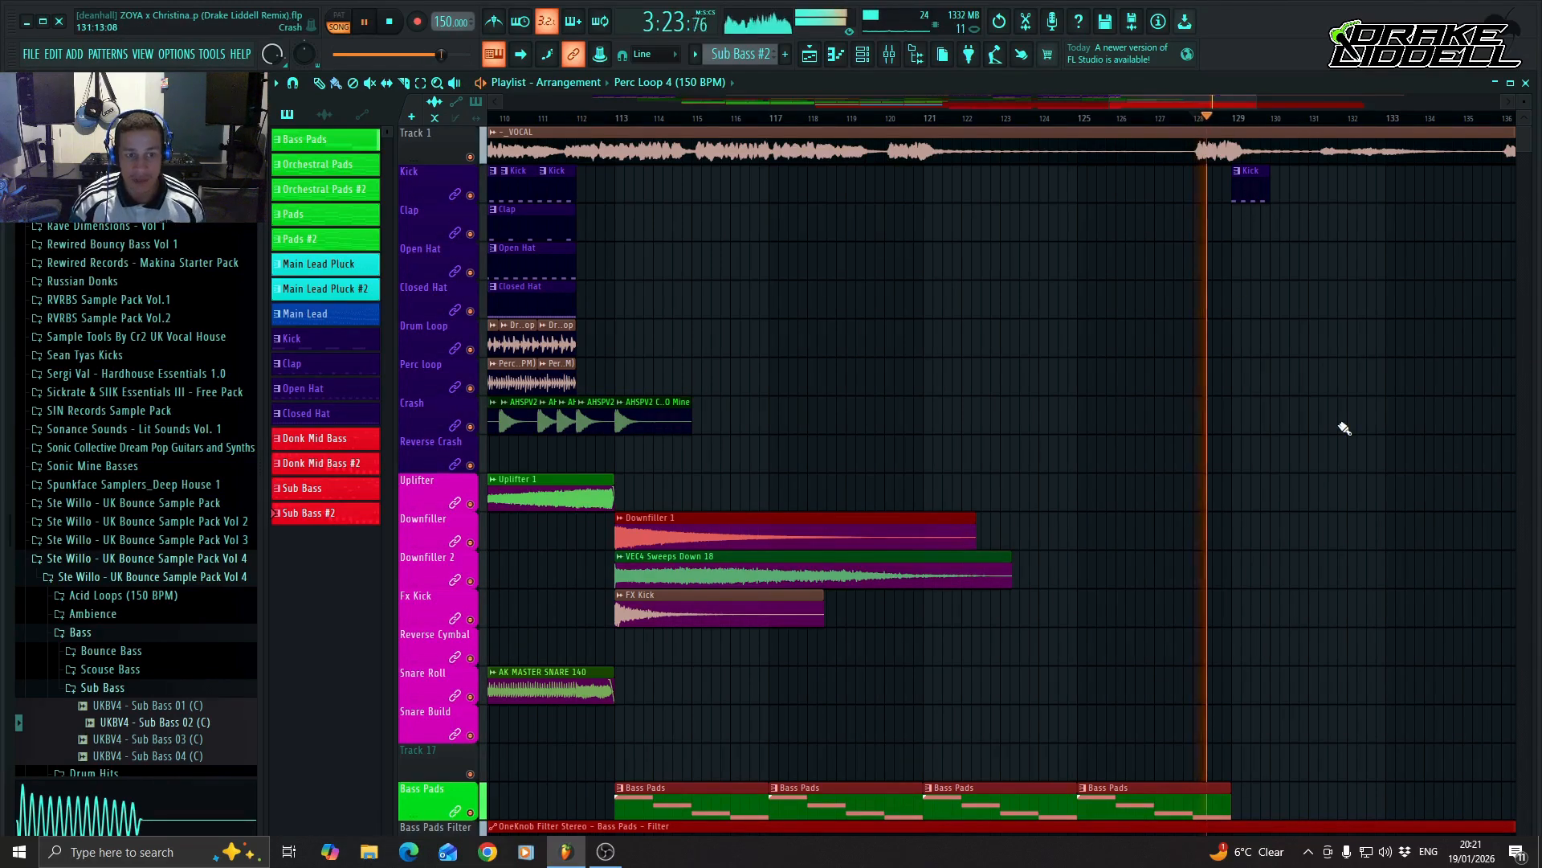
{"action": "key", "text": "space"}
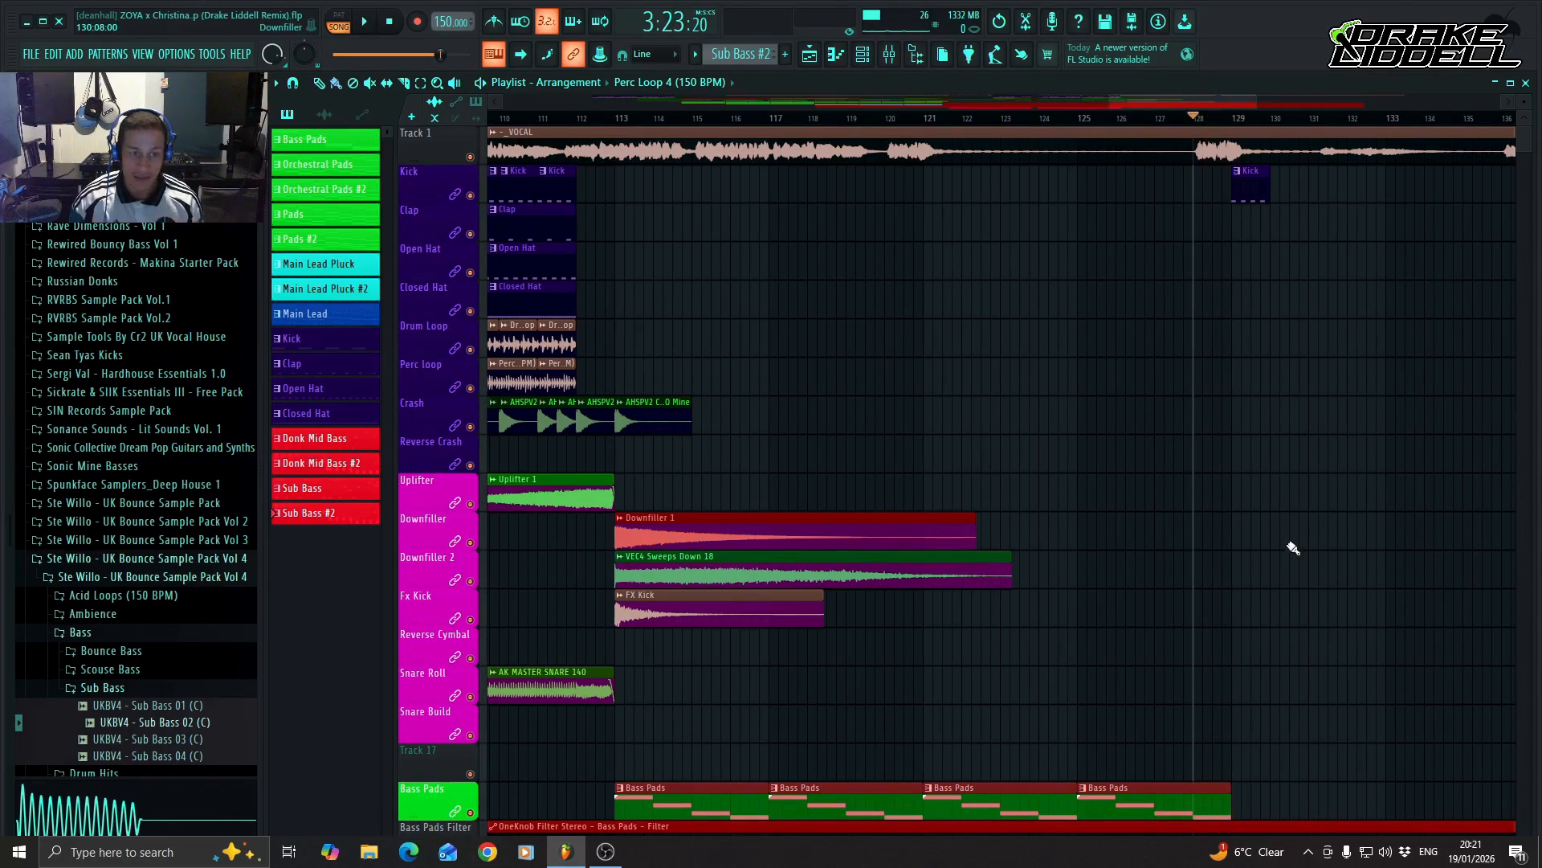
Add a point at bar 113 in the Bass Pads Filter automation and raise it close to the maximum.
{"action": "left_click_drag", "start_coordinate": [1188, 98], "coordinate": [977, 109]}
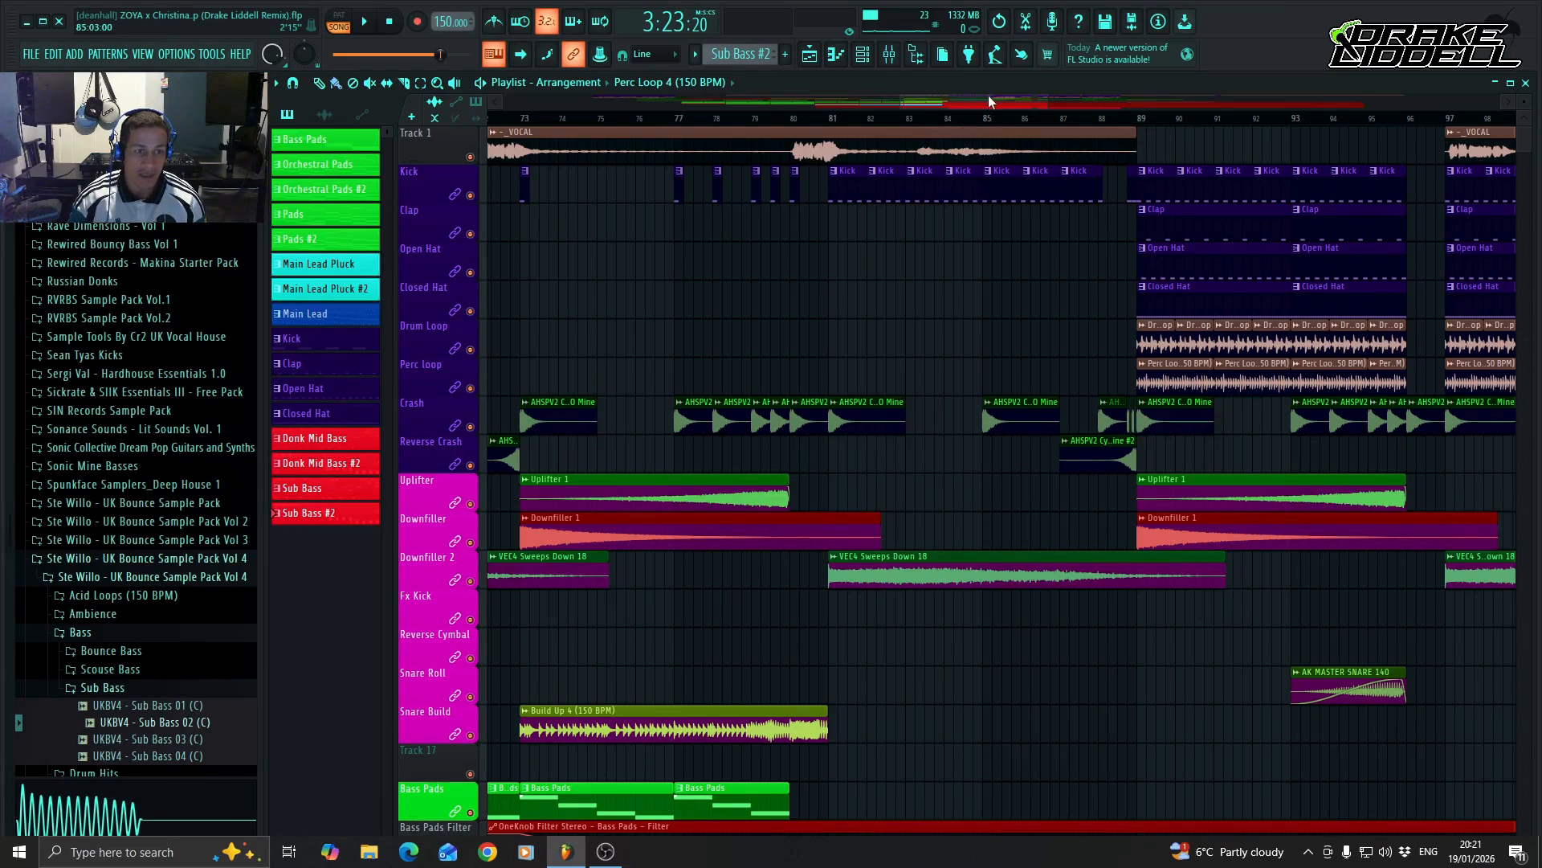
{"action": "left_click_drag", "start_coordinate": [987, 97], "coordinate": [1010, 98]}
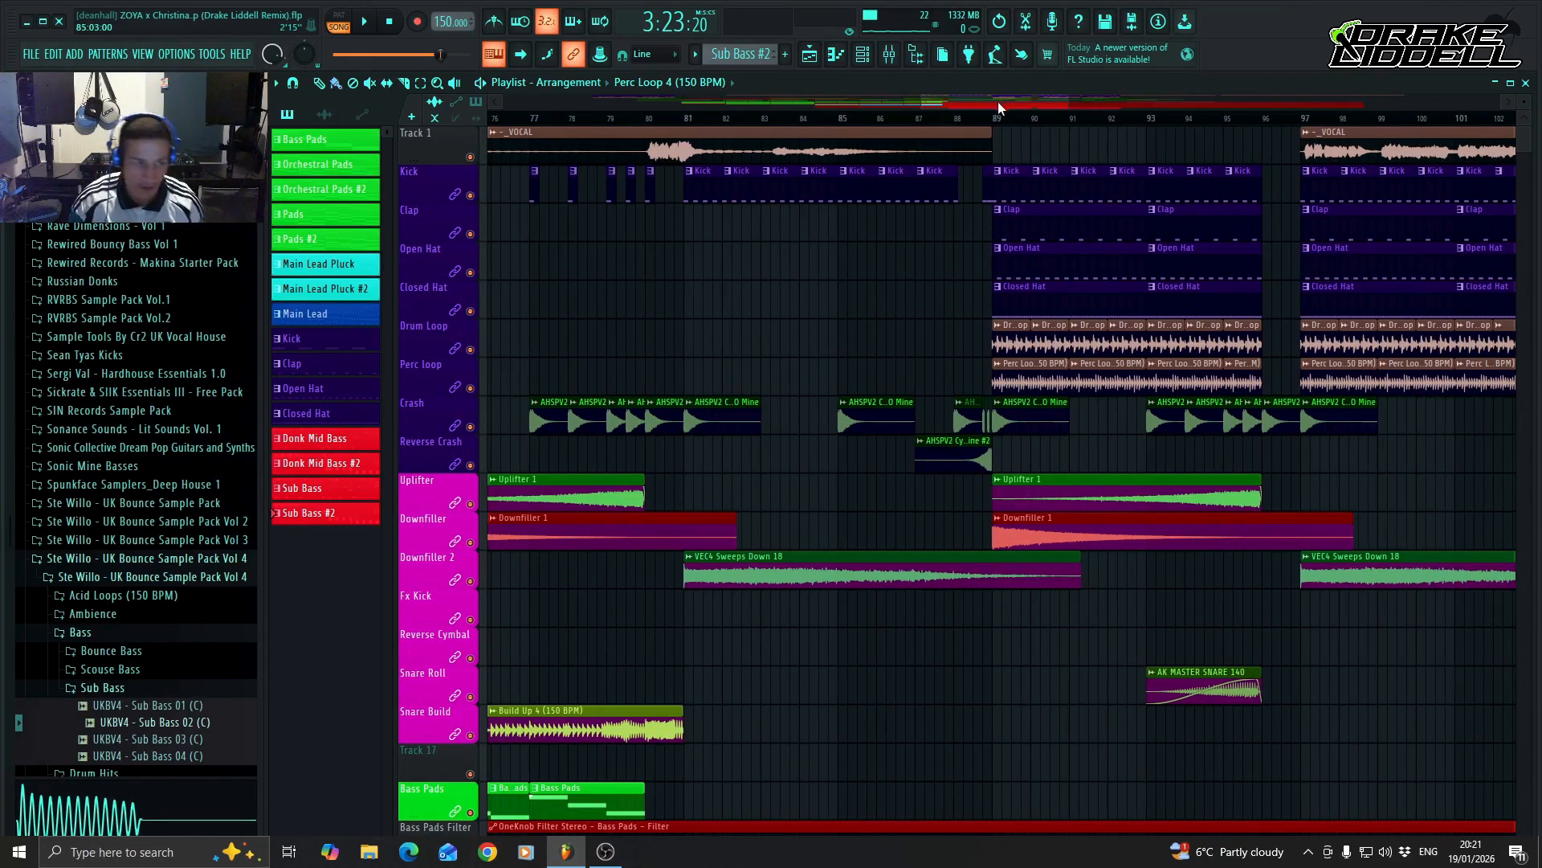
{"action": "left_click_drag", "start_coordinate": [997, 101], "coordinate": [1171, 104]}
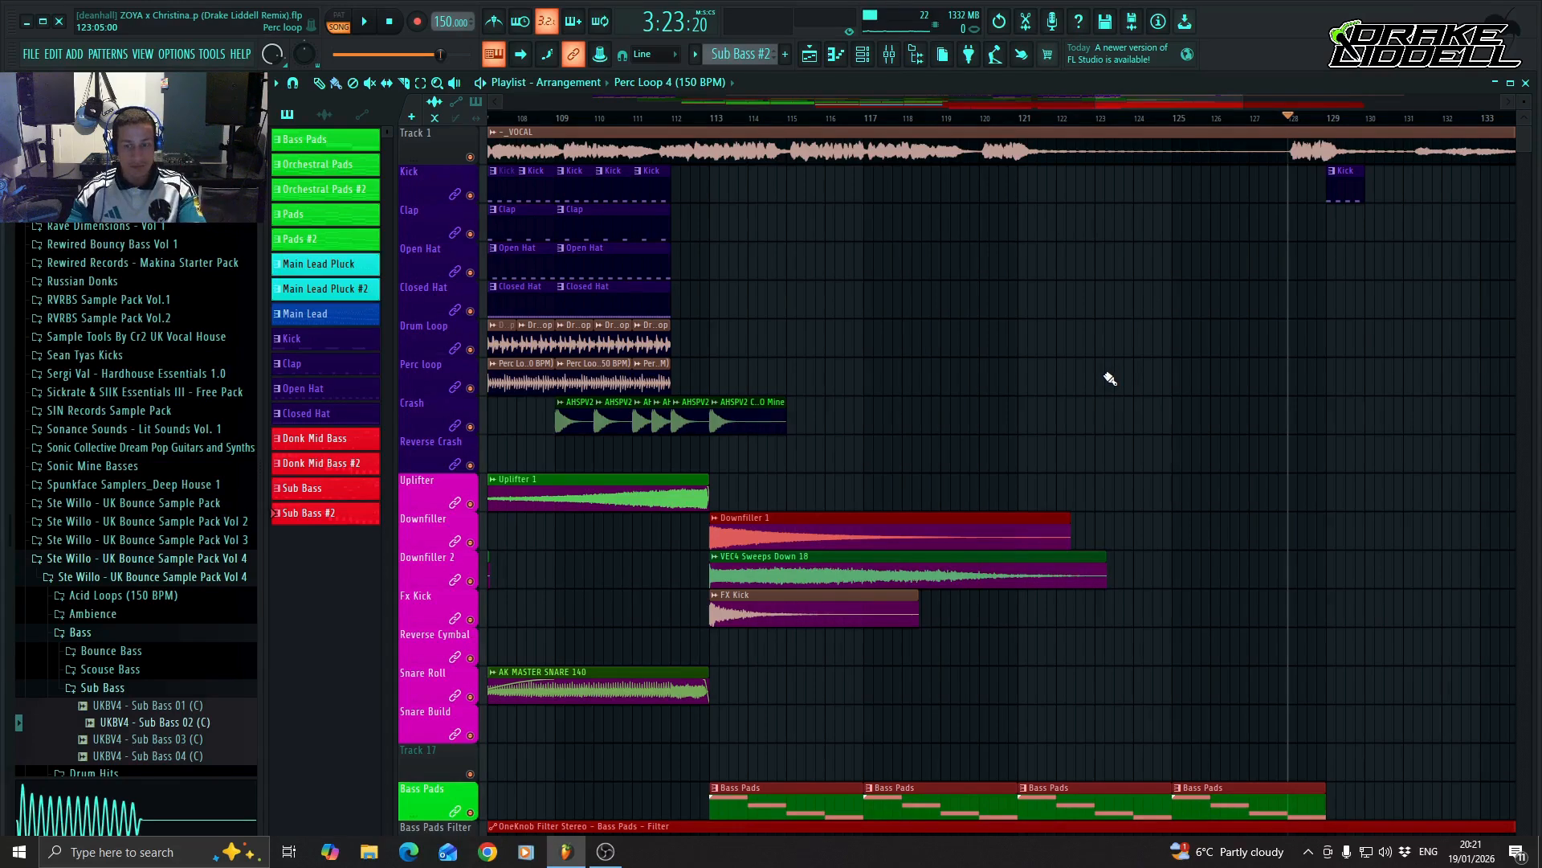
{"action": "scroll", "coordinate": [860, 689], "scroll_direction": "down", "scroll_amount": 4}
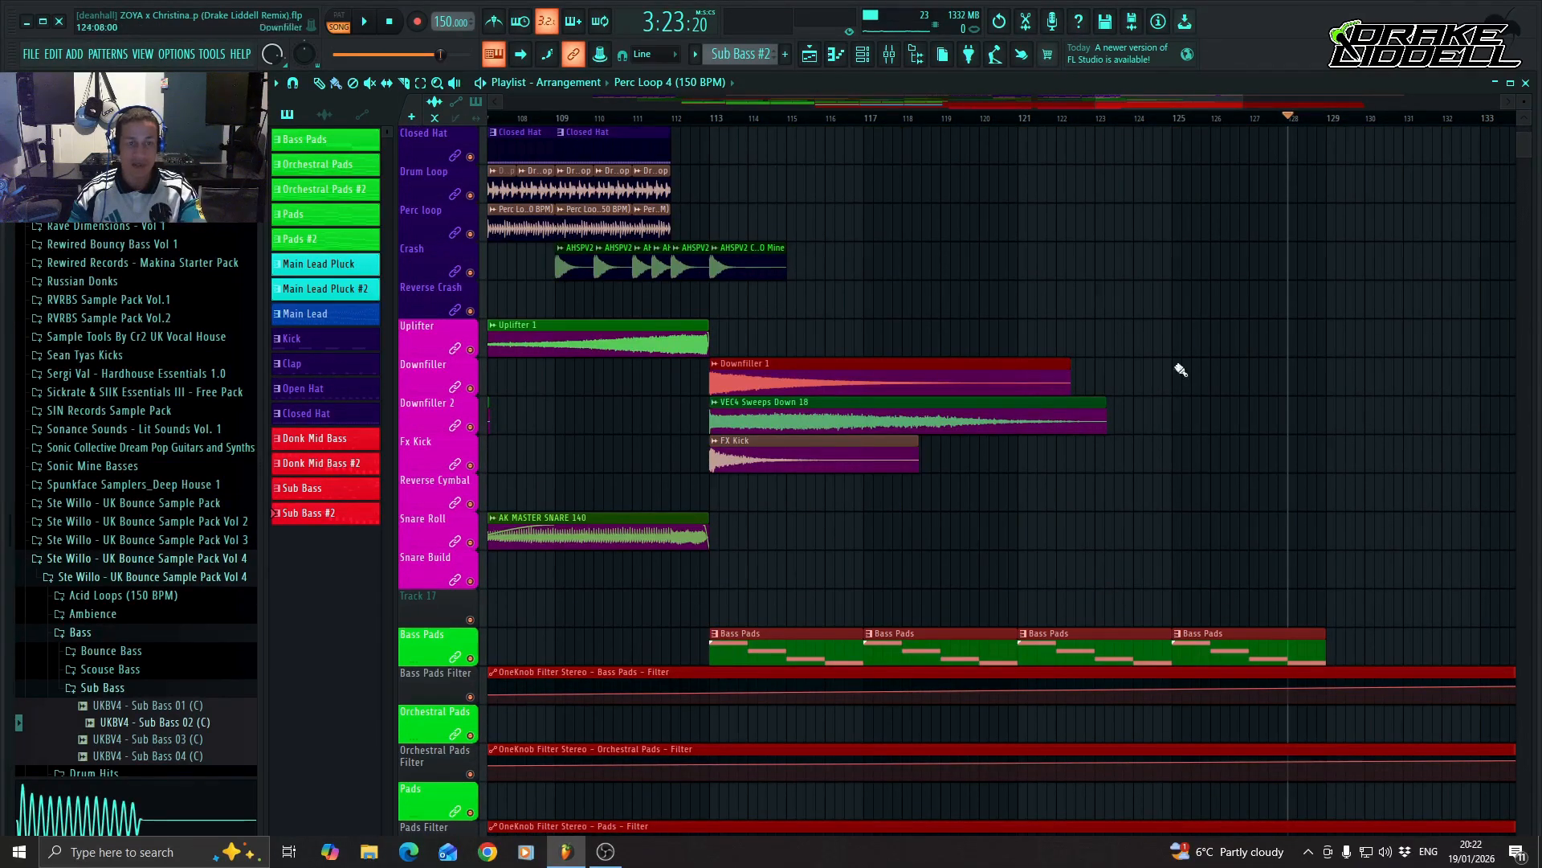
{"action": "left_click_drag", "start_coordinate": [1201, 101], "coordinate": [1195, 102]}
{"action": "scroll", "coordinate": [936, 574], "scroll_direction": "up", "scroll_amount": 4}
{"action": "scroll", "coordinate": [937, 573], "scroll_direction": "down", "scroll_amount": 5}
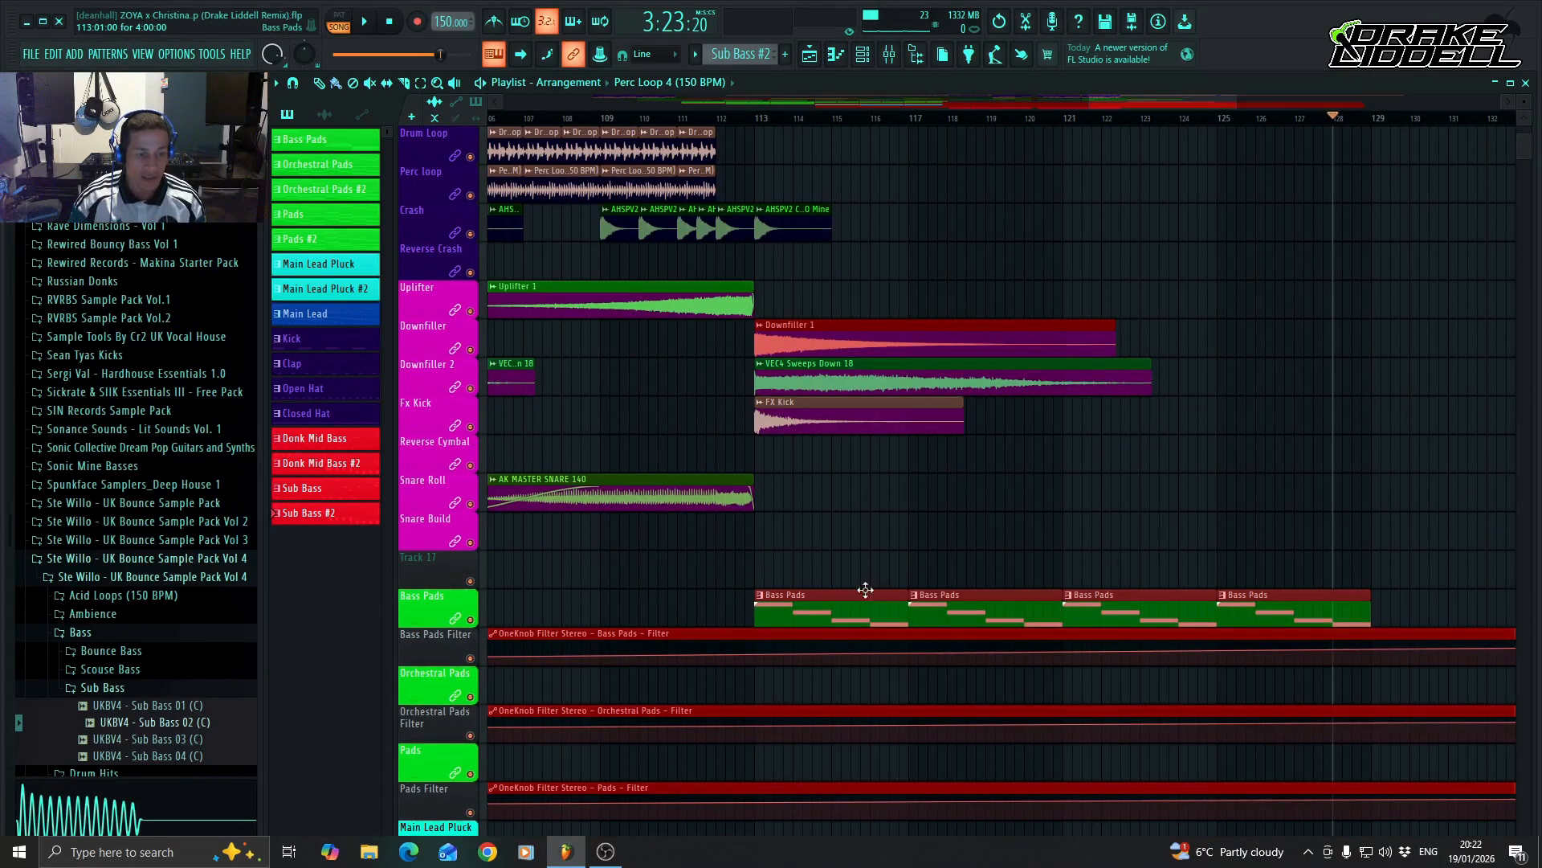
{"action": "right_click", "coordinate": [756, 654]}
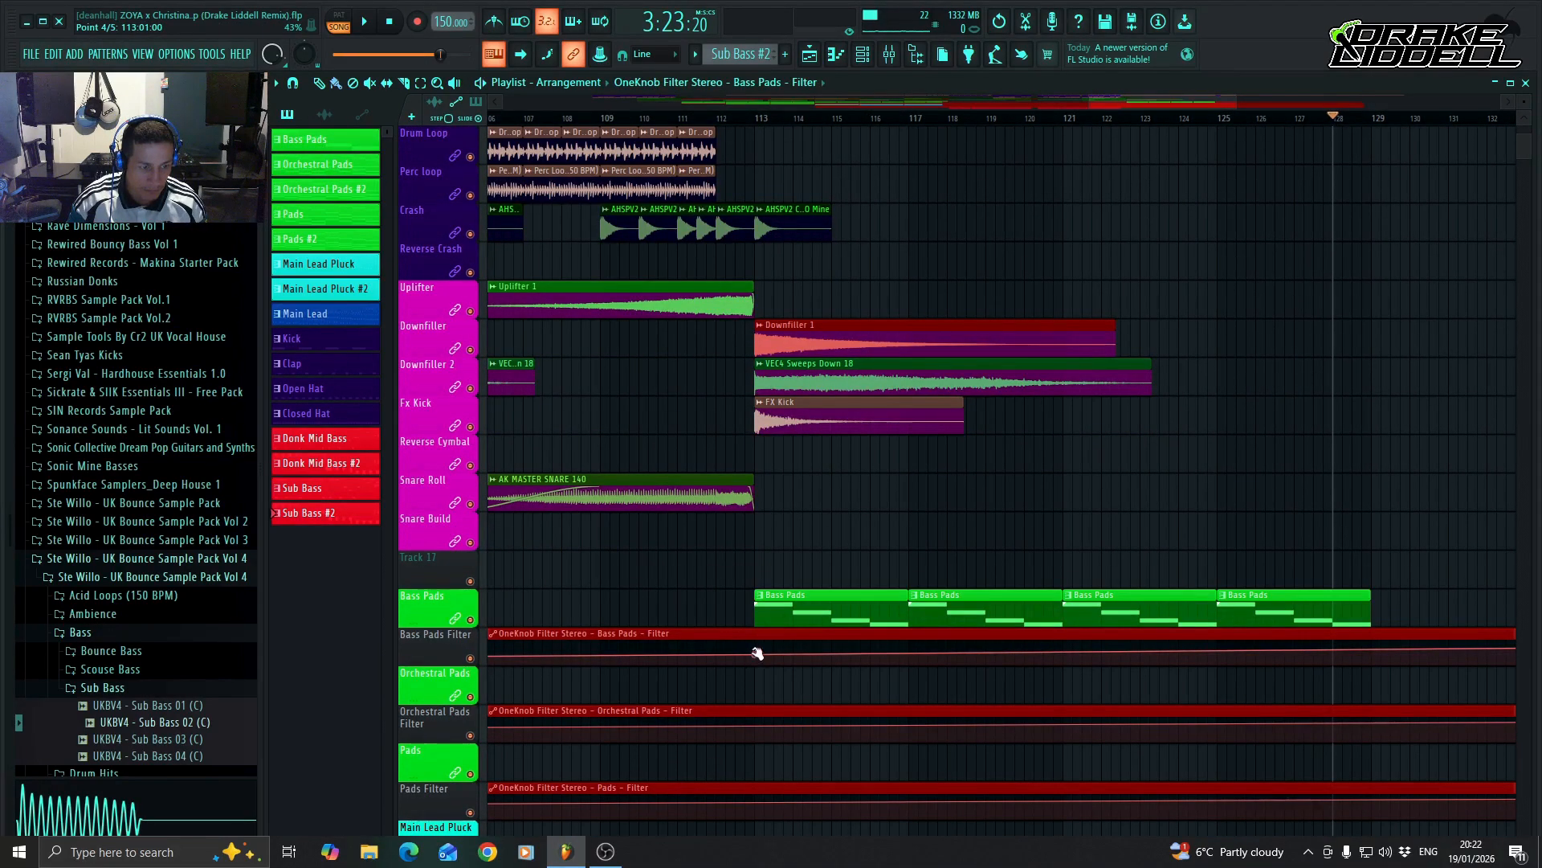
{"action": "left_click_drag", "start_coordinate": [757, 654], "coordinate": [759, 635]}
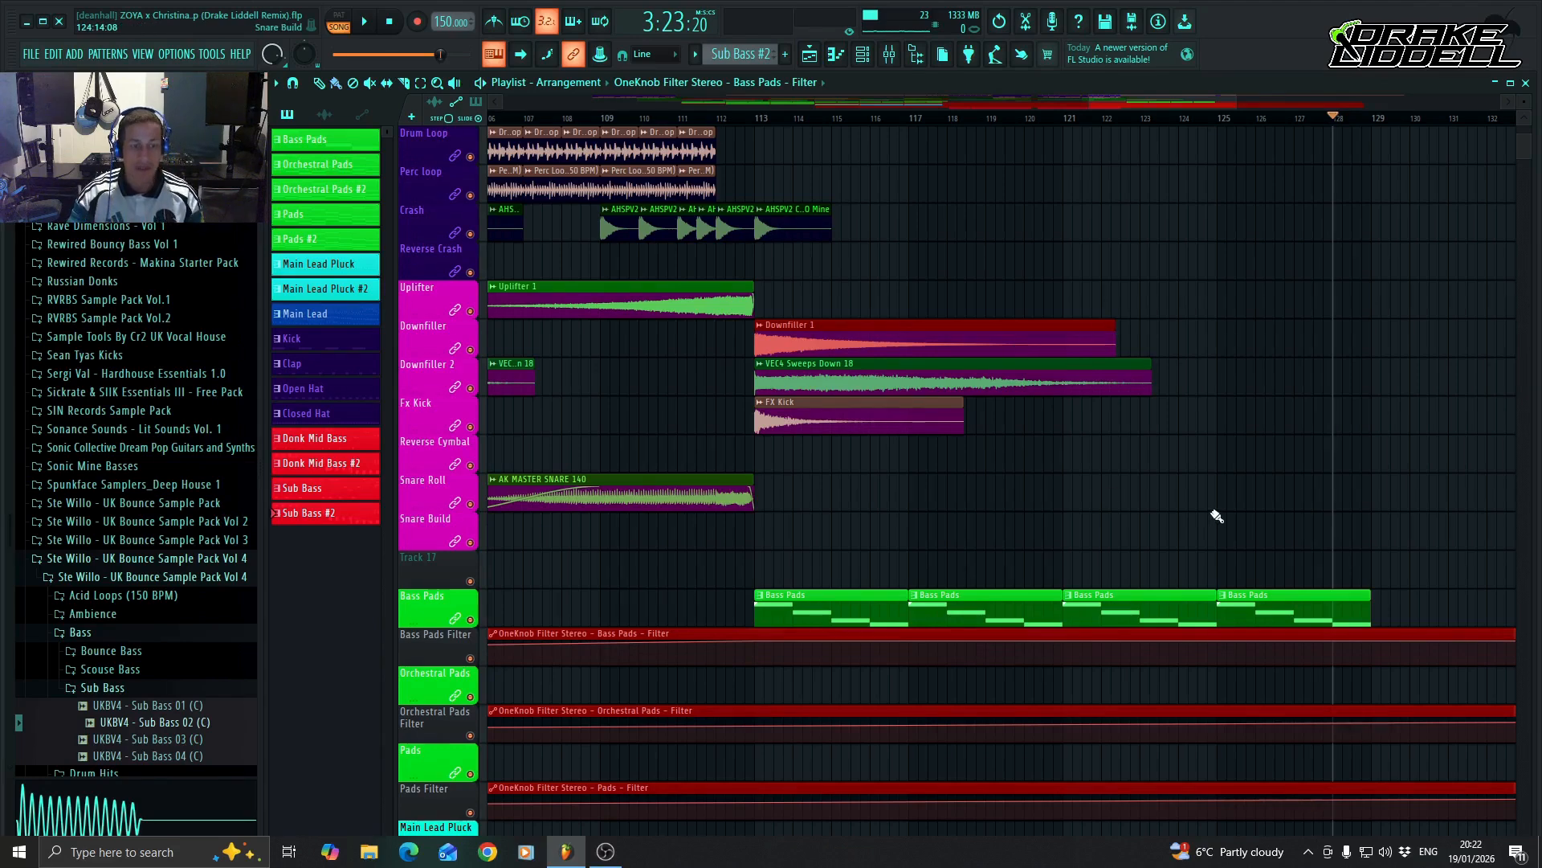
Place a Build Up 4 (150 BPM) clip at bar 121 on the Snare Build track and shorten the last Bass Pads clip to end at bar 128.
{"action": "scroll", "coordinate": [924, 510], "scroll_direction": "up", "scroll_amount": 3}
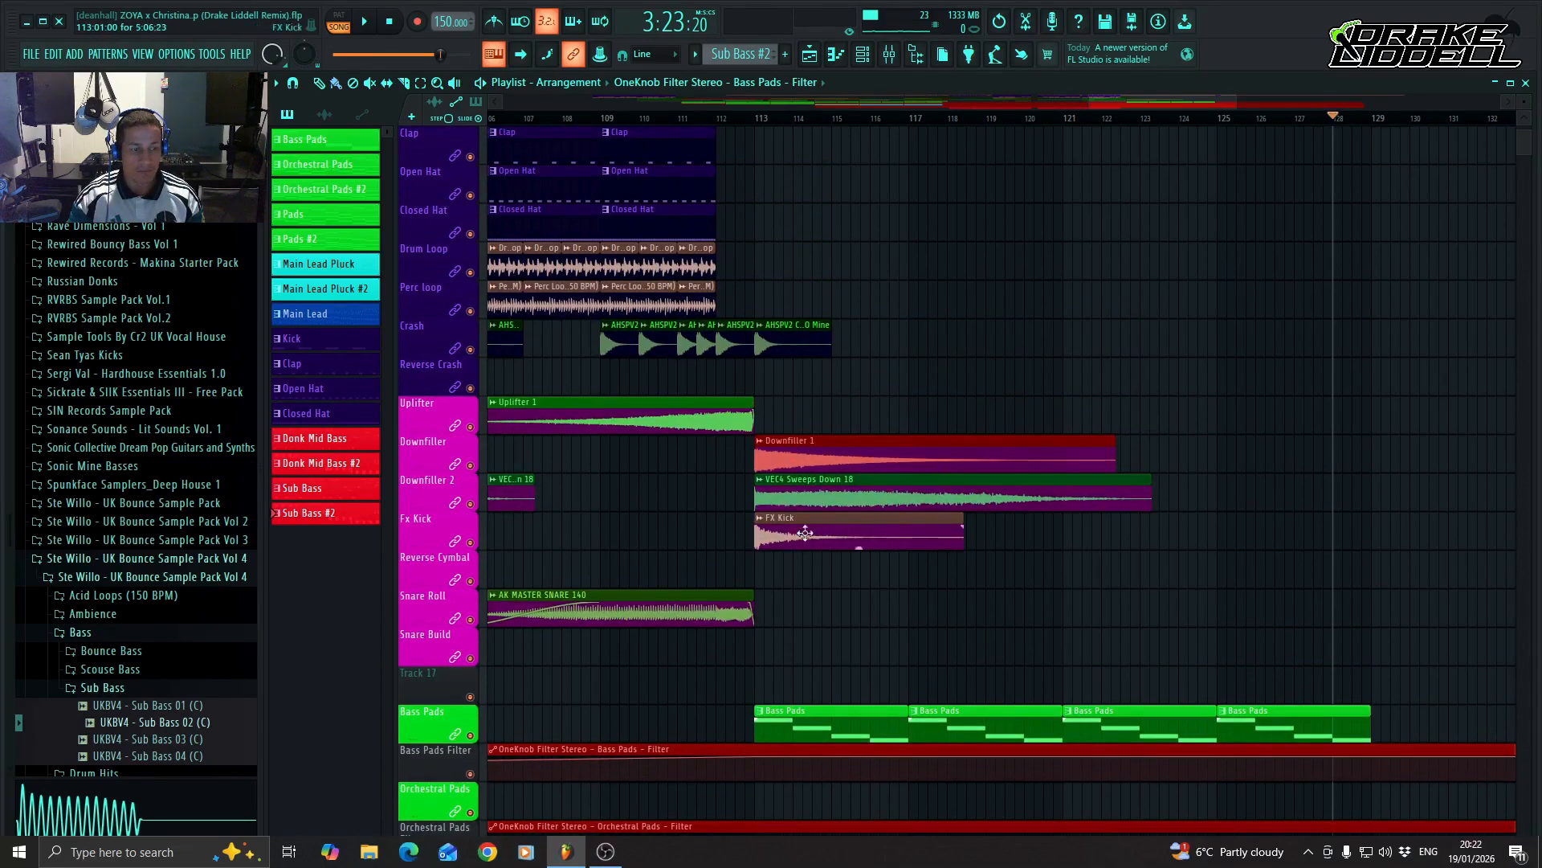
{"action": "scroll", "coordinate": [843, 563], "scroll_direction": "down", "scroll_amount": 2}
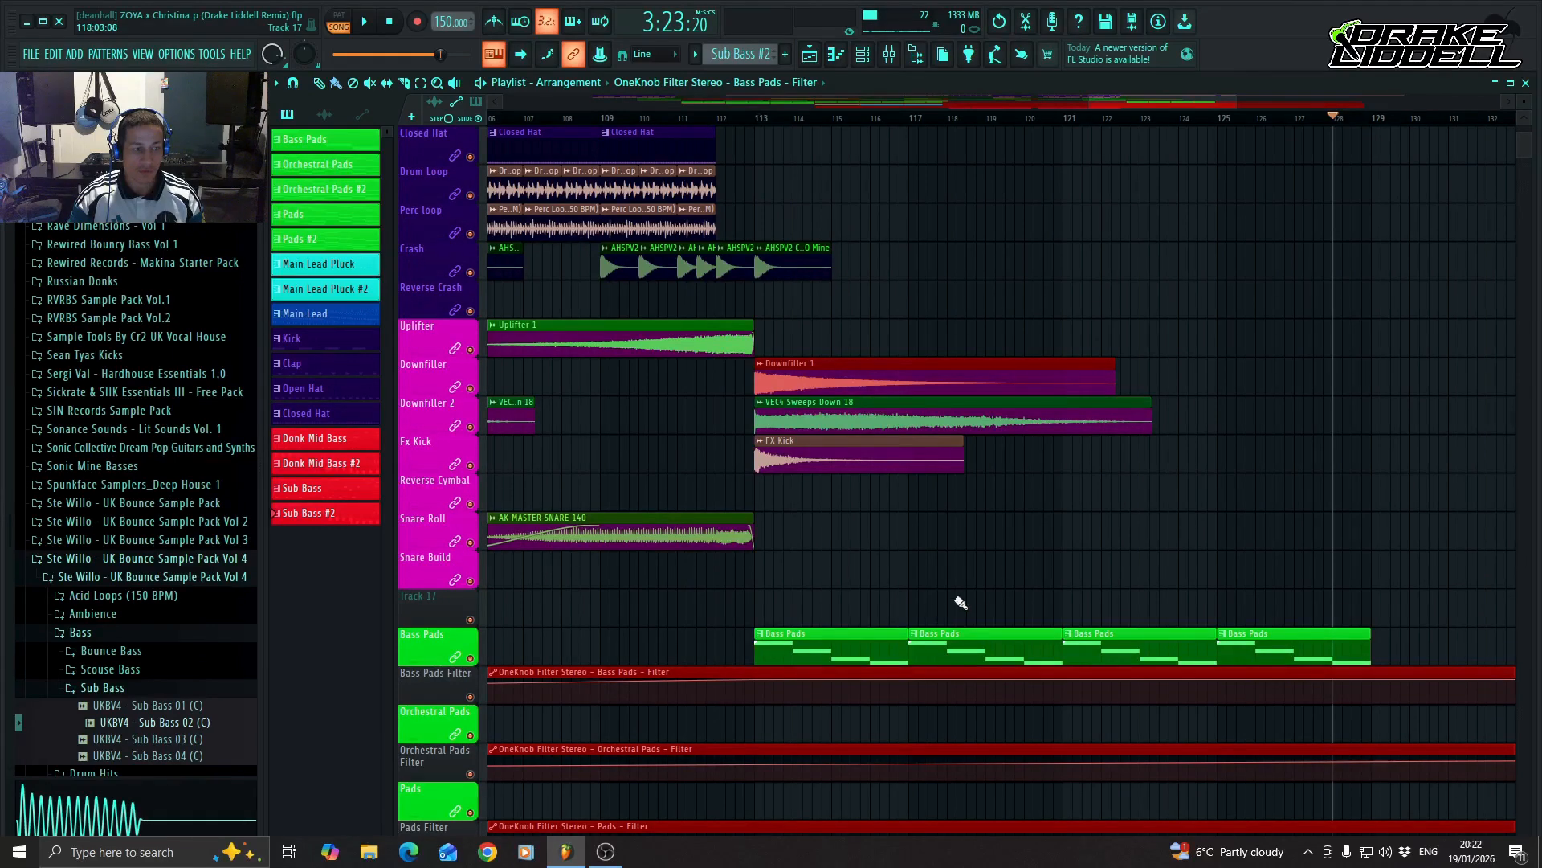
{"action": "left_click", "coordinate": [1067, 568]}
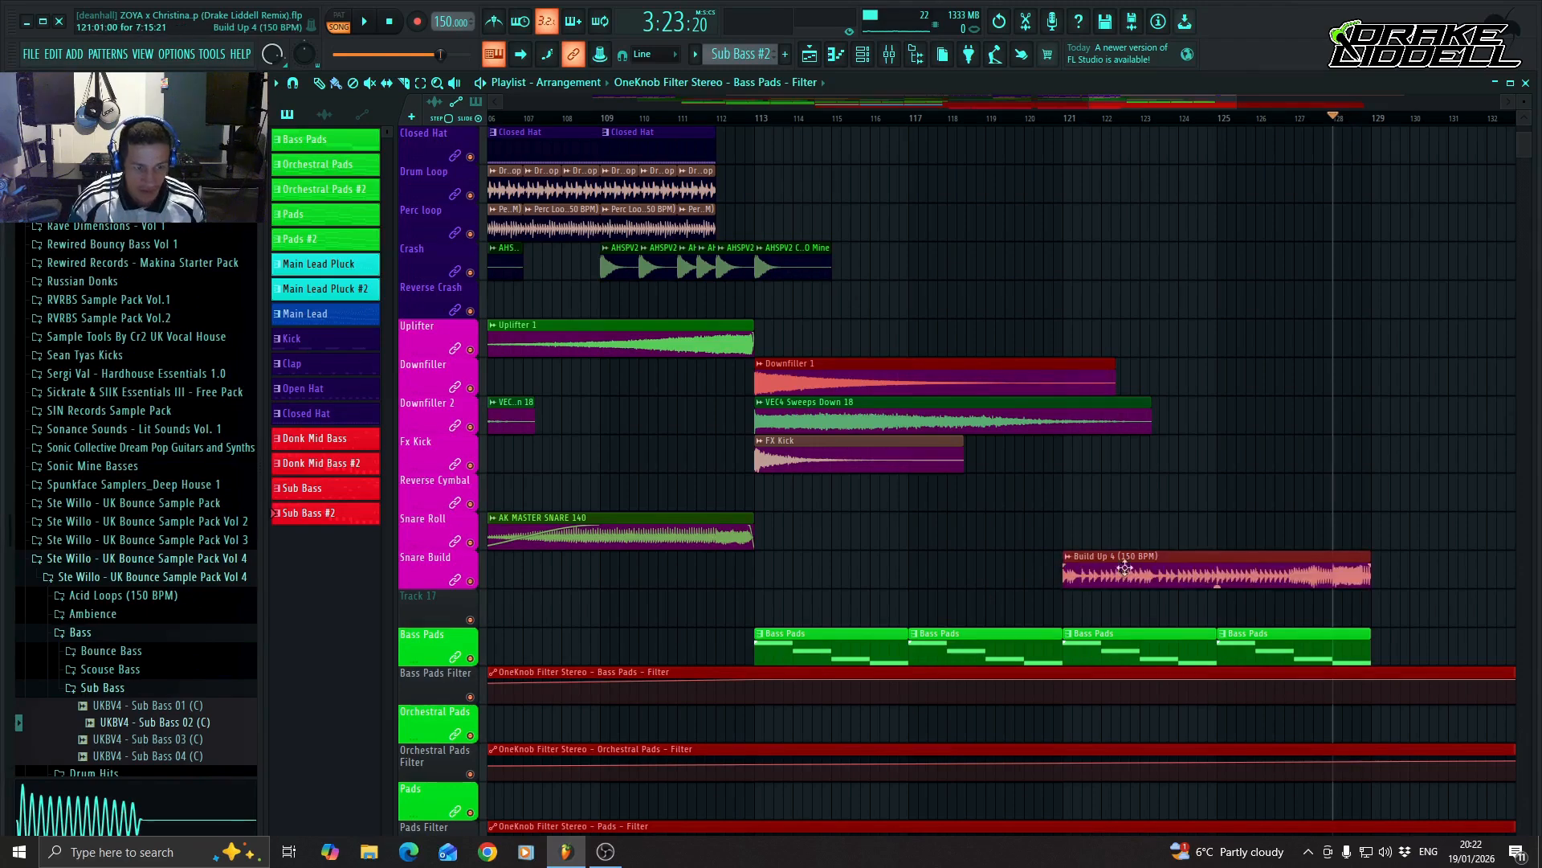
{"action": "left_click_drag", "start_coordinate": [1368, 634], "coordinate": [1334, 635]}
Place a Main Lead Pluck #2 pattern clip at bar 113 on the Main Lead Pluck track.
{"action": "scroll", "coordinate": [871, 589], "scroll_direction": "down", "scroll_amount": 5}
{"action": "scroll", "coordinate": [814, 582], "scroll_direction": "down", "scroll_amount": 3}
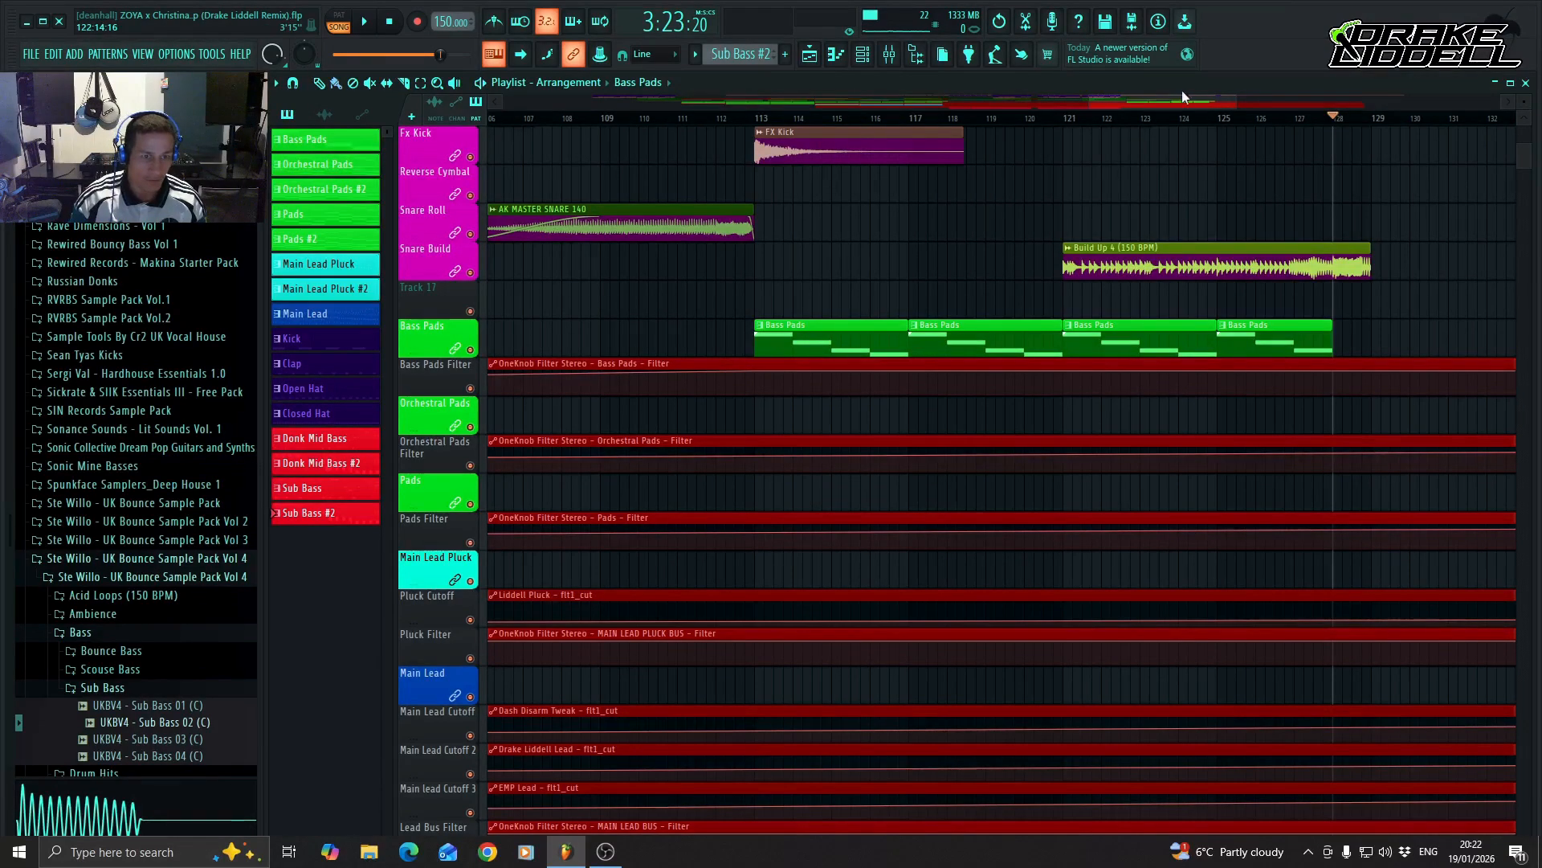
{"action": "left_click_drag", "start_coordinate": [1183, 100], "coordinate": [1153, 103]}
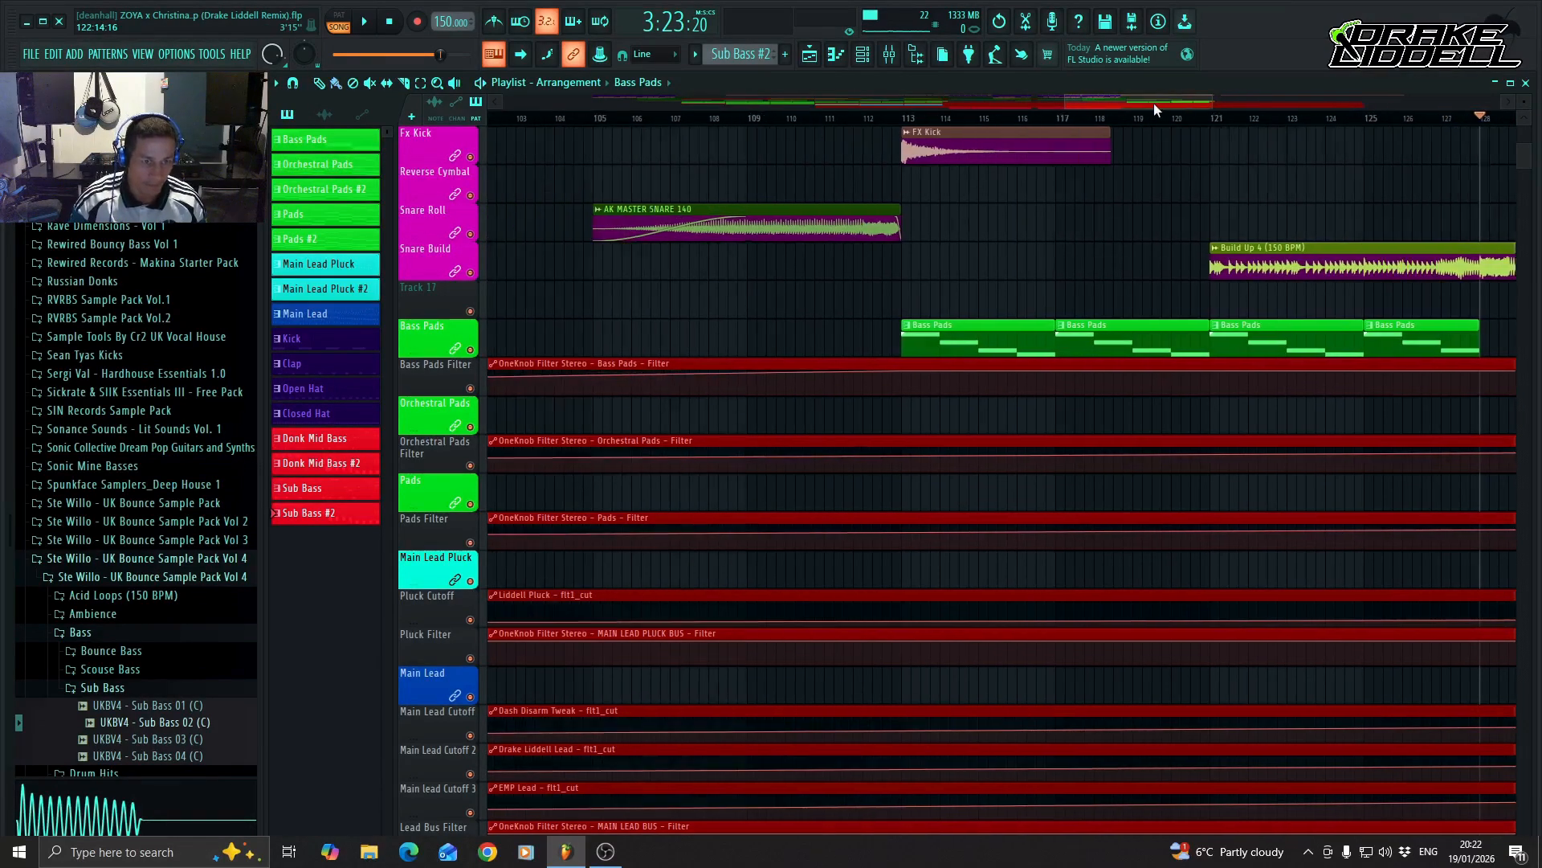
{"action": "left_click", "coordinate": [897, 570]}
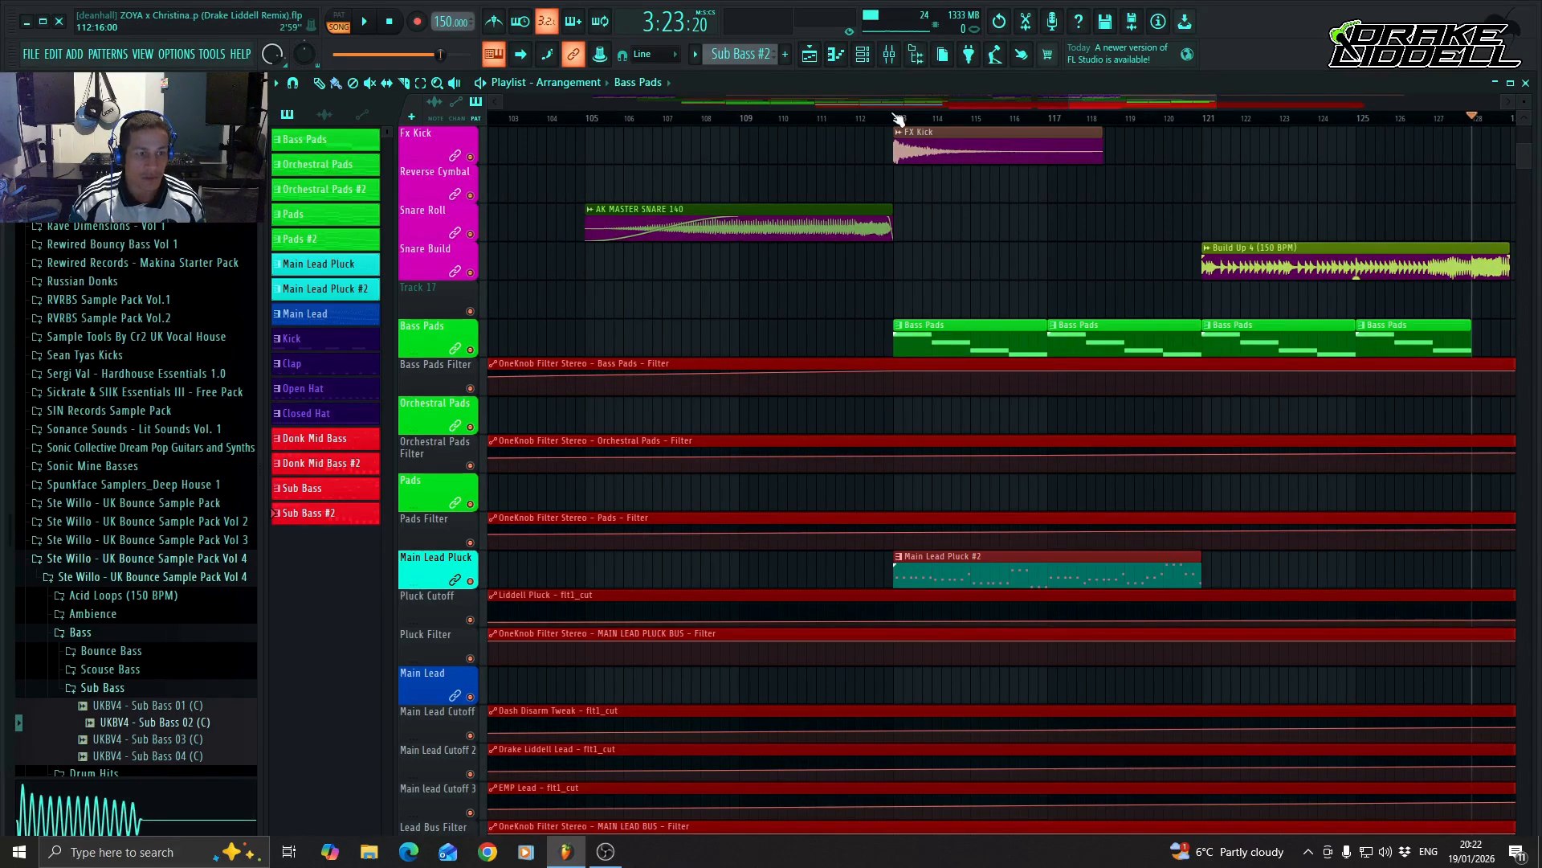
Shape the Pluck Cutoff automation to rise from a low point at bar 113 to 60% at bar 121 with a curved slope.
{"action": "left_click_drag", "start_coordinate": [1120, 107], "coordinate": [1144, 103]}
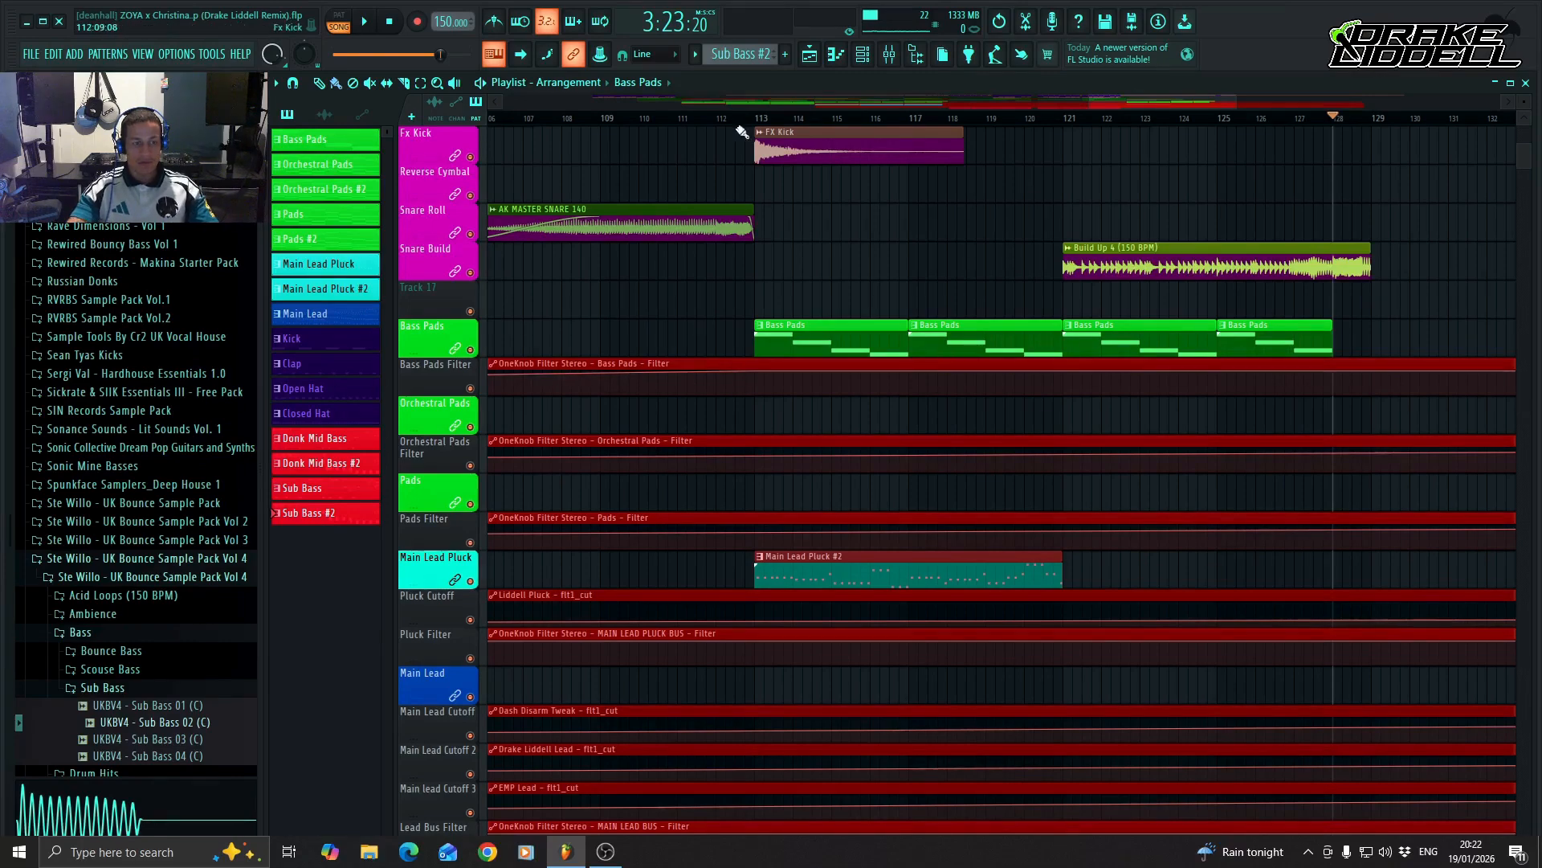
{"action": "scroll", "coordinate": [828, 554], "scroll_direction": "down", "scroll_amount": 4}
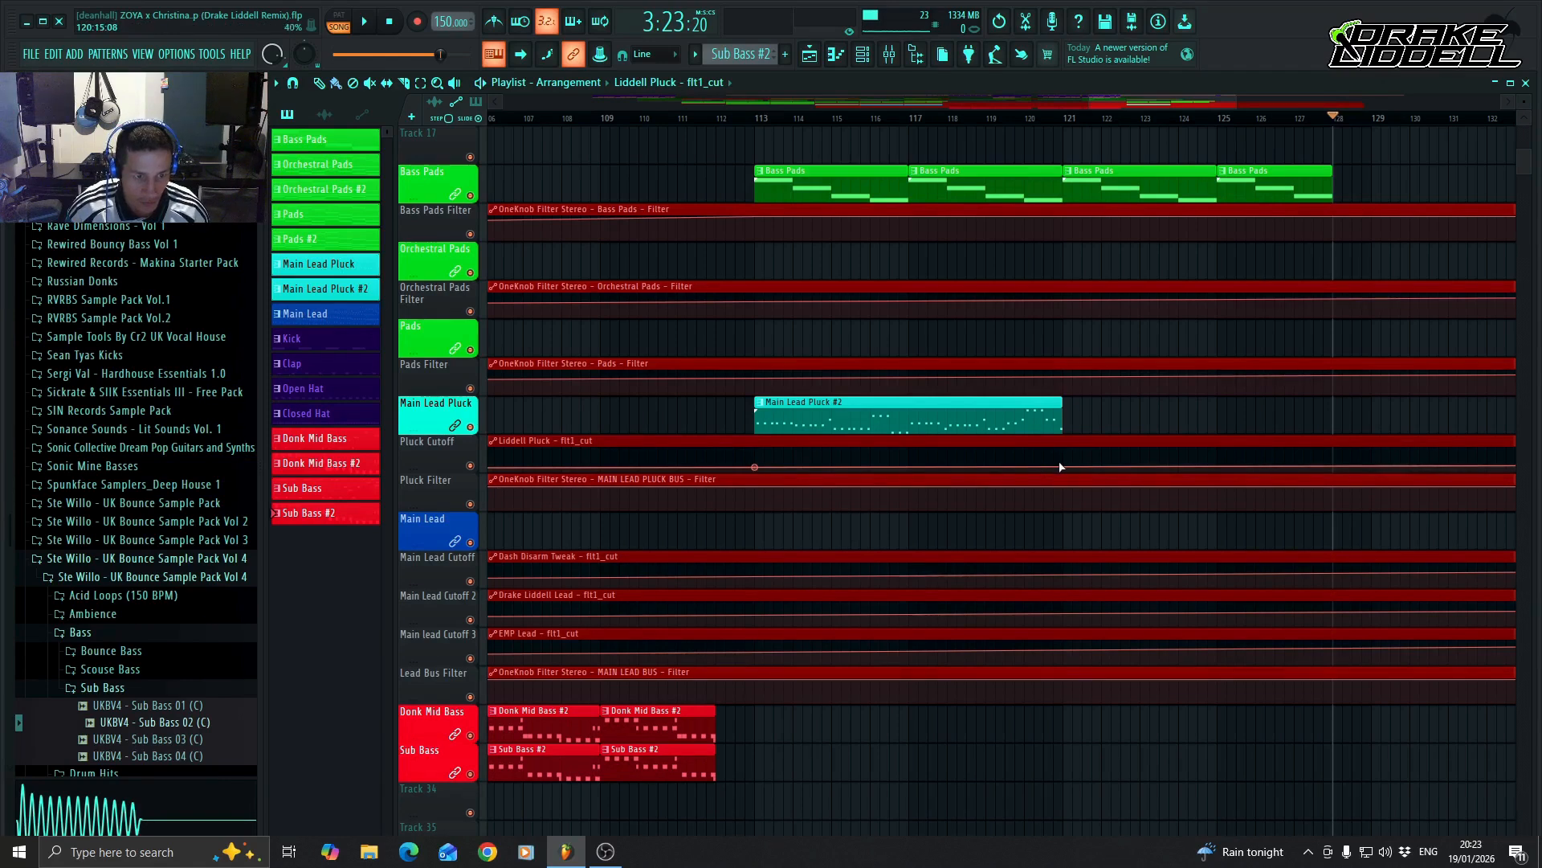
{"action": "left_click_drag", "start_coordinate": [1062, 468], "coordinate": [1066, 460]}
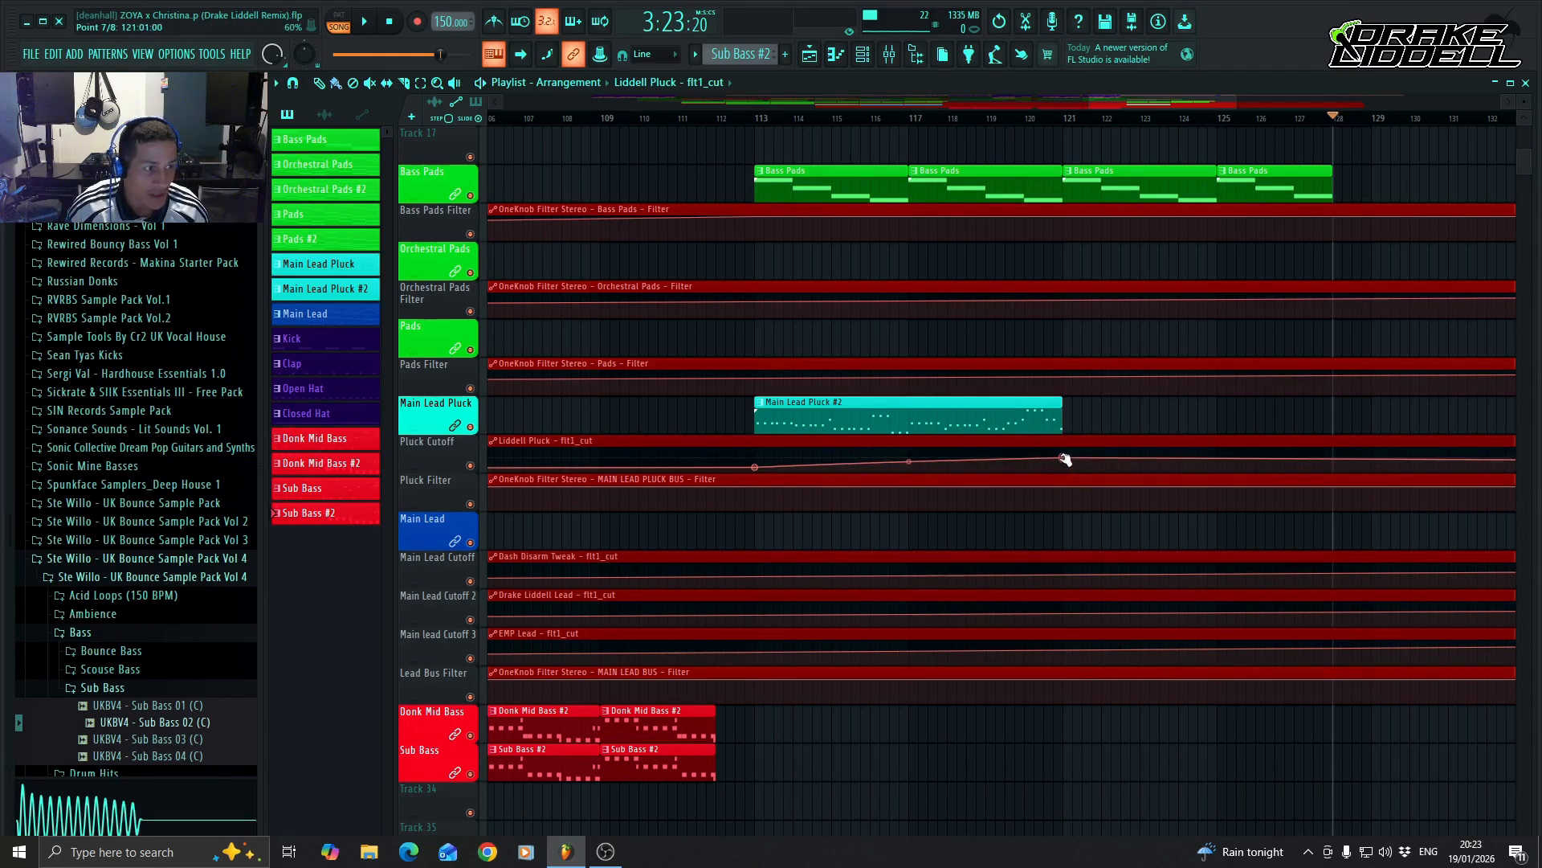
{"action": "left_click_drag", "start_coordinate": [908, 463], "coordinate": [908, 458]}
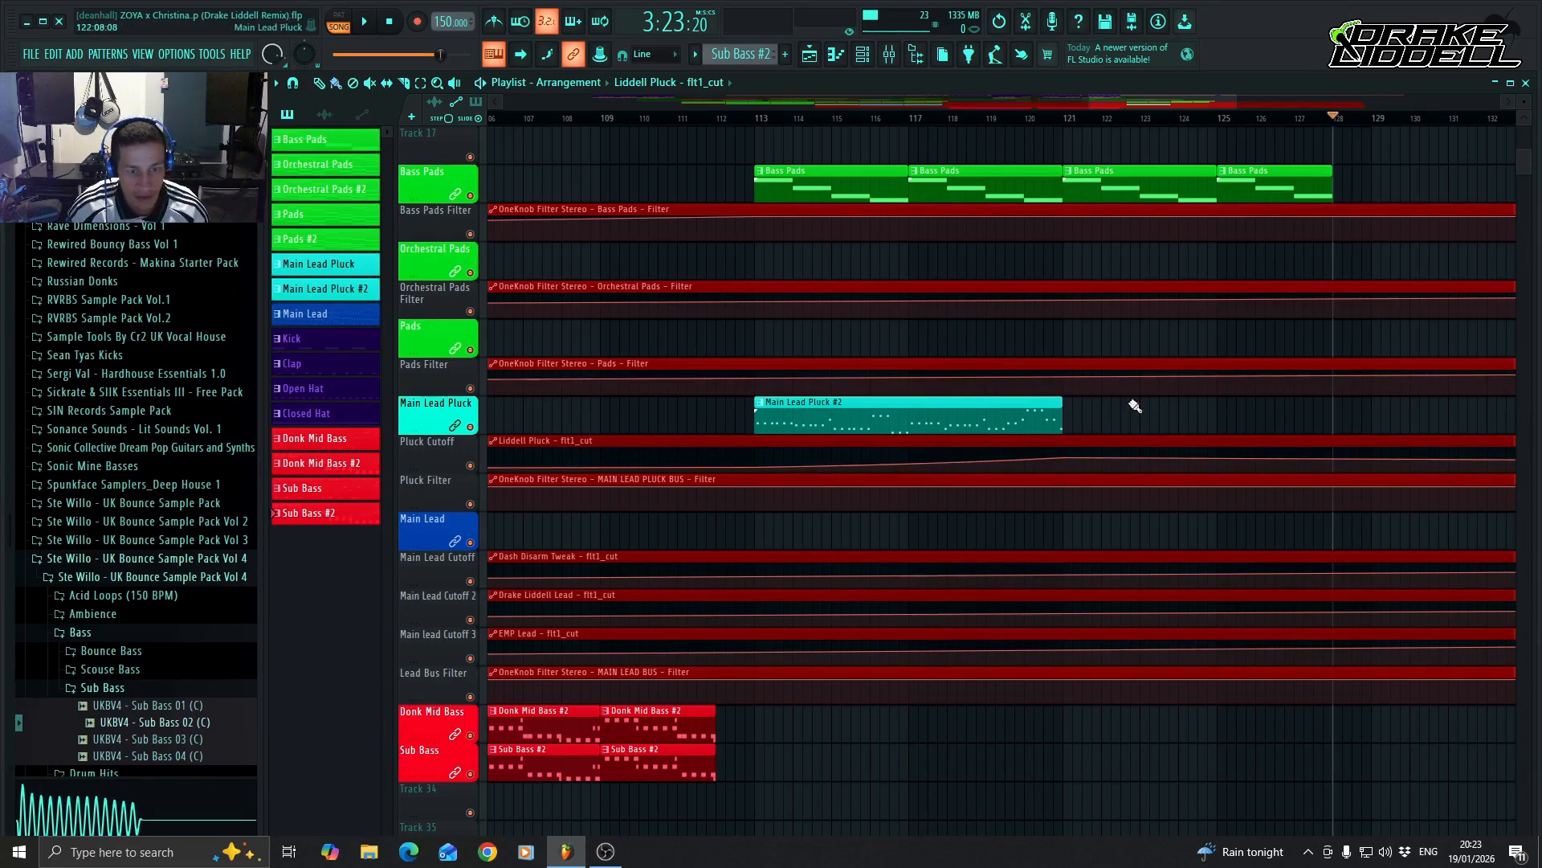
Place a Main Lead Pluck pattern clip at bar 121, directly after Main Lead Pluck #2, and shorten it to end at bar 128.
{"action": "left_click", "coordinate": [1041, 413]}
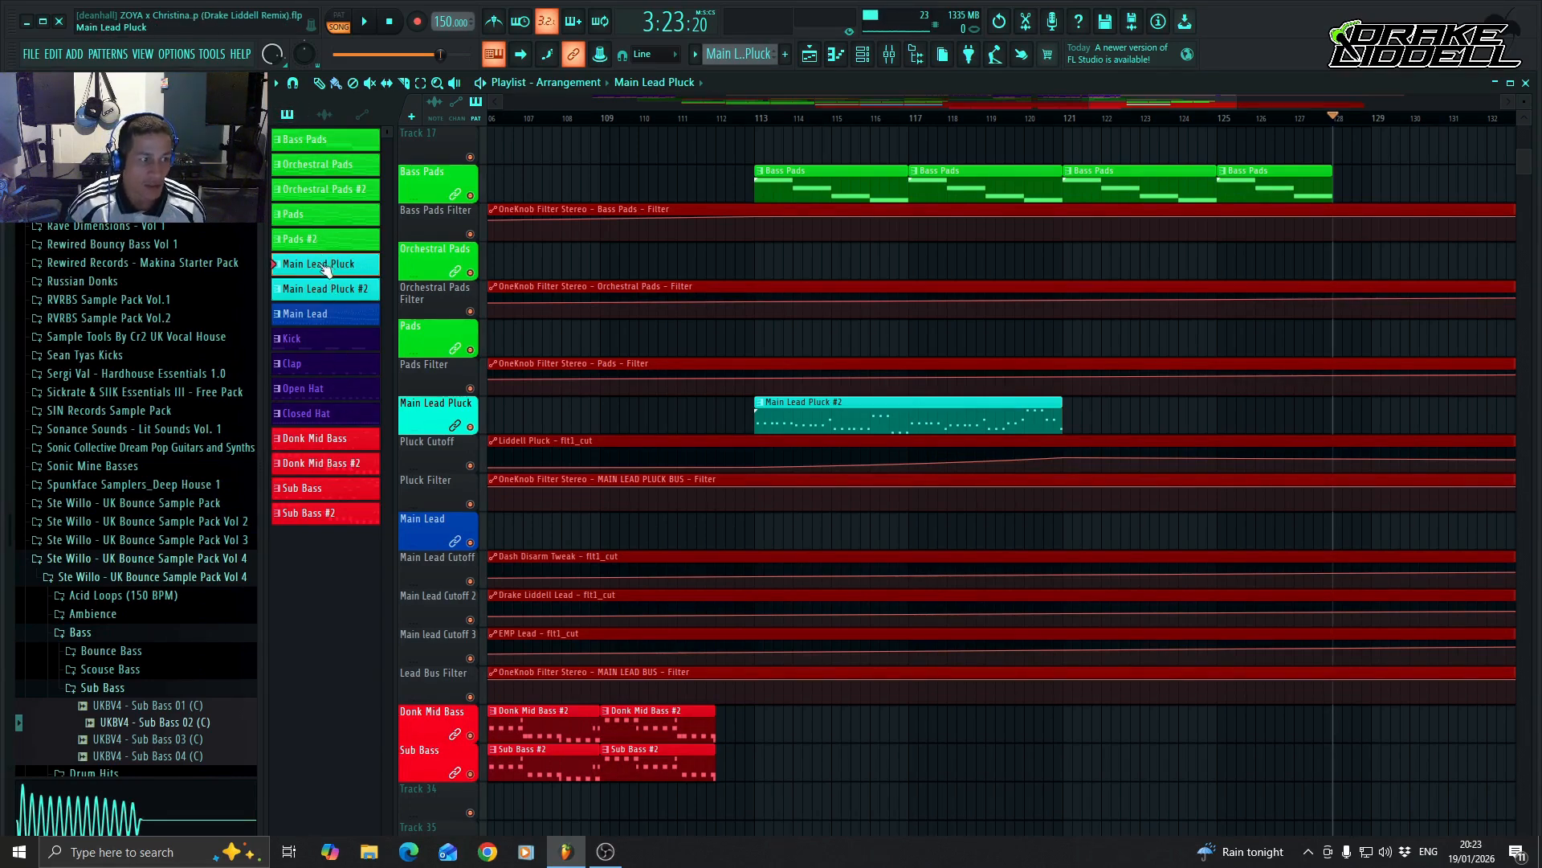
{"action": "left_click", "coordinate": [1071, 422]}
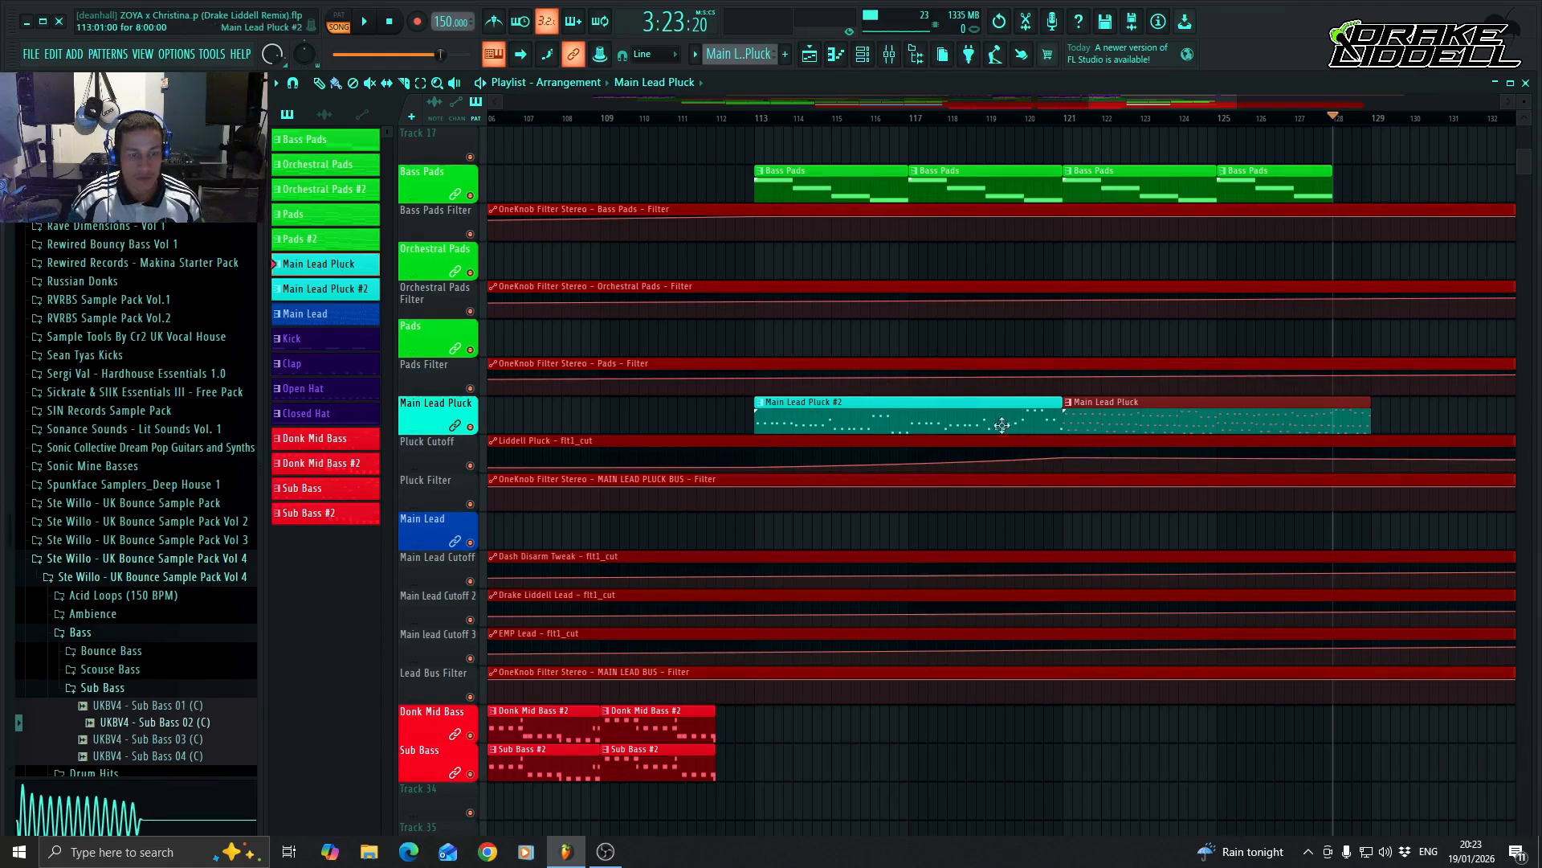
{"action": "left_click_drag", "start_coordinate": [1369, 417], "coordinate": [1330, 427]}
Add Pluck Cutoff automation points that dip at bar 127 and rise again at bar 128.
{"action": "scroll", "coordinate": [1203, 400], "scroll_direction": "up", "scroll_amount": 2}
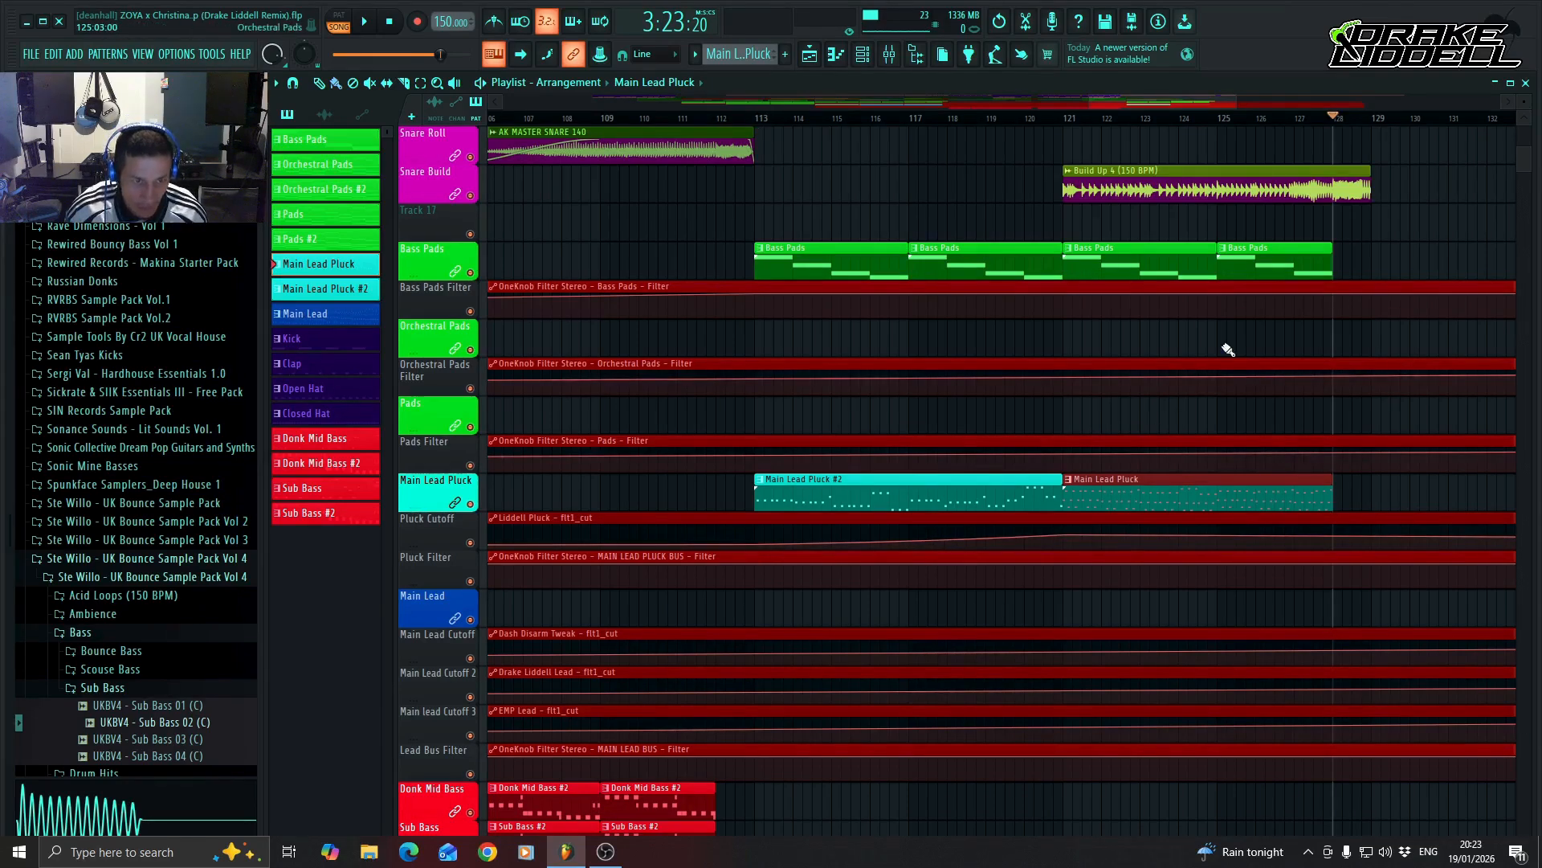
{"action": "left_click_drag", "start_coordinate": [1191, 105], "coordinate": [1199, 106]}
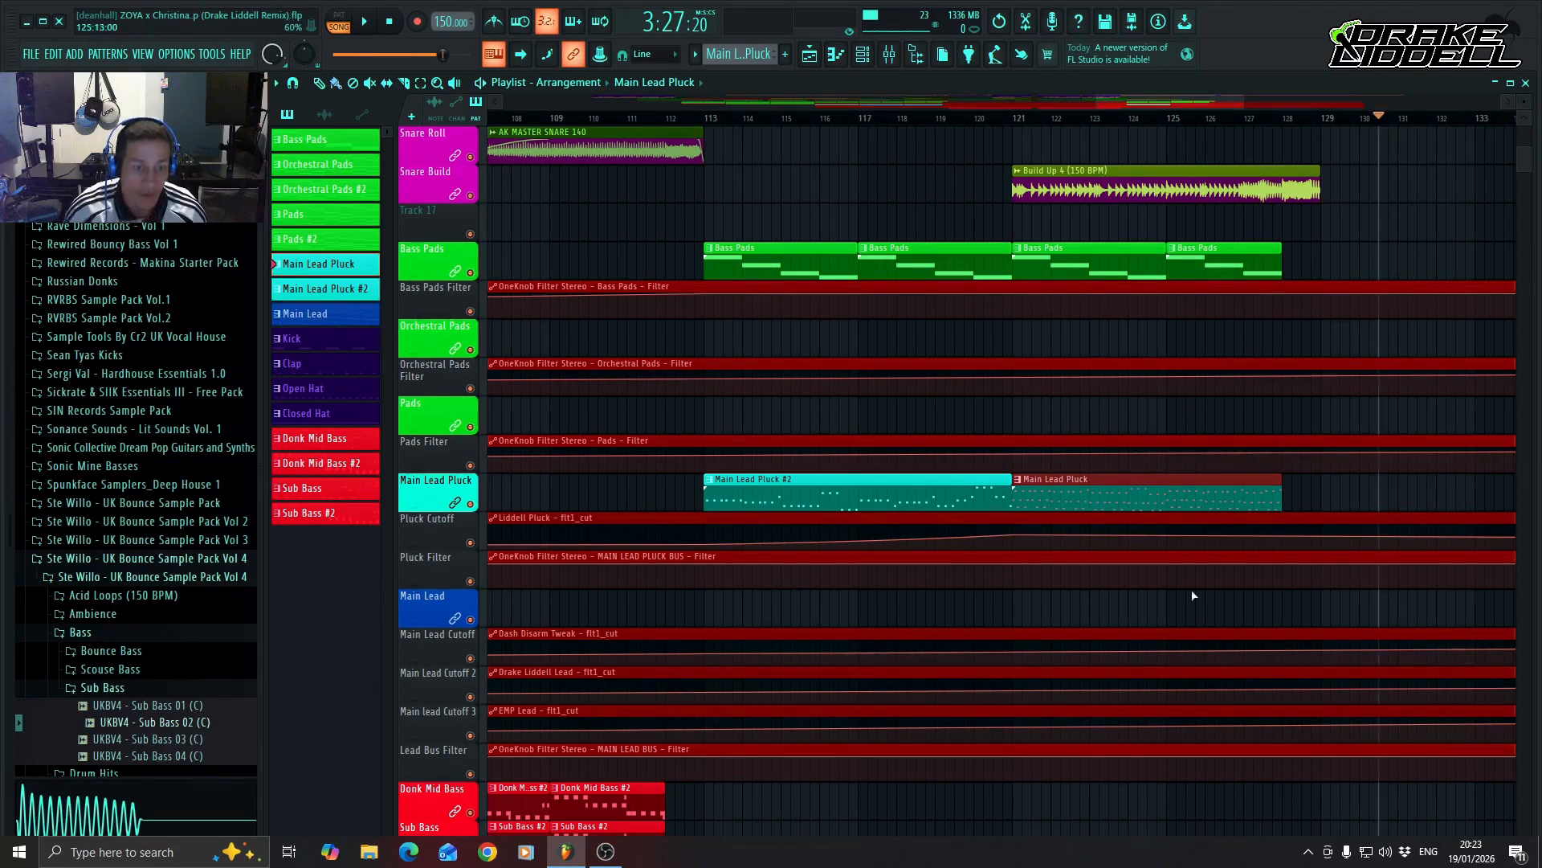
{"action": "left_click", "coordinate": [1242, 543]}
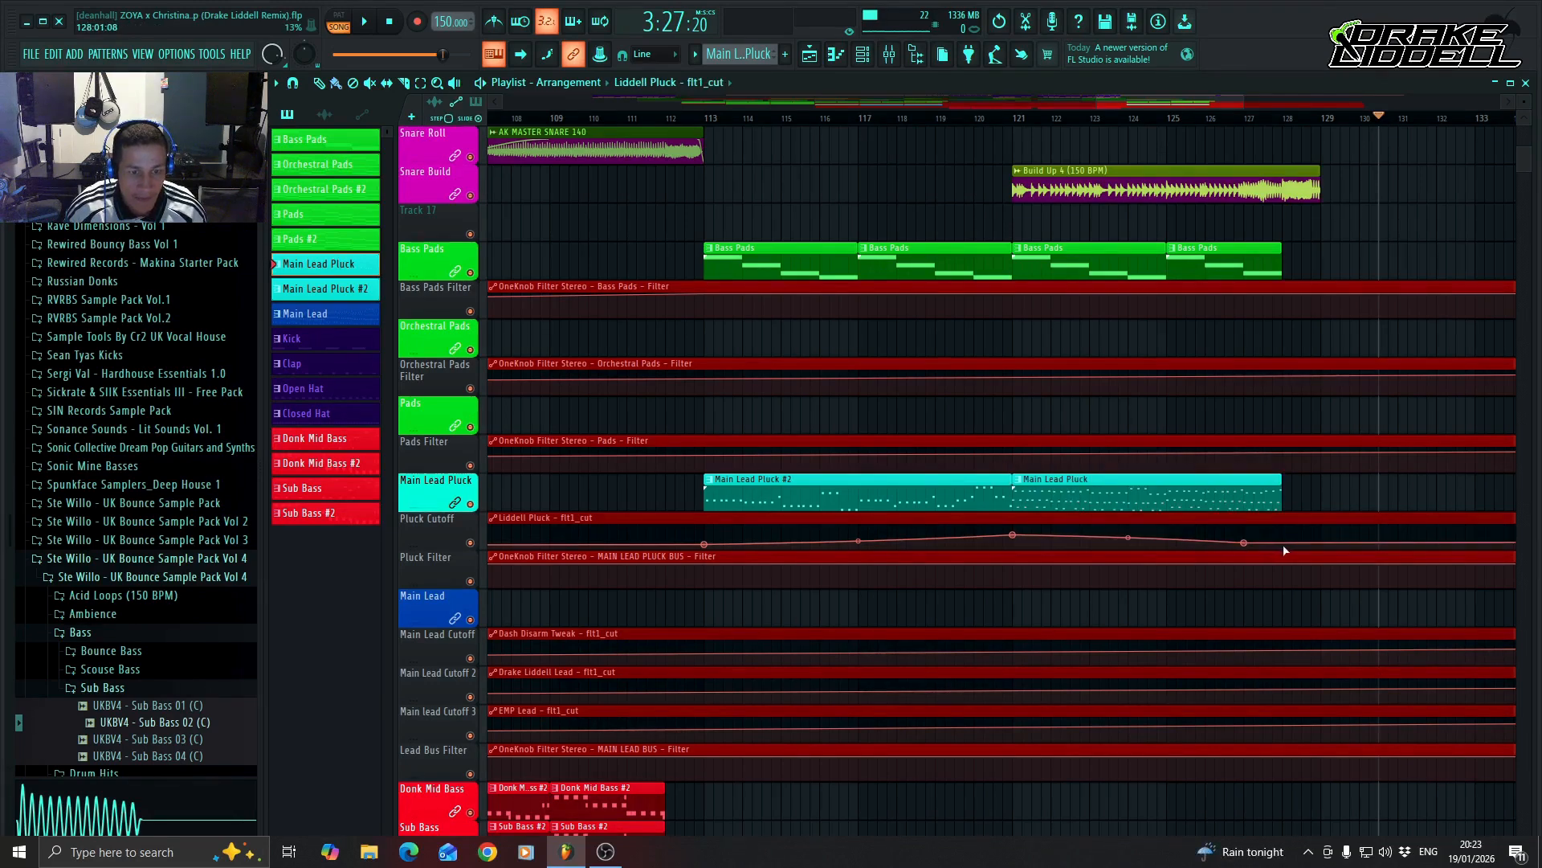
{"action": "left_click_drag", "start_coordinate": [1284, 544], "coordinate": [1284, 535]}
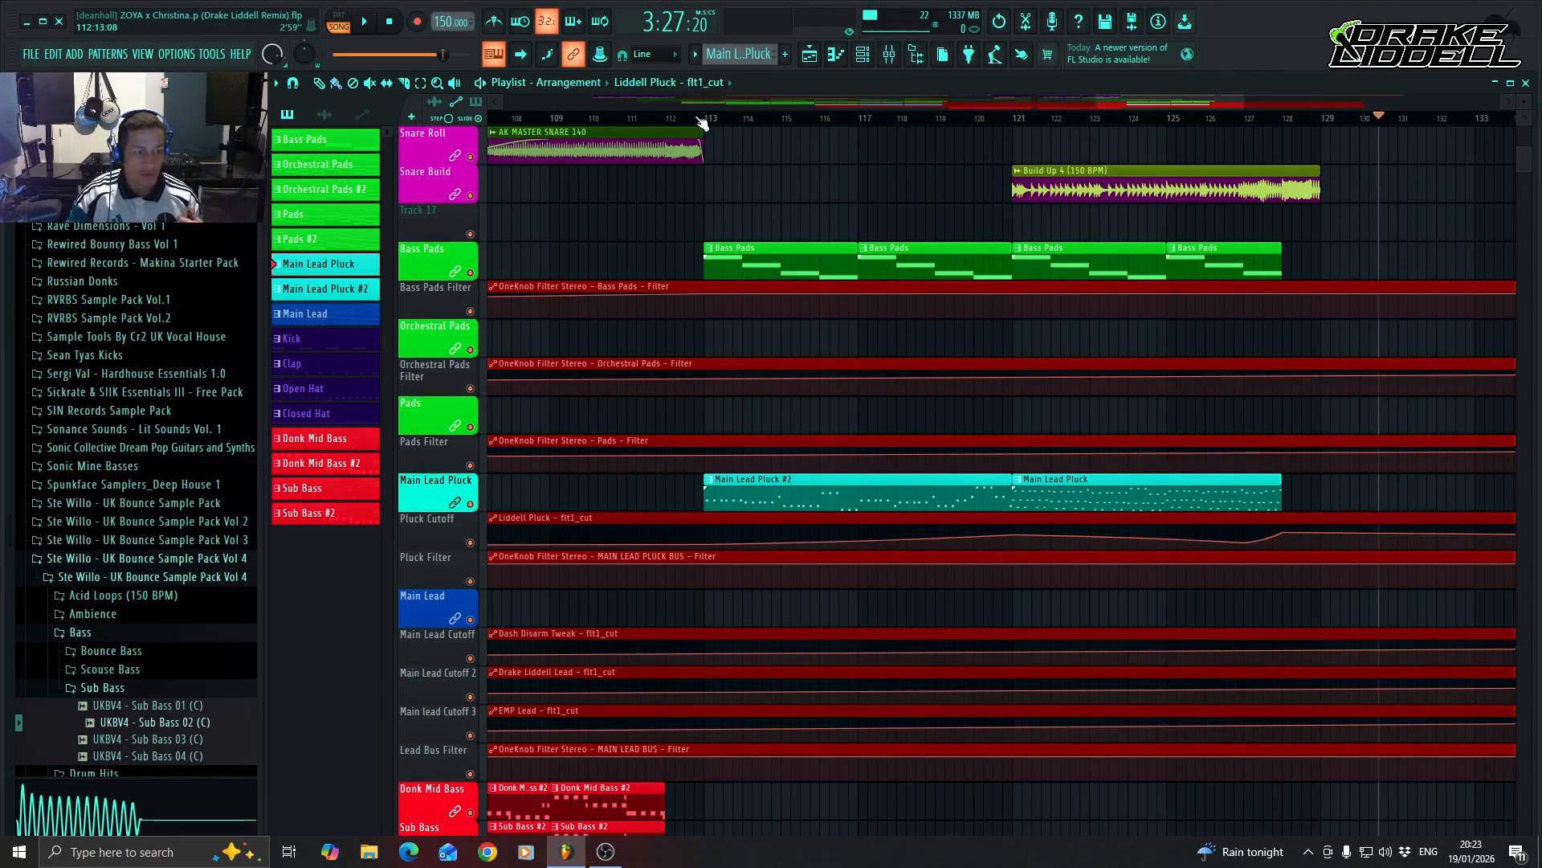
Place an Uplifter 1 clip at bar 121 on the Uplifter track and shorten it to end at bar 128.
{"action": "scroll", "coordinate": [953, 458], "scroll_direction": "up", "scroll_amount": 4}
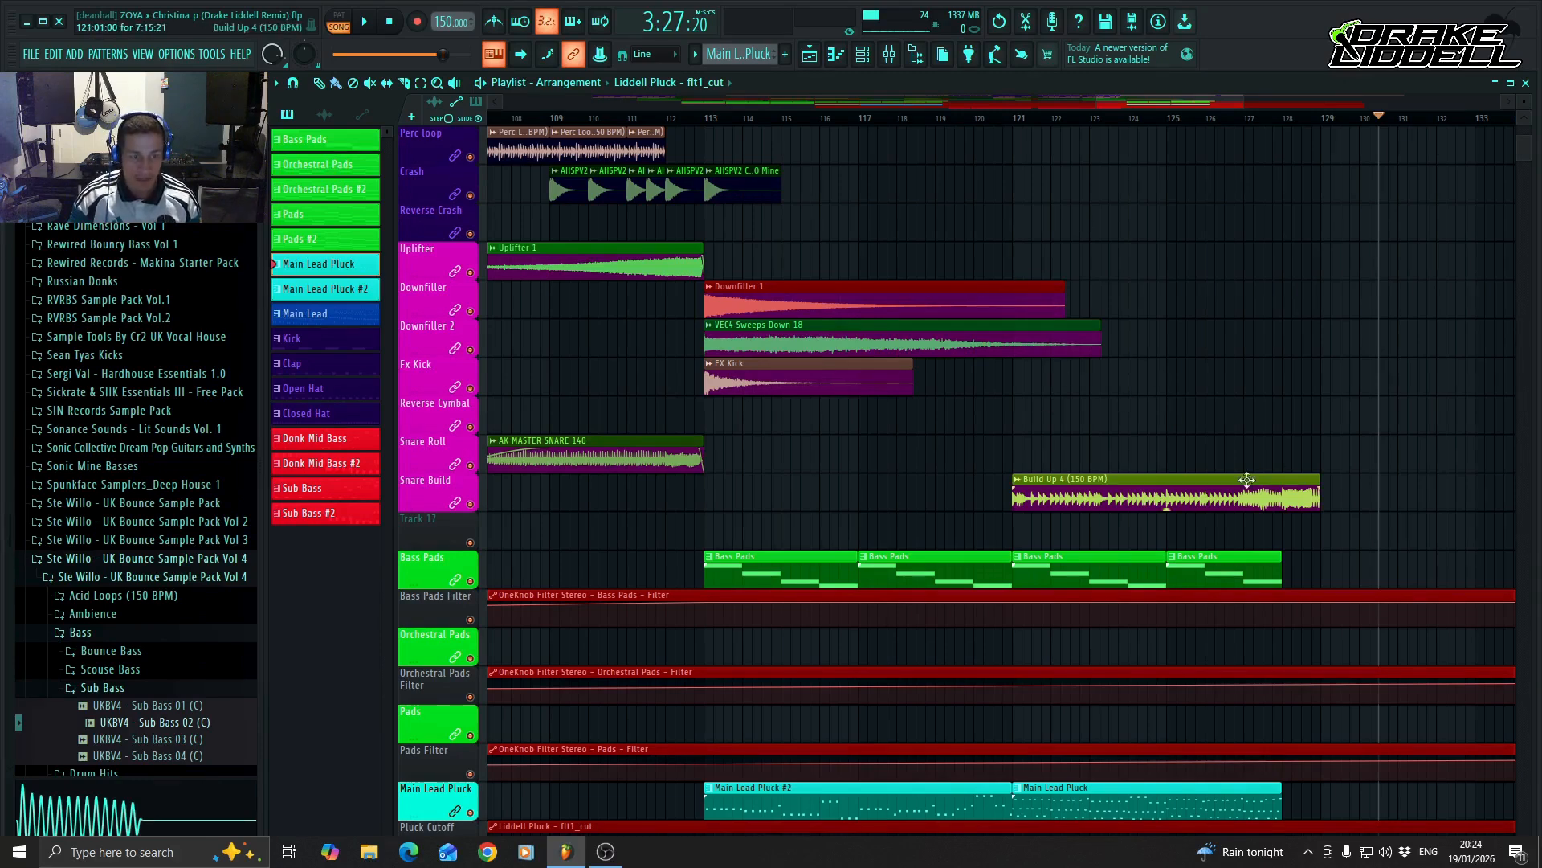
{"action": "scroll", "coordinate": [1260, 441], "scroll_direction": "up", "scroll_amount": 2}
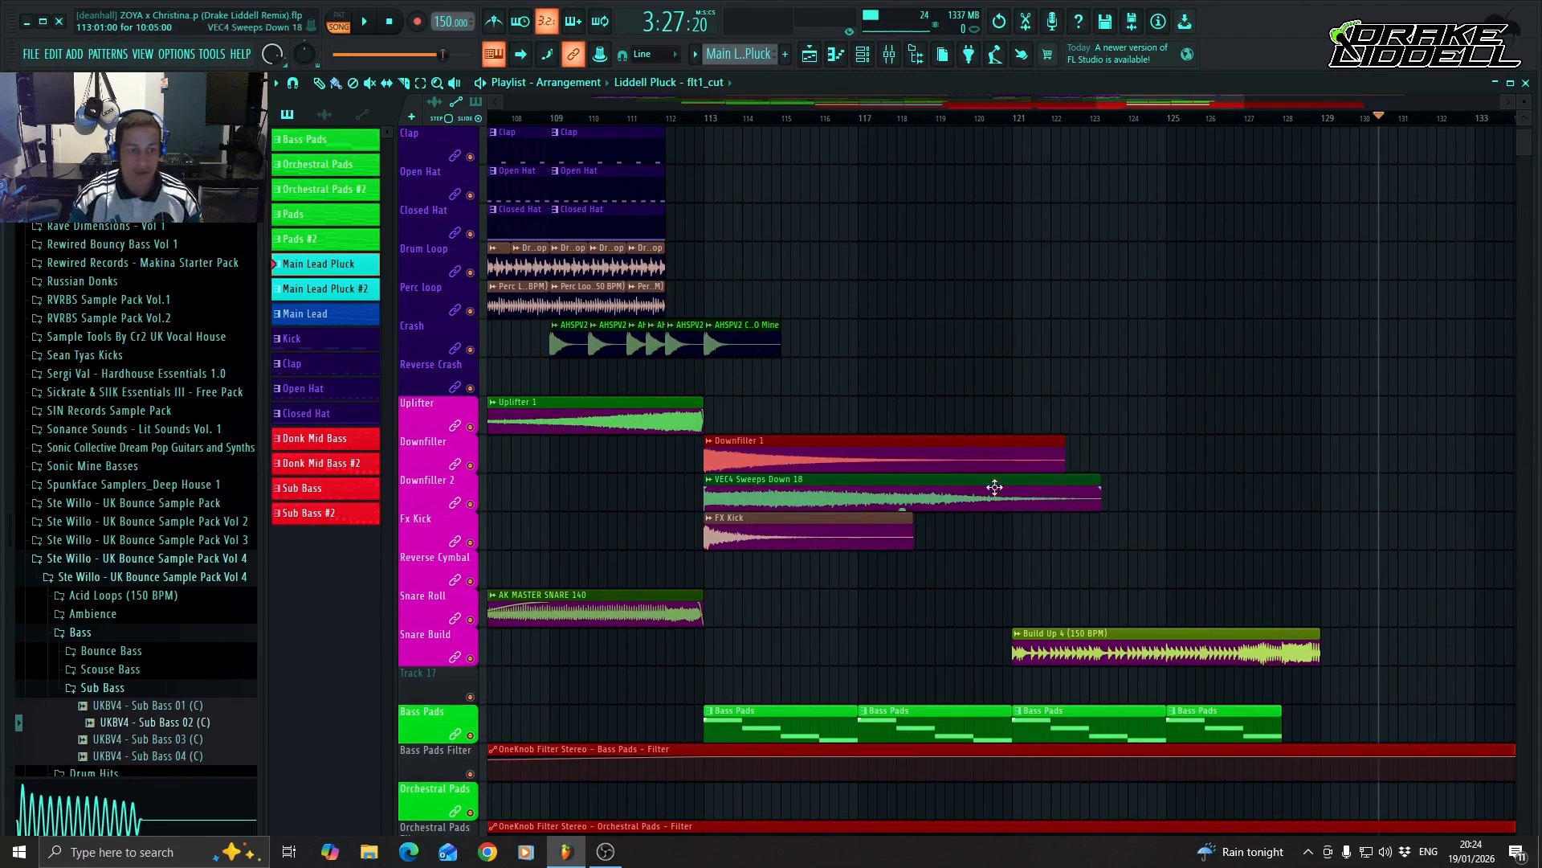
{"action": "left_click", "coordinate": [1016, 418]}
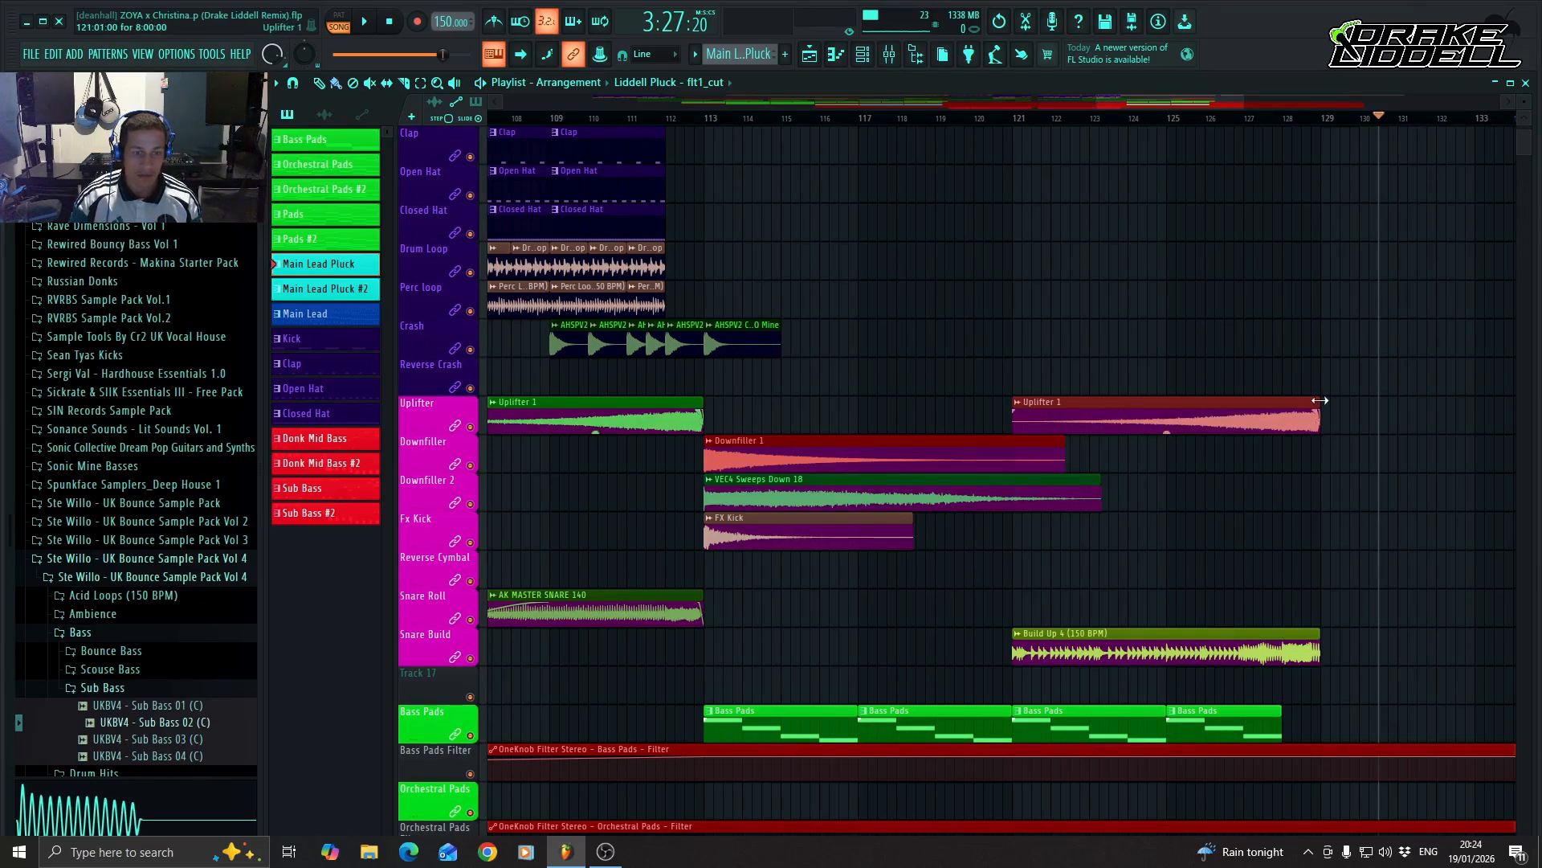
{"action": "left_click_drag", "start_coordinate": [1319, 416], "coordinate": [1281, 416]}
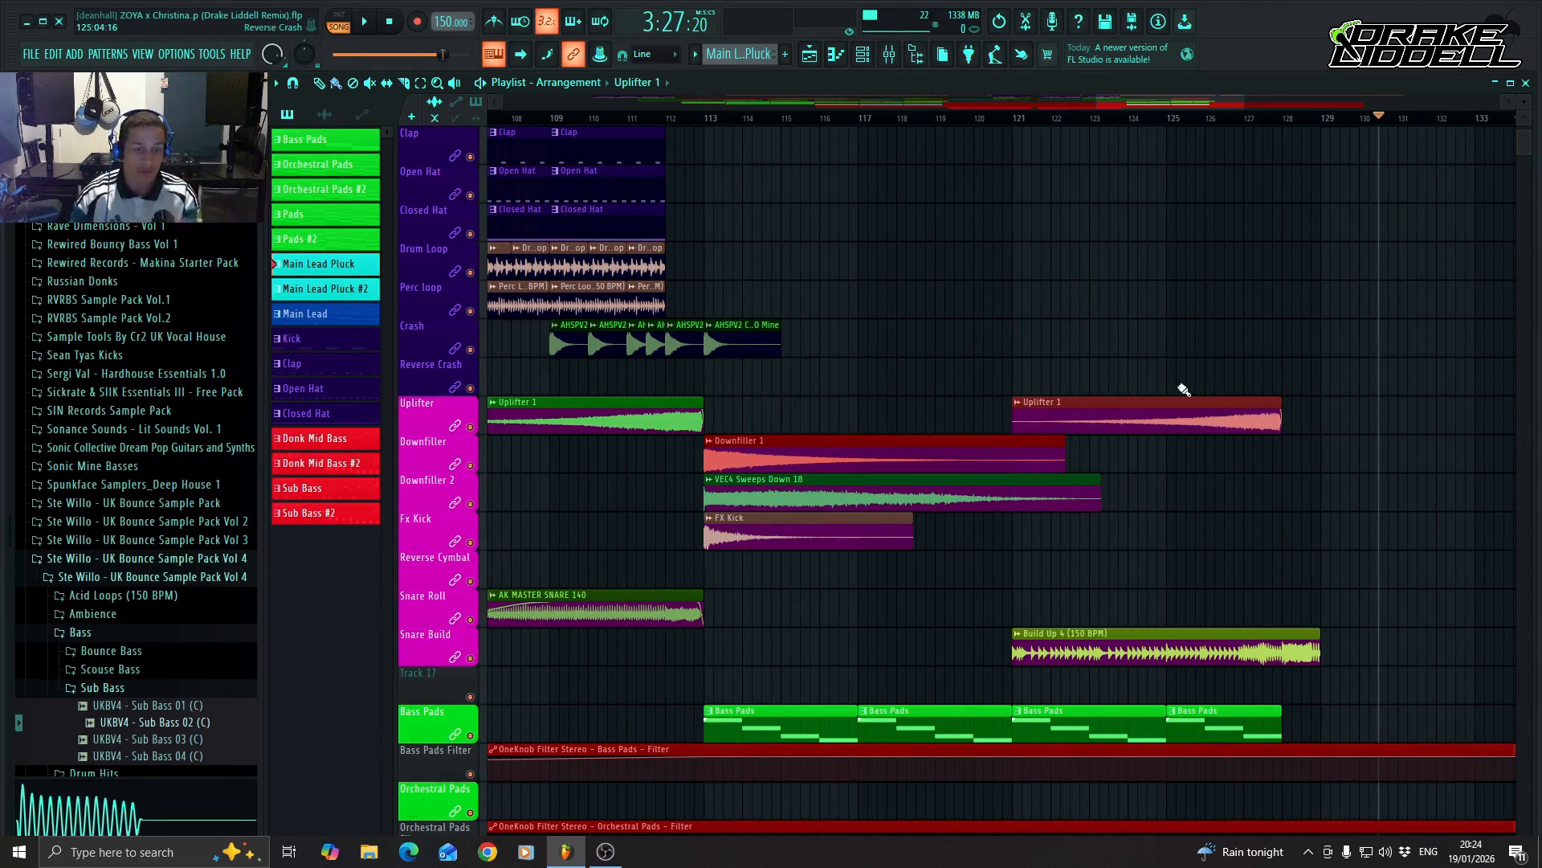
{"action": "mouse_move", "coordinate": [1282, 403]}
{"action": "left_mouse_down"}
{"action": "mouse_move", "coordinate": [1318, 408]}
{"action": "mouse_move", "coordinate": [1283, 403]}
{"action": "left_mouse_up"}
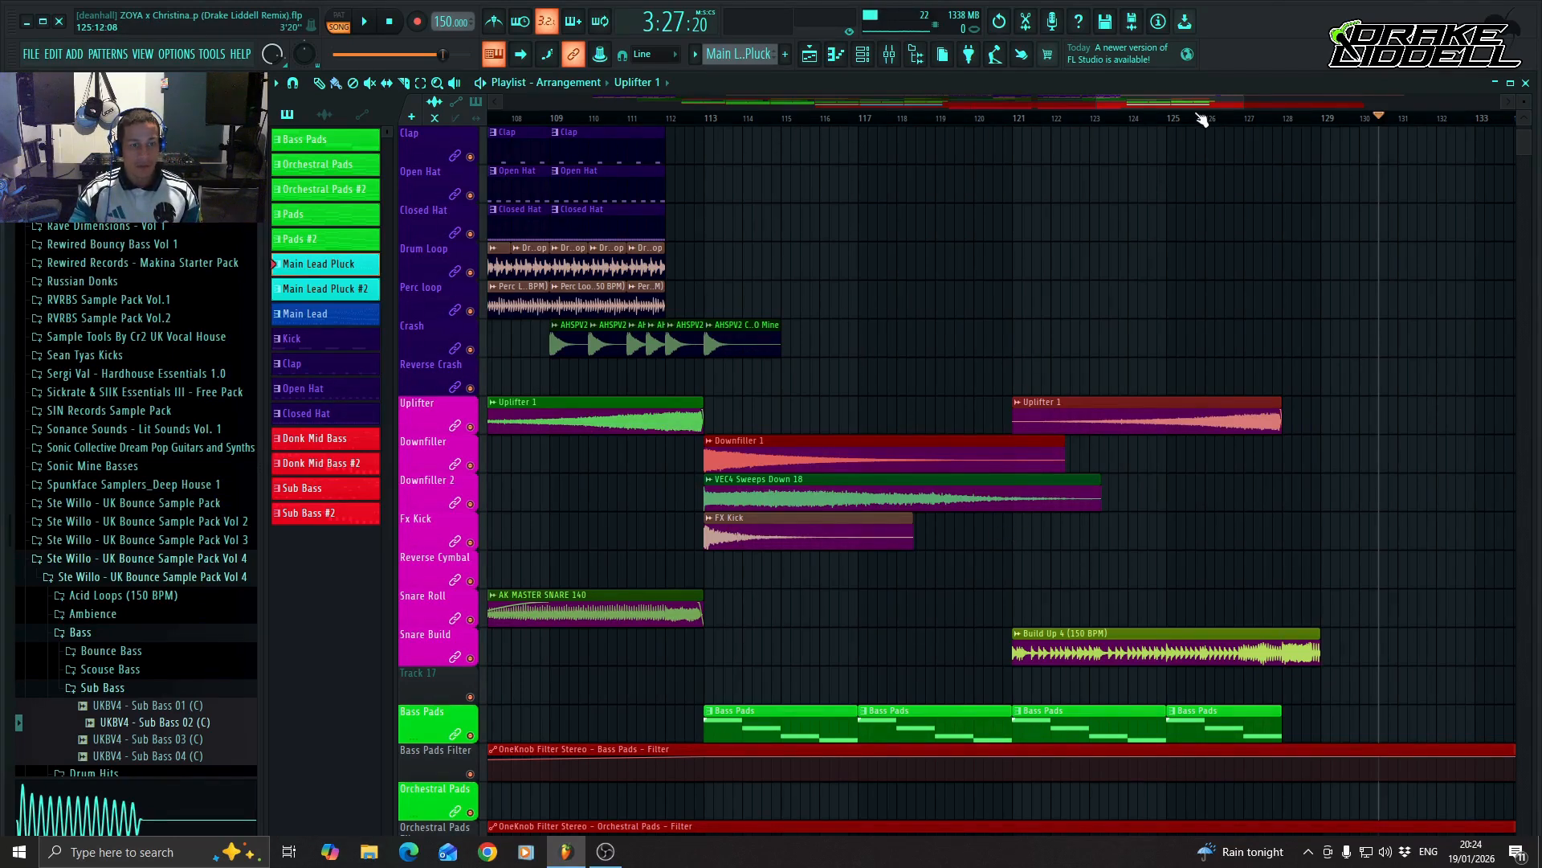
Place an FX Kick clip at bar 121 and a DPFTE Reverse Cymbal - 001 clip at the middle of bar 120 on their tracks.
{"action": "left_click", "coordinate": [1016, 550]}
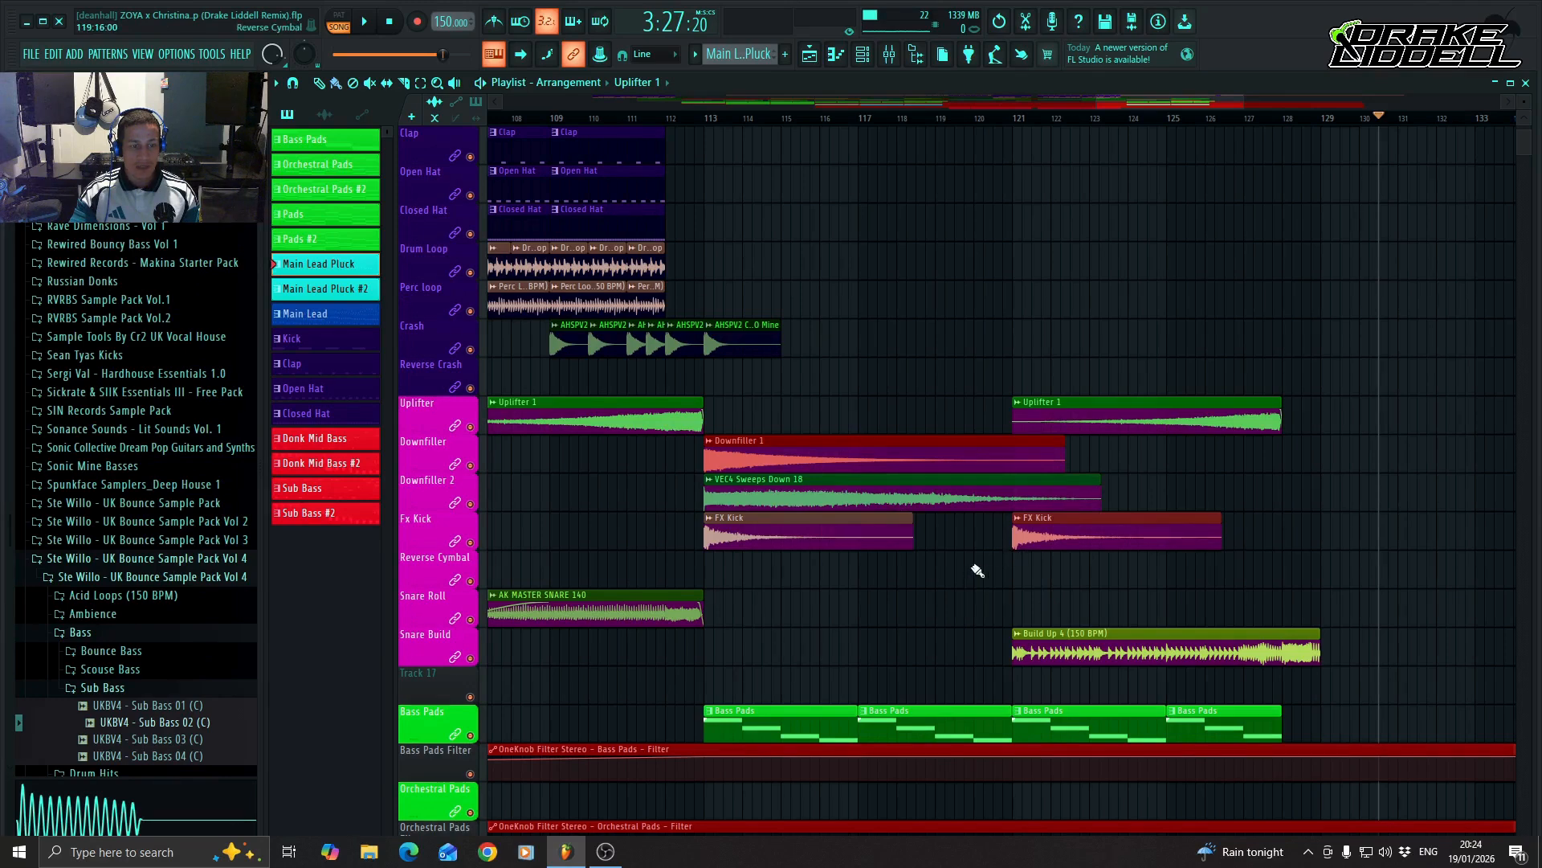
{"action": "left_click_drag", "start_coordinate": [988, 572], "coordinate": [1041, 584]}
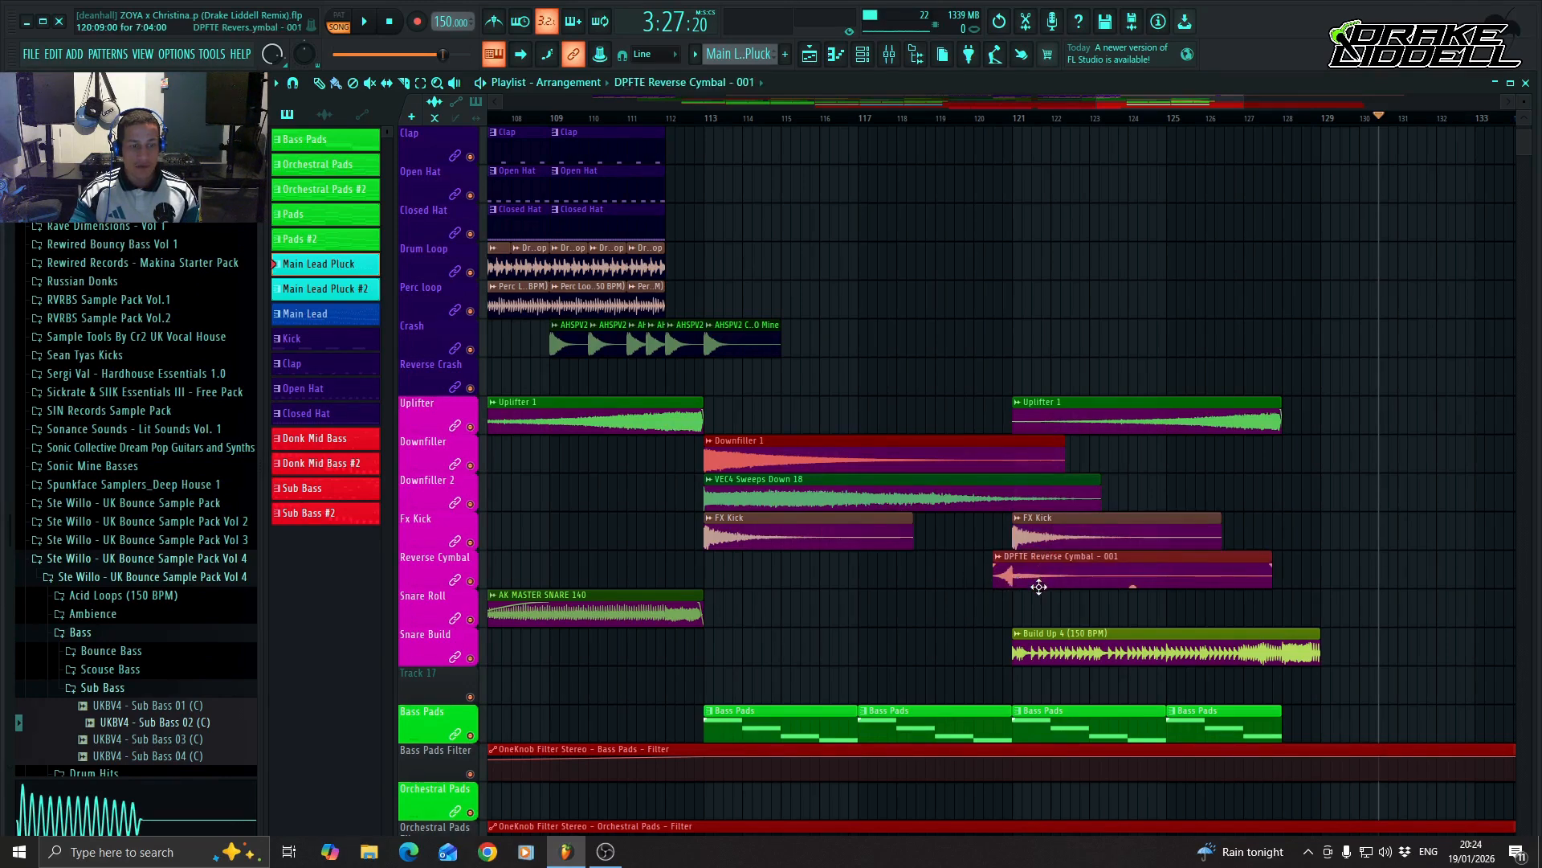
{"action": "left_click", "coordinate": [1038, 586]}
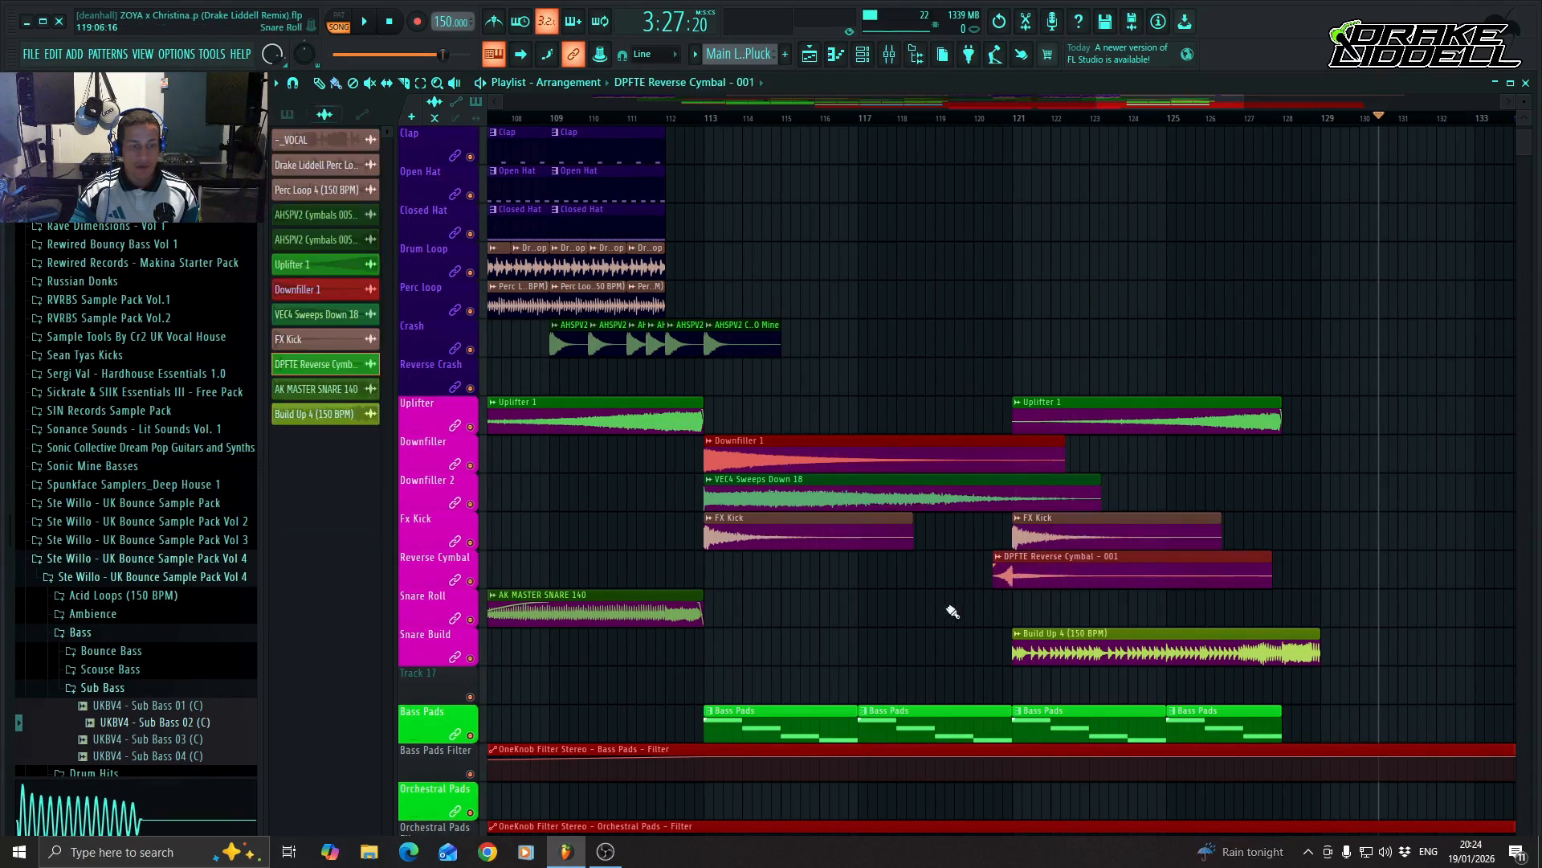
Play the arrangement from the middle of bar 112 through the breakdown and build-up to bar 129.
{"action": "left_click", "coordinate": [689, 123]}
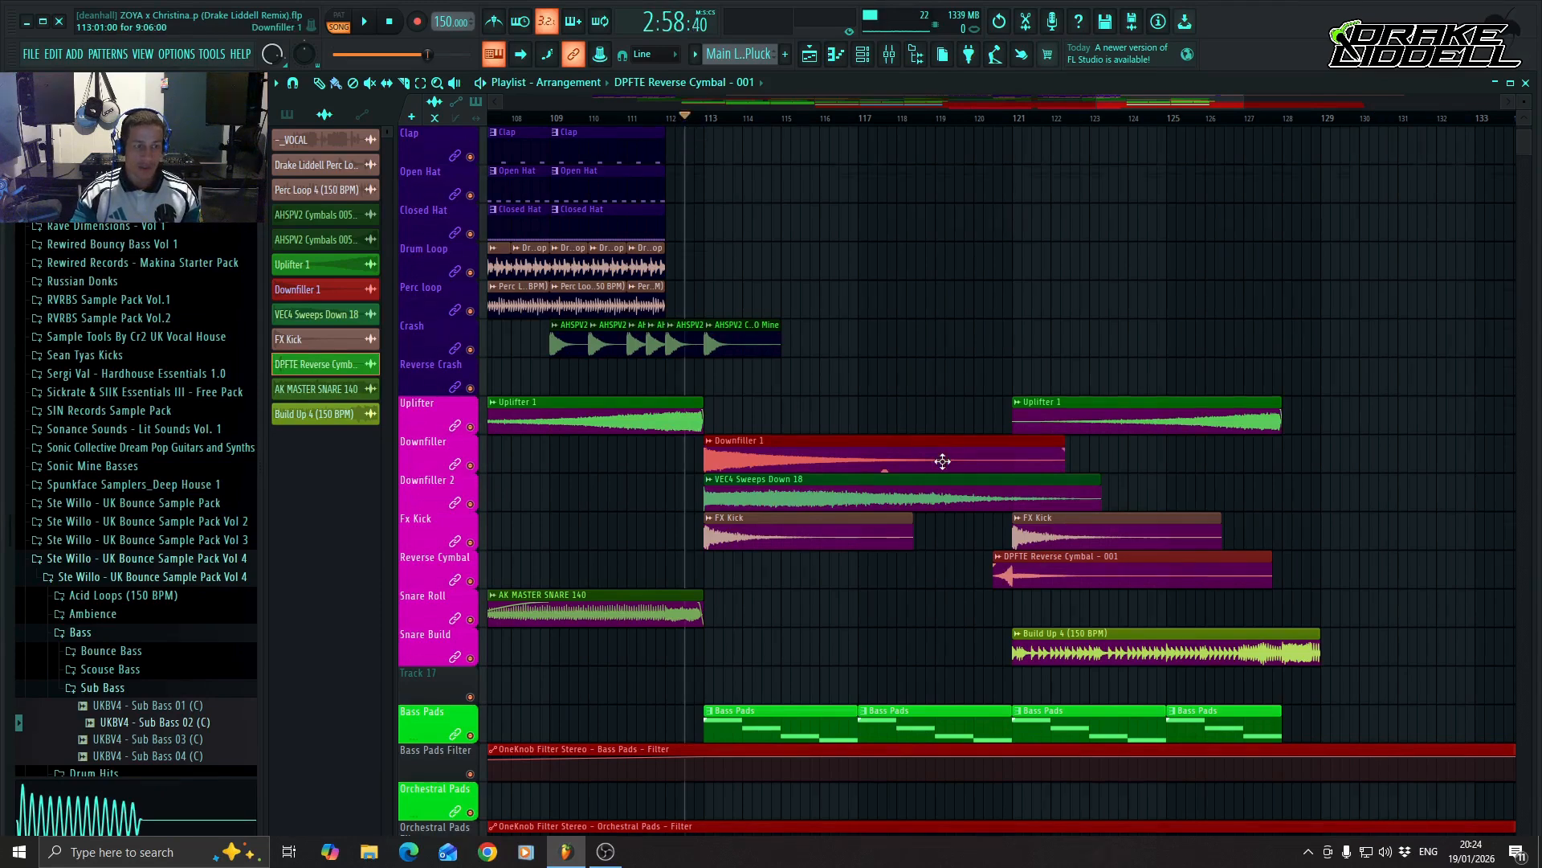
{"action": "scroll", "coordinate": [948, 457], "scroll_direction": "up", "scroll_amount": 2}
{"action": "key", "text": "space"}
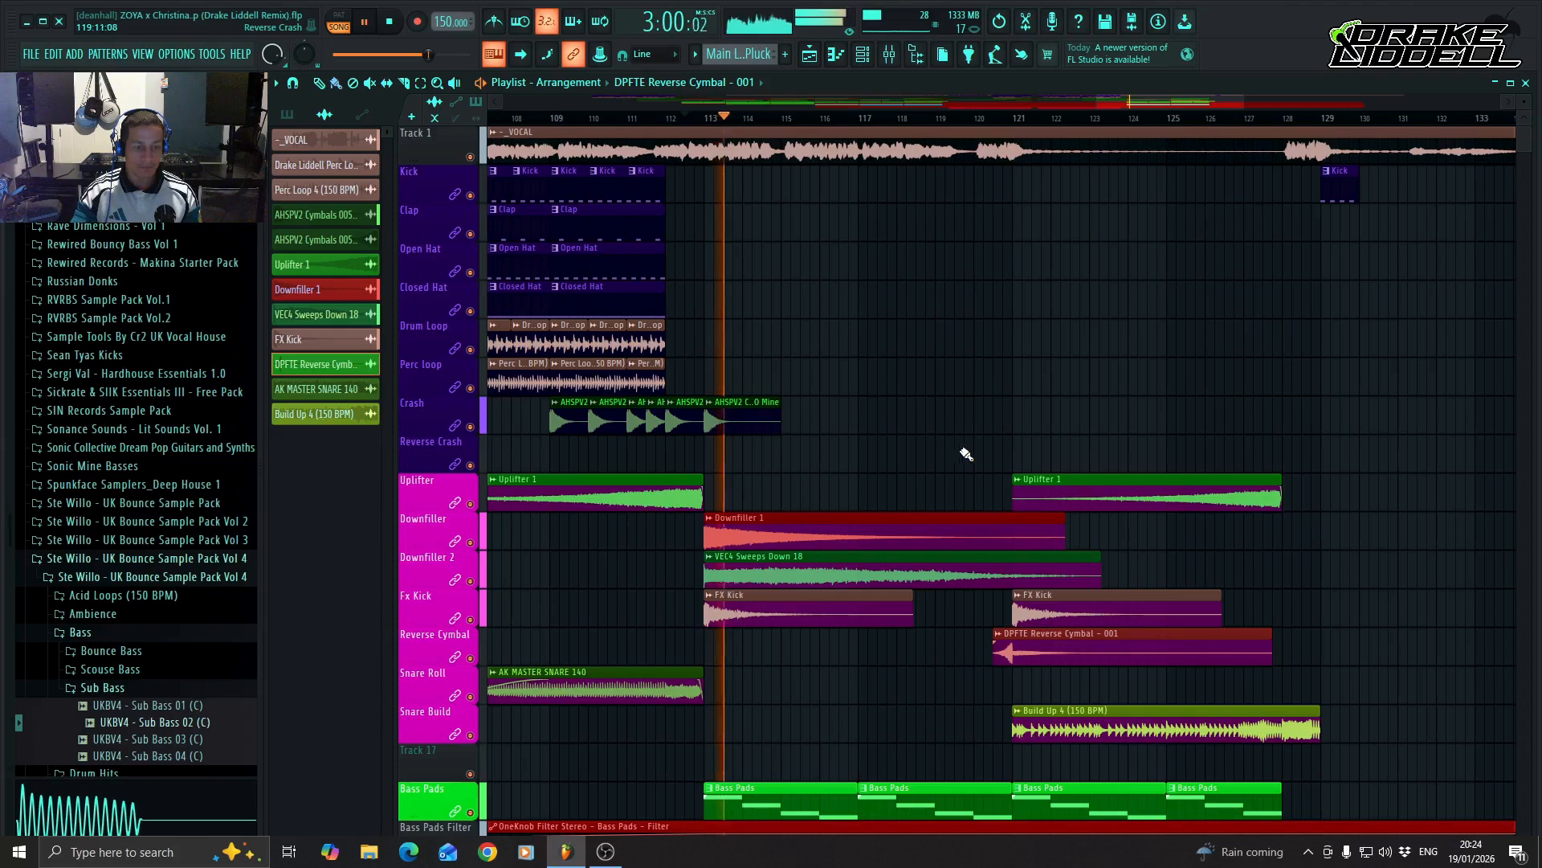
{"action": "scroll", "coordinate": [960, 449], "scroll_direction": "down", "scroll_amount": 10}
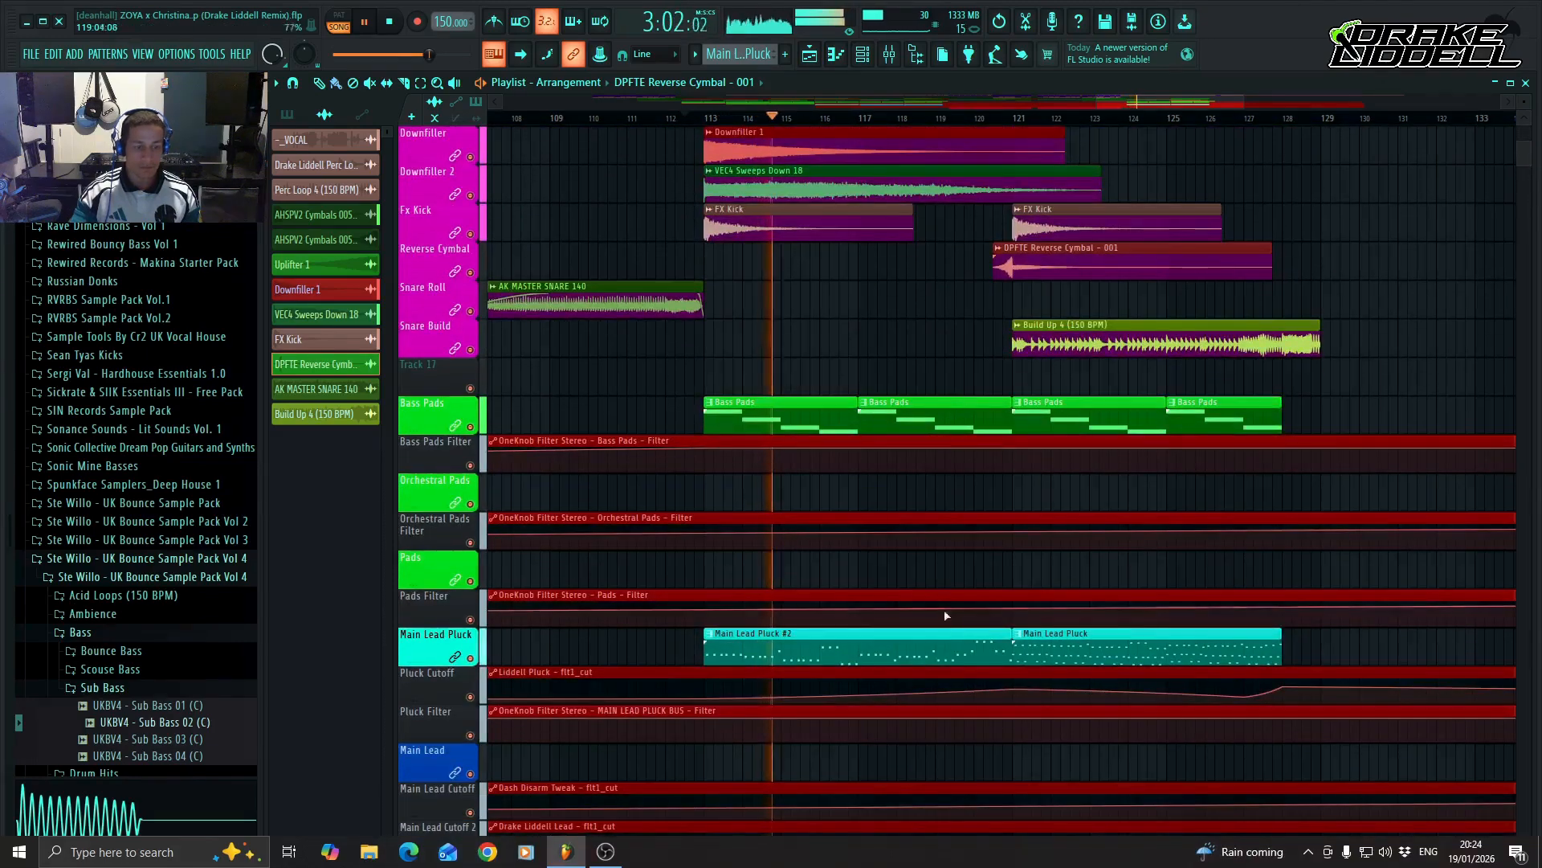
{"action": "left_click", "coordinate": [859, 694]}
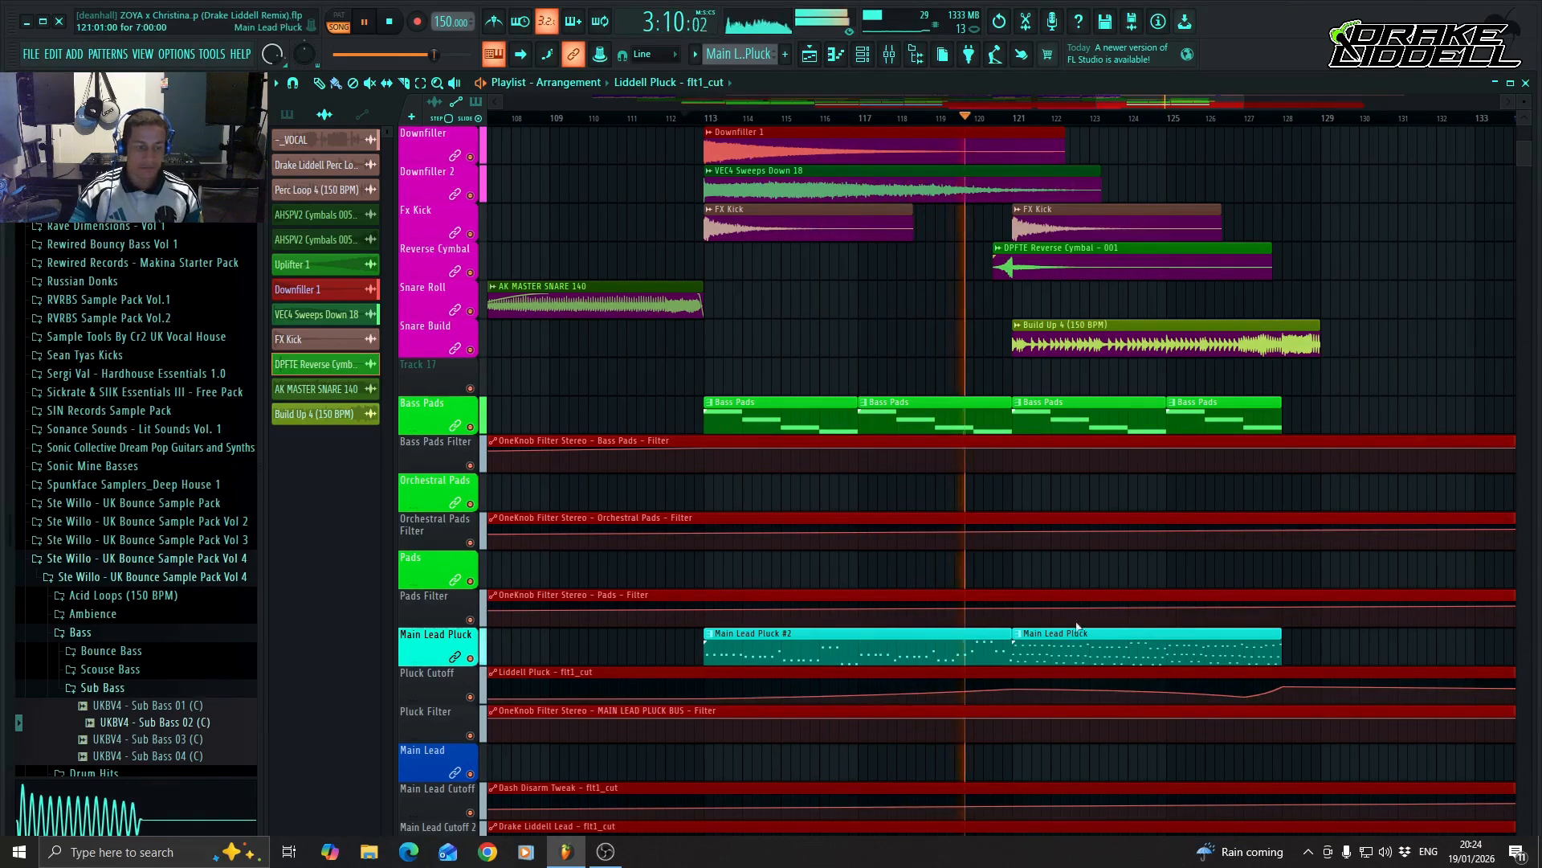
{"action": "left_click_drag", "start_coordinate": [1171, 104], "coordinate": [1197, 100]}
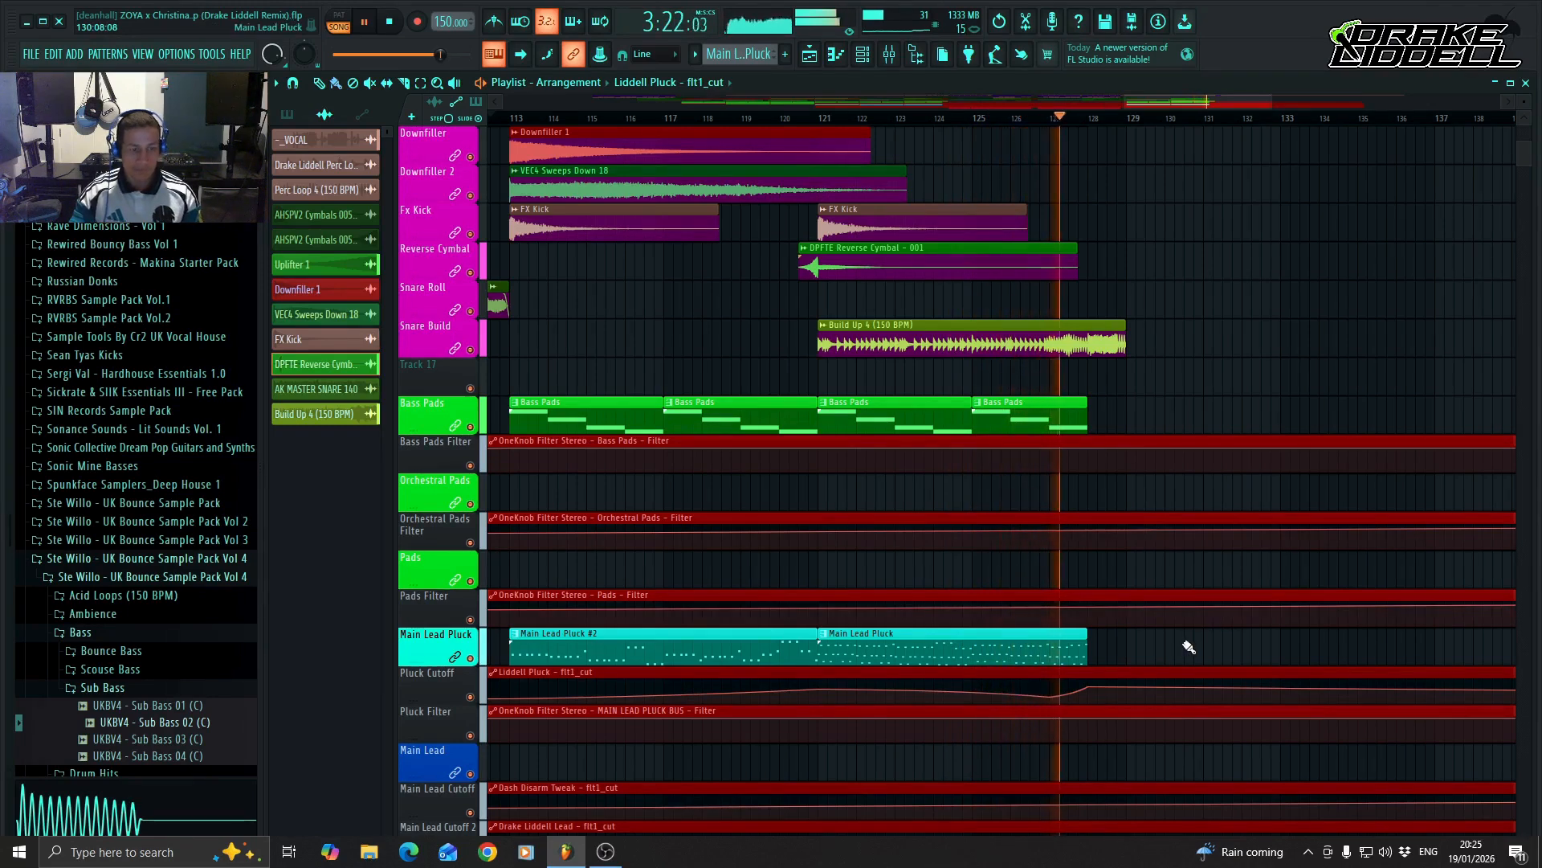
{"action": "scroll", "coordinate": [1189, 647], "scroll_direction": "up", "scroll_amount": 6}
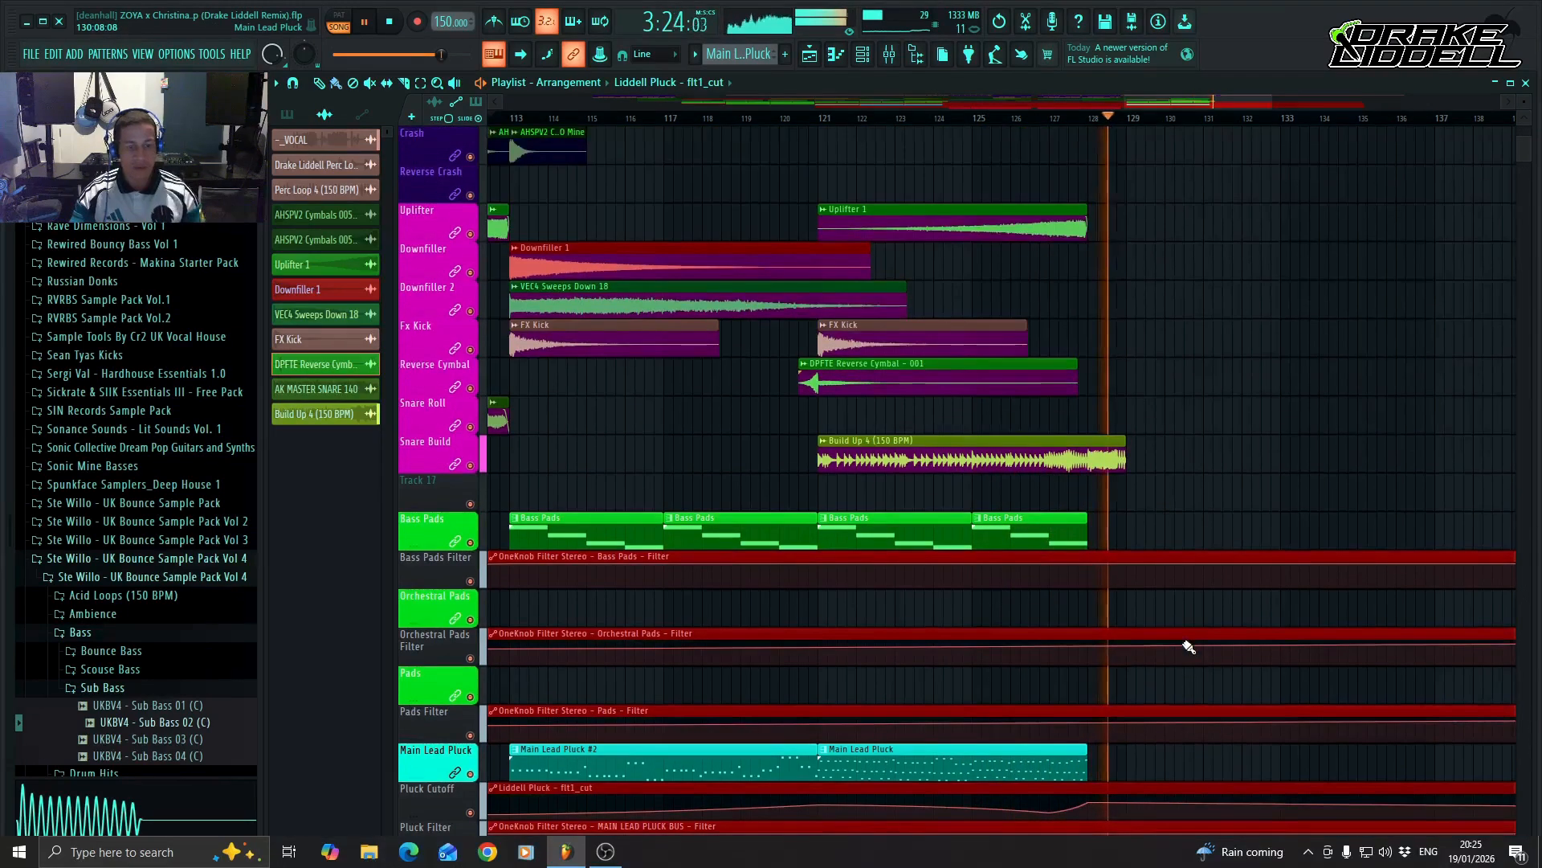
{"action": "key", "text": "space"}
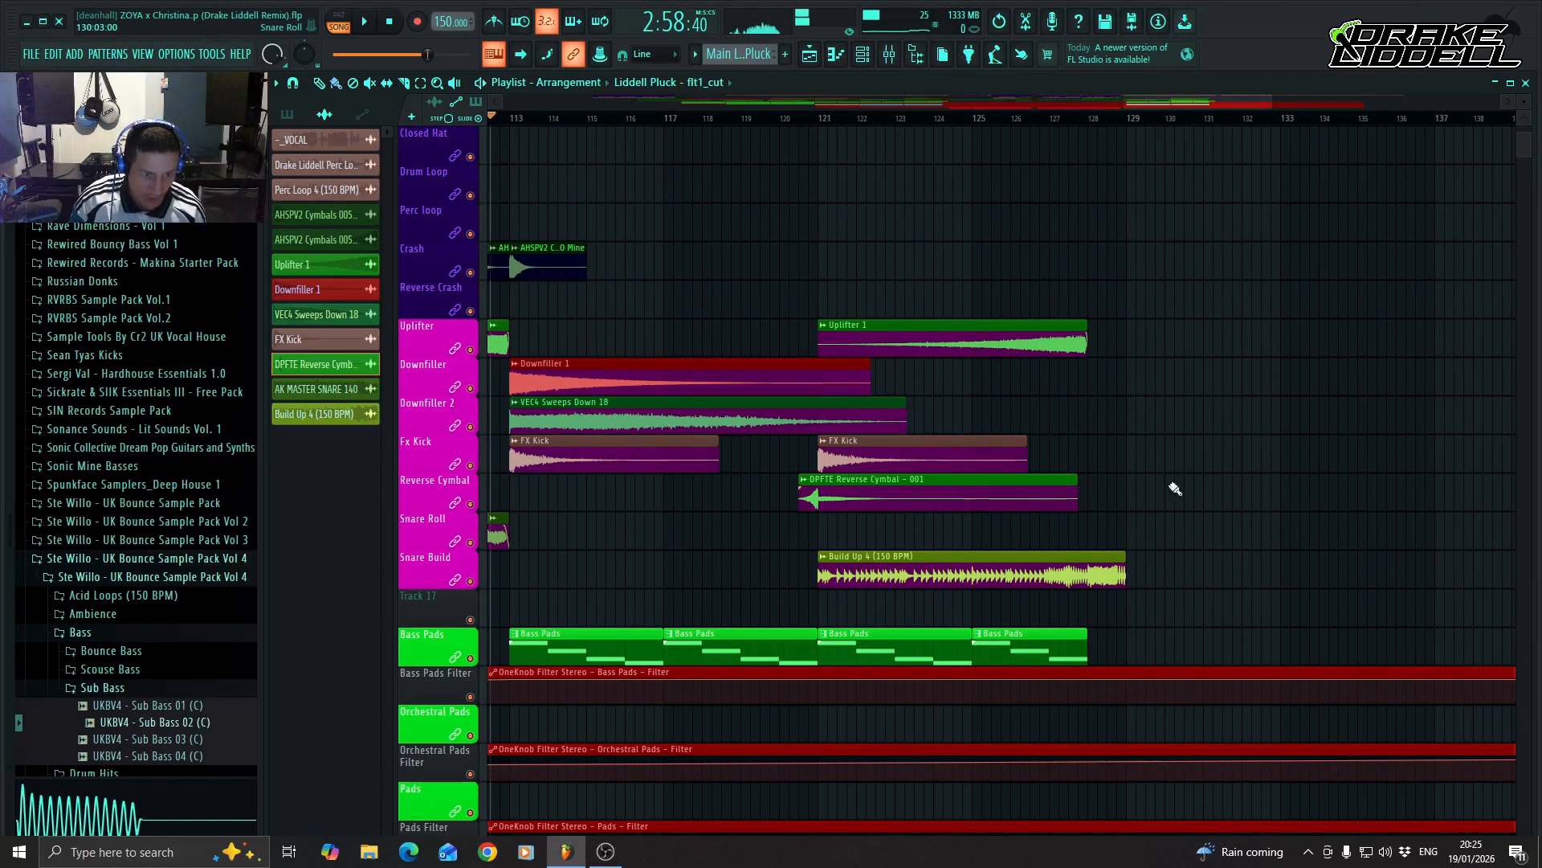
Place AHSPV2 Cymbals 005 crash clips on the Crash track at bars 125, 126, 127, mid-127, 128 and 129.
{"action": "scroll", "coordinate": [989, 408], "scroll_direction": "up", "scroll_amount": 2}
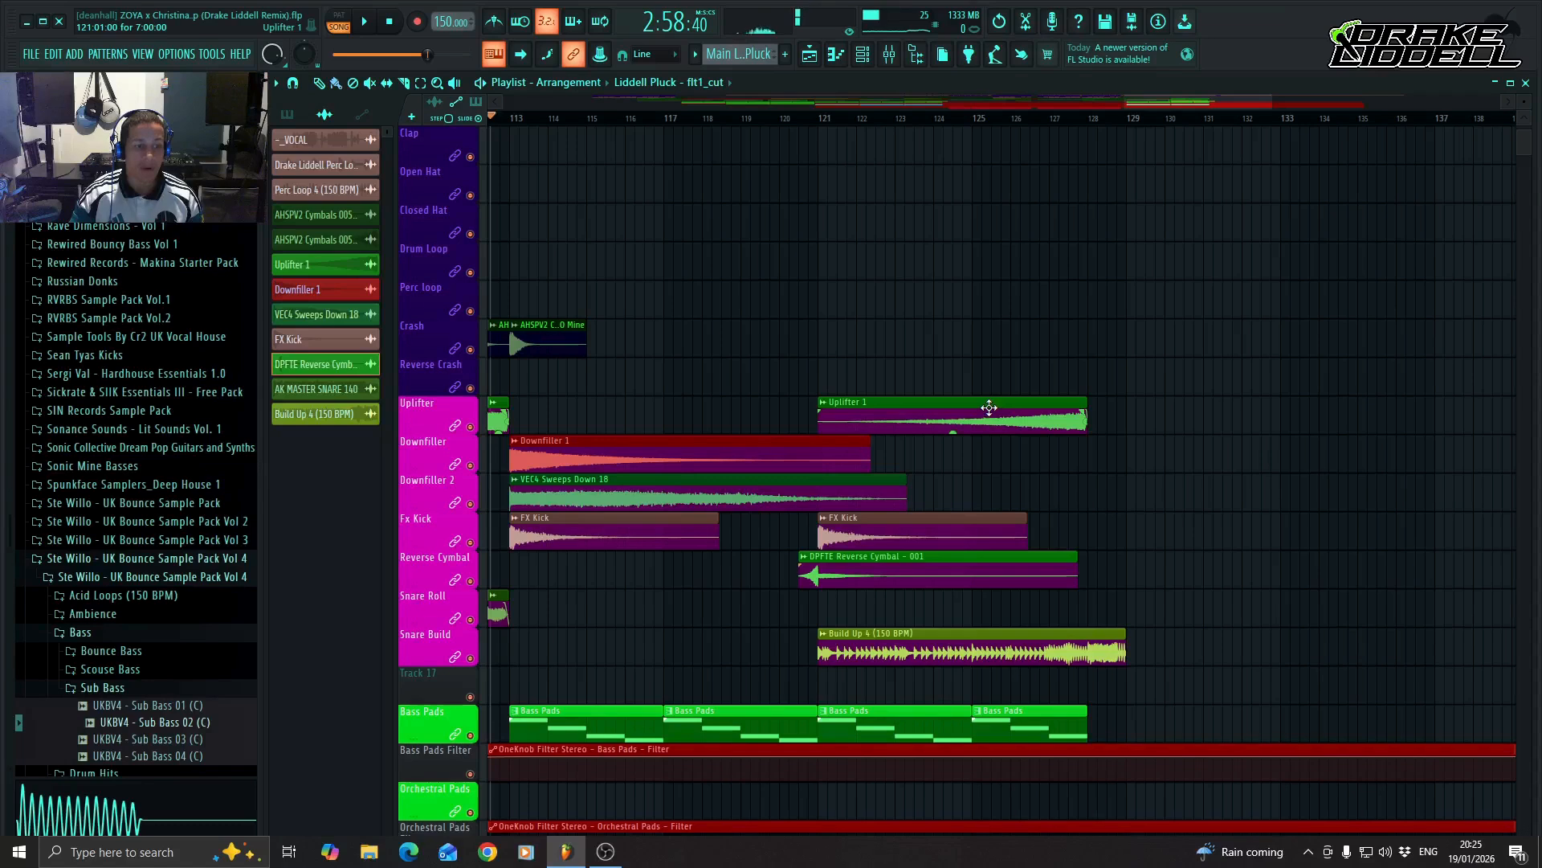
{"action": "left_click", "coordinate": [978, 345]}
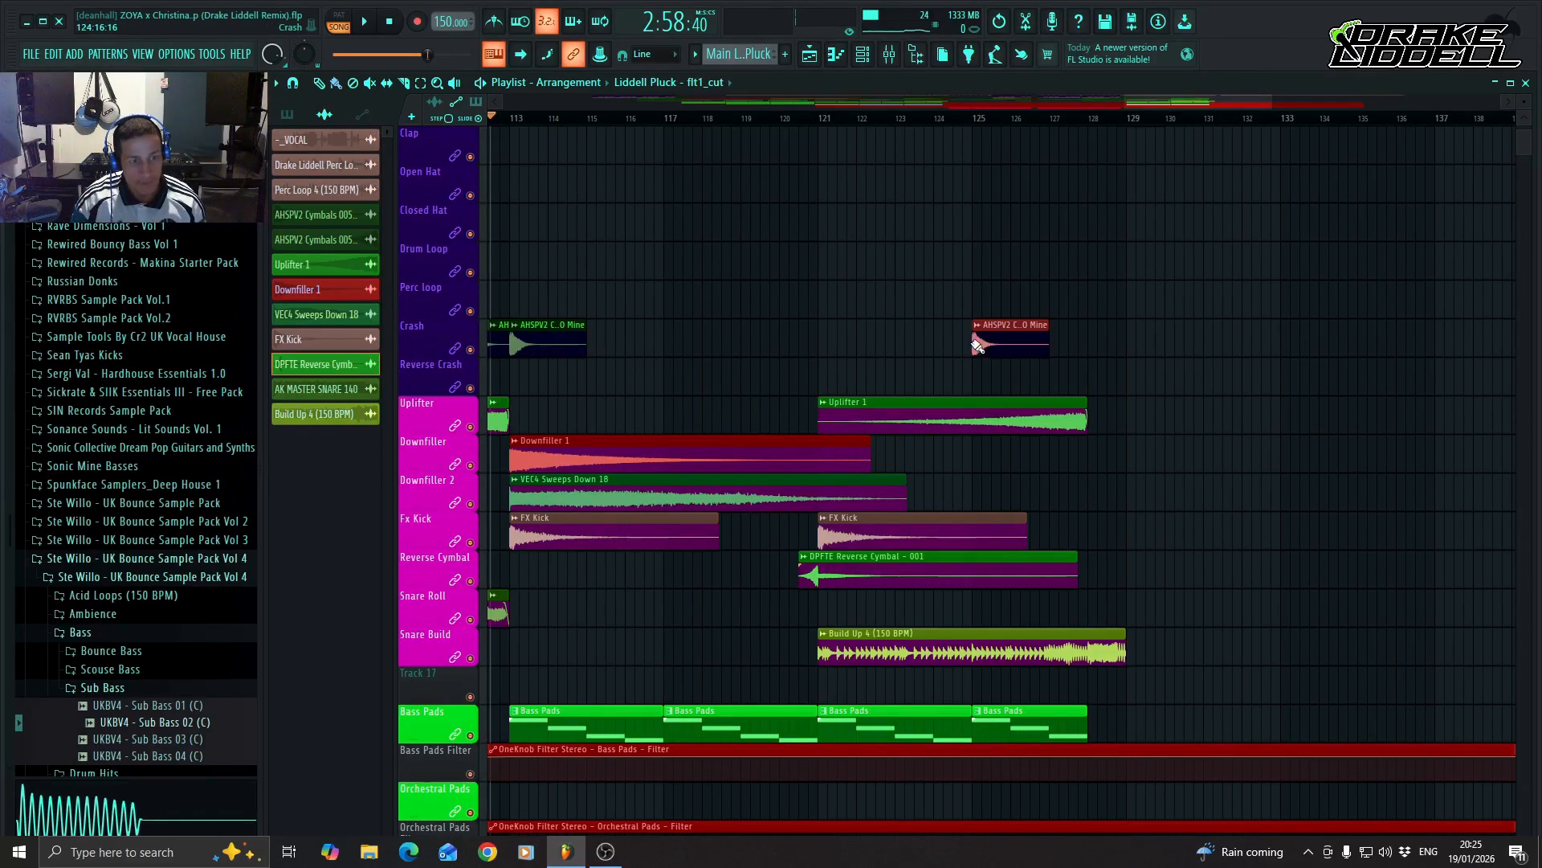
{"action": "left_click", "coordinate": [1072, 342]}
{"action": "mouse_move", "coordinate": [1076, 345]}
{"action": "left_mouse_down"}
{"action": "mouse_move", "coordinate": [1041, 346]}
{"action": "mouse_move", "coordinate": [1068, 345]}
{"action": "left_mouse_up"}
{"action": "left_click", "coordinate": [1134, 343]}
{"action": "mouse_move", "coordinate": [1183, 337]}
{"action": "left_mouse_down"}
{"action": "mouse_move", "coordinate": [1089, 346]}
{"action": "mouse_move", "coordinate": [1267, 336]}
{"action": "mouse_move", "coordinate": [1171, 345]}
{"action": "left_mouse_up"}
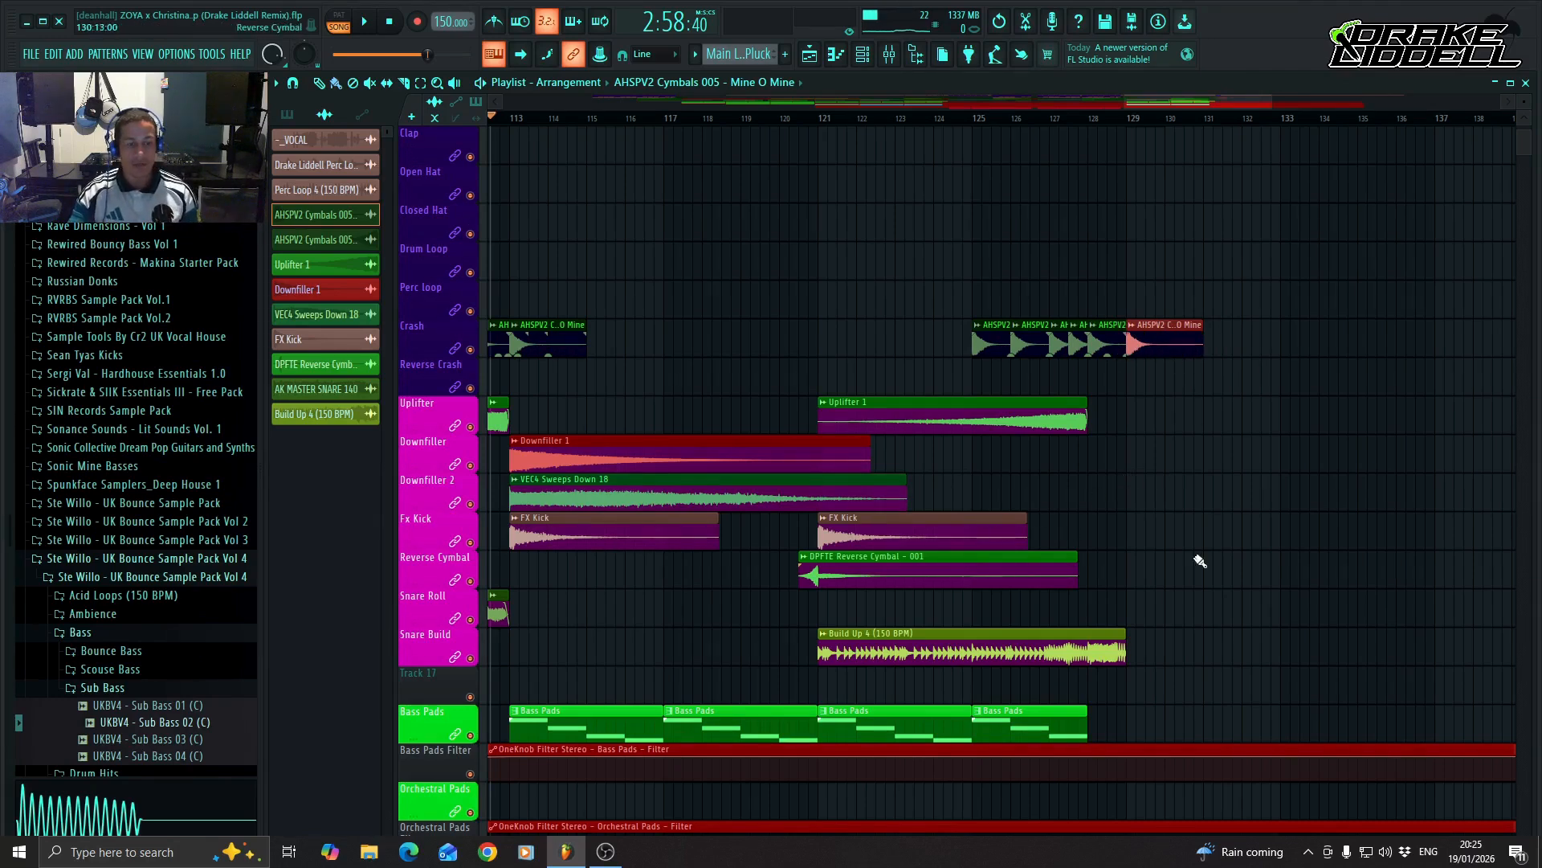
Place a VEC4 Sweeps Down 18 clip at bar 129 on the Downfiller 2 track.
{"action": "scroll", "coordinate": [1197, 555], "scroll_direction": "down", "scroll_amount": 3}
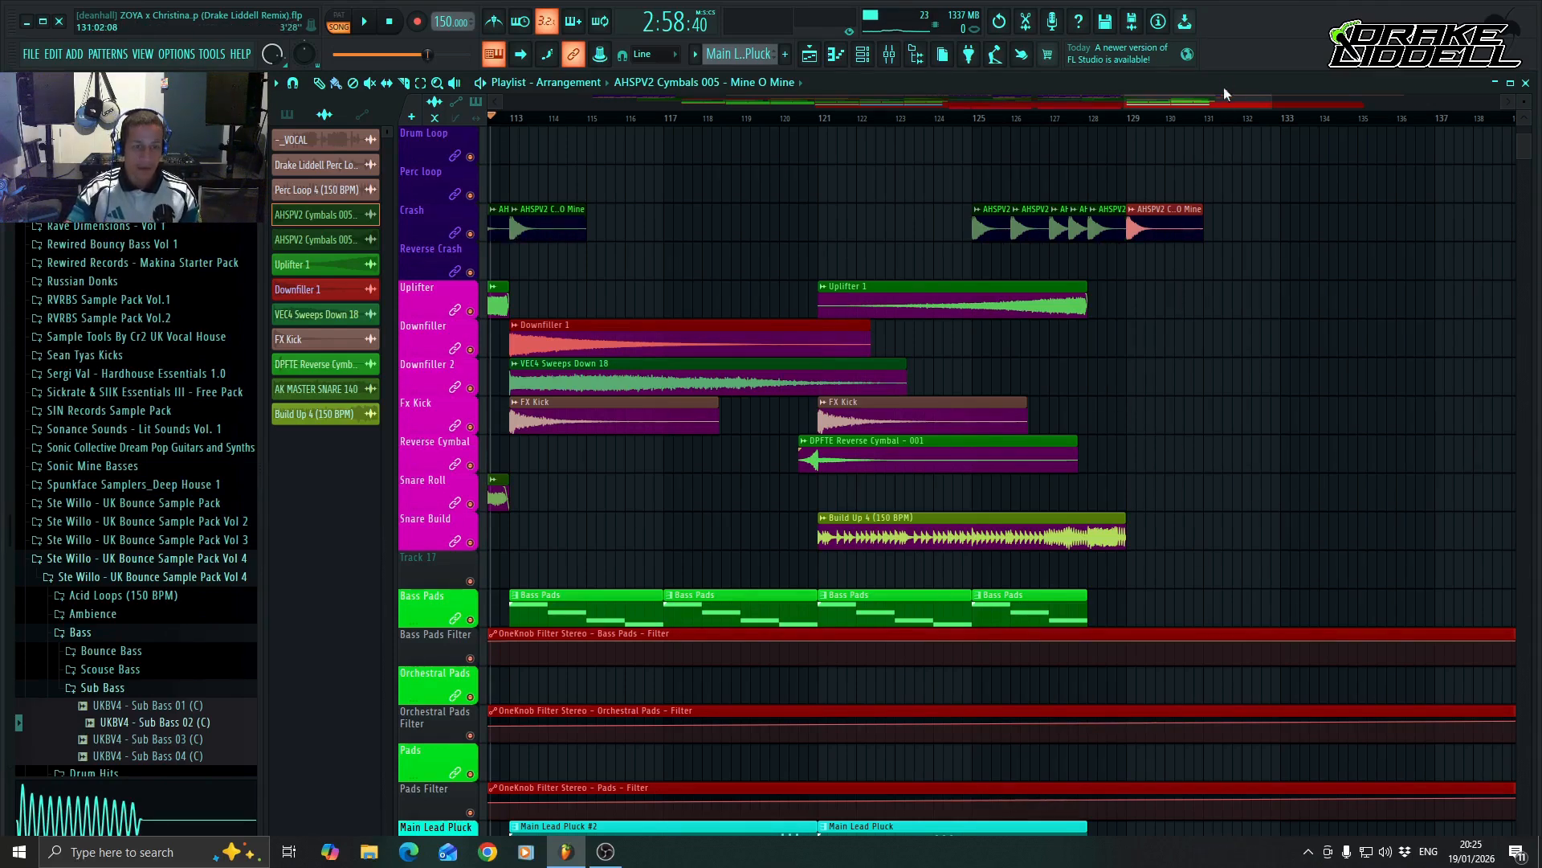
{"action": "left_click_drag", "start_coordinate": [1220, 102], "coordinate": [1202, 102]}
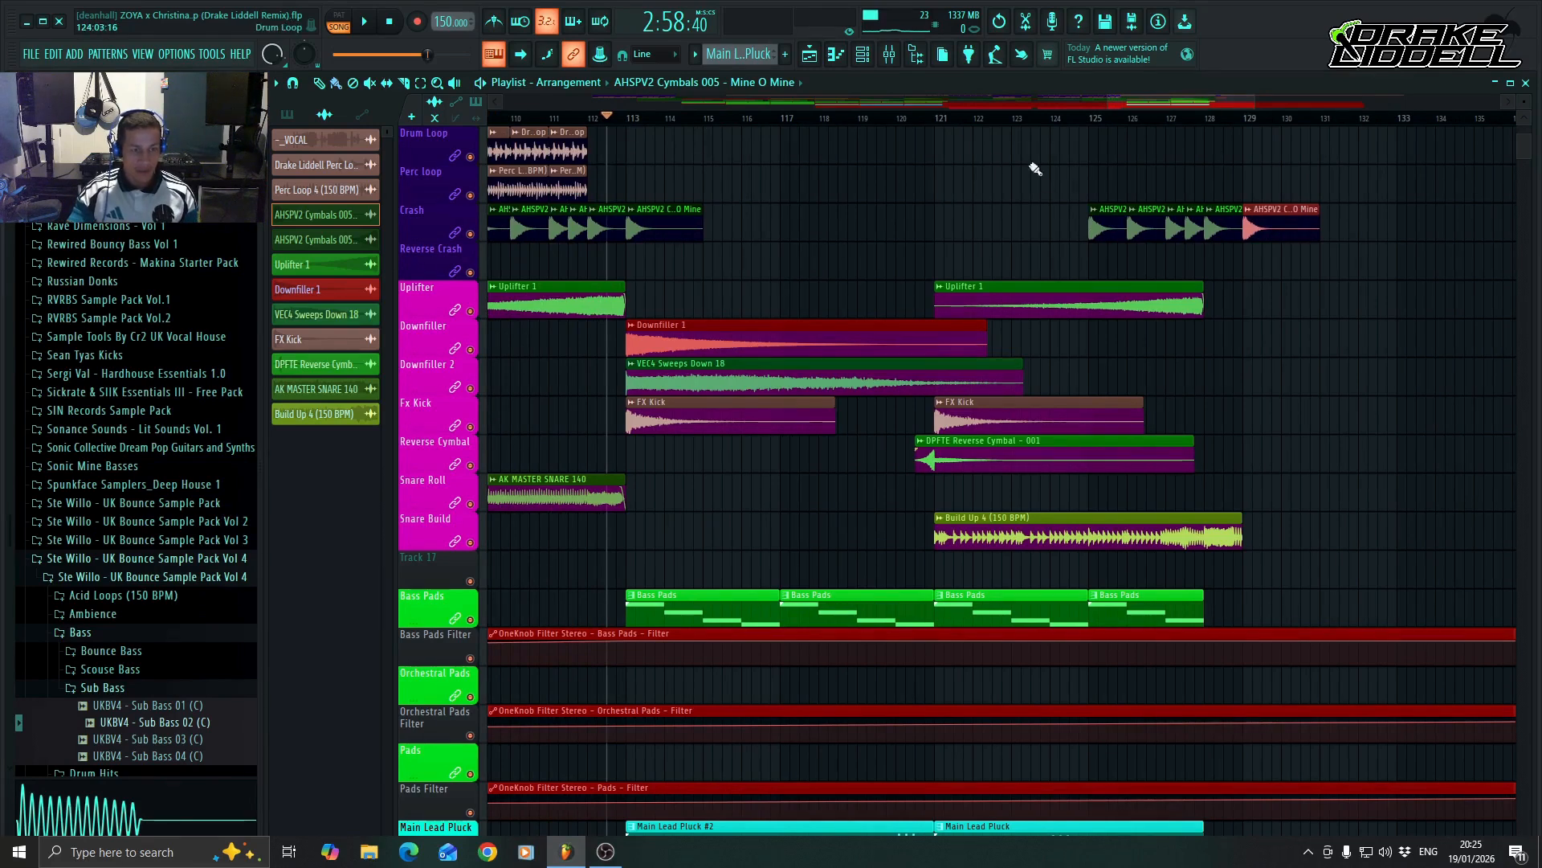
{"action": "scroll", "coordinate": [1337, 392], "scroll_direction": "up", "scroll_amount": 5}
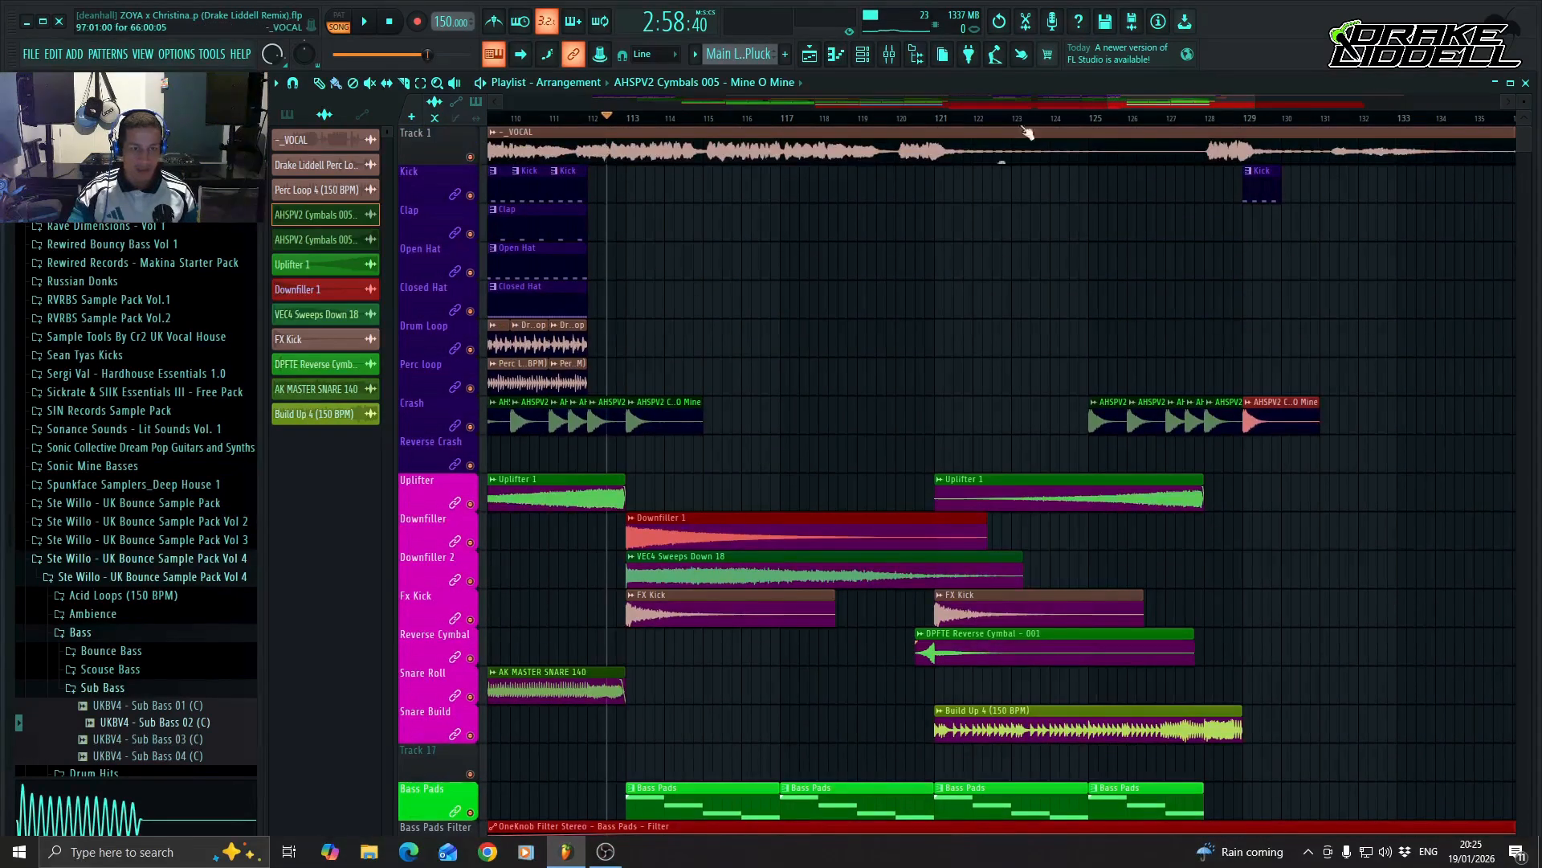
{"action": "scroll", "coordinate": [803, 531], "scroll_direction": "down", "scroll_amount": 4}
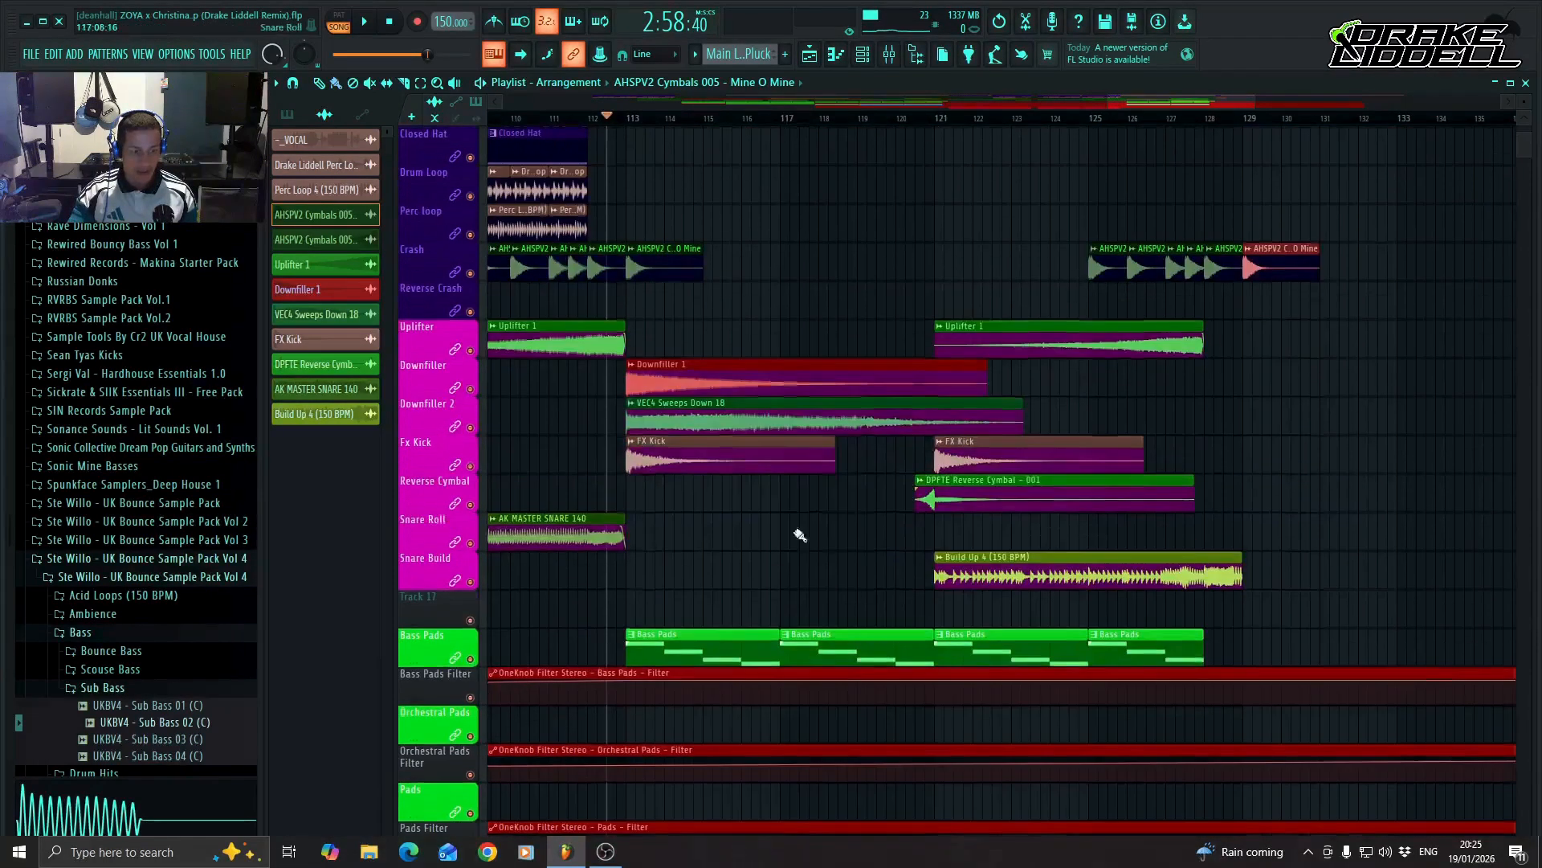
{"action": "left_click", "coordinate": [1245, 419]}
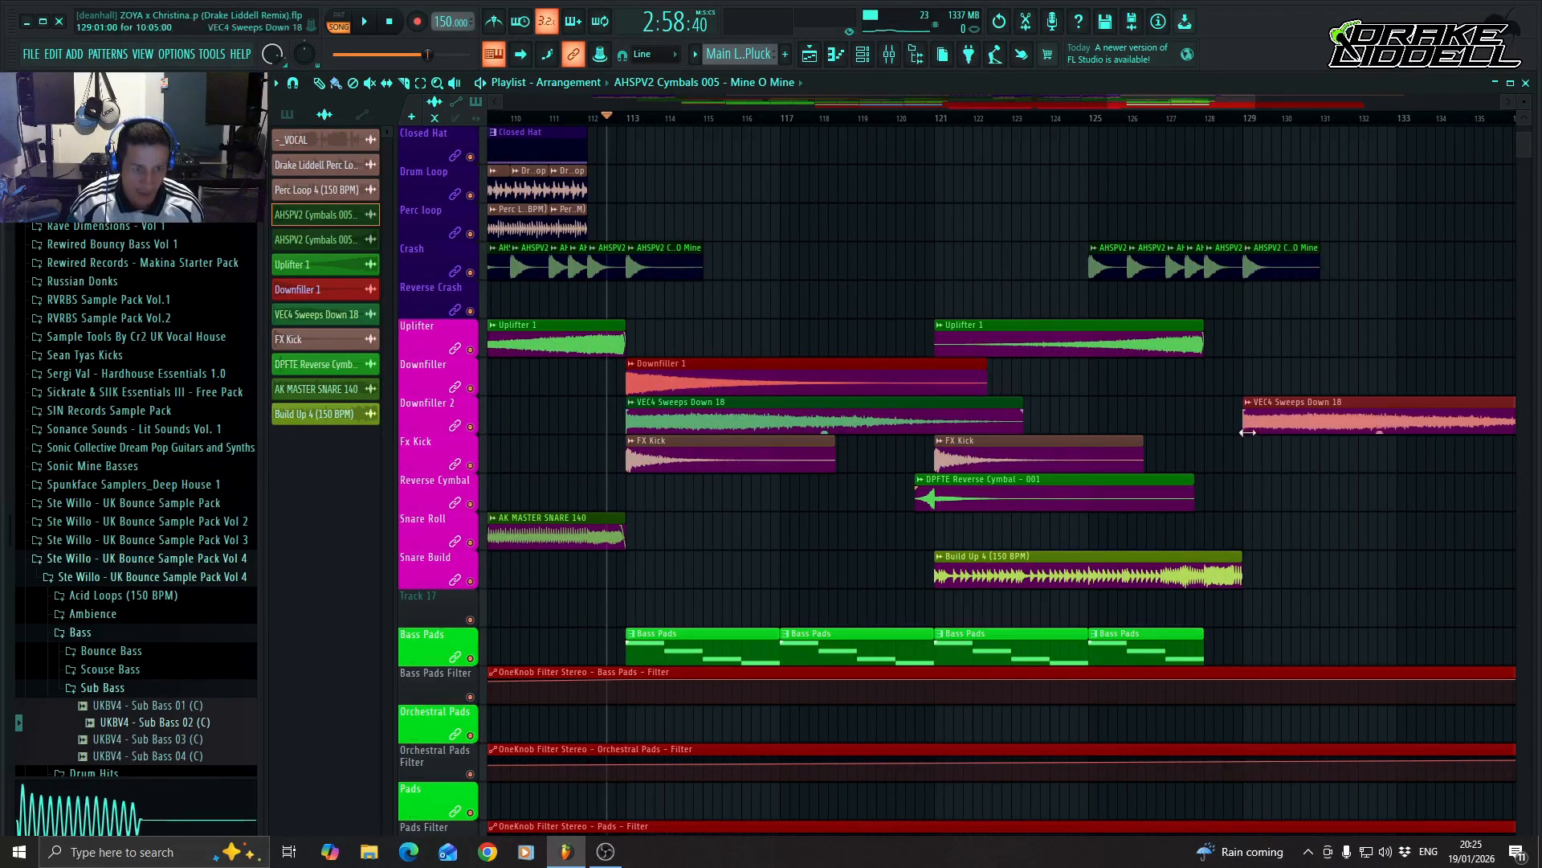
Fill the Kick track with consecutive Kick pattern clips from bar 130 up to bar 145.
{"action": "scroll", "coordinate": [1068, 386], "scroll_direction": "right", "scroll_amount": 6}
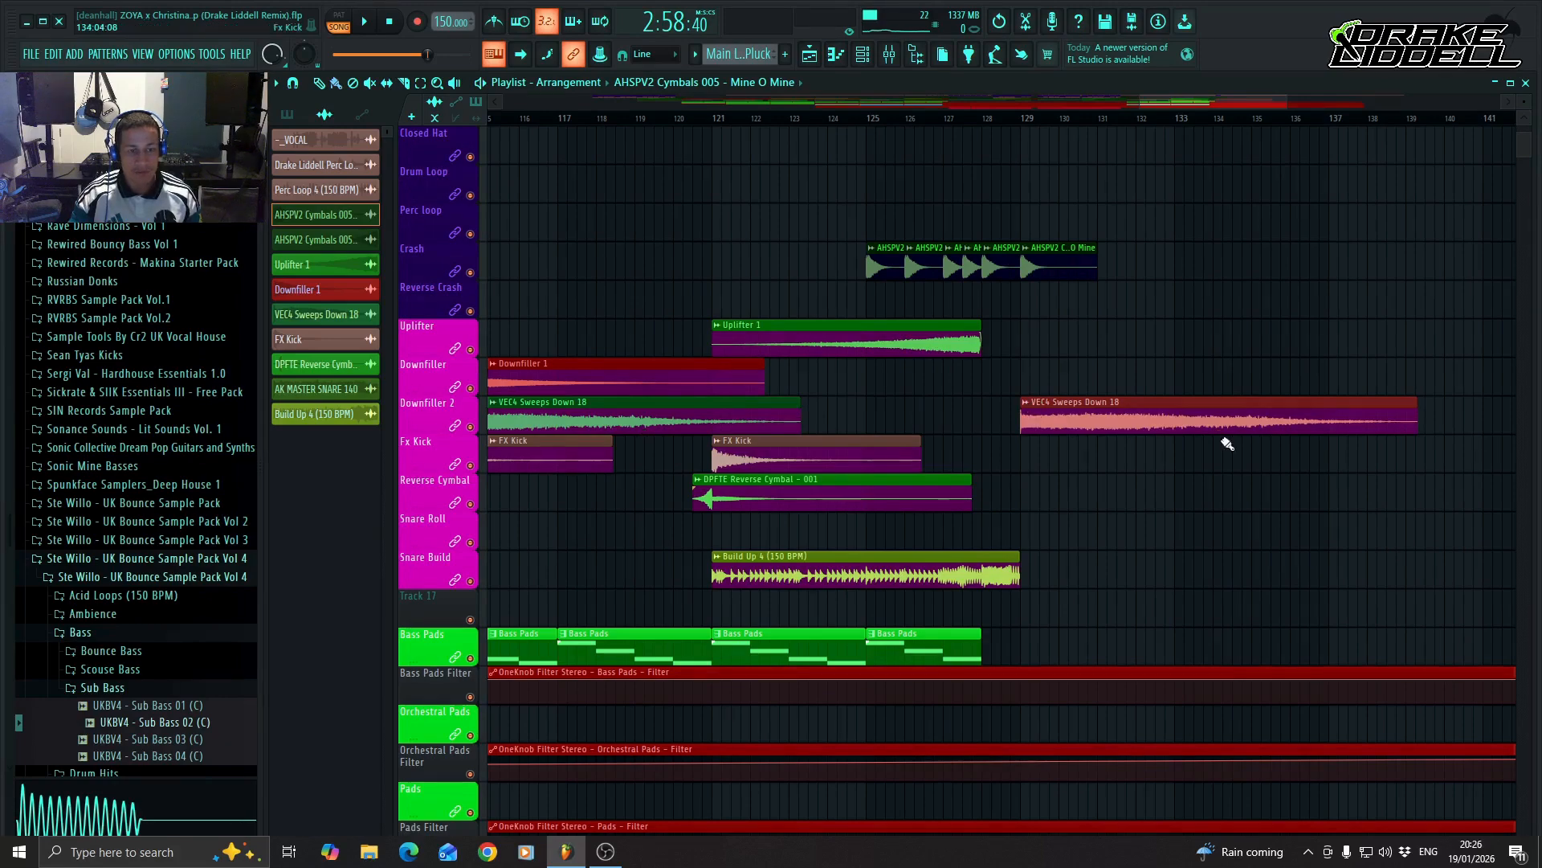
{"action": "scroll", "coordinate": [1157, 466], "scroll_direction": "up", "scroll_amount": 4}
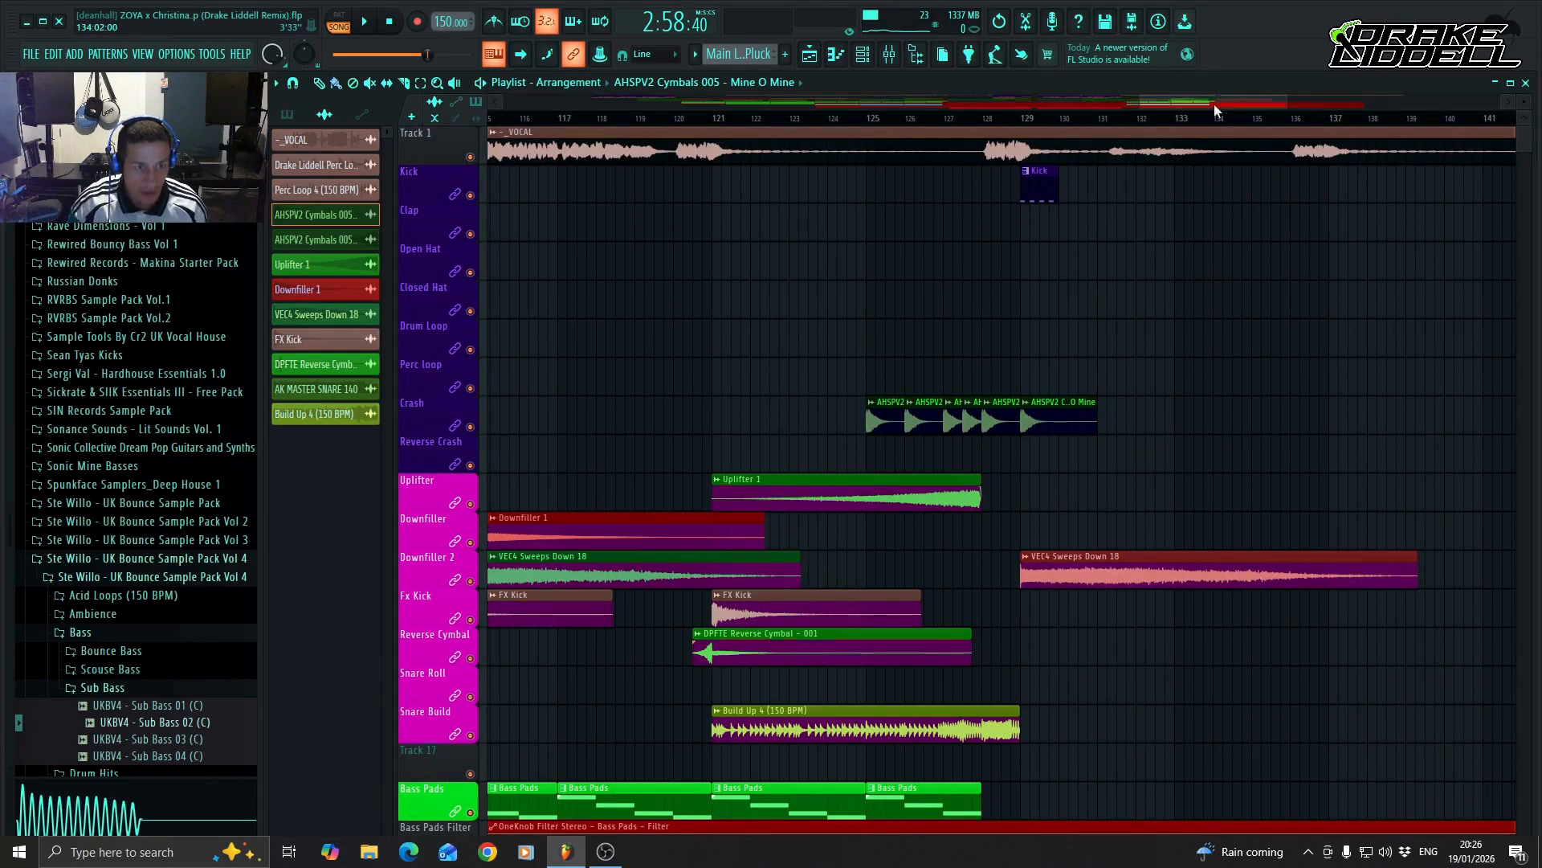
{"action": "left_click_drag", "start_coordinate": [1213, 103], "coordinate": [1231, 104]}
{"action": "mouse_move", "coordinate": [925, 201]}
{"action": "left_mouse_down"}
{"action": "mouse_move", "coordinate": [923, 179]}
{"action": "mouse_move", "coordinate": [1388, 200]}
{"action": "left_mouse_up"}
{"action": "left_click_drag", "start_coordinate": [1260, 104], "coordinate": [1283, 104]}
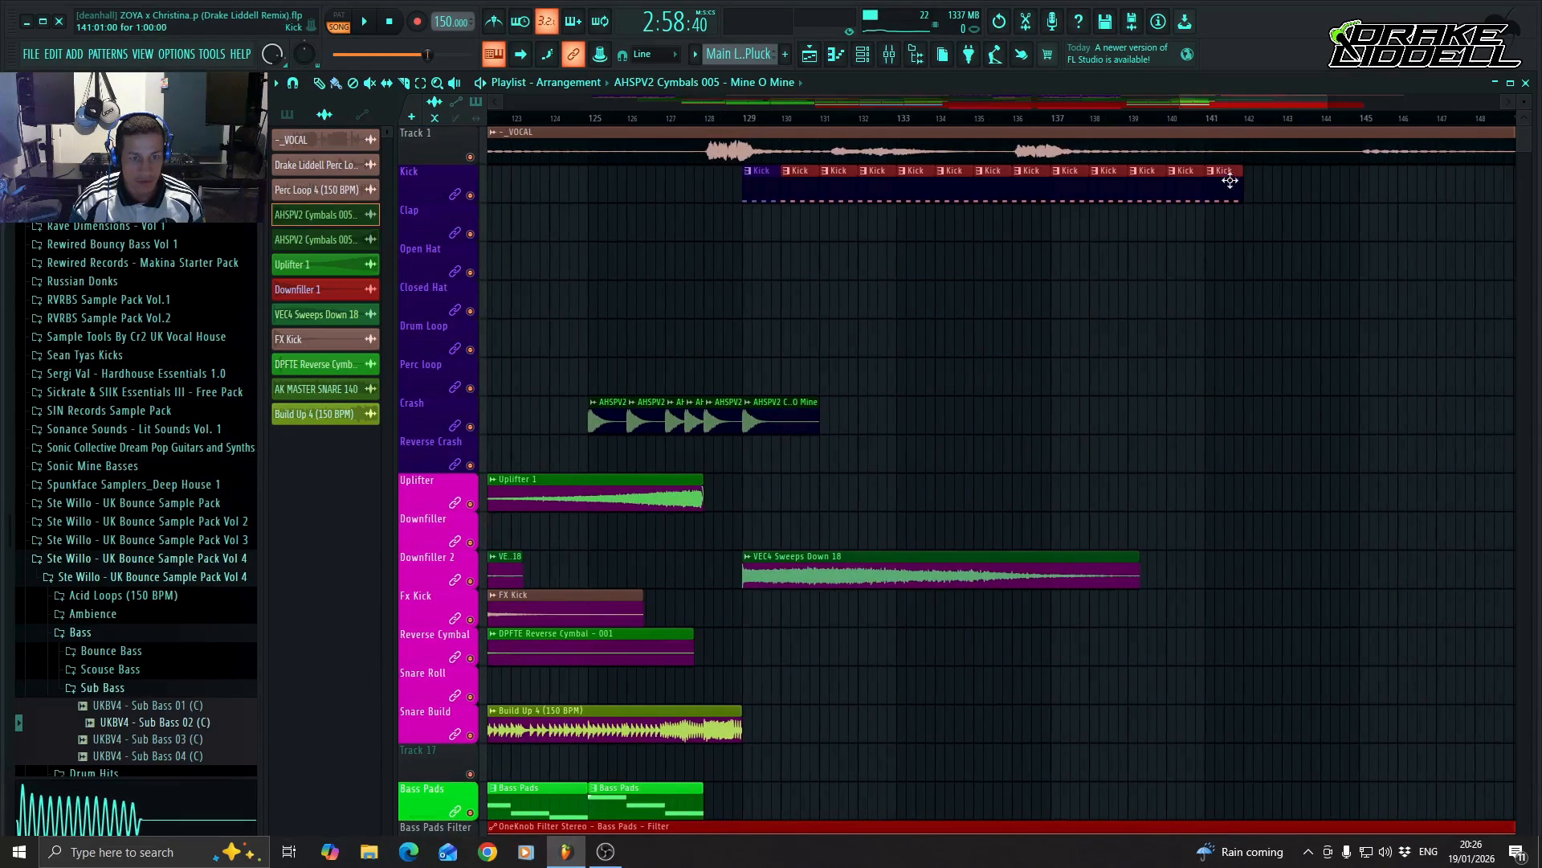
{"action": "left_click_drag", "start_coordinate": [1252, 192], "coordinate": [1352, 213]}
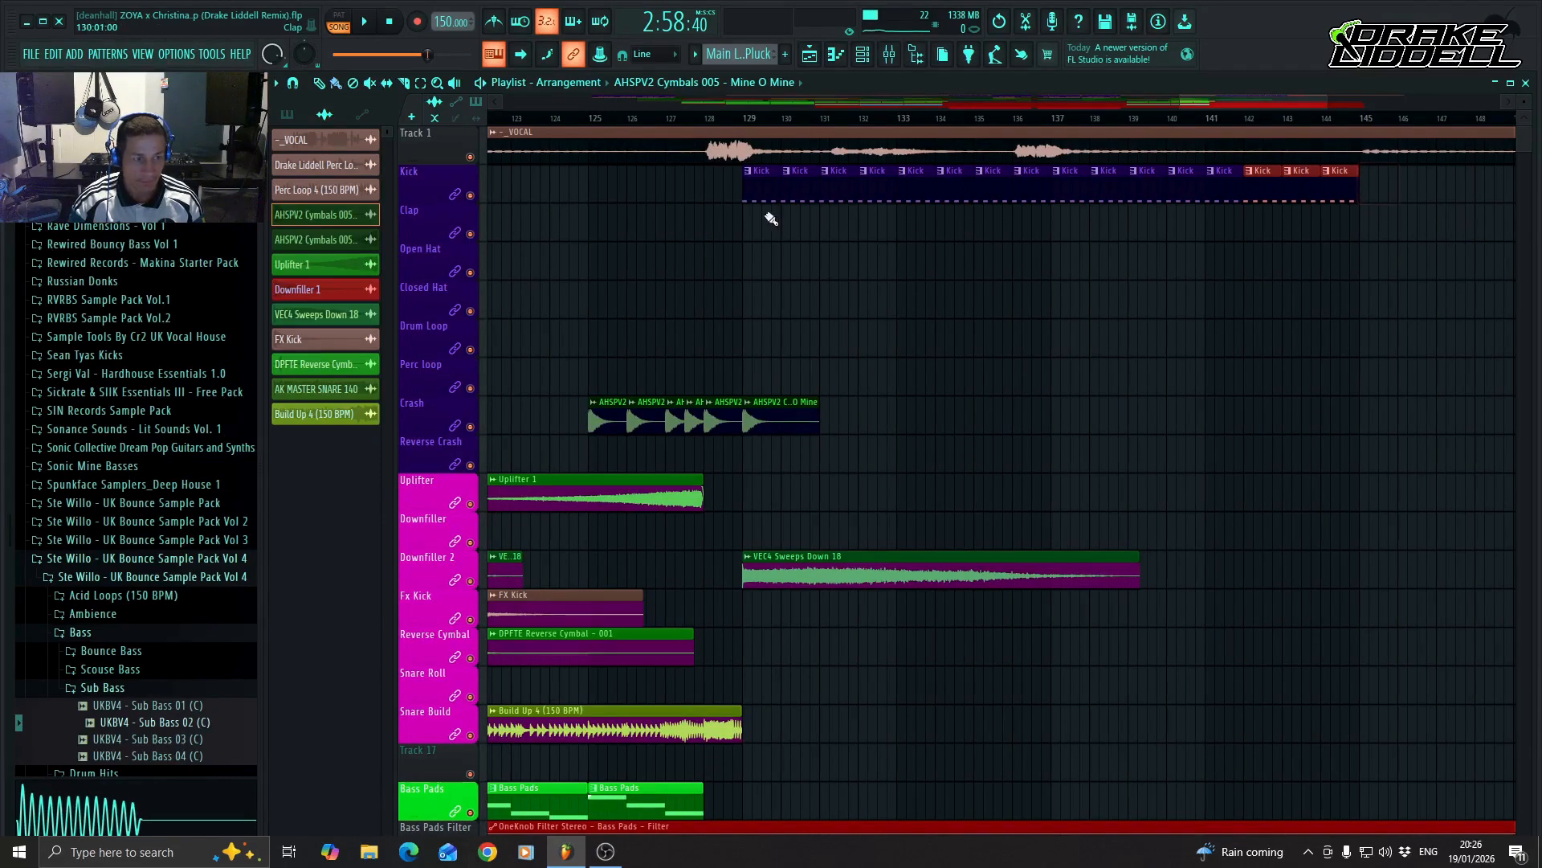
Fill the Clap, Open Hat, Closed Hat, Drum Loop and Perc loop tracks with their clips from bar 129 to bar 145.
{"action": "left_click_drag", "start_coordinate": [749, 229], "coordinate": [1258, 252]}
{"action": "left_click_drag", "start_coordinate": [752, 270], "coordinate": [1246, 285]}
{"action": "mouse_move", "coordinate": [741, 312]}
{"action": "left_mouse_down"}
{"action": "mouse_move", "coordinate": [1178, 321]}
{"action": "mouse_move", "coordinate": [1157, 316]}
{"action": "left_mouse_up"}
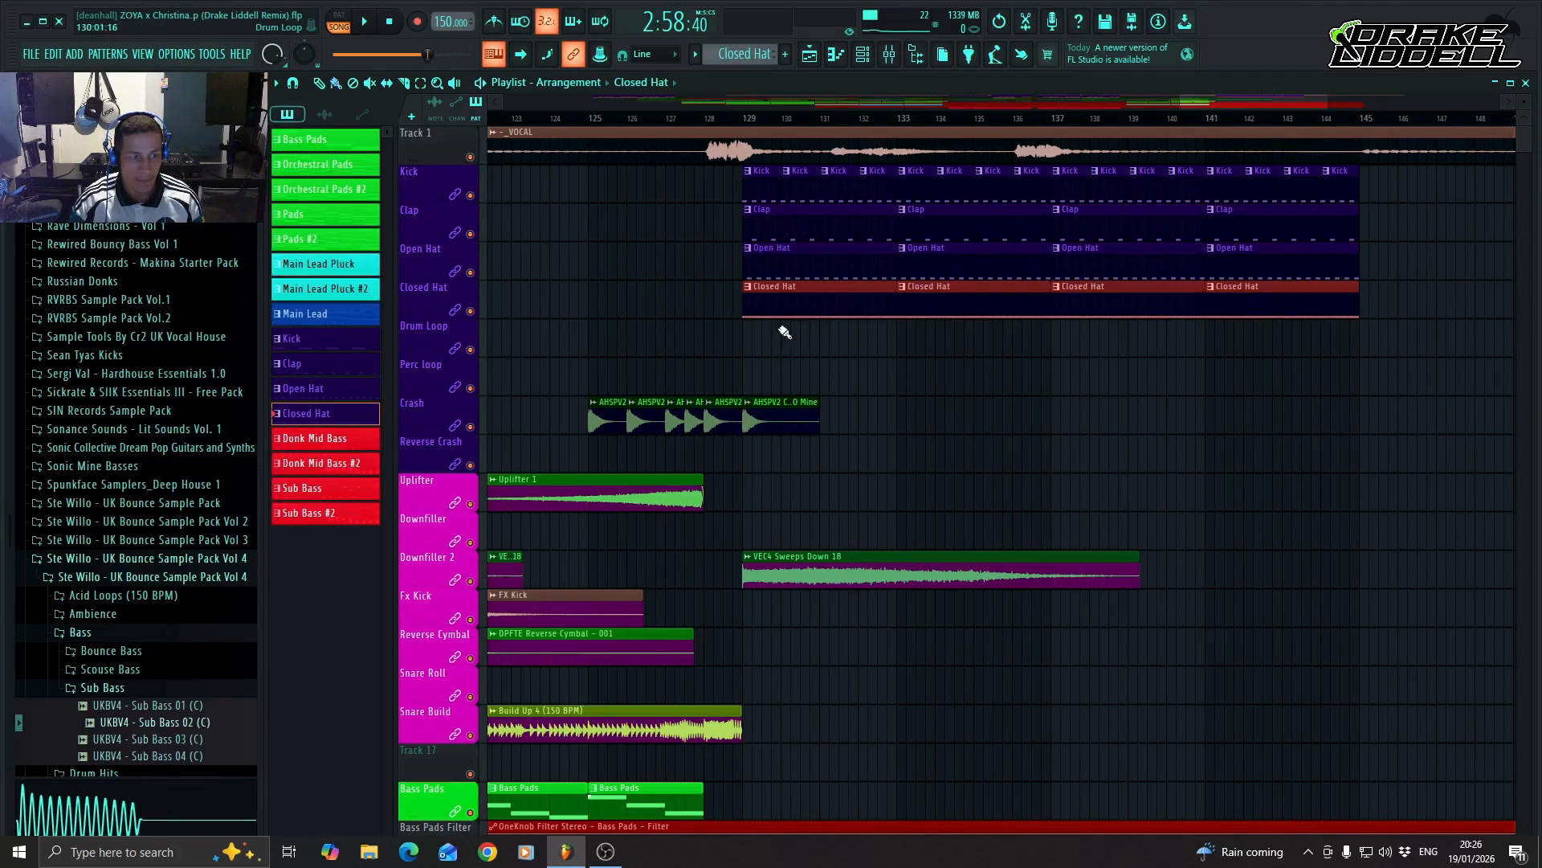
{"action": "left_click_drag", "start_coordinate": [747, 332], "coordinate": [1332, 344]}
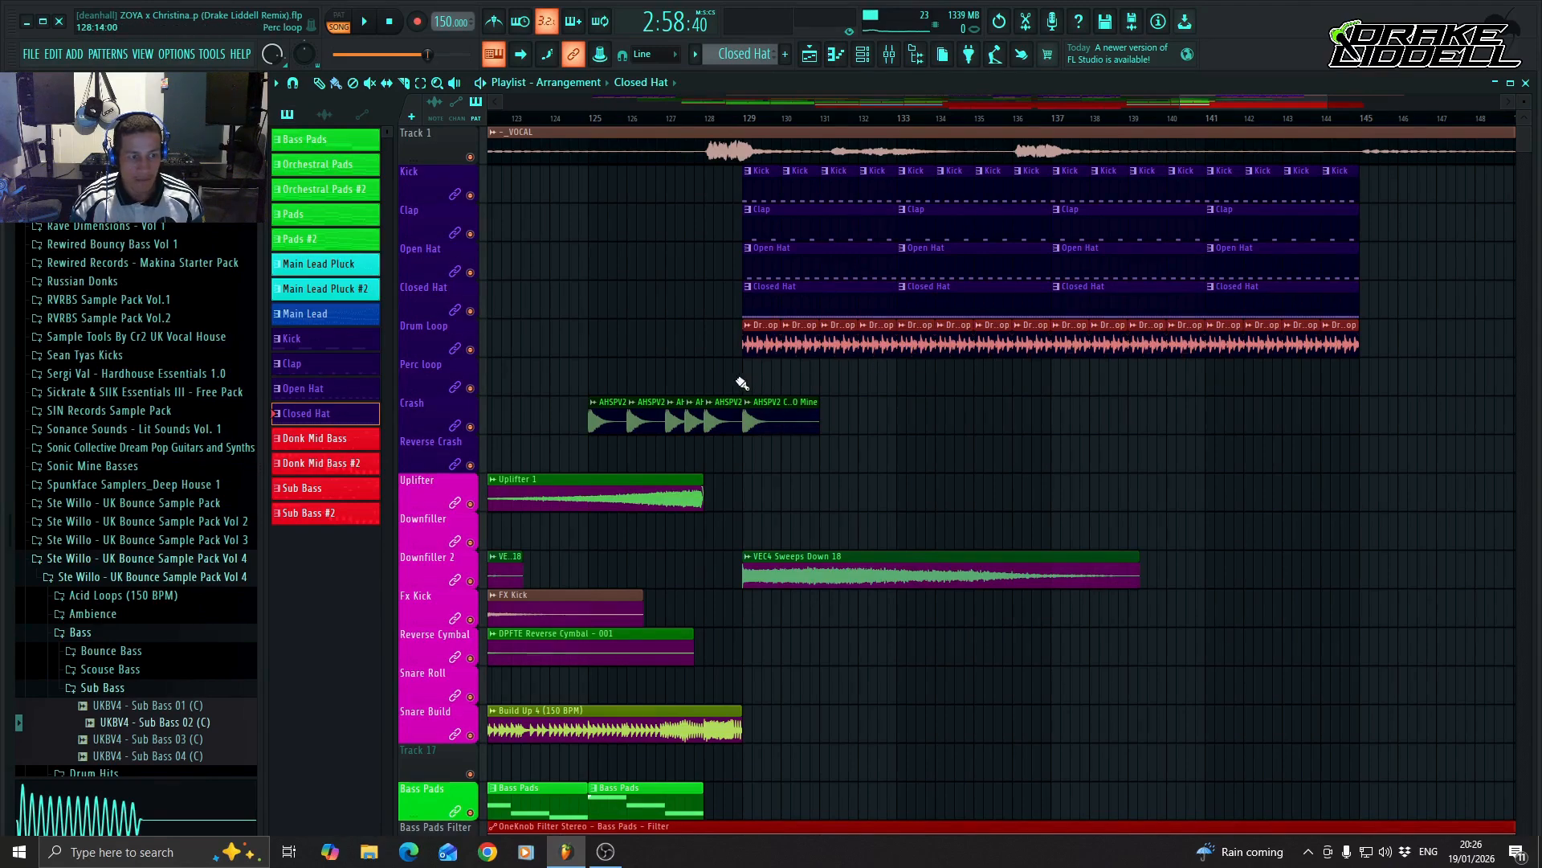
{"action": "left_click_drag", "start_coordinate": [745, 384], "coordinate": [1317, 388]}
Place a Main Lead pattern clip at bar 129 on the Main Lead track and make it unique.
{"action": "scroll", "coordinate": [1005, 458], "scroll_direction": "down", "scroll_amount": 6}
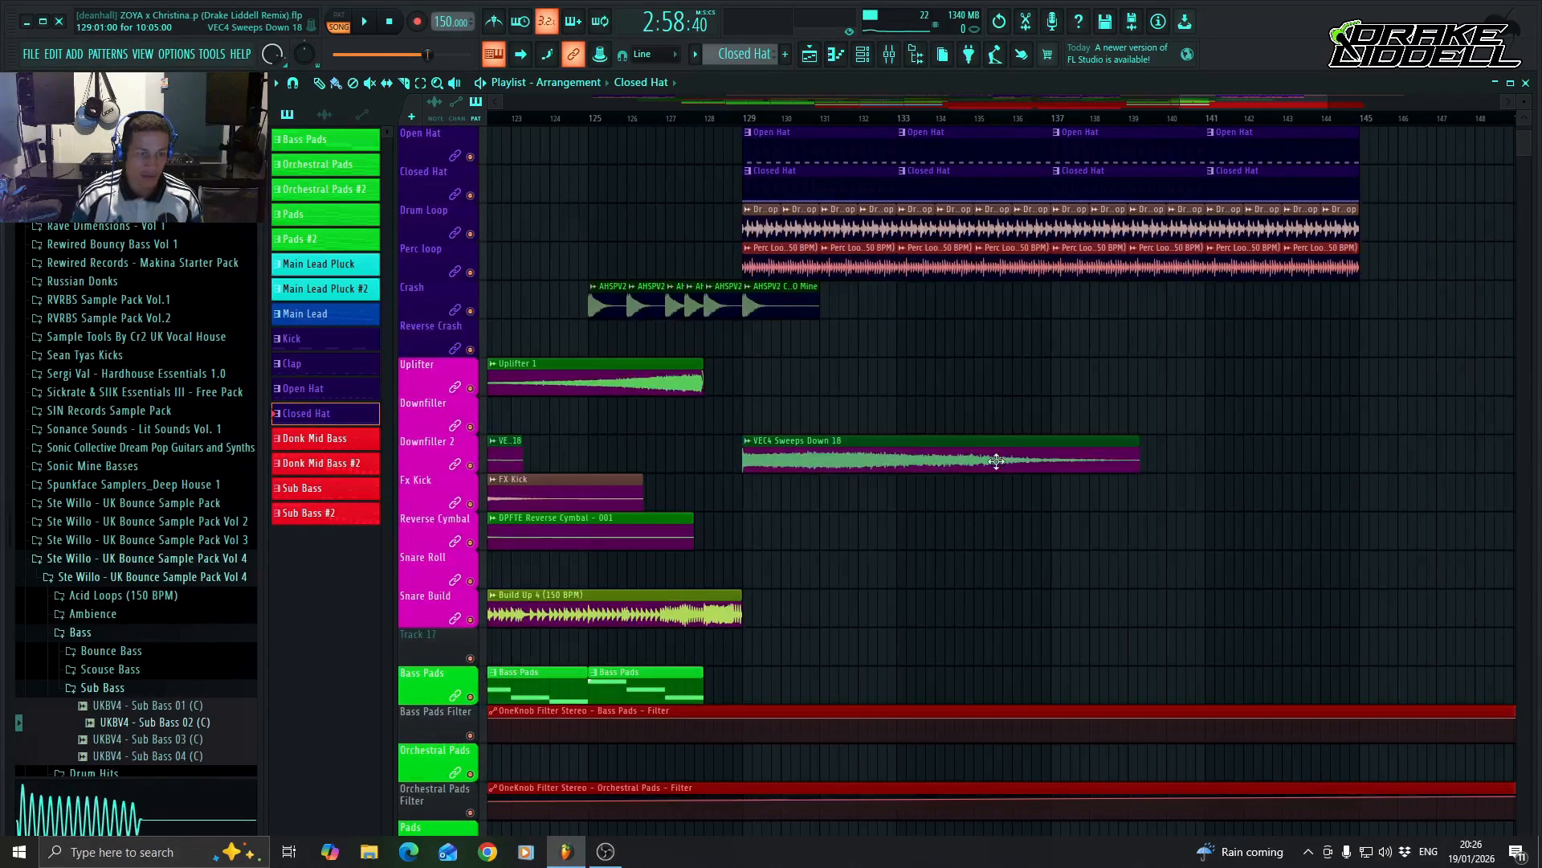
{"action": "scroll", "coordinate": [749, 436], "scroll_direction": "down", "scroll_amount": 4}
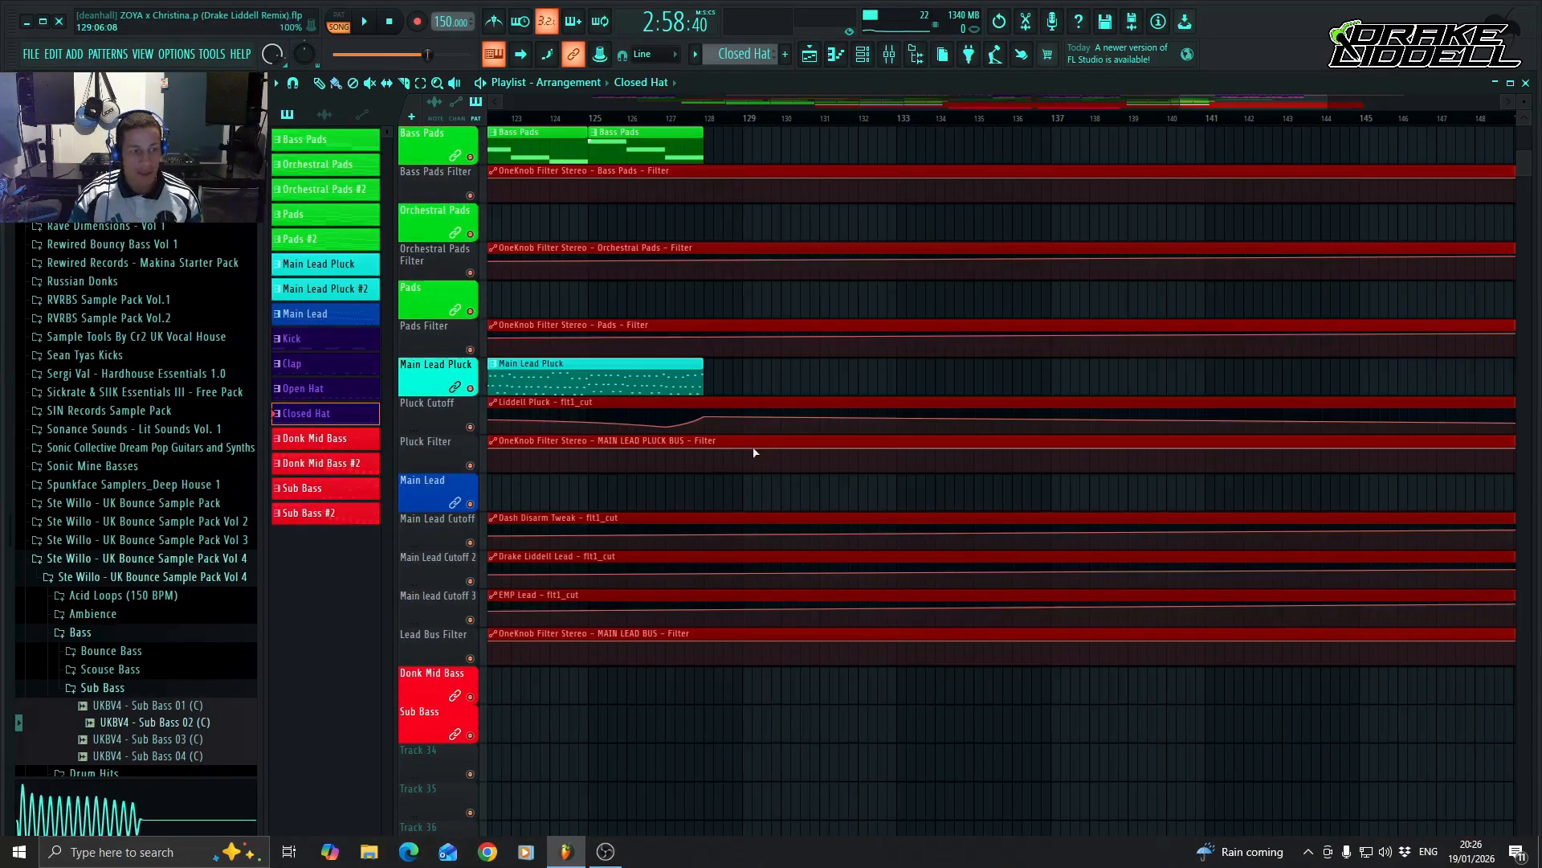
{"action": "left_click_drag", "start_coordinate": [1256, 99], "coordinate": [909, 132]}
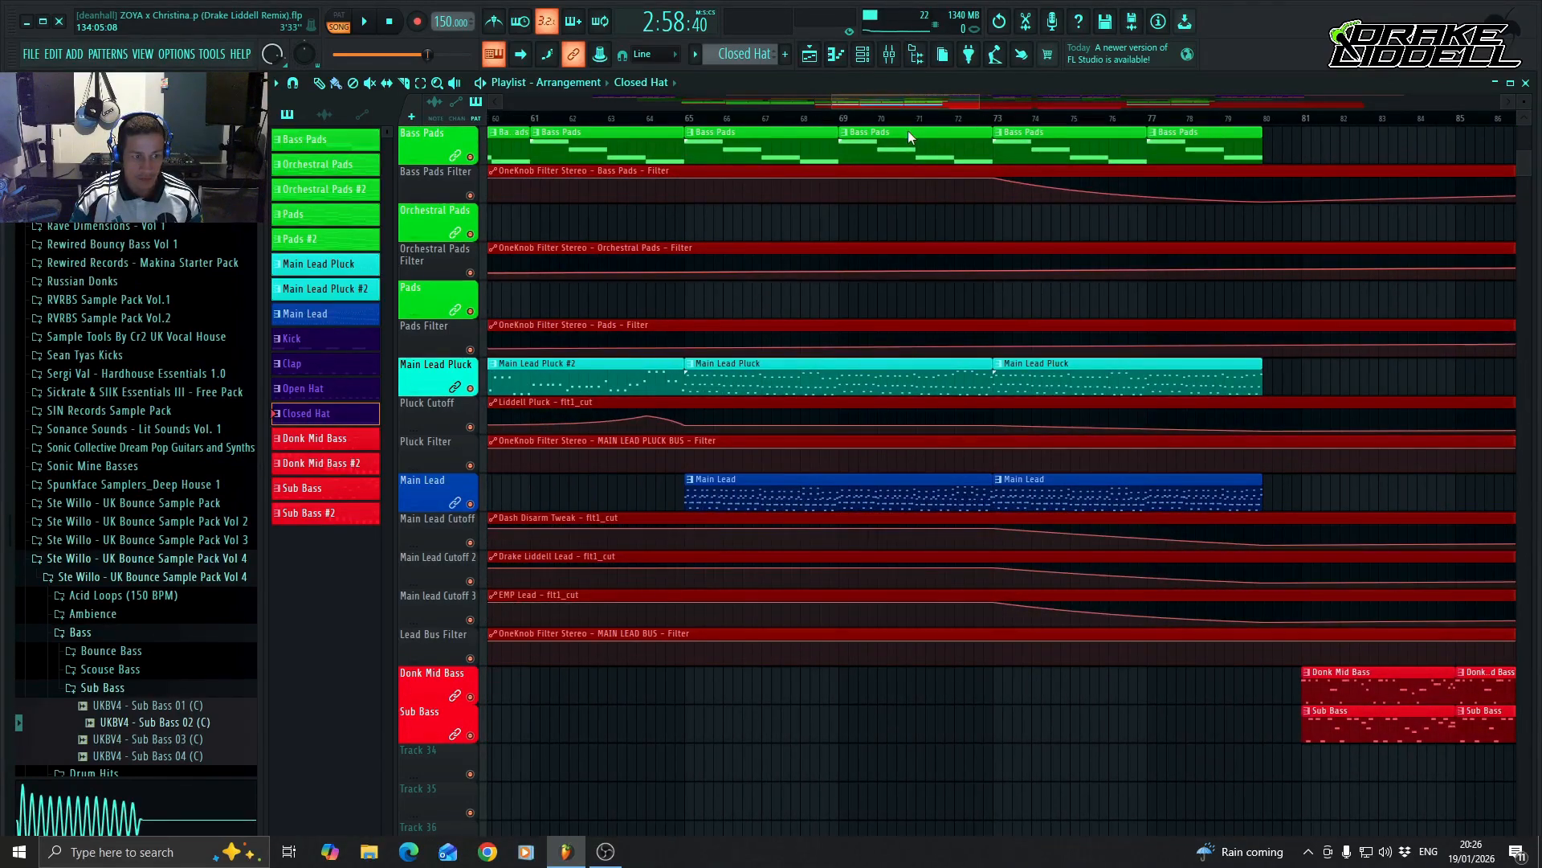
{"action": "left_click", "coordinate": [783, 494]}
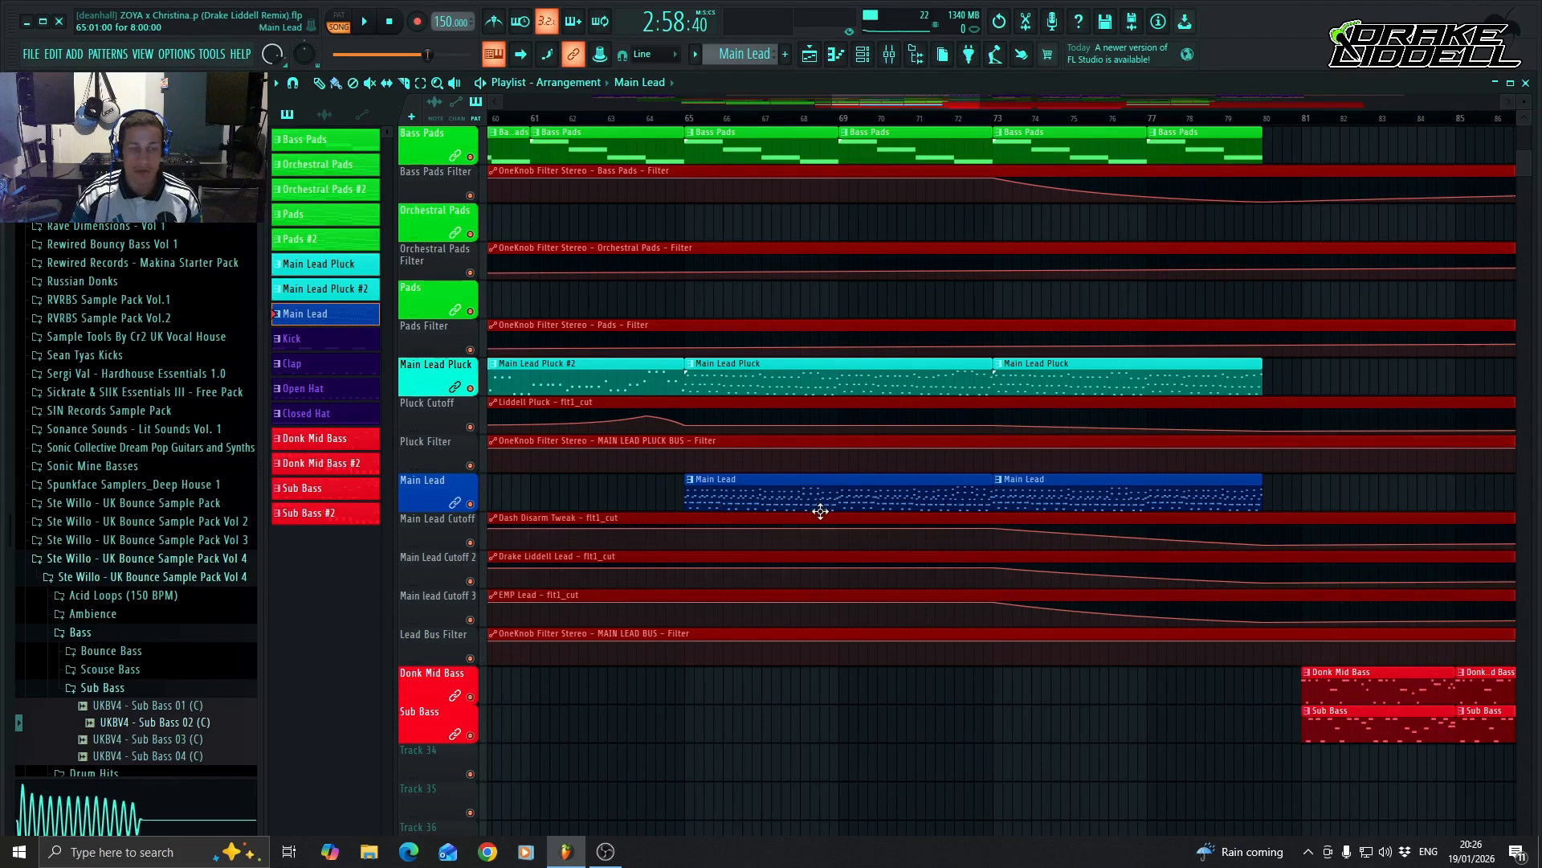
{"action": "left_click_drag", "start_coordinate": [922, 105], "coordinate": [1246, 138]}
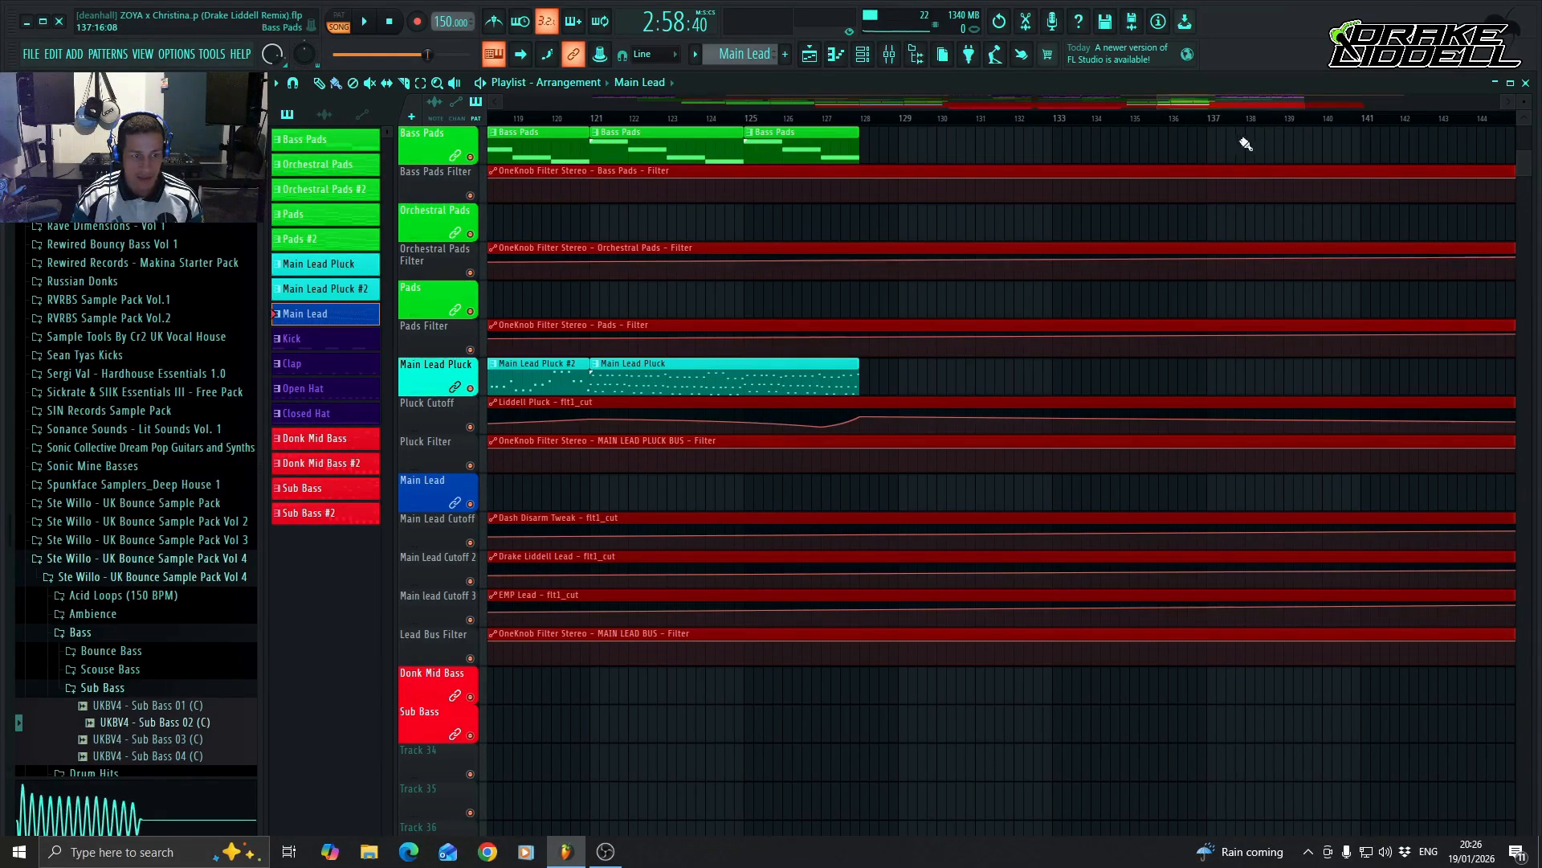
{"action": "left_click", "coordinate": [901, 503]}
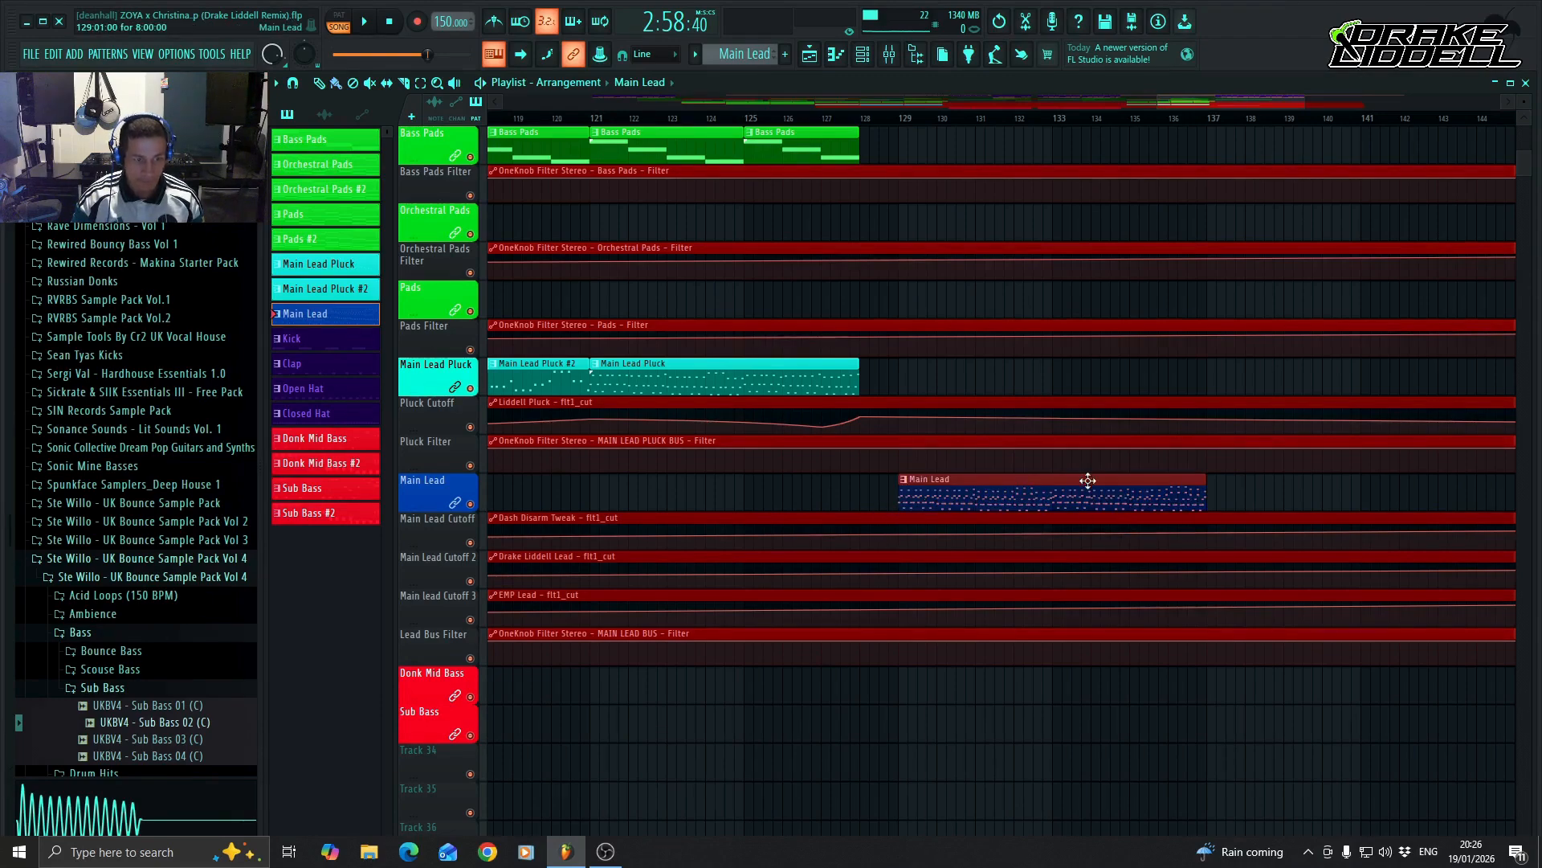
{"action": "right_click", "coordinate": [907, 488]}
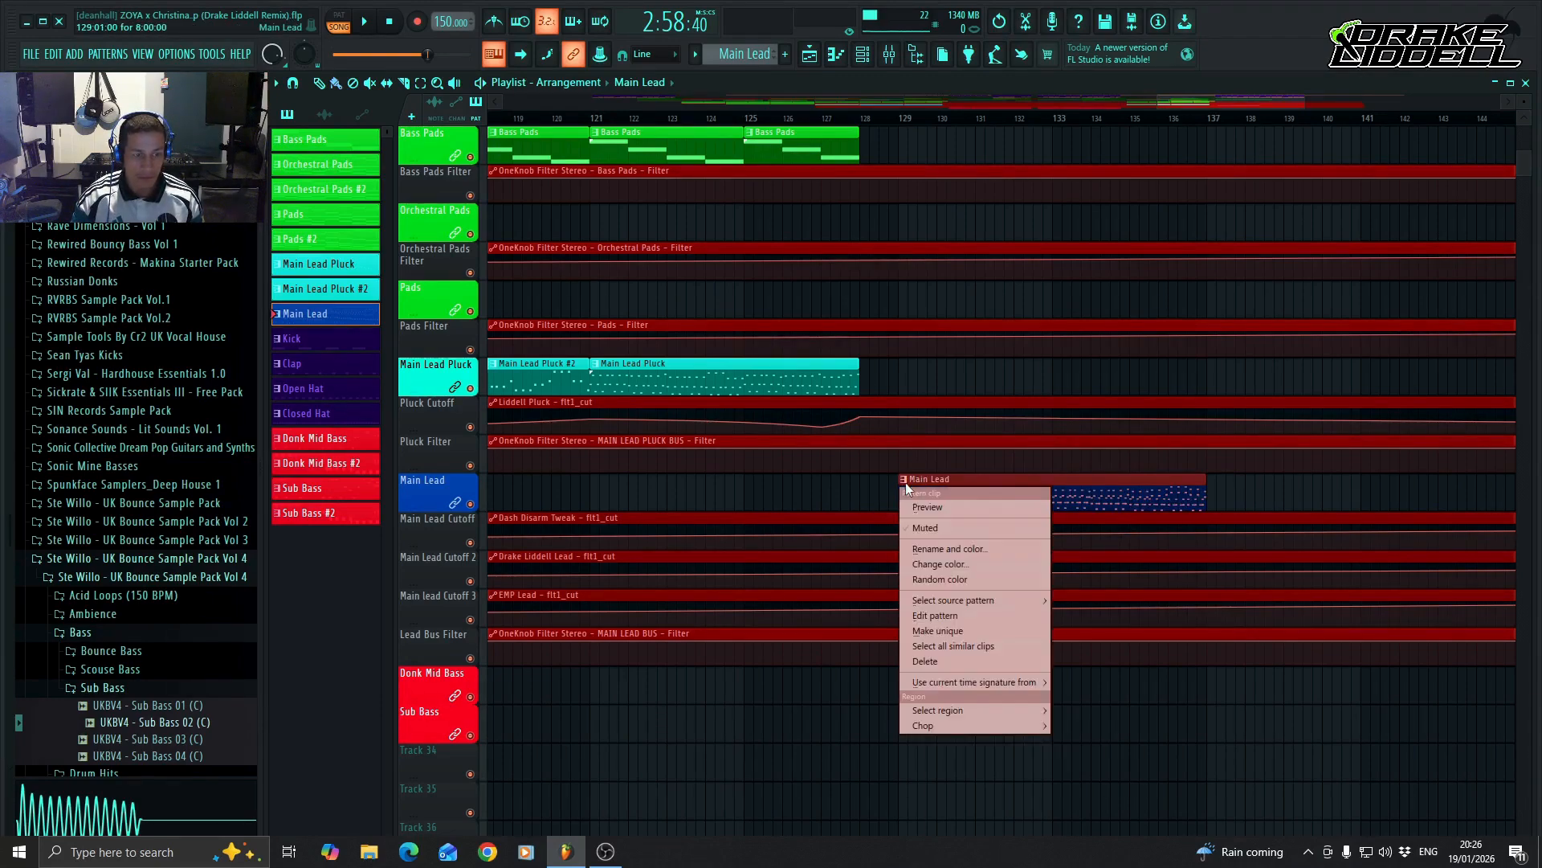
{"action": "left_click", "coordinate": [970, 630]}
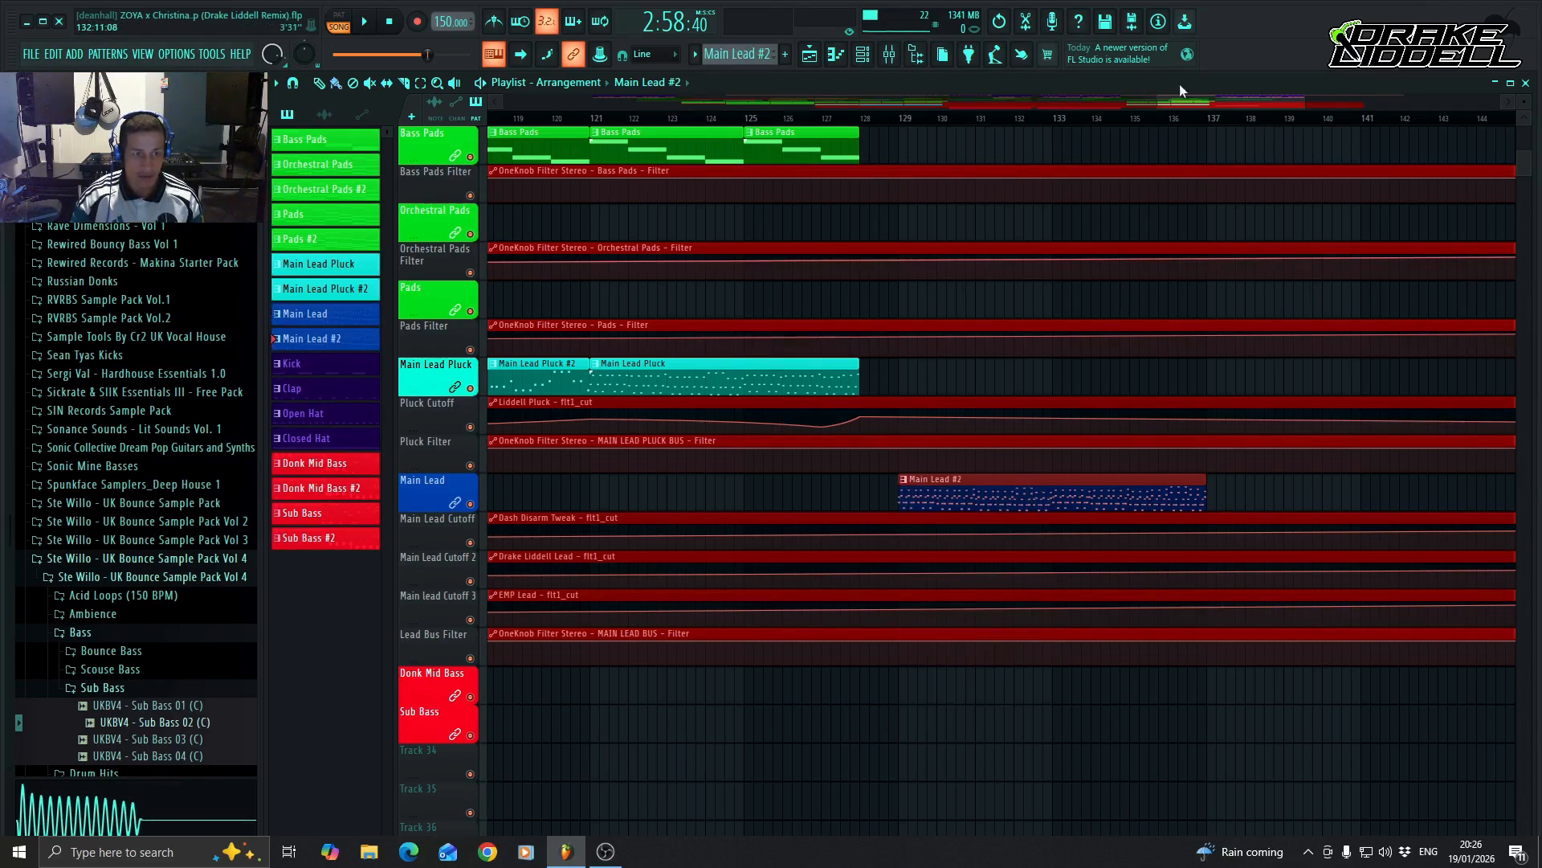
Inspect the Main Lead #2 pattern's notes in the piano roll and return to the Playlist.
{"action": "left_click_drag", "start_coordinate": [1226, 101], "coordinate": [1173, 104]}
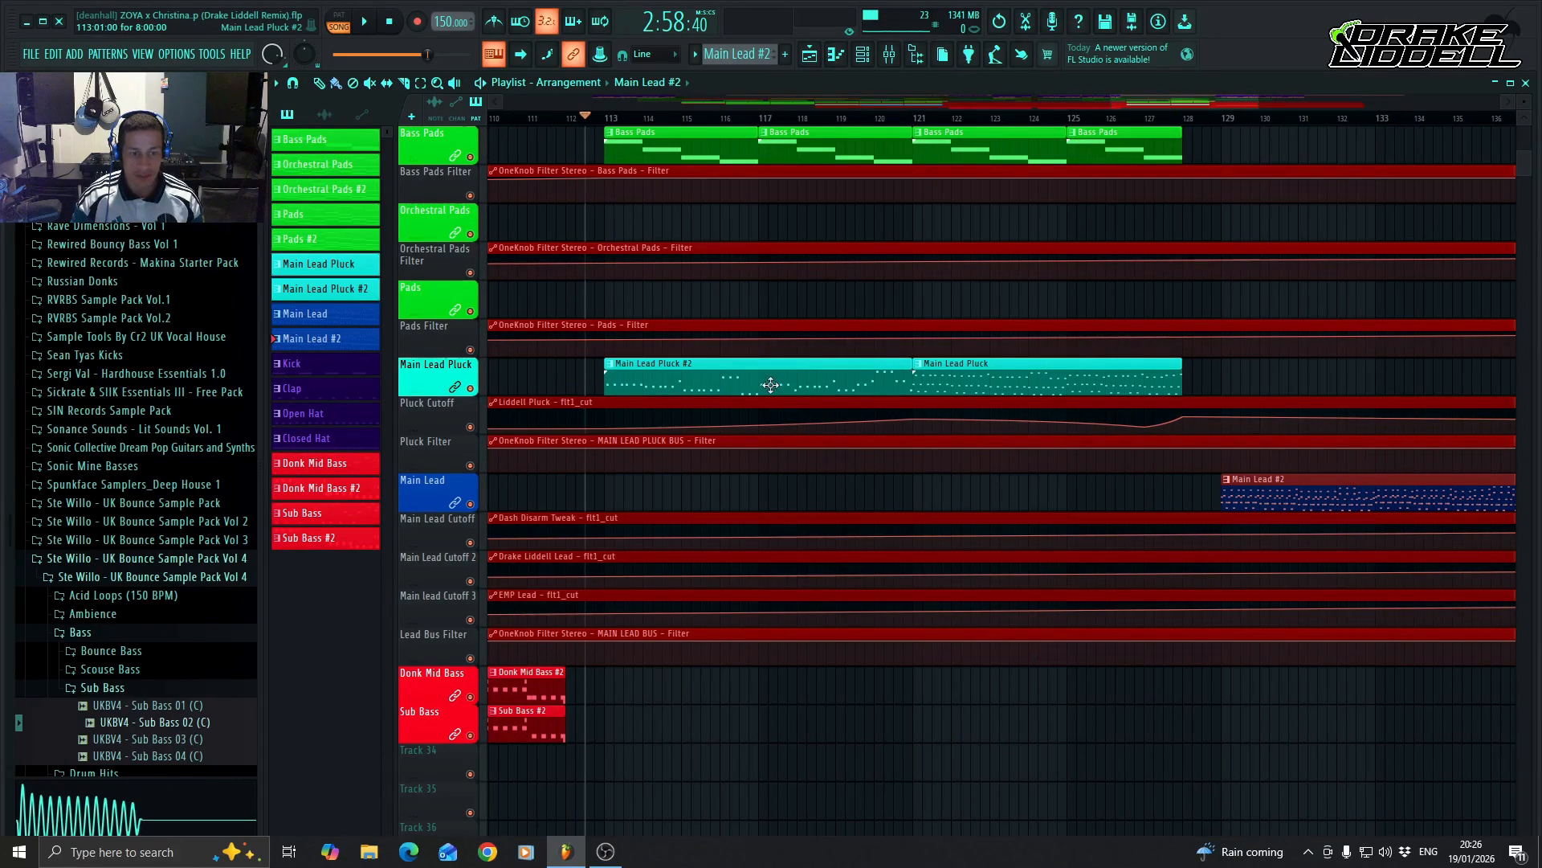
{"action": "double_click", "coordinate": [1313, 495]}
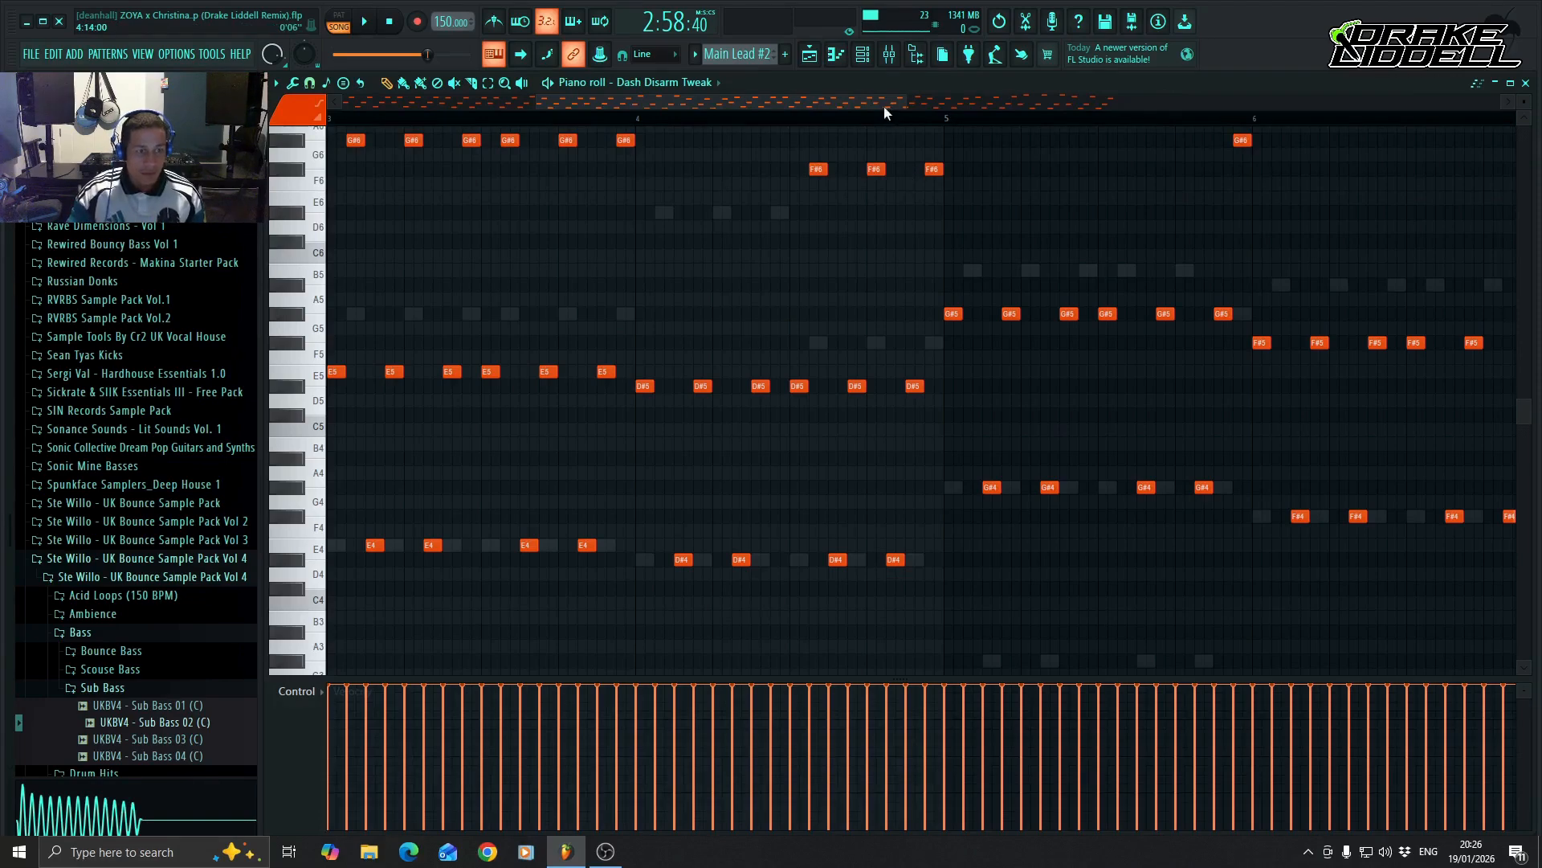
{"action": "left_click", "coordinate": [810, 54]}
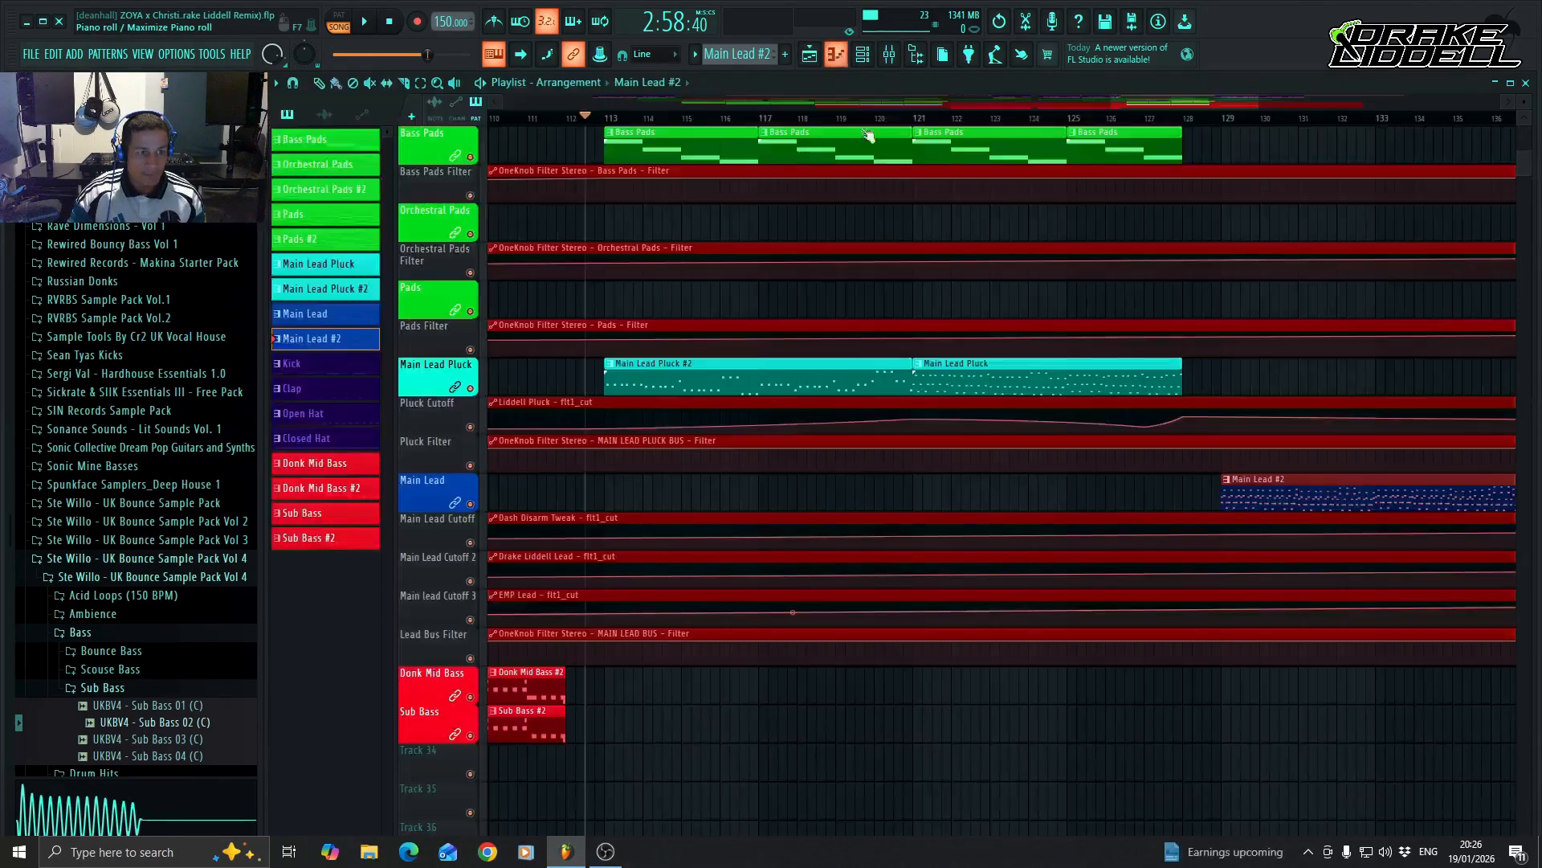
Select all Liddell Pluck notes of the Main Lead Pluck #2 pattern in the piano roll and return to the Playlist.
{"action": "double_click", "coordinate": [729, 379]}
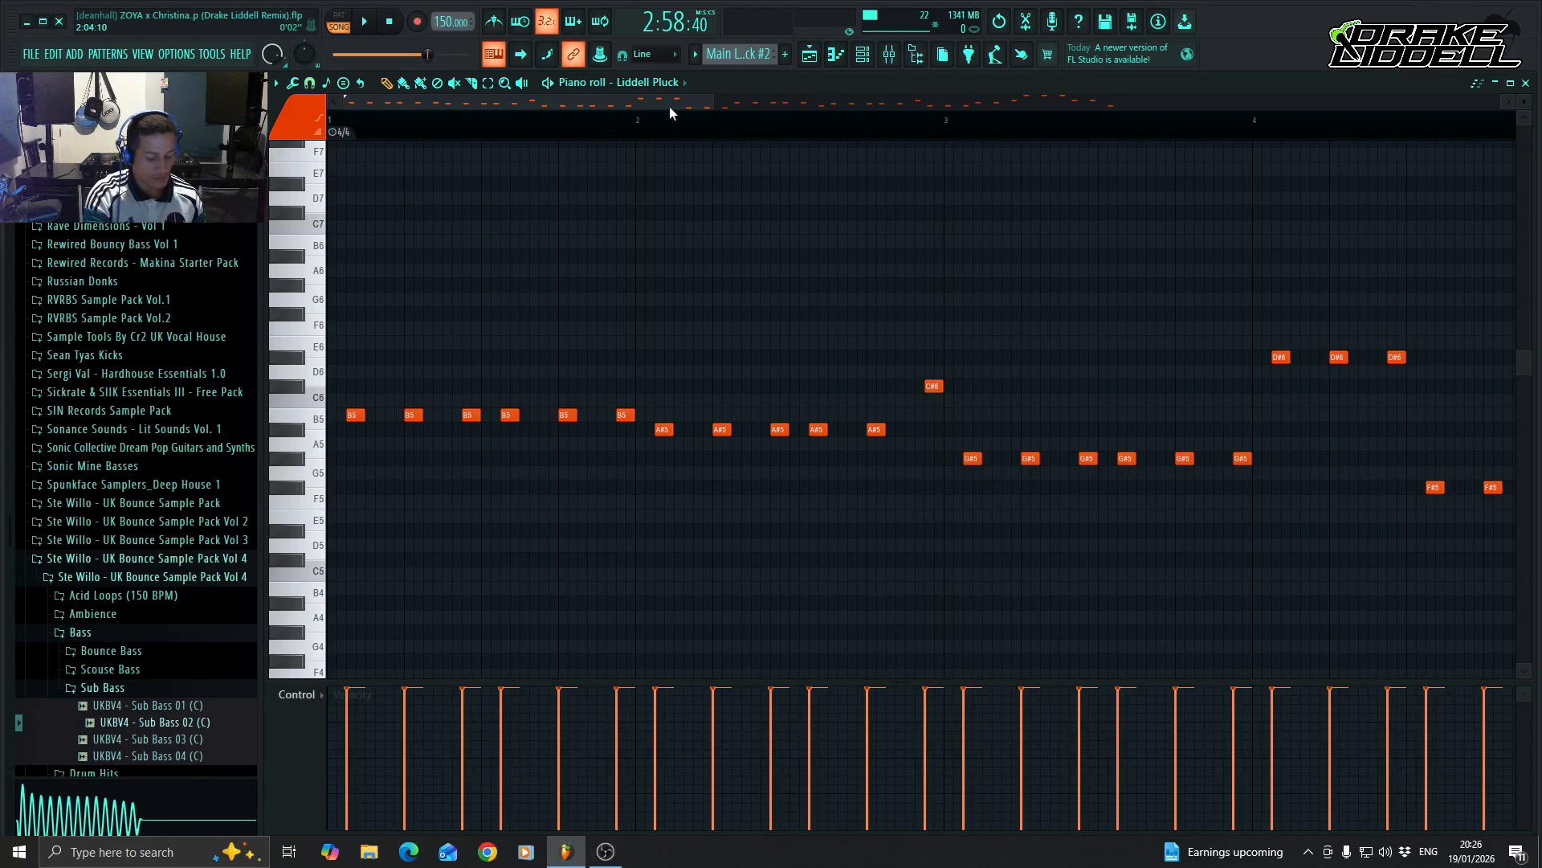
{"action": "key", "text": "ctrl+a"}
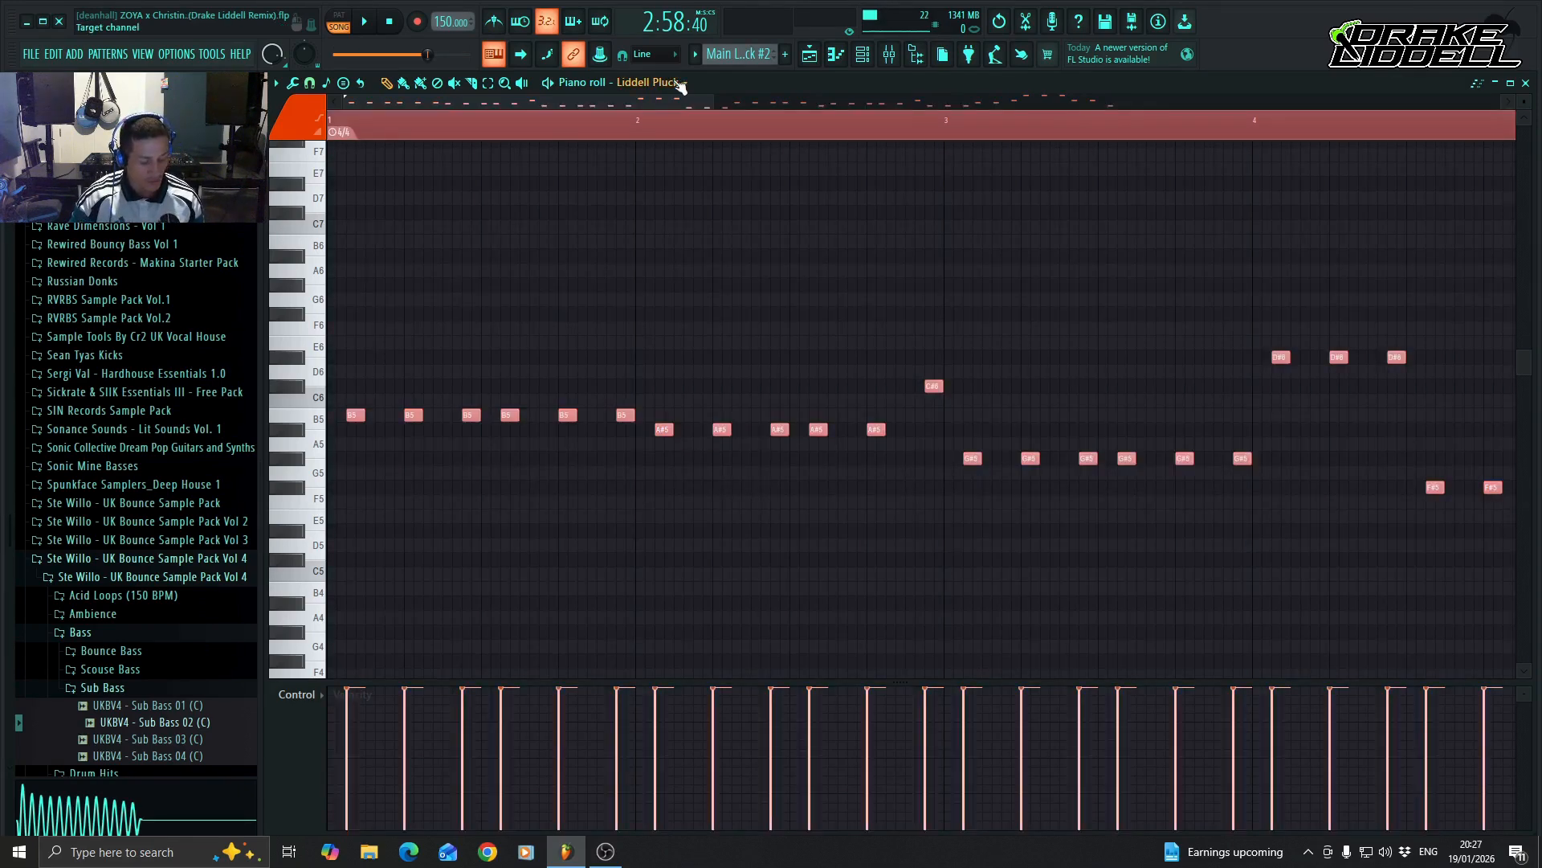
{"action": "left_click", "coordinate": [841, 63]}
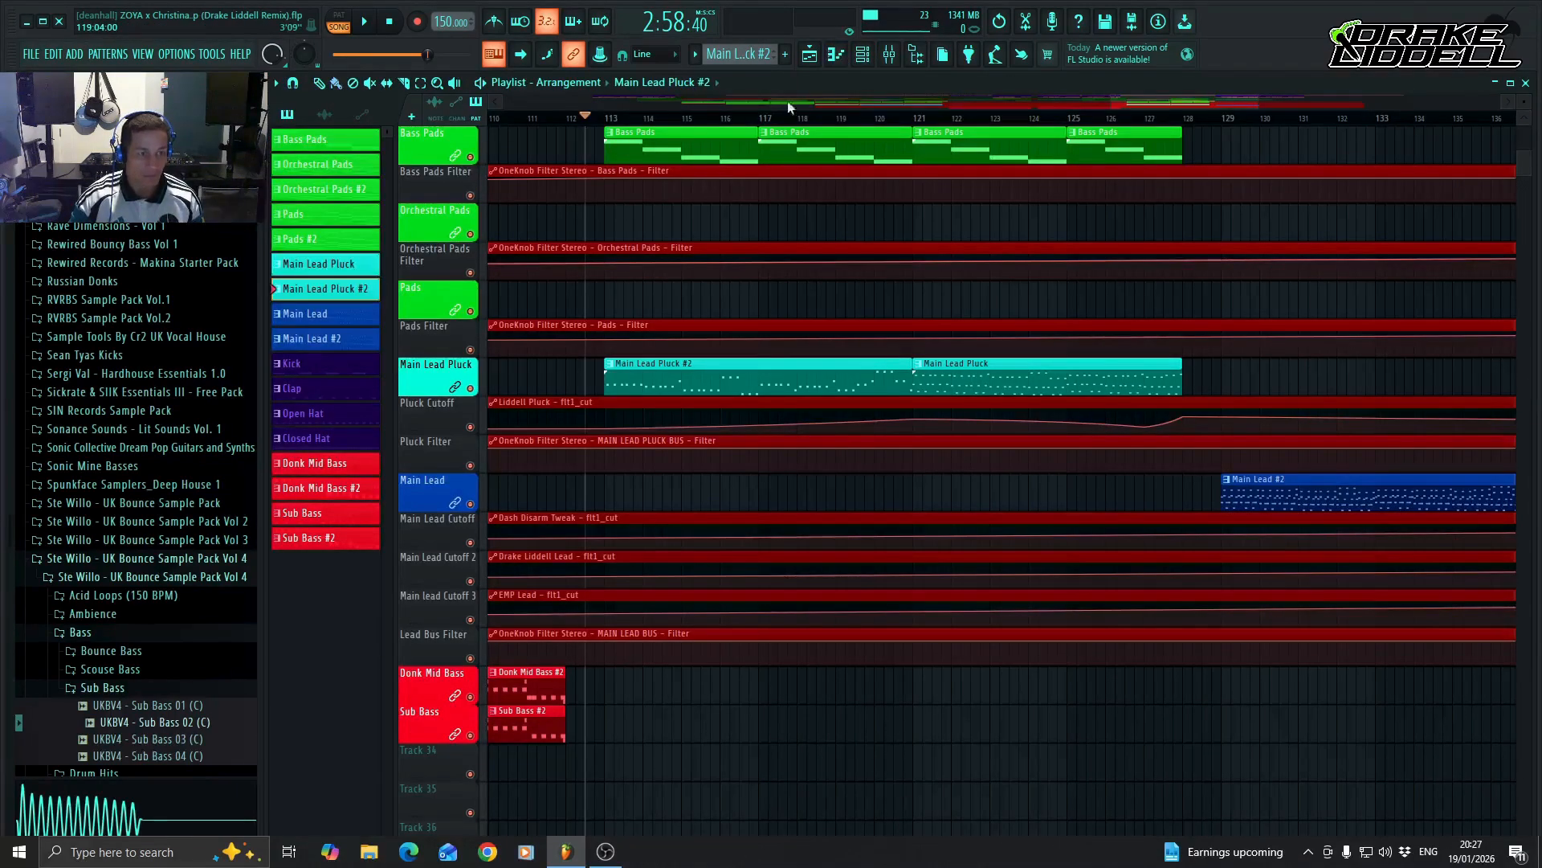
Replace the Dash Disarm Tweak notes in the Main Lead #2 pattern with the copied pluck melody, transposed up one octave.
{"action": "left_click_drag", "start_coordinate": [1188, 104], "coordinate": [1222, 101]}
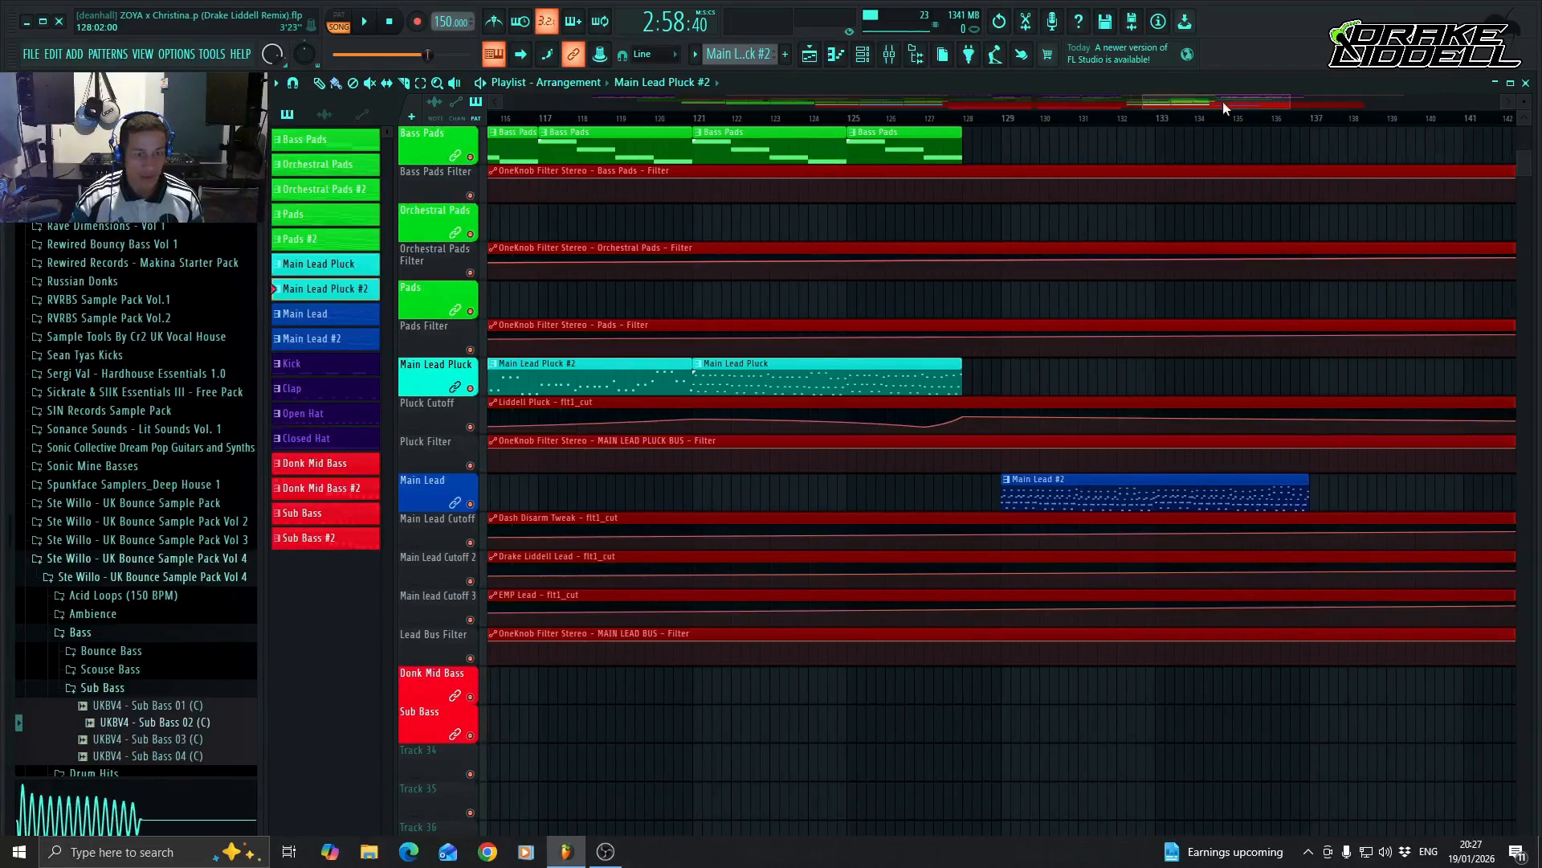
{"action": "double_click", "coordinate": [1148, 496]}
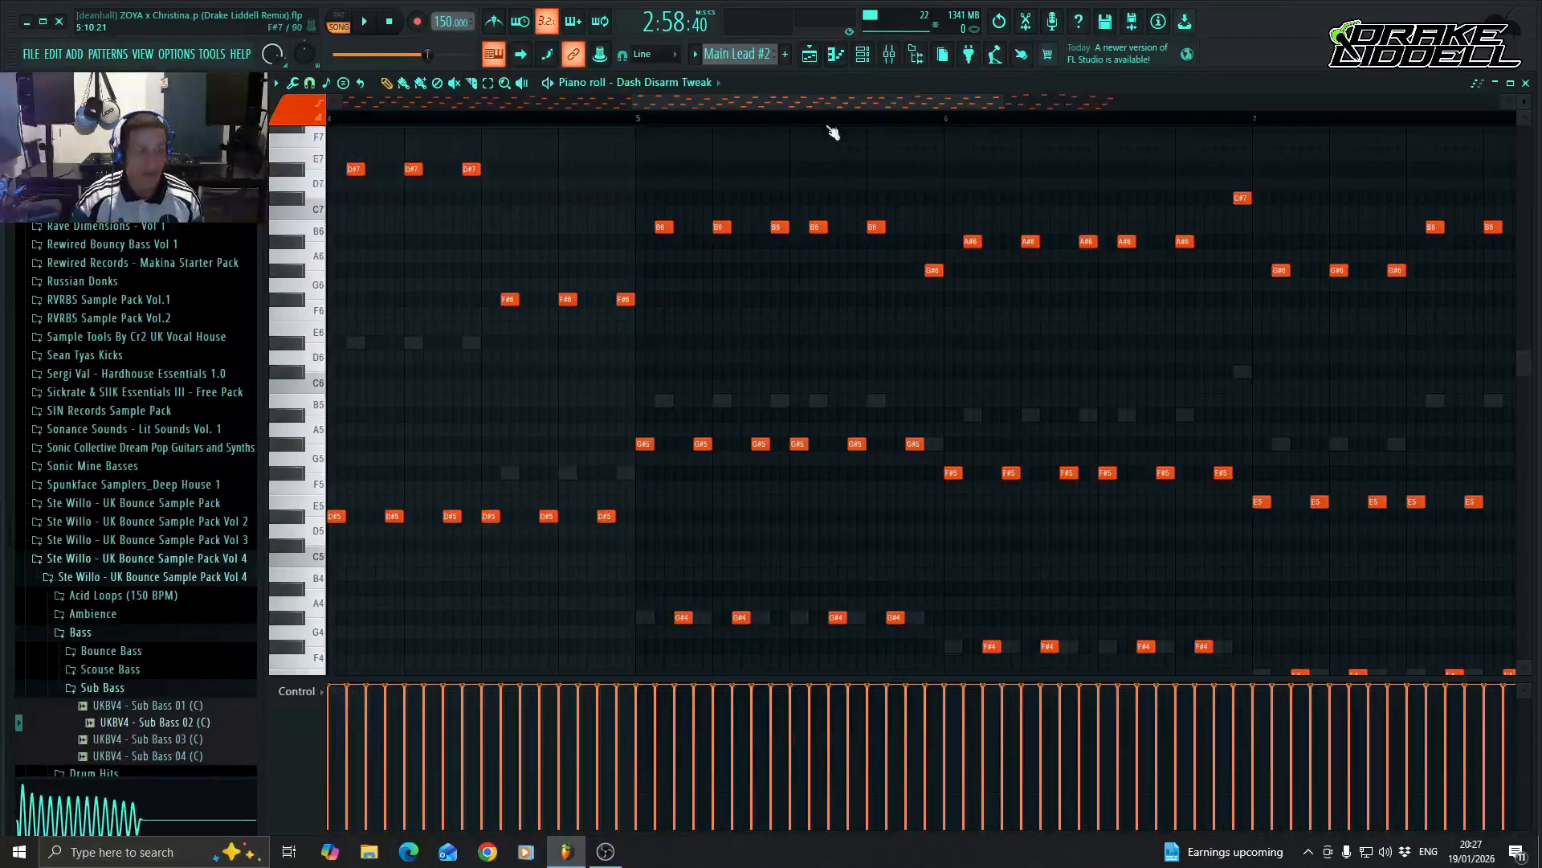
{"action": "left_click_drag", "start_coordinate": [829, 104], "coordinate": [413, 104]}
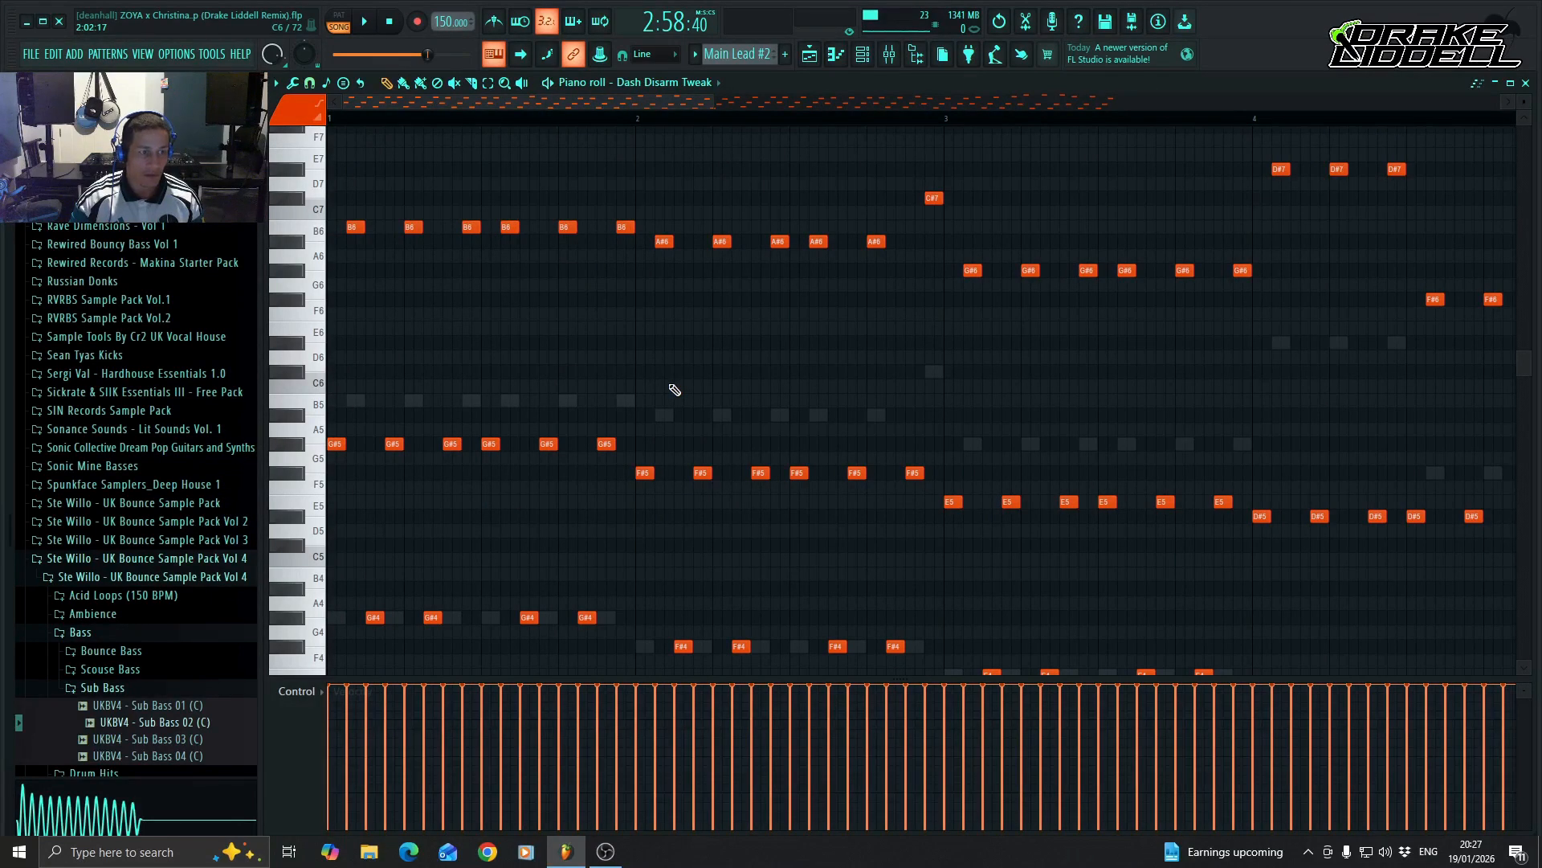
{"action": "scroll", "coordinate": [674, 390], "scroll_direction": "down", "scroll_amount": 1}
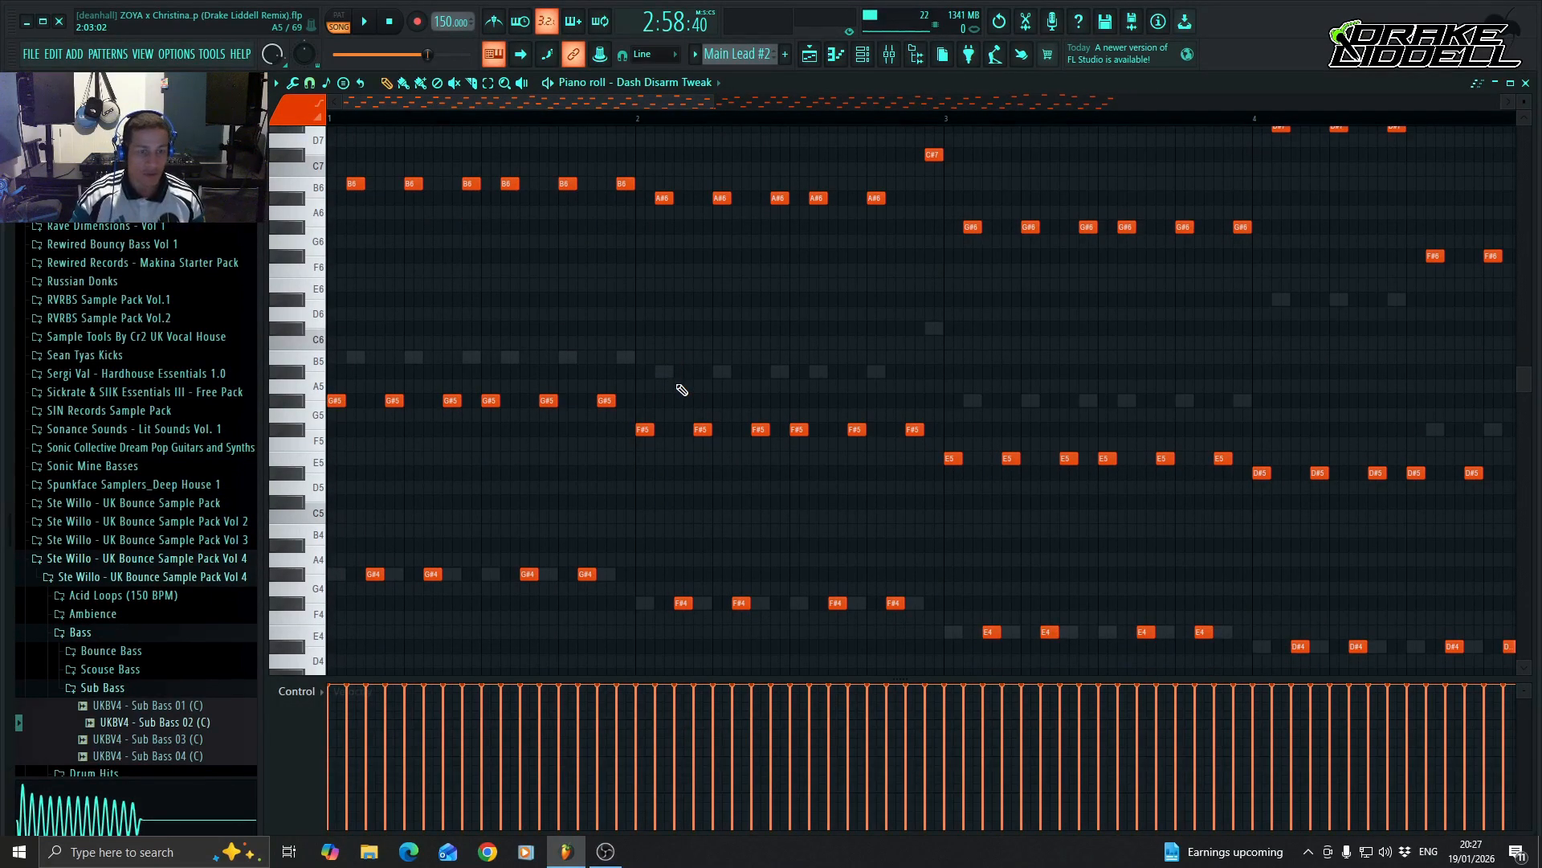
{"action": "scroll", "coordinate": [681, 390], "scroll_direction": "up", "scroll_amount": 1}
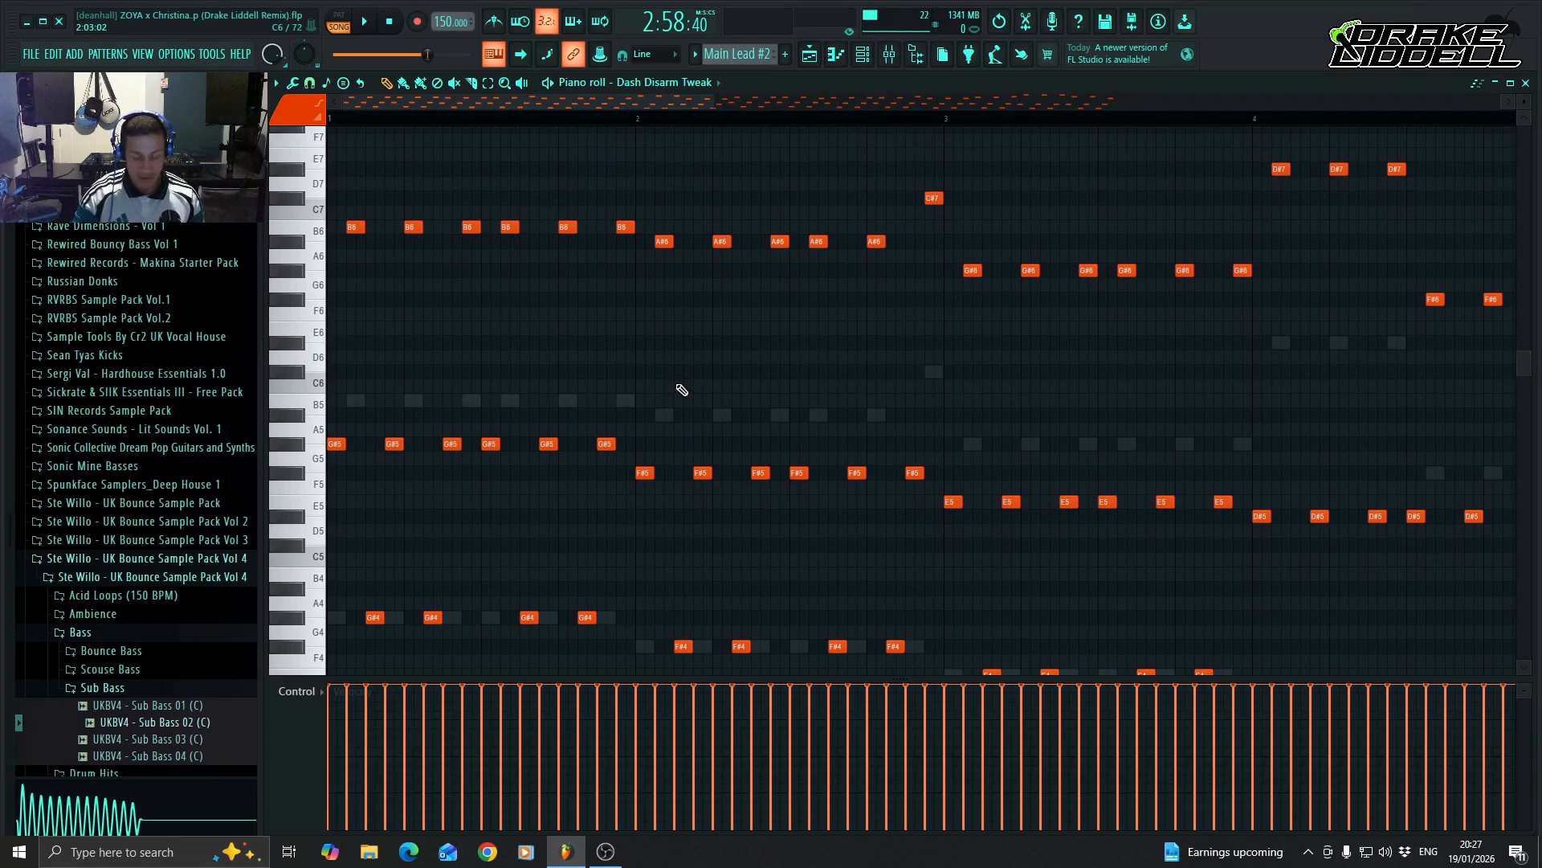
{"action": "key", "text": "Delete"}
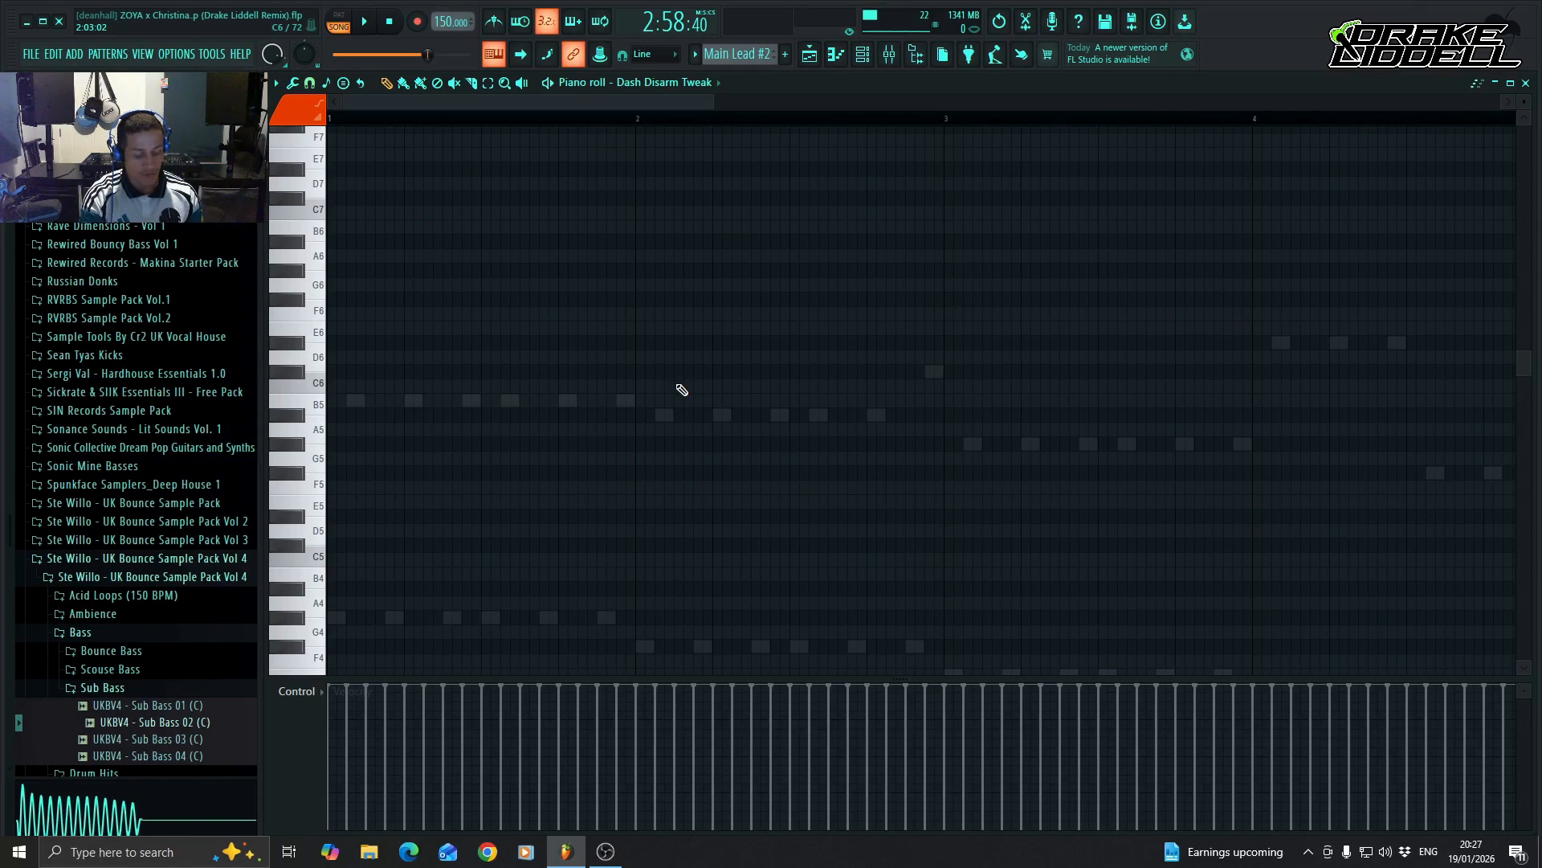
{"action": "key", "text": "ctrl+z"}
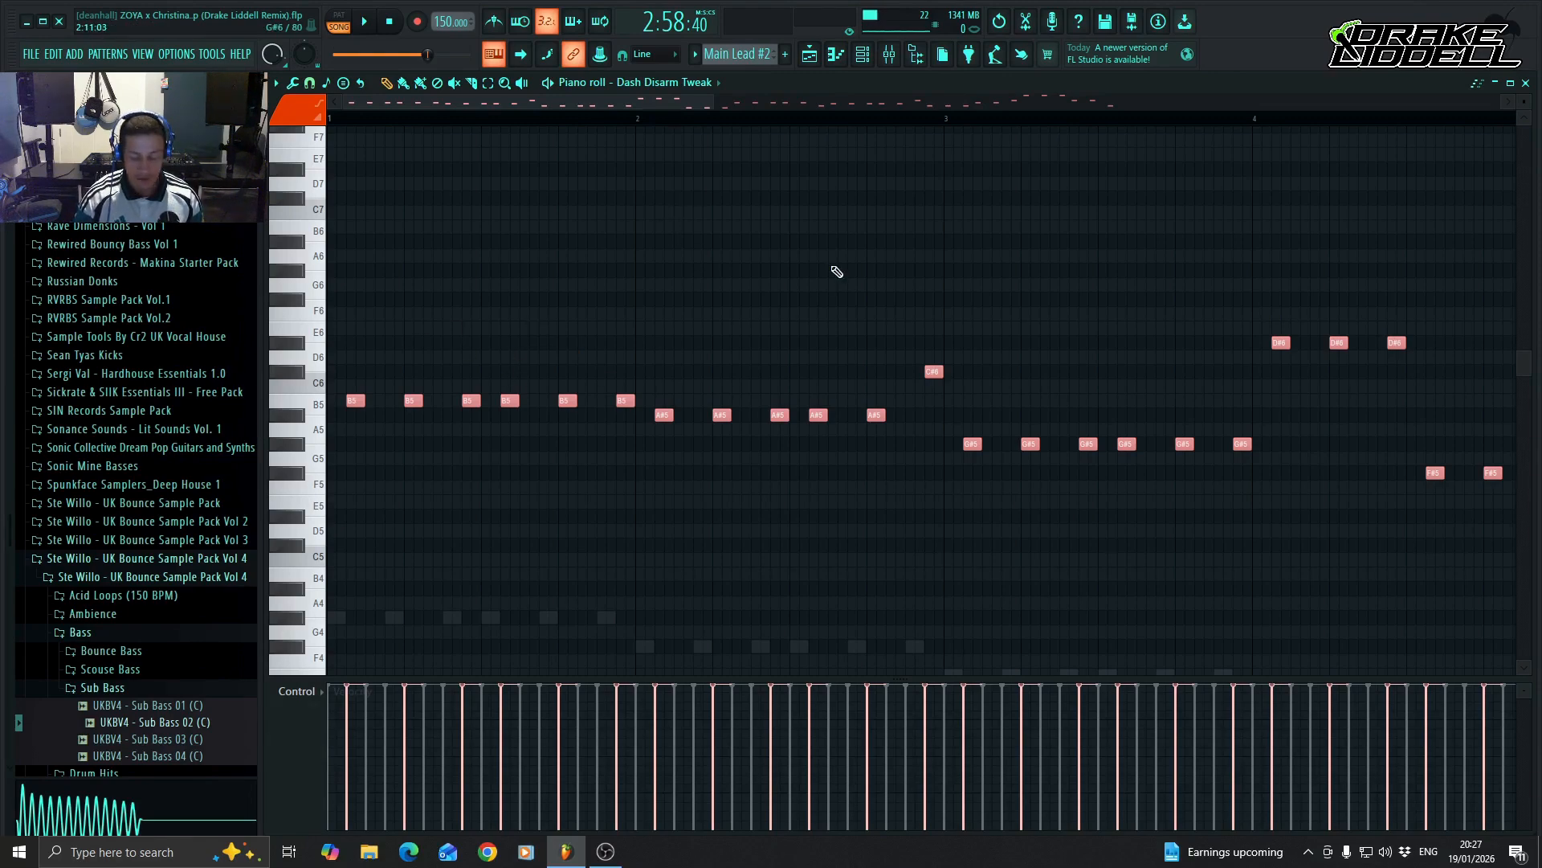
{"action": "key", "text": "ctrl+Up"}
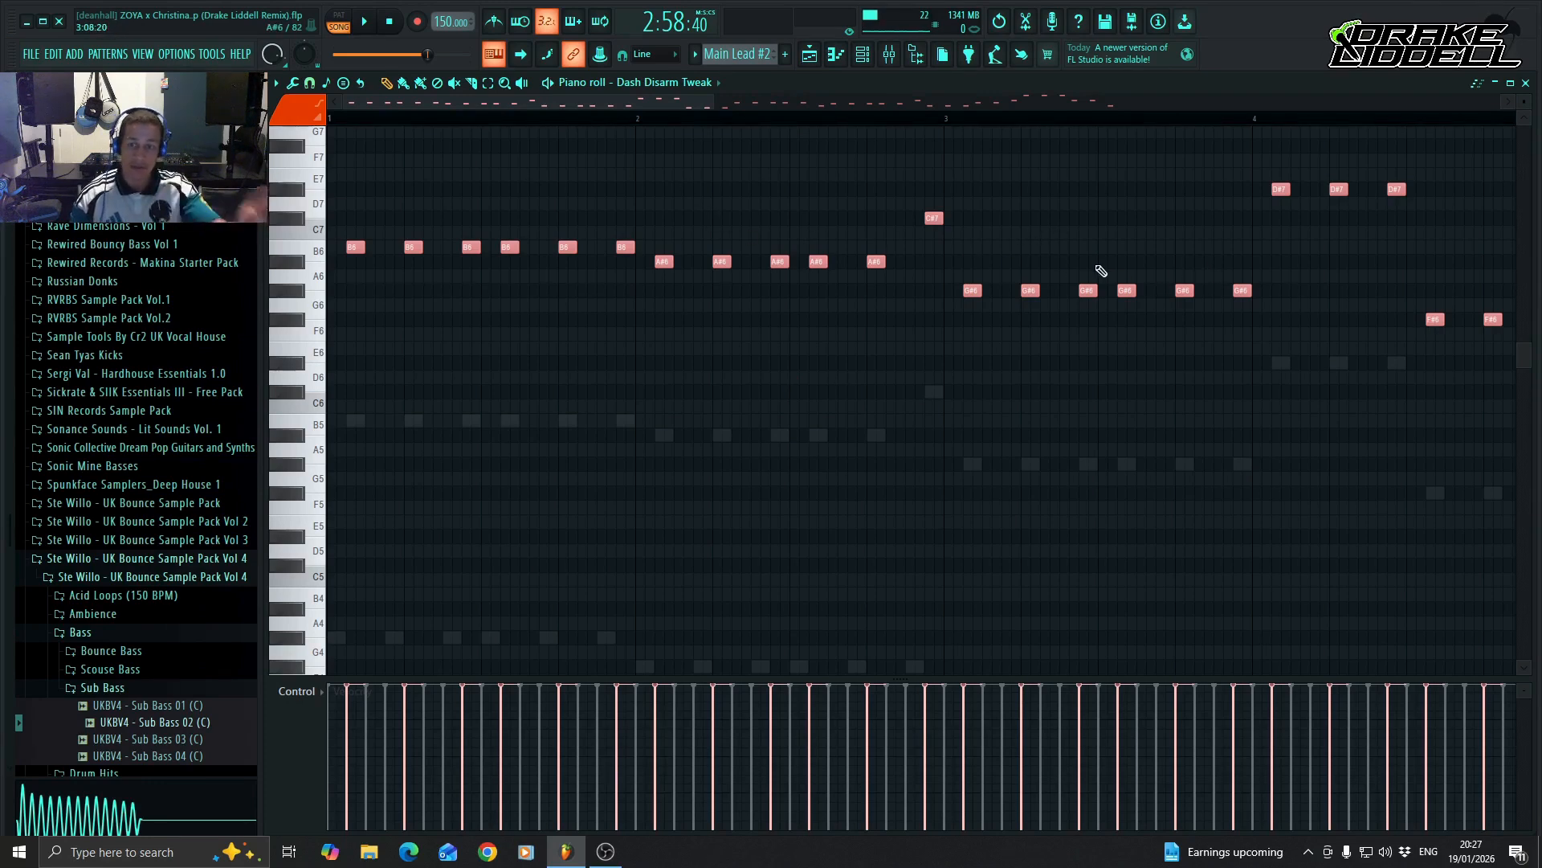
Replace the Drake Liddell Lead notes in the Main Lead #2 pattern with the copied pluck melody.
{"action": "left_click", "coordinate": [836, 54]}
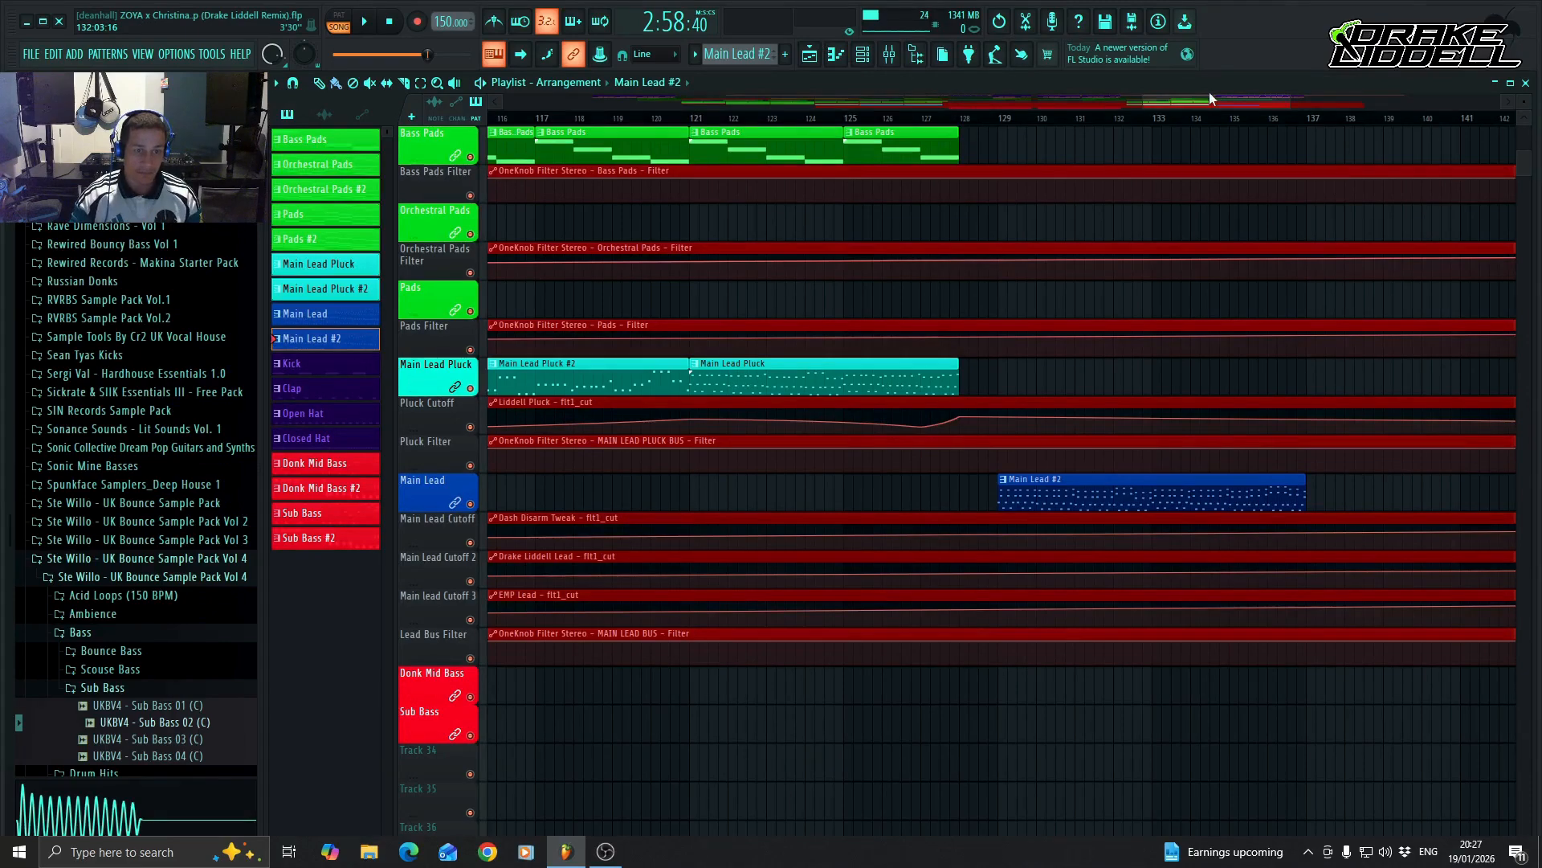
{"action": "left_click_drag", "start_coordinate": [1209, 98], "coordinate": [1220, 148]}
{"action": "left_click", "coordinate": [845, 52]}
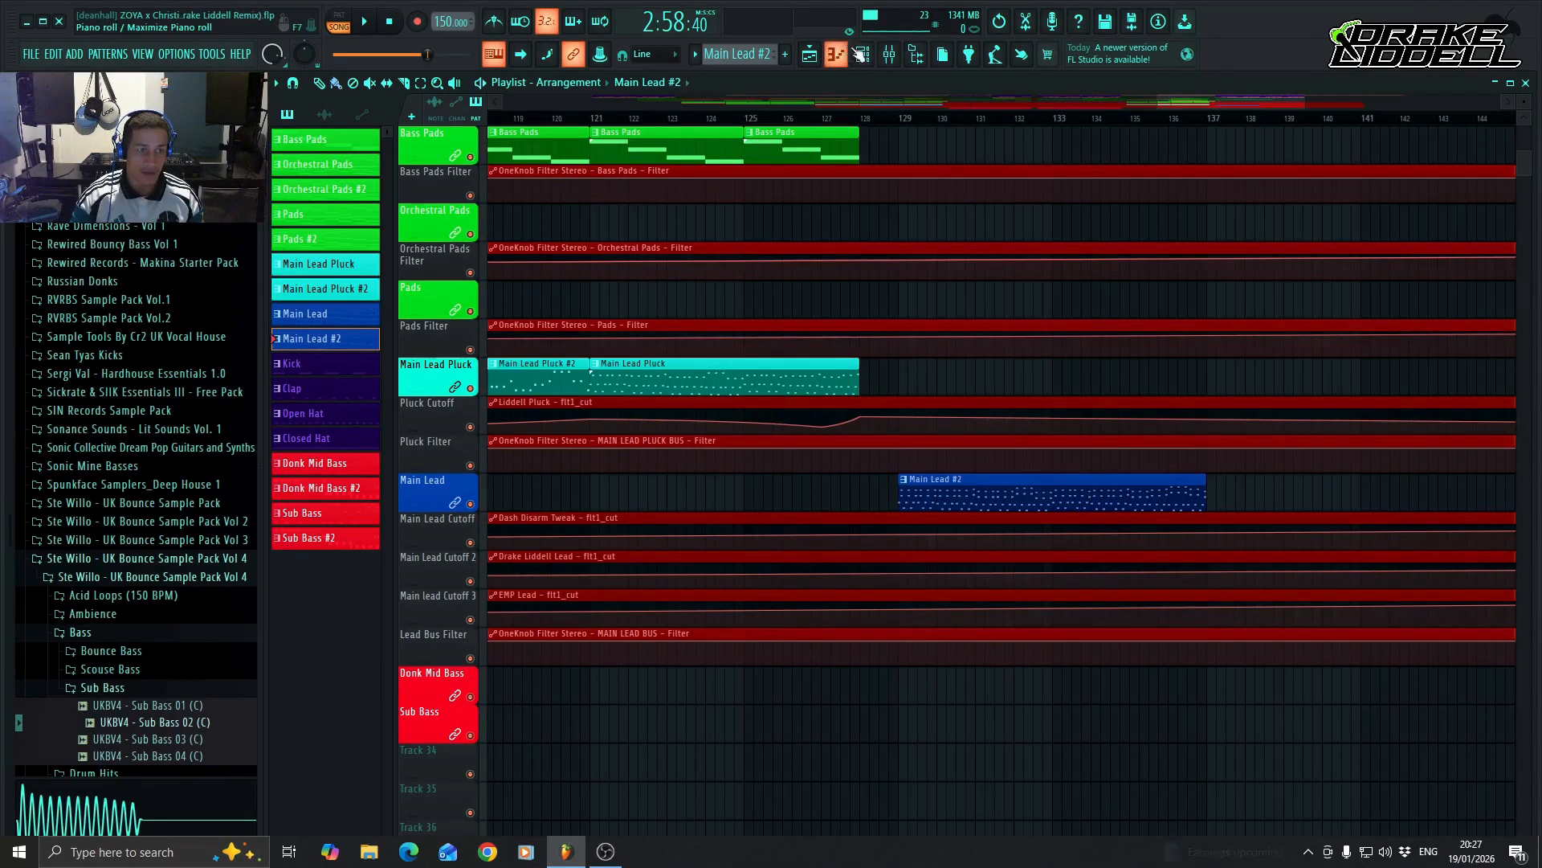
{"action": "left_click", "coordinate": [861, 54]}
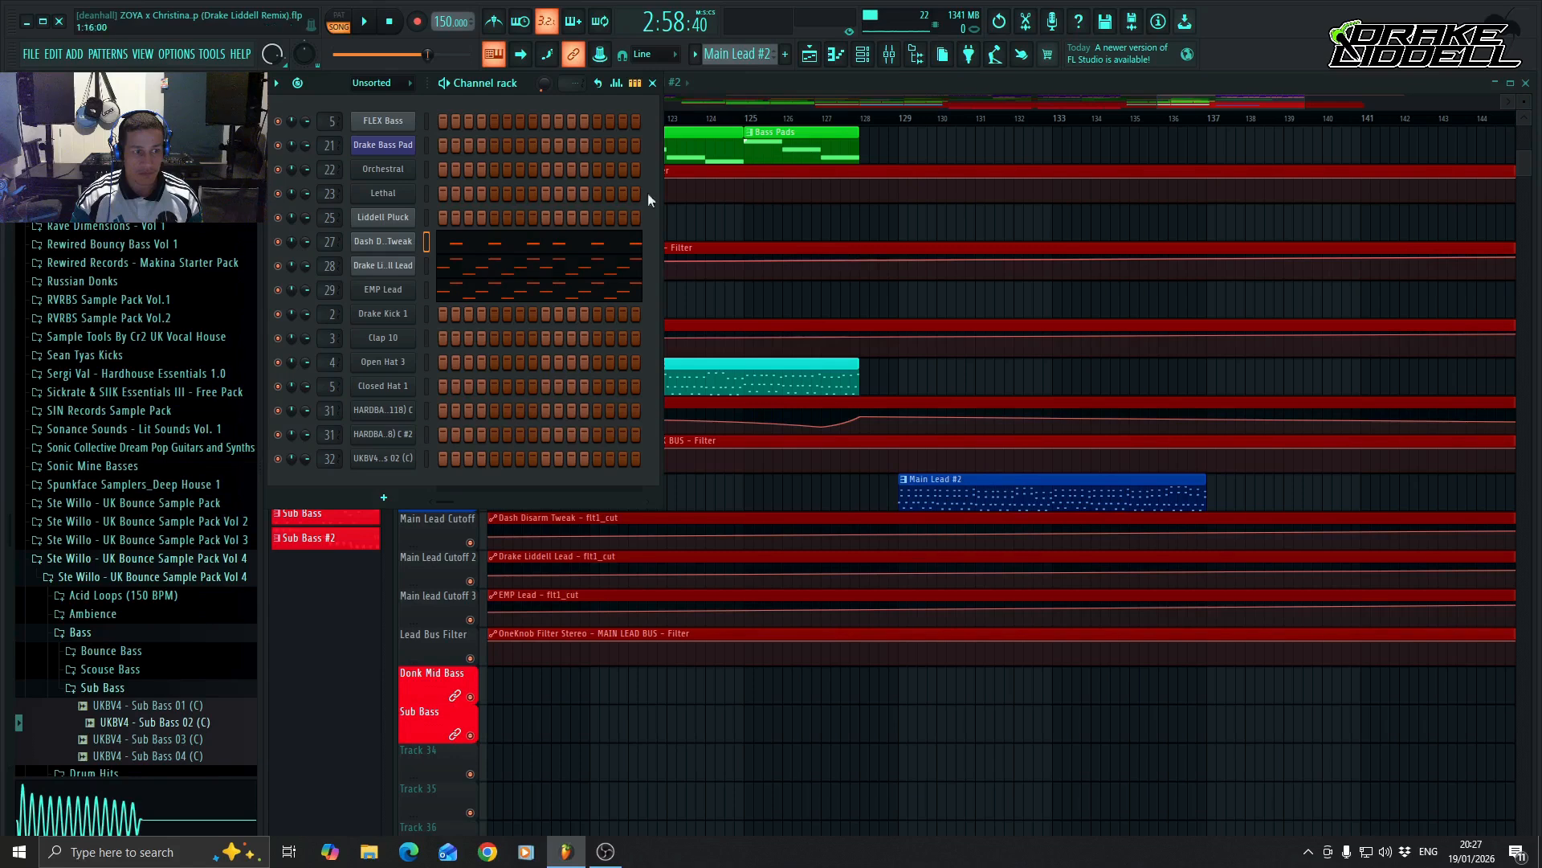
{"action": "left_click", "coordinate": [486, 272]}
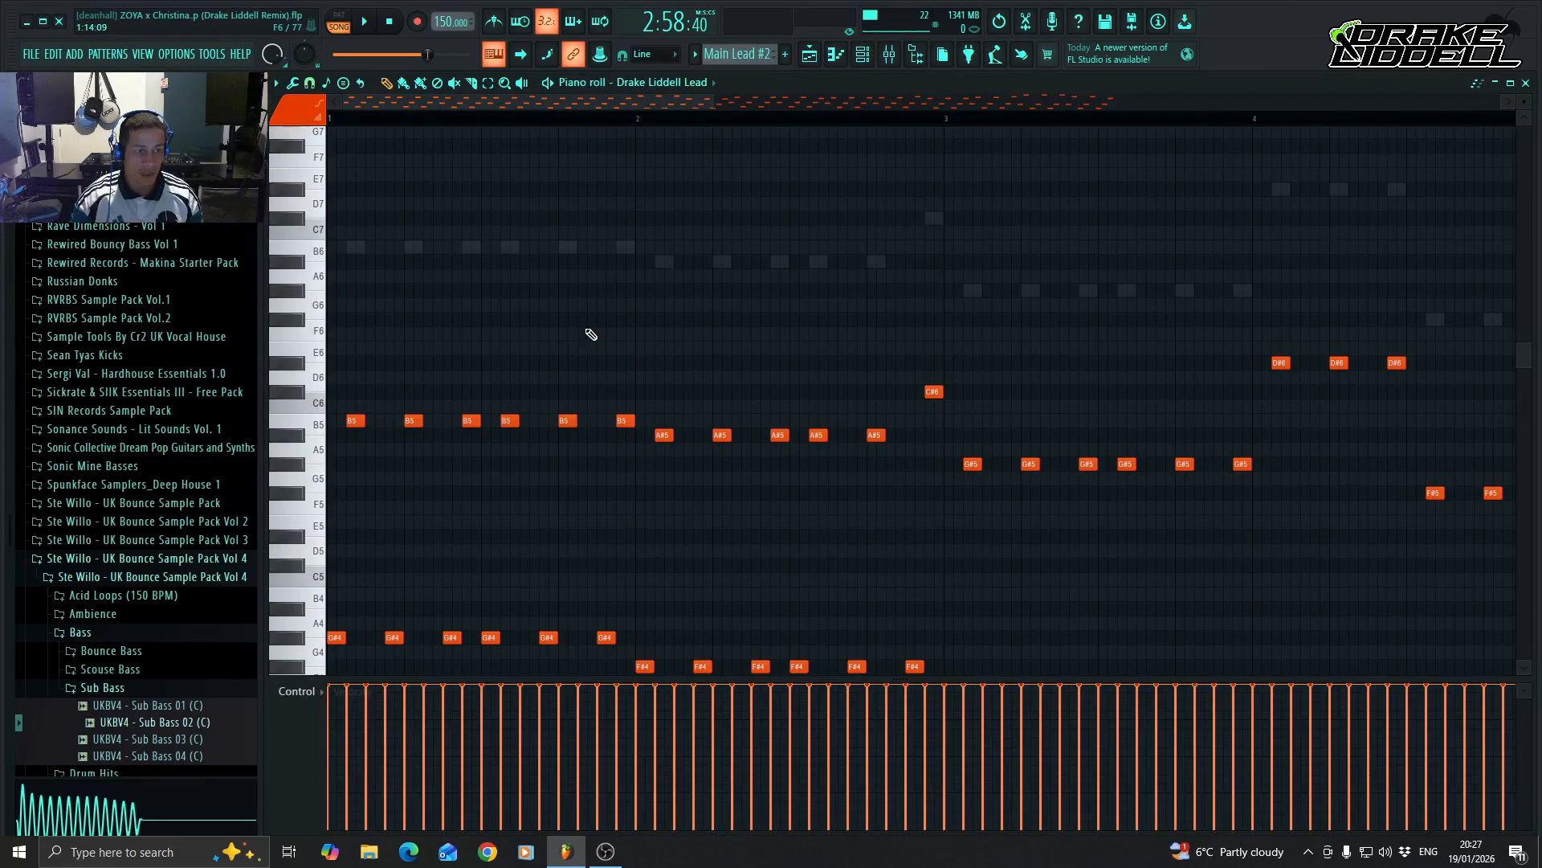
{"action": "key", "text": "Delete"}
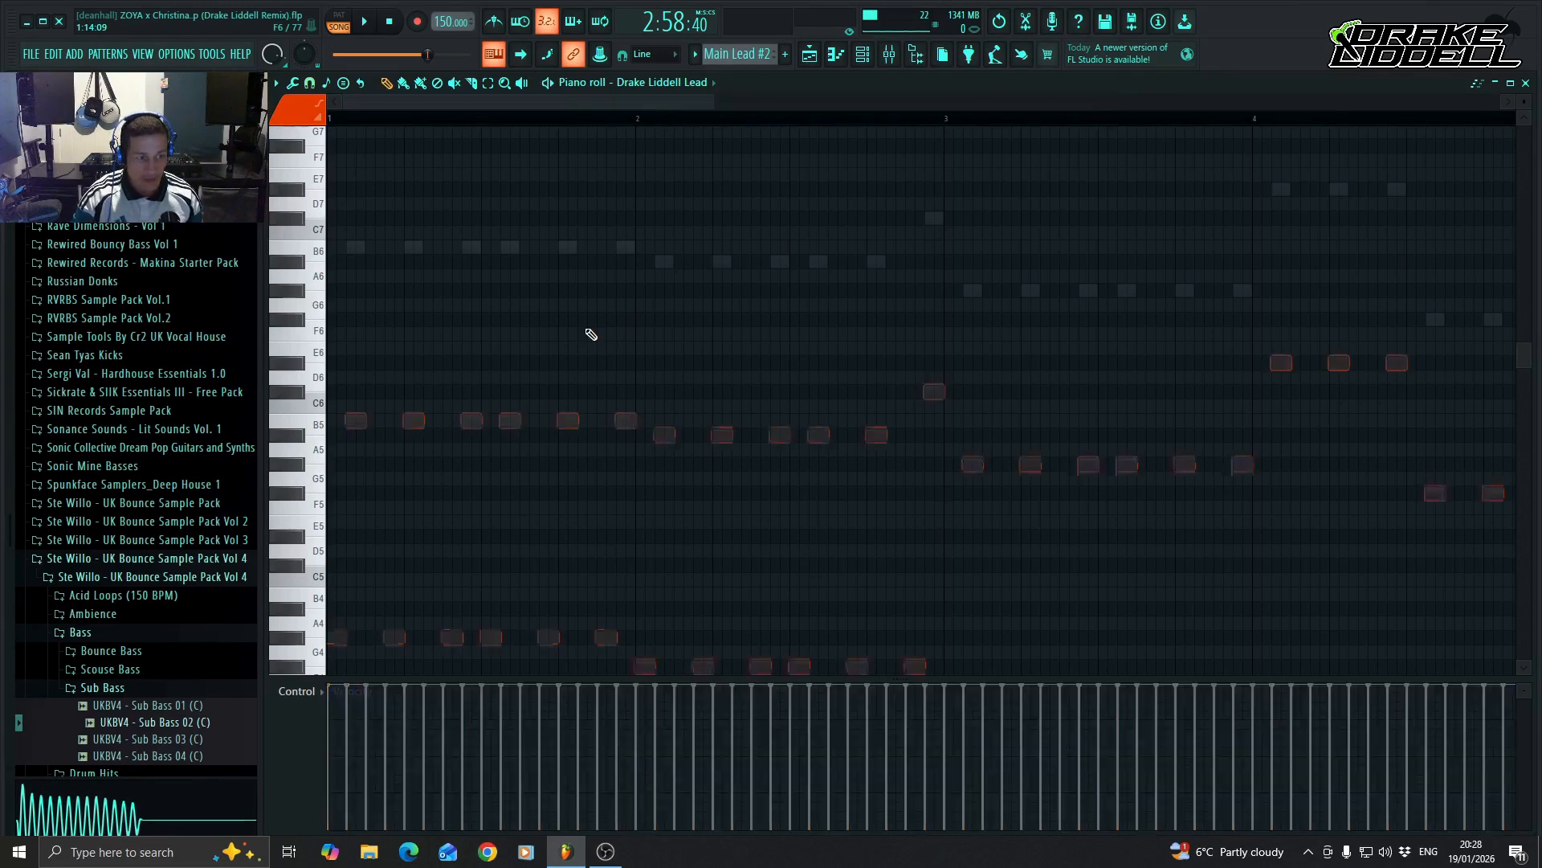
{"action": "key", "text": "ctrl+v"}
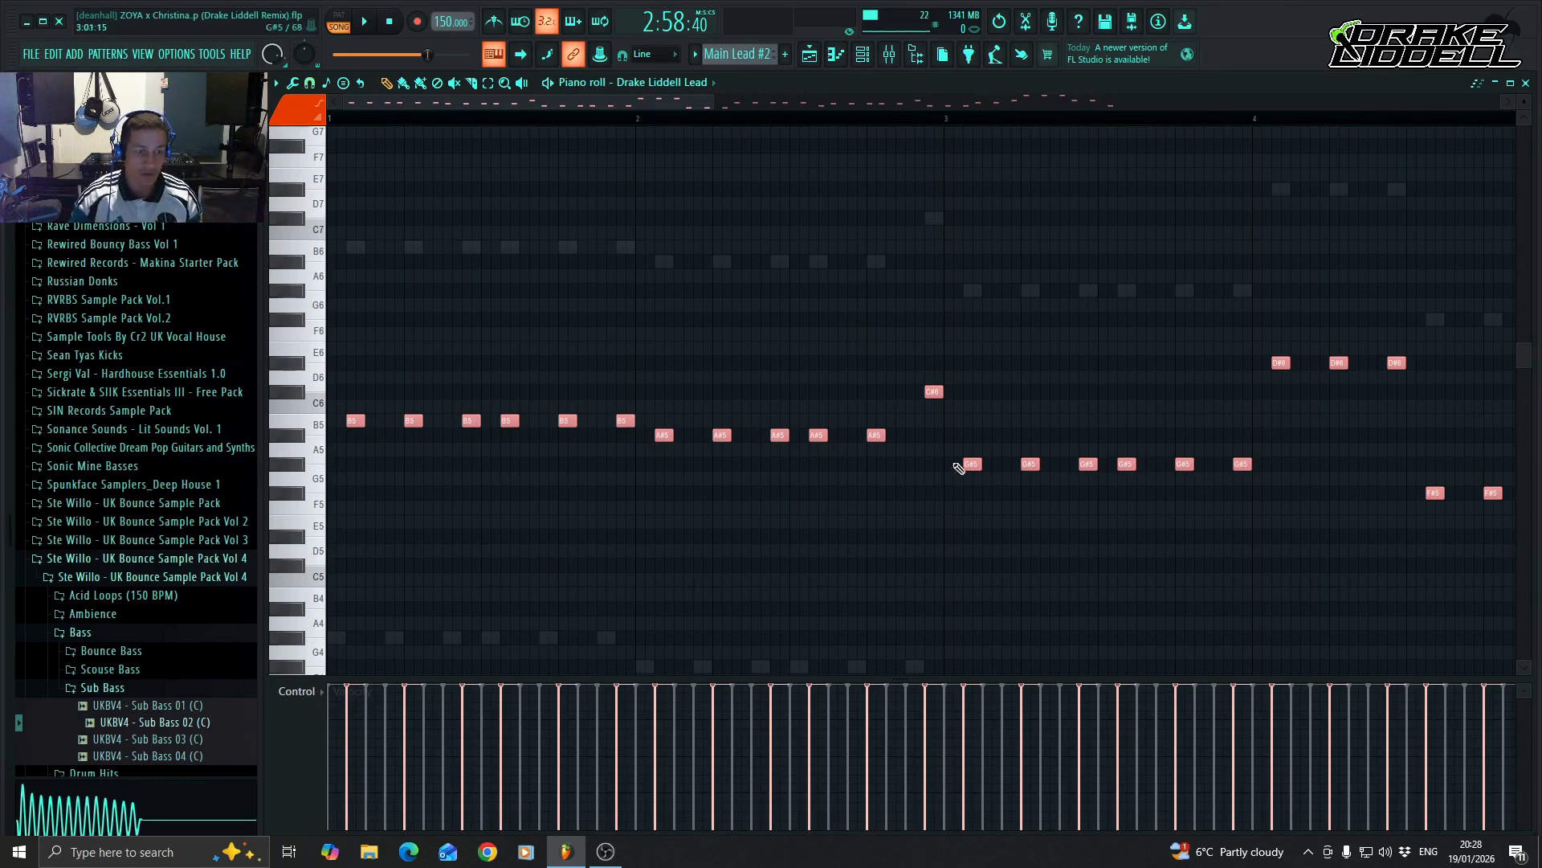
Replace the EMP Lead notes in the Main Lead #2 pattern with the copied pluck melody and return to the Playlist.
{"action": "left_click", "coordinate": [863, 58]}
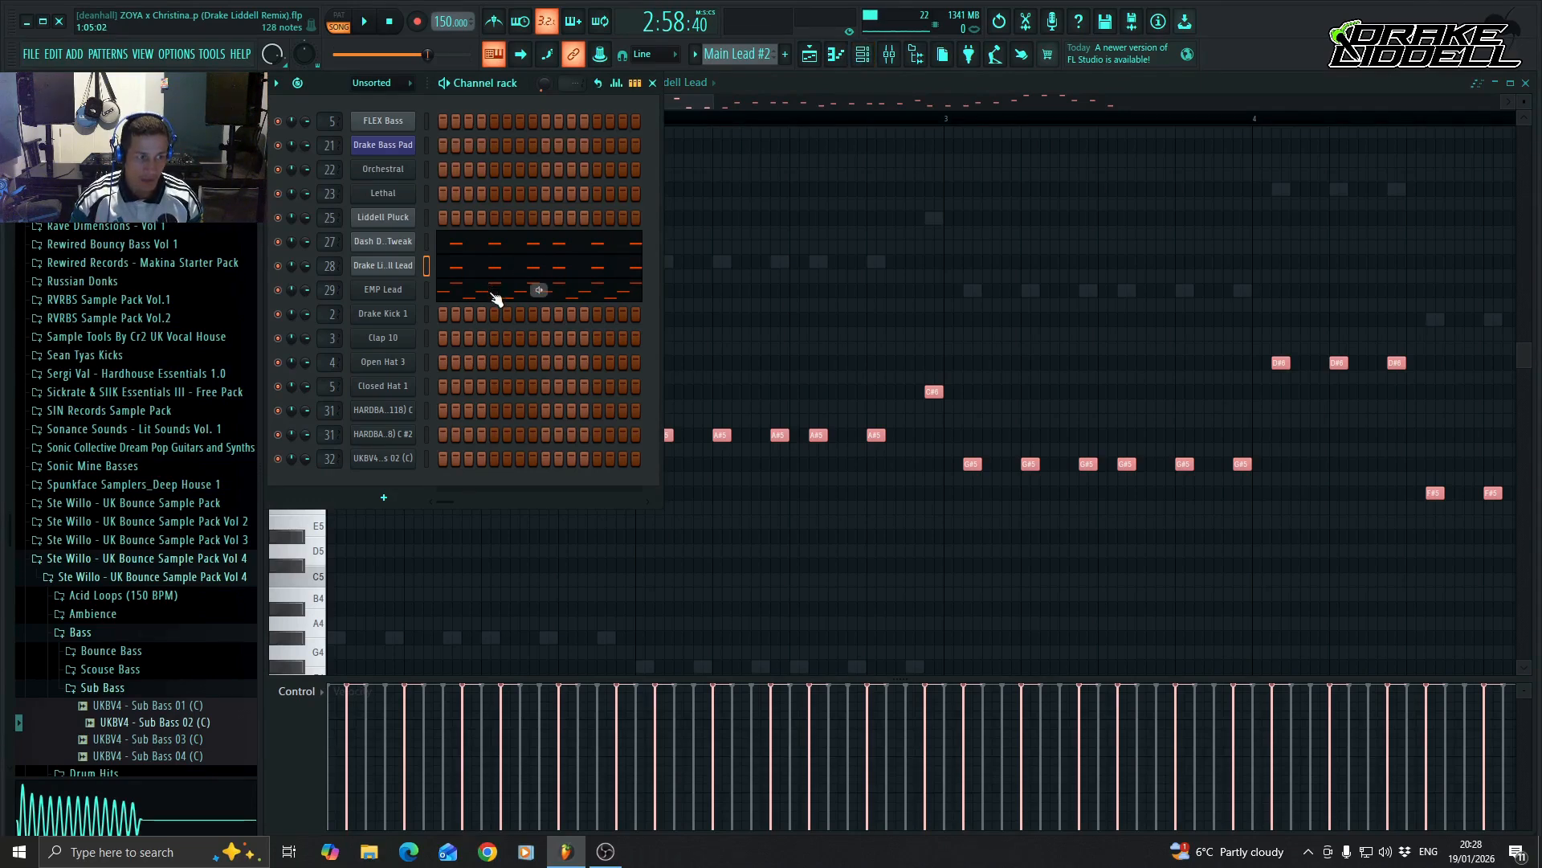
{"action": "left_click", "coordinate": [496, 299]}
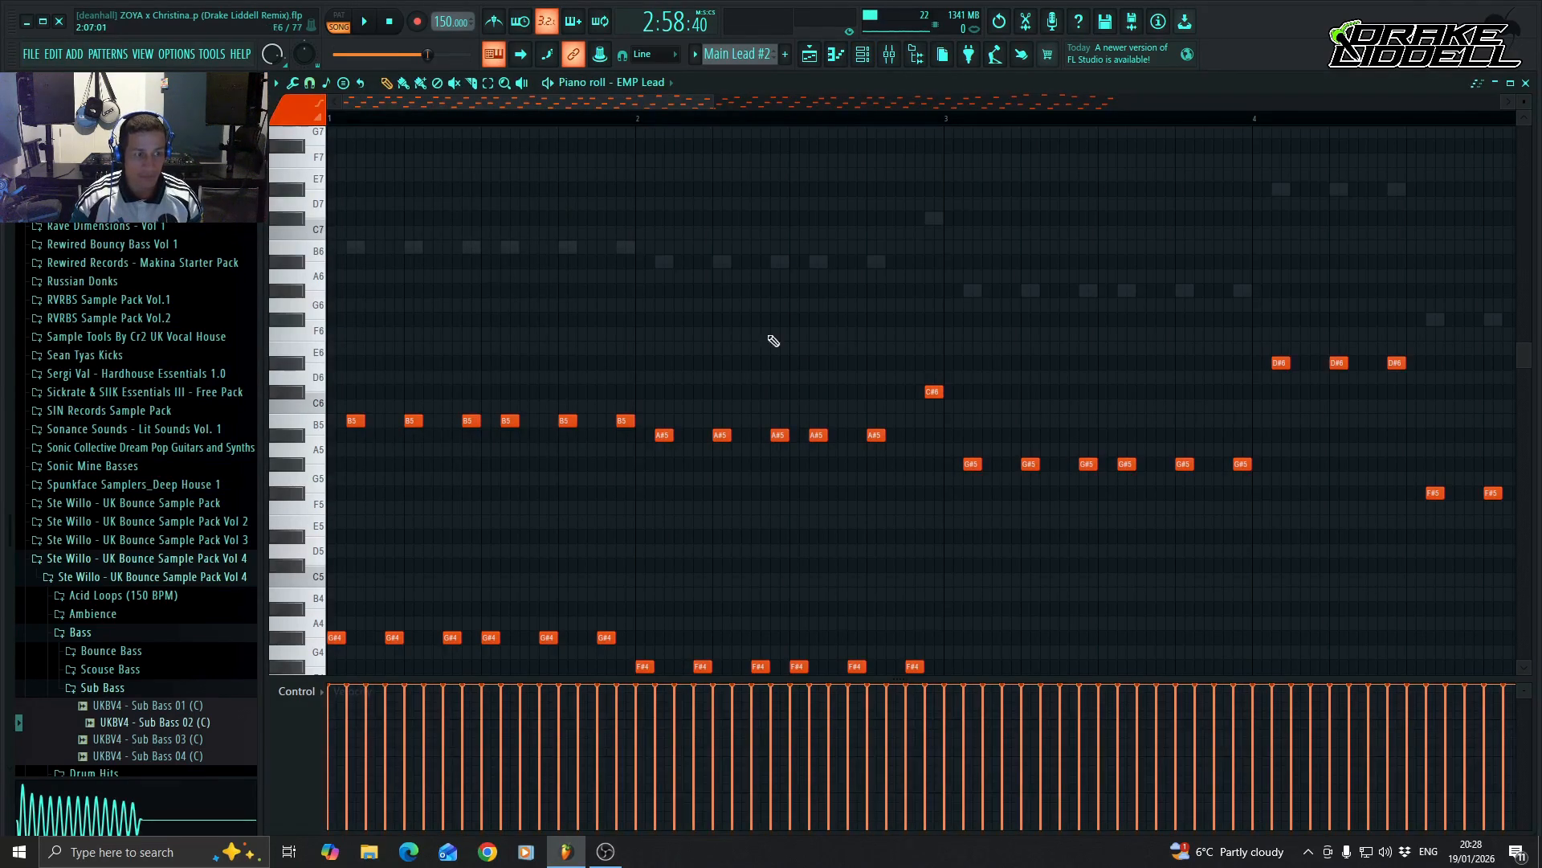
{"action": "scroll", "coordinate": [783, 349], "scroll_direction": "down", "scroll_amount": 3}
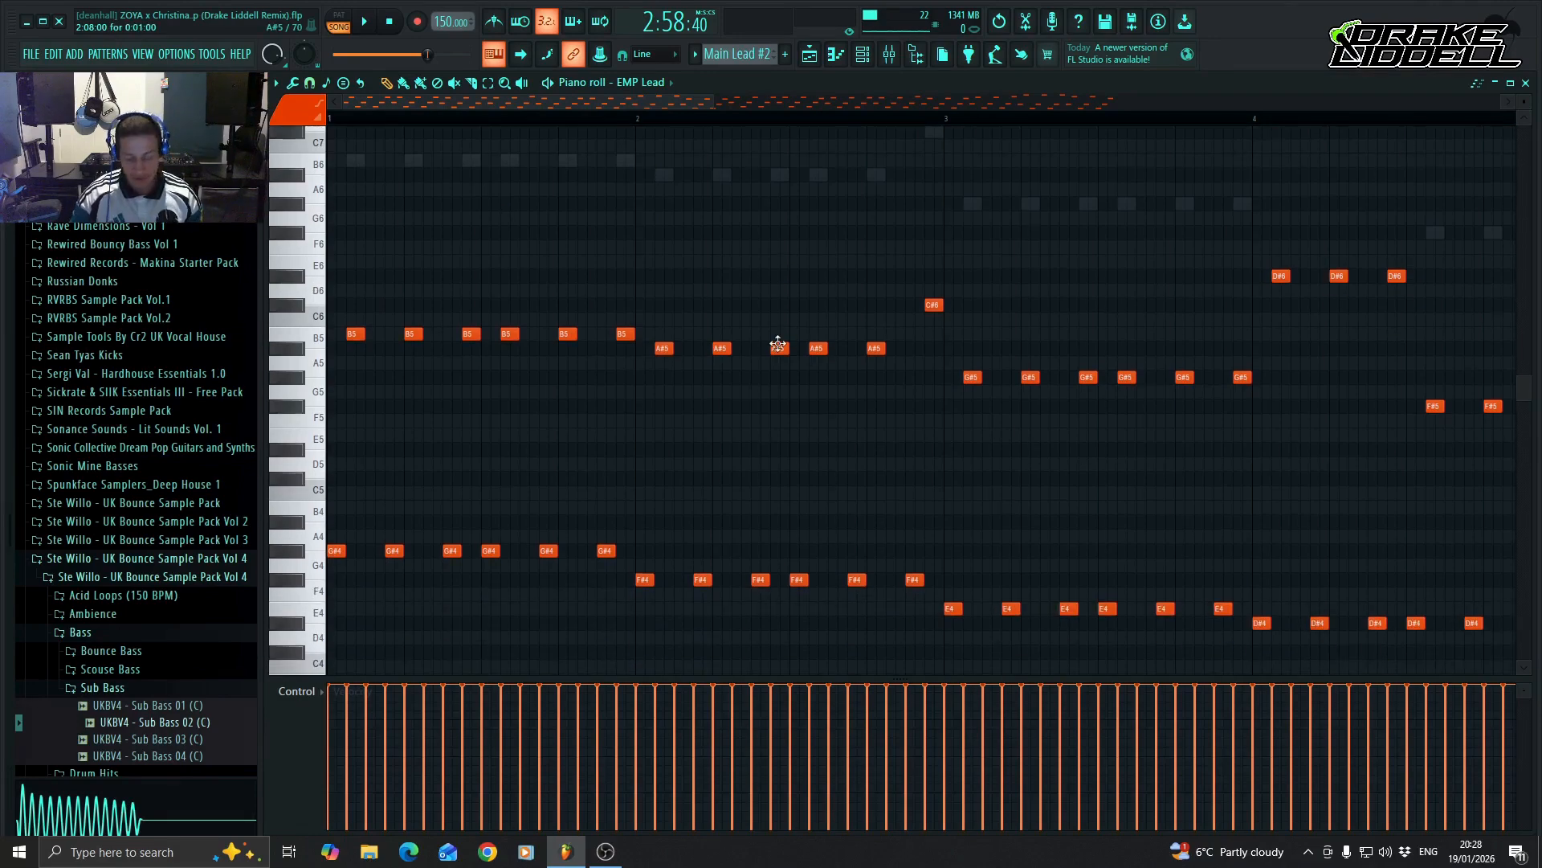
{"action": "key", "text": "ctrl+x"}
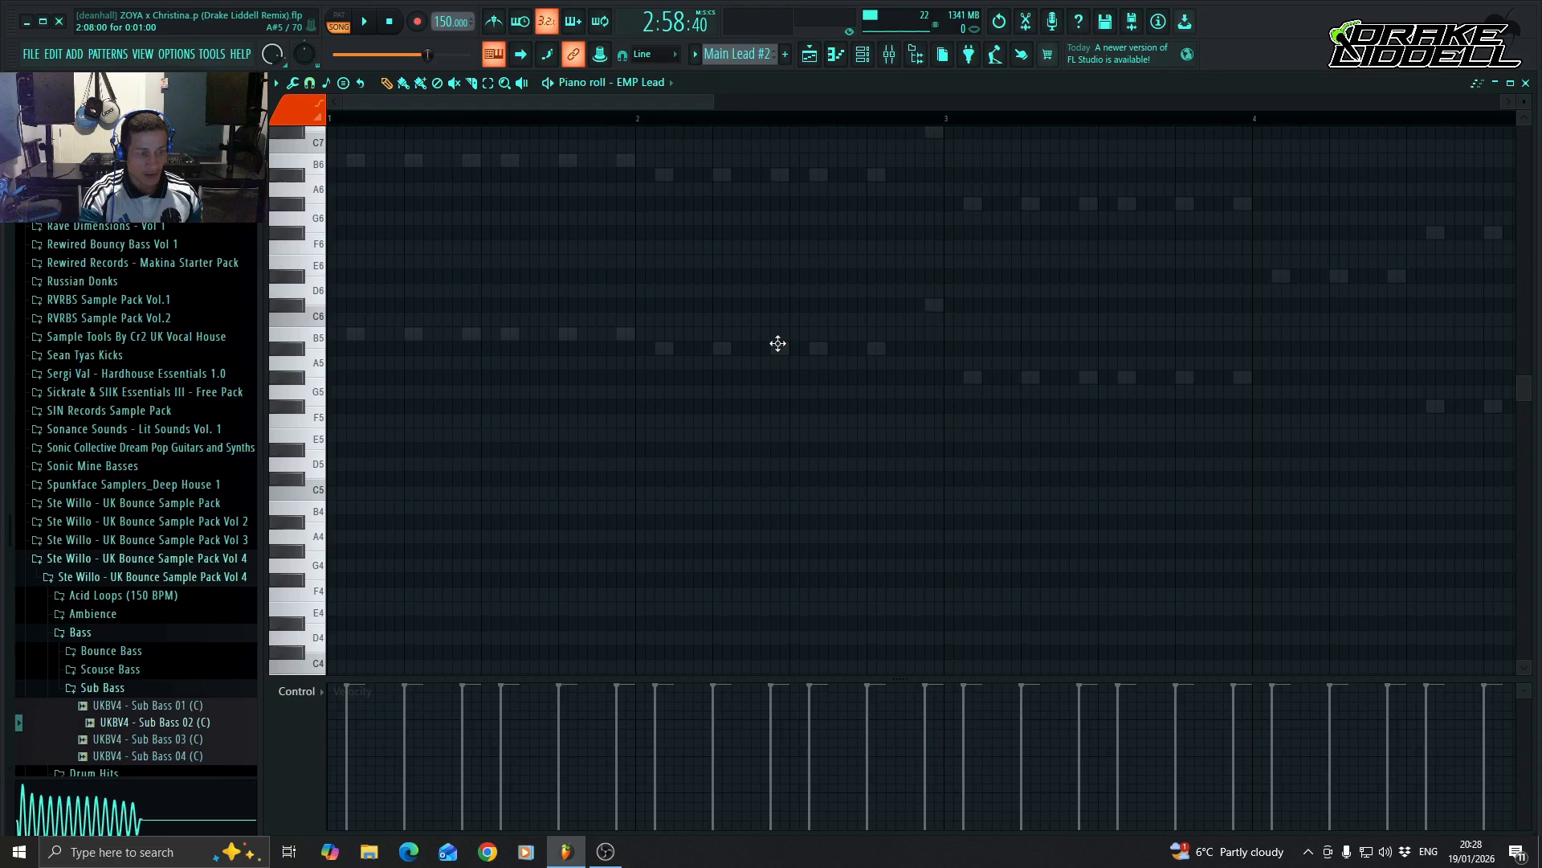
{"action": "key", "text": "ctrl+v"}
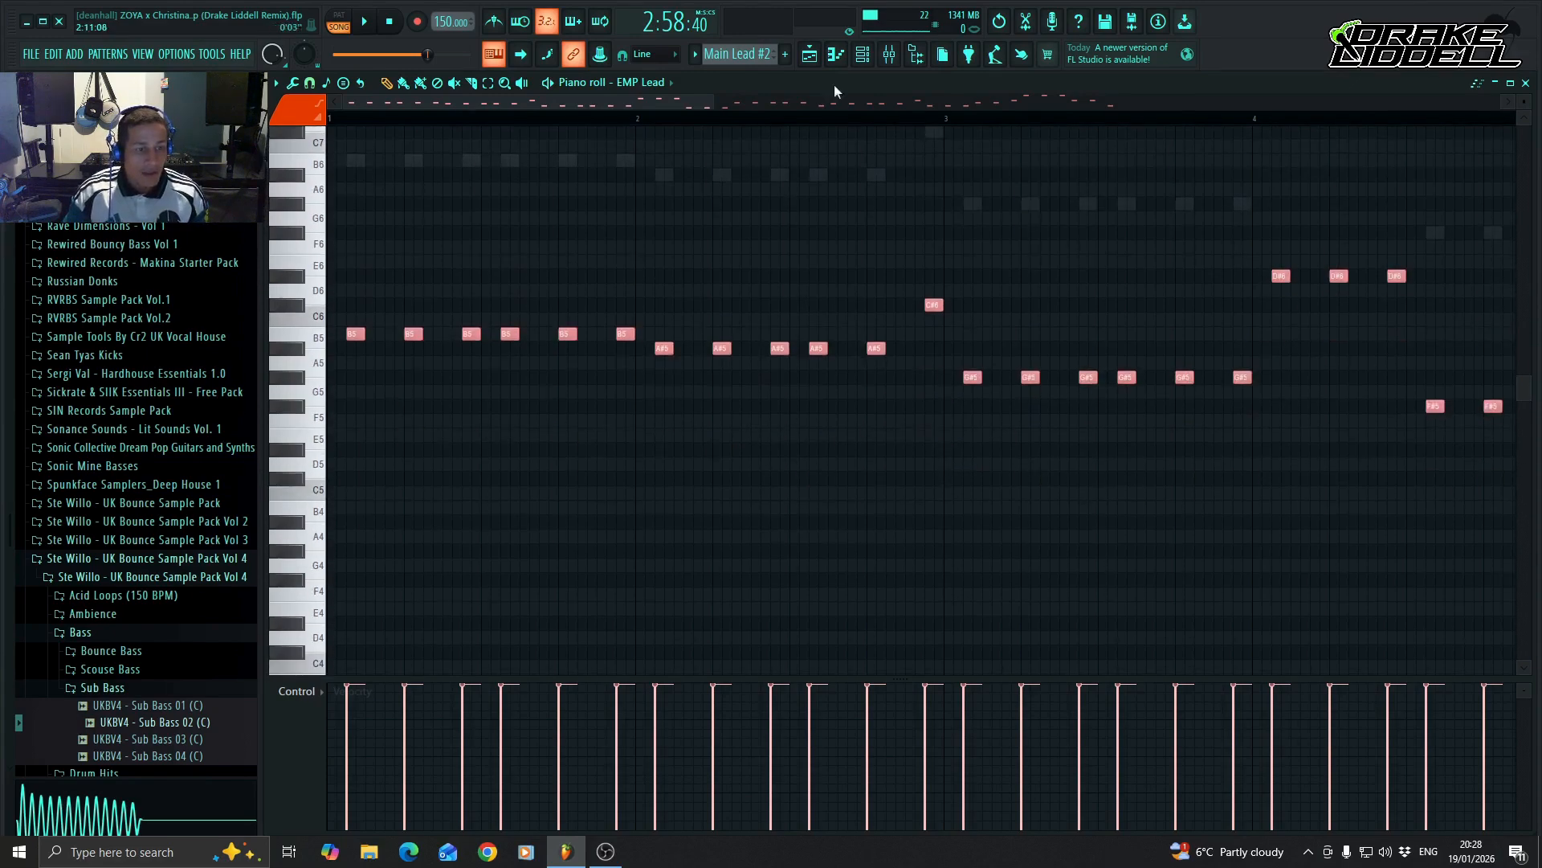
{"action": "left_click", "coordinate": [835, 54]}
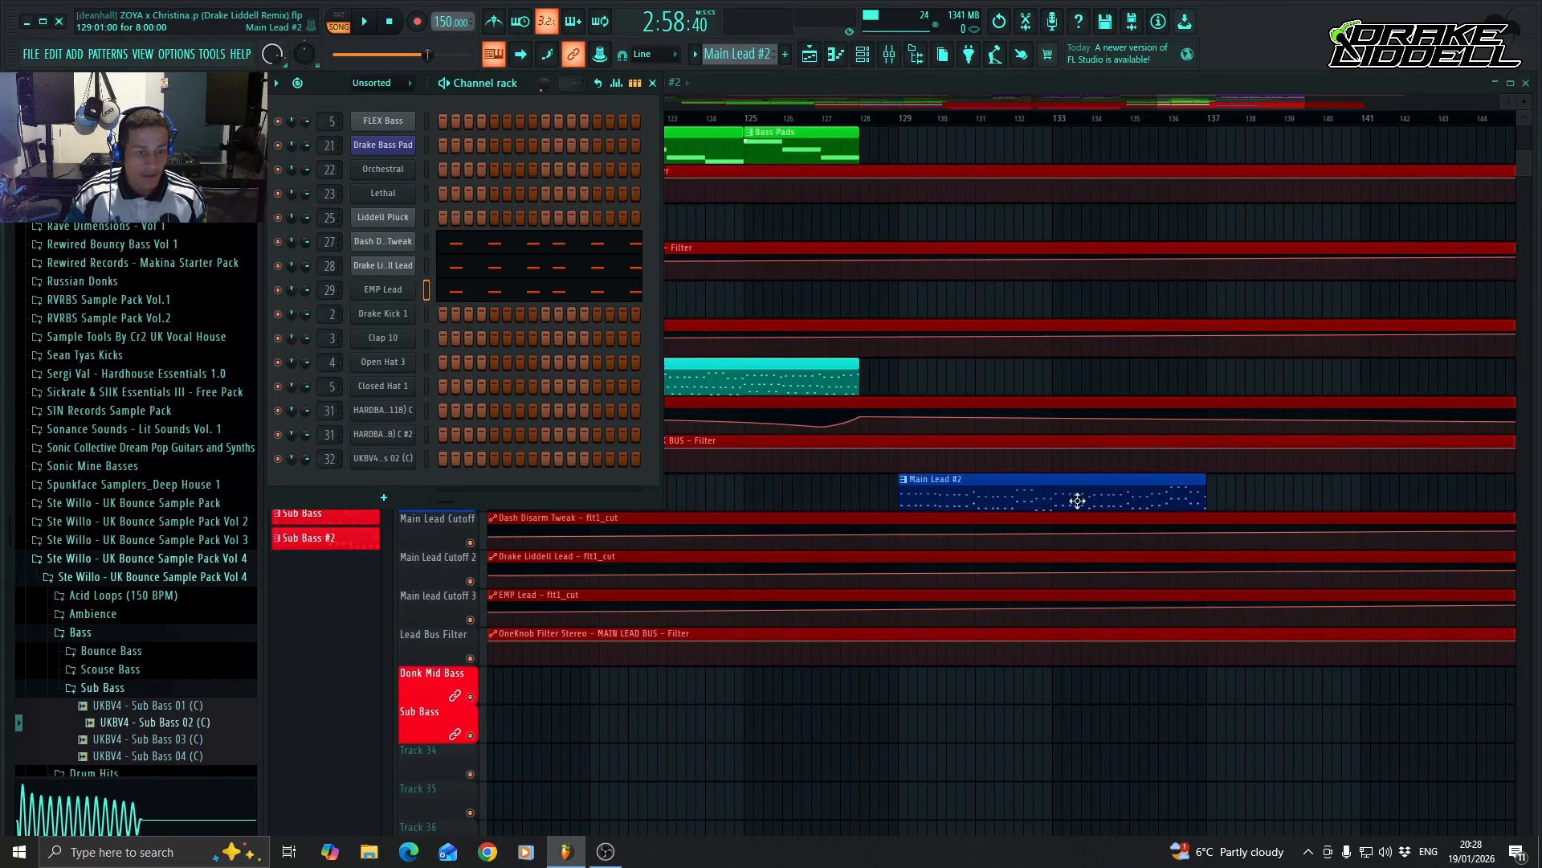
{"action": "key", "text": "F6"}
Fill the Donk Mid Bass track with Donk Mid Bass #2 clips from bar 129 to bar 145.
{"action": "scroll", "coordinate": [924, 470], "scroll_direction": "up", "scroll_amount": 2}
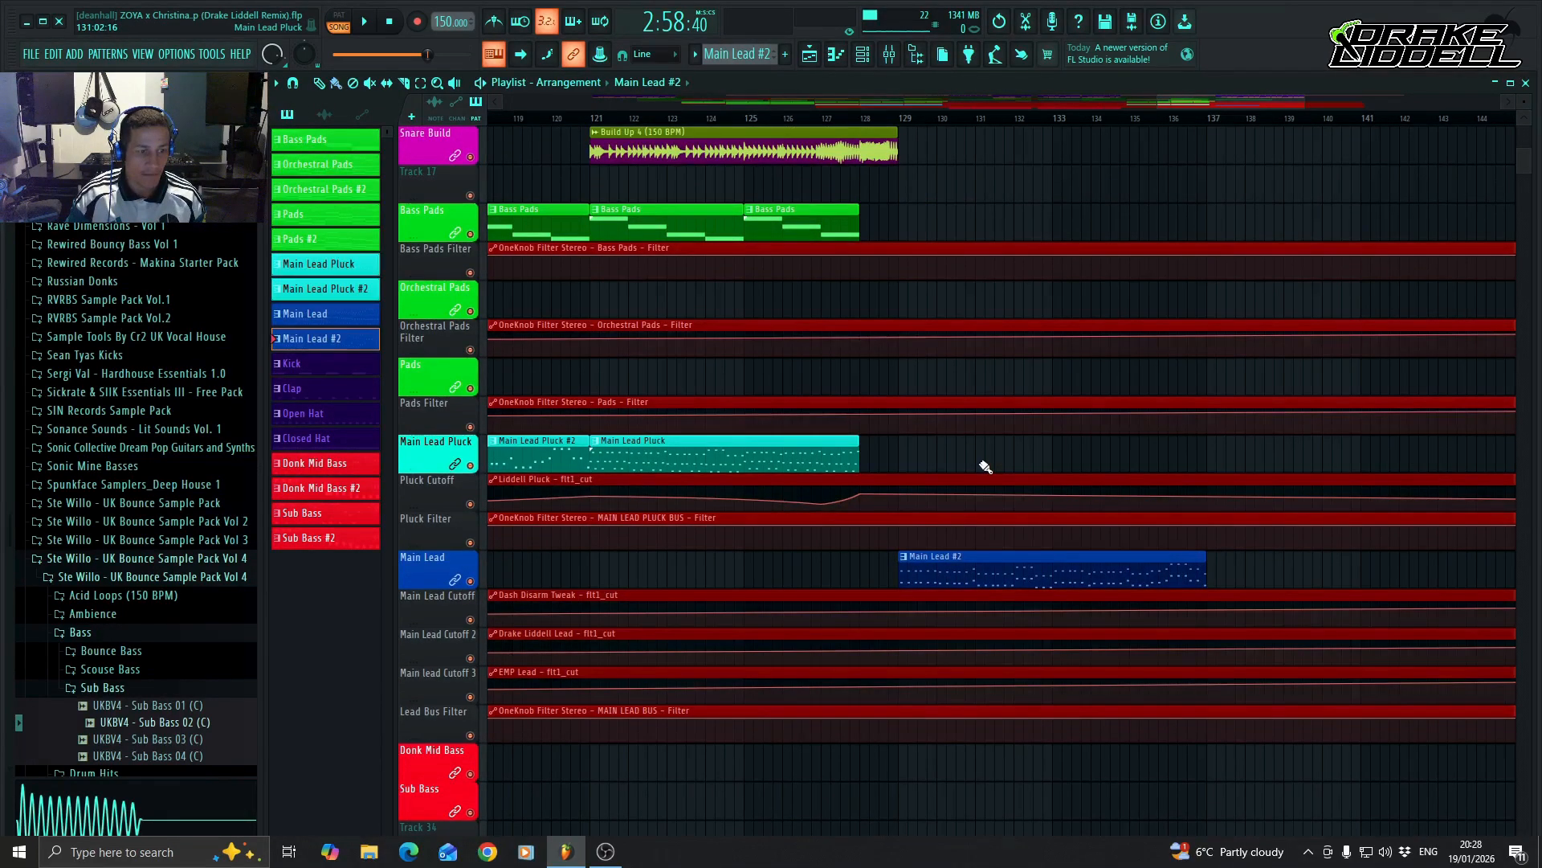
{"action": "scroll", "coordinate": [984, 464], "scroll_direction": "up", "scroll_amount": 5}
{"action": "scroll", "coordinate": [985, 466], "scroll_direction": "down", "scroll_amount": 12}
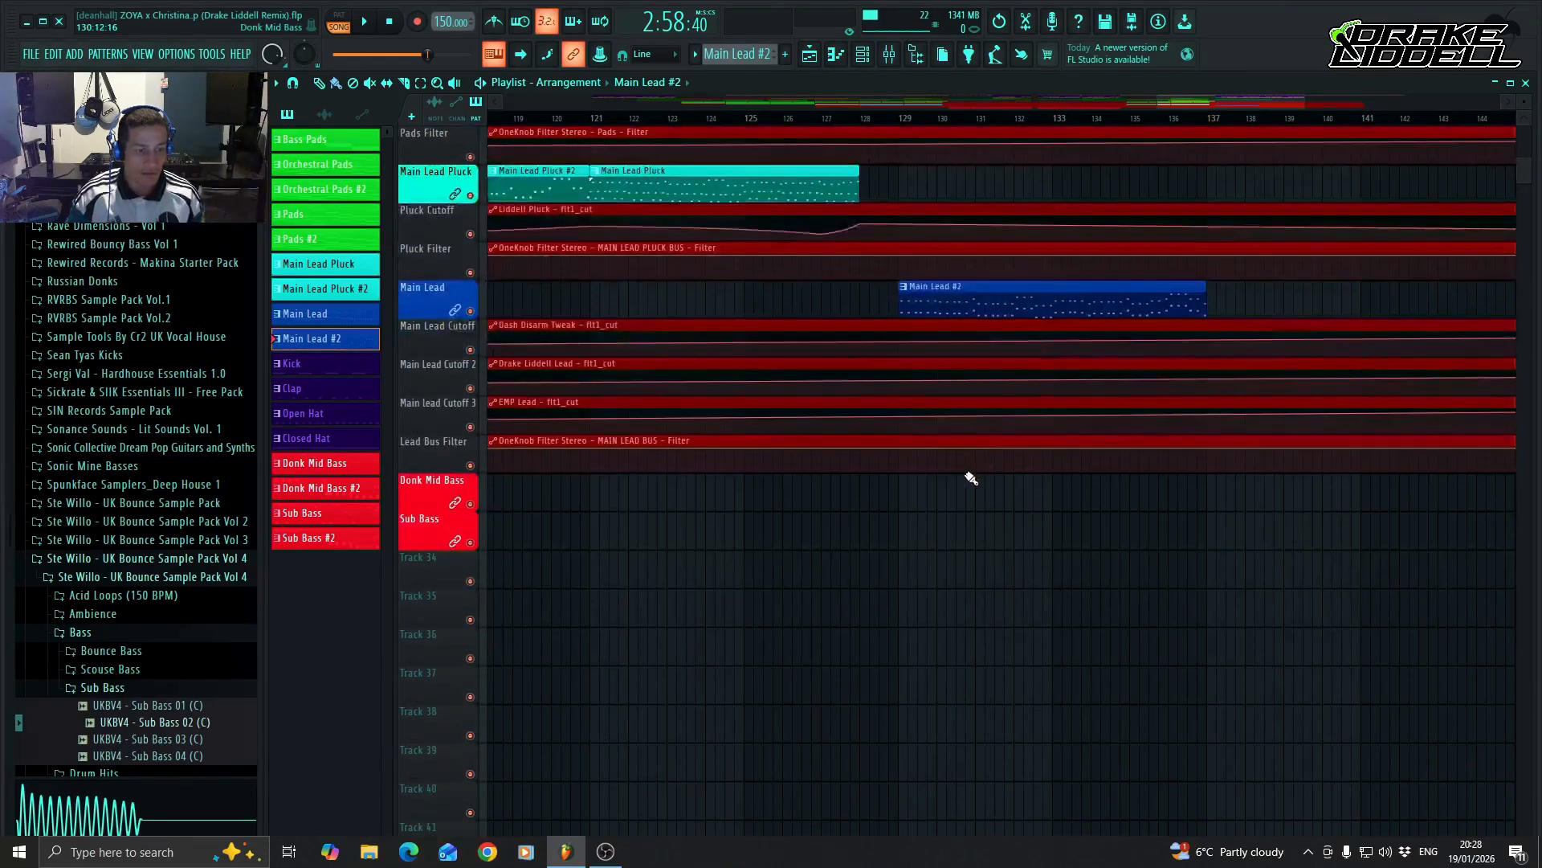
{"action": "left_click", "coordinate": [903, 514]}
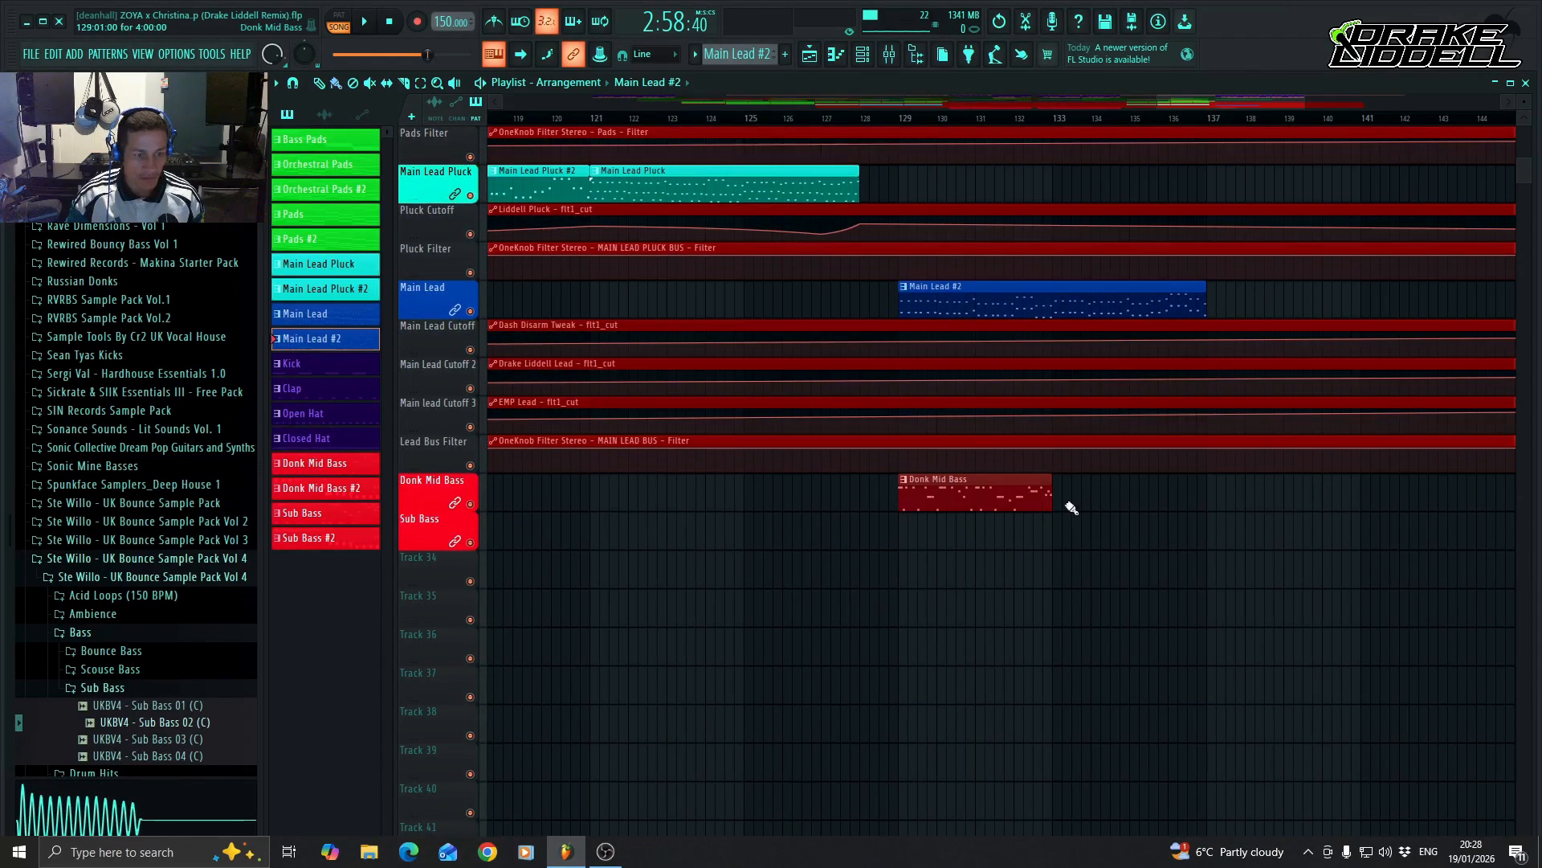
{"action": "right_click", "coordinate": [1012, 503]}
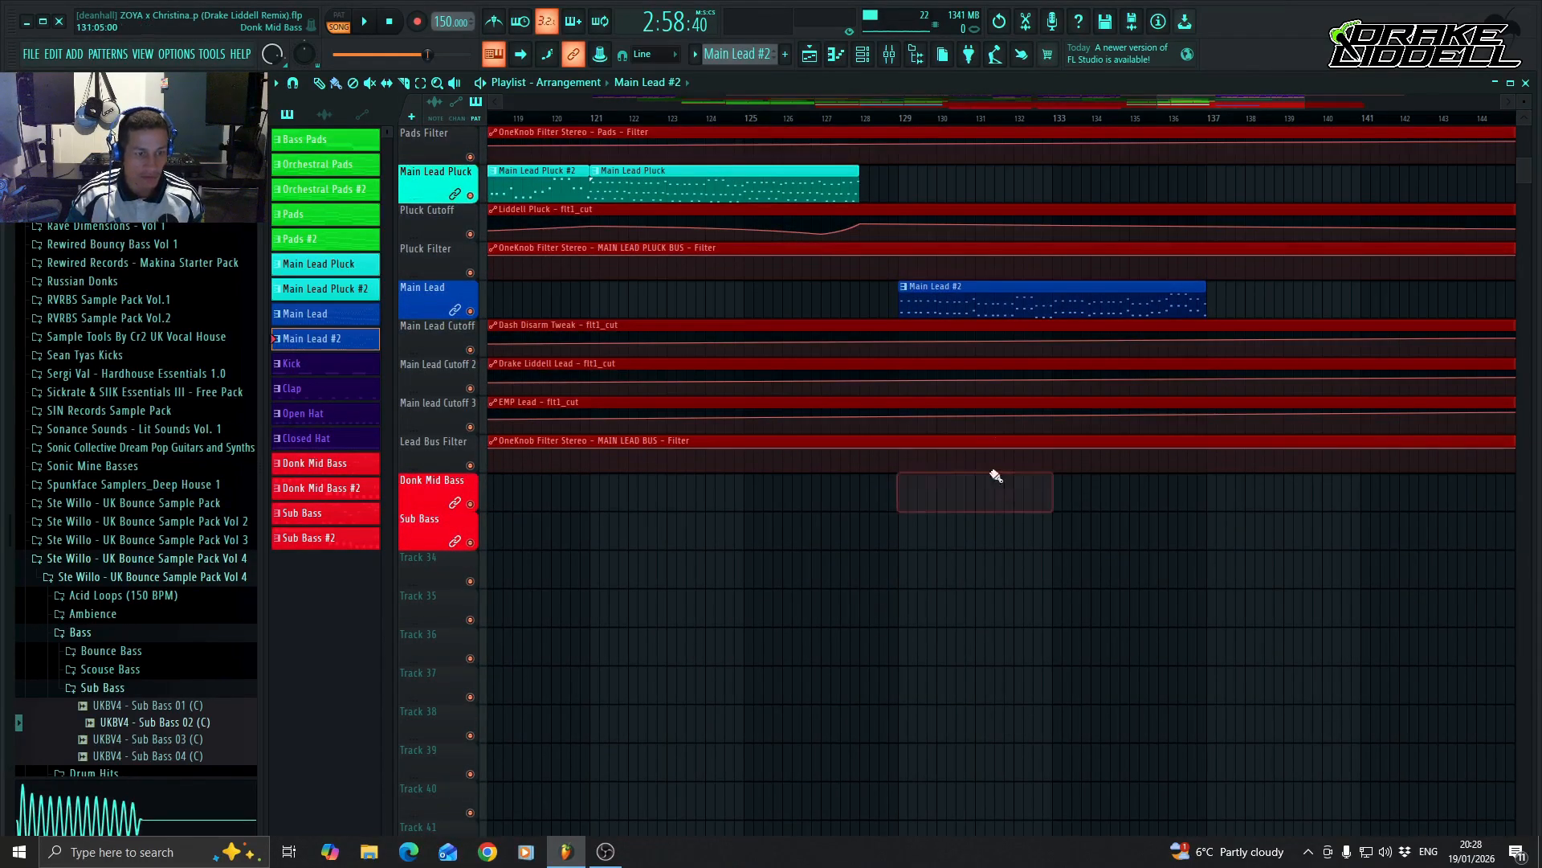
{"action": "left_click", "coordinate": [351, 482]}
{"action": "left_click_drag", "start_coordinate": [902, 504], "coordinate": [1209, 506]}
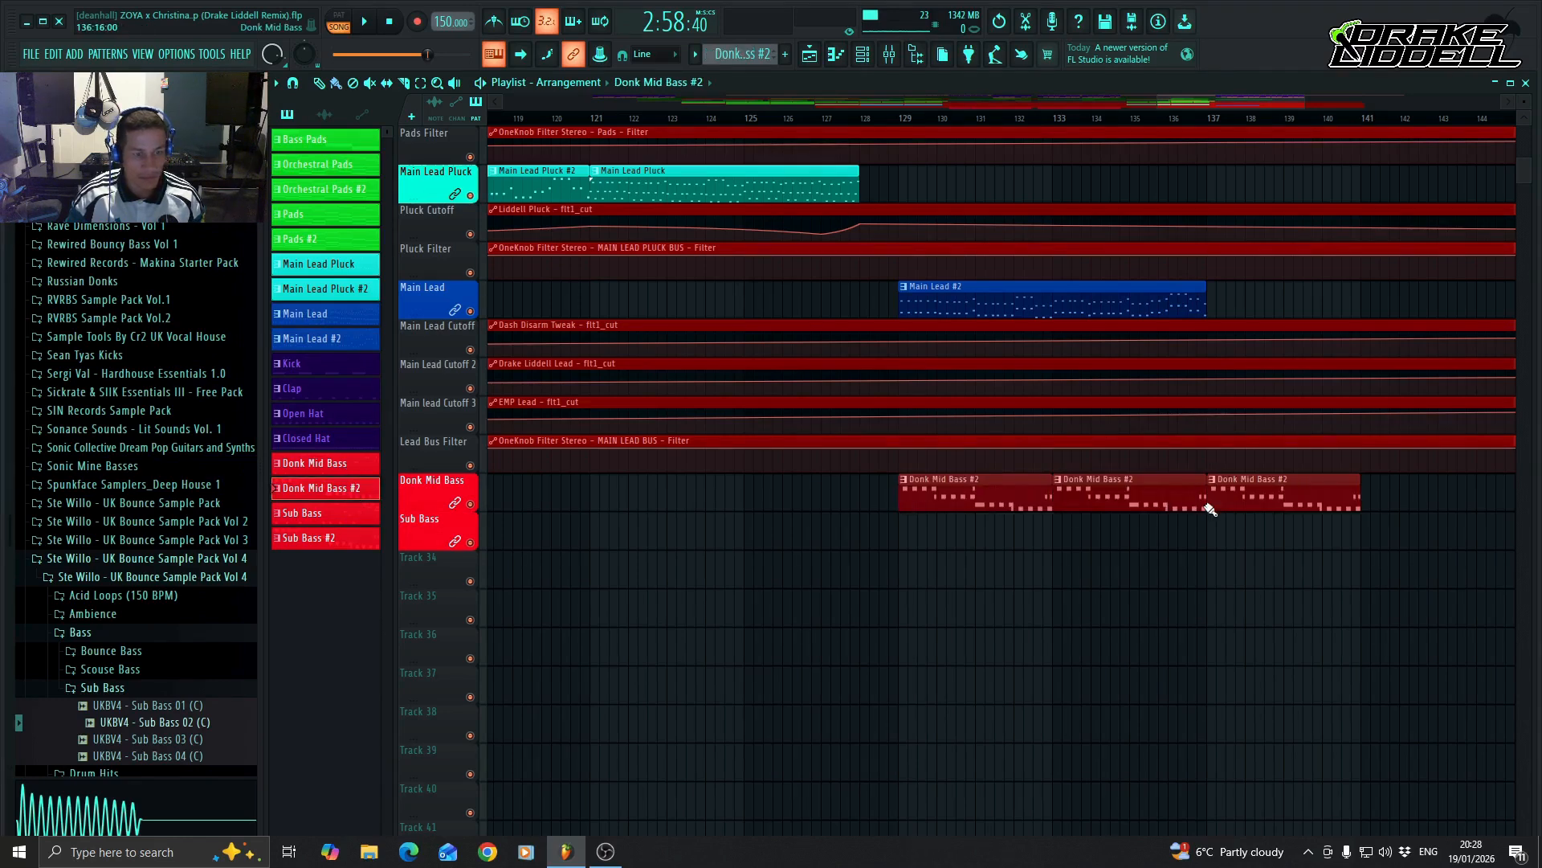
{"action": "left_click", "coordinate": [1369, 506]}
Repeat the Main Lead #2 clip at bar 137 and fill the Sub Bass track with Sub Bass #2 clips from bar 129 to 145.
{"action": "left_click", "coordinate": [1197, 303]}
{"action": "left_click", "coordinate": [1215, 310]}
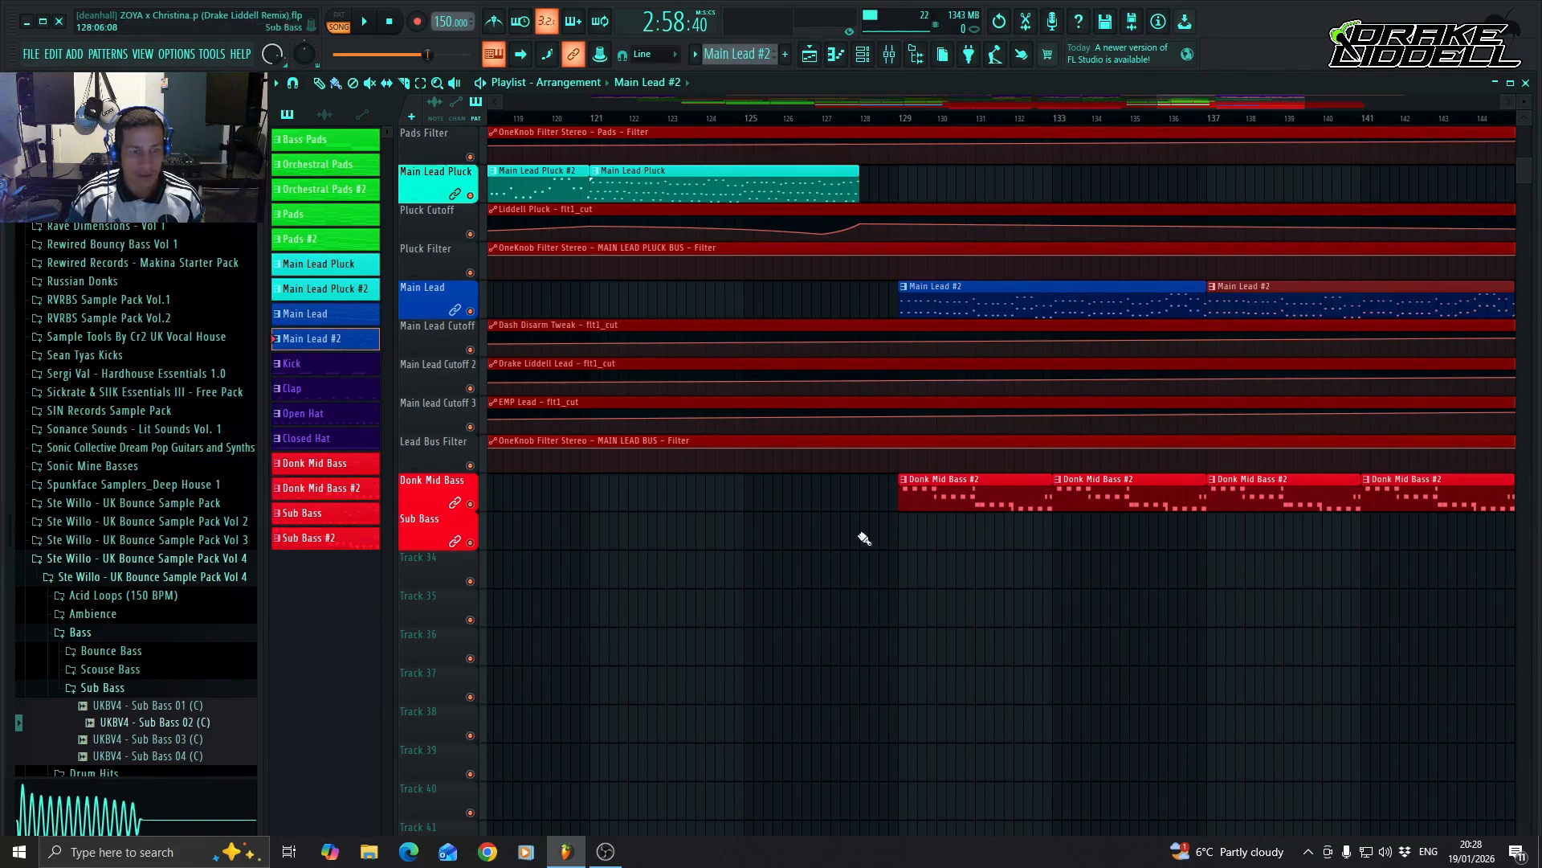
{"action": "left_click", "coordinate": [337, 538]}
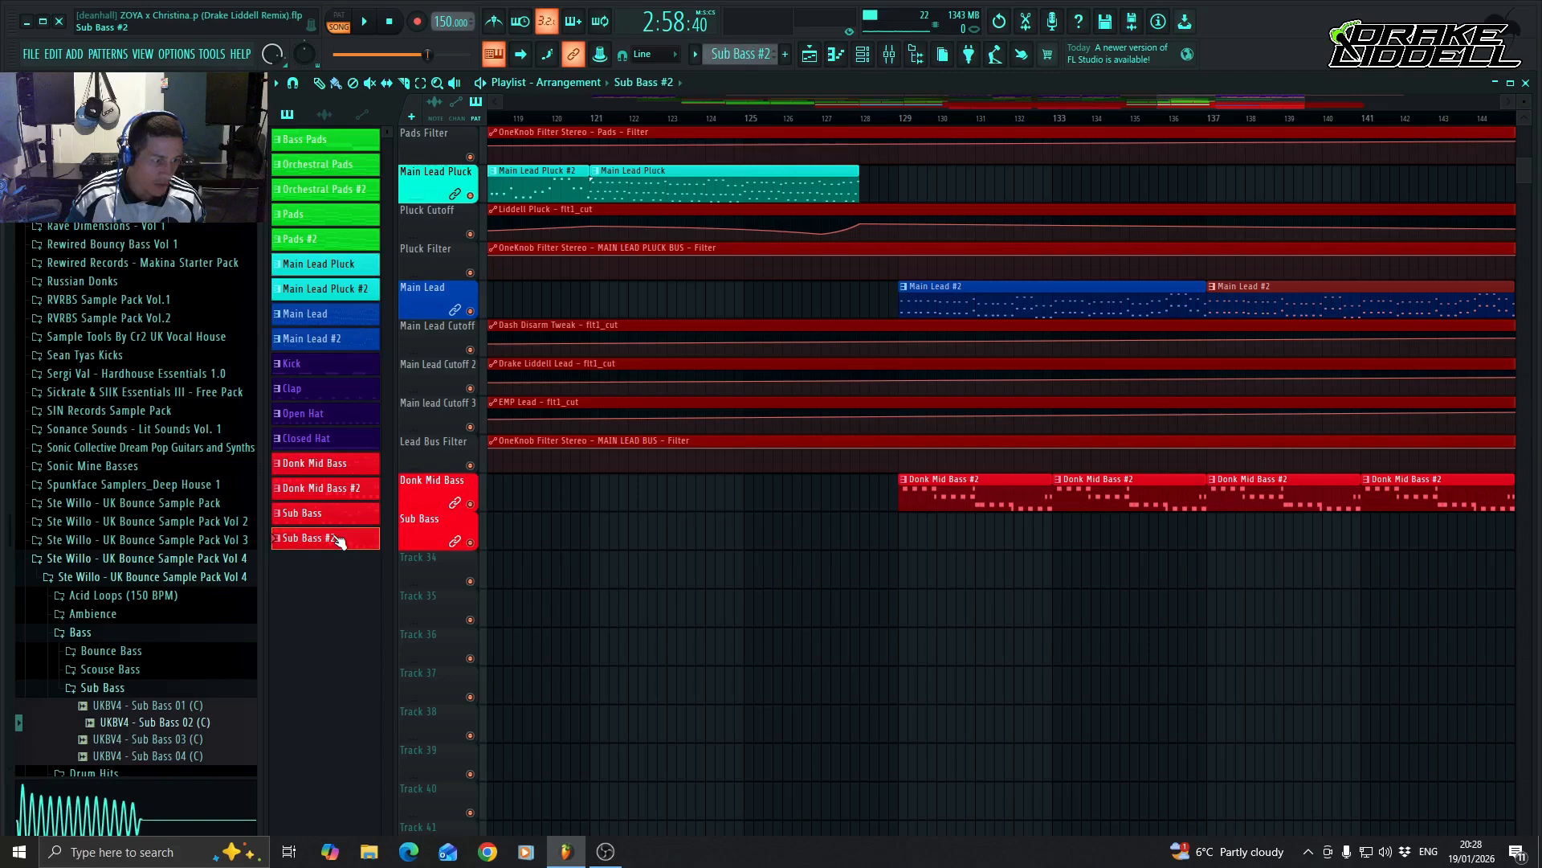
{"action": "mouse_move", "coordinate": [902, 537]}
{"action": "left_mouse_down"}
{"action": "mouse_move", "coordinate": [1313, 554]}
{"action": "mouse_move", "coordinate": [1368, 522]}
{"action": "left_mouse_up"}
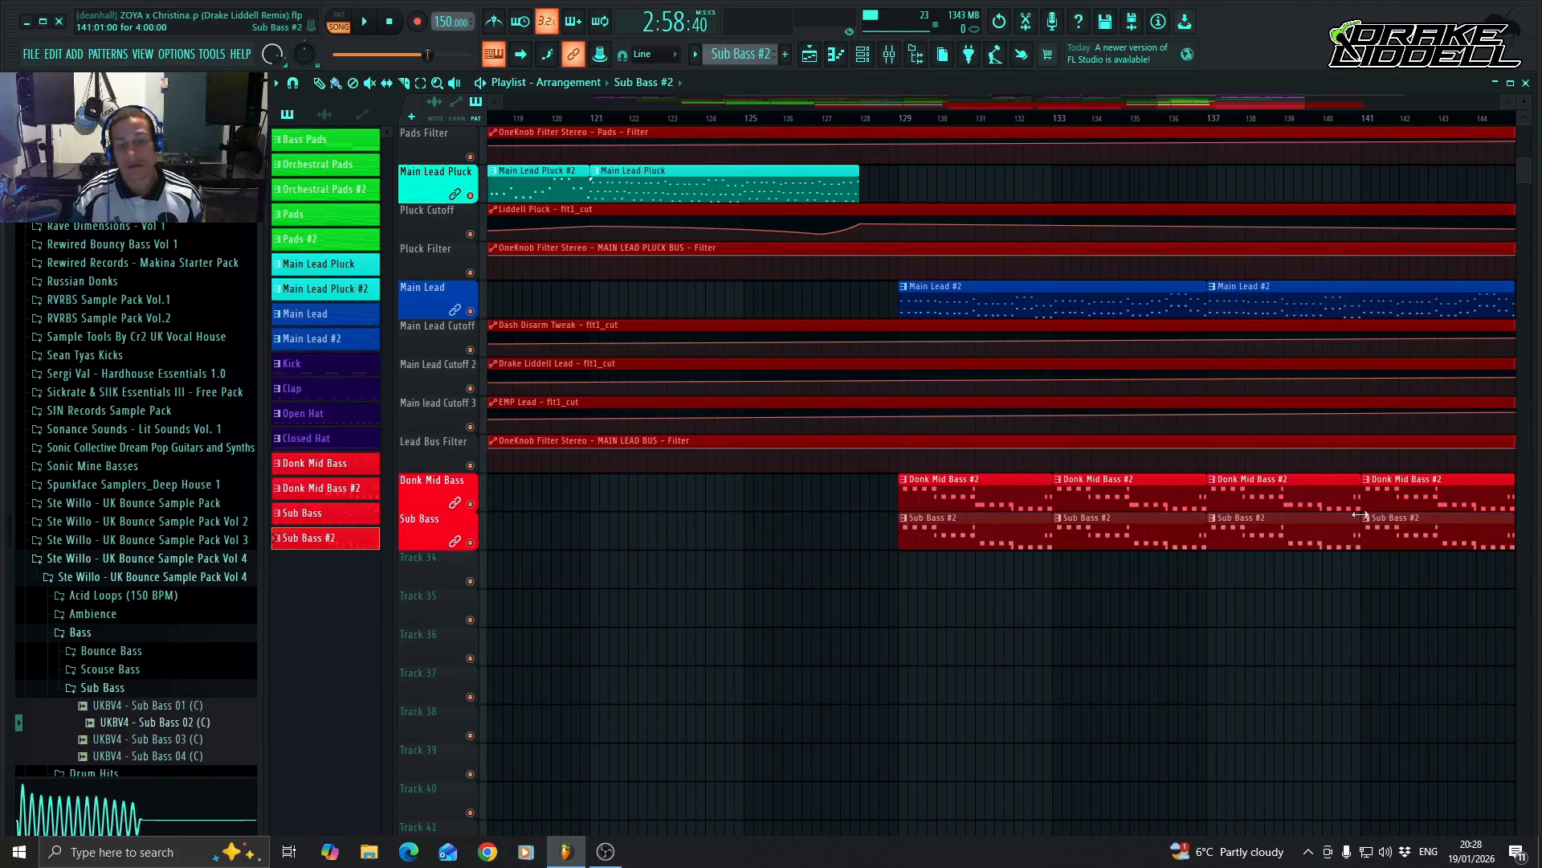
Review the arranged tracks across the bar 113–129 build-up and the bar 129–145 drop in the Playlist.
{"action": "scroll", "coordinate": [1223, 527], "scroll_direction": "up", "scroll_amount": 2}
{"action": "left_click_drag", "start_coordinate": [1229, 103], "coordinate": [1236, 104]}
{"action": "scroll", "coordinate": [1021, 610], "scroll_direction": "up", "scroll_amount": 6}
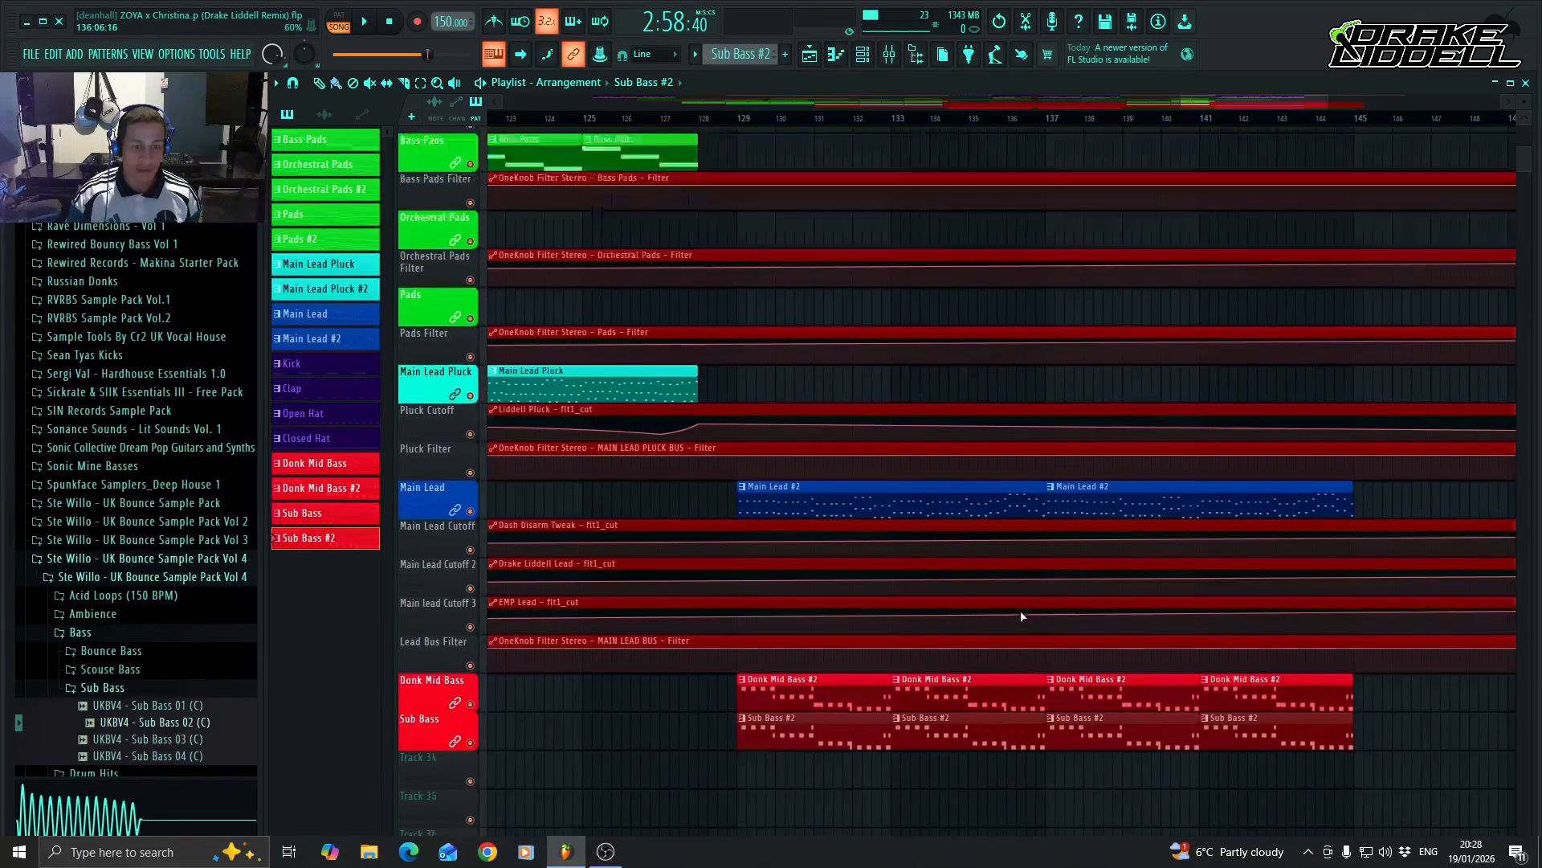
{"action": "scroll", "coordinate": [1021, 608], "scroll_direction": "down", "scroll_amount": 3}
{"action": "scroll", "coordinate": [1020, 608], "scroll_direction": "up", "scroll_amount": 2}
{"action": "scroll", "coordinate": [1020, 606], "scroll_direction": "down", "scroll_amount": 5}
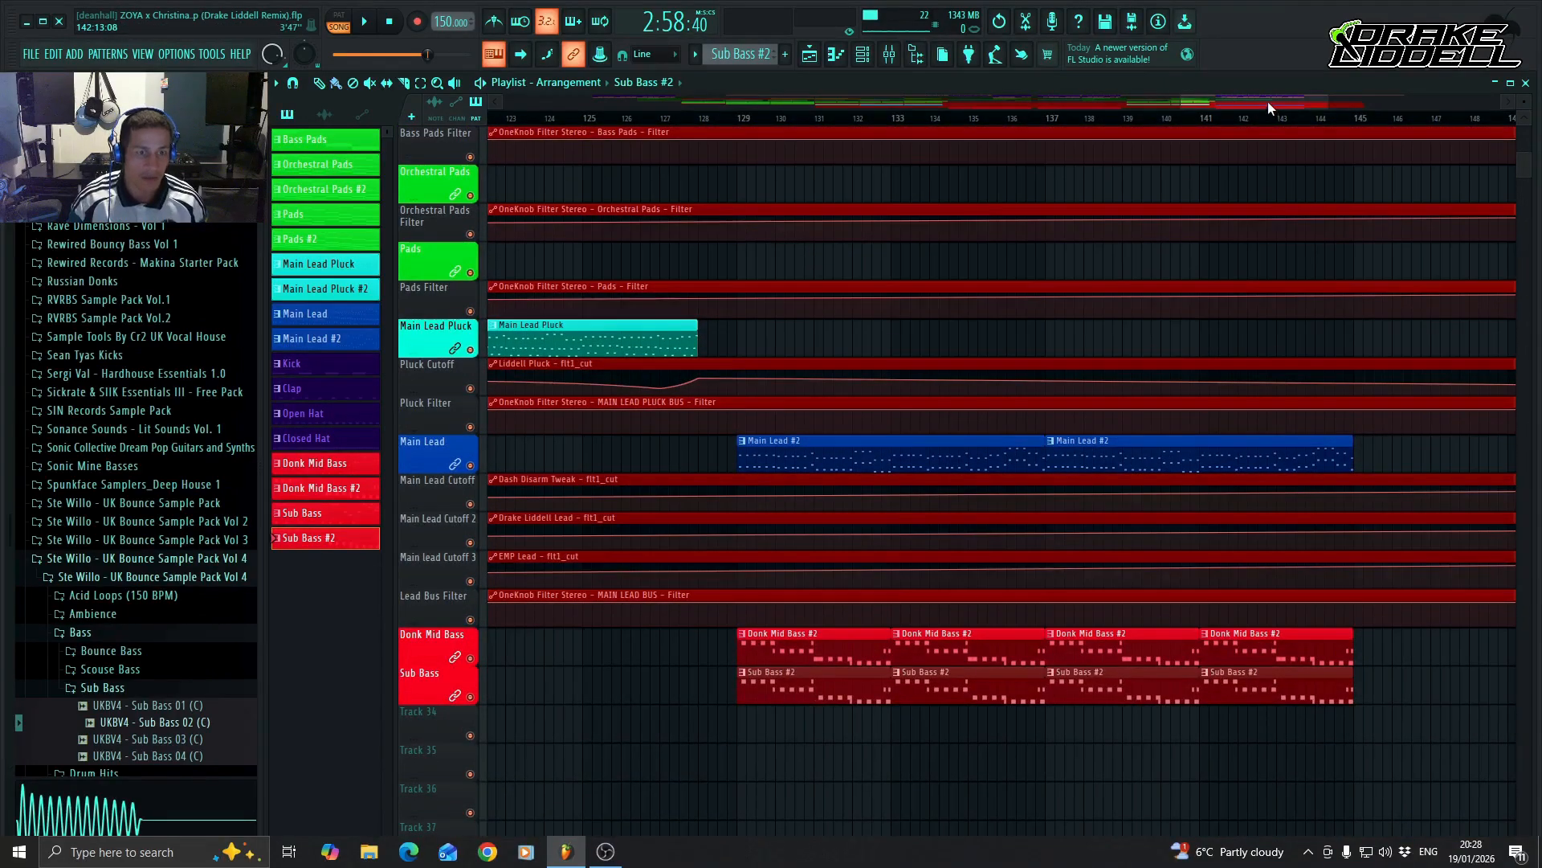
{"action": "left_click_drag", "start_coordinate": [1268, 101], "coordinate": [1232, 103]}
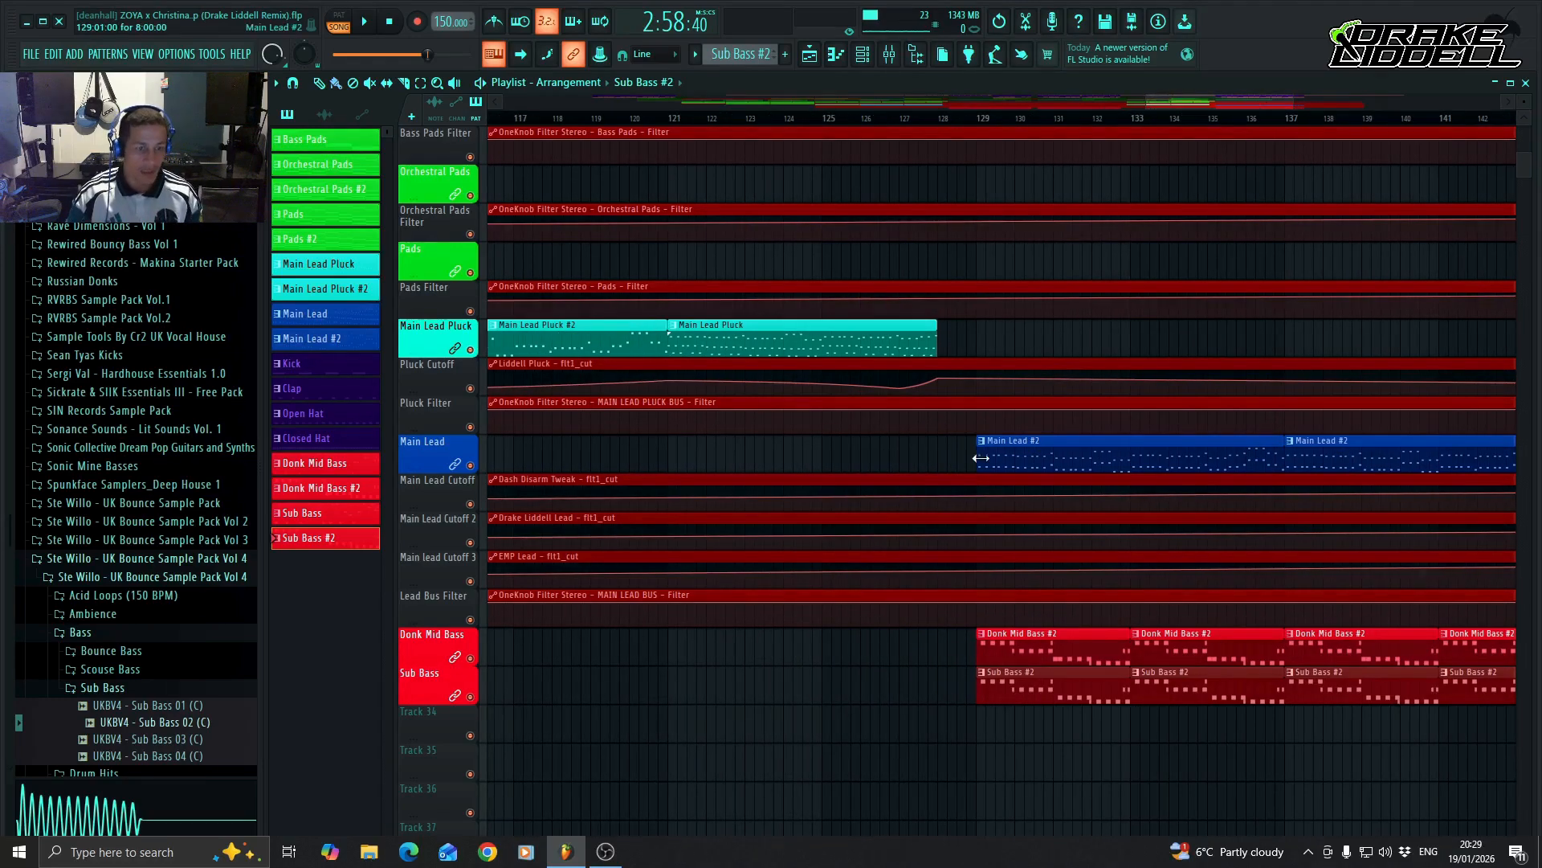
{"action": "scroll", "coordinate": [980, 457], "scroll_direction": "up", "scroll_amount": 3}
{"action": "scroll", "coordinate": [899, 442], "scroll_direction": "down", "scroll_amount": 5}
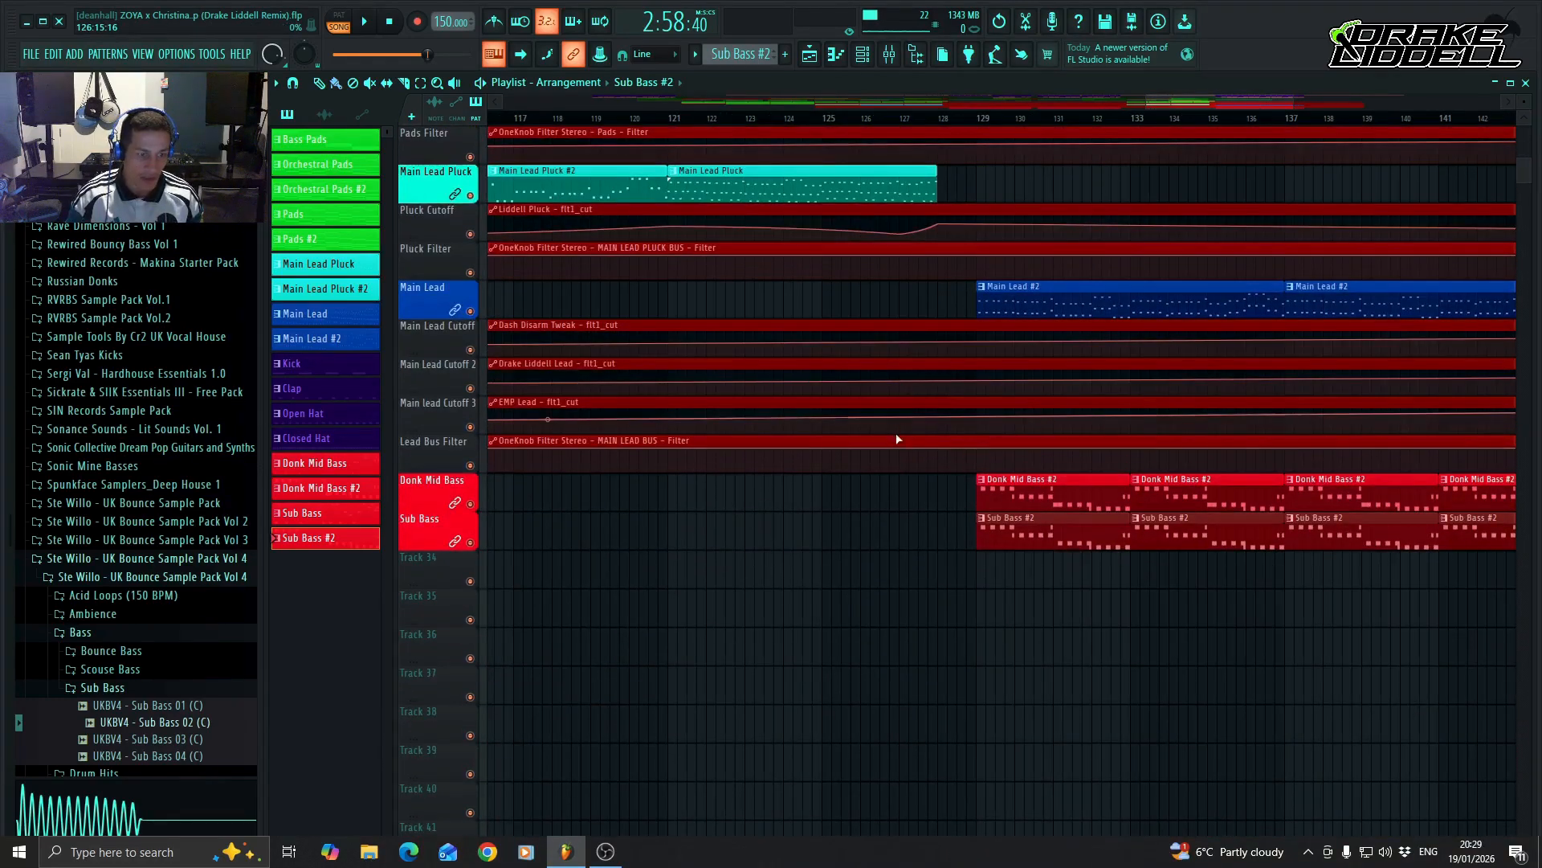
{"action": "left_click_drag", "start_coordinate": [1209, 101], "coordinate": [1123, 99]}
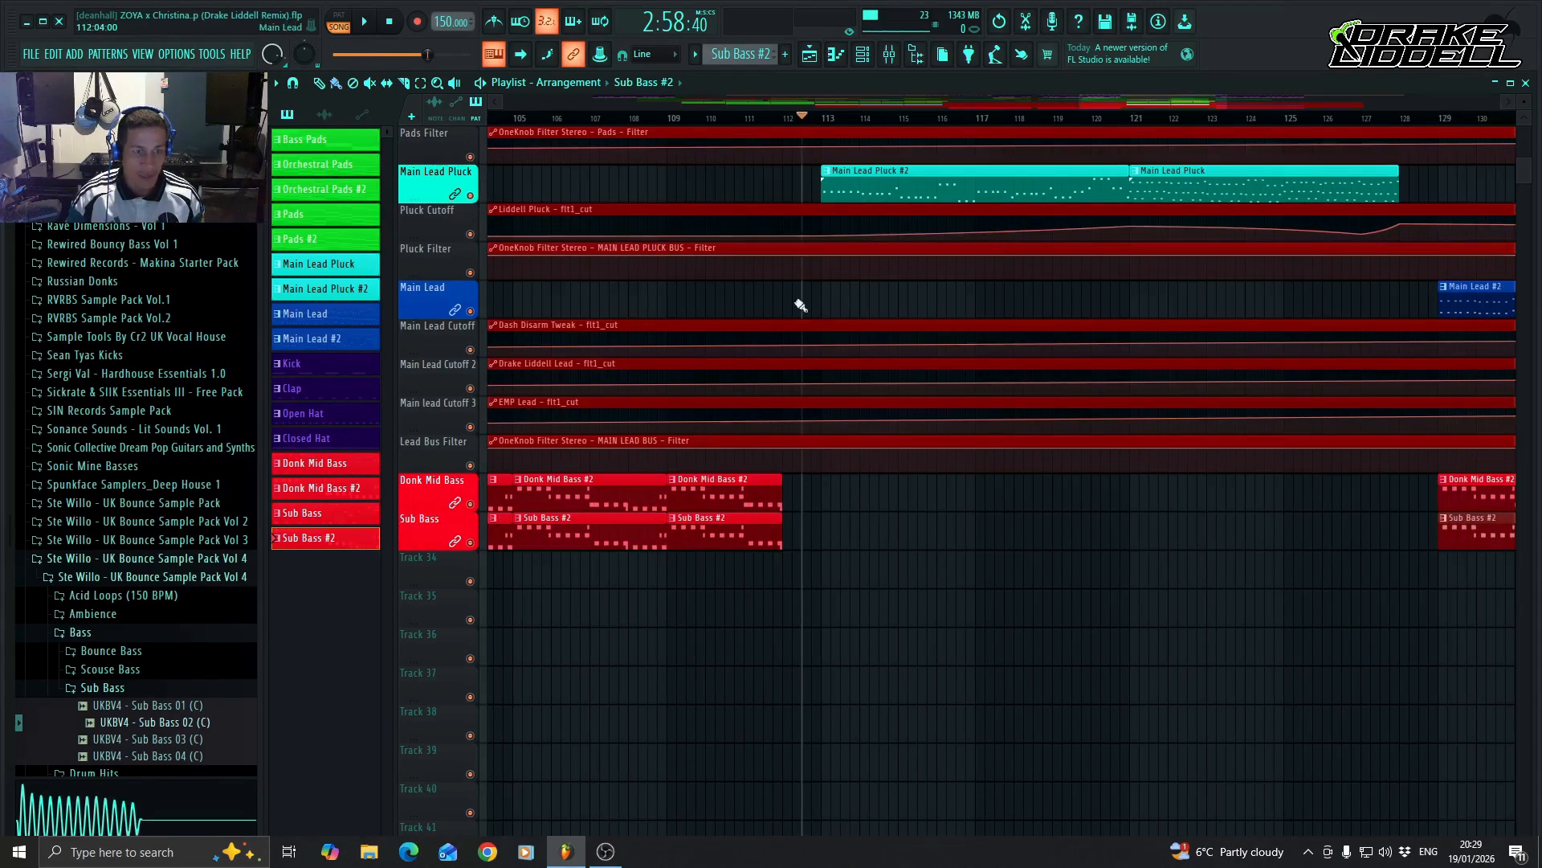
{"action": "scroll", "coordinate": [1256, 348], "scroll_direction": "up", "scroll_amount": 6}
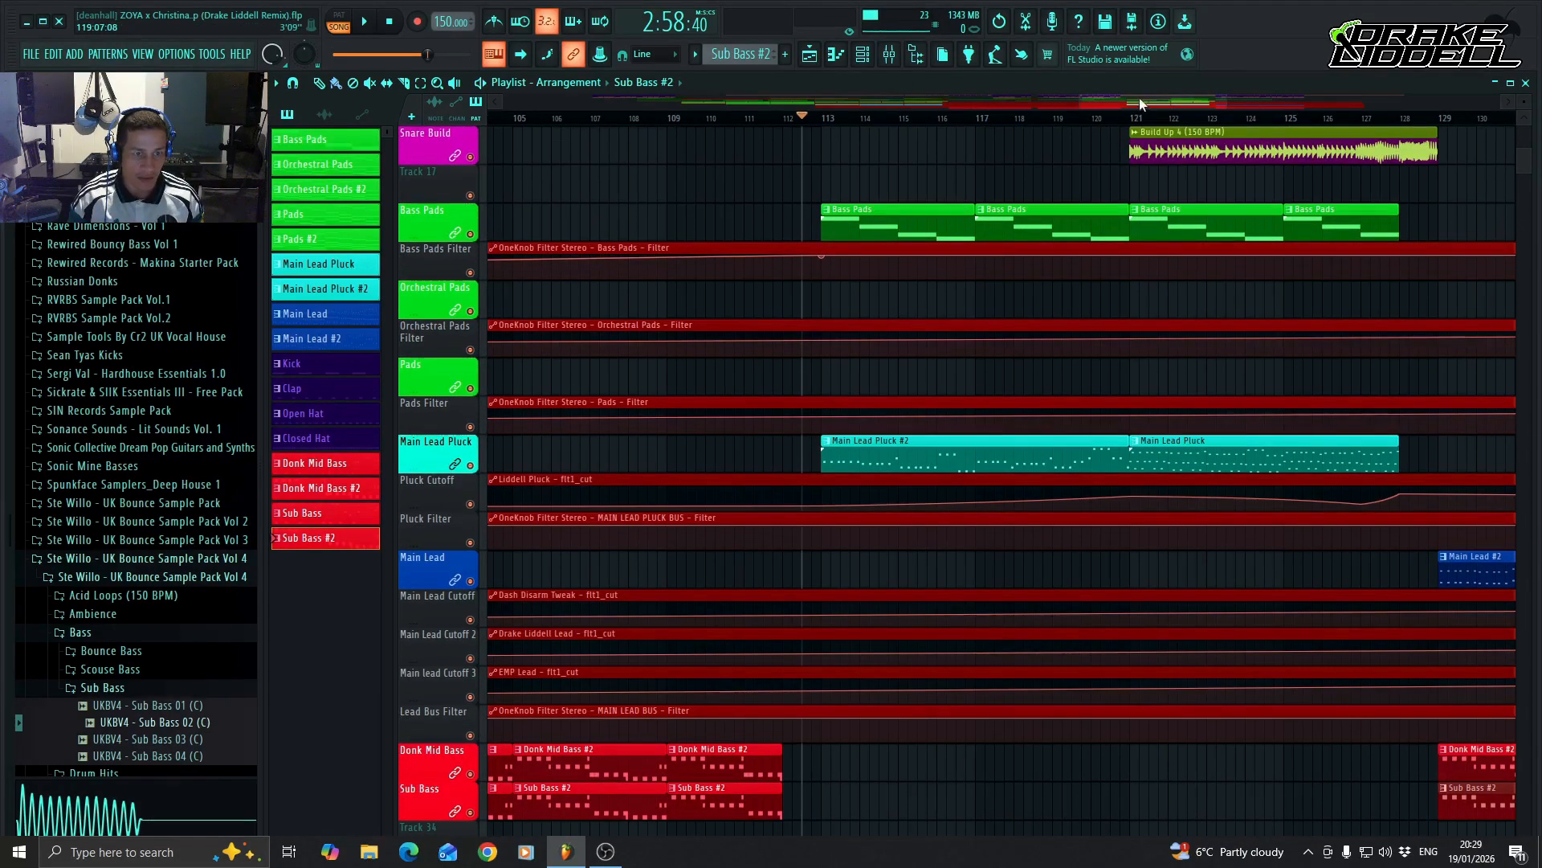
{"action": "scroll", "coordinate": [999, 440], "scroll_direction": "up", "scroll_amount": 4}
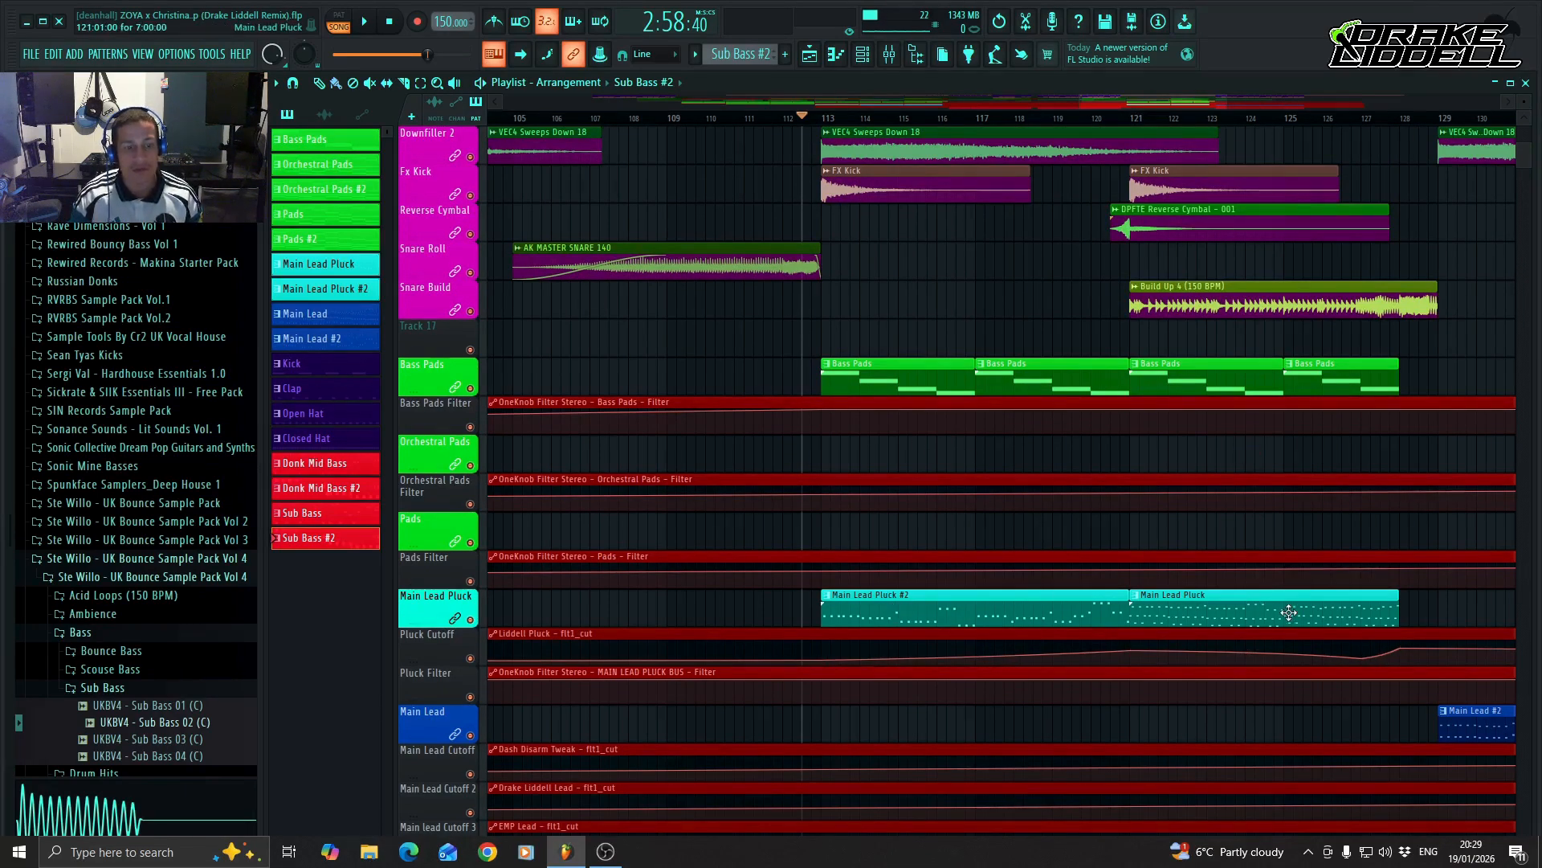
Raise the Dash Disarm Tweak cutoff automation to 90% at bar 129, comparing it with the earlier lead section around bar 73.
{"action": "scroll", "coordinate": [988, 625], "scroll_direction": "down", "scroll_amount": 5}
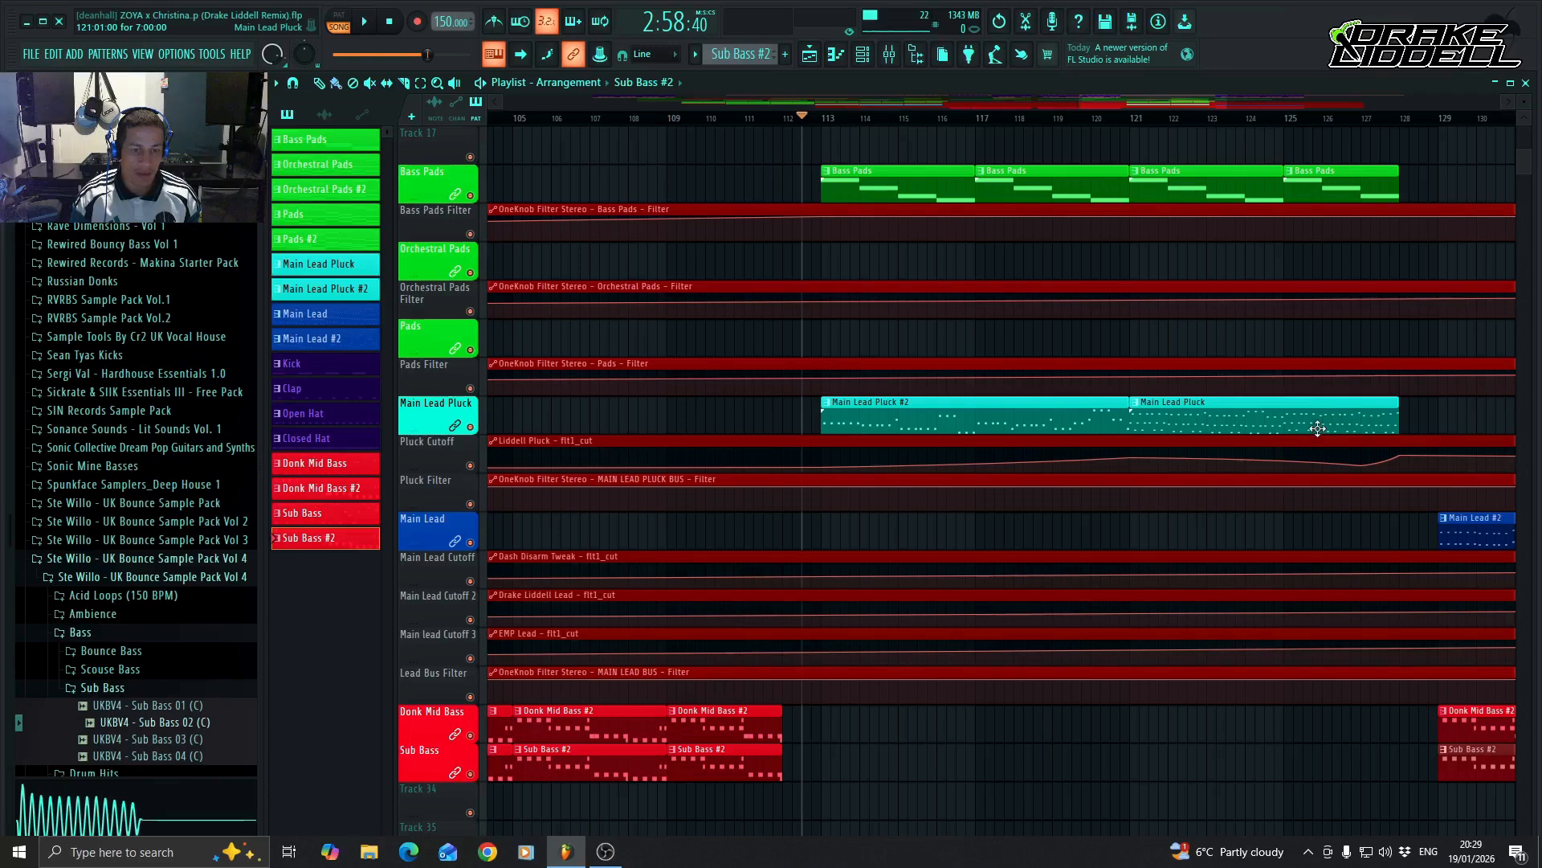
{"action": "scroll", "coordinate": [1188, 526], "scroll_direction": "down", "scroll_amount": 2}
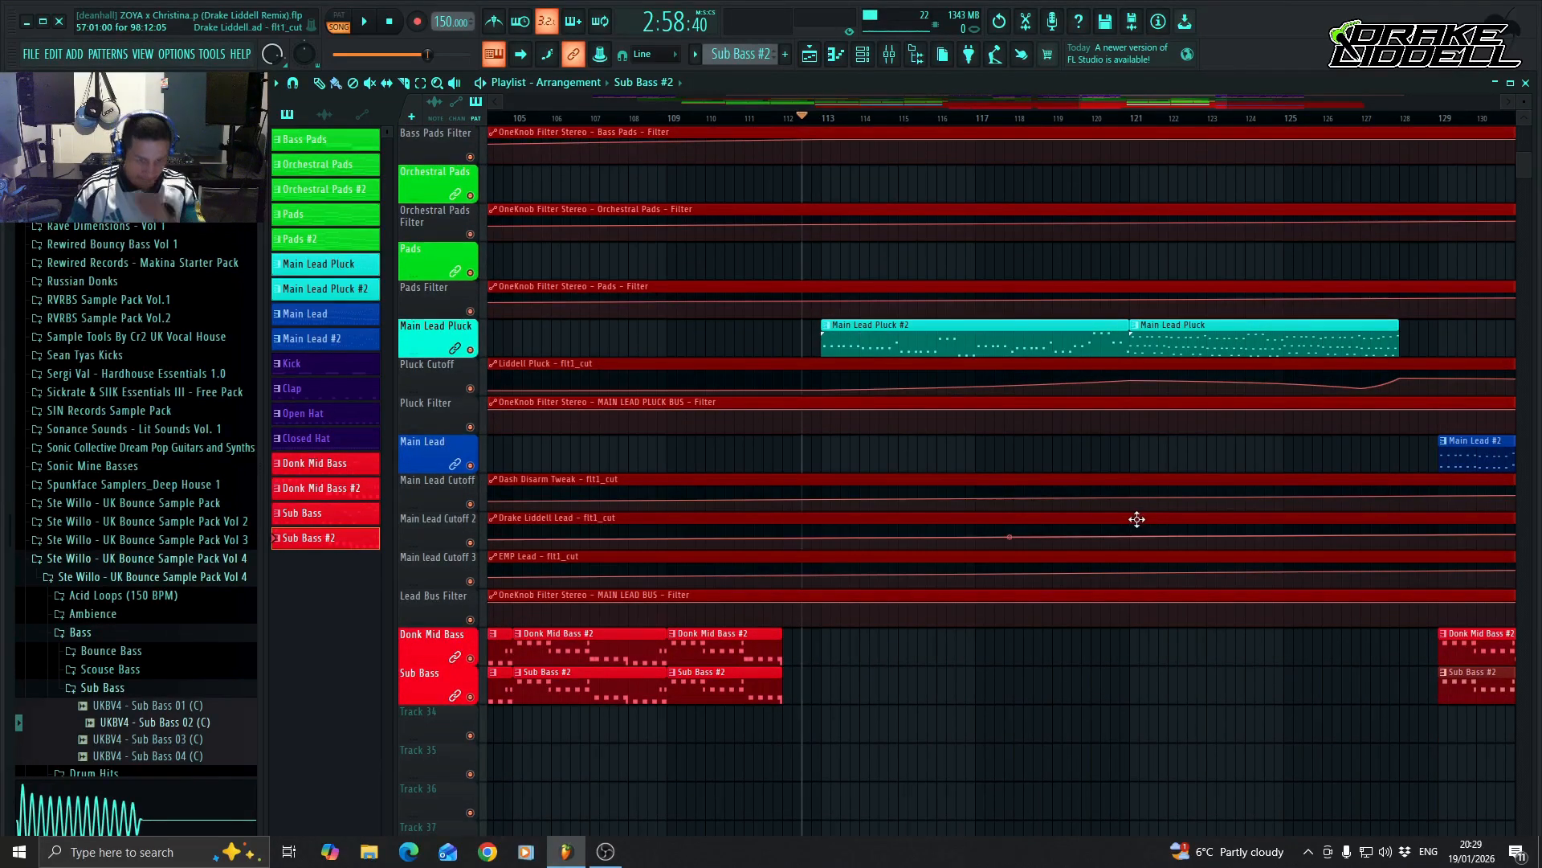
{"action": "left_click_drag", "start_coordinate": [1165, 103], "coordinate": [1199, 105]}
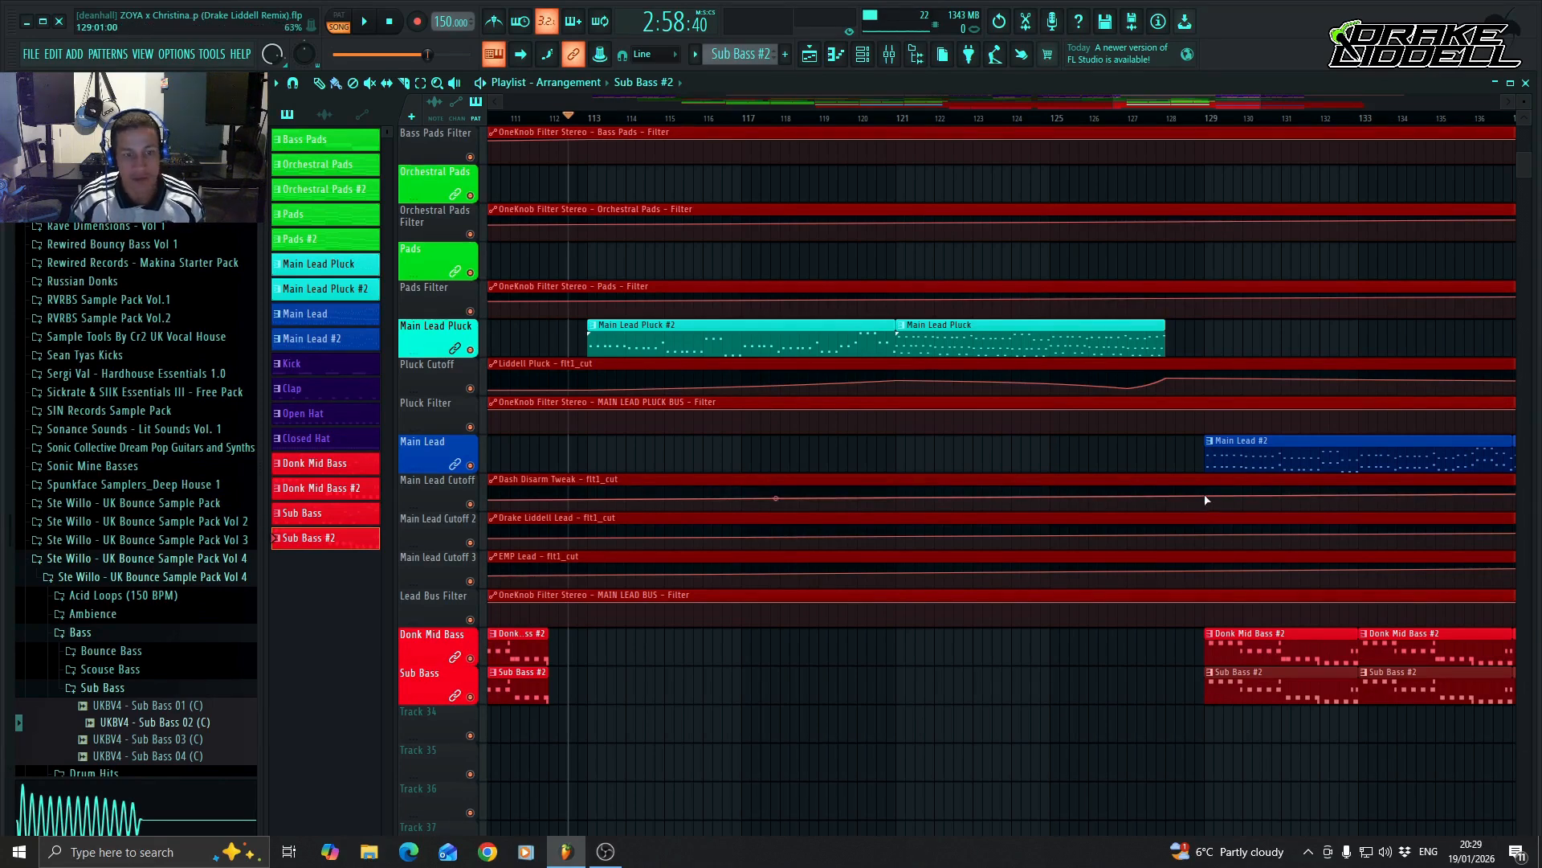
{"action": "left_click_drag", "start_coordinate": [1205, 500], "coordinate": [1207, 489]}
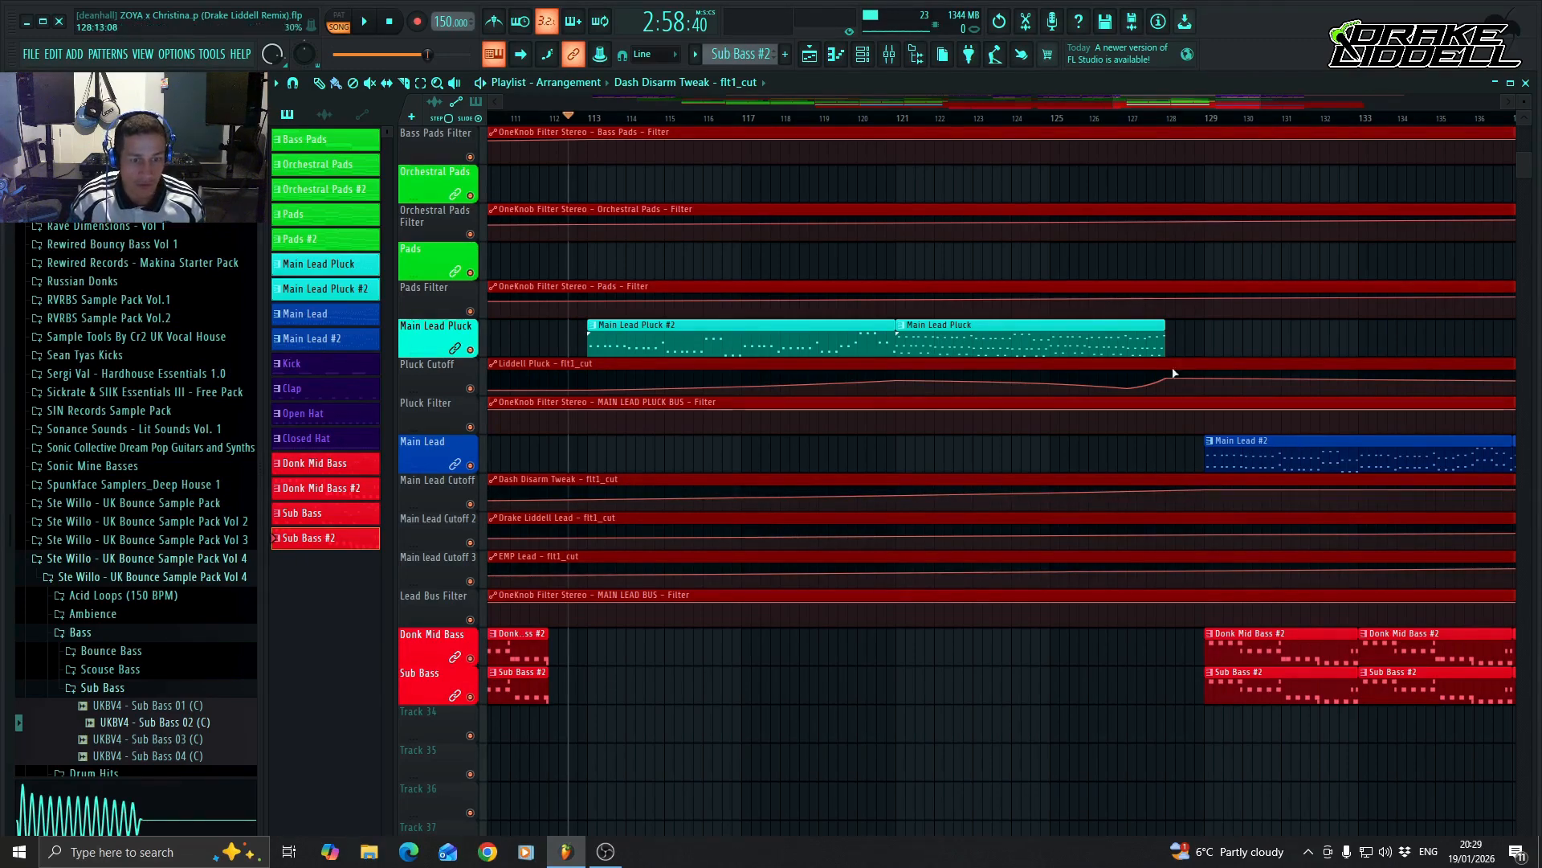
{"action": "left_click_drag", "start_coordinate": [1152, 101], "coordinate": [898, 110]}
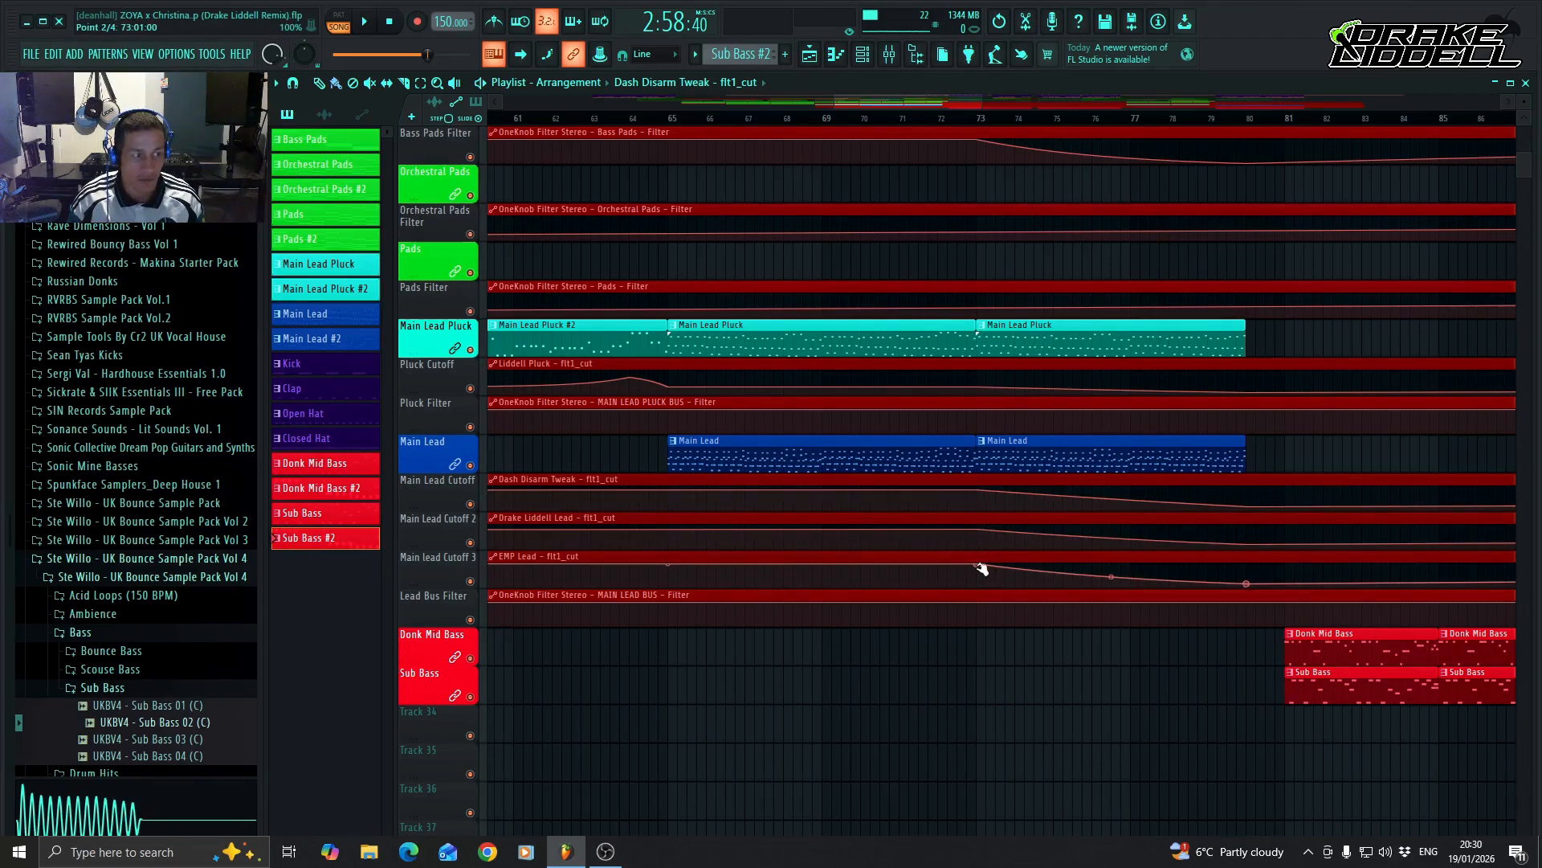
{"action": "left_click_drag", "start_coordinate": [898, 98], "coordinate": [1237, 106]}
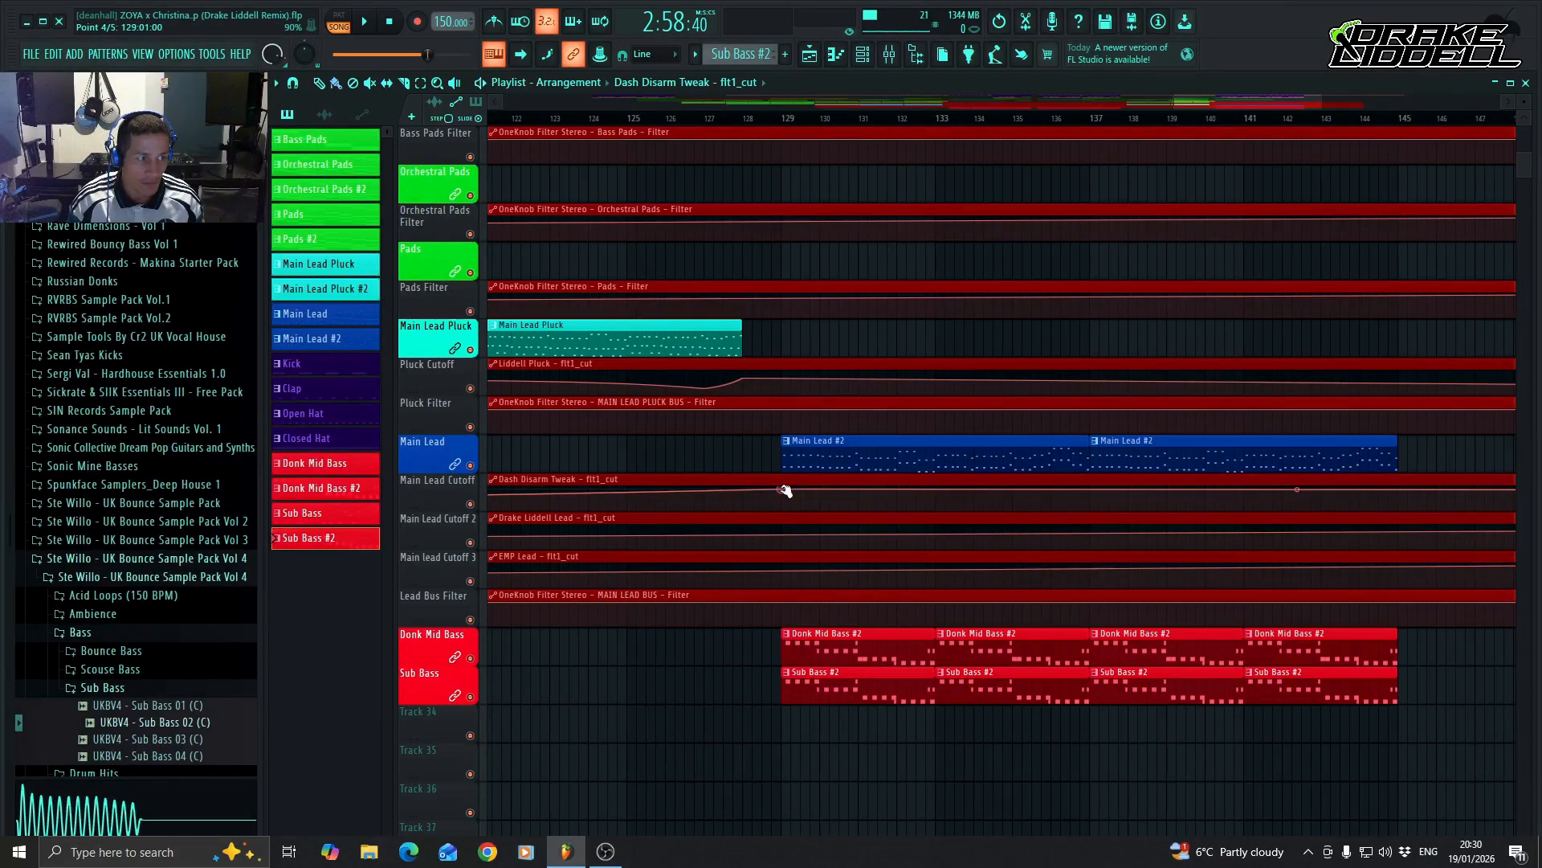
Raise the Drake Liddell Lead and EMP Lead cutoff automations at bar 129 and hold the level through to bar 145.
{"action": "right_click", "coordinate": [784, 535]}
{"action": "left_click_drag", "start_coordinate": [784, 536], "coordinate": [784, 529]}
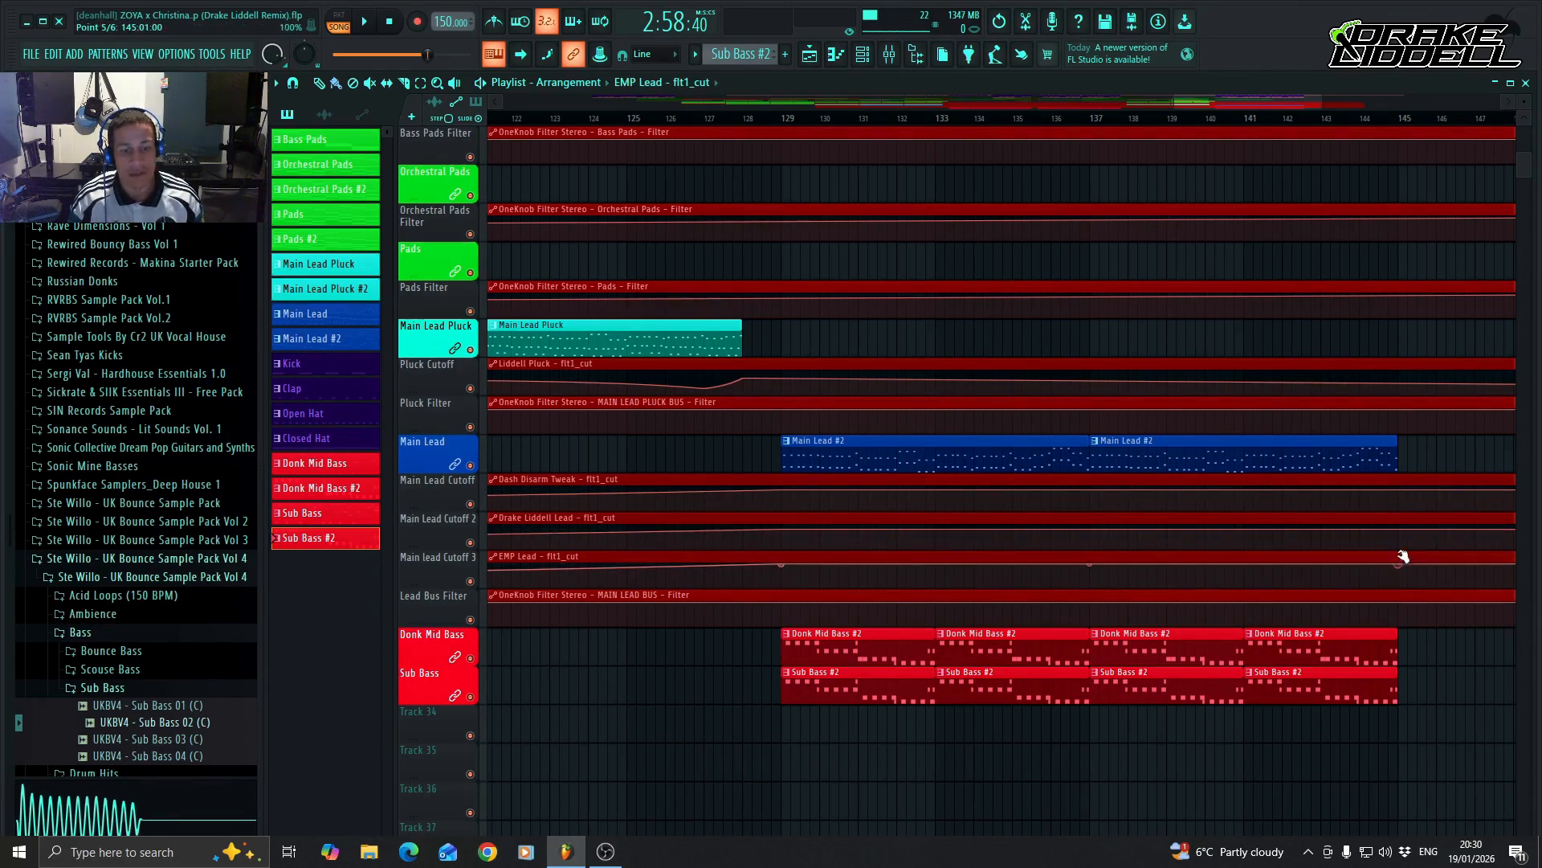
{"action": "left_click_drag", "start_coordinate": [1278, 104], "coordinate": [1258, 104]}
Review the arranged tracks and filter automations from the bar 73 section through the build-up and the bar 129 drop.
{"action": "scroll", "coordinate": [1129, 527], "scroll_direction": "up", "scroll_amount": 2}
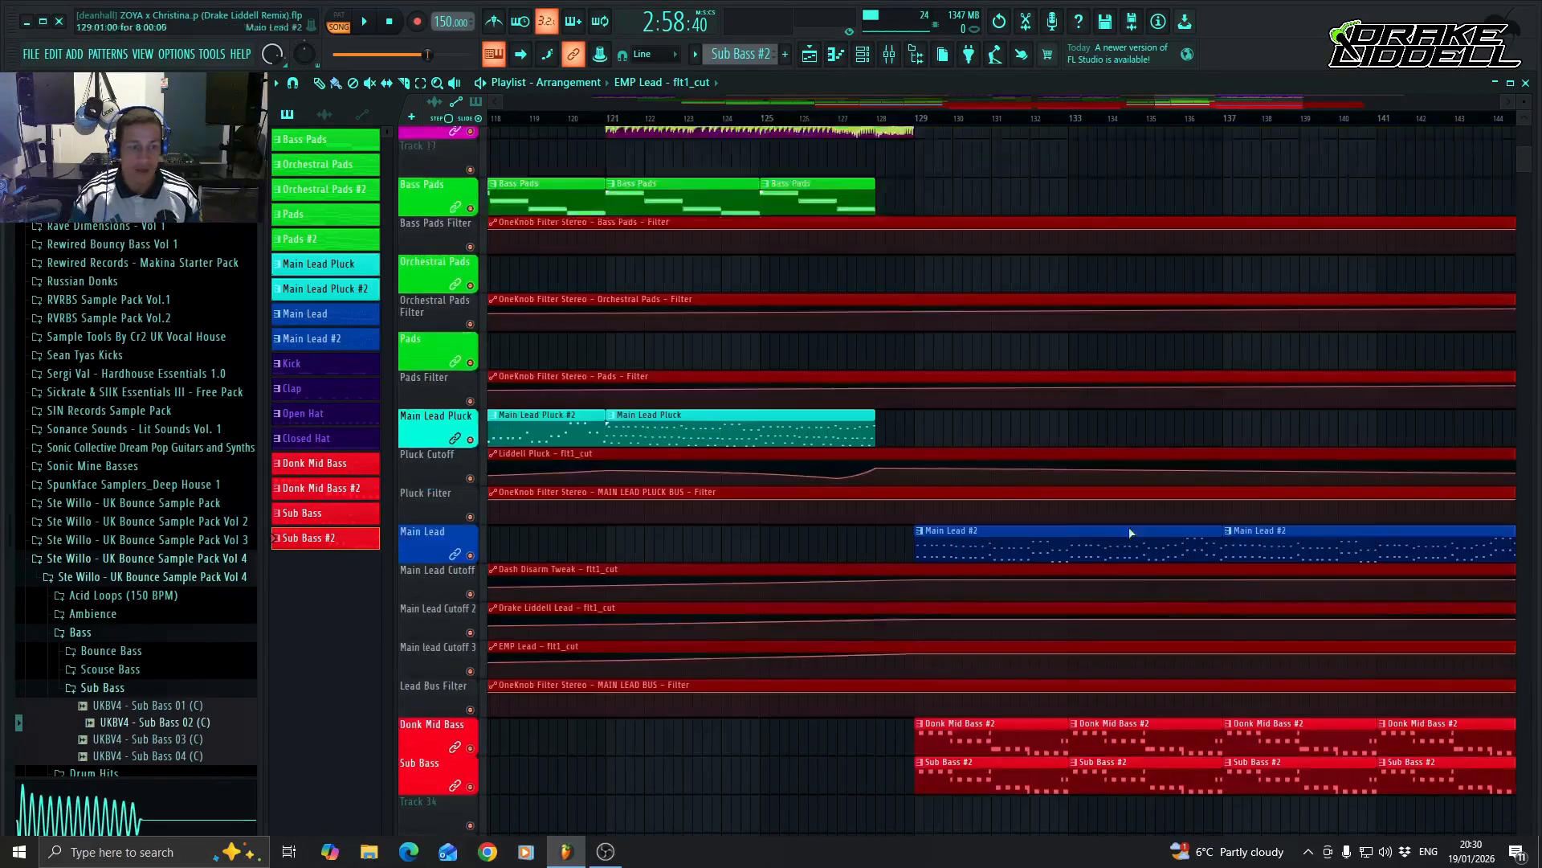
{"action": "scroll", "coordinate": [1130, 527], "scroll_direction": "up", "scroll_amount": 4}
{"action": "scroll", "coordinate": [1067, 490], "scroll_direction": "down", "scroll_amount": 9}
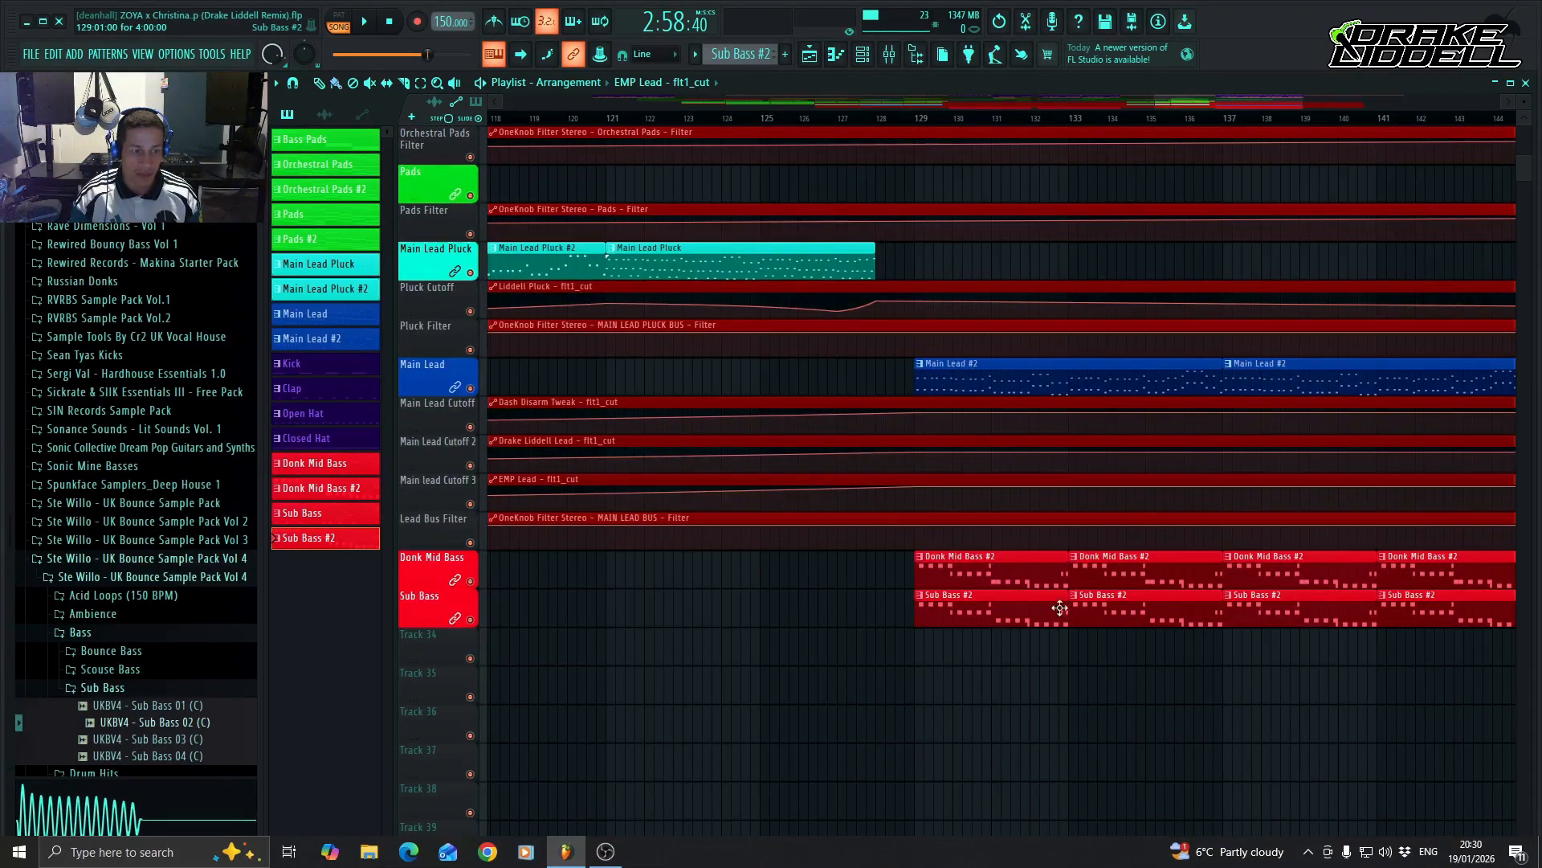
{"action": "scroll", "coordinate": [1056, 563], "scroll_direction": "up", "scroll_amount": 1}
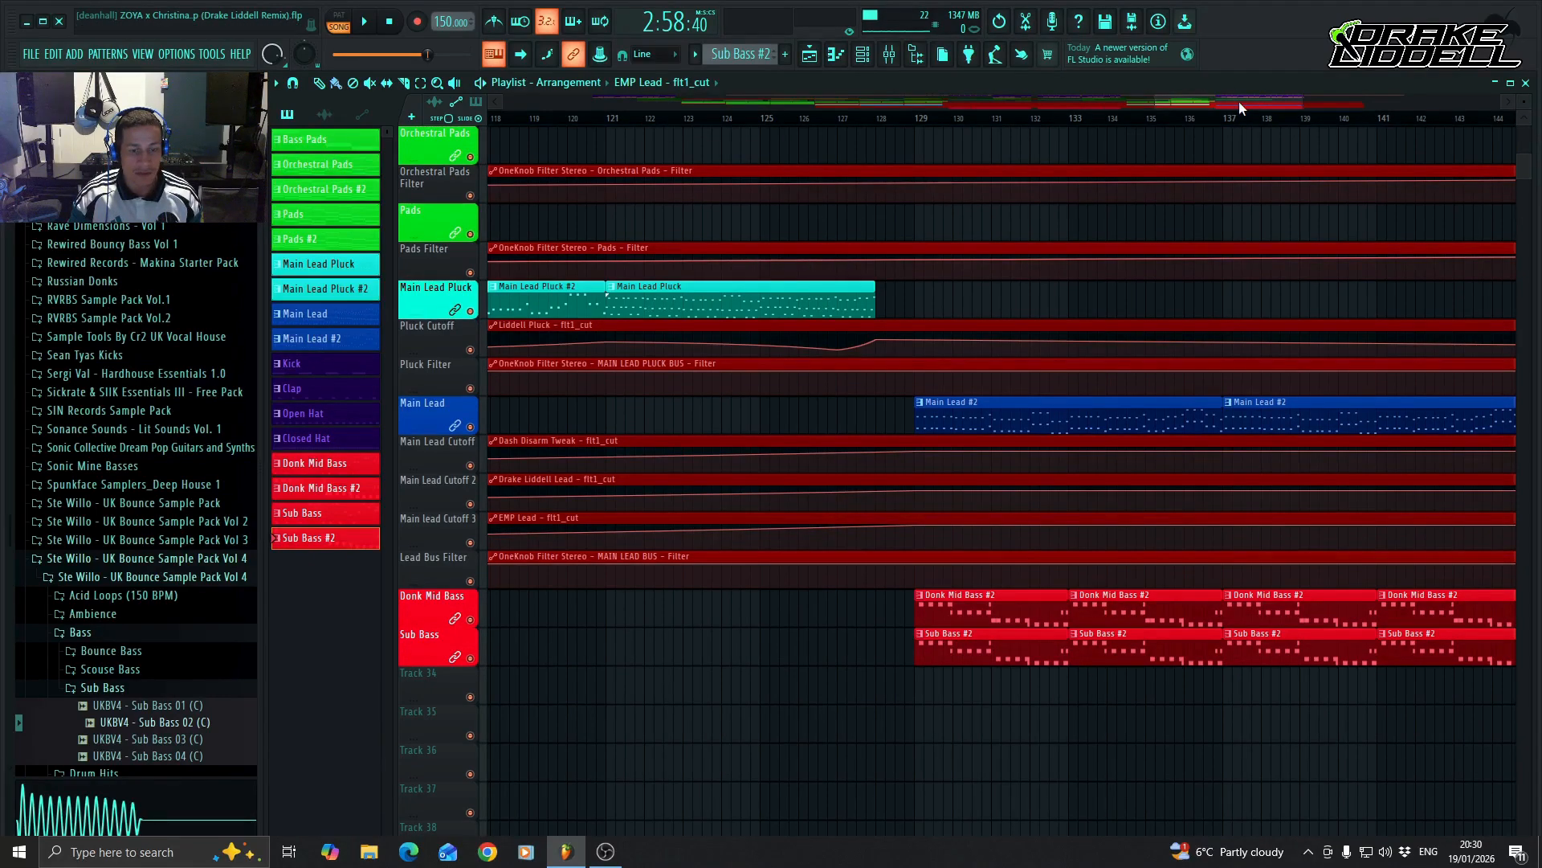
{"action": "left_click_drag", "start_coordinate": [1239, 102], "coordinate": [976, 107]}
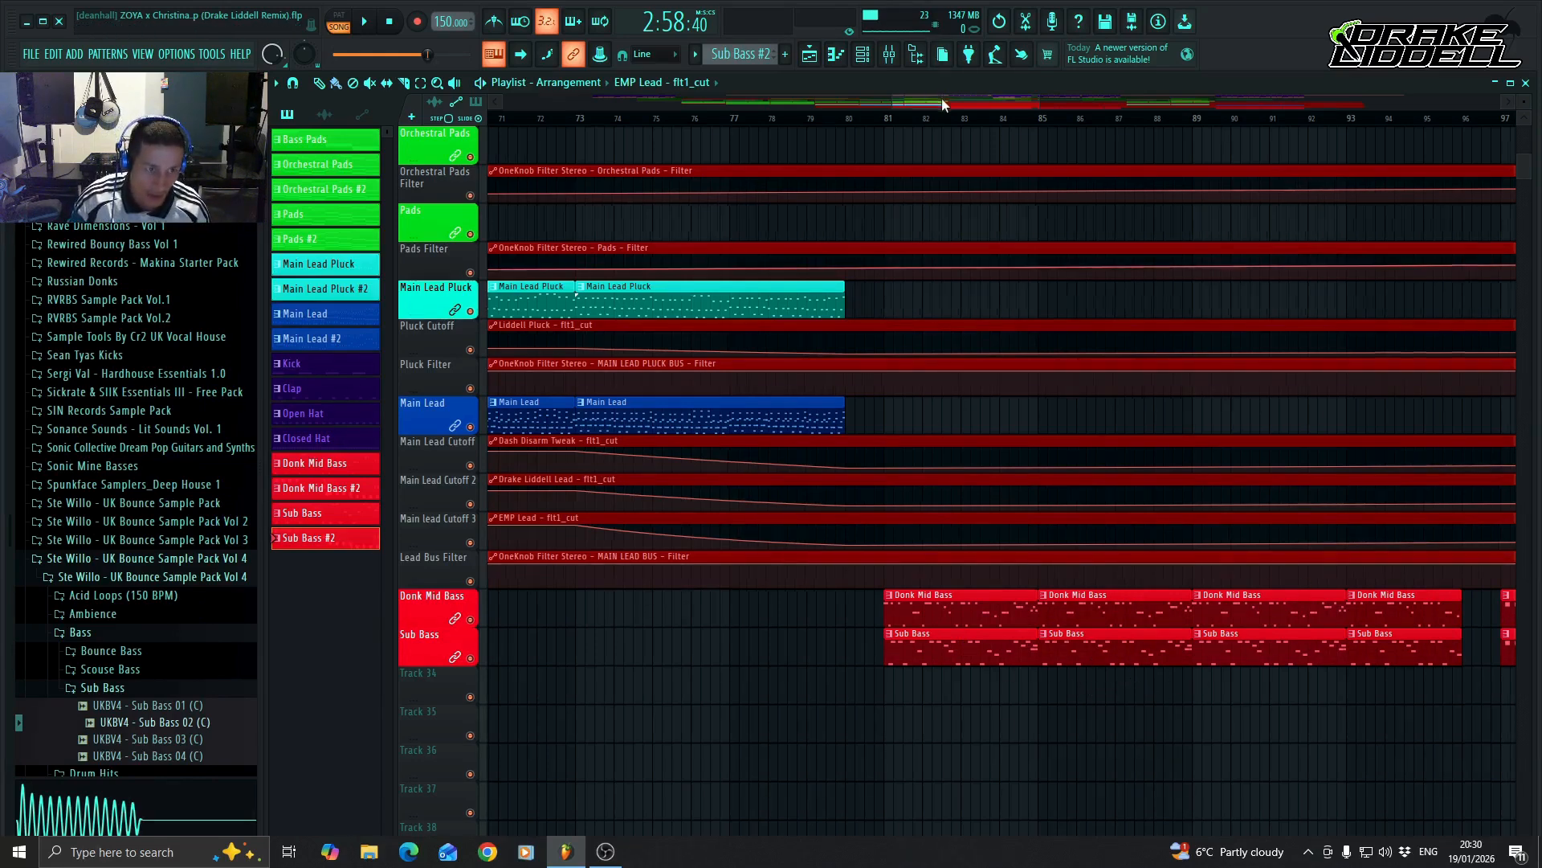
{"action": "left_click_drag", "start_coordinate": [942, 100], "coordinate": [1058, 104]}
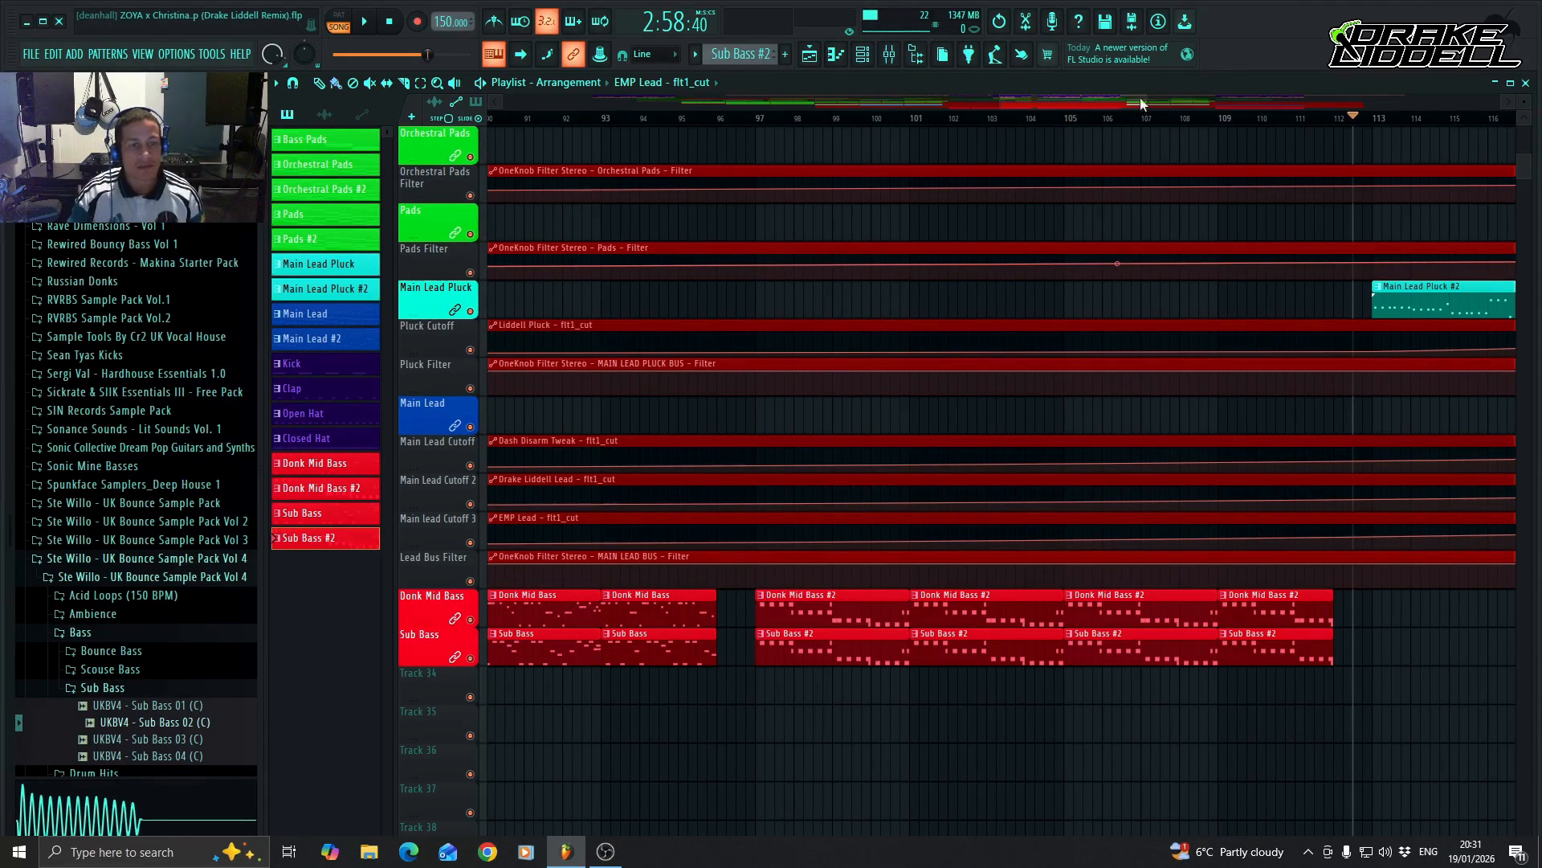
{"action": "mouse_move", "coordinate": [1140, 98]}
{"action": "left_mouse_down"}
{"action": "mouse_move", "coordinate": [995, 103]}
{"action": "mouse_move", "coordinate": [1246, 103]}
{"action": "mouse_move", "coordinate": [1111, 100]}
{"action": "left_mouse_up"}
{"action": "scroll", "coordinate": [1125, 265], "scroll_direction": "up", "scroll_amount": 10}
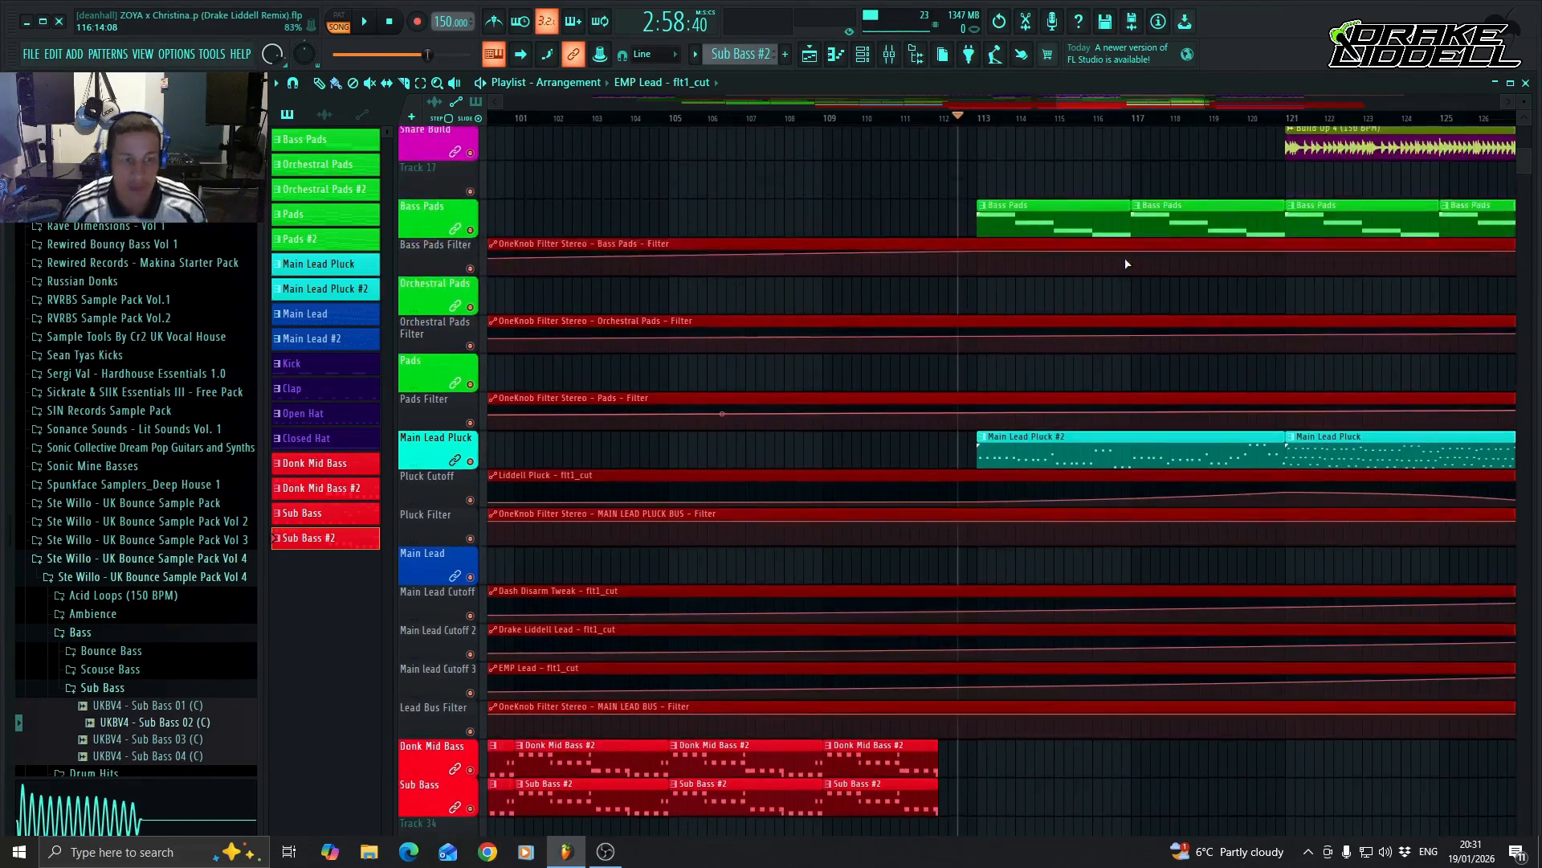
{"action": "scroll", "coordinate": [1085, 261], "scroll_direction": "up", "scroll_amount": 3}
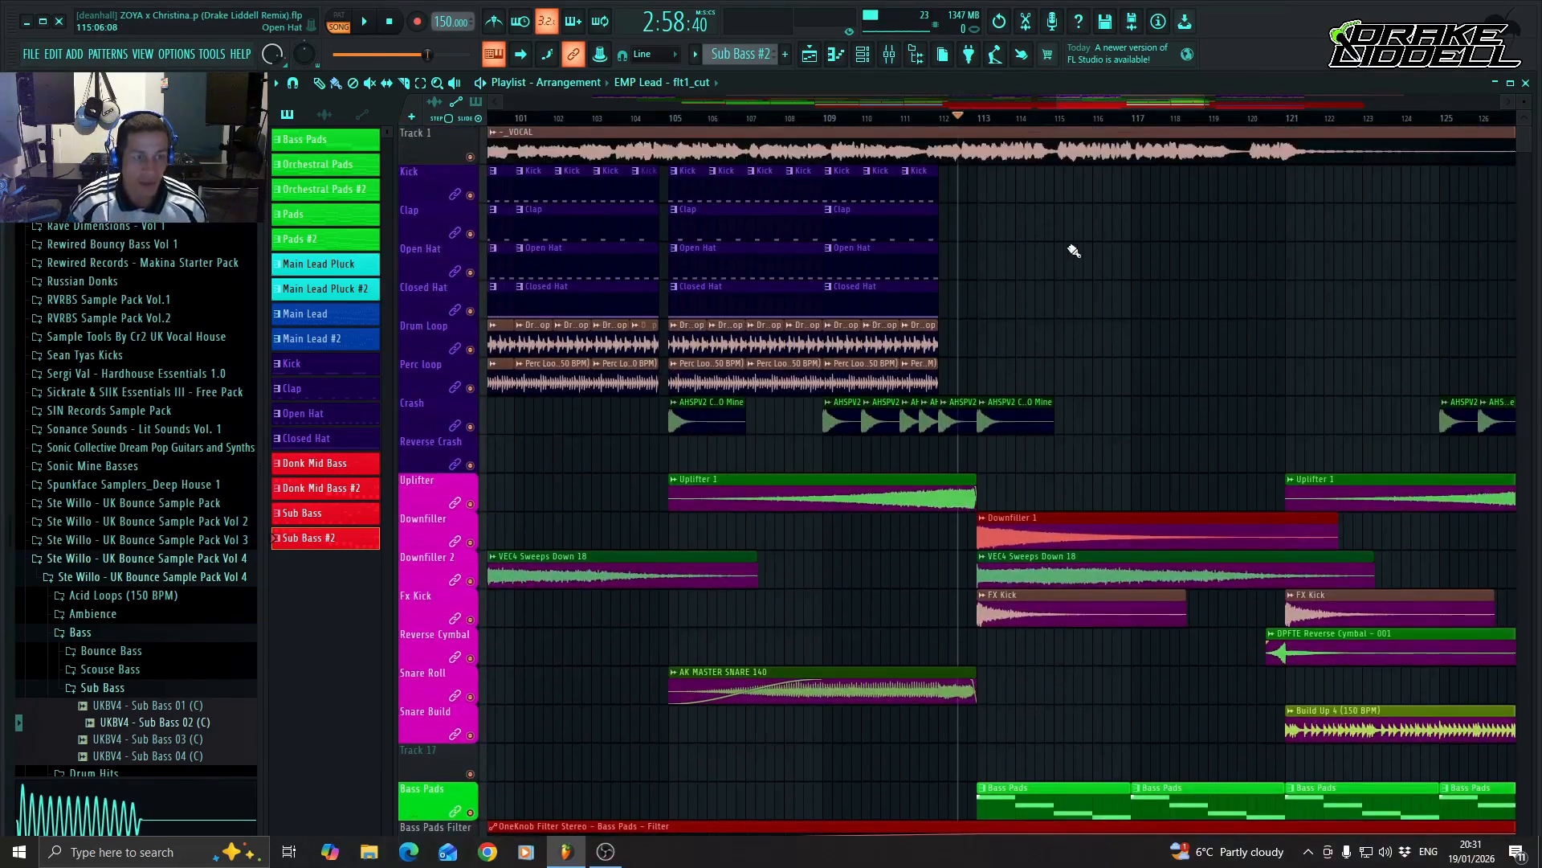
{"action": "scroll", "coordinate": [1076, 254], "scroll_direction": "down", "scroll_amount": 12}
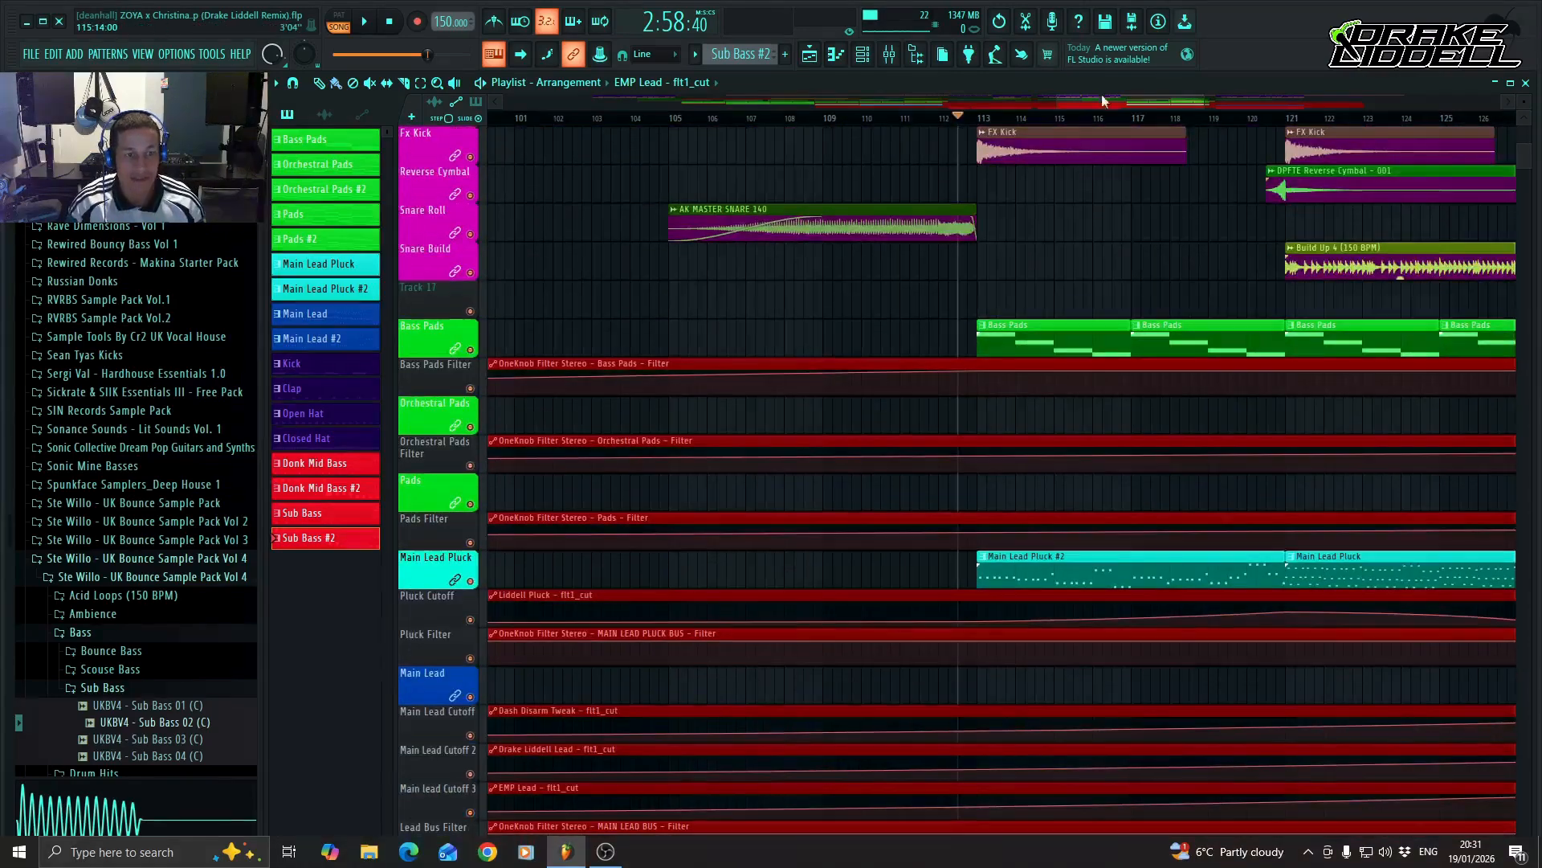
Trim the _VOCAL clip to end at bar 131, just after the drop starts, with its tail fading out.
{"action": "left_click_drag", "start_coordinate": [1139, 100], "coordinate": [1195, 101]}
{"action": "scroll", "coordinate": [1229, 393], "scroll_direction": "up", "scroll_amount": 10}
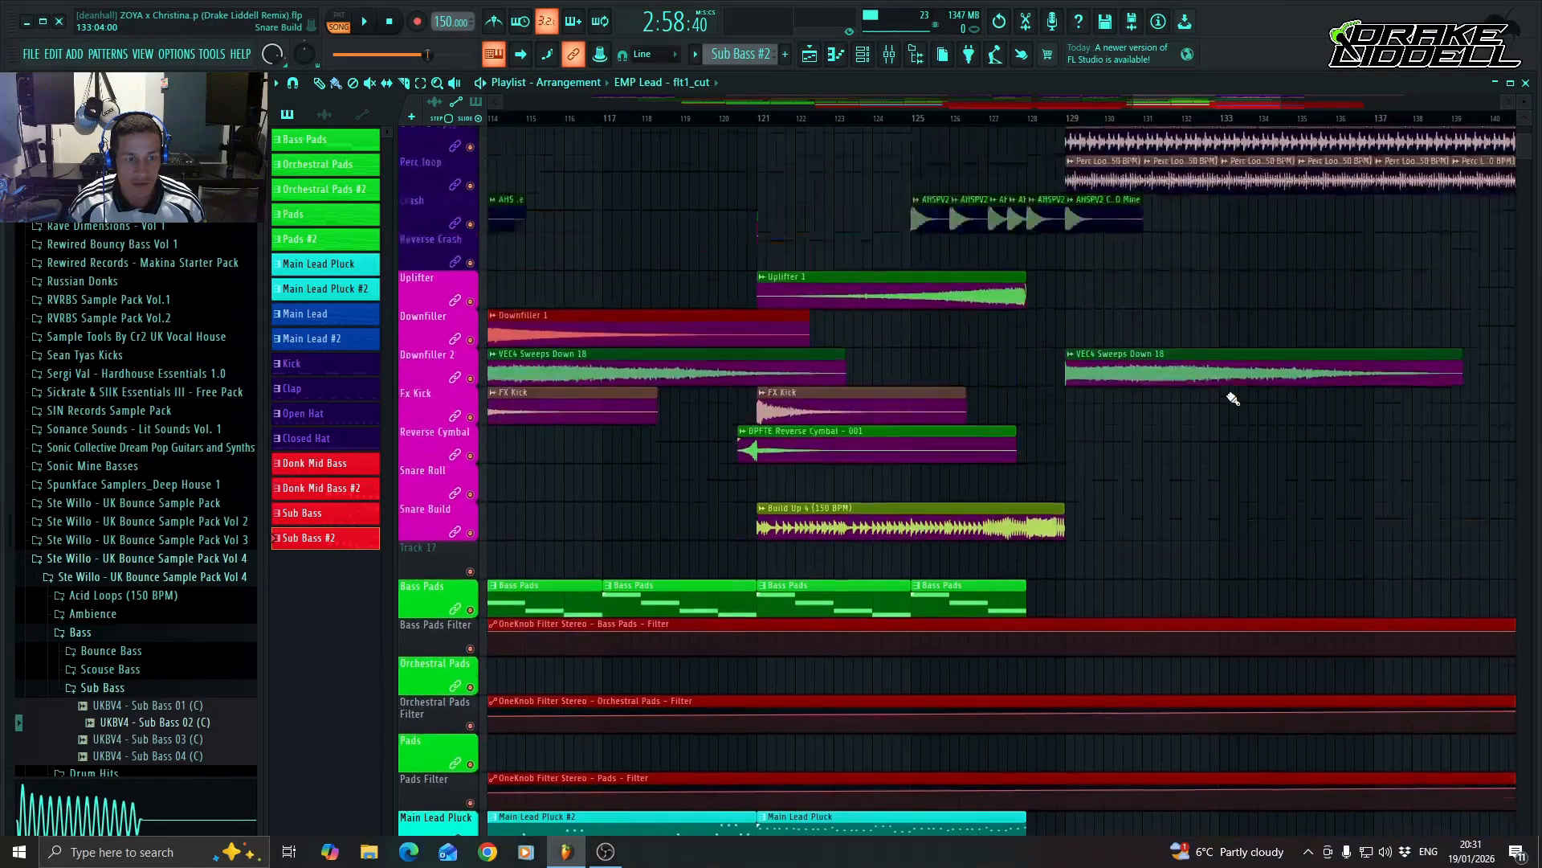
{"action": "scroll", "coordinate": [1233, 400], "scroll_direction": "up", "scroll_amount": 2}
{"action": "scroll", "coordinate": [1233, 399], "scroll_direction": "right", "scroll_amount": 5}
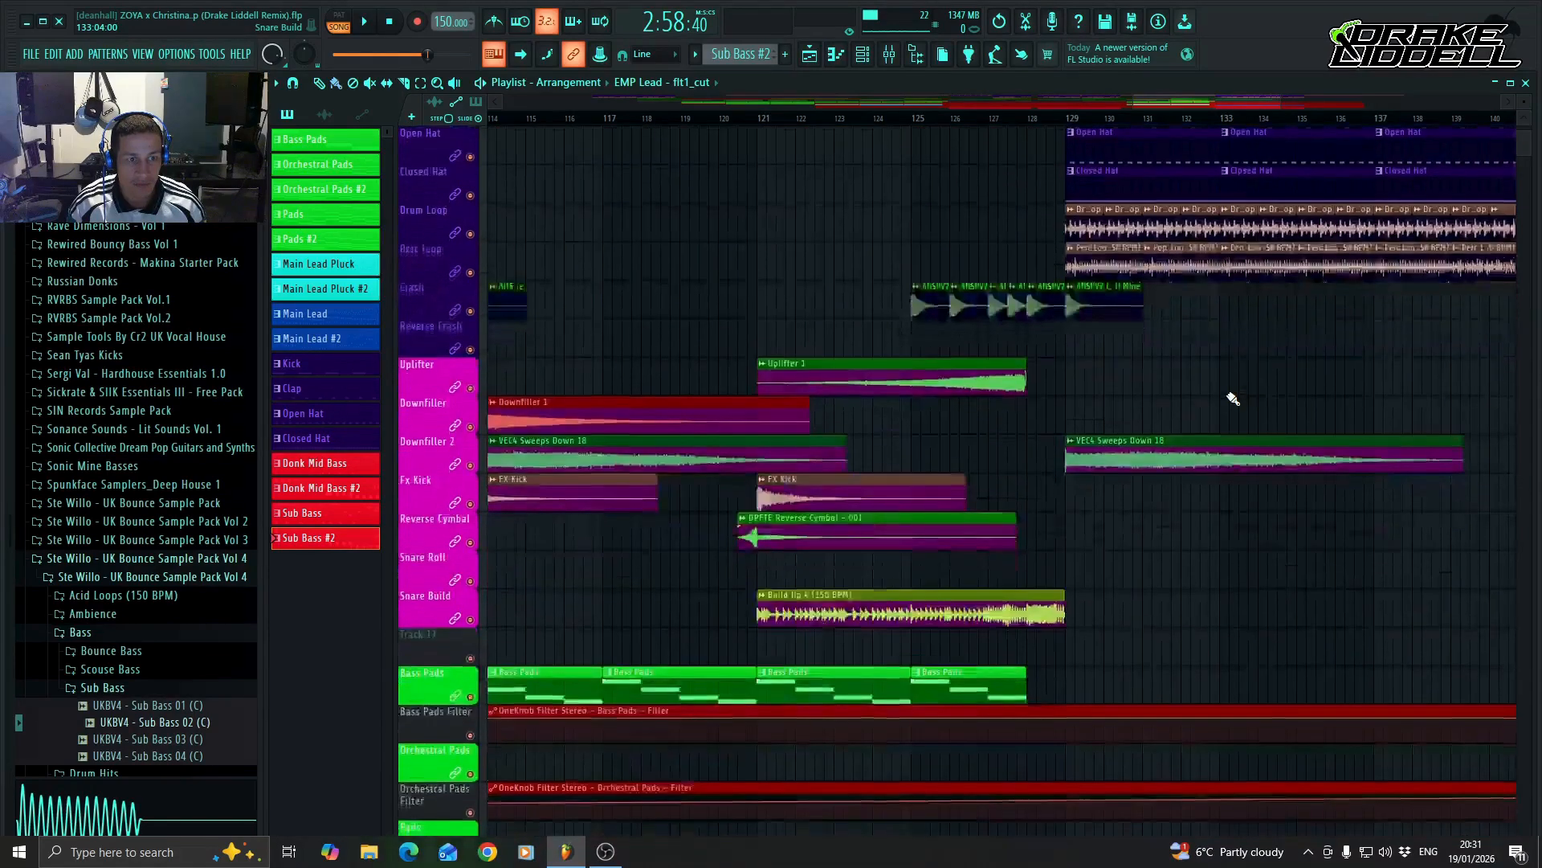
{"action": "left_click_drag", "start_coordinate": [1264, 100], "coordinate": [1229, 99]}
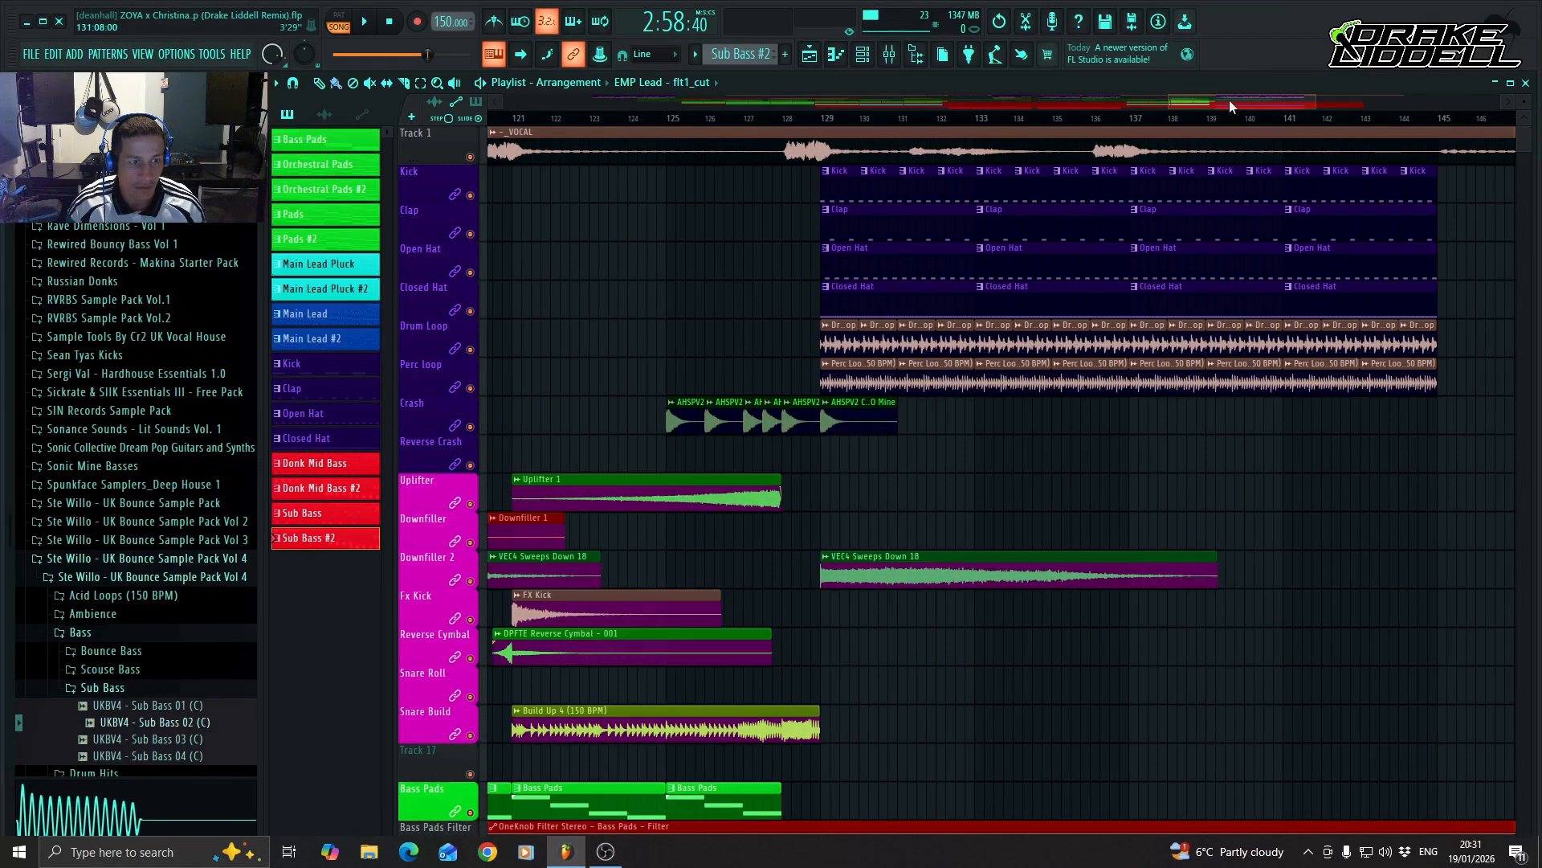
{"action": "scroll", "coordinate": [1240, 99], "scroll_direction": "right", "scroll_amount": 4}
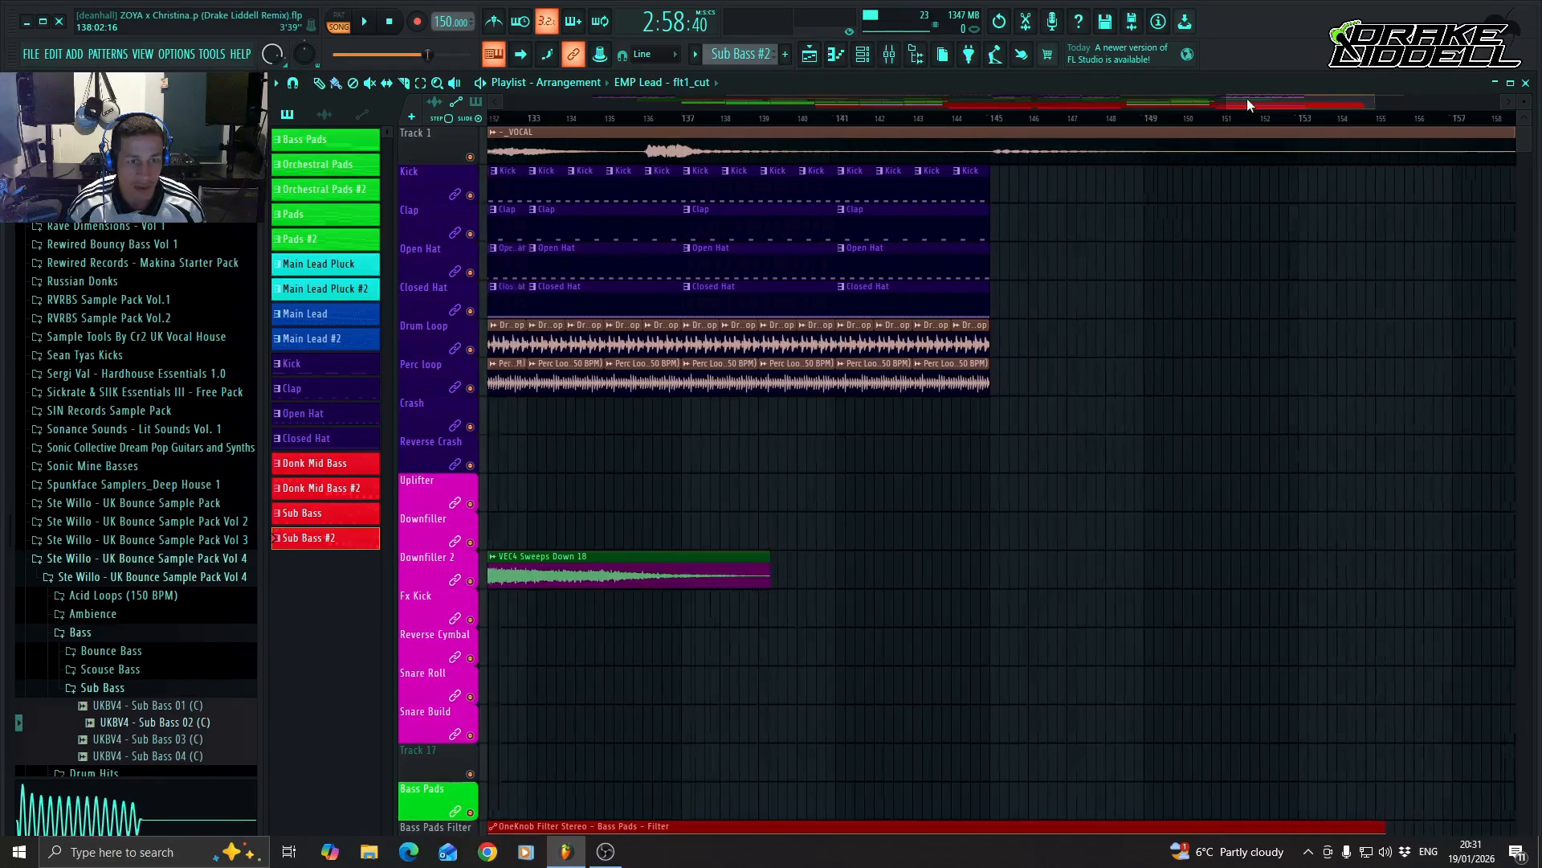
{"action": "left_click_drag", "start_coordinate": [1247, 98], "coordinate": [868, 148]}
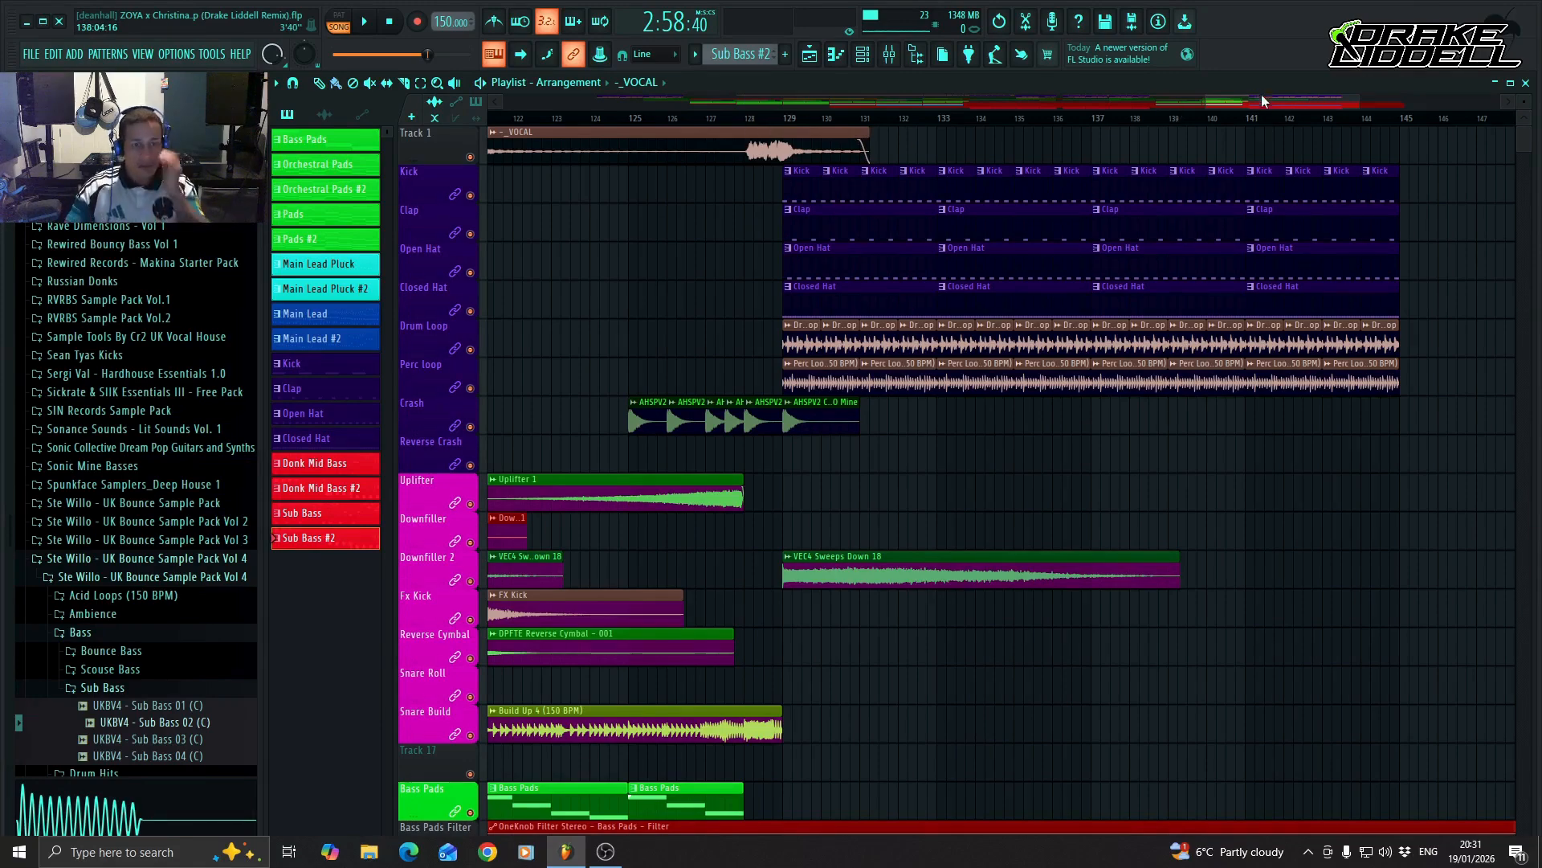
Play the song from just before bar 112 and examine the Pluck Cutoff automation points between bars 113 and 128.
{"action": "left_click_drag", "start_coordinate": [1262, 99], "coordinate": [1170, 99]}
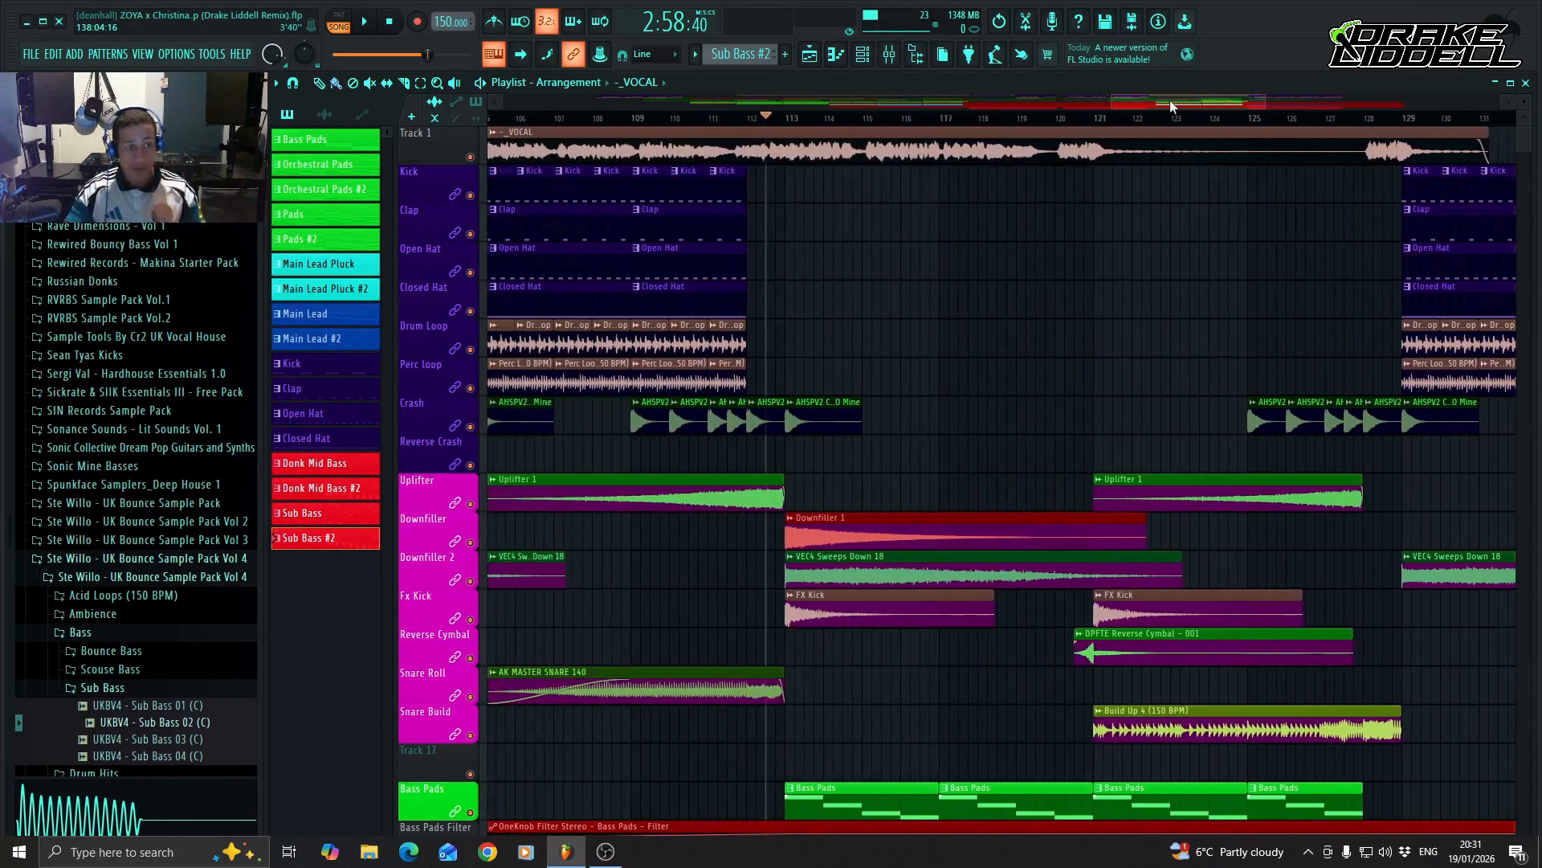
{"action": "left_click", "coordinate": [744, 119]}
{"action": "key", "text": "space"}
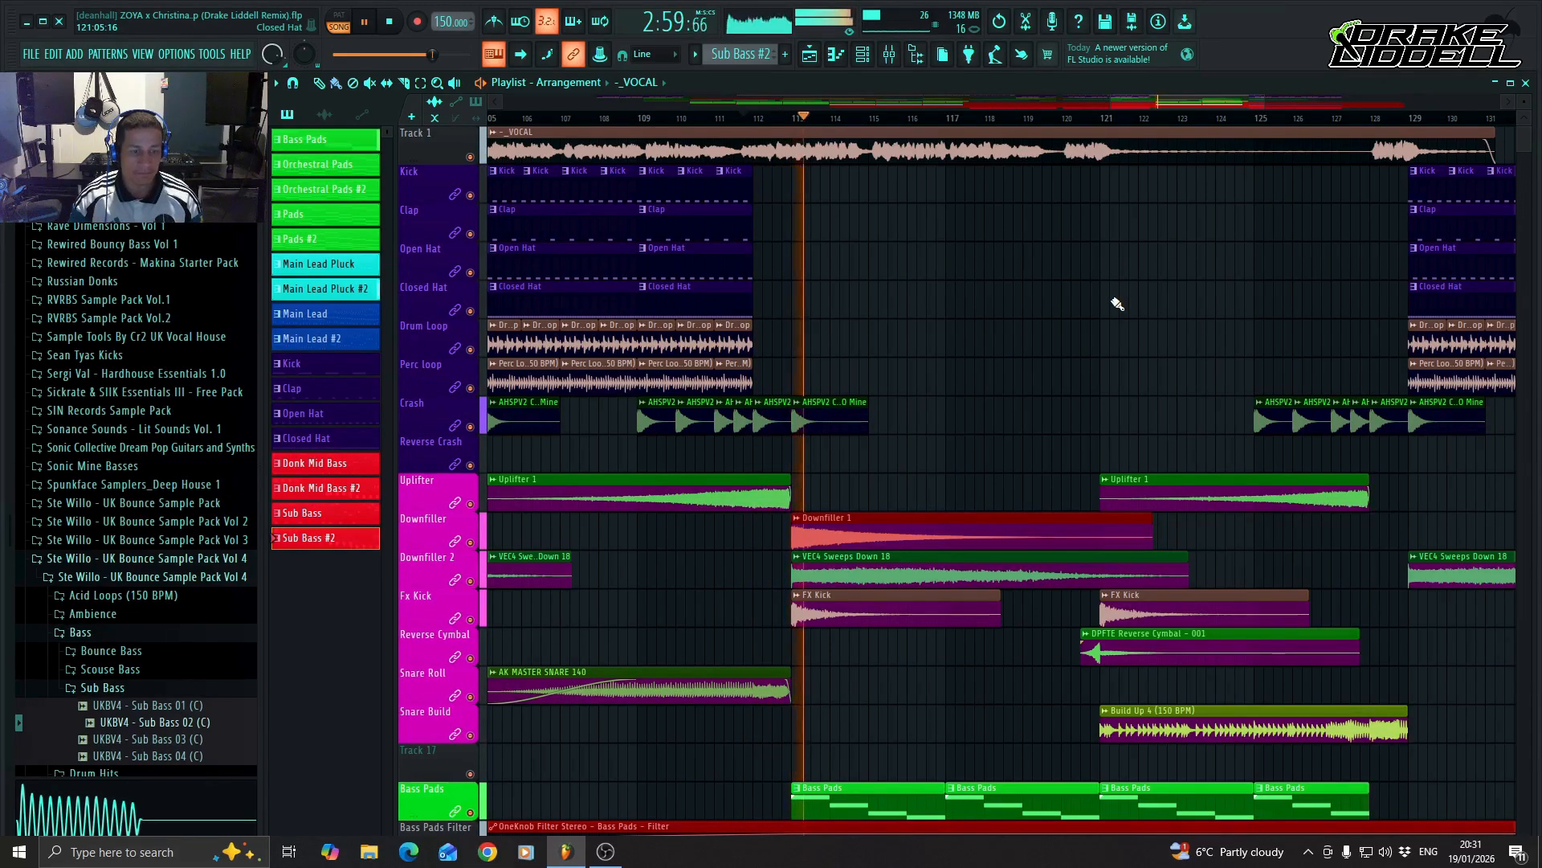
{"action": "scroll", "coordinate": [1117, 303], "scroll_direction": "down", "scroll_amount": 9}
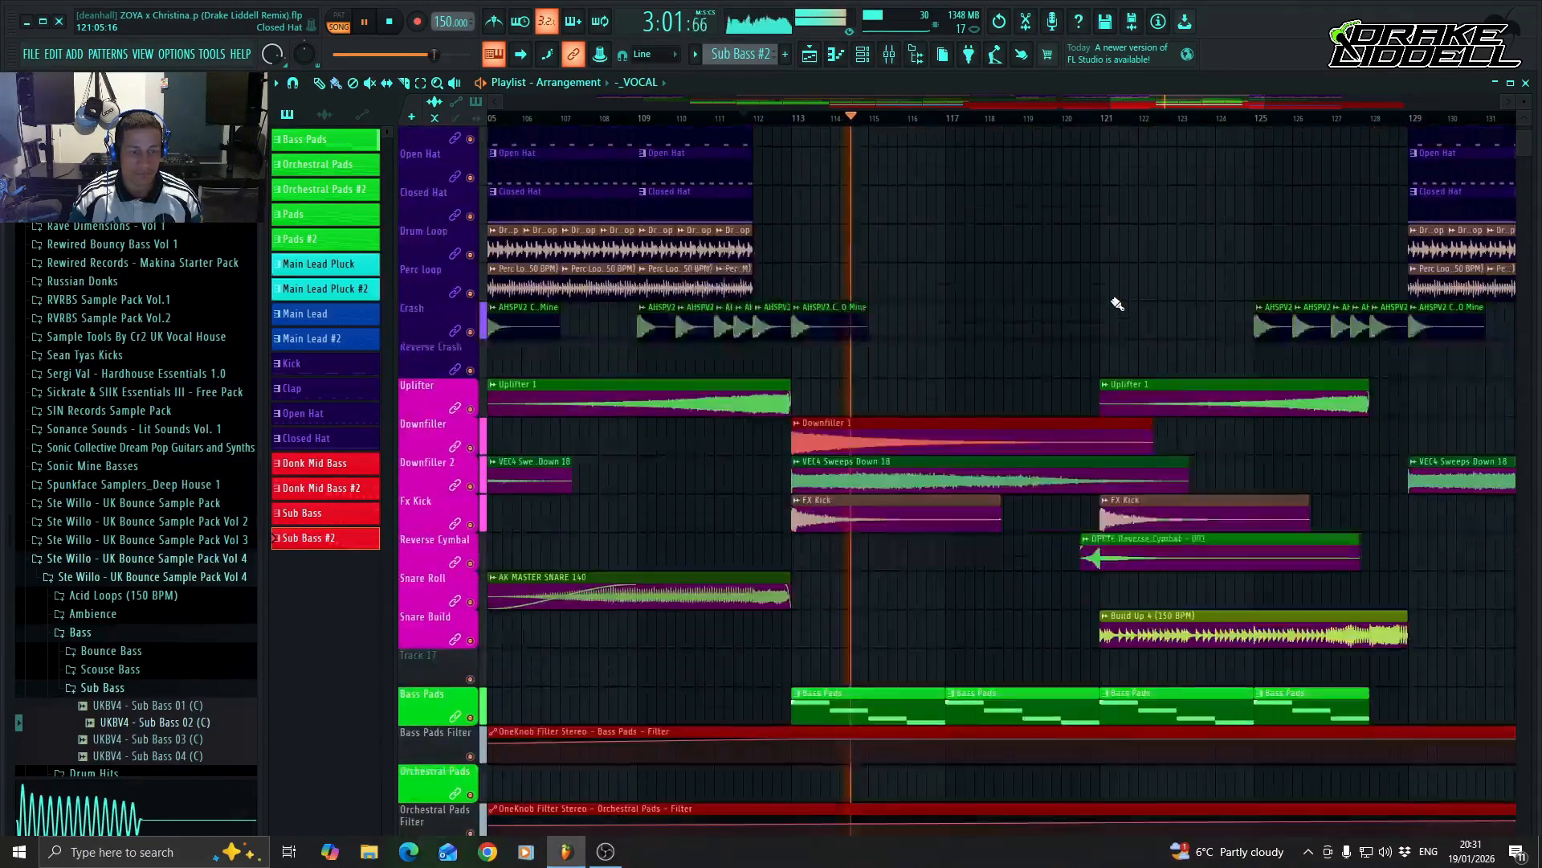
{"action": "scroll", "coordinate": [1116, 304], "scroll_direction": "down", "scroll_amount": 2}
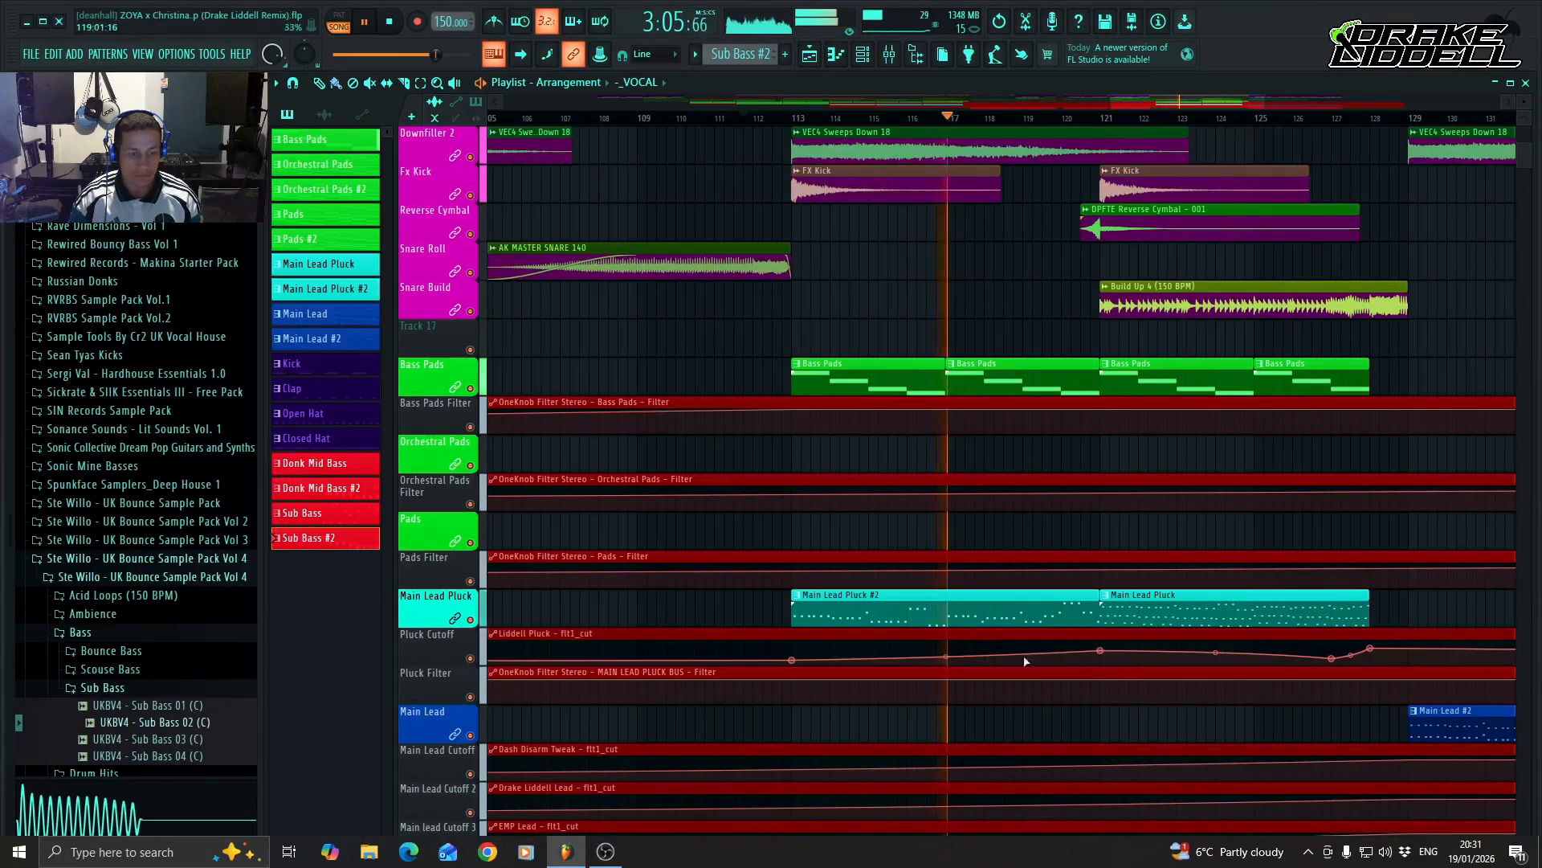
{"action": "left_click", "coordinate": [1101, 651]}
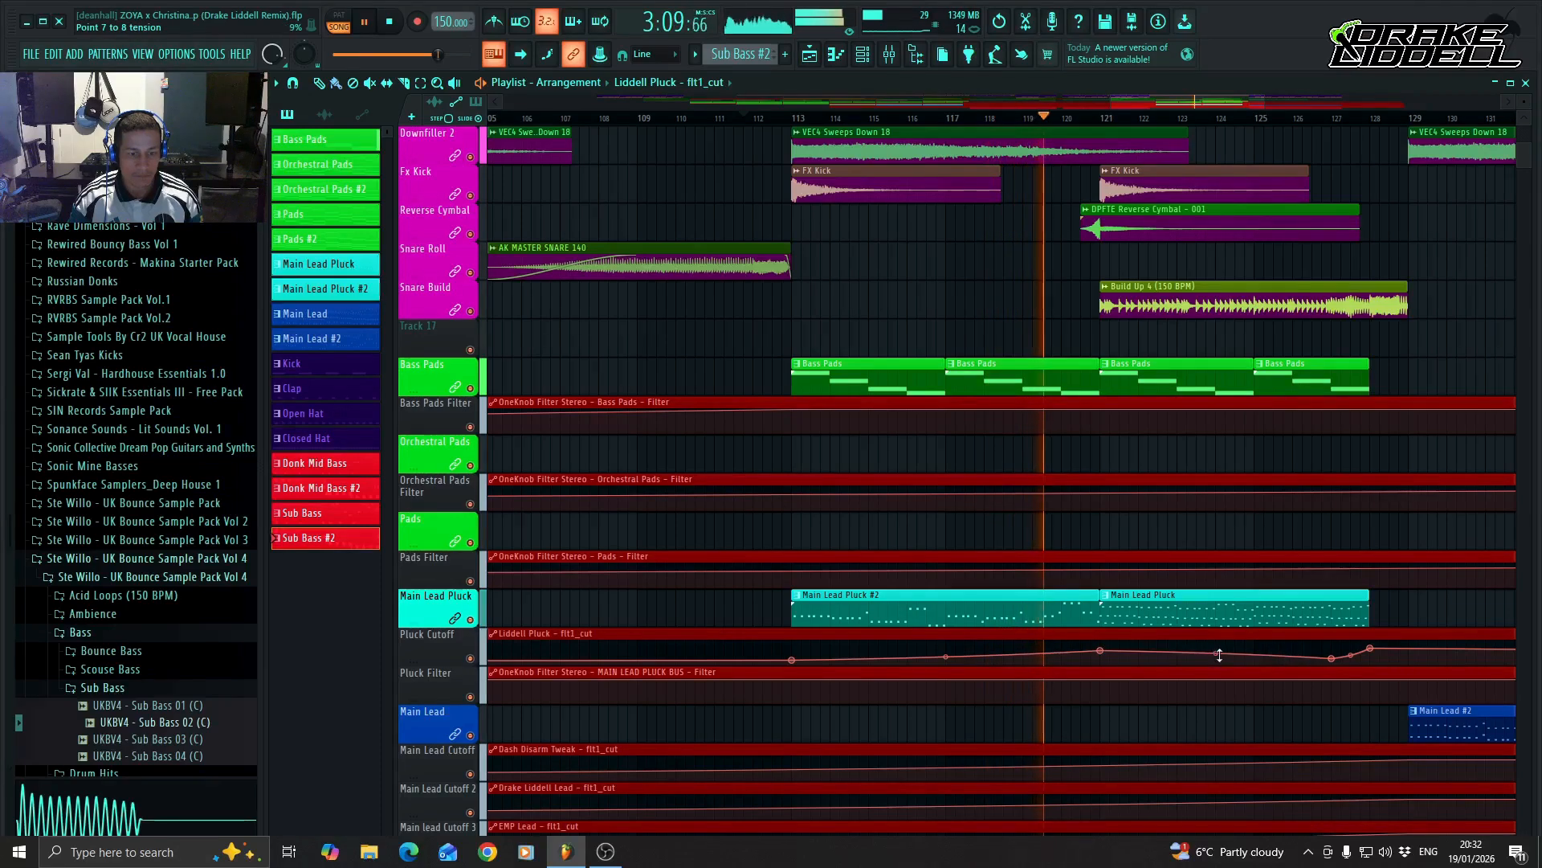
{"action": "left_click_drag", "start_coordinate": [1214, 655], "coordinate": [1215, 652]}
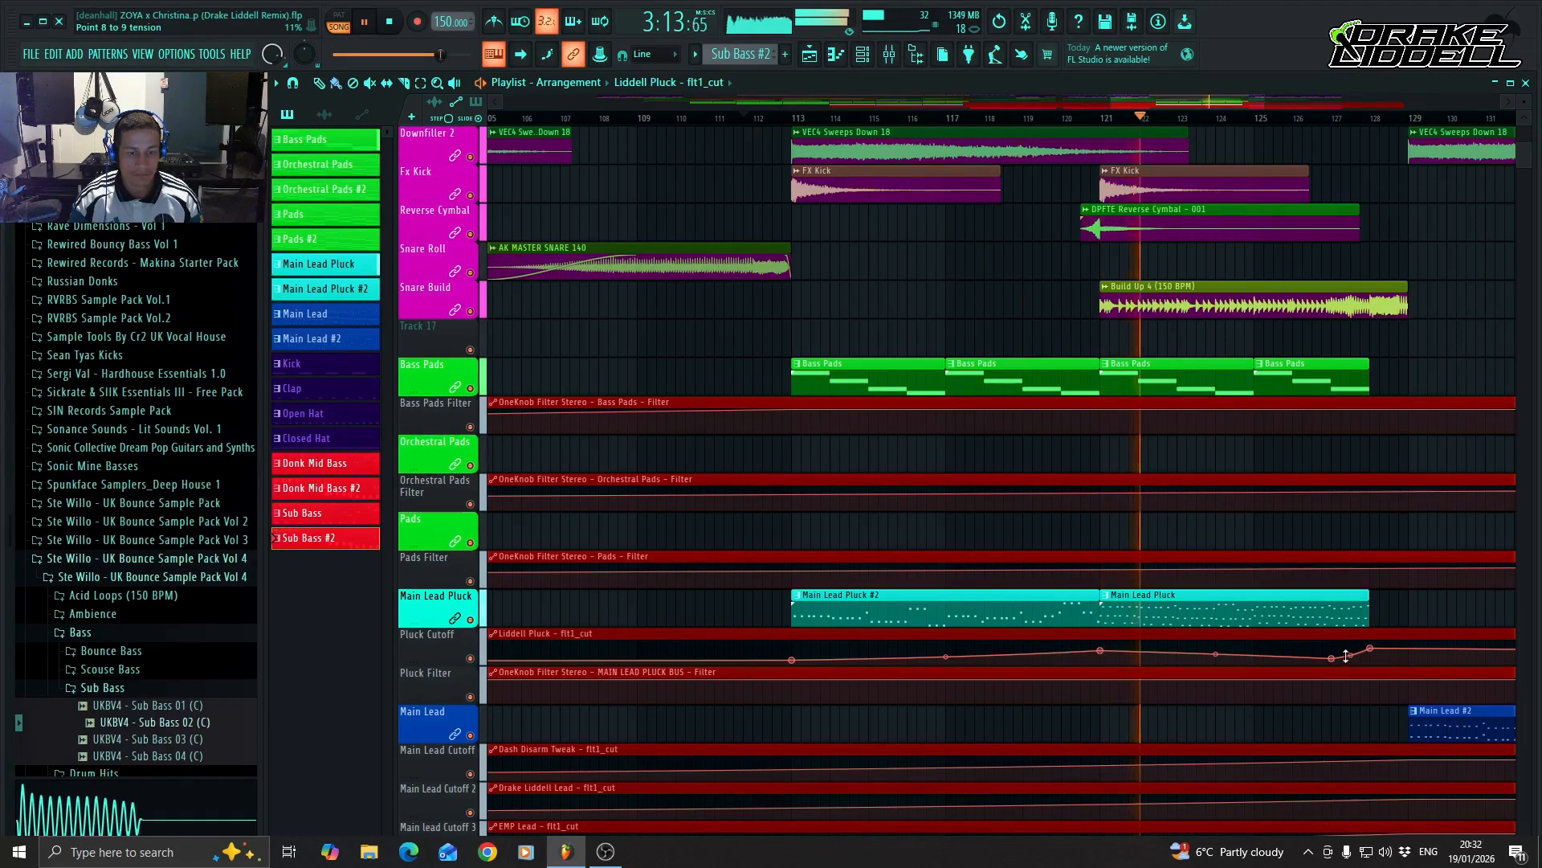
Listen through the end of the build-up and the bar 129 drop while following its tracks, and stop playback at bar 137.
{"action": "left_click_drag", "start_coordinate": [1181, 111], "coordinate": [1266, 94]}
{"action": "scroll", "coordinate": [1253, 433], "scroll_direction": "down", "scroll_amount": 3}
{"action": "scroll", "coordinate": [1253, 438], "scroll_direction": "down", "scroll_amount": 1}
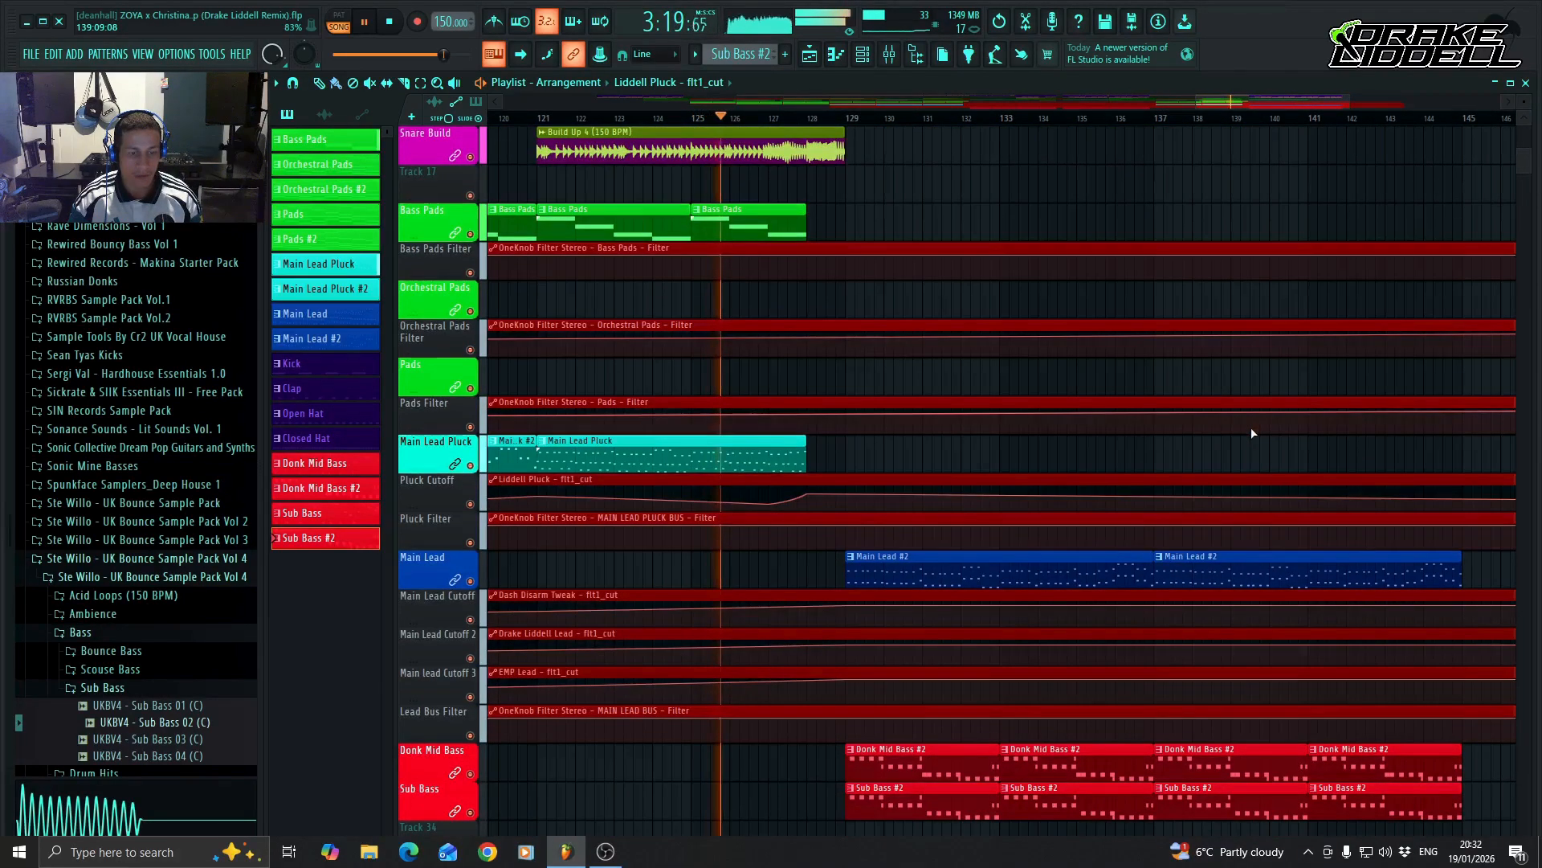
{"action": "scroll", "coordinate": [1229, 426], "scroll_direction": "up", "scroll_amount": 5}
{"action": "scroll", "coordinate": [1285, 426], "scroll_direction": "up", "scroll_amount": 5}
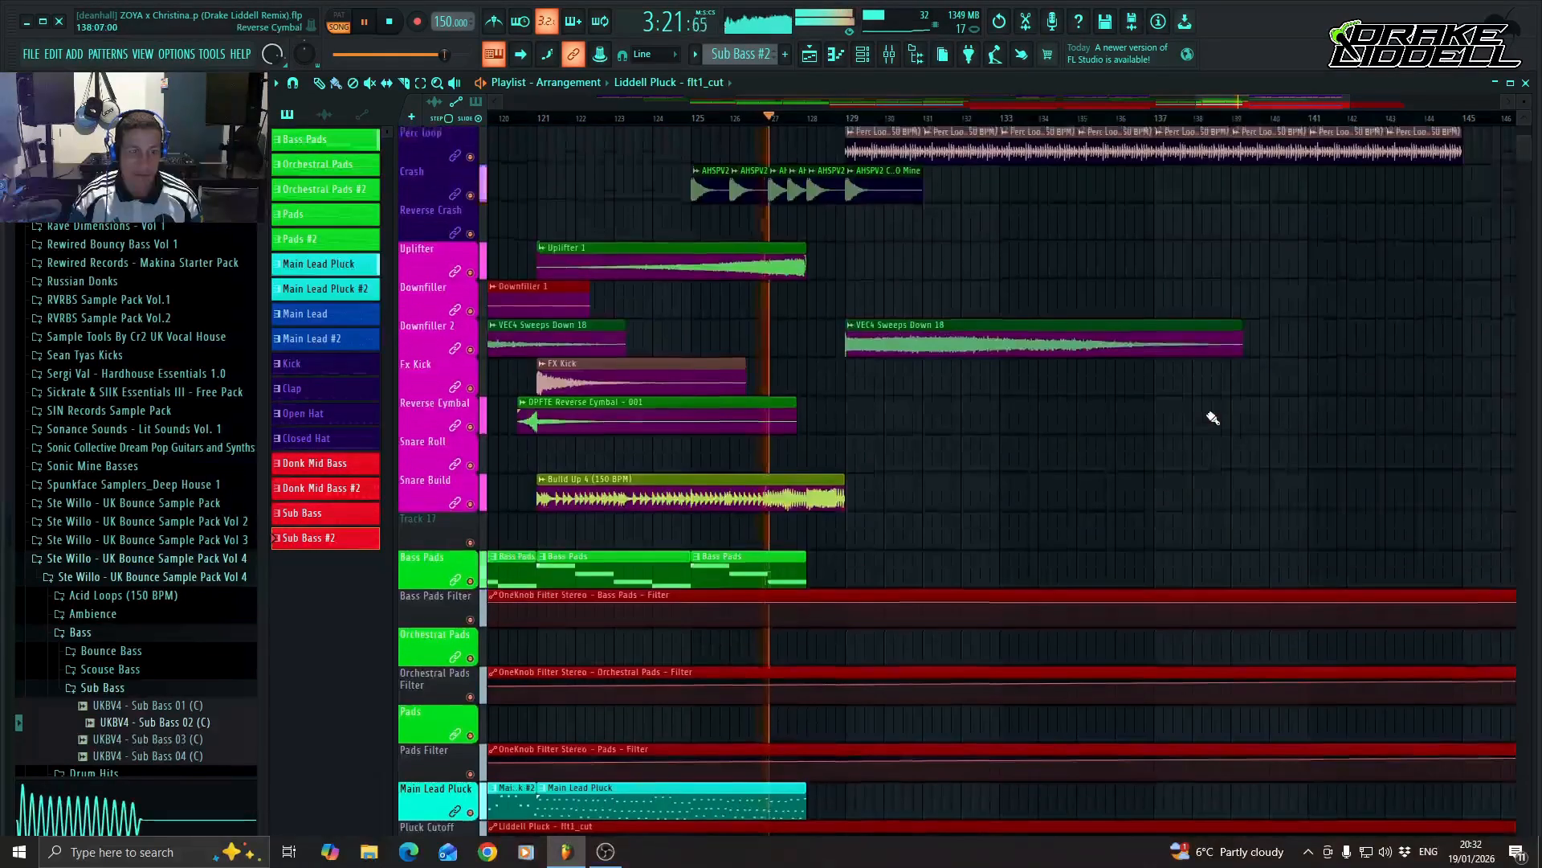
{"action": "scroll", "coordinate": [1285, 465], "scroll_direction": "up", "scroll_amount": 4}
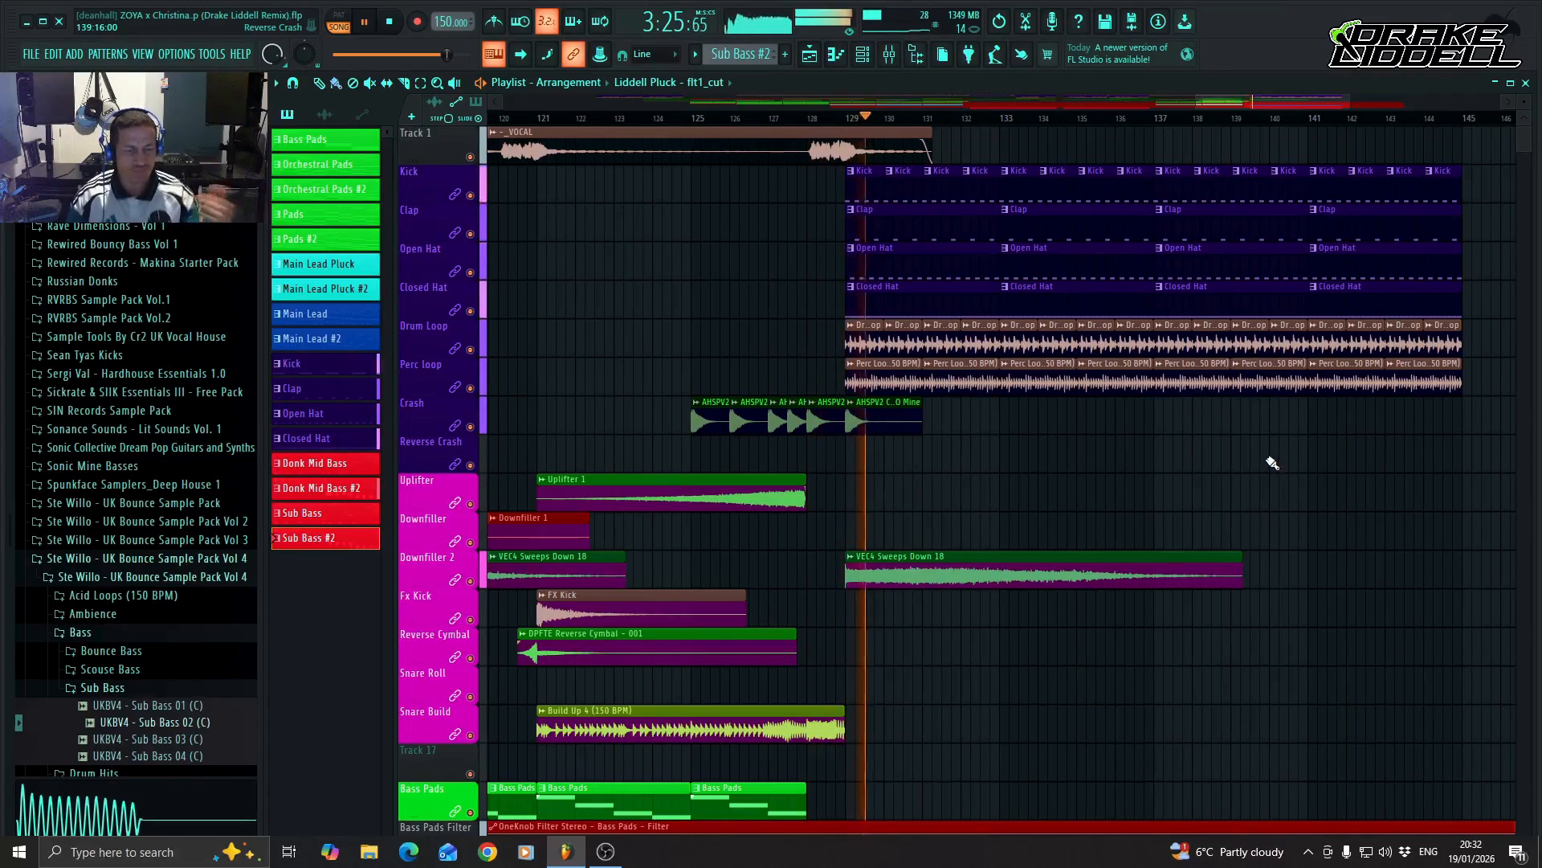
{"action": "scroll", "coordinate": [1270, 462], "scroll_direction": "down", "scroll_amount": 4}
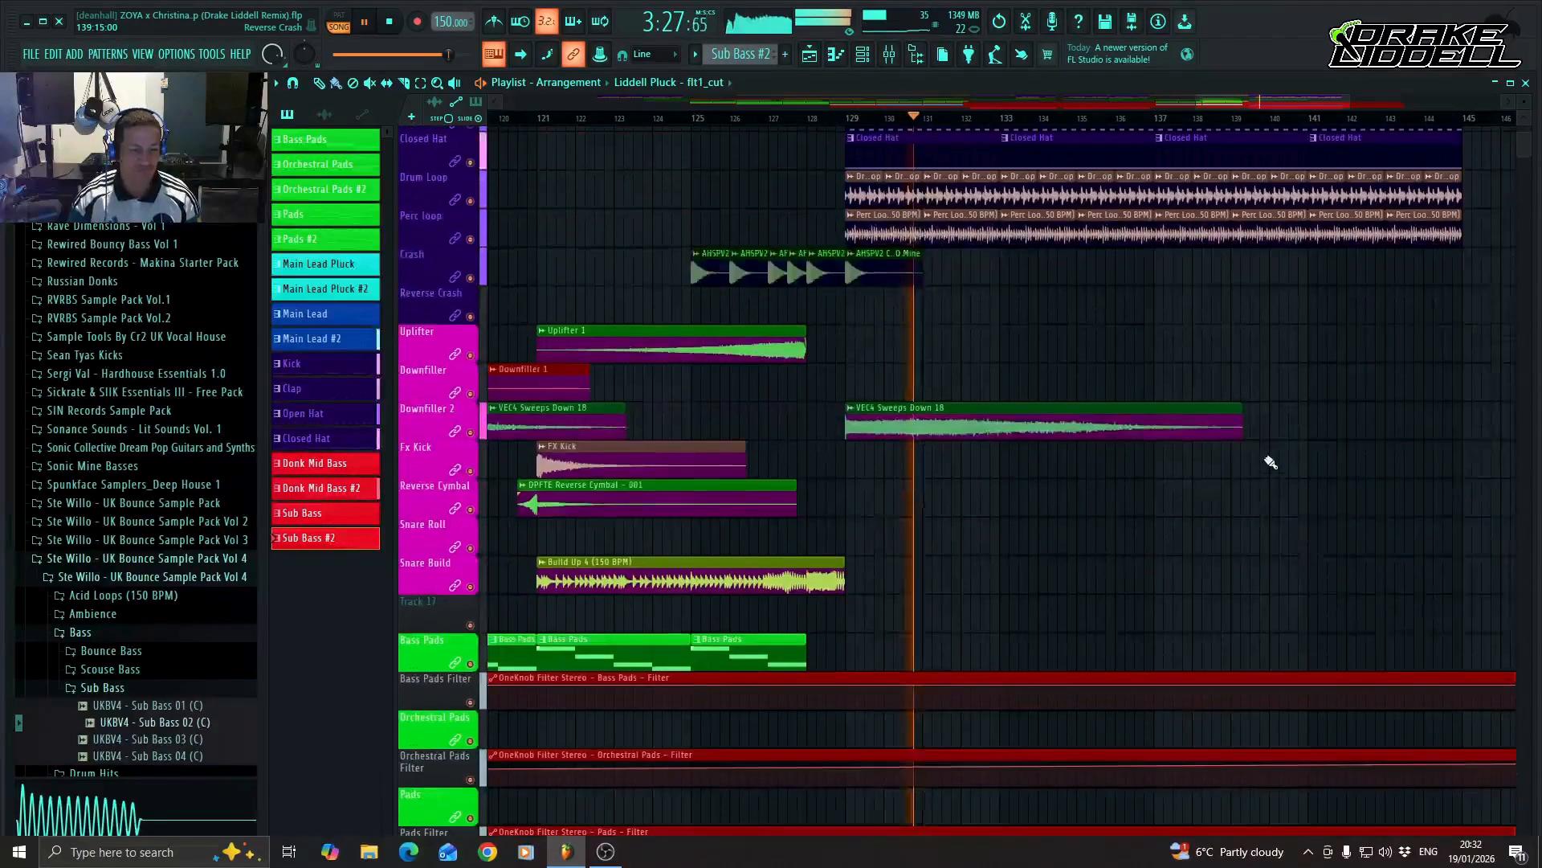
{"action": "scroll", "coordinate": [1263, 454], "scroll_direction": "down", "scroll_amount": 3}
{"action": "scroll", "coordinate": [1237, 442], "scroll_direction": "down", "scroll_amount": 5}
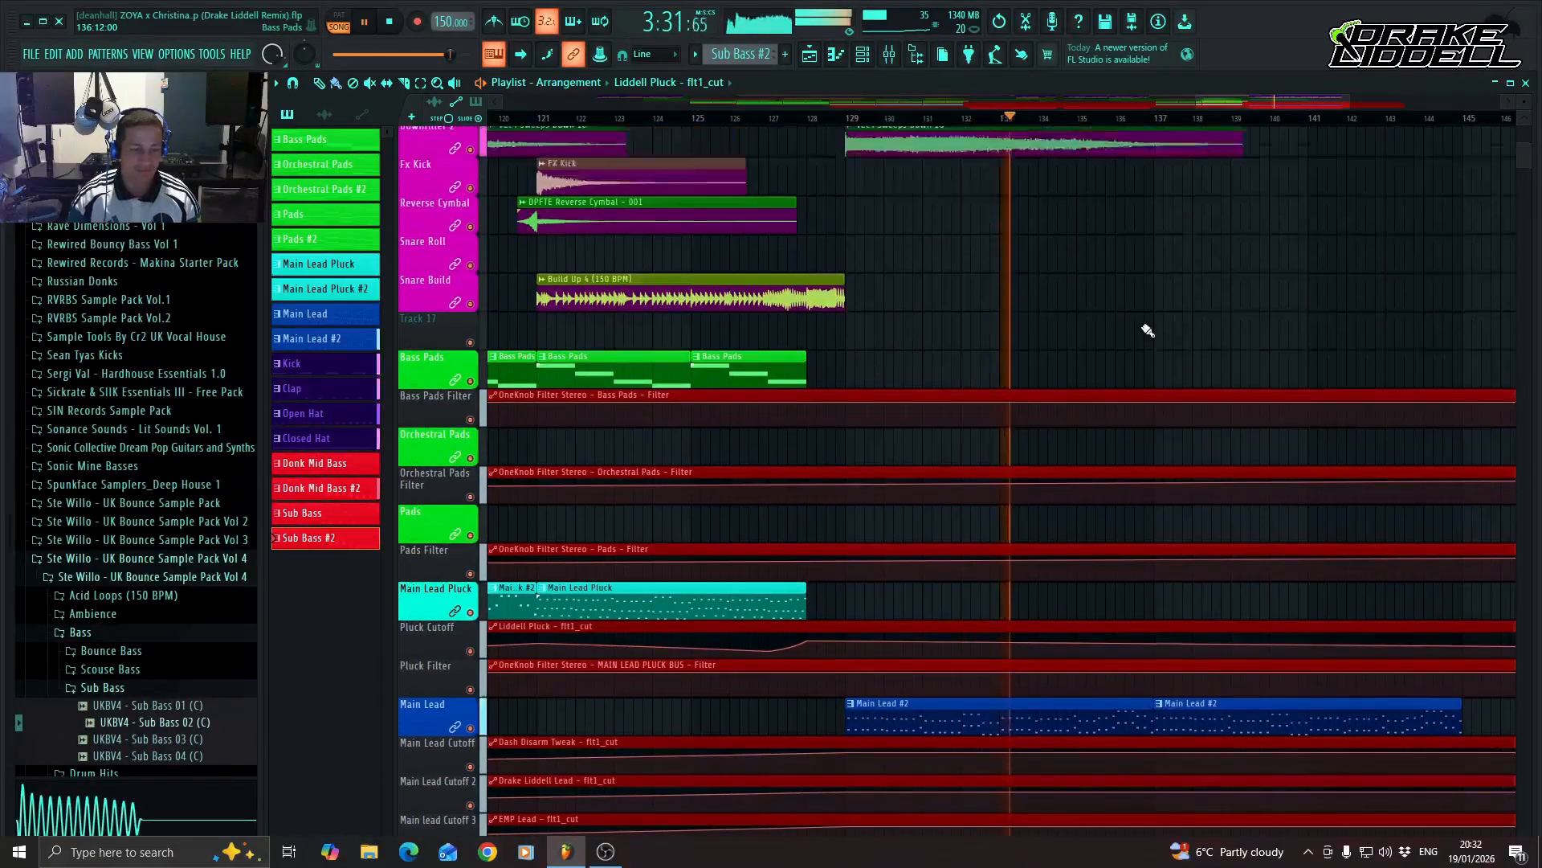
{"action": "scroll", "coordinate": [1173, 386], "scroll_direction": "up", "scroll_amount": 12}
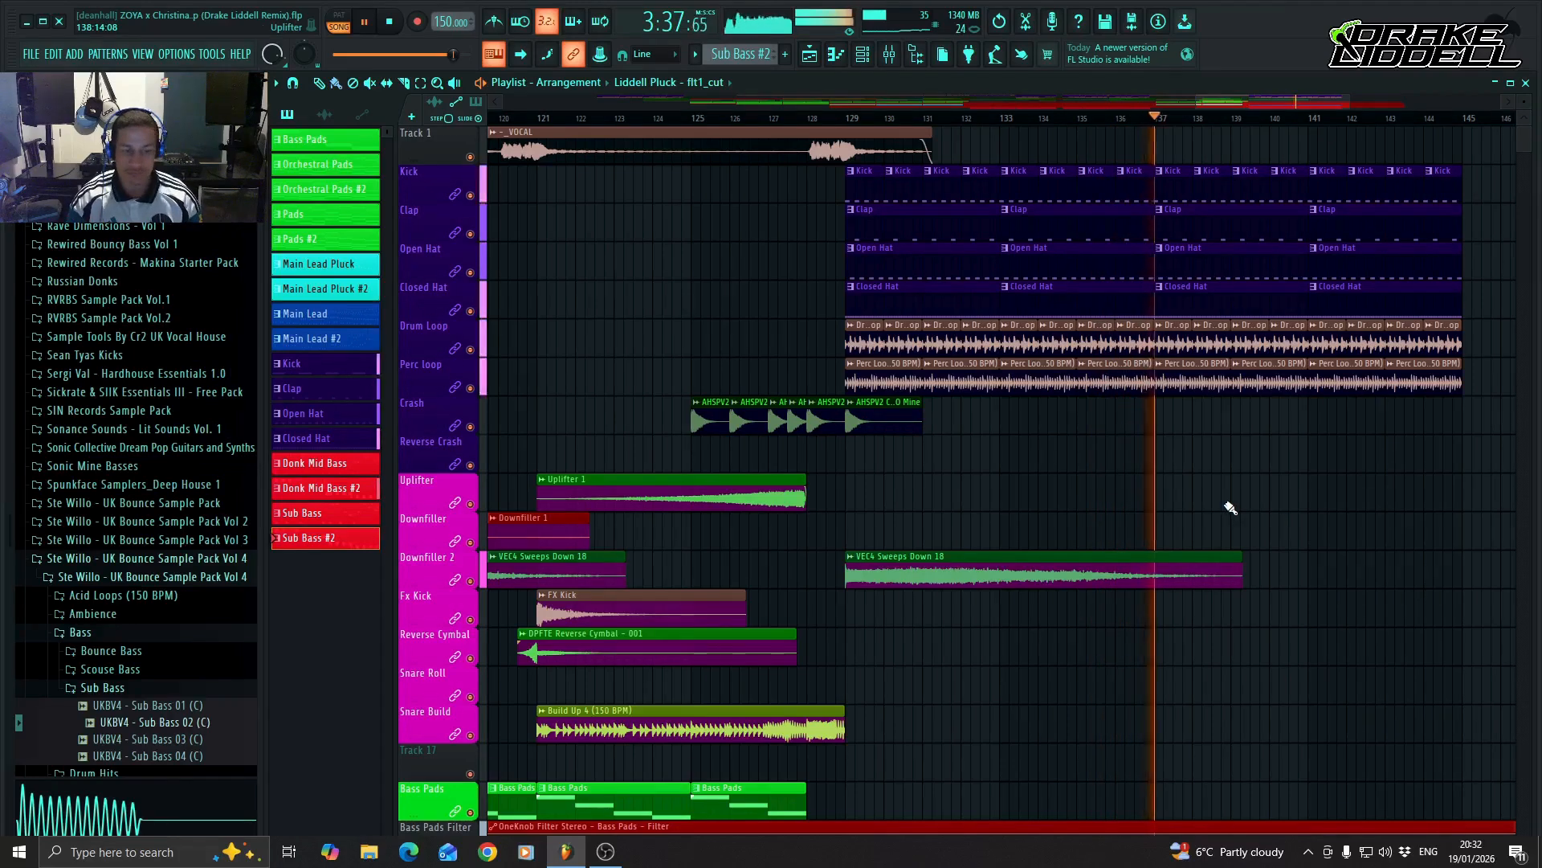
{"action": "key", "text": "space"}
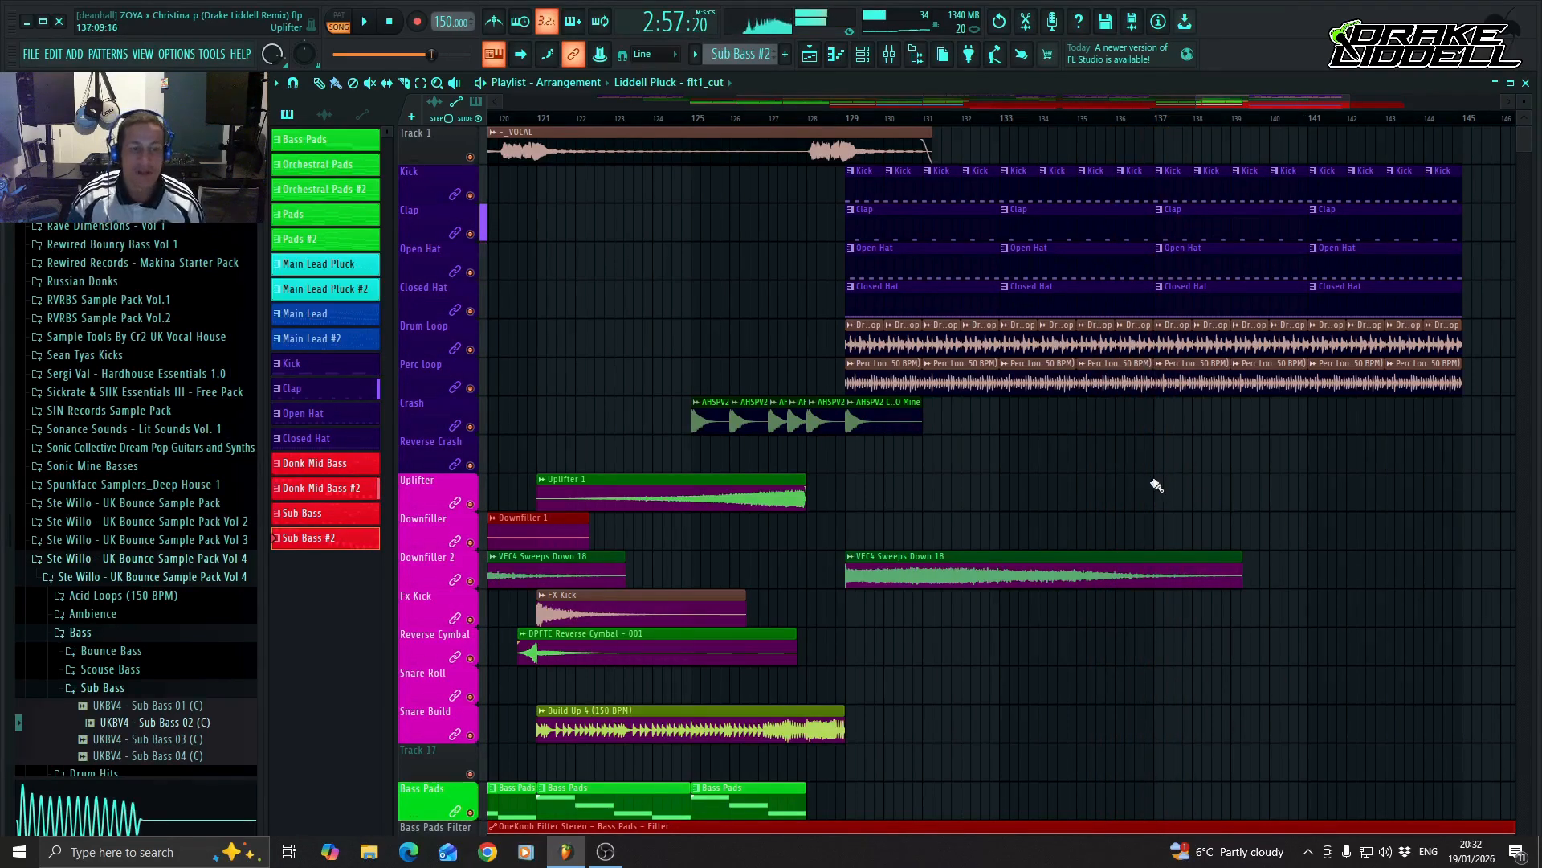
Open the Mixer to show the levels of all tracks.
{"action": "scroll", "coordinate": [1033, 475], "scroll_direction": "down", "scroll_amount": 4}
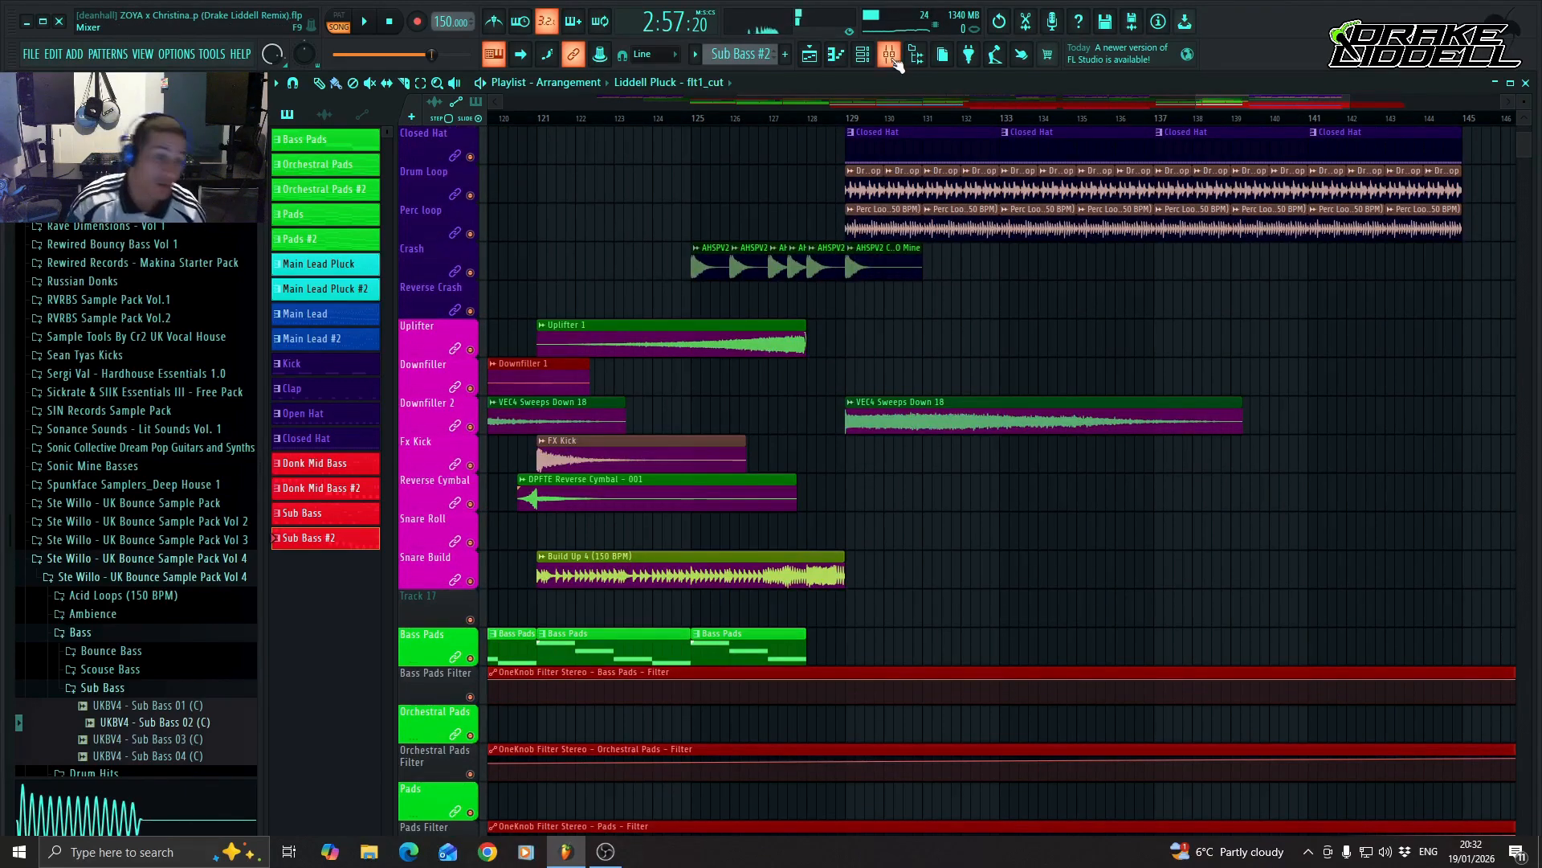
{"action": "left_click", "coordinate": [892, 56]}
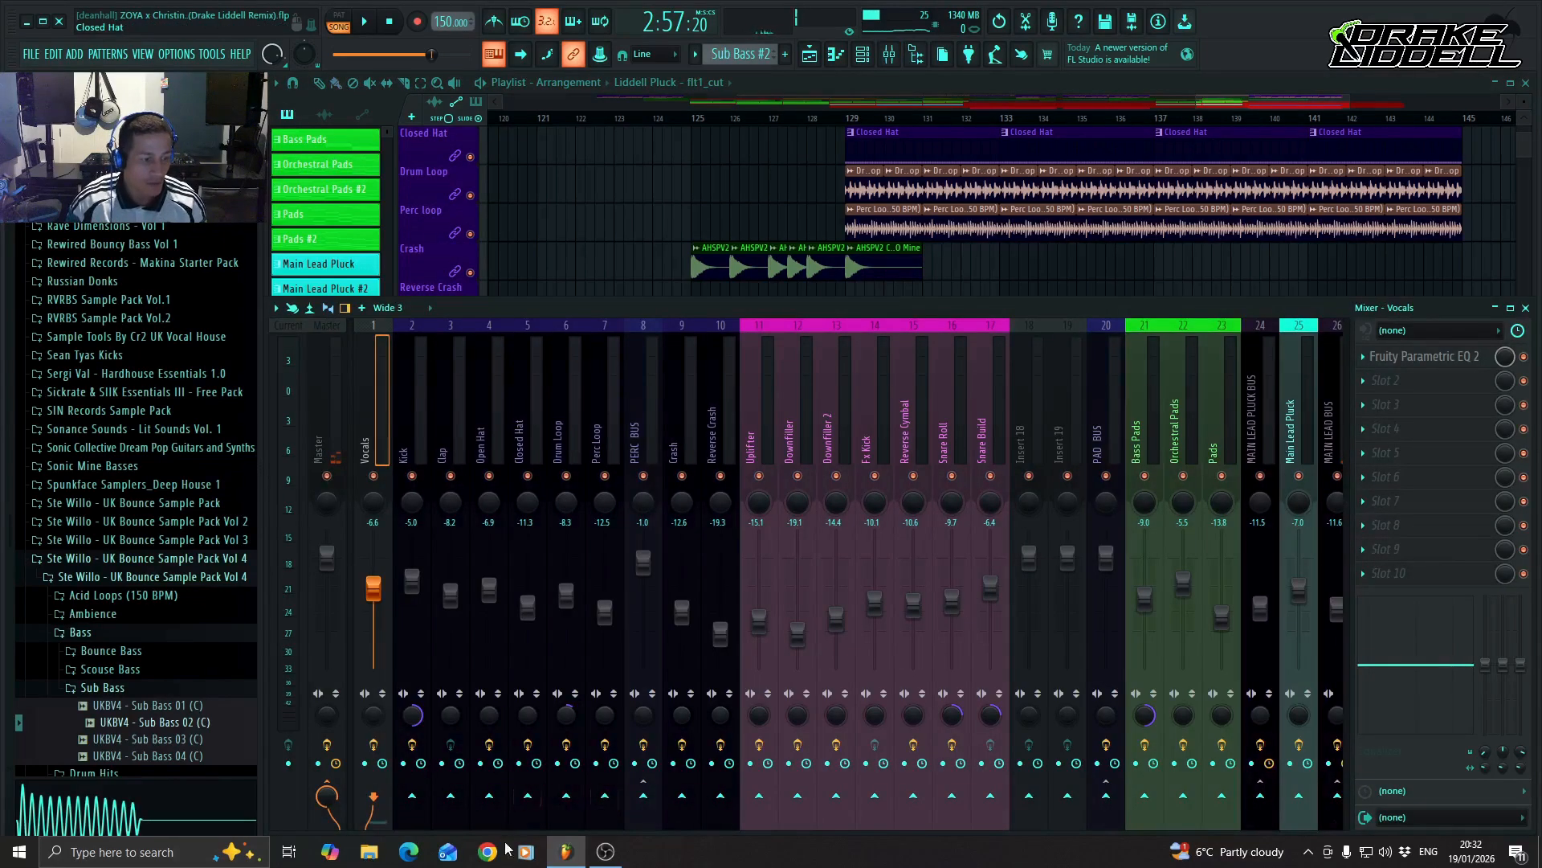
Lower the MAIN LEAD BUS level to -12.0 dB and the Main Lead level to -7.4 dB, leaving MAIN LEAD BUS selected.
{"action": "left_click_drag", "start_coordinate": [382, 827], "coordinate": [505, 821]}
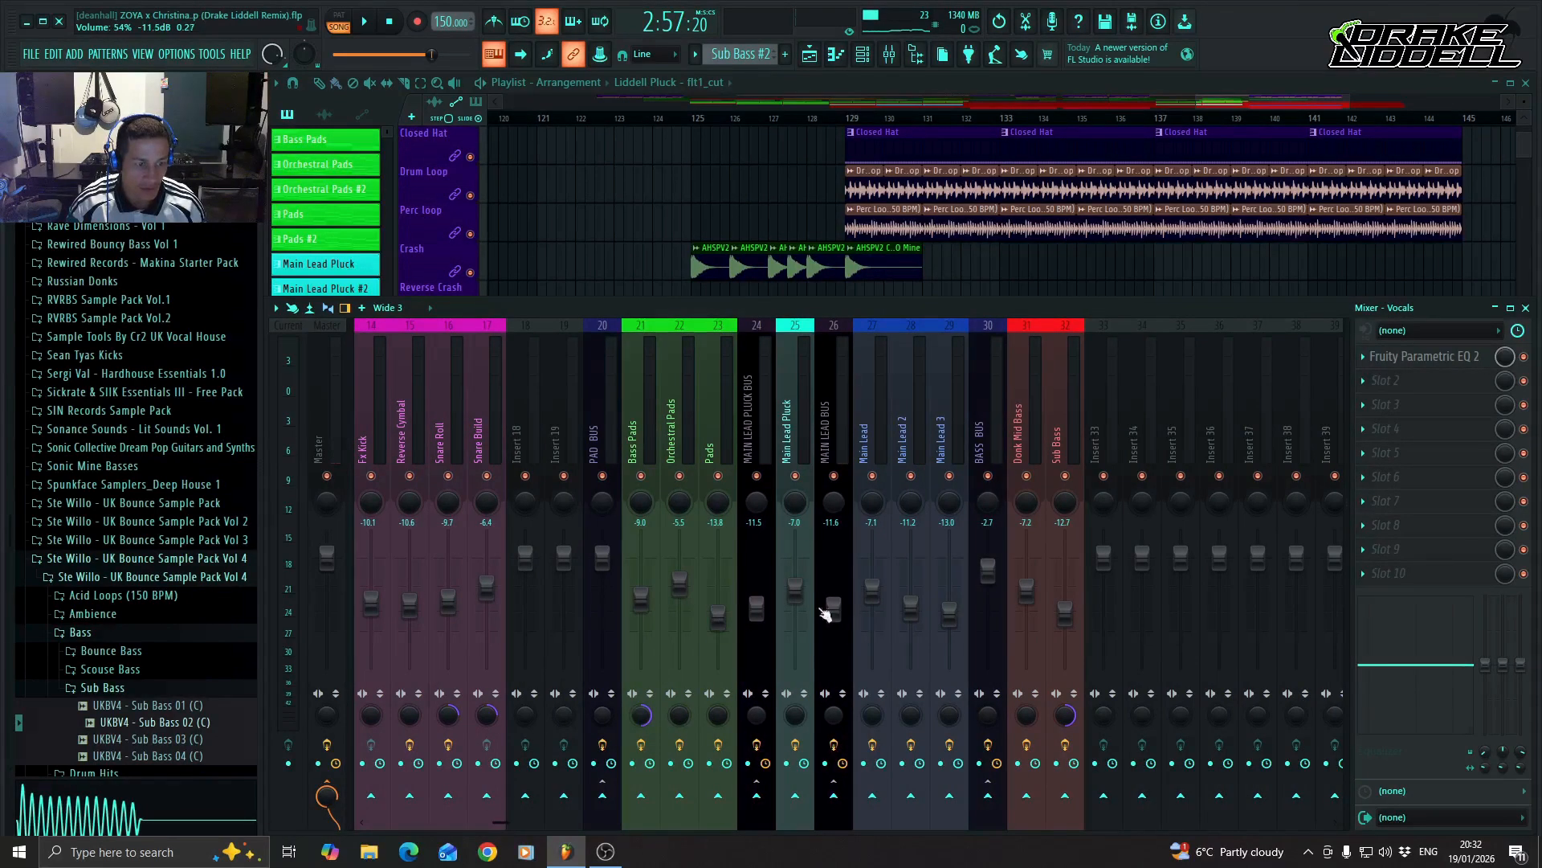
{"action": "left_click", "coordinate": [837, 613]}
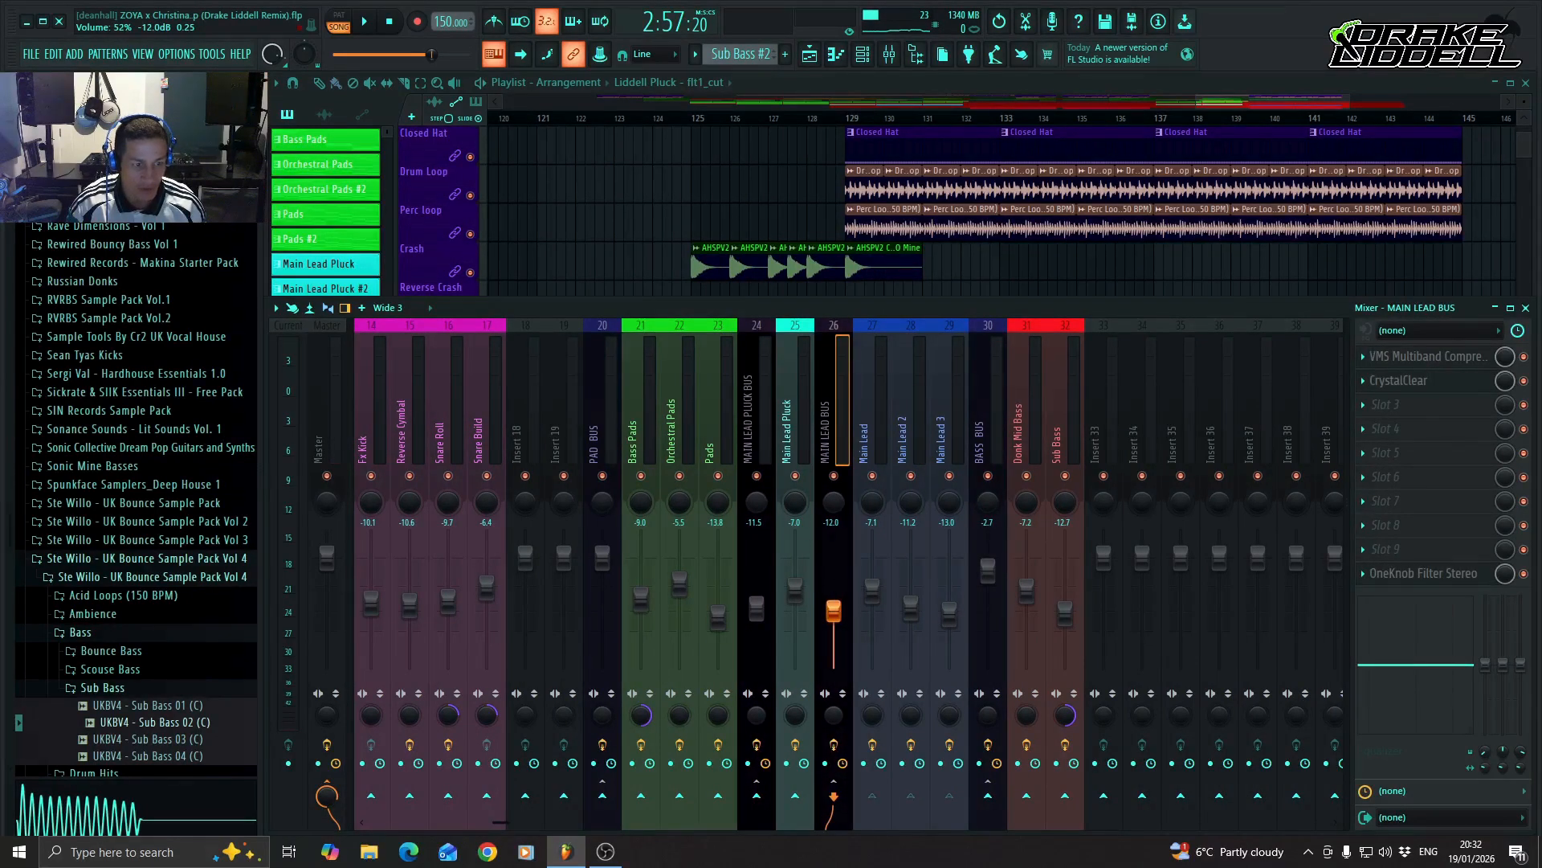
{"action": "left_click", "coordinate": [874, 589]}
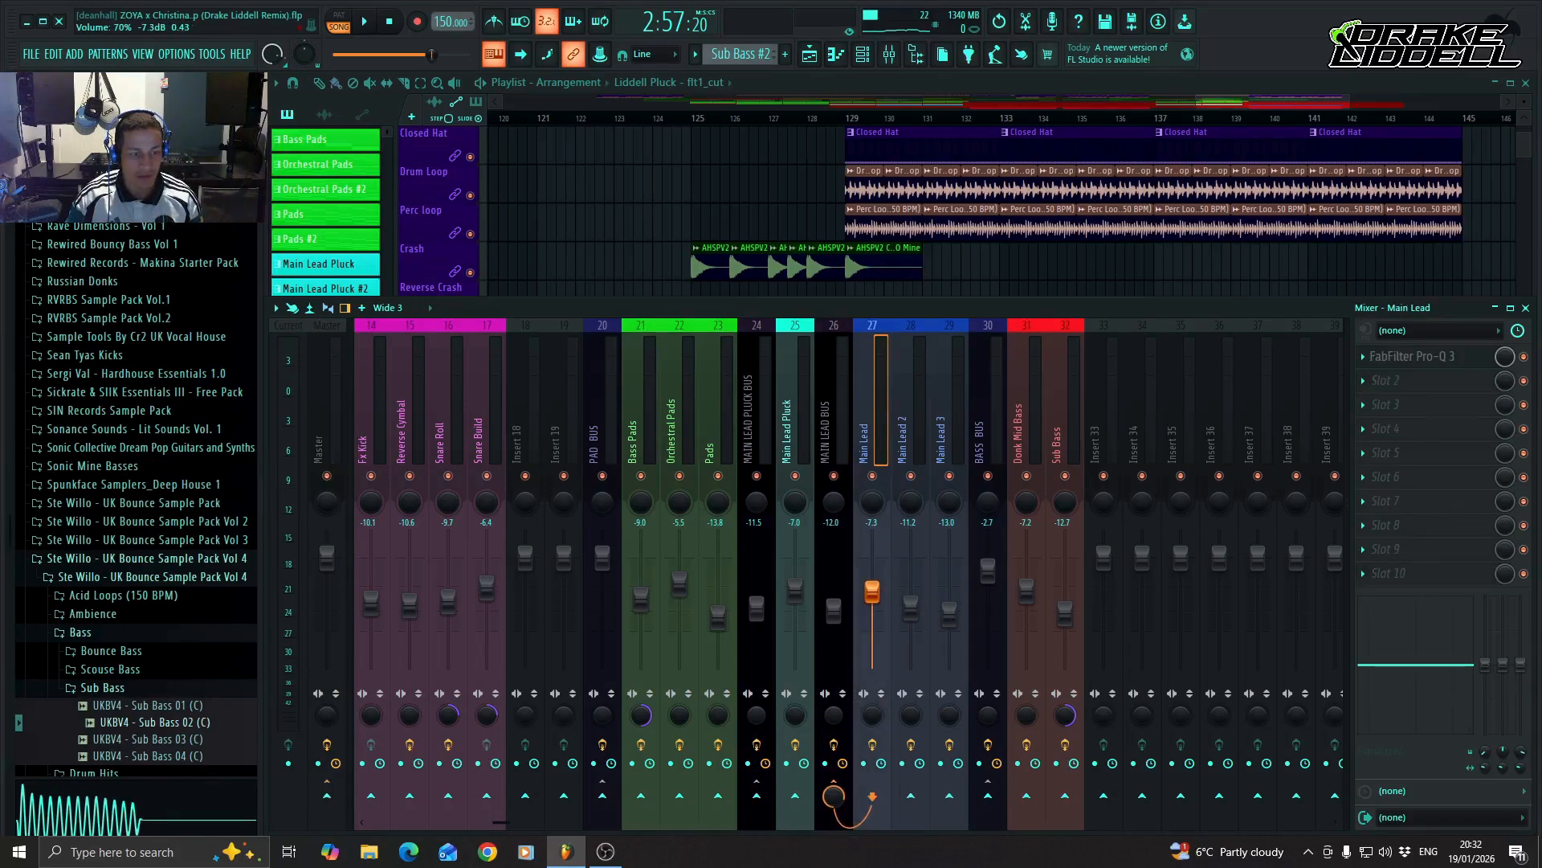
{"action": "left_click", "coordinate": [845, 432]}
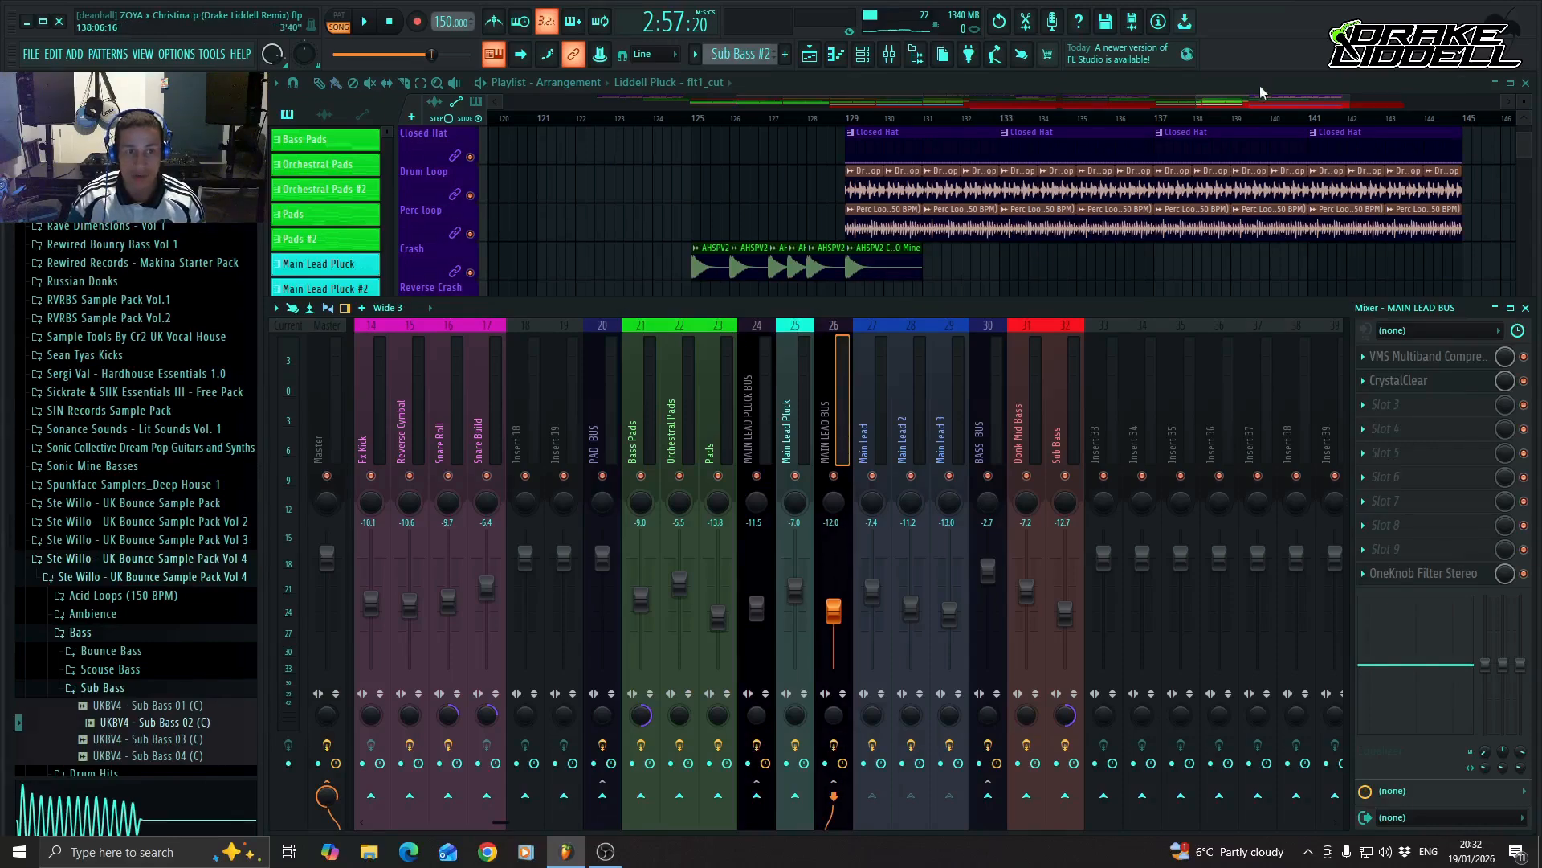
Compare the lead clips and their cutoff automation around bars 65–80 with those of the build-up and drop at bars 113–145.
{"action": "left_click_drag", "start_coordinate": [1256, 101], "coordinate": [971, 118]}
{"action": "scroll", "coordinate": [954, 458], "scroll_direction": "down", "scroll_amount": 5}
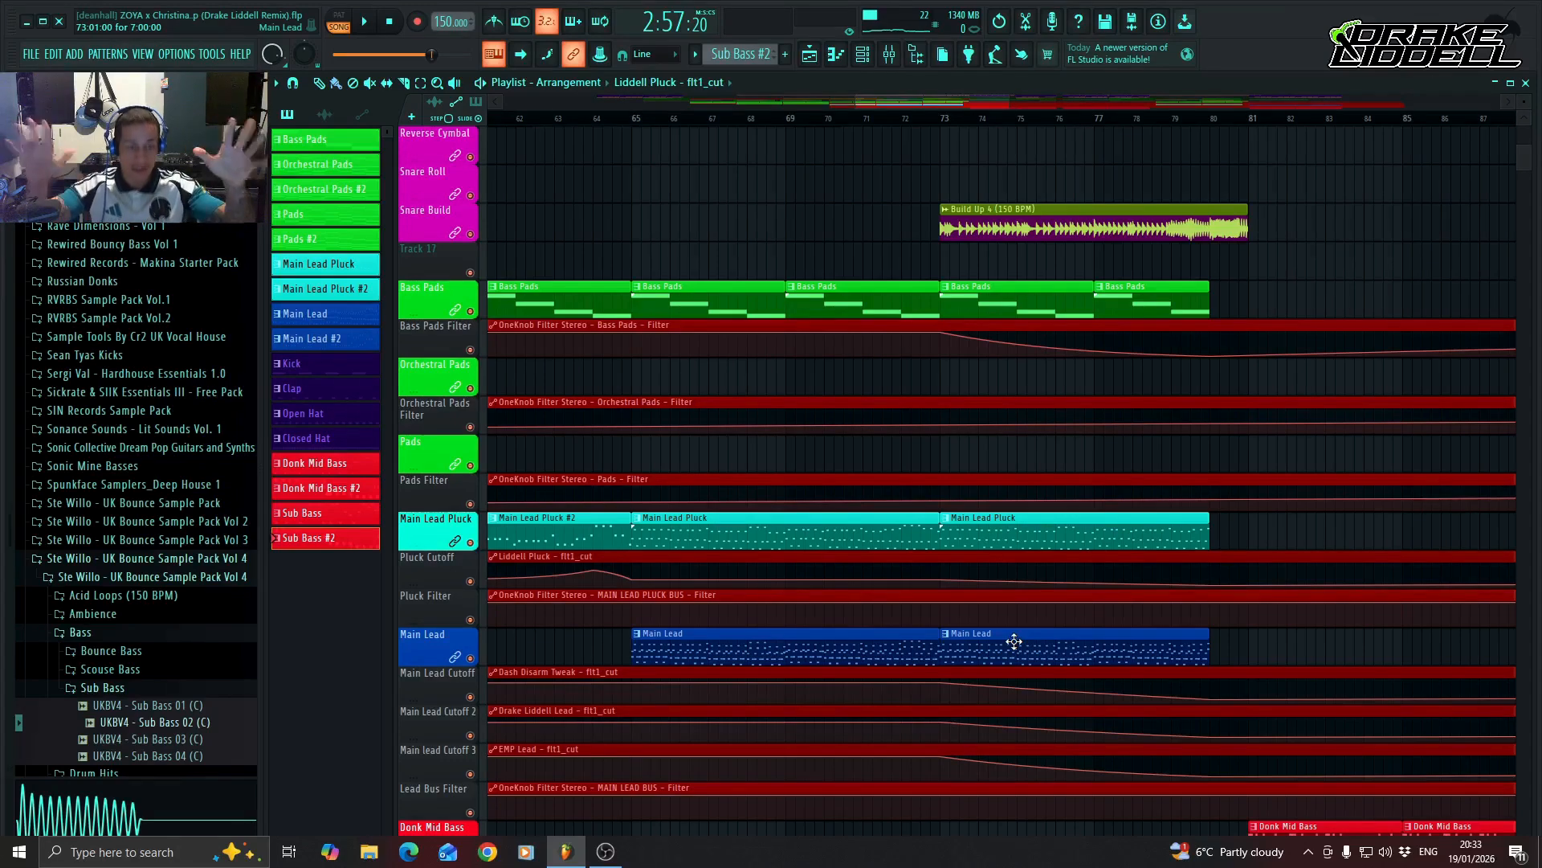
{"action": "left_click_drag", "start_coordinate": [918, 97], "coordinate": [1279, 114]}
{"action": "scroll", "coordinate": [1125, 654], "scroll_direction": "down", "scroll_amount": 4}
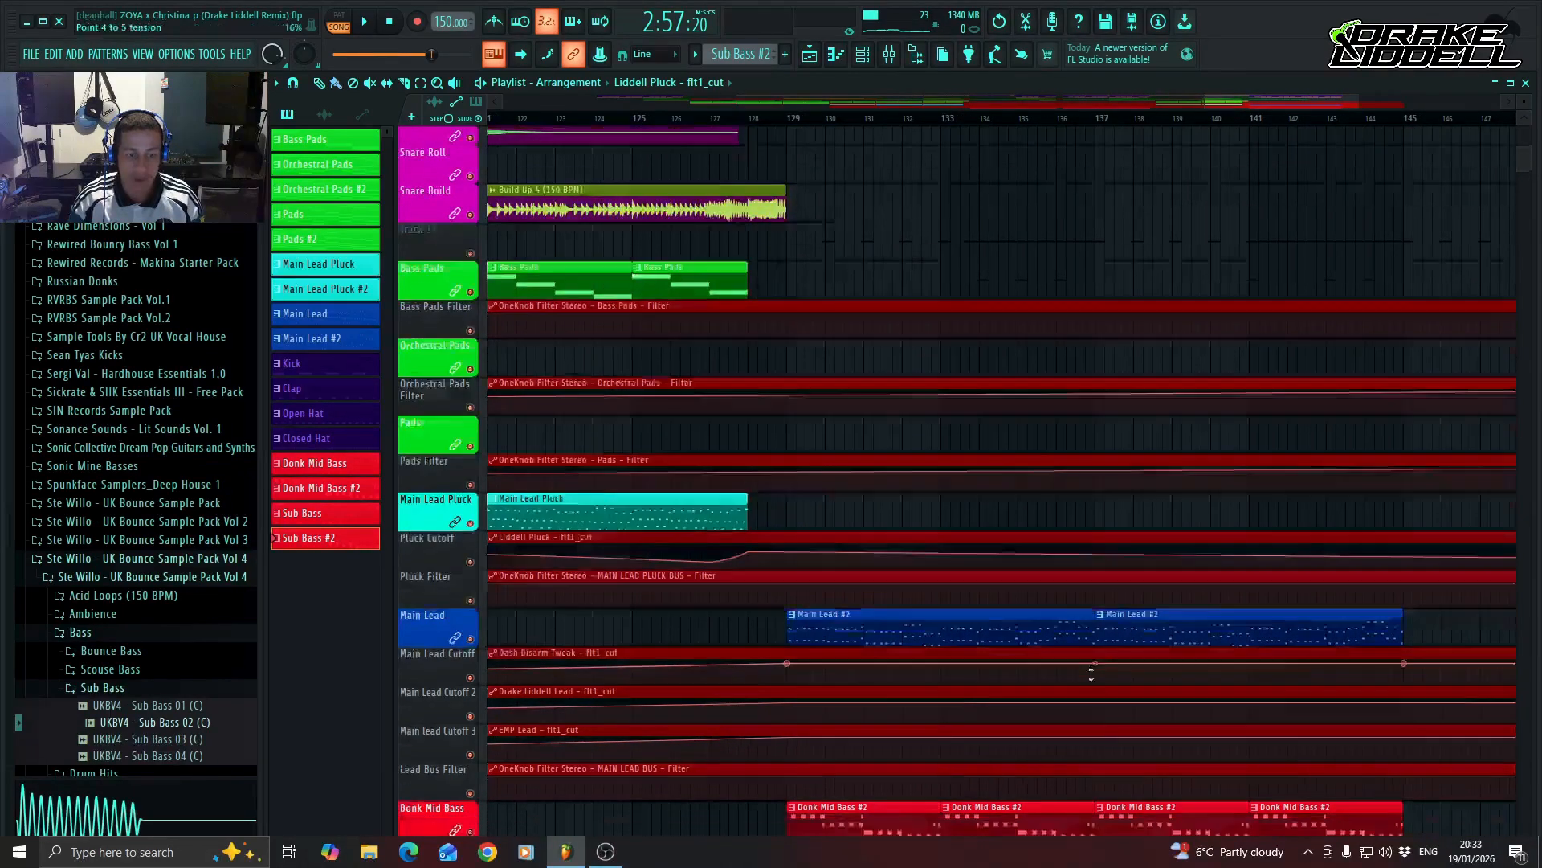
{"action": "scroll", "coordinate": [1036, 675], "scroll_direction": "up", "scroll_amount": 8}
{"action": "scroll", "coordinate": [1052, 682], "scroll_direction": "down", "scroll_amount": 6}
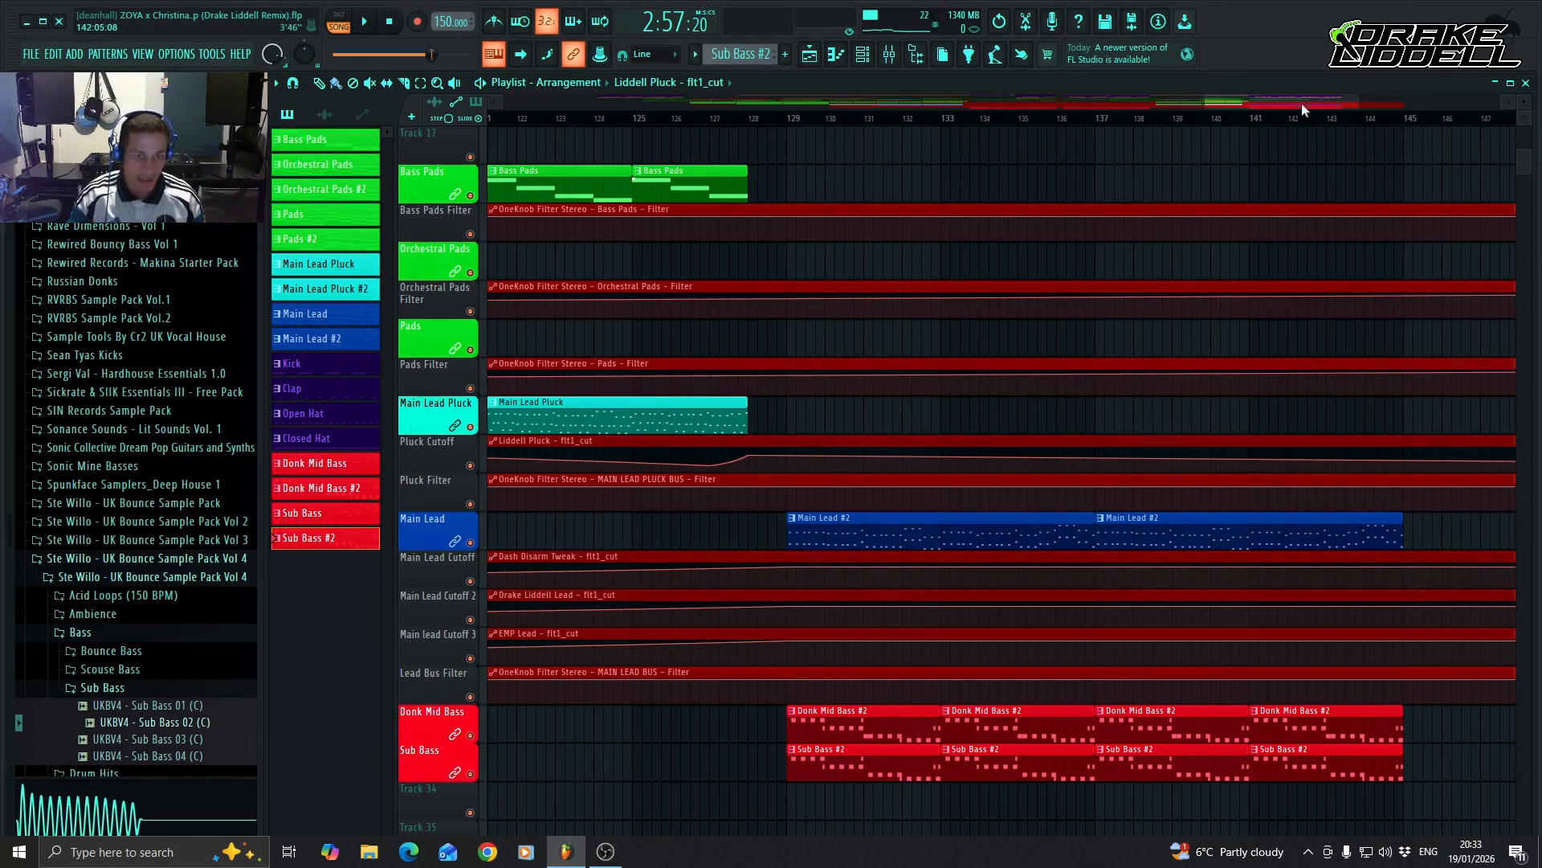
{"action": "left_click_drag", "start_coordinate": [1302, 107], "coordinate": [1238, 108]}
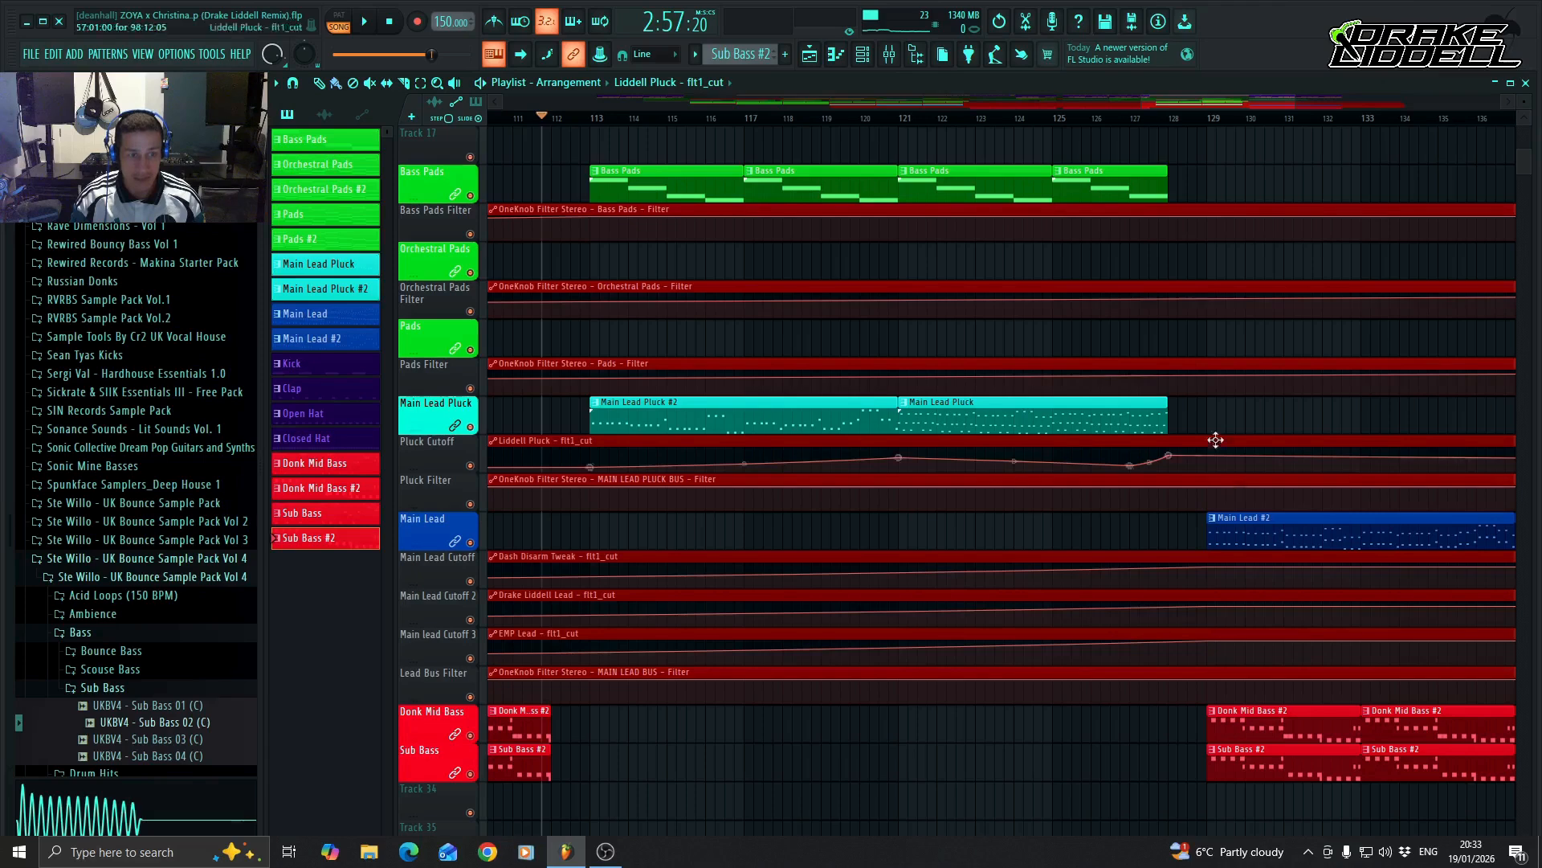
{"action": "left_click_drag", "start_coordinate": [1229, 105], "coordinate": [1276, 101]}
Move the Sub Bass and Donk Mid Bass tracks down by one to free Track 32 beneath Lead Bus Filter, and select it.
{"action": "scroll", "coordinate": [898, 570], "scroll_direction": "down", "scroll_amount": 2}
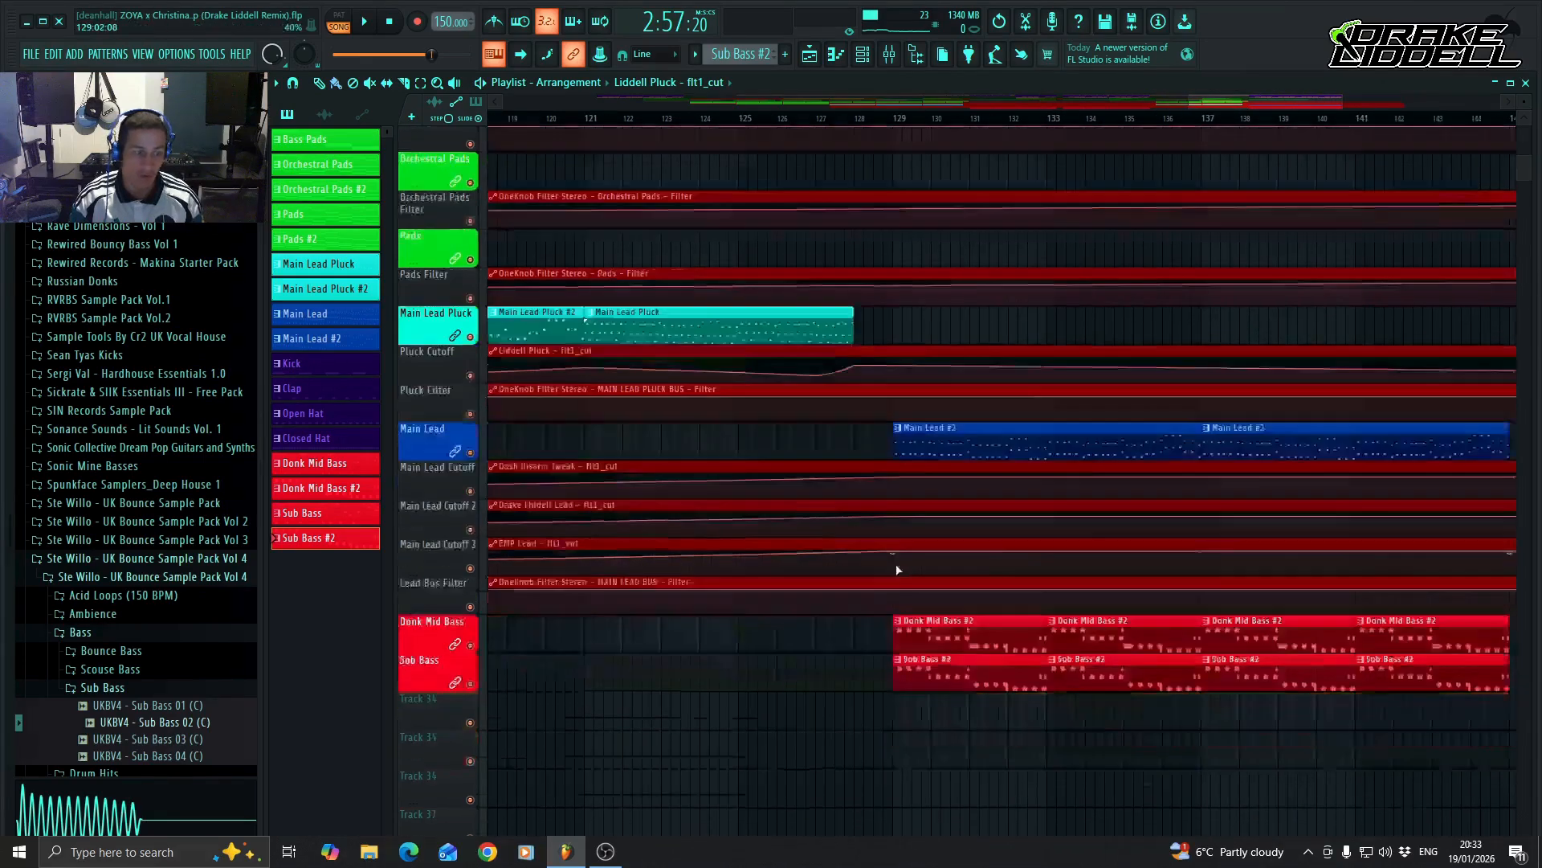
{"action": "scroll", "coordinate": [898, 570], "scroll_direction": "down", "scroll_amount": 3}
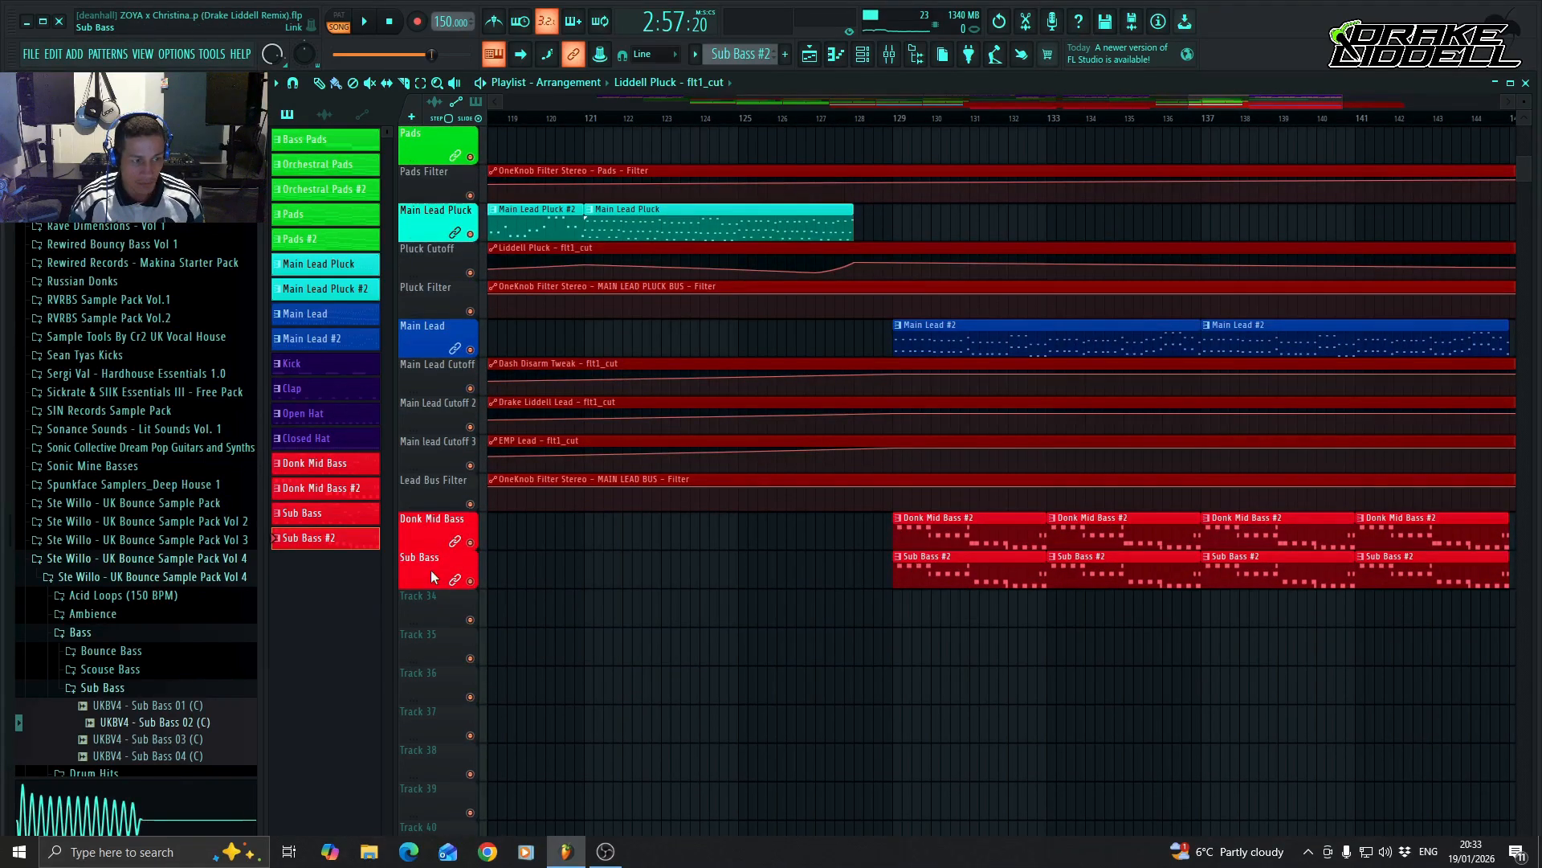
{"action": "left_click_drag", "start_coordinate": [430, 570], "coordinate": [430, 606]}
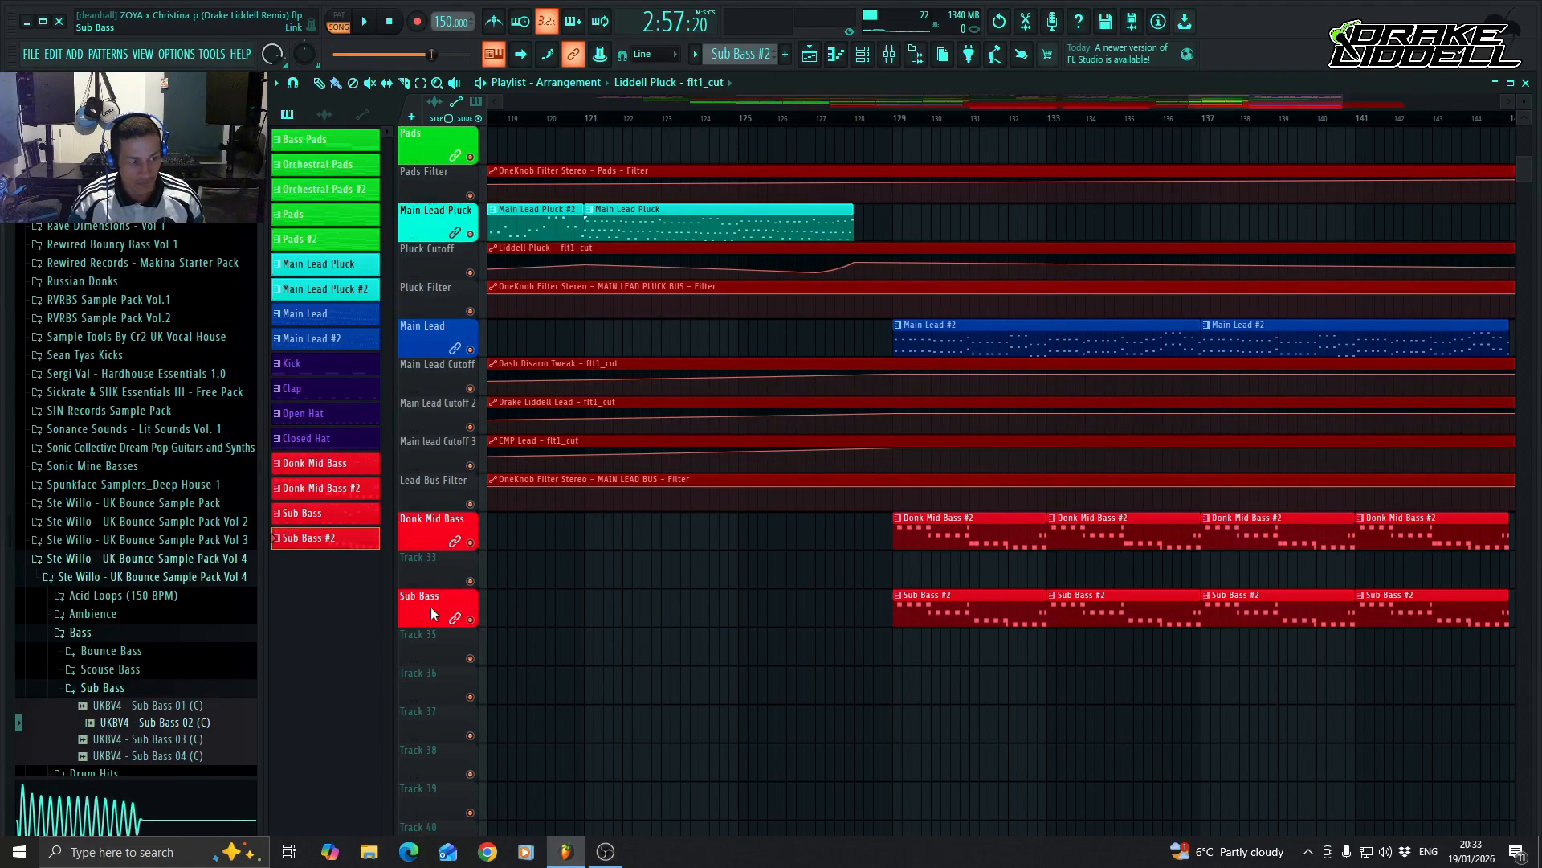
{"action": "left_click_drag", "start_coordinate": [440, 527], "coordinate": [441, 575]}
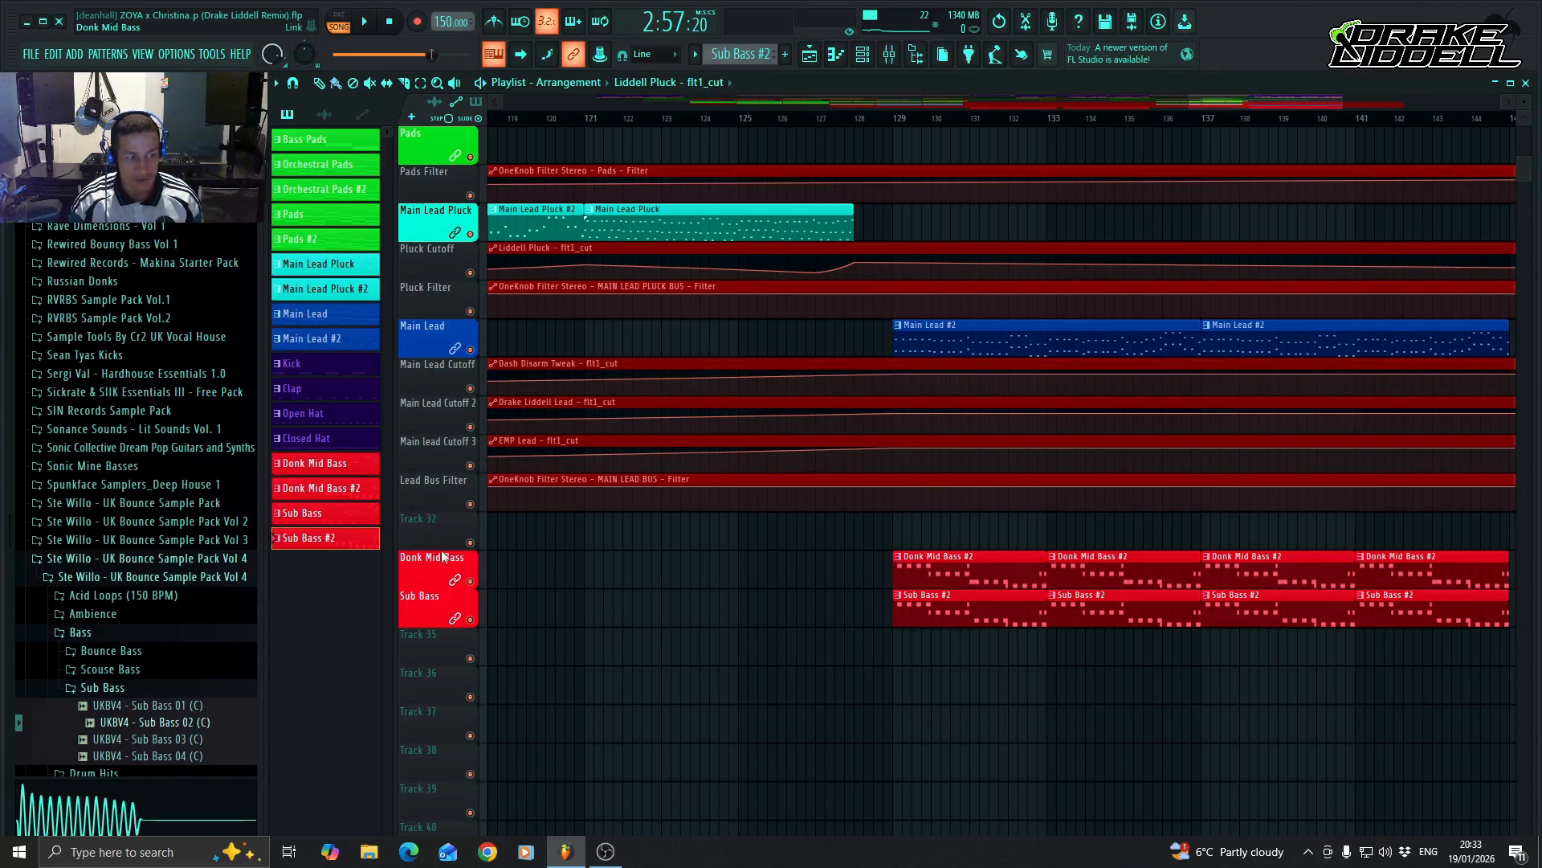
{"action": "right_click", "coordinate": [436, 548]}
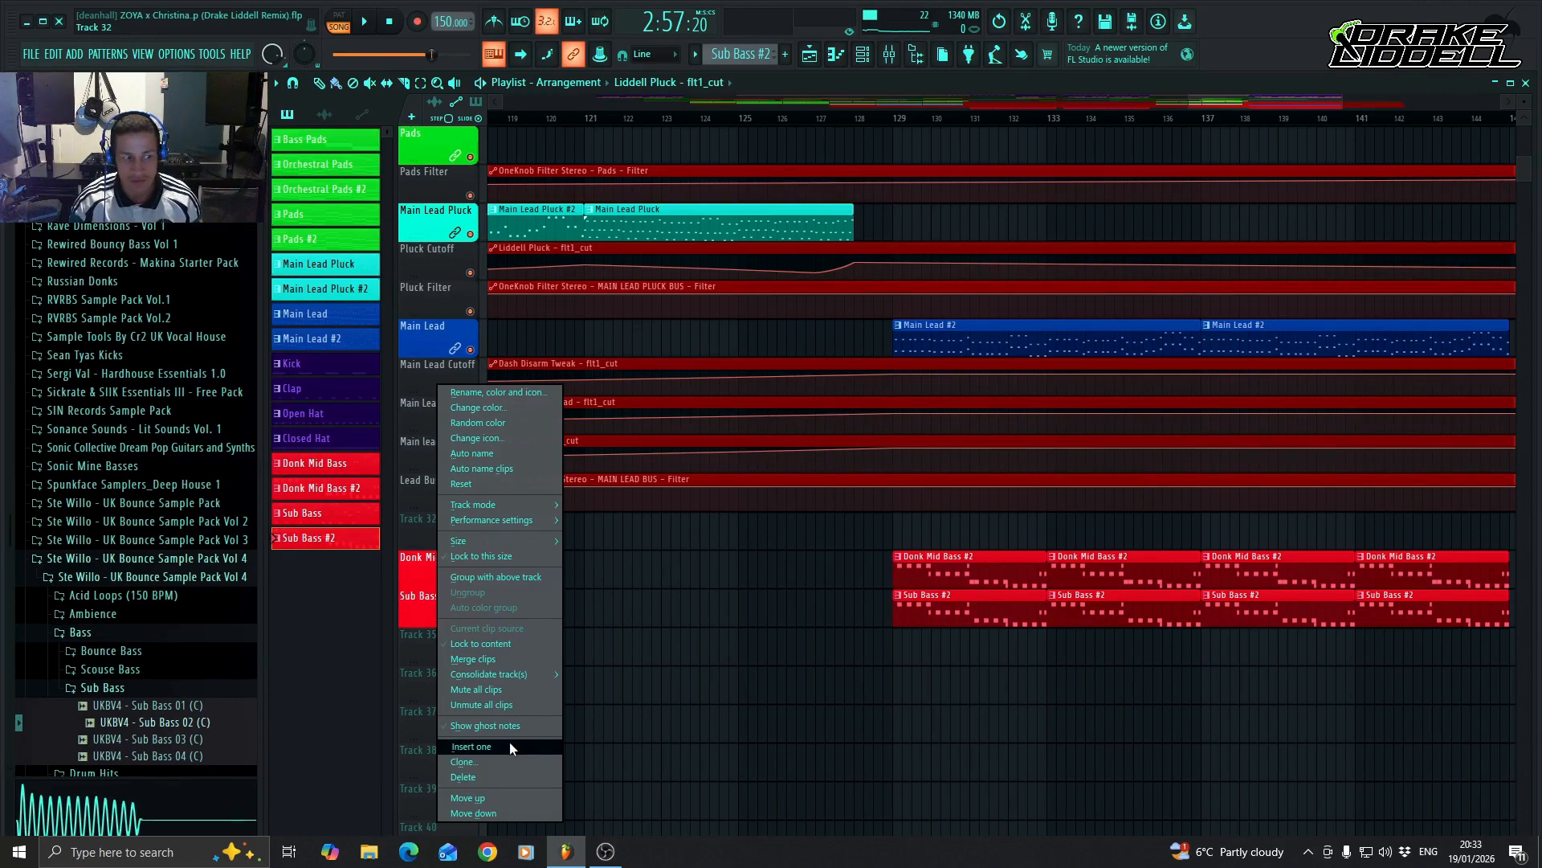
{"action": "left_click", "coordinate": [413, 527]}
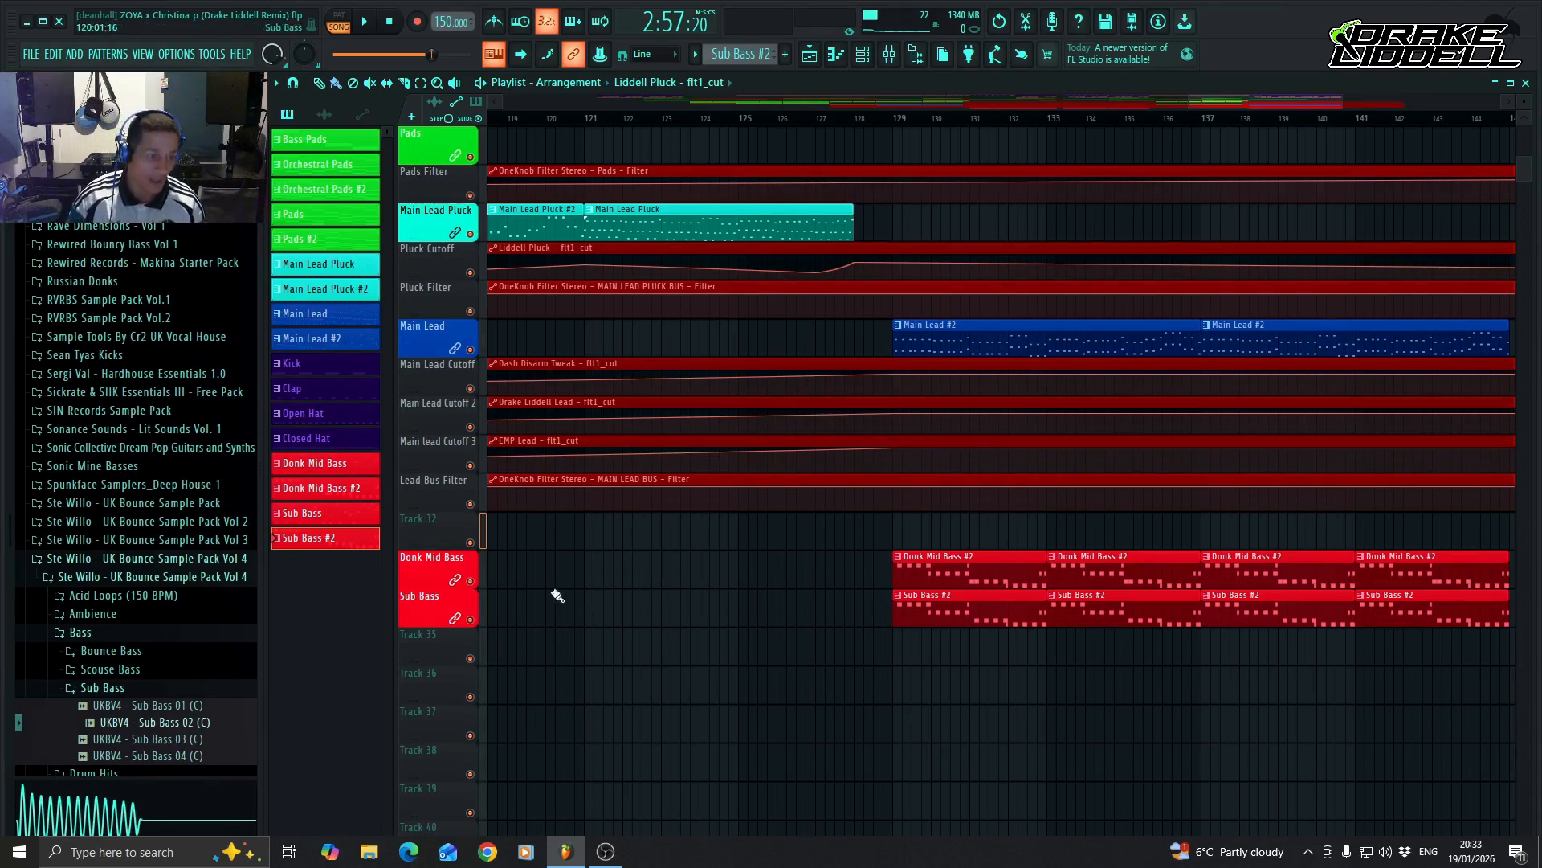
Load LFOTool into effect slot 3 of the MAIN LEAD BUS mixer track, keeping its default shape, and close the plugin window.
{"action": "left_click_drag", "start_coordinate": [1294, 99], "coordinate": [1260, 95]}
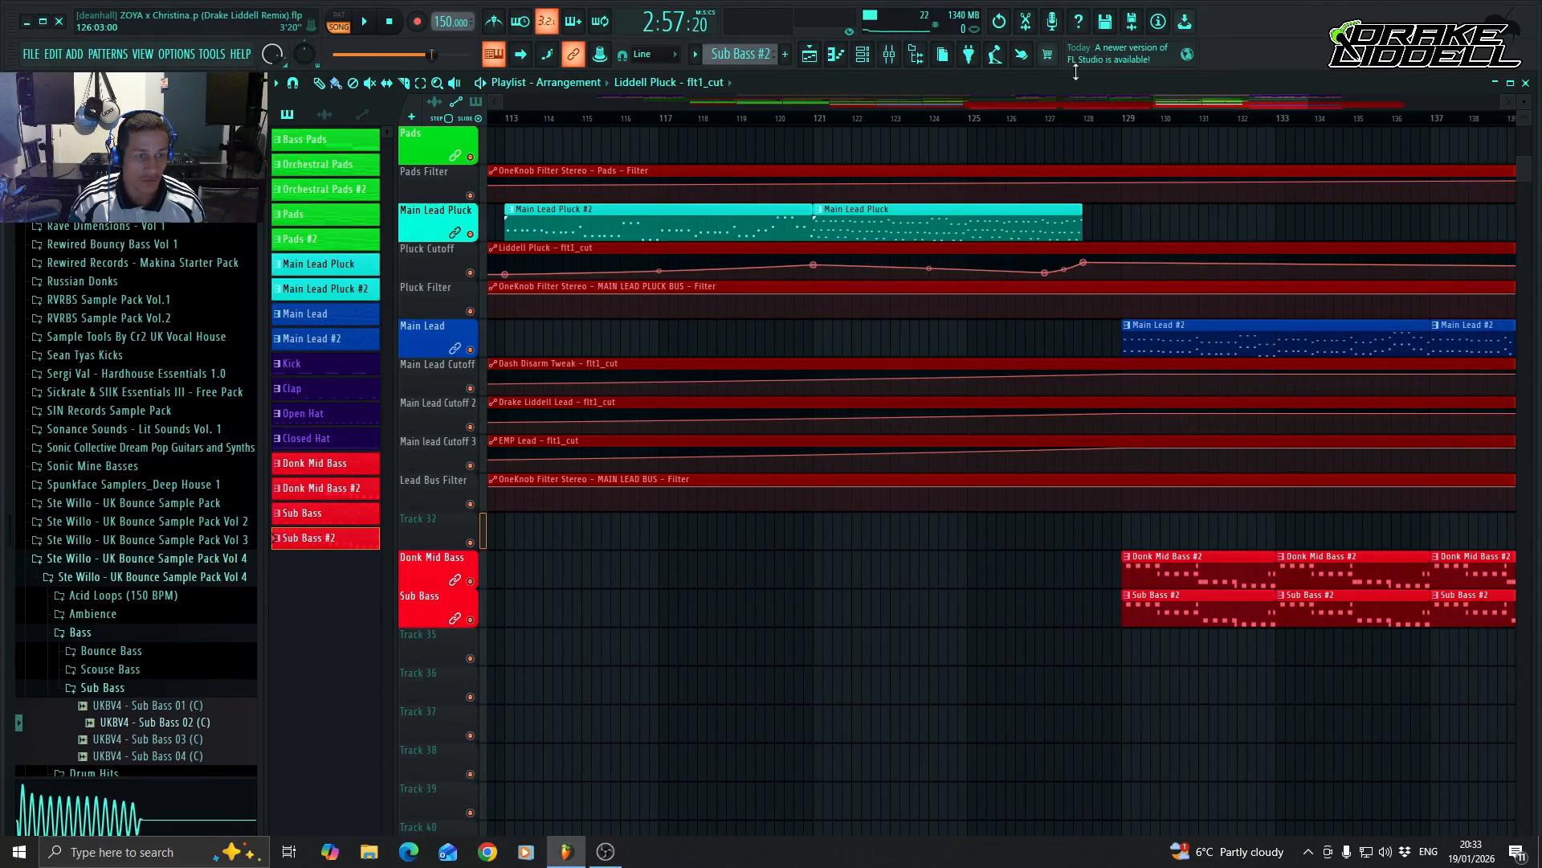
{"action": "left_click_drag", "start_coordinate": [1232, 106], "coordinate": [894, 103]}
{"action": "left_click", "coordinate": [890, 55]}
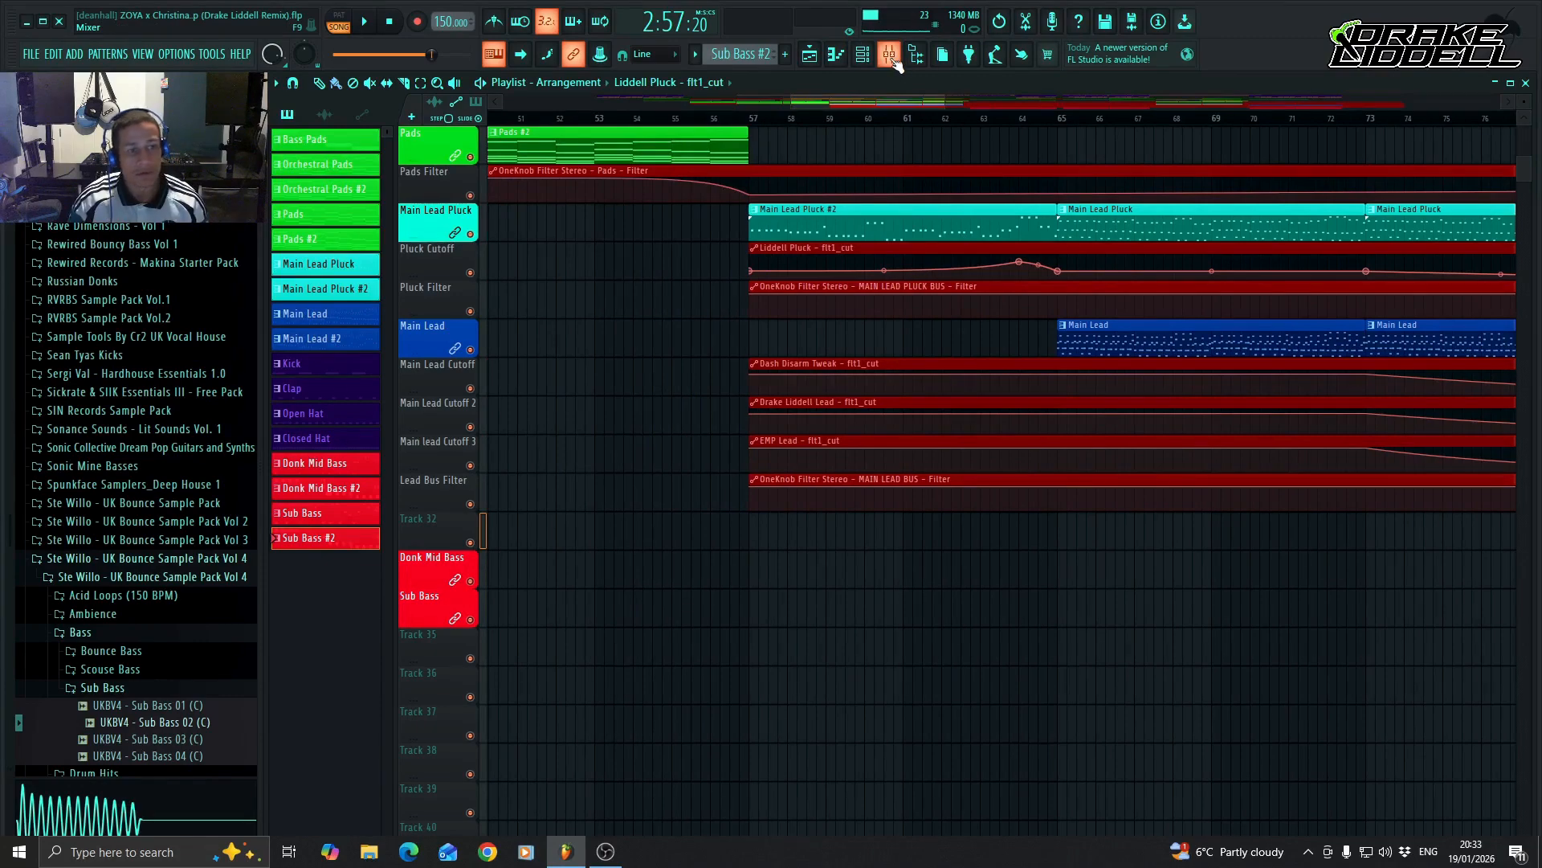
{"action": "left_click", "coordinate": [890, 56]}
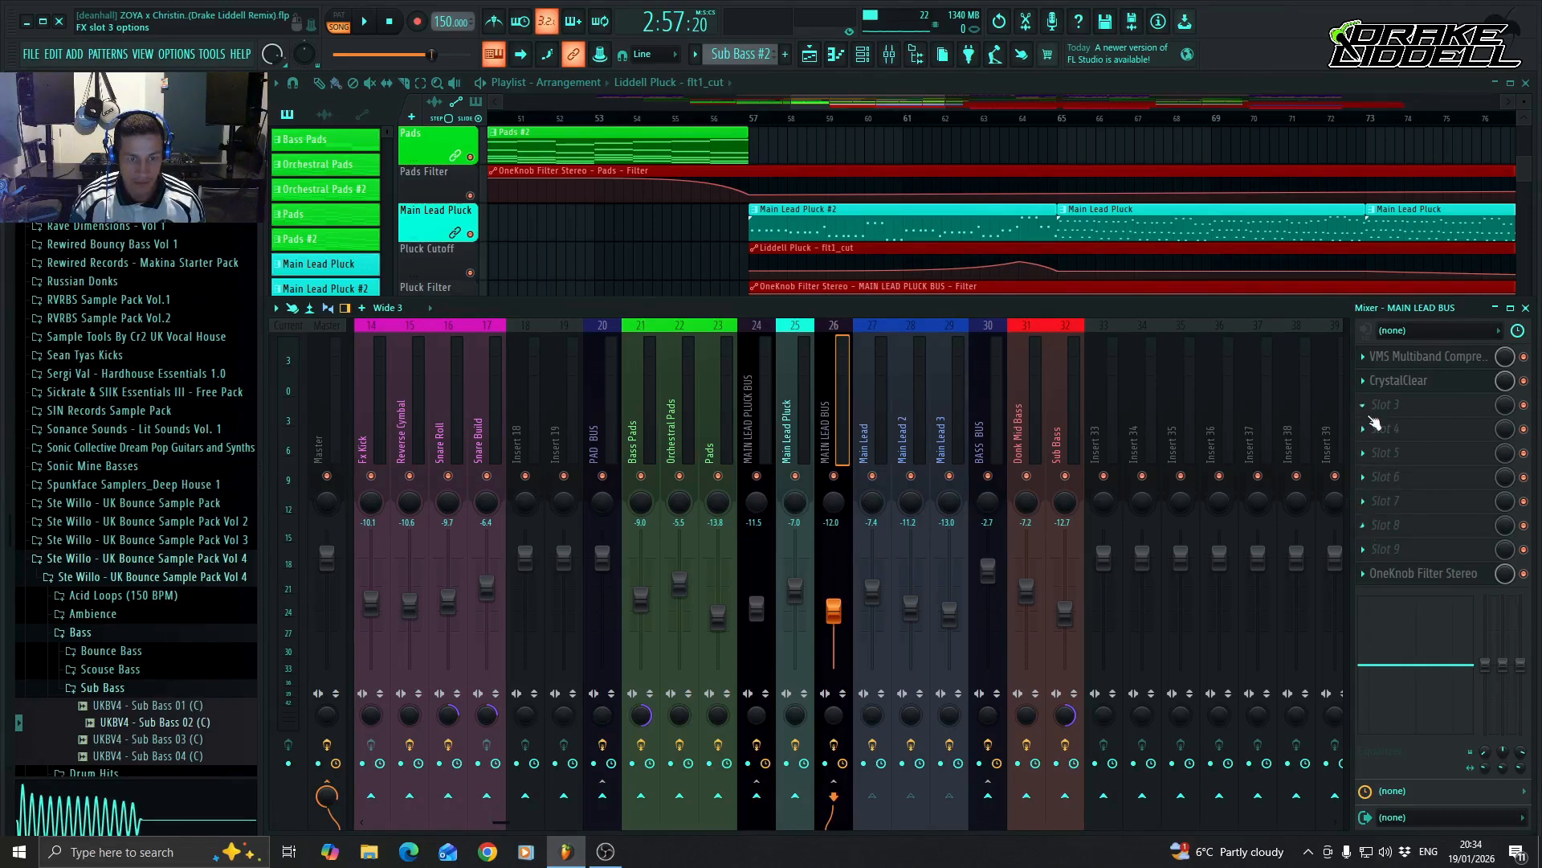
{"action": "left_click", "coordinate": [1370, 410]}
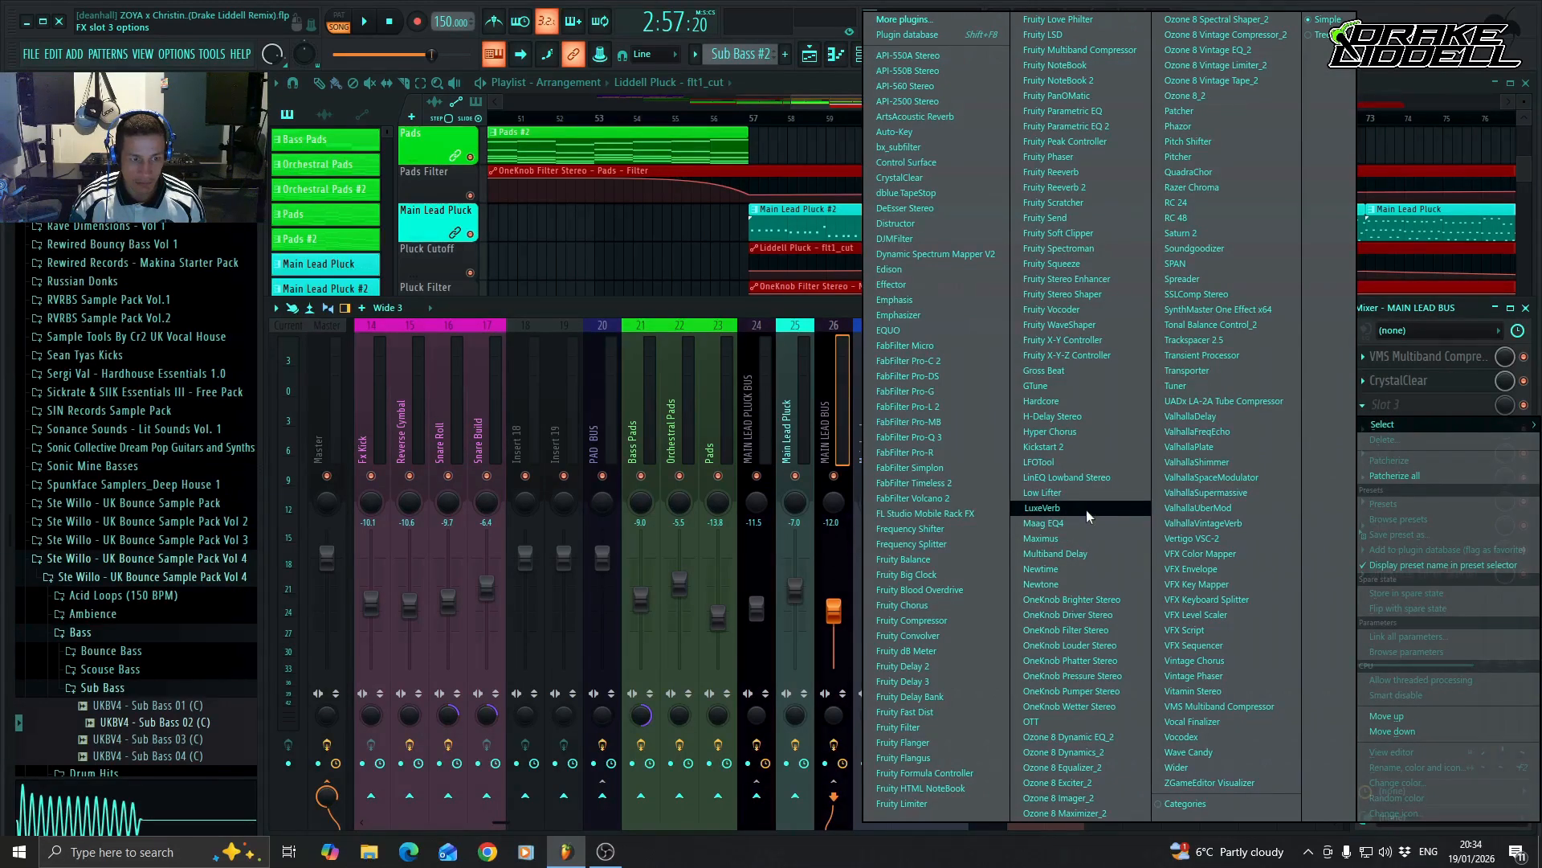
{"action": "left_click", "coordinate": [1083, 461]}
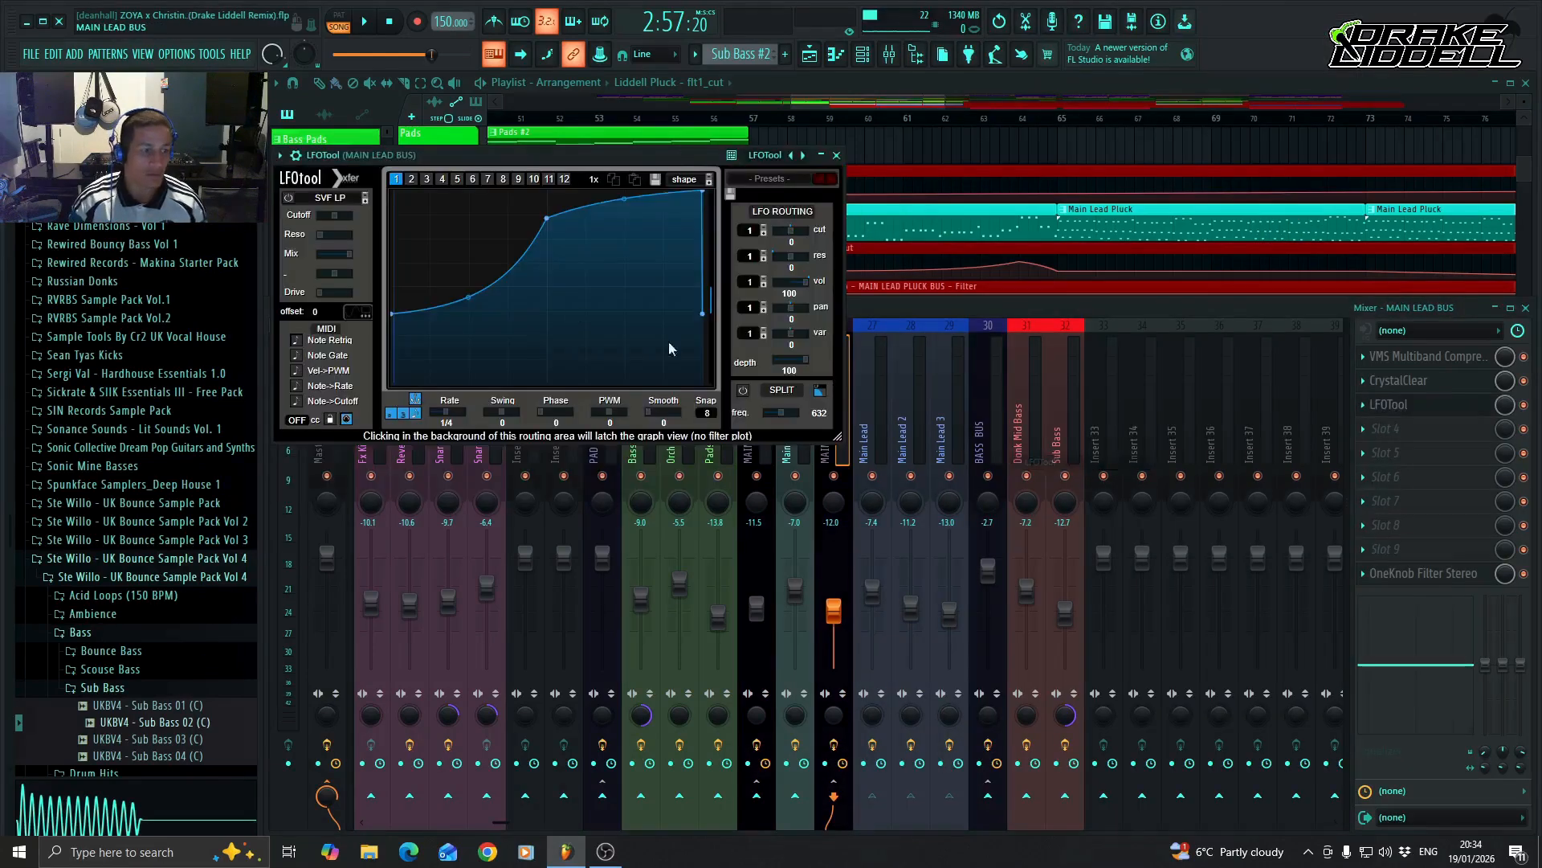
{"action": "left_click_drag", "start_coordinate": [783, 179], "coordinate": [825, 209]}
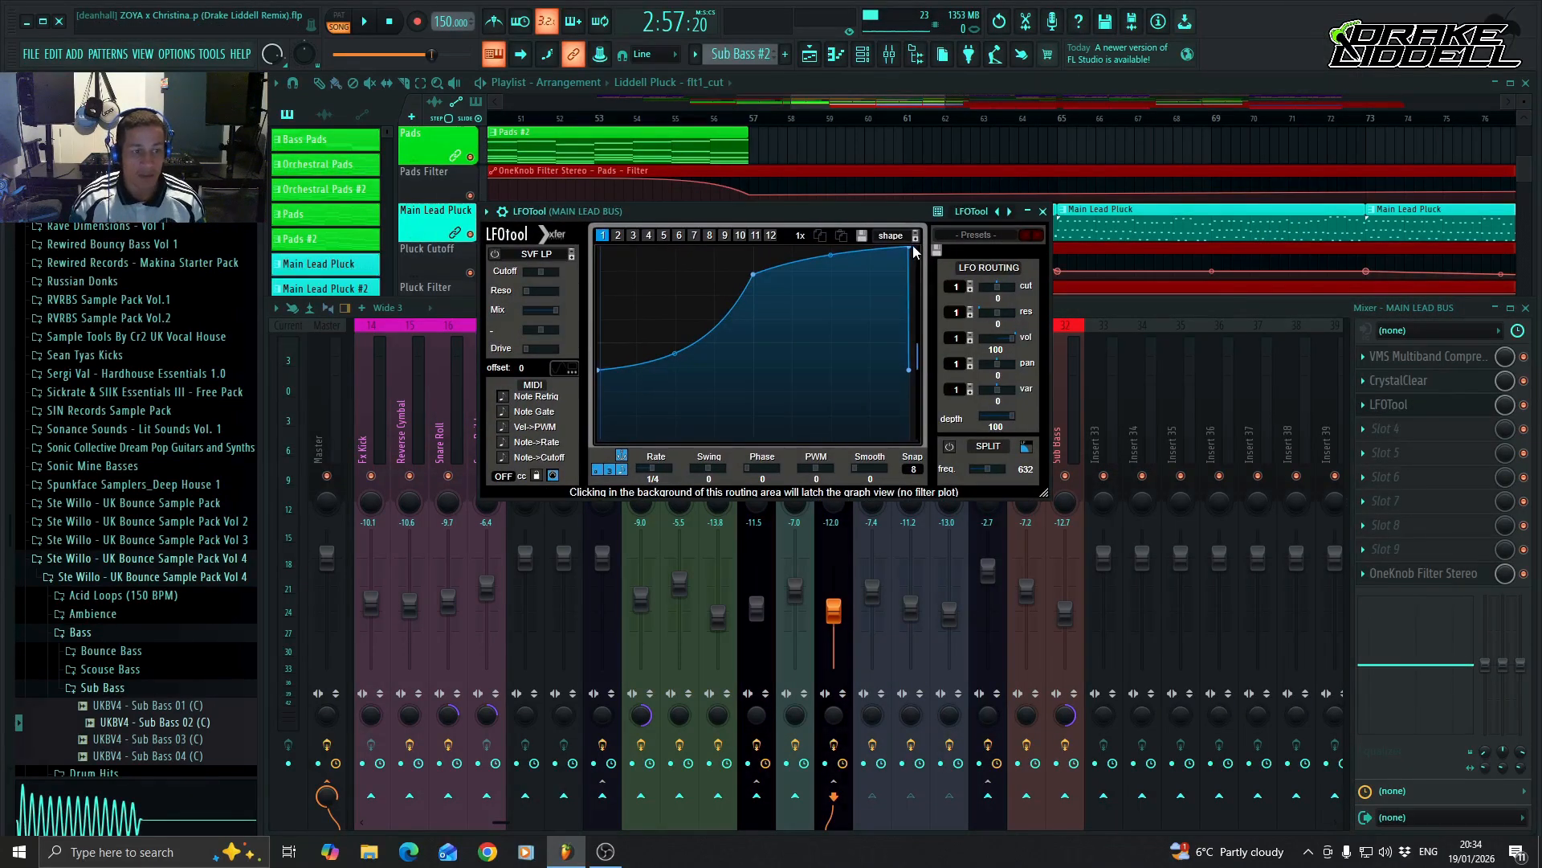
{"action": "left_click_drag", "start_coordinate": [910, 251], "coordinate": [888, 221]}
{"action": "left_click", "coordinate": [1043, 211]}
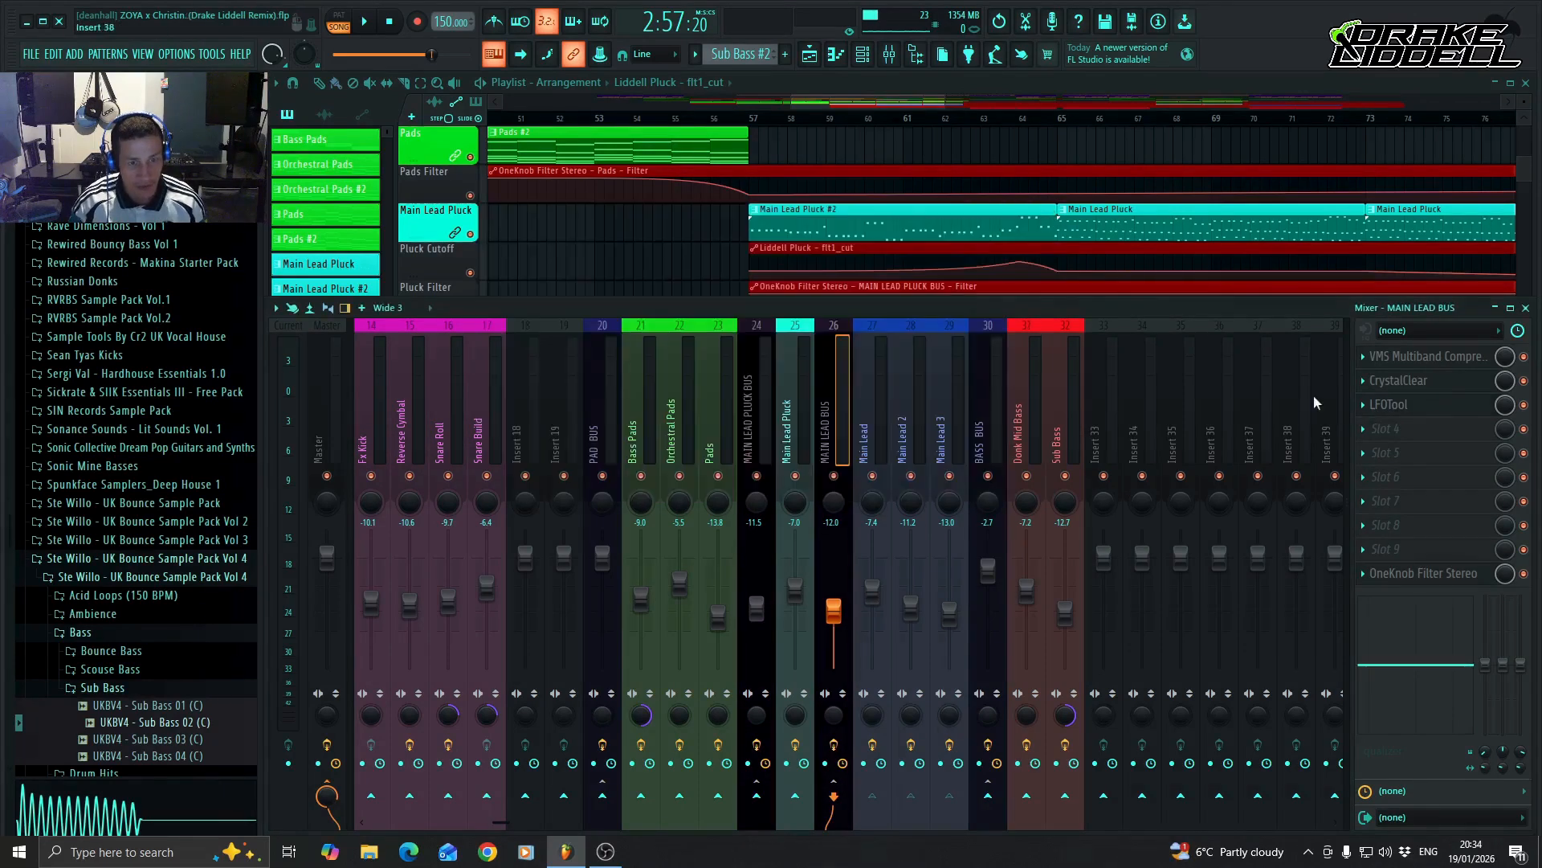
Create an automation clip for the LFOTool mix level on MAIN LEAD BUS and show its clip on Track 32.
{"action": "right_click", "coordinate": [1505, 406]}
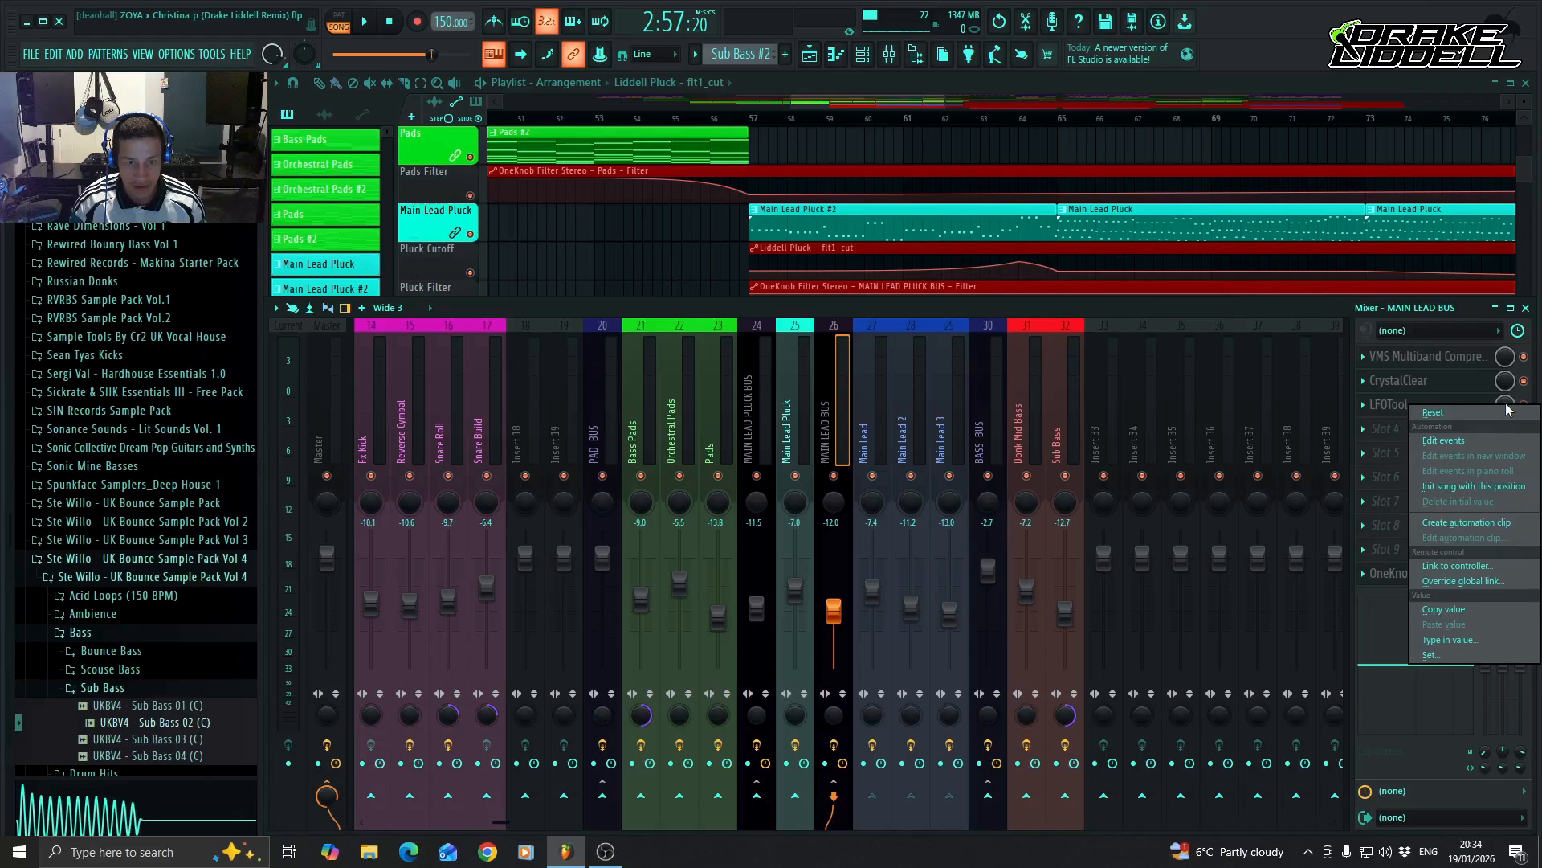
{"action": "left_click", "coordinate": [1477, 521]}
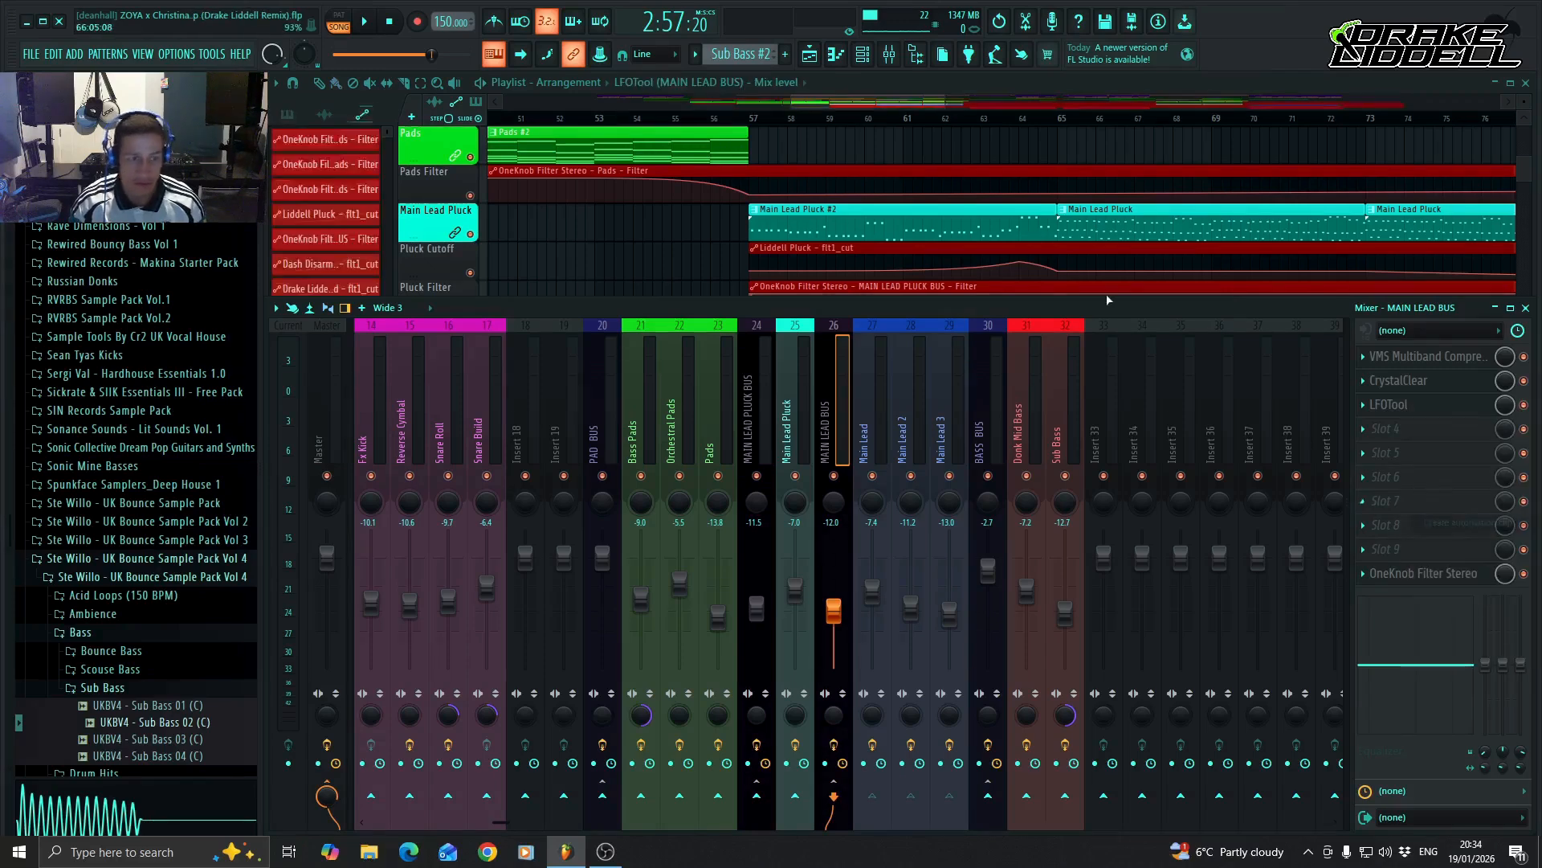
{"action": "scroll", "coordinate": [1056, 225], "scroll_direction": "down", "scroll_amount": 1}
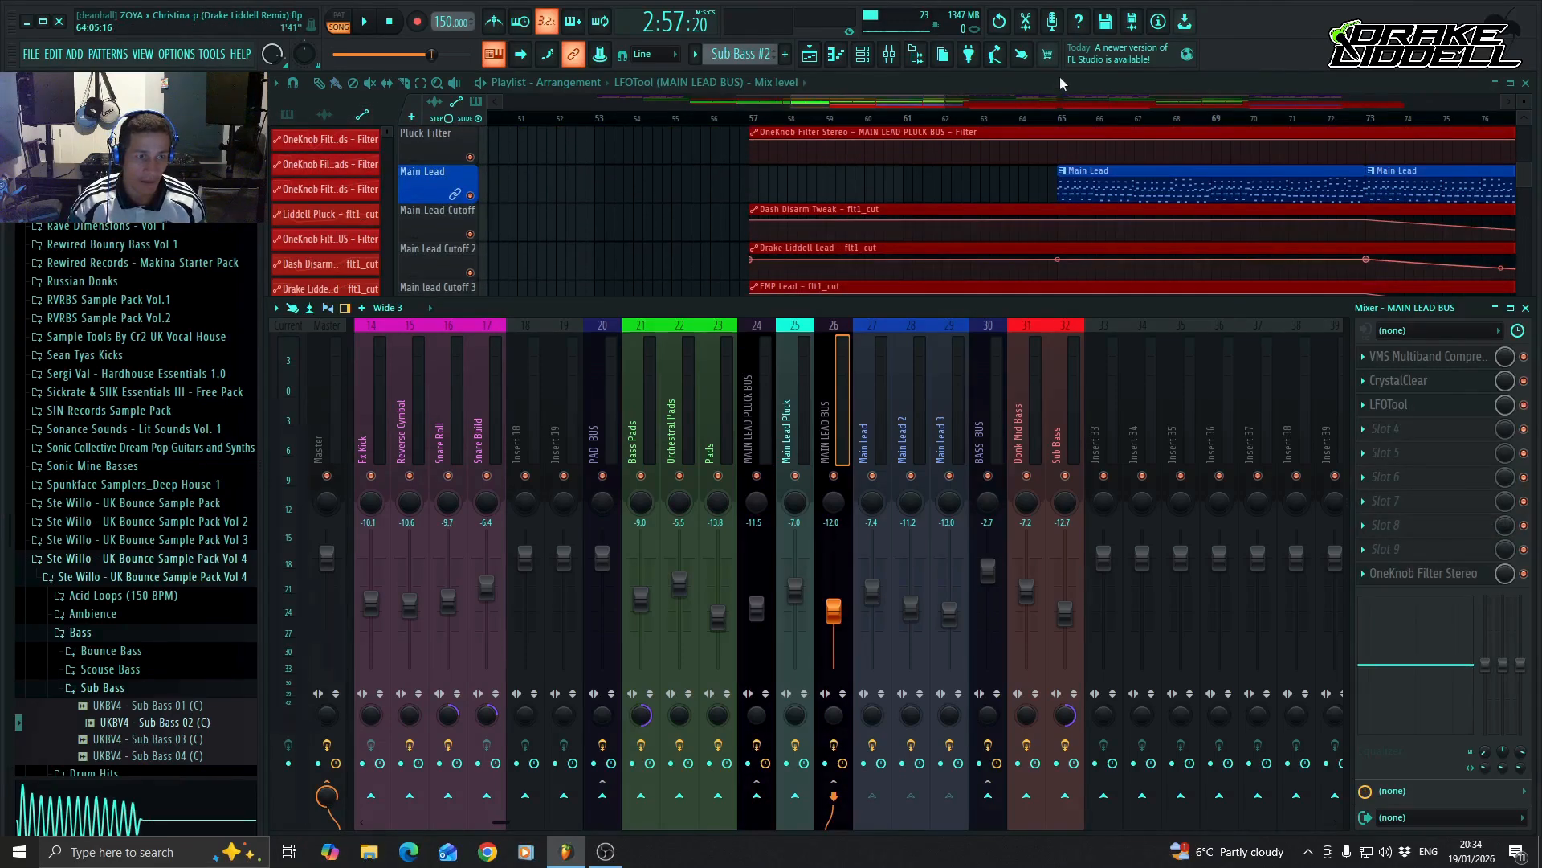
{"action": "left_click", "coordinate": [890, 55]}
{"action": "scroll", "coordinate": [1013, 341], "scroll_direction": "up", "scroll_amount": 1}
{"action": "scroll", "coordinate": [1014, 340], "scroll_direction": "up", "scroll_amount": 10}
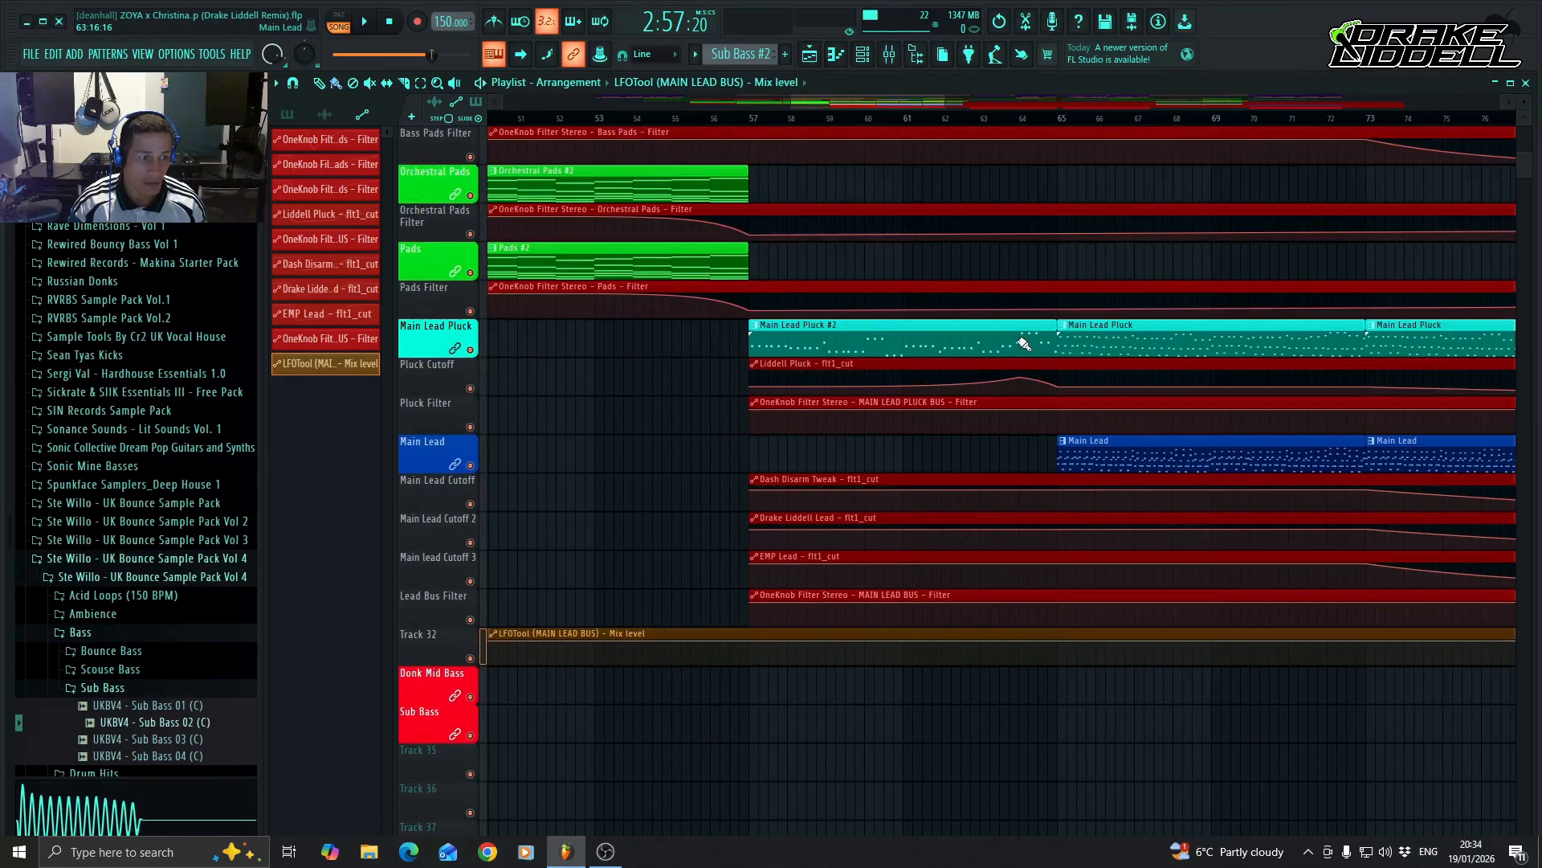
{"action": "scroll", "coordinate": [1018, 341], "scroll_direction": "down", "scroll_amount": 3}
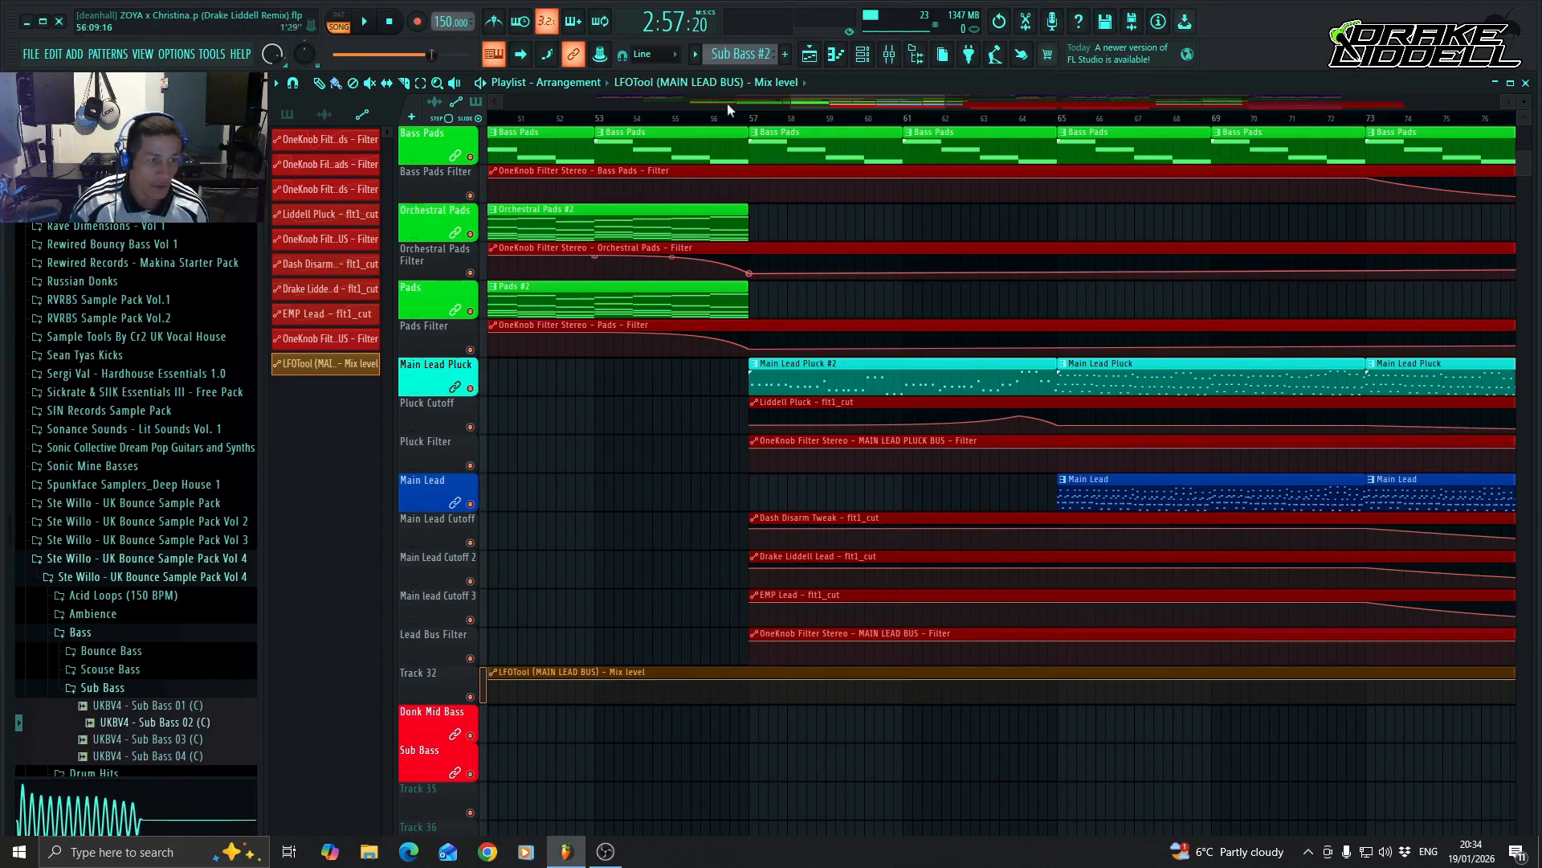
Move the LFOTool mix level clip to start at bar 57 and drop its first automation point to the minimum.
{"action": "mouse_move", "coordinate": [893, 103]}
{"action": "left_mouse_down"}
{"action": "mouse_move", "coordinate": [870, 105]}
{"action": "mouse_move", "coordinate": [898, 103]}
{"action": "left_mouse_up"}
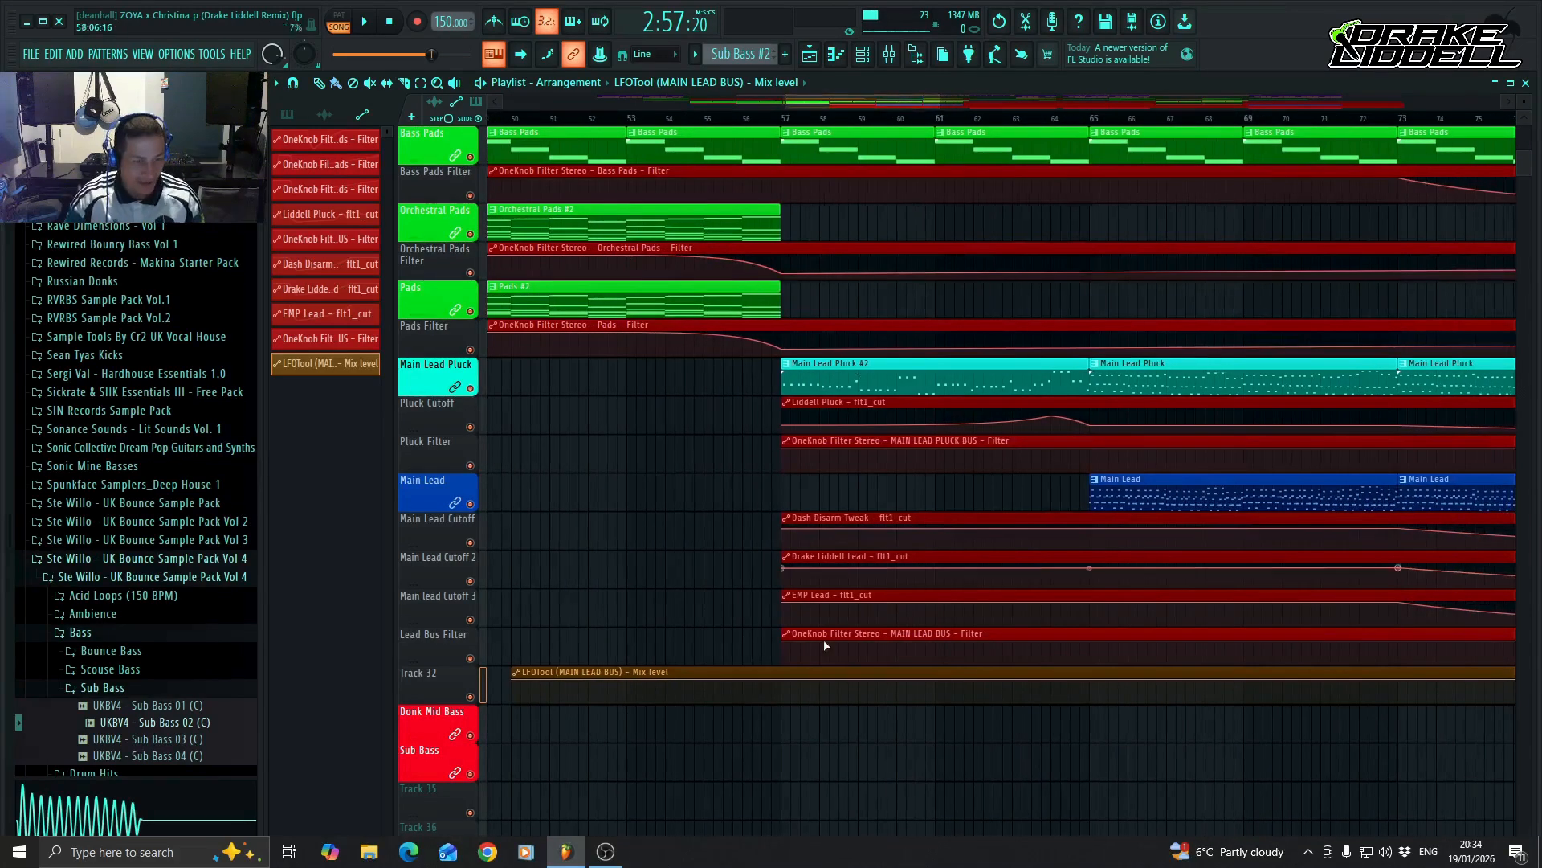
{"action": "left_click_drag", "start_coordinate": [730, 675], "coordinate": [1003, 673]}
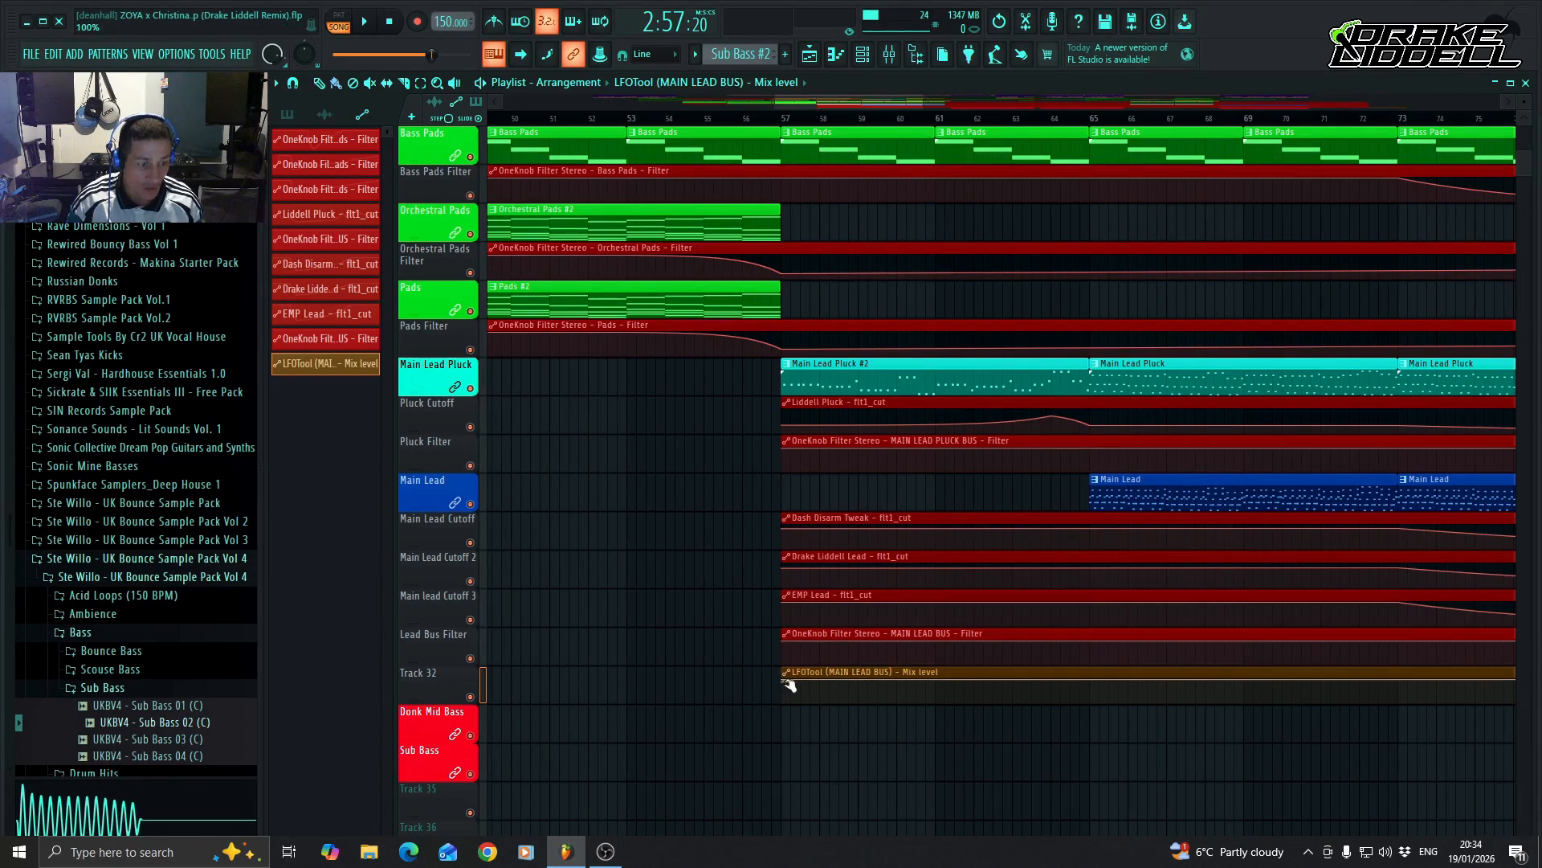
{"action": "left_click_drag", "start_coordinate": [784, 680], "coordinate": [784, 701]}
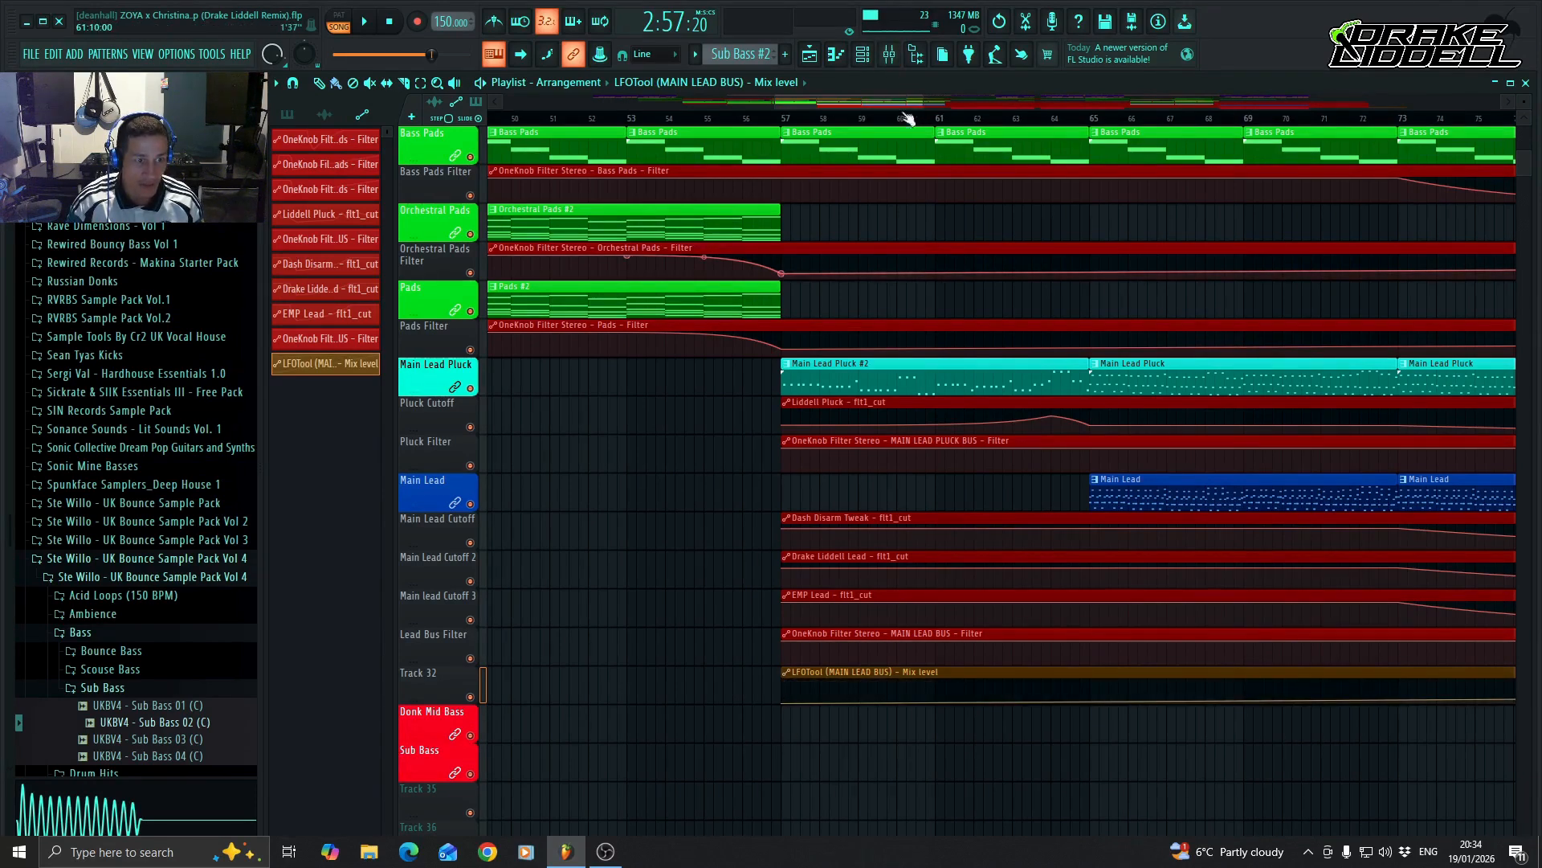
Add a minimum-level automation point at bar 113 in the LFOTool mix level clip, keeping the level flat from bar 57.
{"action": "scroll", "coordinate": [940, 699], "scroll_direction": "right", "scroll_amount": 10}
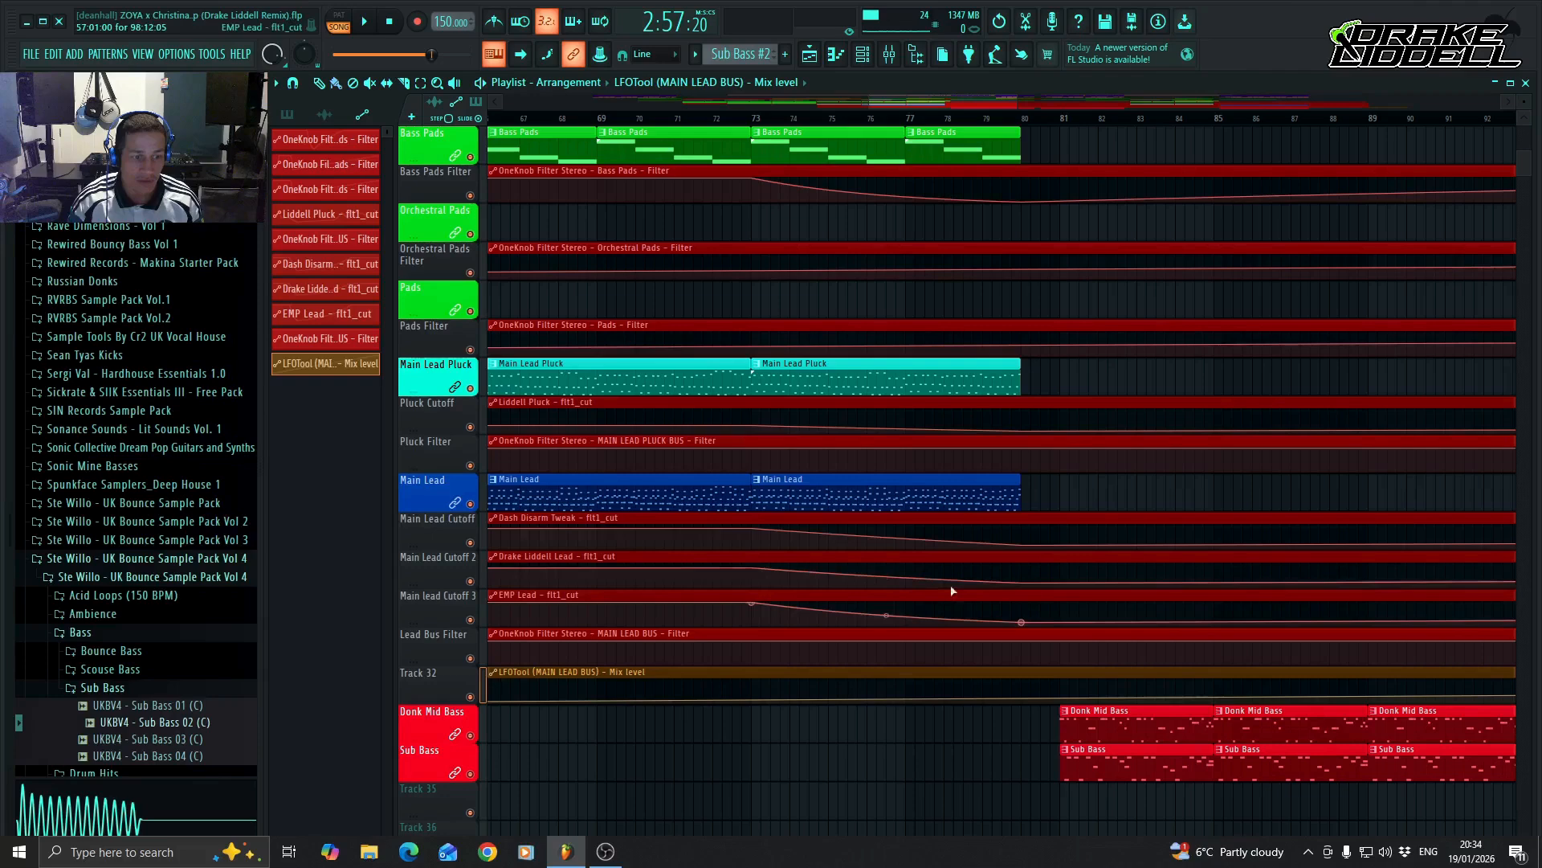
{"action": "left_click_drag", "start_coordinate": [977, 104], "coordinate": [1171, 225]}
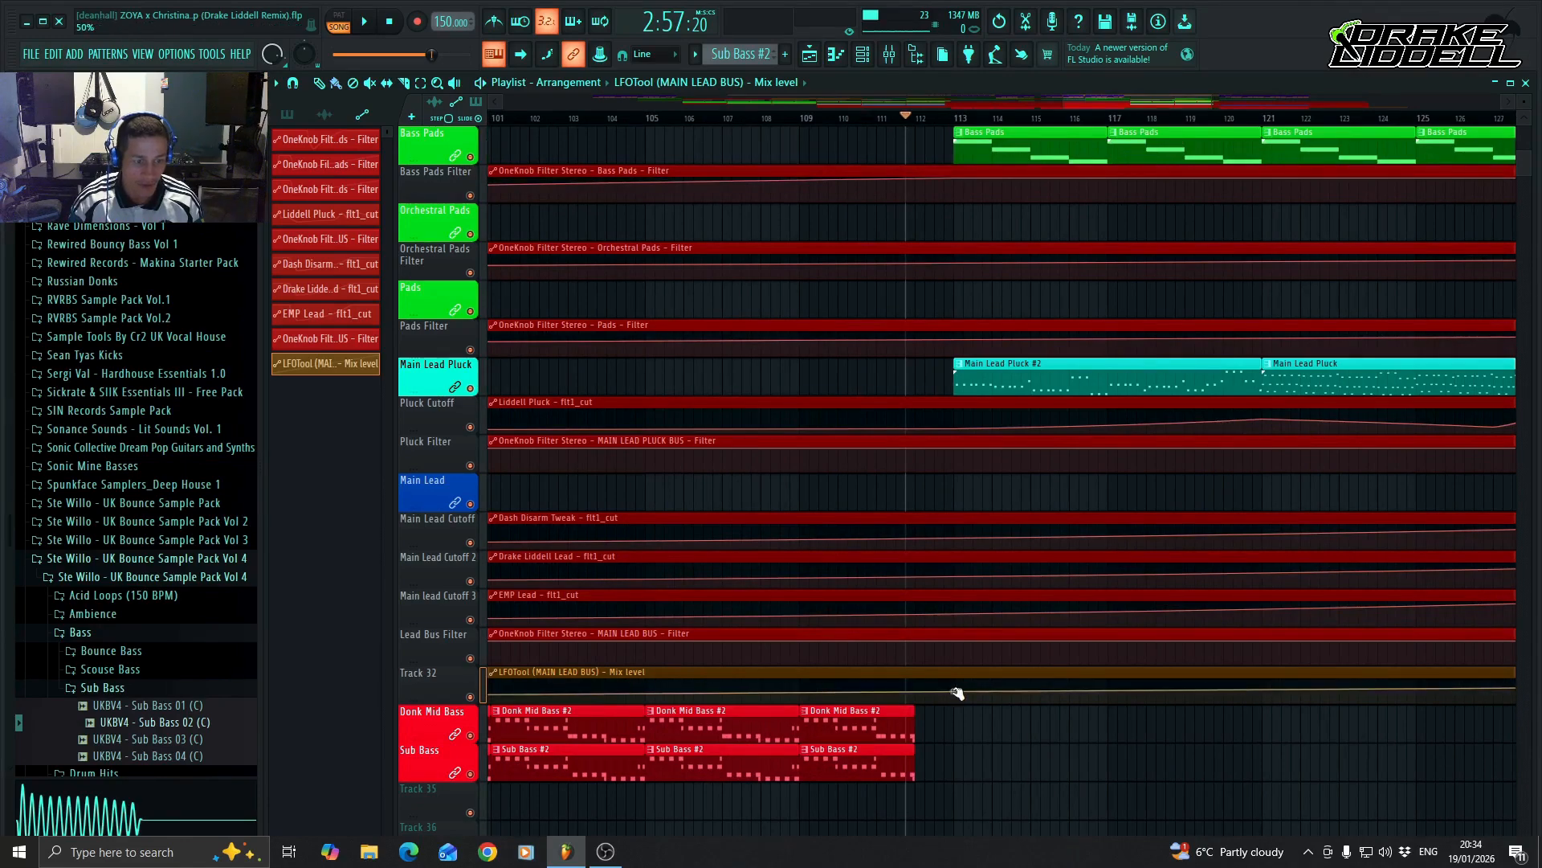
{"action": "left_click_drag", "start_coordinate": [1165, 95], "coordinate": [823, 697]}
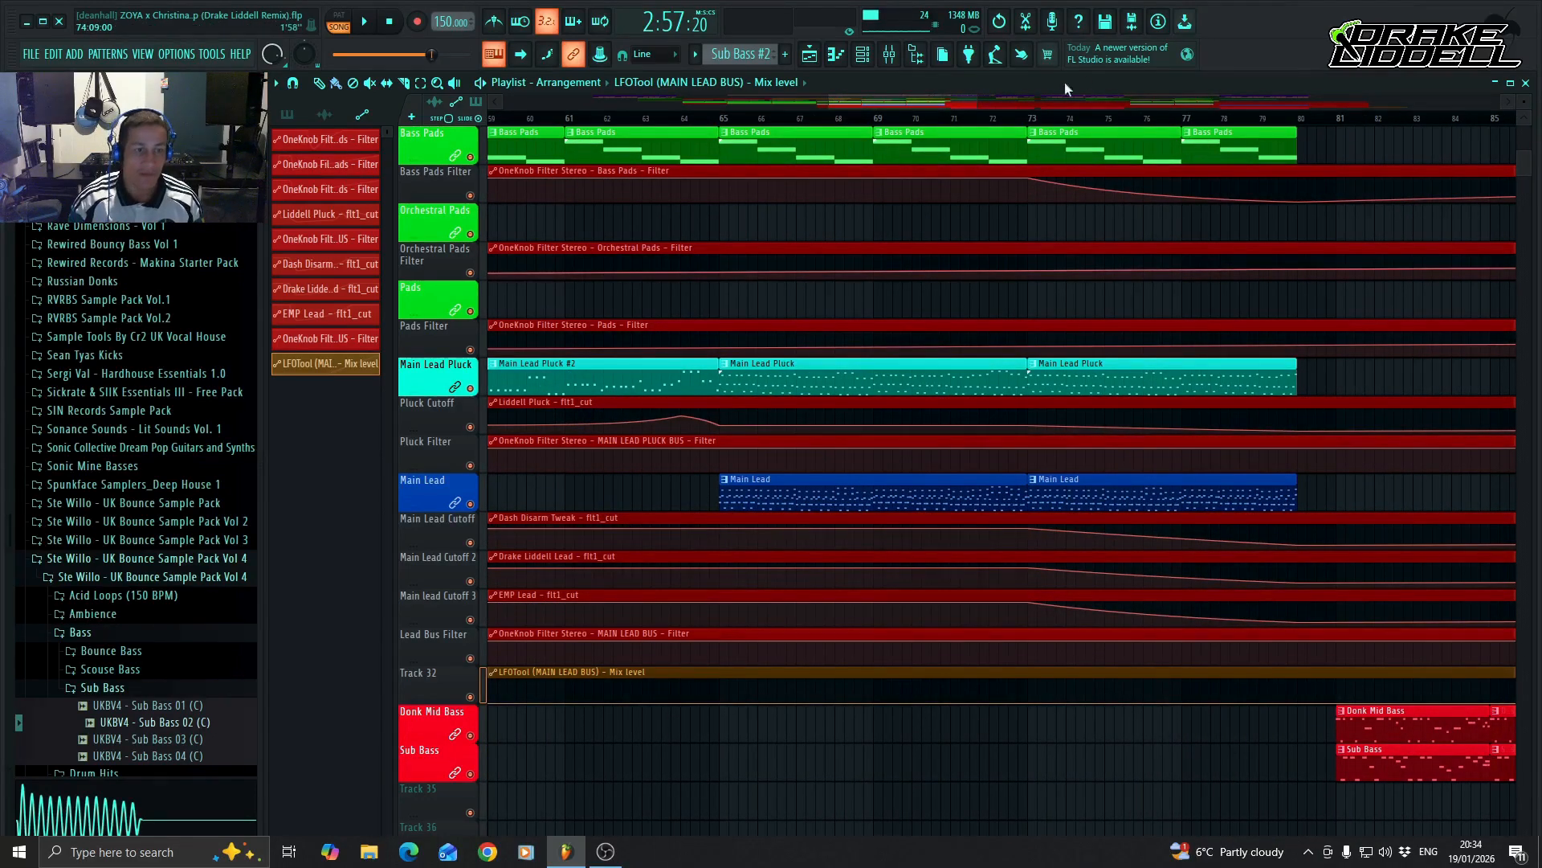
Add automation points at bars 129 and 145 in the LFOTool mix level clip, holding the raised mix level between them.
{"action": "left_click_drag", "start_coordinate": [908, 104], "coordinate": [1235, 125]}
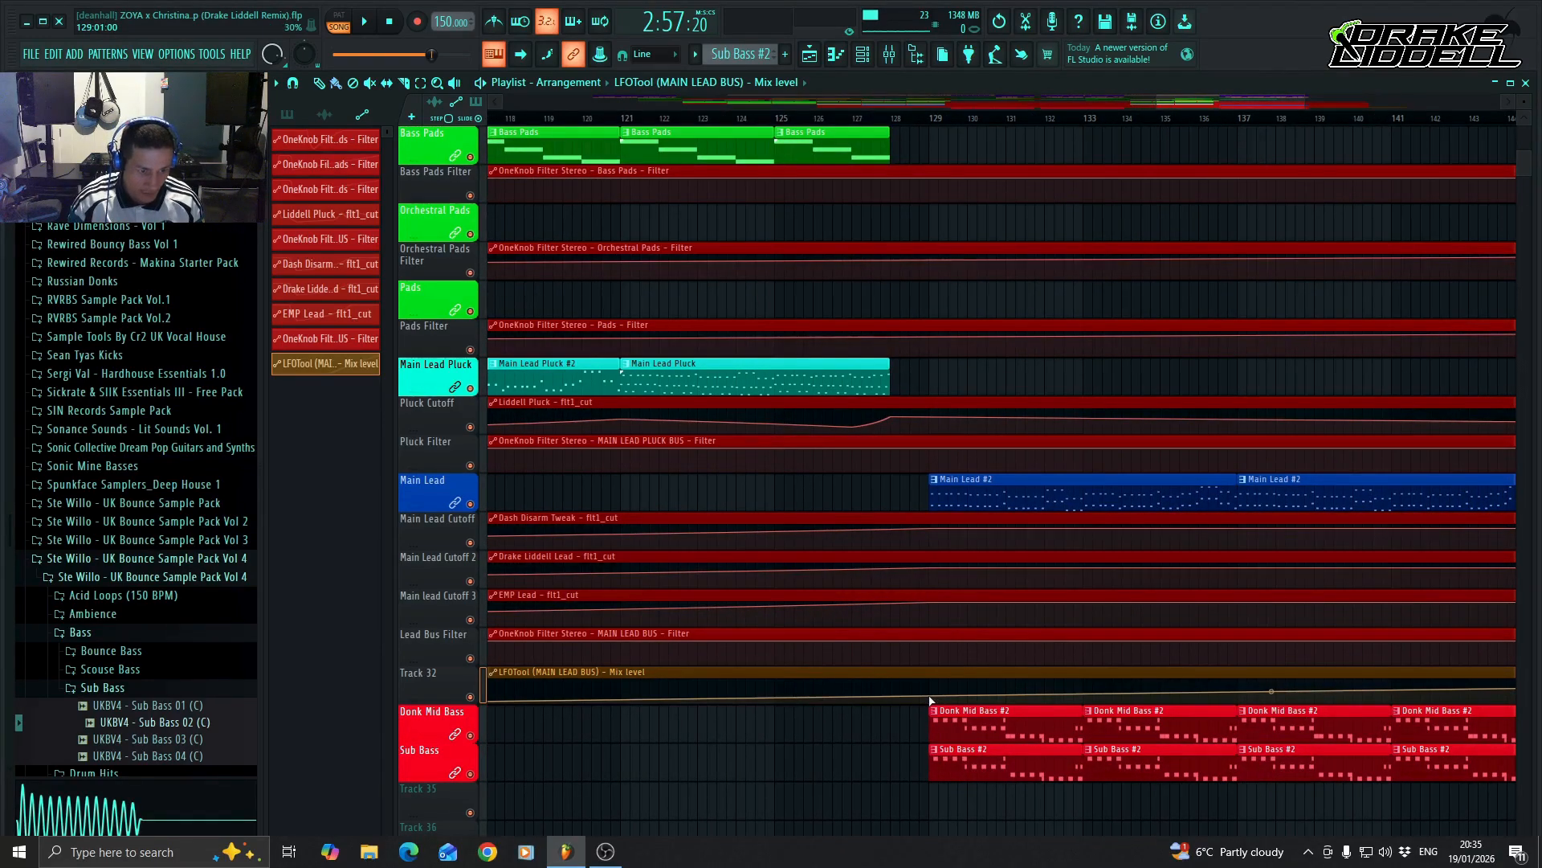
{"action": "left_click_drag", "start_coordinate": [930, 701], "coordinate": [930, 693]}
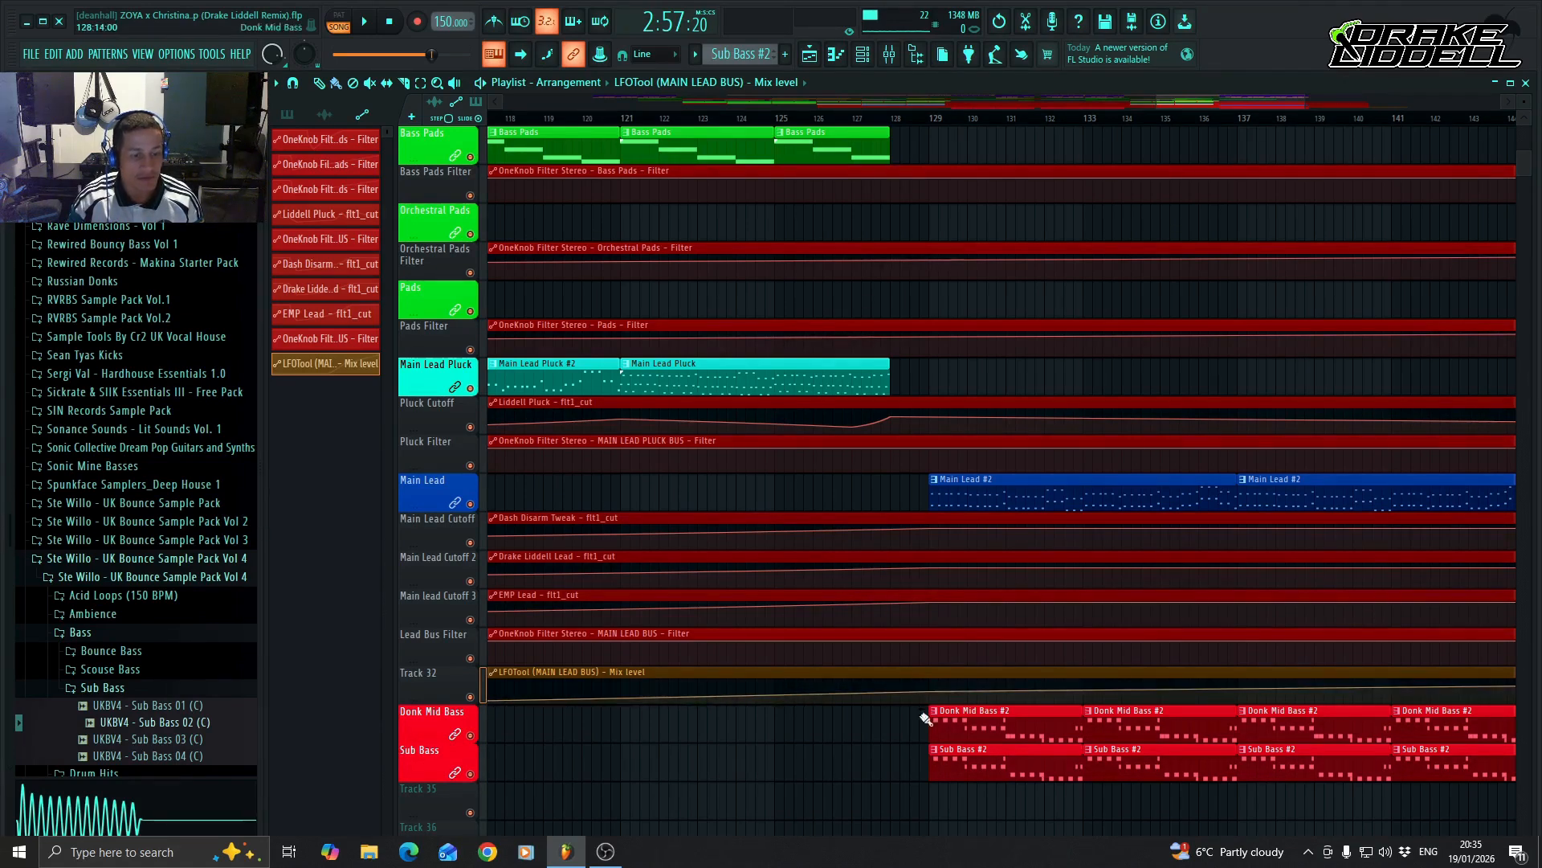
{"action": "left_click_drag", "start_coordinate": [1183, 99], "coordinate": [1243, 109]}
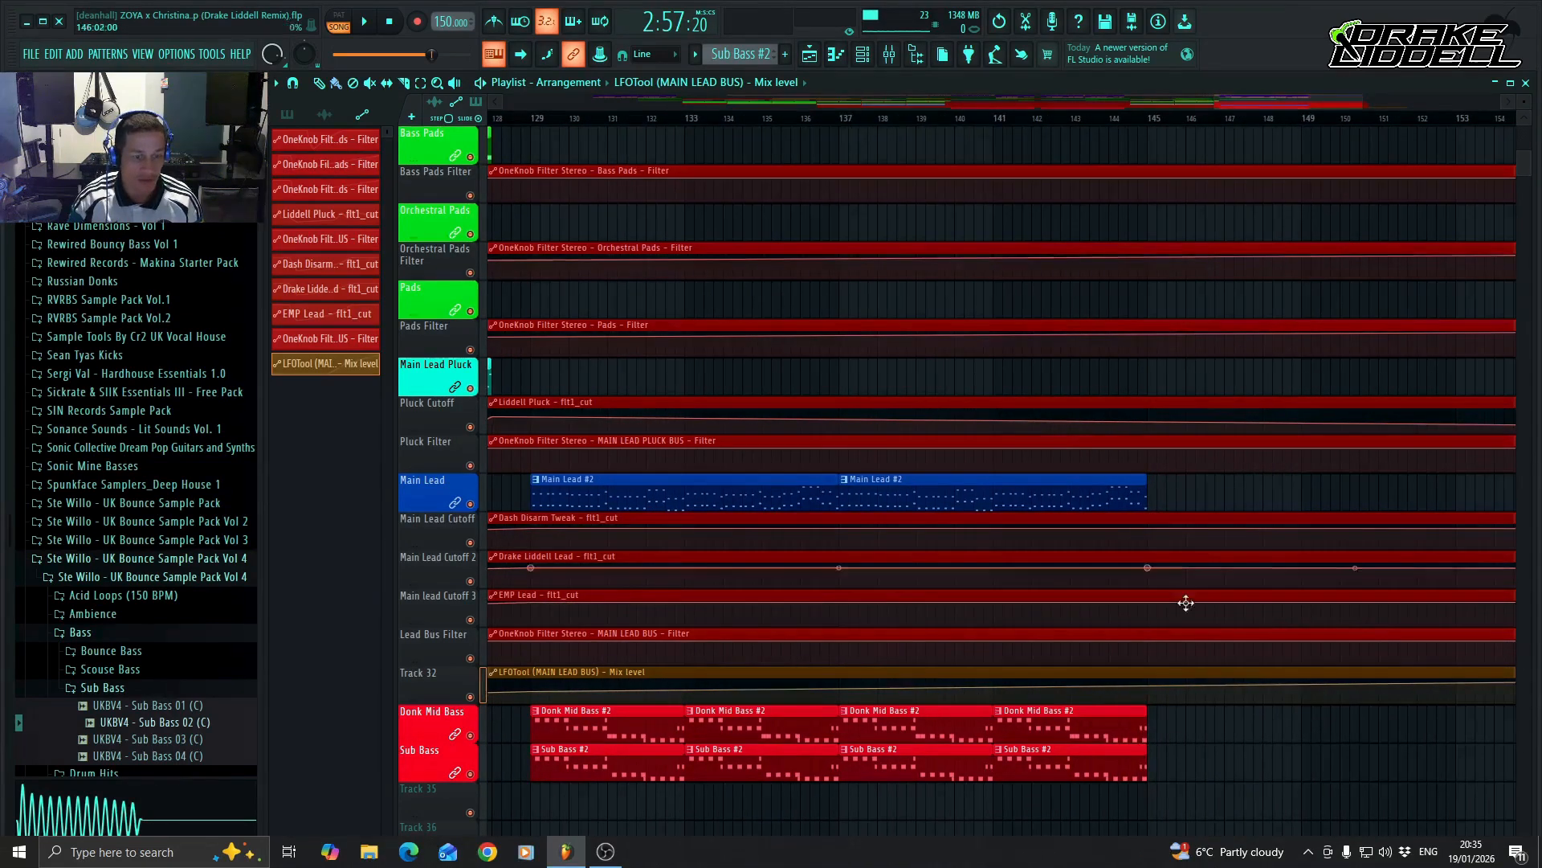
{"action": "left_click_drag", "start_coordinate": [1147, 690], "coordinate": [1149, 693]}
Play back the drop from bar 129 to check the lead with the automated sidechain.
{"action": "left_click_drag", "start_coordinate": [1271, 104], "coordinate": [1226, 113]}
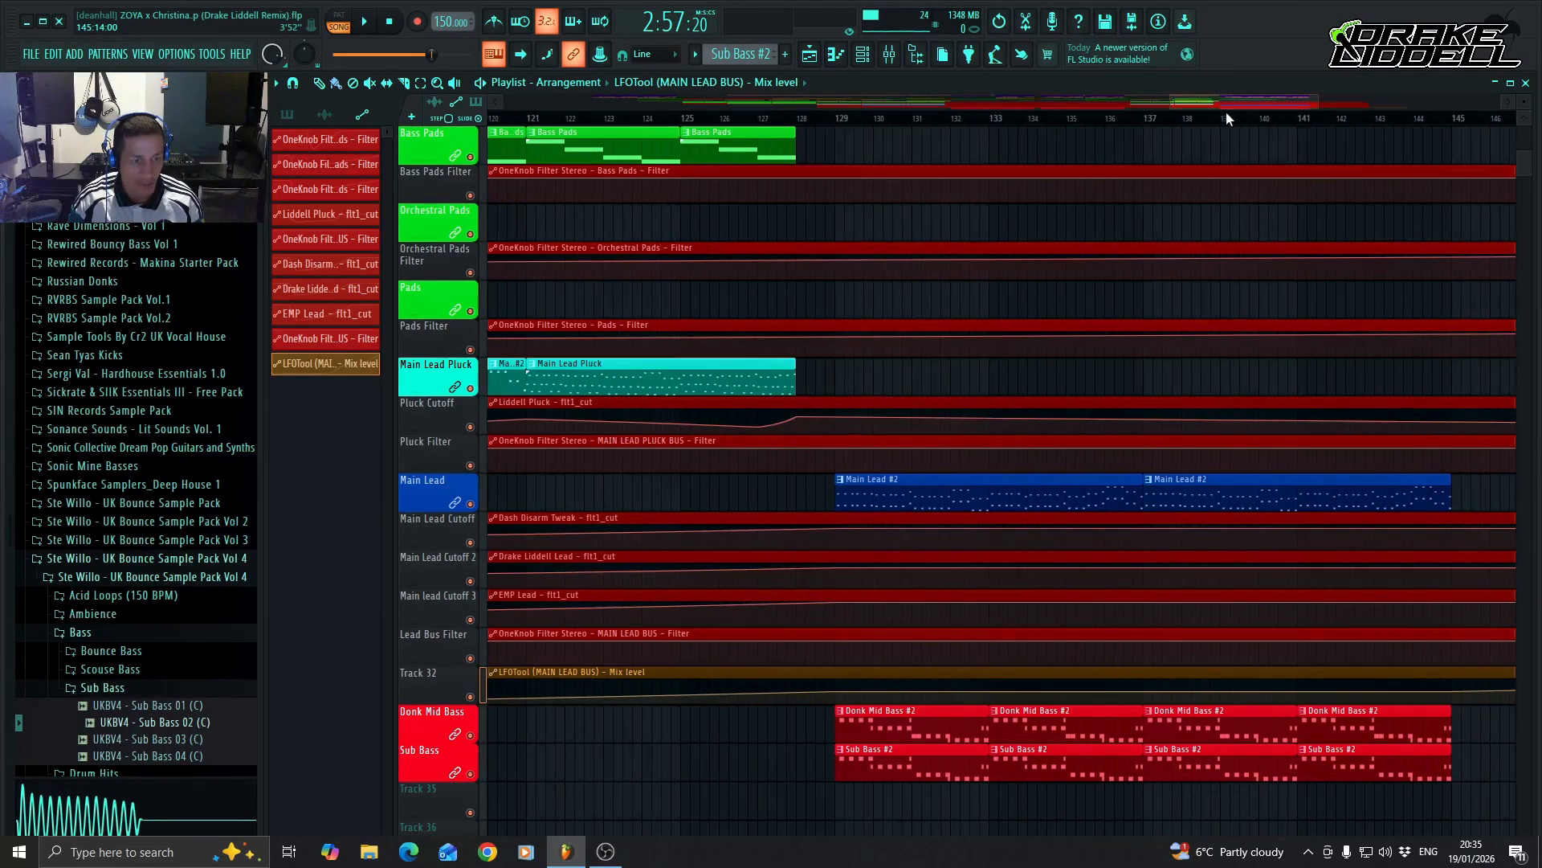
{"action": "left_click", "coordinate": [841, 121]}
{"action": "key", "text": "space"}
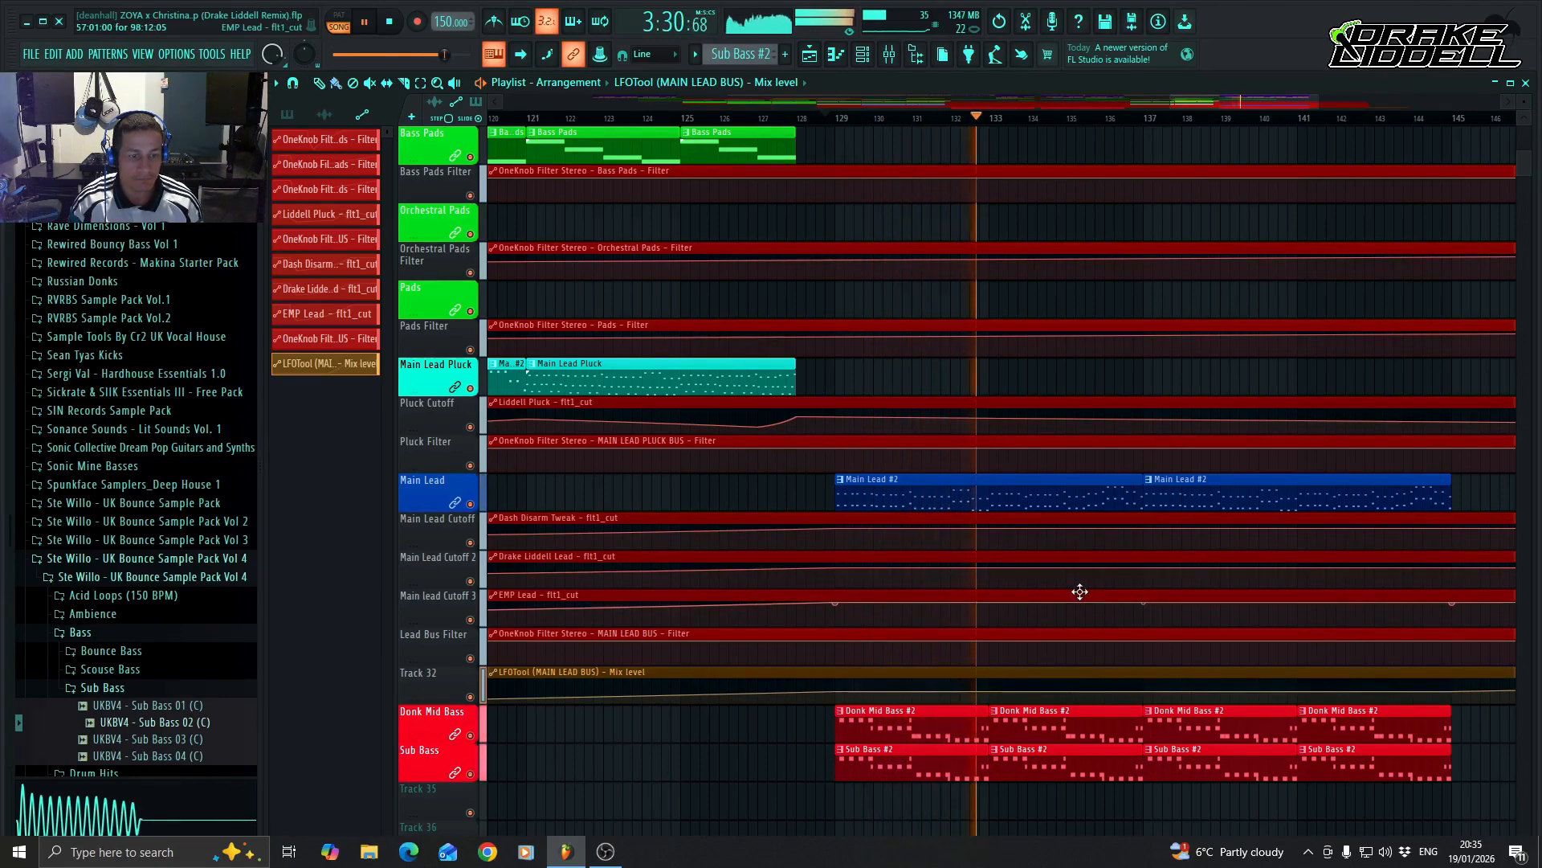
{"action": "key", "text": "space"}
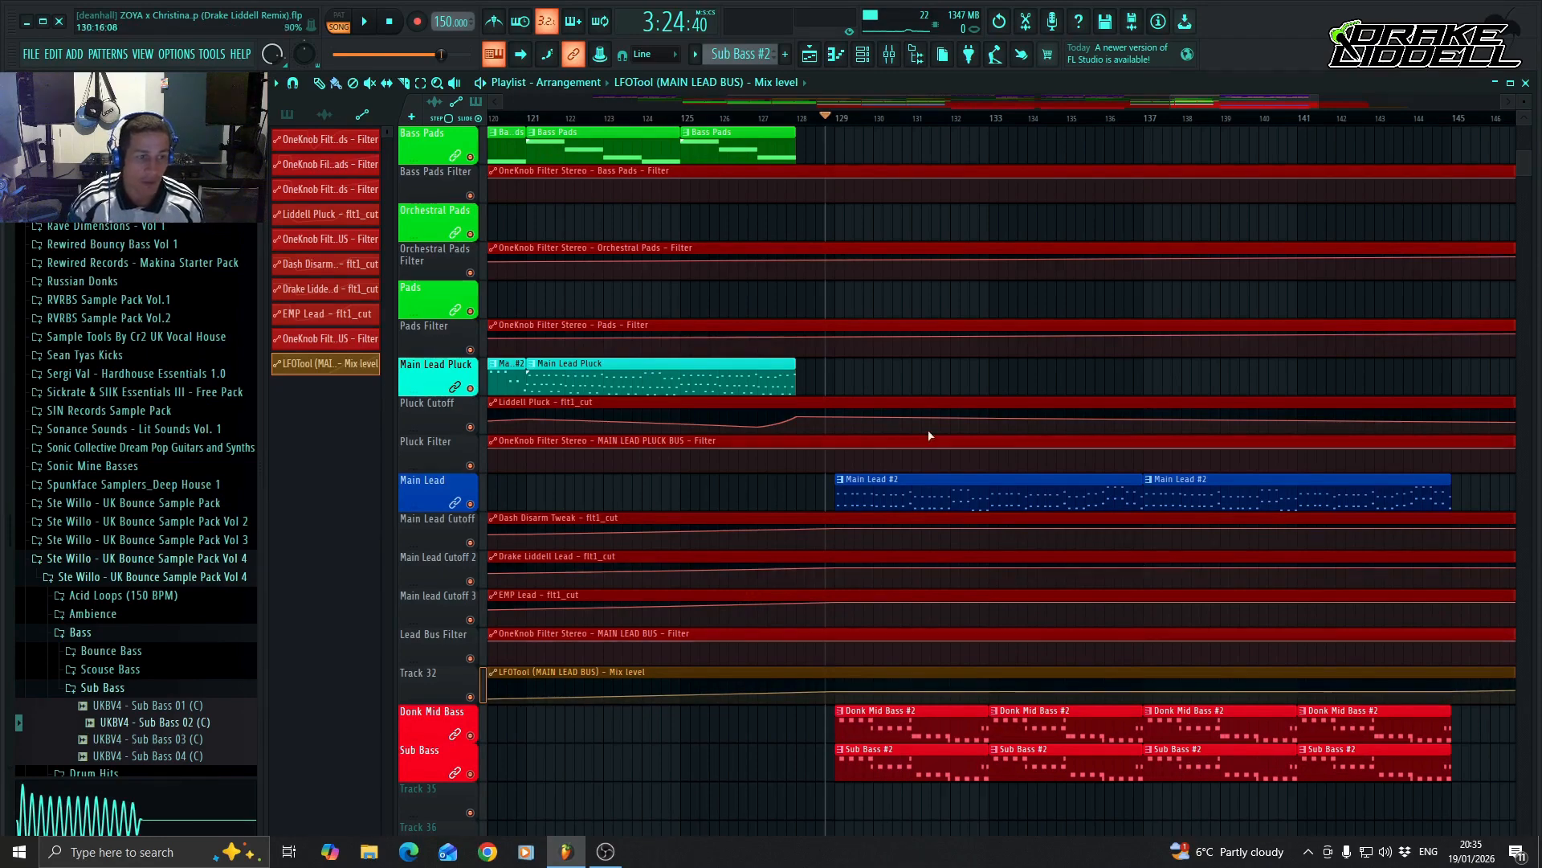
Examine the arrangement across bars 108 to 134, from the vocal, drum and FX tracks down to the leads and basses.
{"action": "left_click_drag", "start_coordinate": [1271, 103], "coordinate": [1240, 93]}
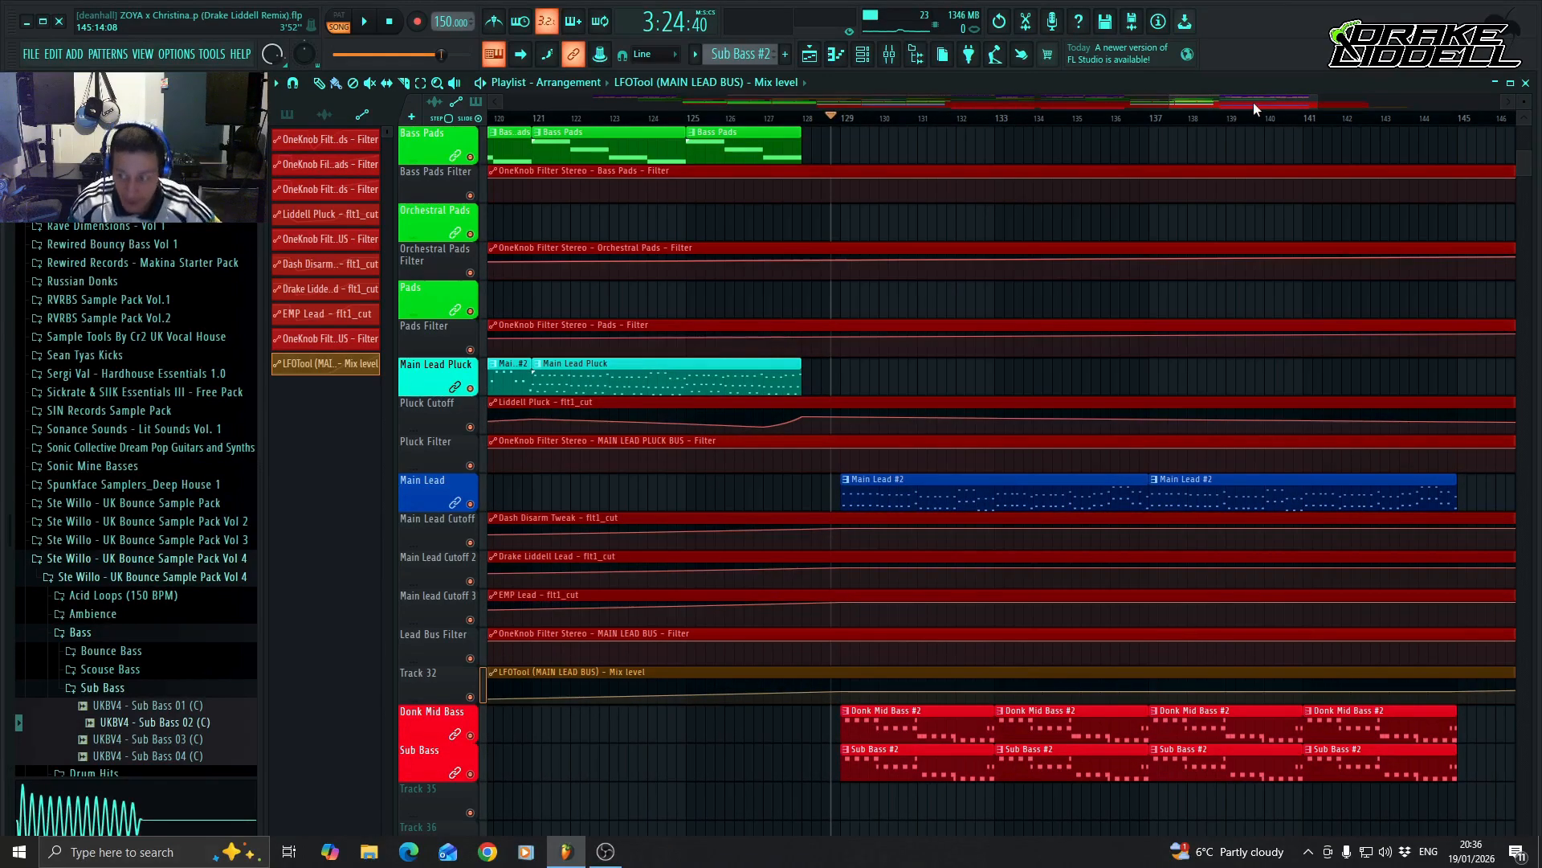
{"action": "left_click_drag", "start_coordinate": [1257, 102], "coordinate": [1187, 103]}
{"action": "scroll", "coordinate": [1016, 550], "scroll_direction": "up", "scroll_amount": 3}
{"action": "scroll", "coordinate": [1016, 550], "scroll_direction": "up", "scroll_amount": 10}
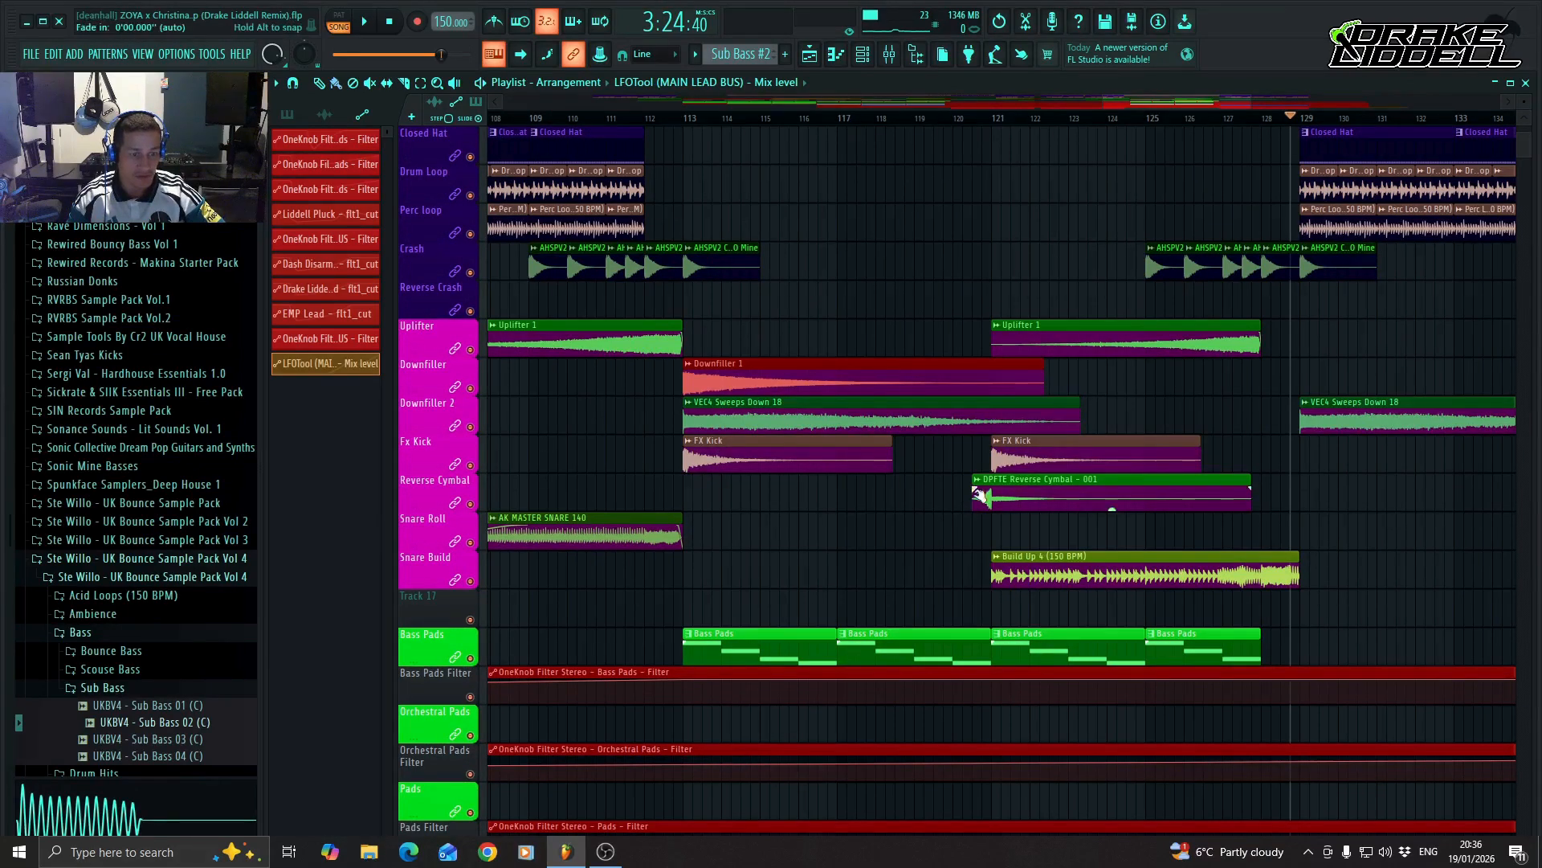
{"action": "scroll", "coordinate": [1000, 562], "scroll_direction": "up", "scroll_amount": 4}
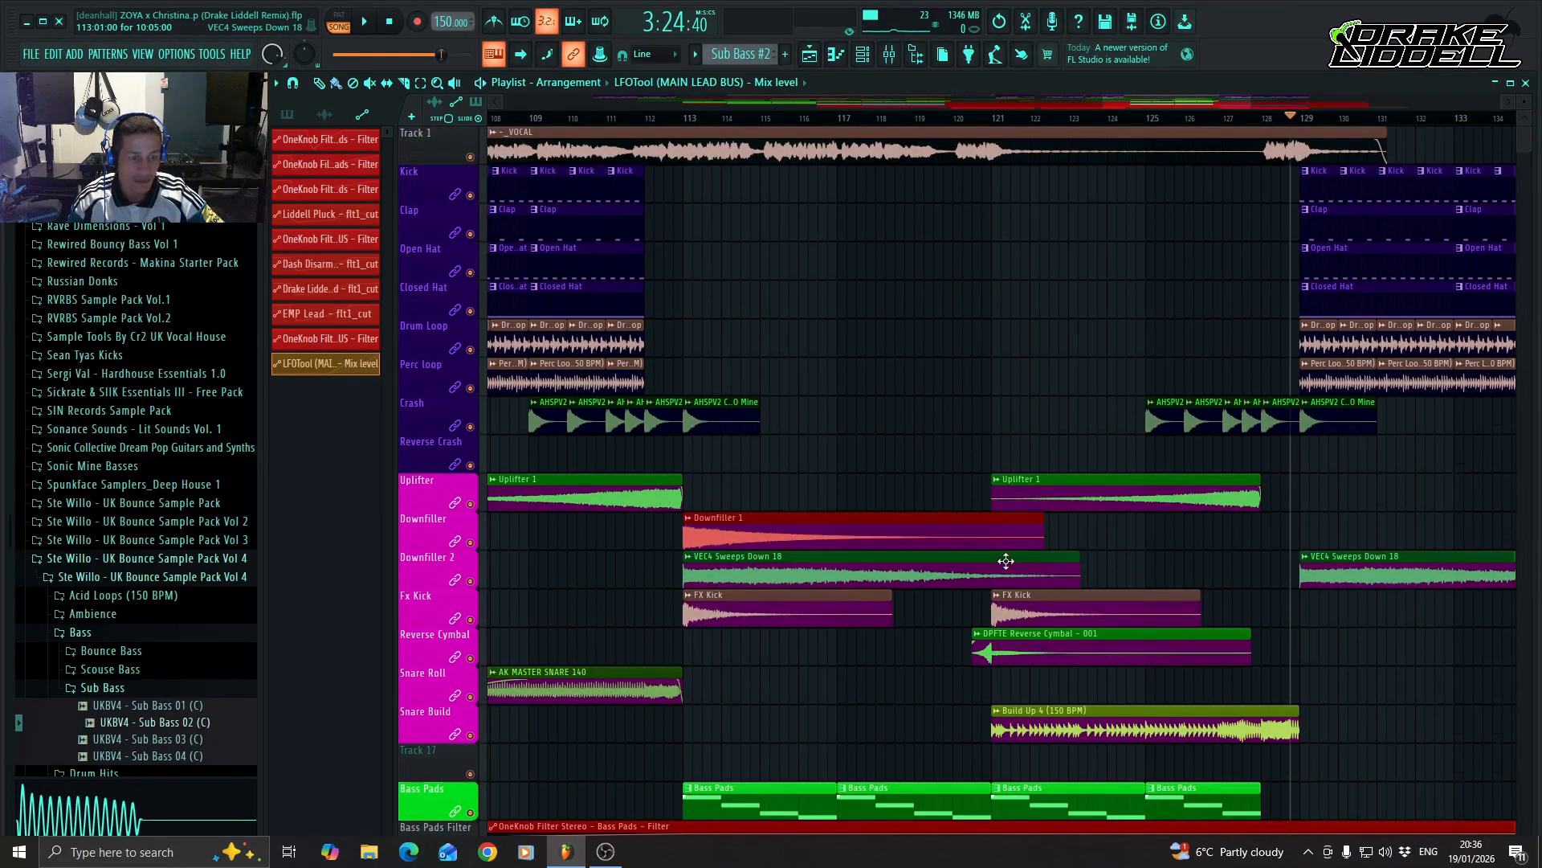
{"action": "scroll", "coordinate": [1006, 561], "scroll_direction": "down", "scroll_amount": 2}
{"action": "scroll", "coordinate": [1006, 561], "scroll_direction": "up", "scroll_amount": 2}
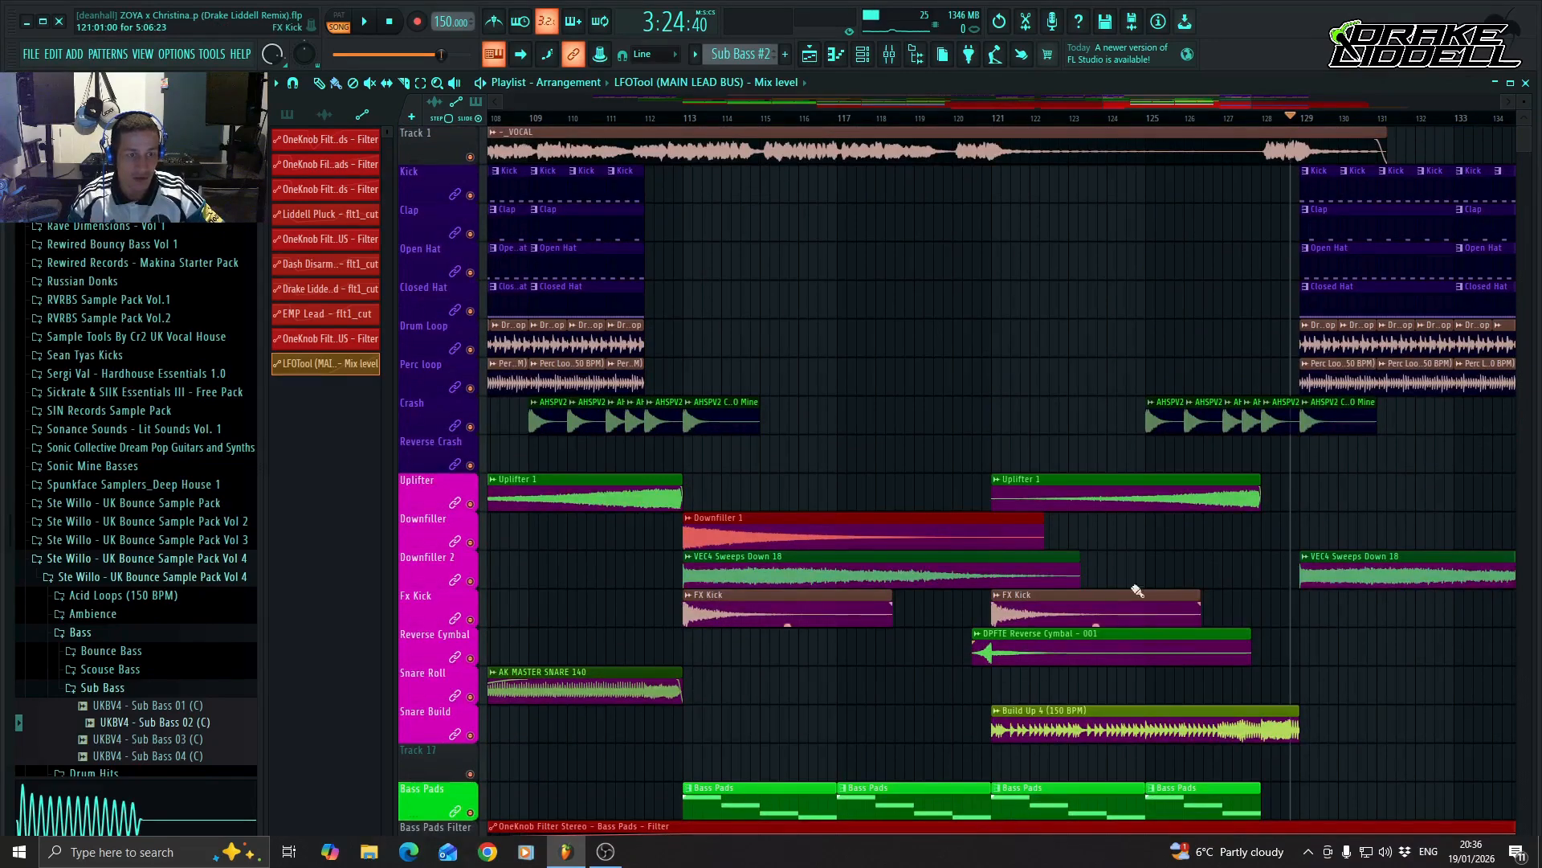
{"action": "scroll", "coordinate": [951, 641], "scroll_direction": "down", "scroll_amount": 7}
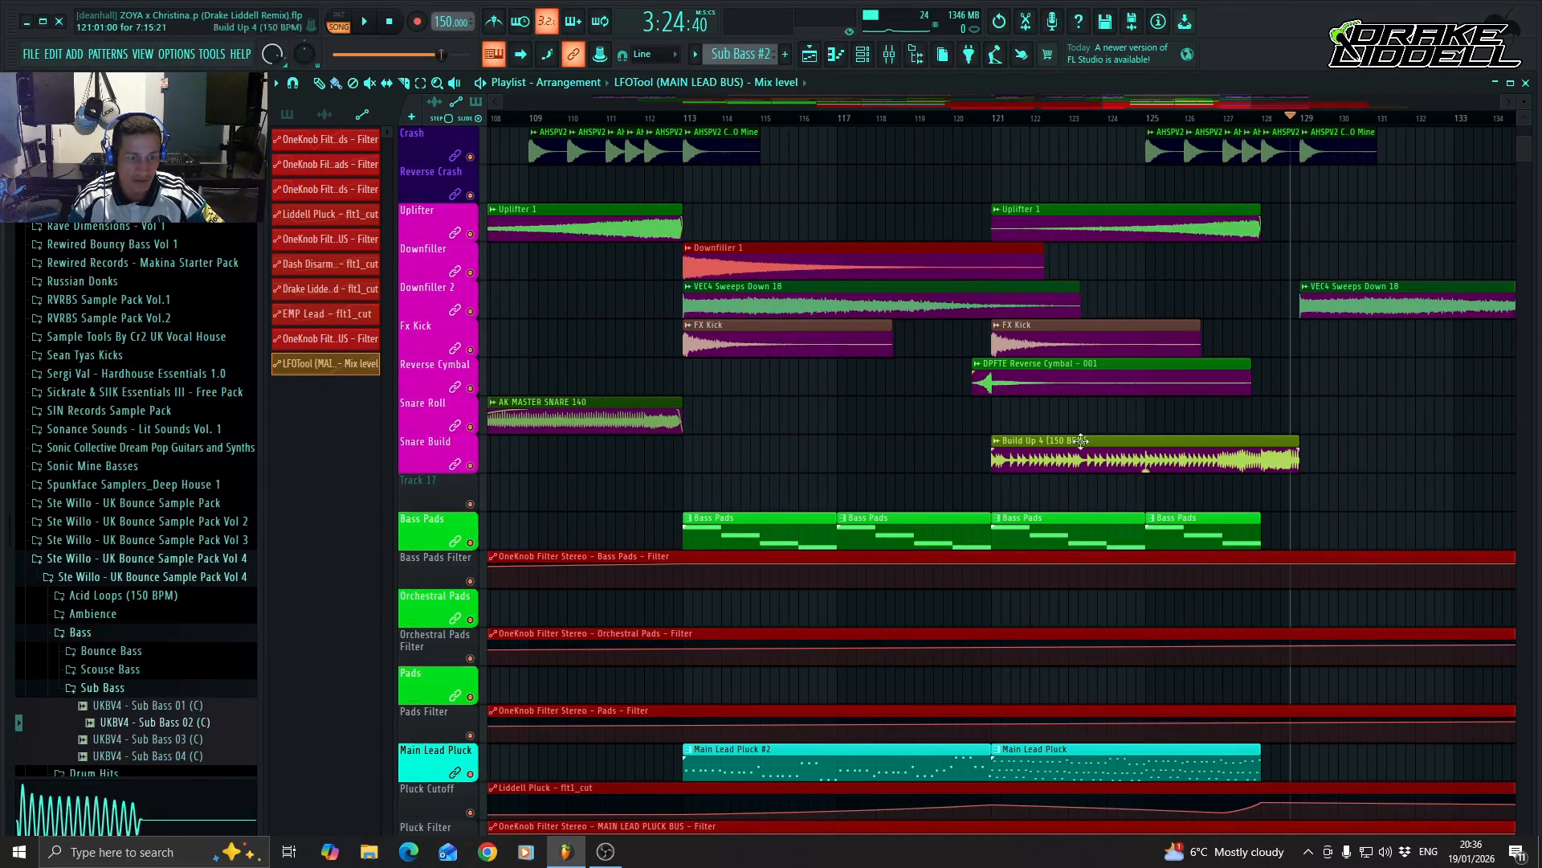
{"action": "scroll", "coordinate": [1117, 546], "scroll_direction": "up", "scroll_amount": 3}
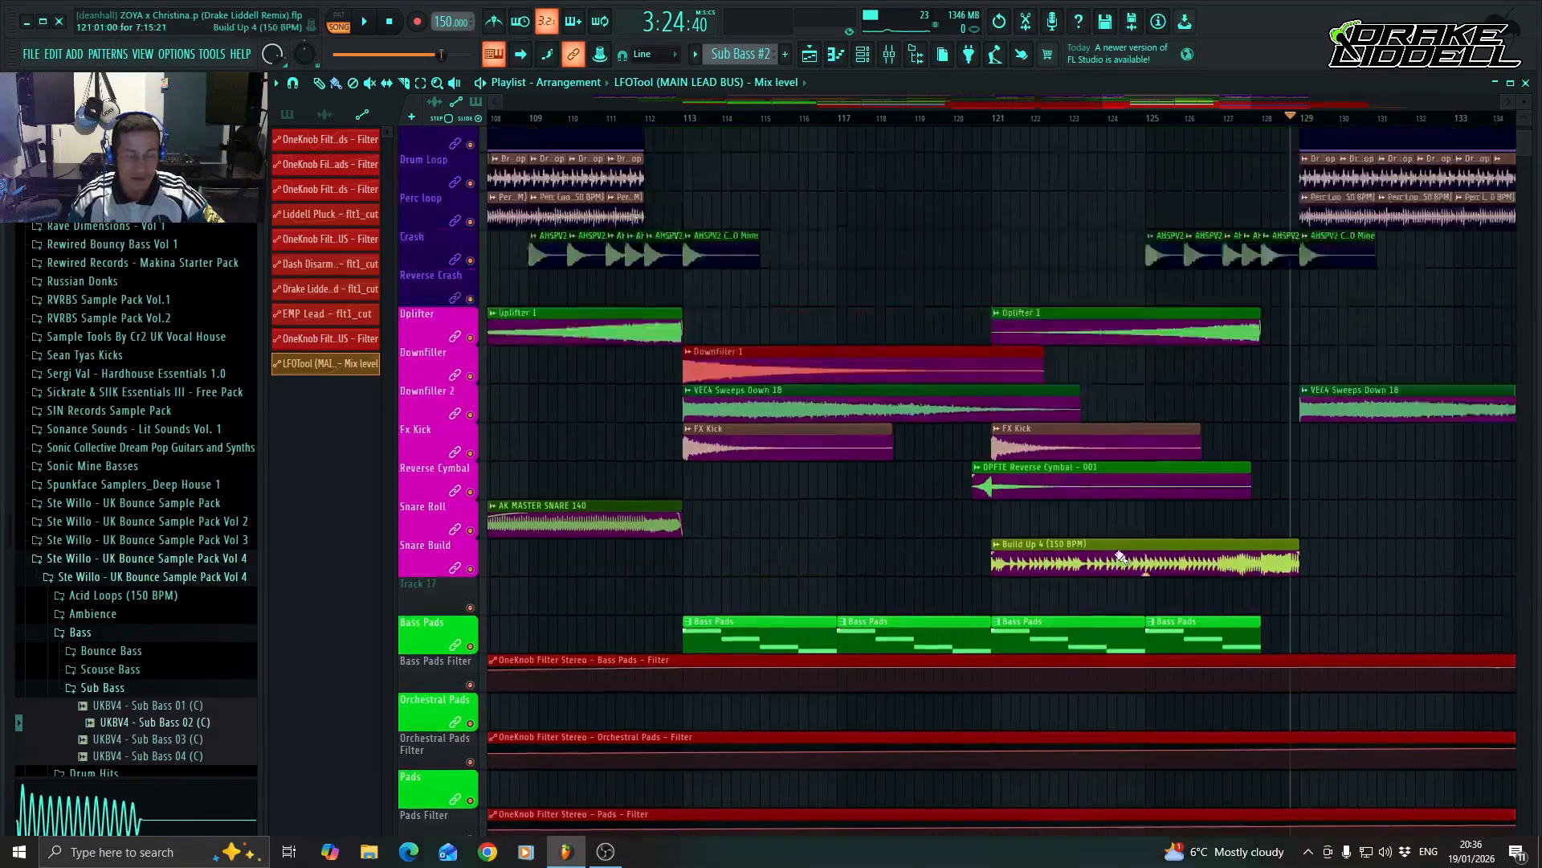
{"action": "scroll", "coordinate": [992, 514], "scroll_direction": "down", "scroll_amount": 3}
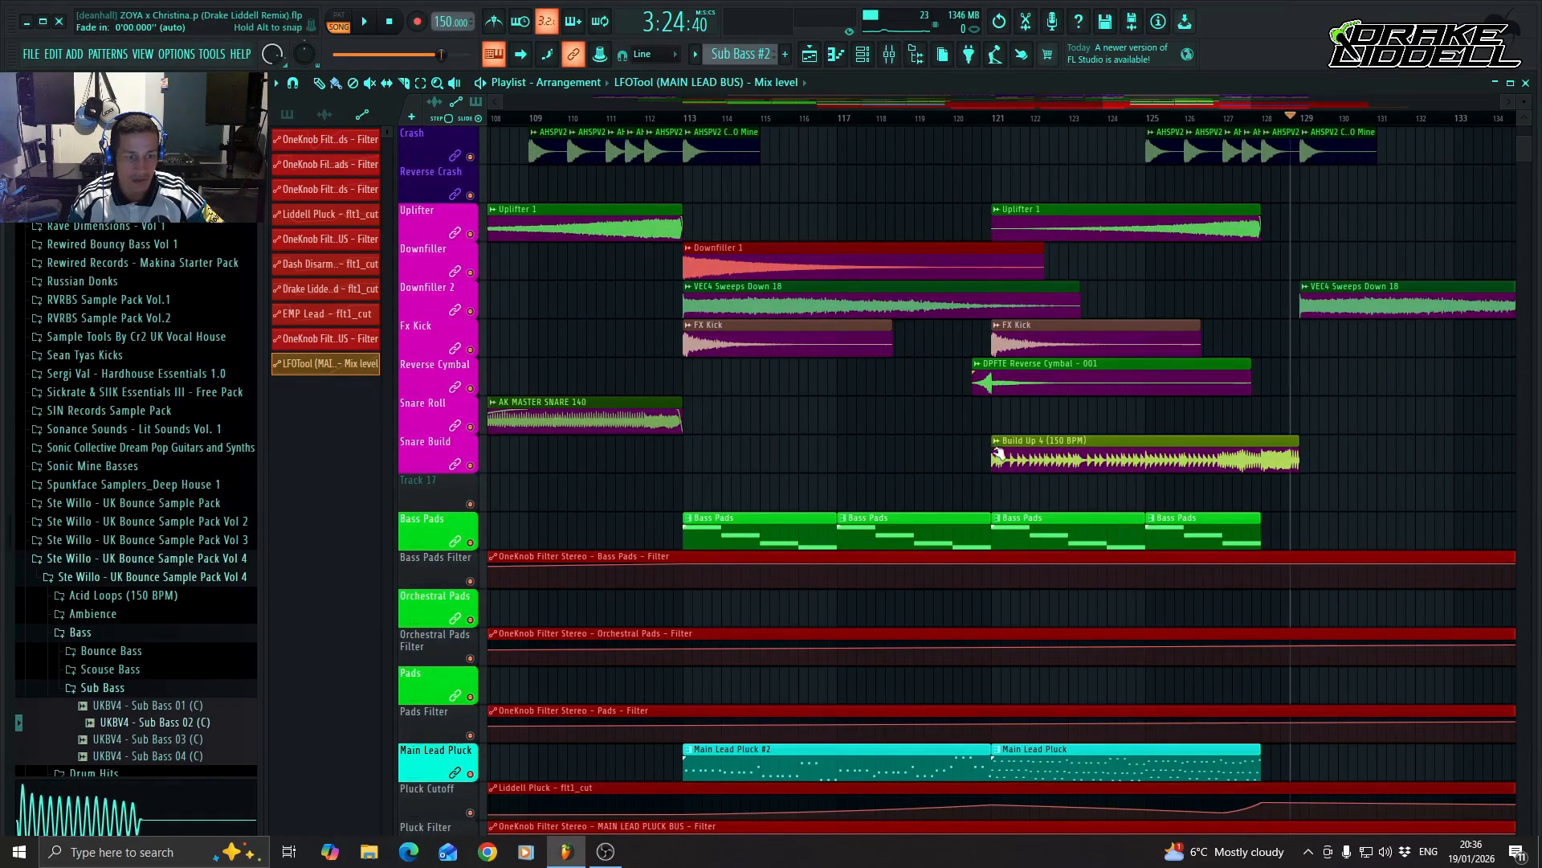
{"action": "scroll", "coordinate": [894, 456], "scroll_direction": "down", "scroll_amount": 2}
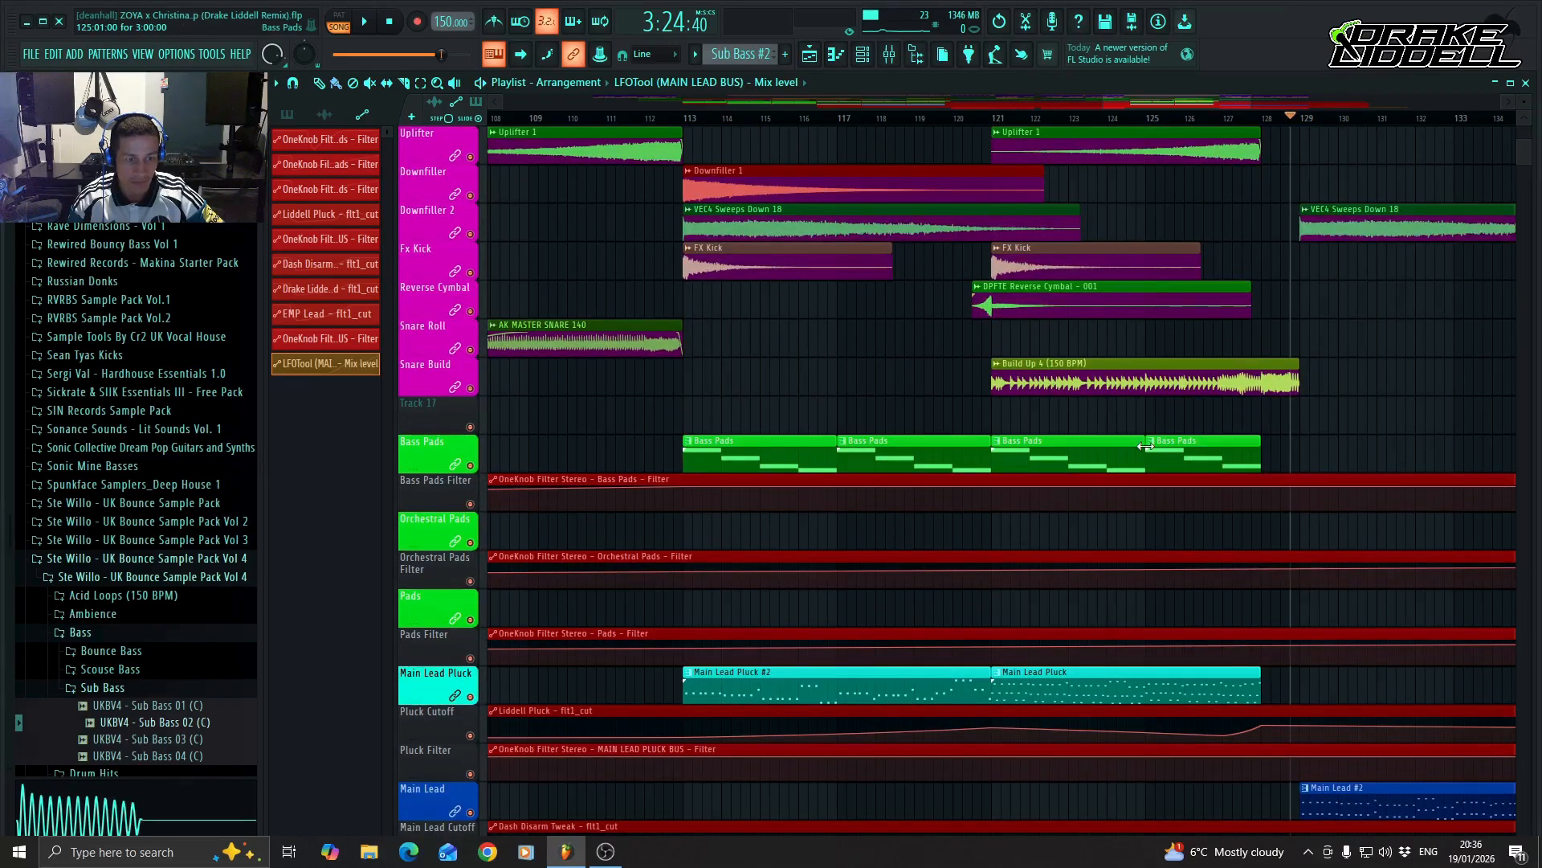
{"action": "scroll", "coordinate": [1057, 637], "scroll_direction": "down", "scroll_amount": 3}
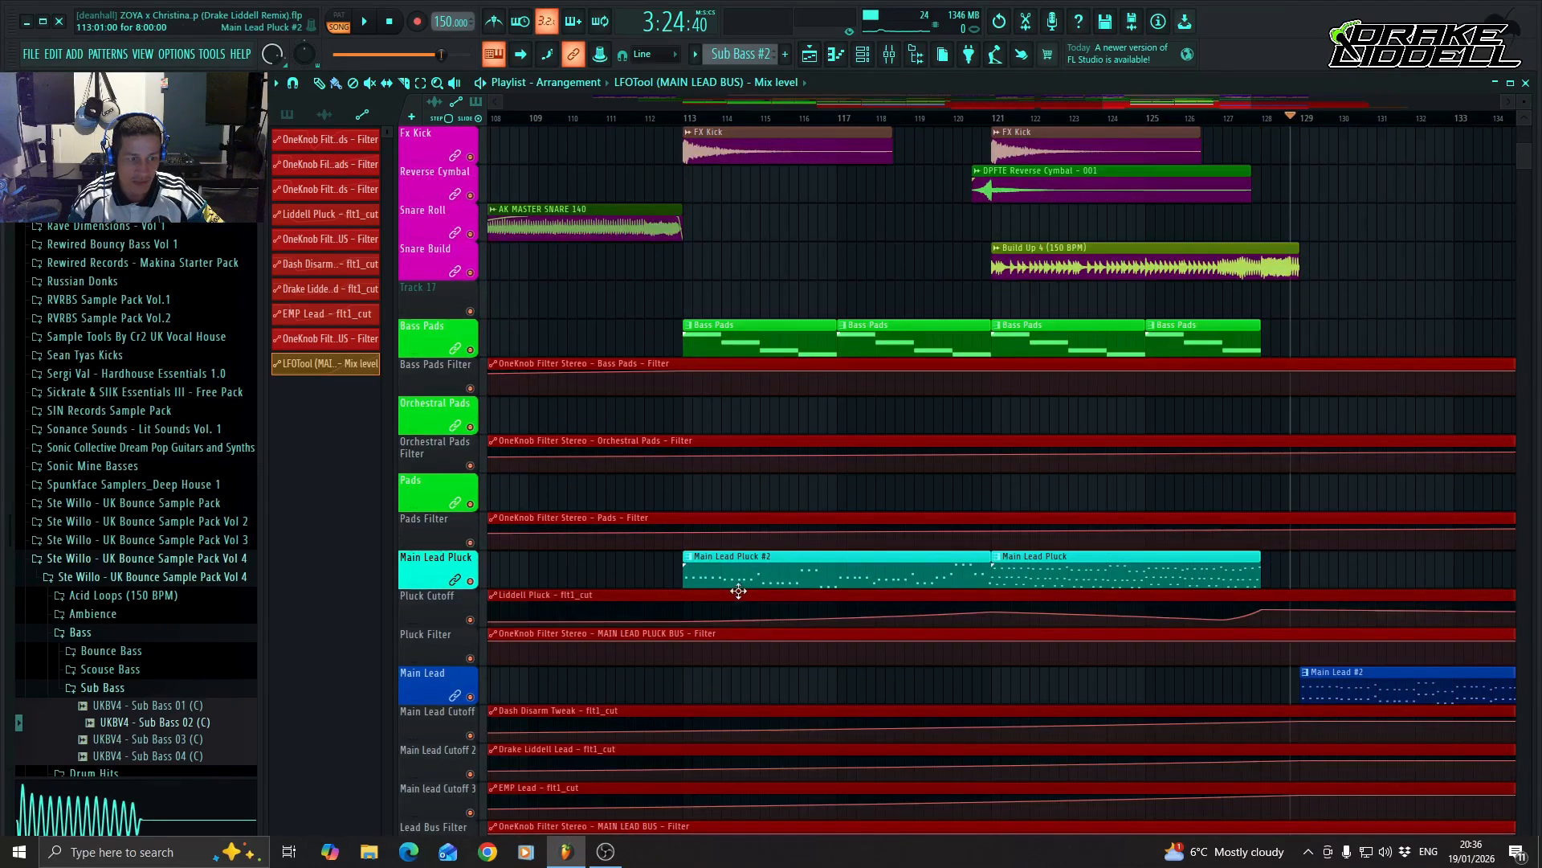
{"action": "scroll", "coordinate": [1119, 572], "scroll_direction": "down", "scroll_amount": 5}
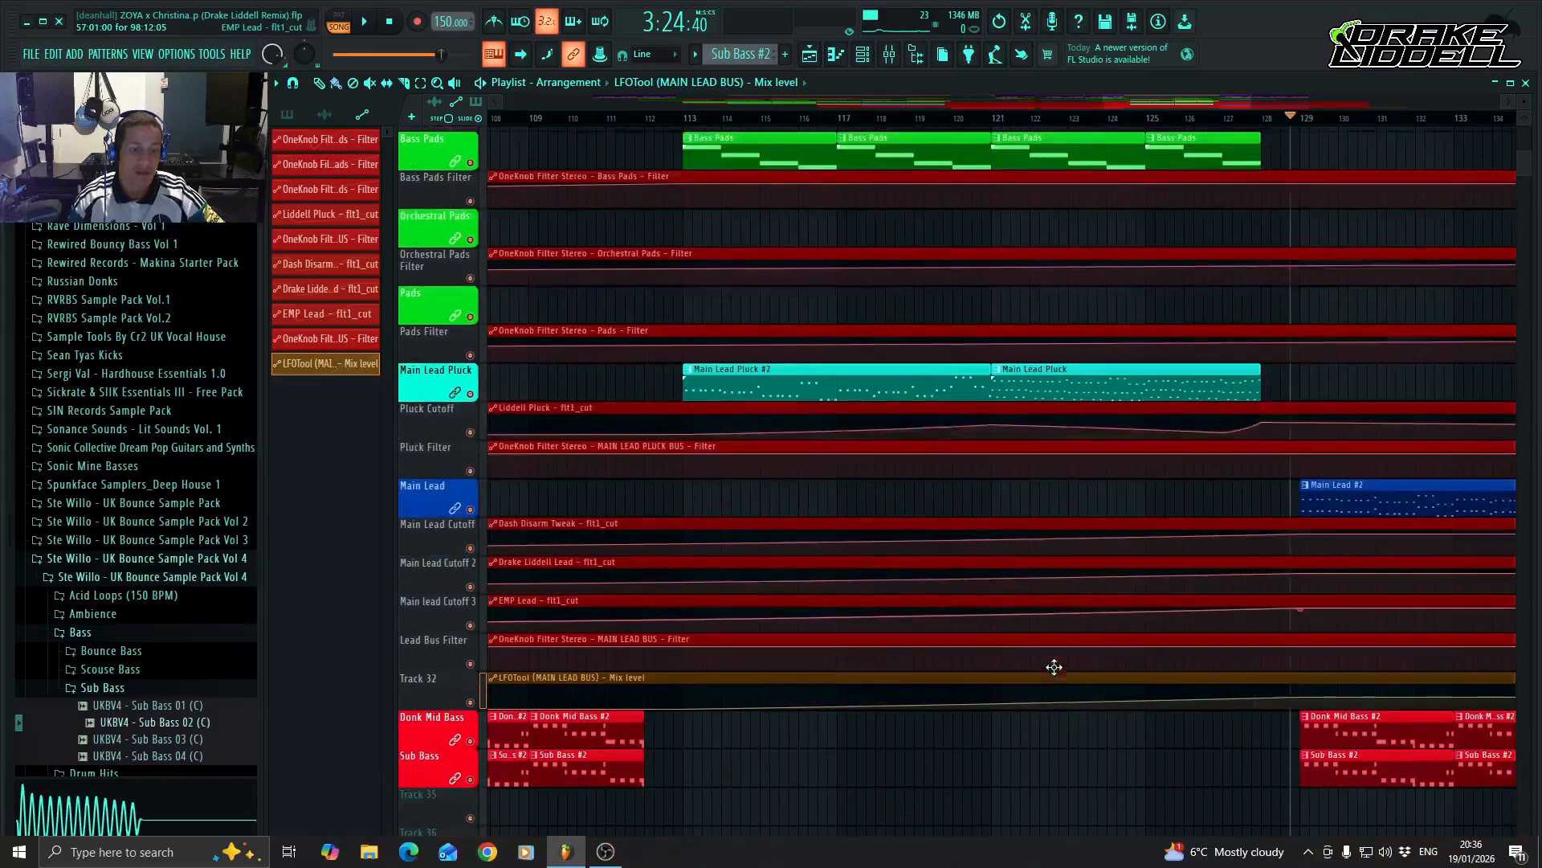
Place a crash cymbal clip at bar 137 on the Crash track.
{"action": "left_click_drag", "start_coordinate": [1230, 102], "coordinate": [1316, 102]}
{"action": "scroll", "coordinate": [999, 613], "scroll_direction": "up", "scroll_amount": 3}
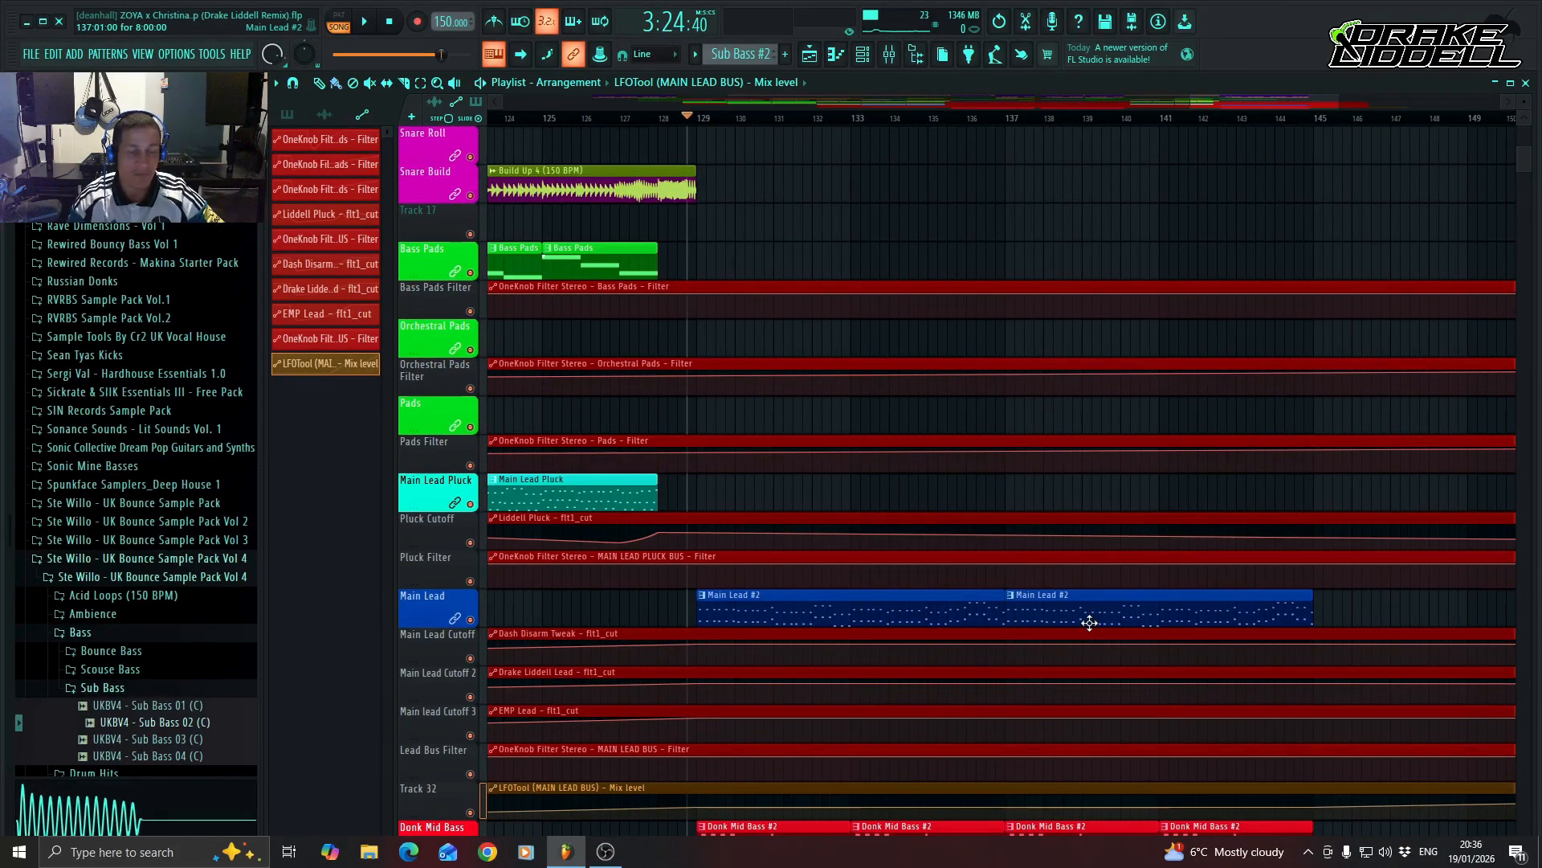
{"action": "scroll", "coordinate": [1088, 624], "scroll_direction": "up", "scroll_amount": 14}
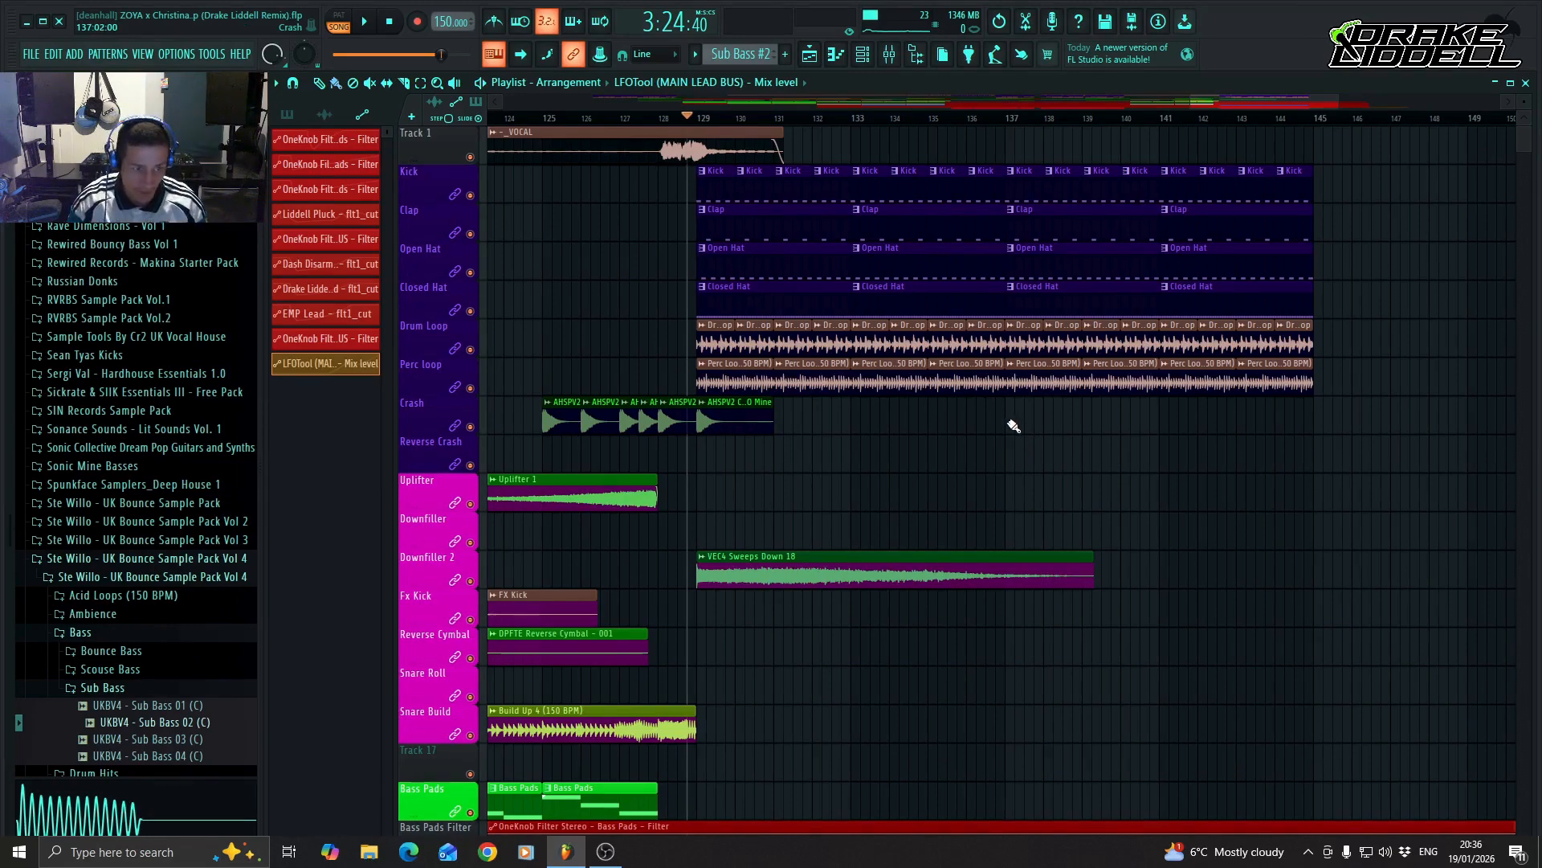
{"action": "key", "text": "ctrl+v"}
{"action": "left_click_drag", "start_coordinate": [1214, 103], "coordinate": [1252, 109]}
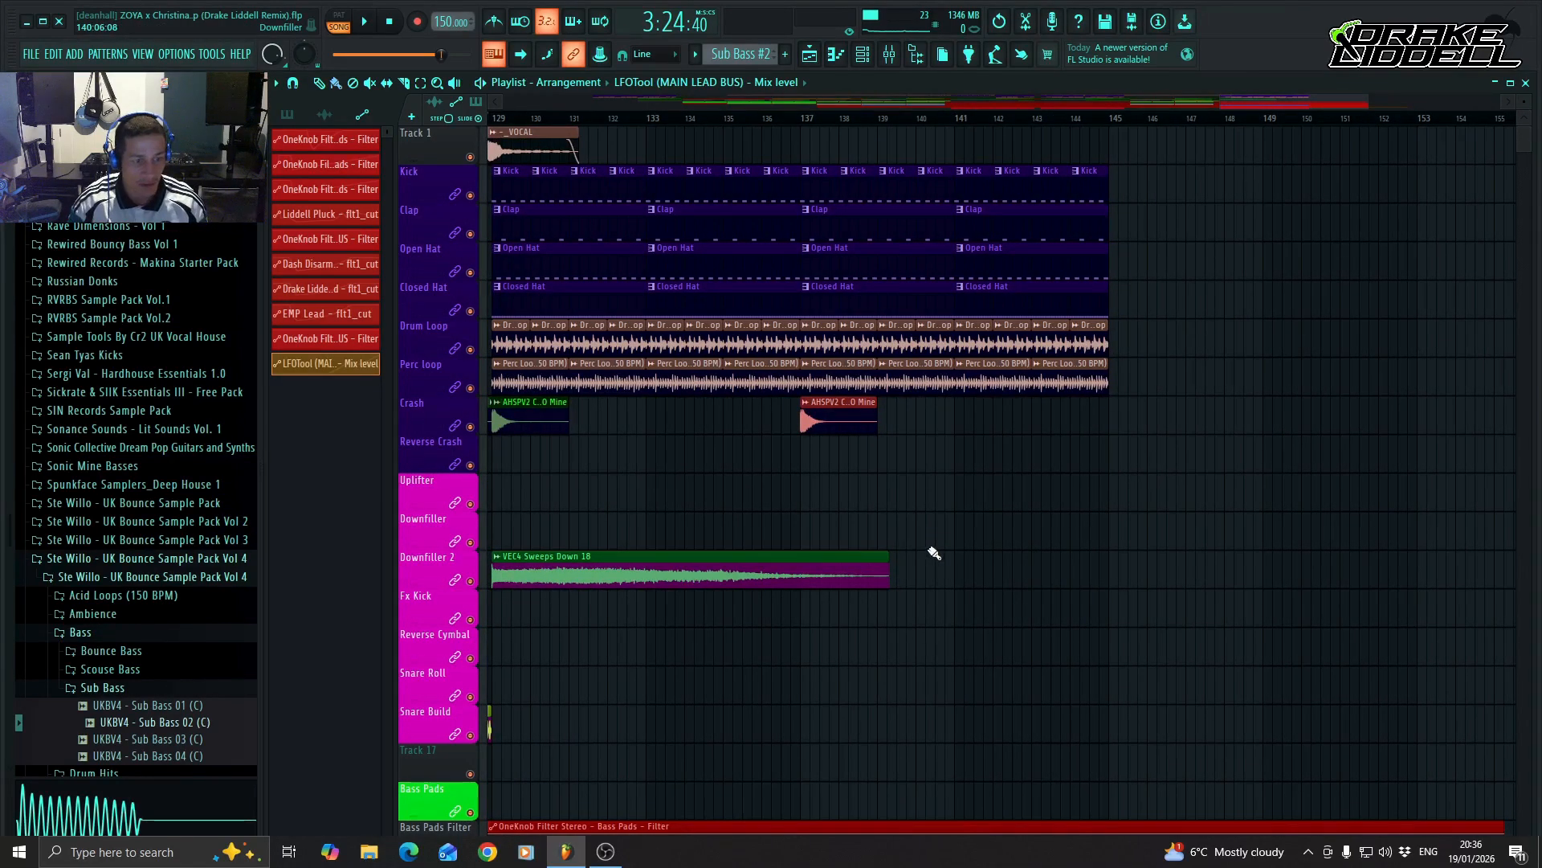
{"action": "left_click", "coordinate": [798, 523]}
{"action": "right_click", "coordinate": [975, 548]}
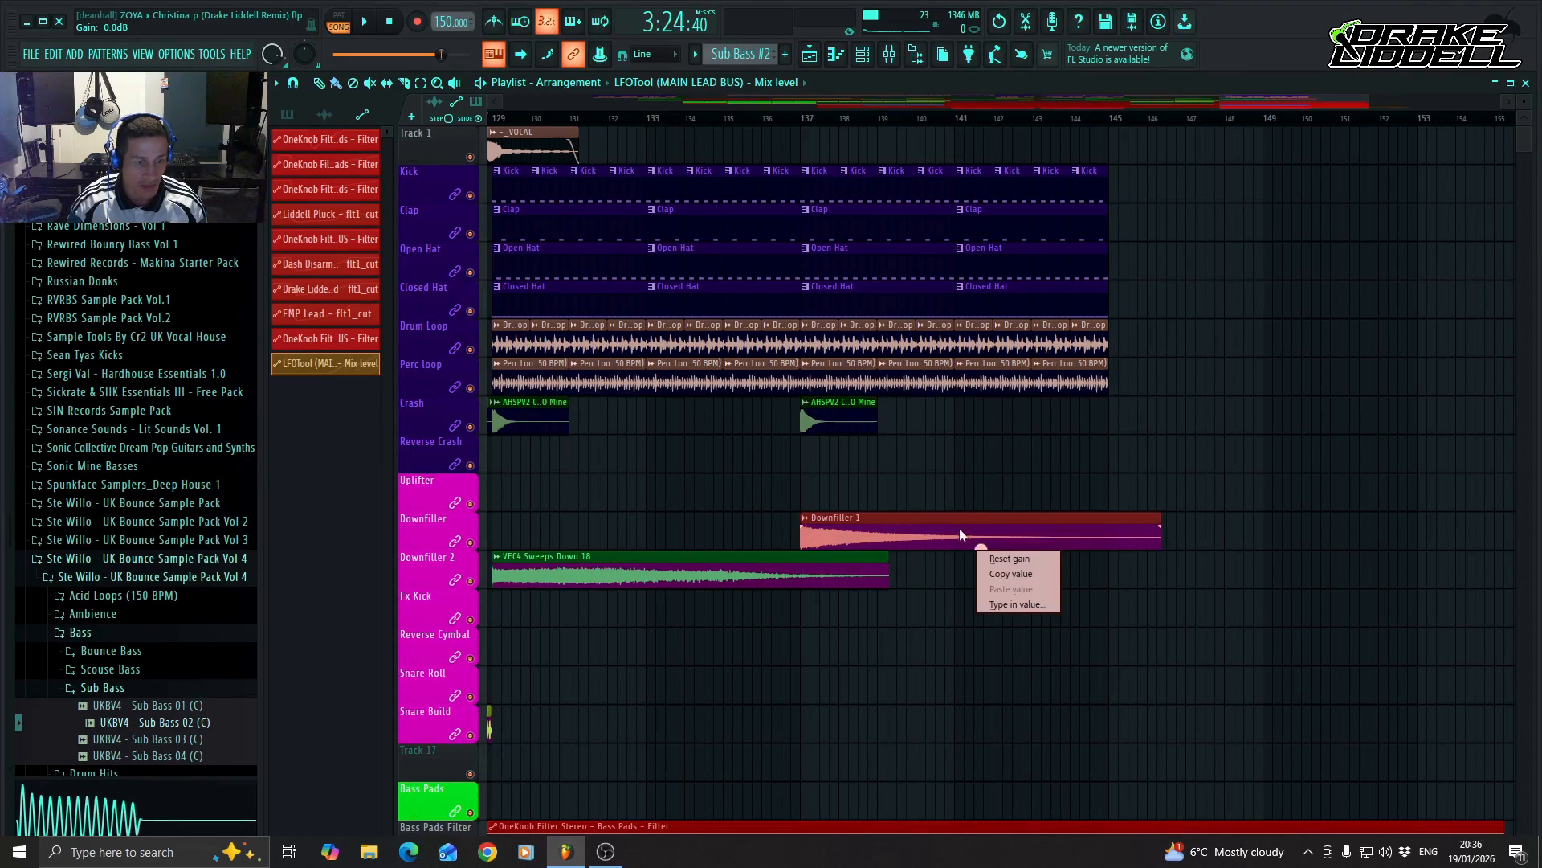
{"action": "left_click", "coordinate": [948, 528]}
{"action": "right_click", "coordinate": [911, 527]}
Place an Uplifter 1 clip on the Uplifter track at bar 137, rising into bar 145.
{"action": "left_click", "coordinate": [802, 498]}
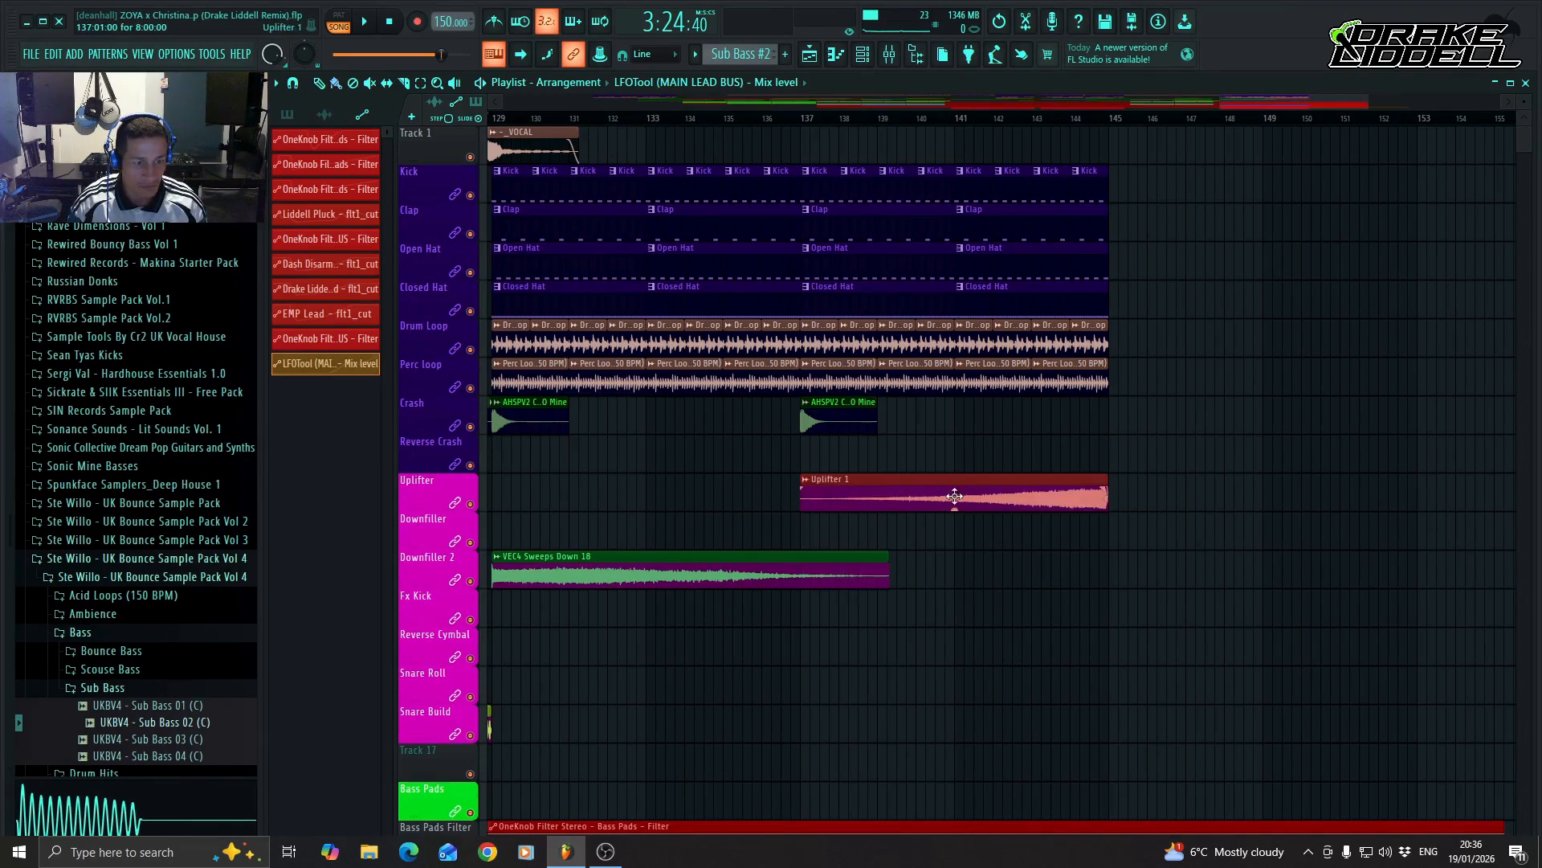
Continue the kick, clap, open hat, closed hat, drum loop and perc loop clips from bar 145 up to bar 161.
{"action": "mouse_move", "coordinate": [1269, 102]}
{"action": "left_mouse_down"}
{"action": "mouse_move", "coordinate": [1250, 106]}
{"action": "mouse_move", "coordinate": [1294, 107]}
{"action": "left_mouse_up"}
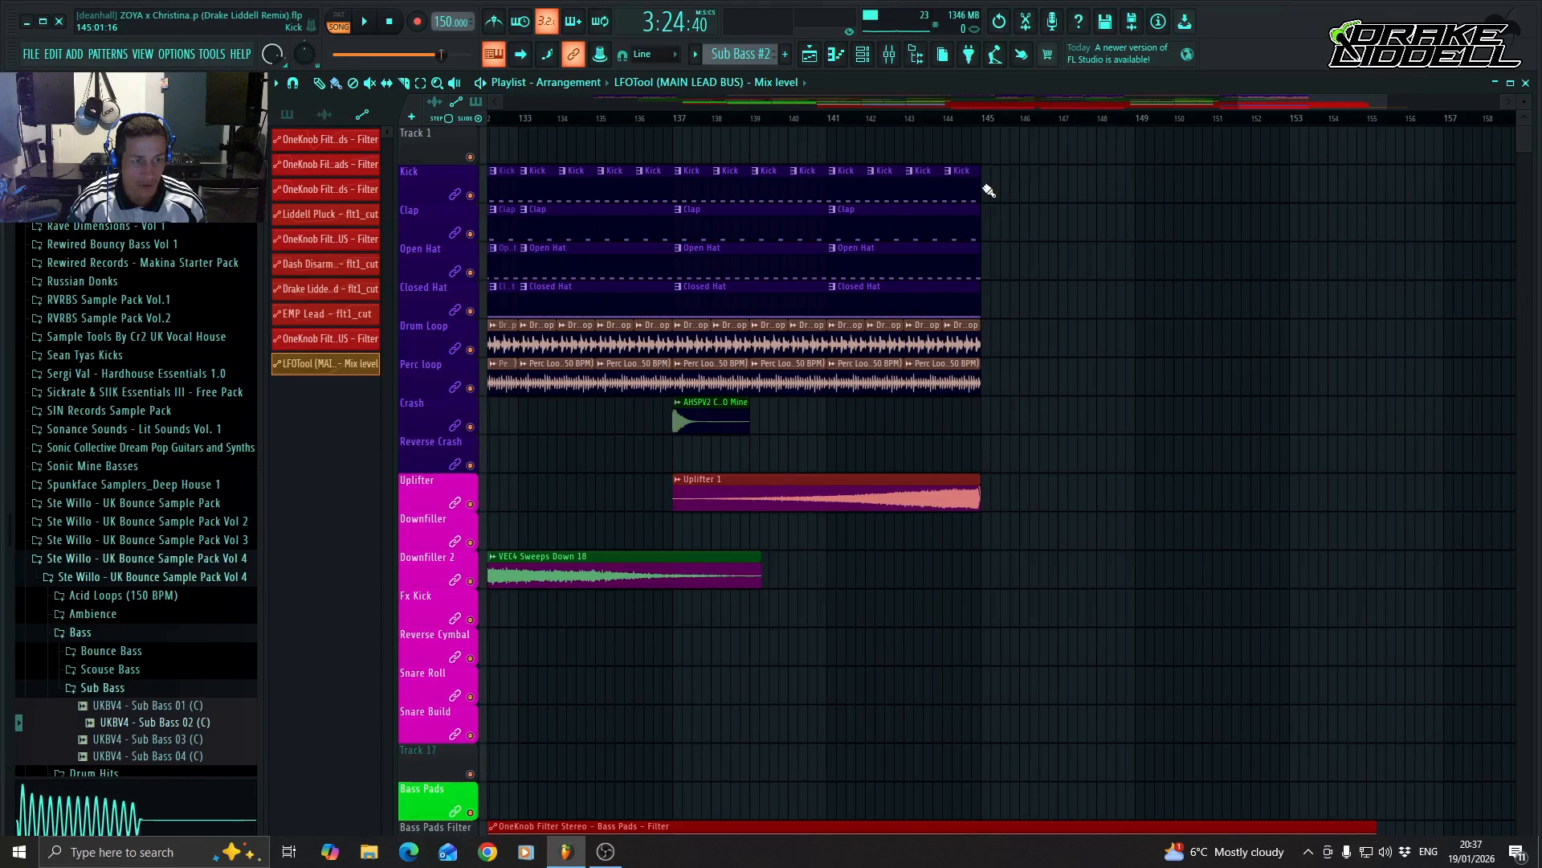
{"action": "scroll", "coordinate": [1332, 100], "scroll_direction": "down", "scroll_amount": 3}
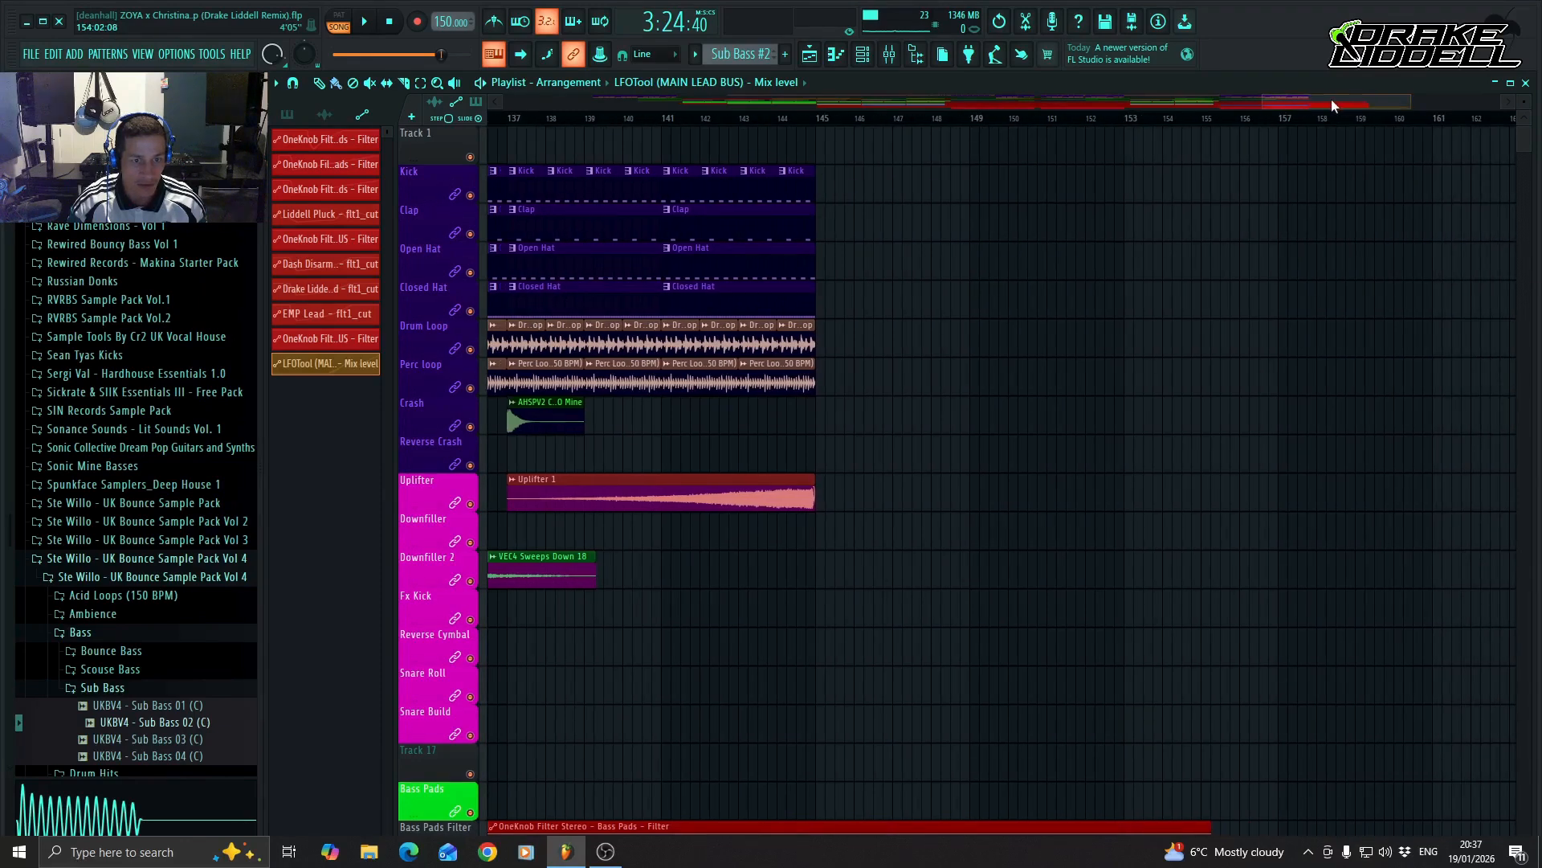
{"action": "left_click_drag", "start_coordinate": [827, 200], "coordinate": [1394, 213]}
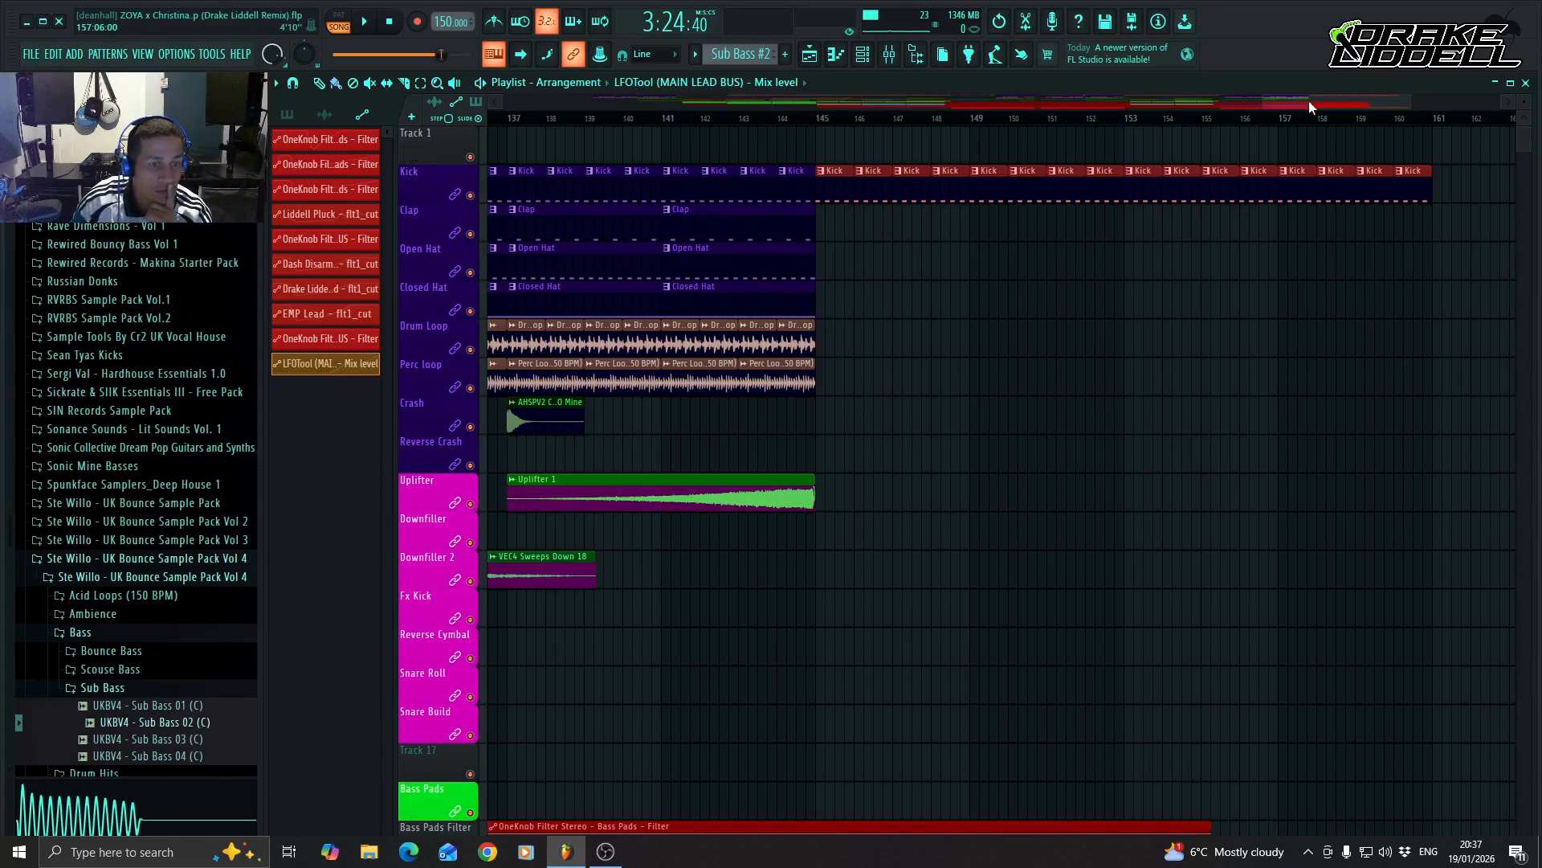
{"action": "left_click_drag", "start_coordinate": [819, 233], "coordinate": [1312, 234]}
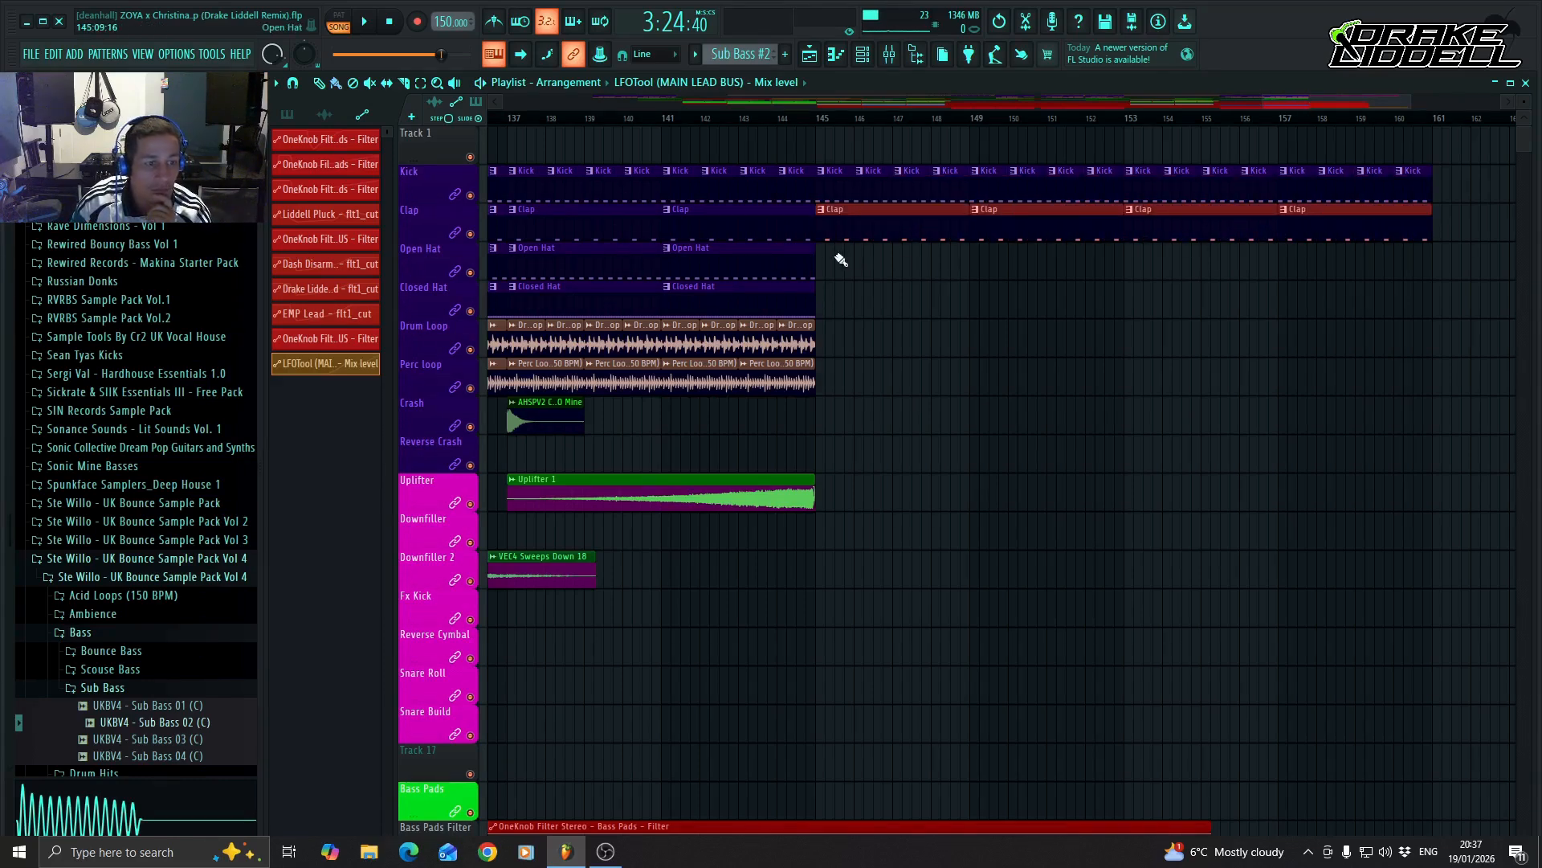
{"action": "left_click_drag", "start_coordinate": [824, 273], "coordinate": [1321, 277]}
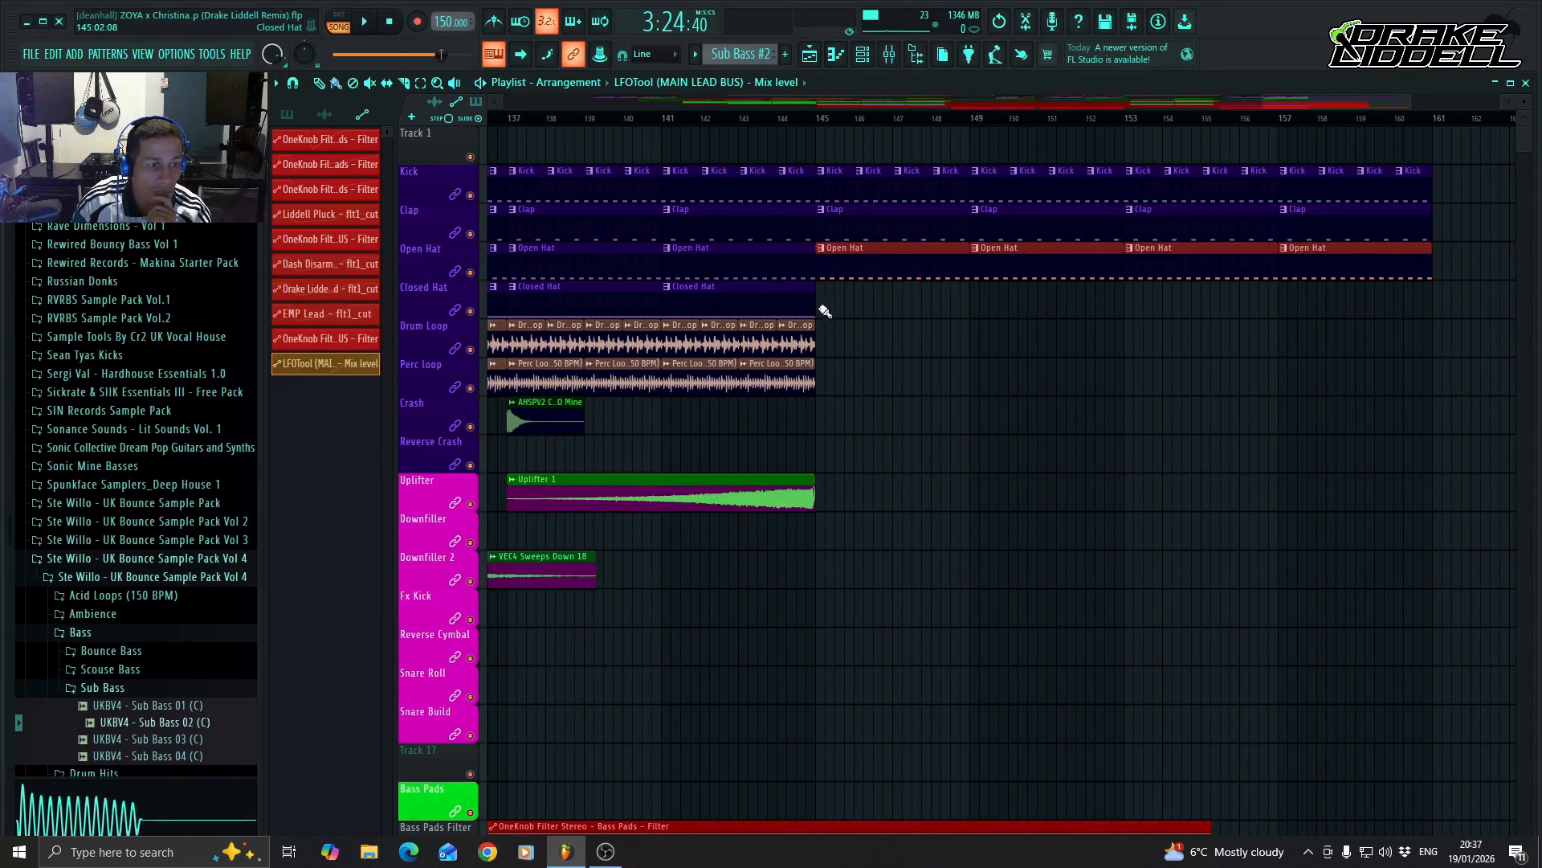
{"action": "left_click_drag", "start_coordinate": [825, 311], "coordinate": [1317, 314]}
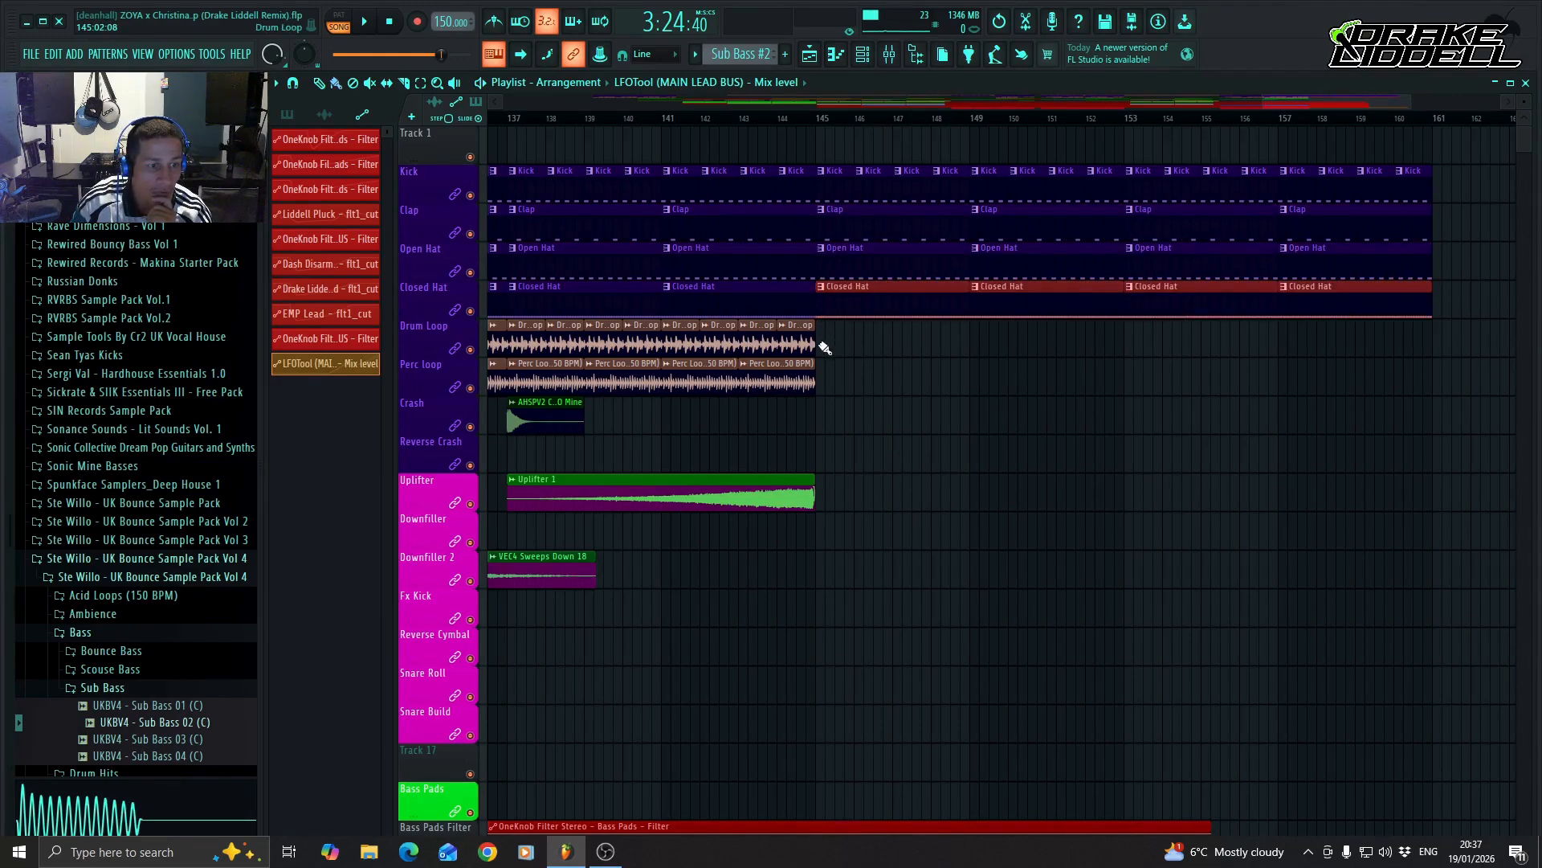
{"action": "left_click_drag", "start_coordinate": [824, 347], "coordinate": [1317, 349]}
{"action": "left_click_drag", "start_coordinate": [825, 384], "coordinate": [1365, 394]}
Clear bar 144 on all drum and percussion tracks to leave a one-bar break before bar 145.
{"action": "left_click_drag", "start_coordinate": [1332, 105], "coordinate": [1285, 99]}
{"action": "right_click", "coordinate": [1130, 180]}
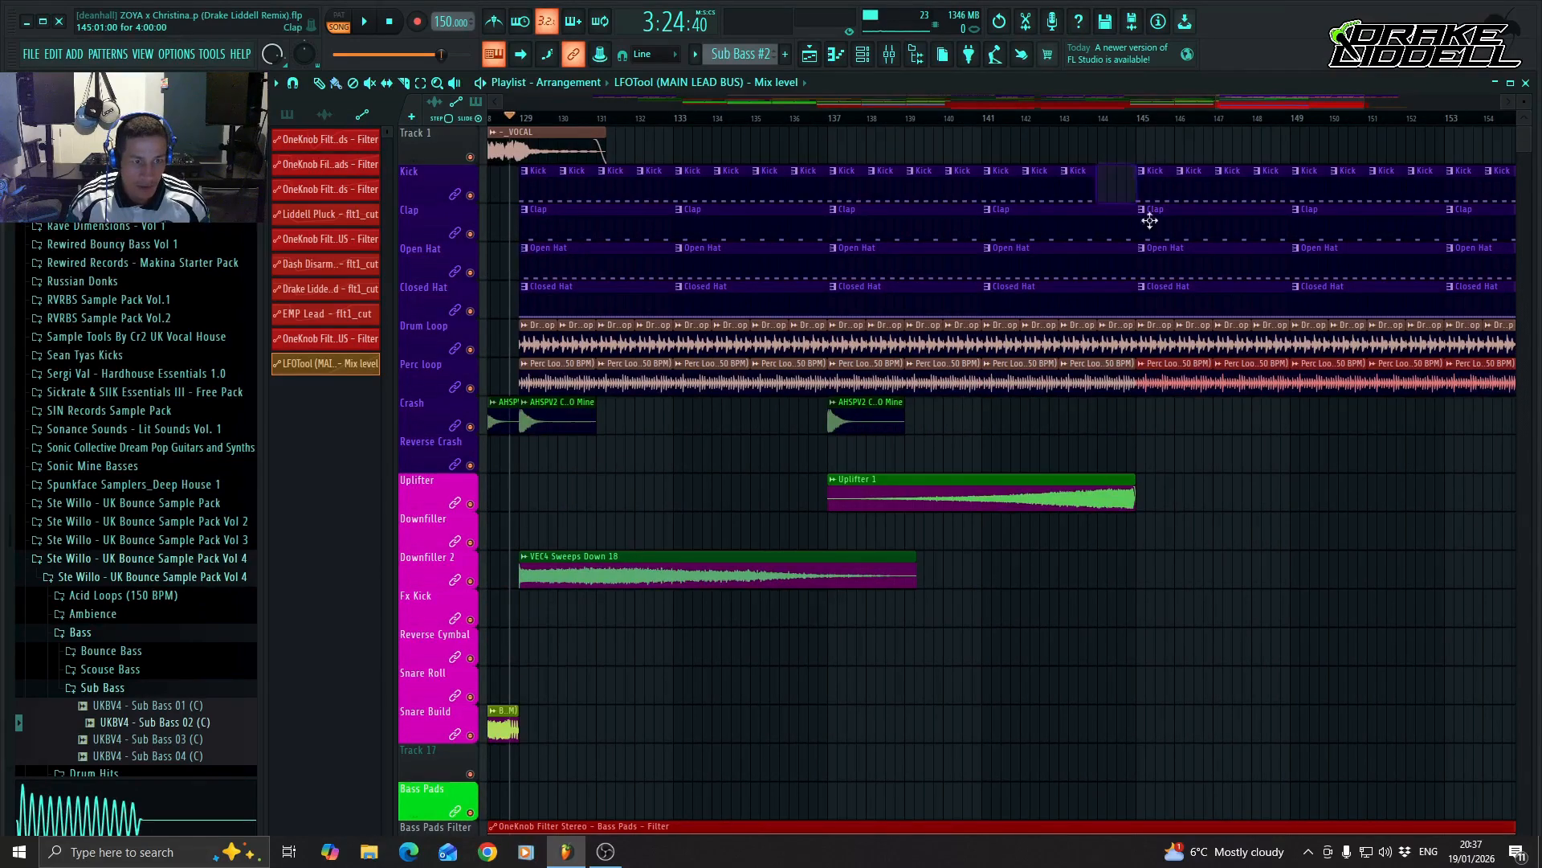
{"action": "left_click_drag", "start_coordinate": [1133, 220], "coordinate": [1097, 302]}
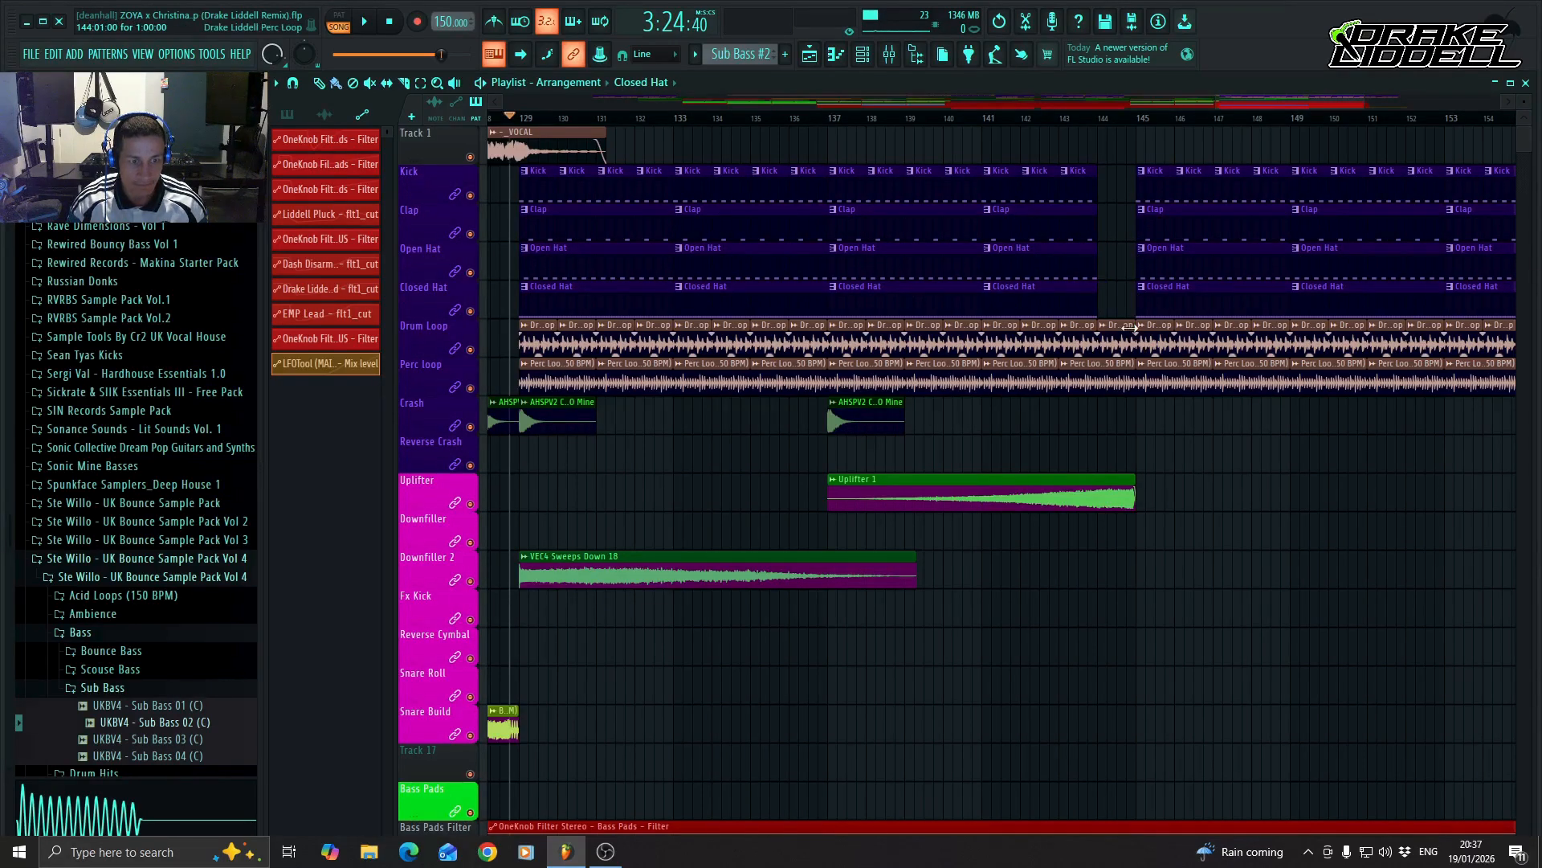
{"action": "right_click", "coordinate": [1124, 334]}
{"action": "left_click_drag", "start_coordinate": [1129, 362], "coordinate": [1097, 371]}
Place crash cymbals at bars 144 and 145, and an AK MASTER SNARE 140 clip on Snare Roll from bar 137.
{"action": "left_click", "coordinate": [1102, 432]}
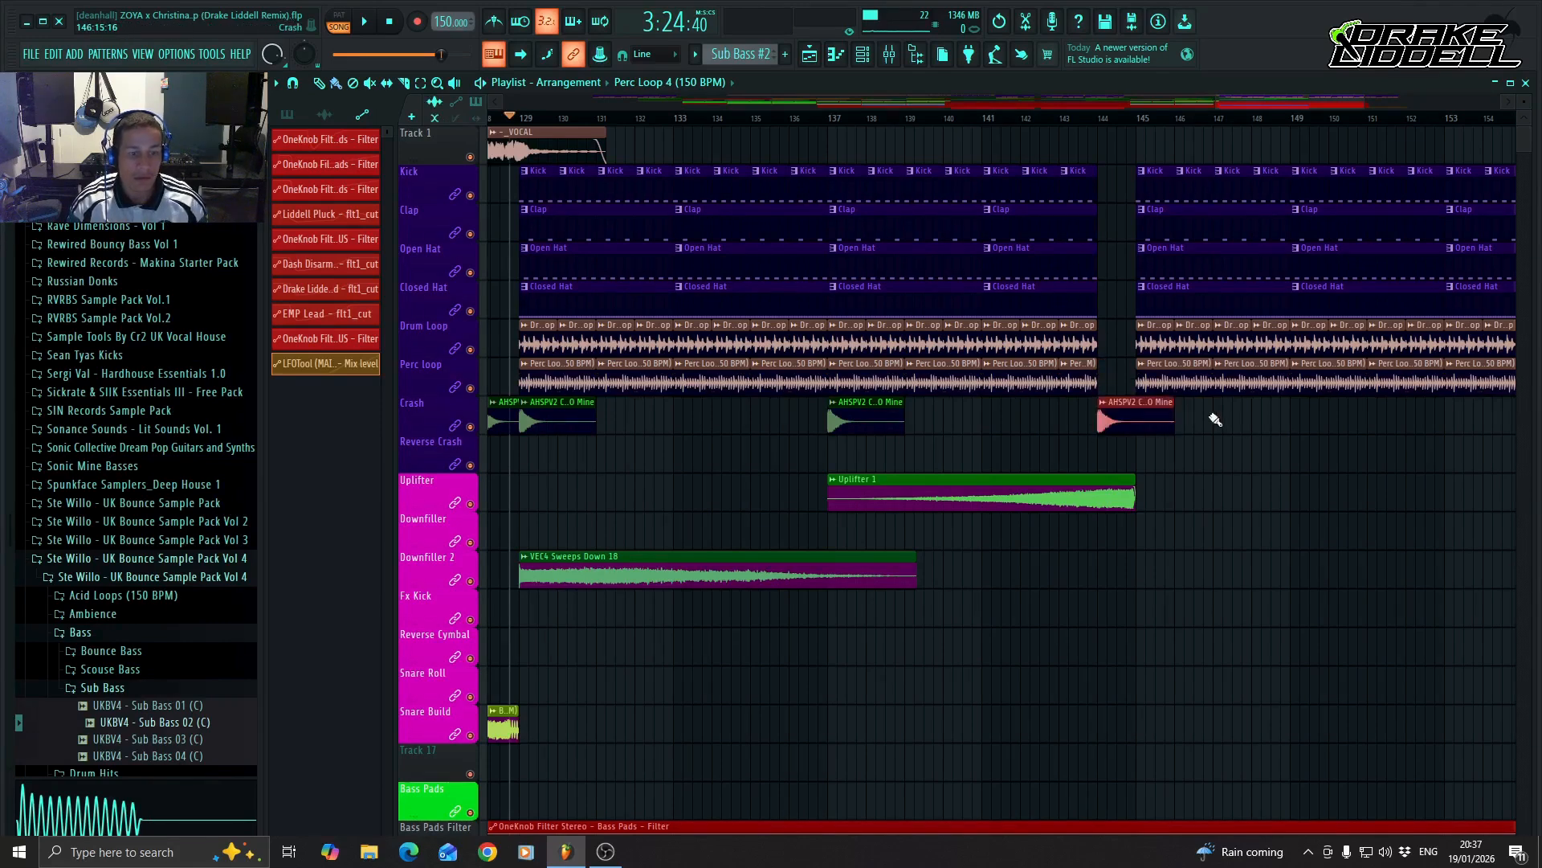
{"action": "left_click_drag", "start_coordinate": [1189, 422], "coordinate": [1165, 435]}
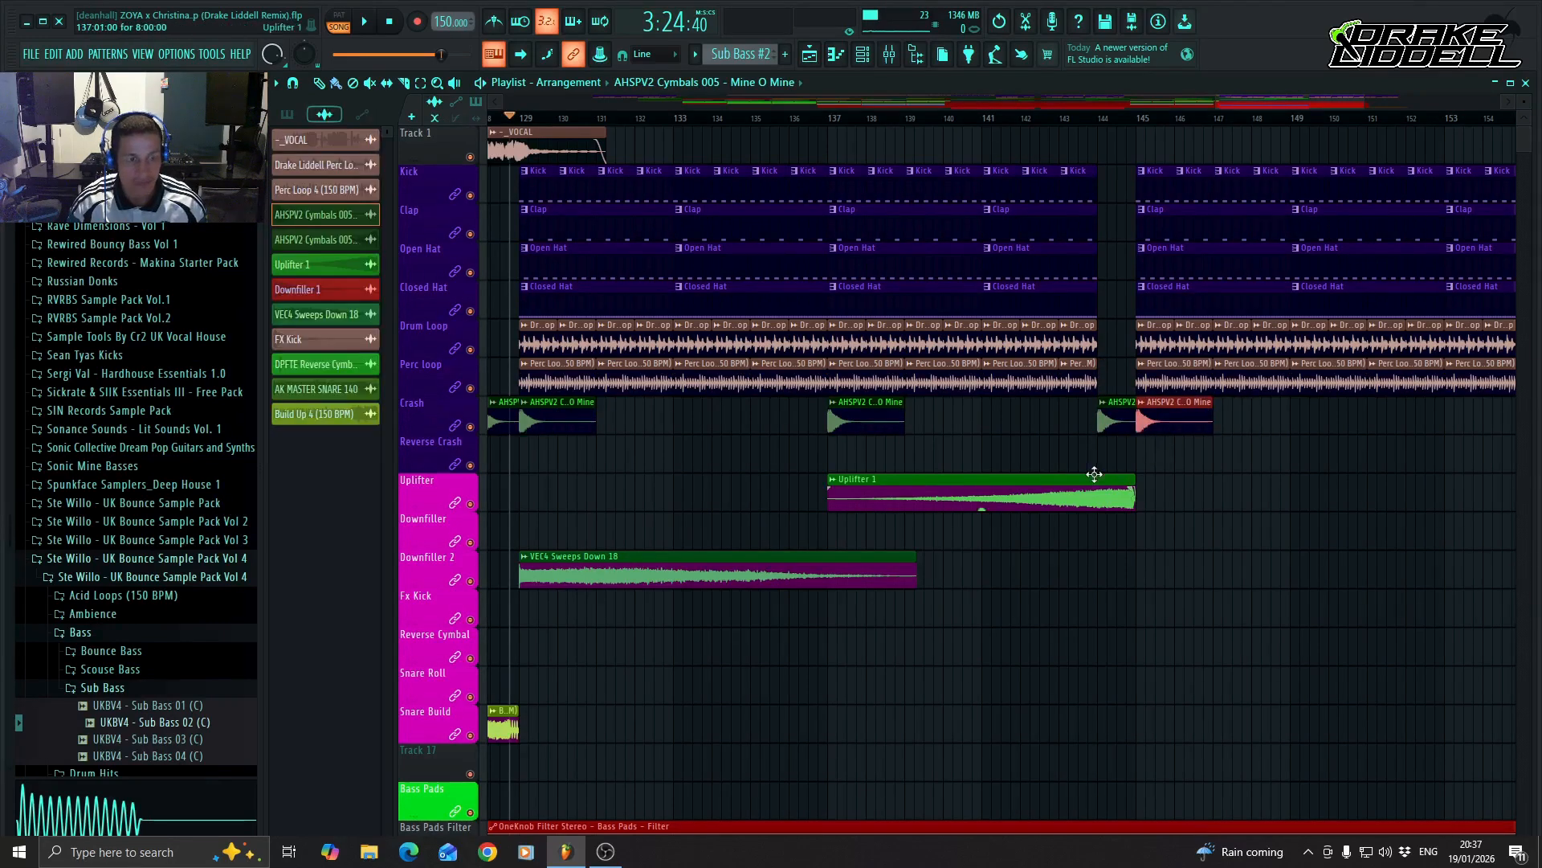
{"action": "scroll", "coordinate": [1165, 435], "scroll_direction": "down", "scroll_amount": 4}
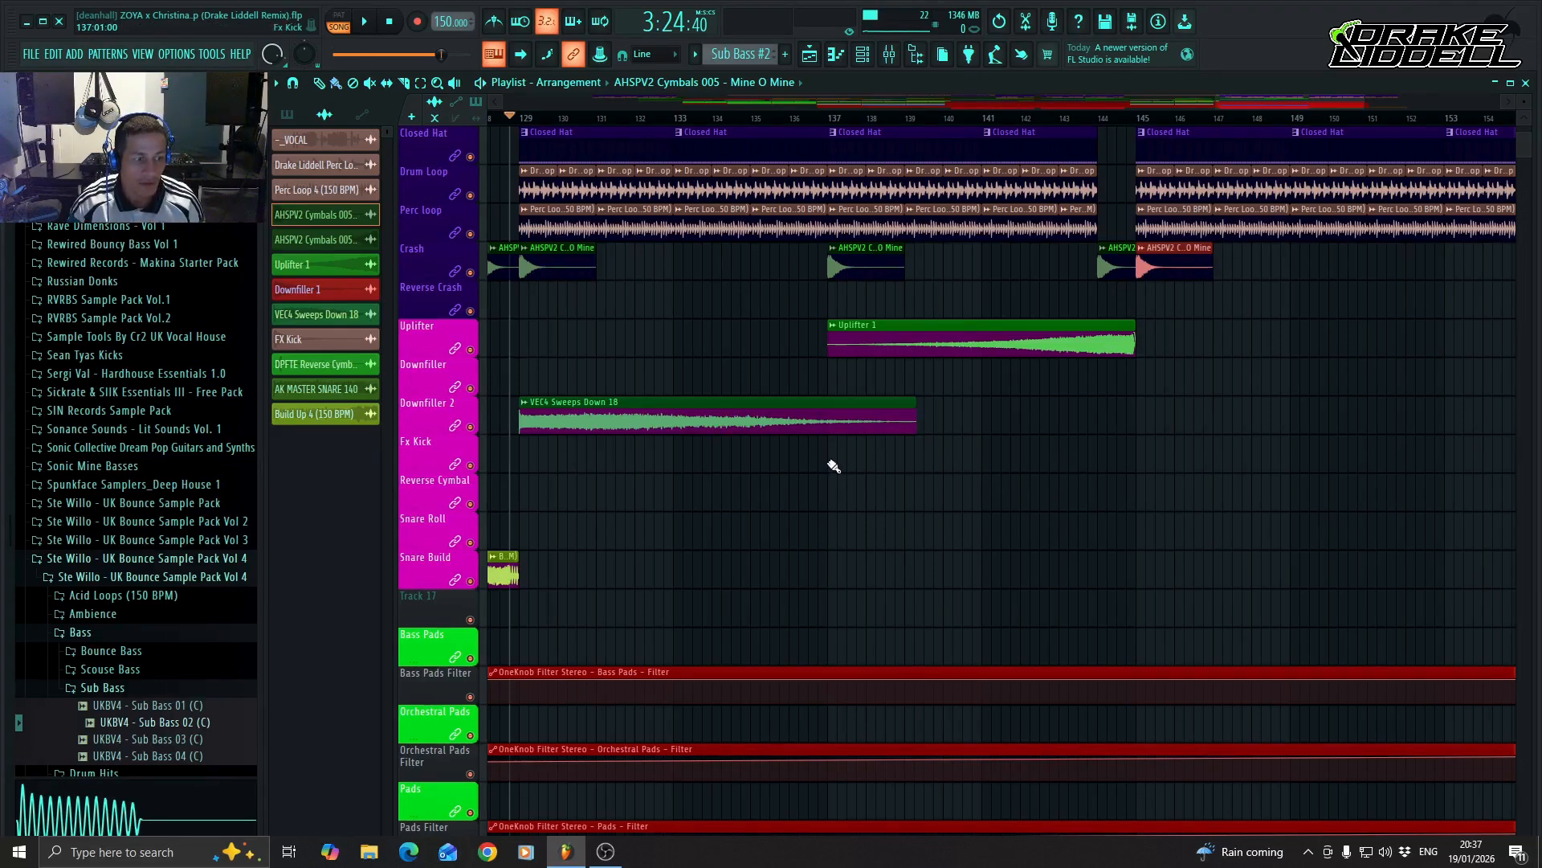
{"action": "left_click", "coordinate": [829, 523]}
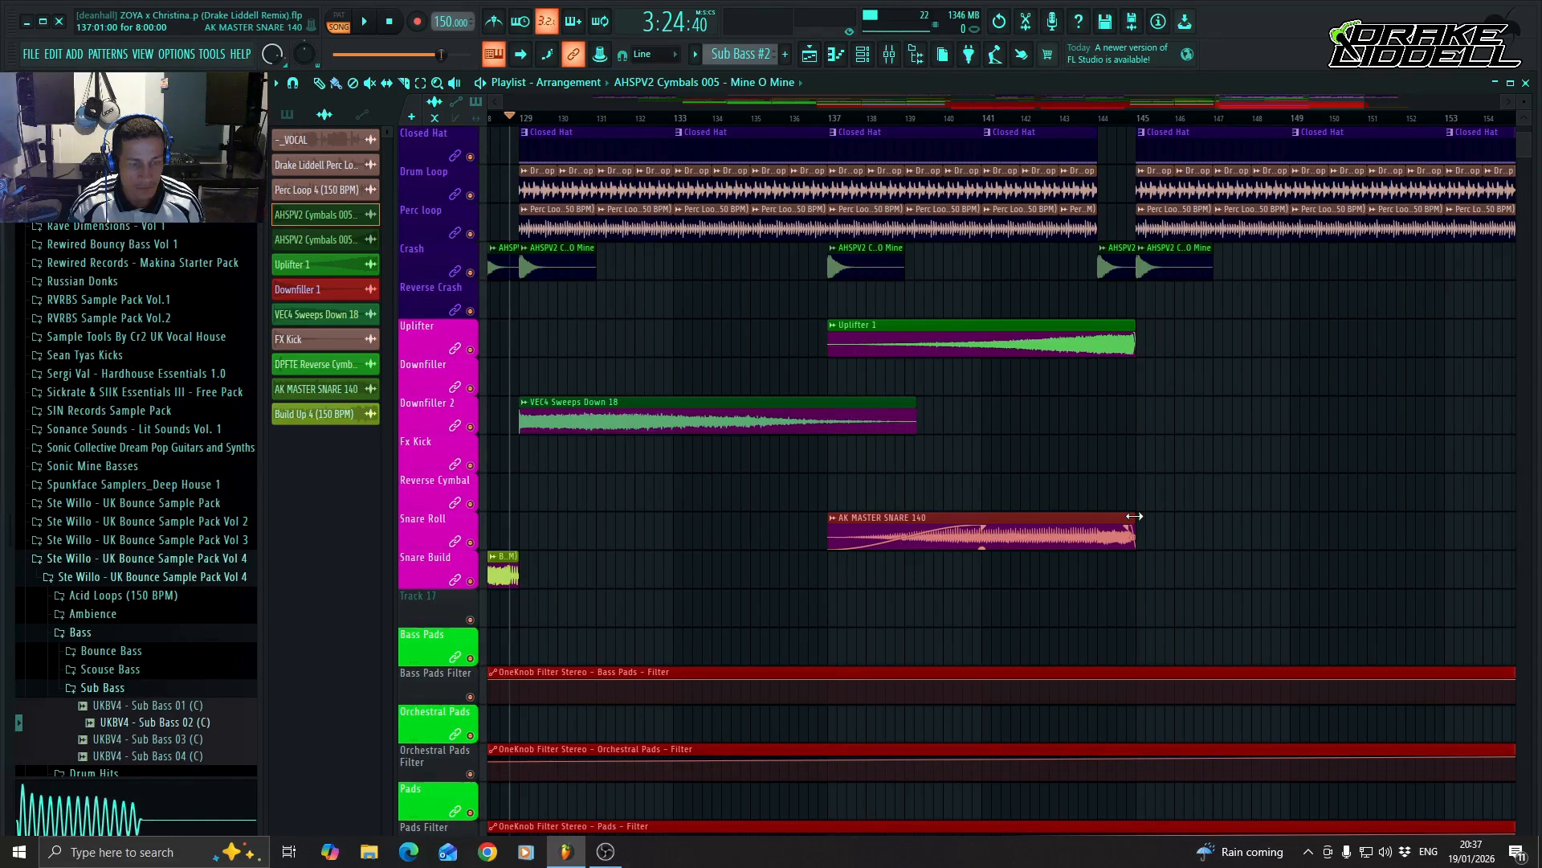
Place VEC4 Sweeps Down 18 at bar 145 on Downfiller 2 and Uplifter 1 at bar 153 on the Uplifter track.
{"action": "left_click_drag", "start_coordinate": [1266, 100], "coordinate": [1319, 102]}
{"action": "left_click", "coordinate": [954, 421]}
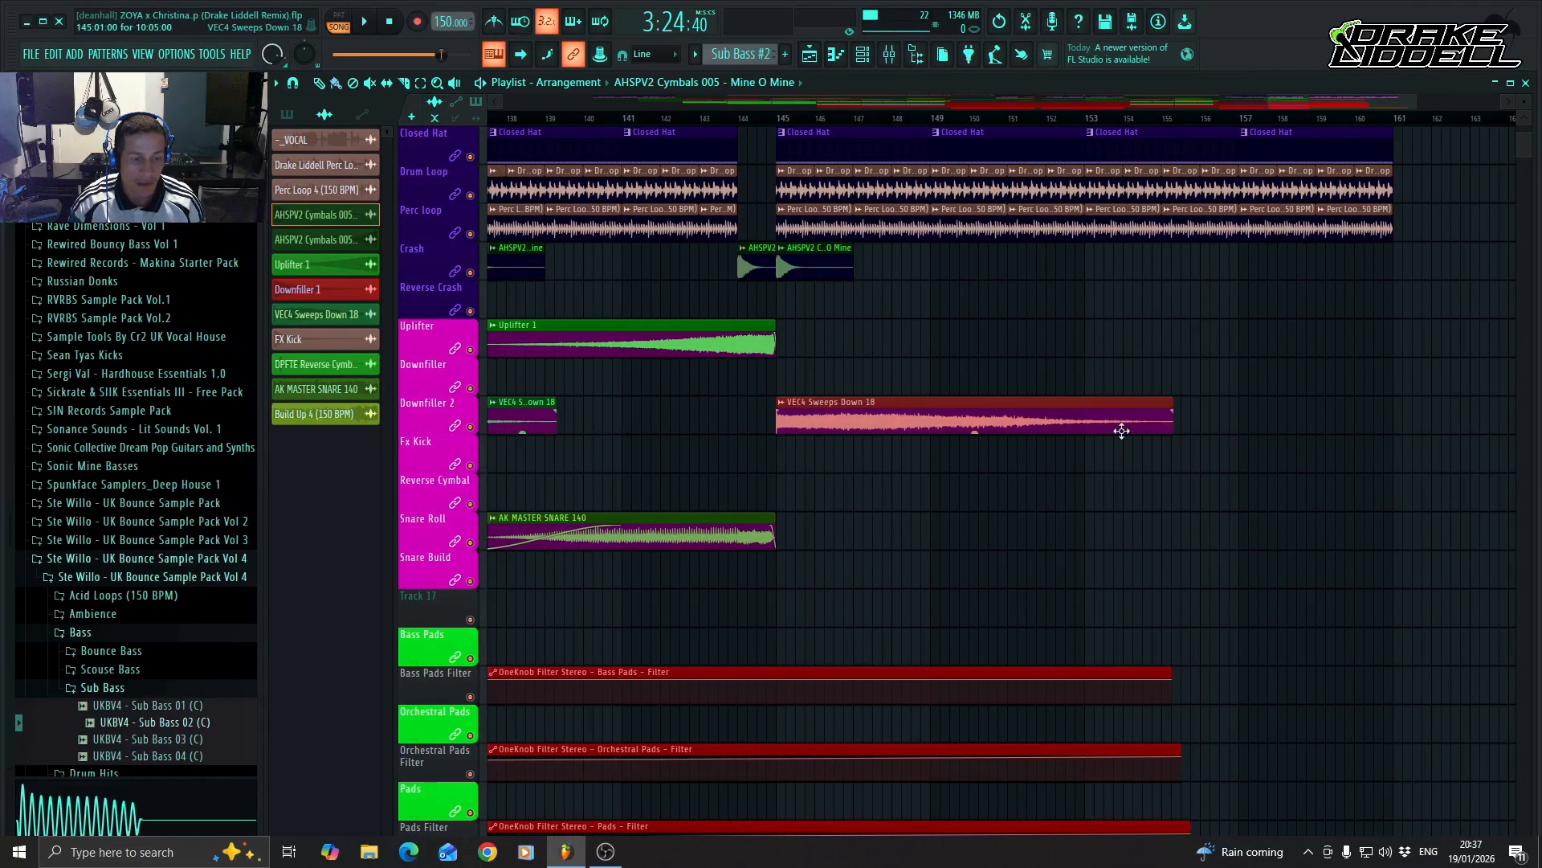
{"action": "left_click", "coordinate": [1089, 341]}
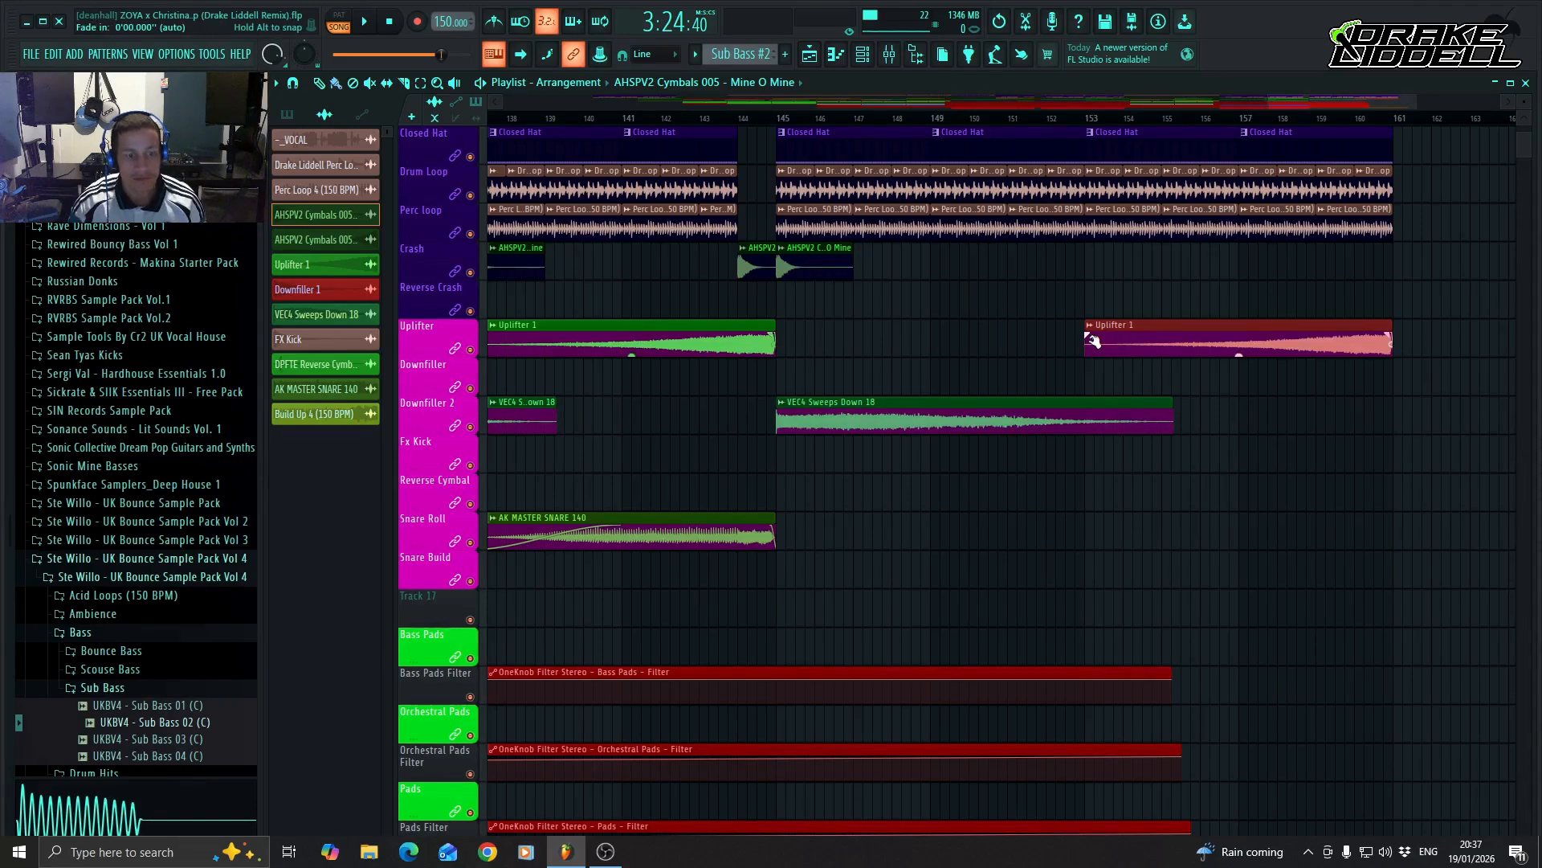
Add an AK MASTER SNARE 140 clip at bar 153 on Snare Roll and trim the bar 137 clip to end at bar 144.
{"action": "left_click", "coordinate": [1084, 534]}
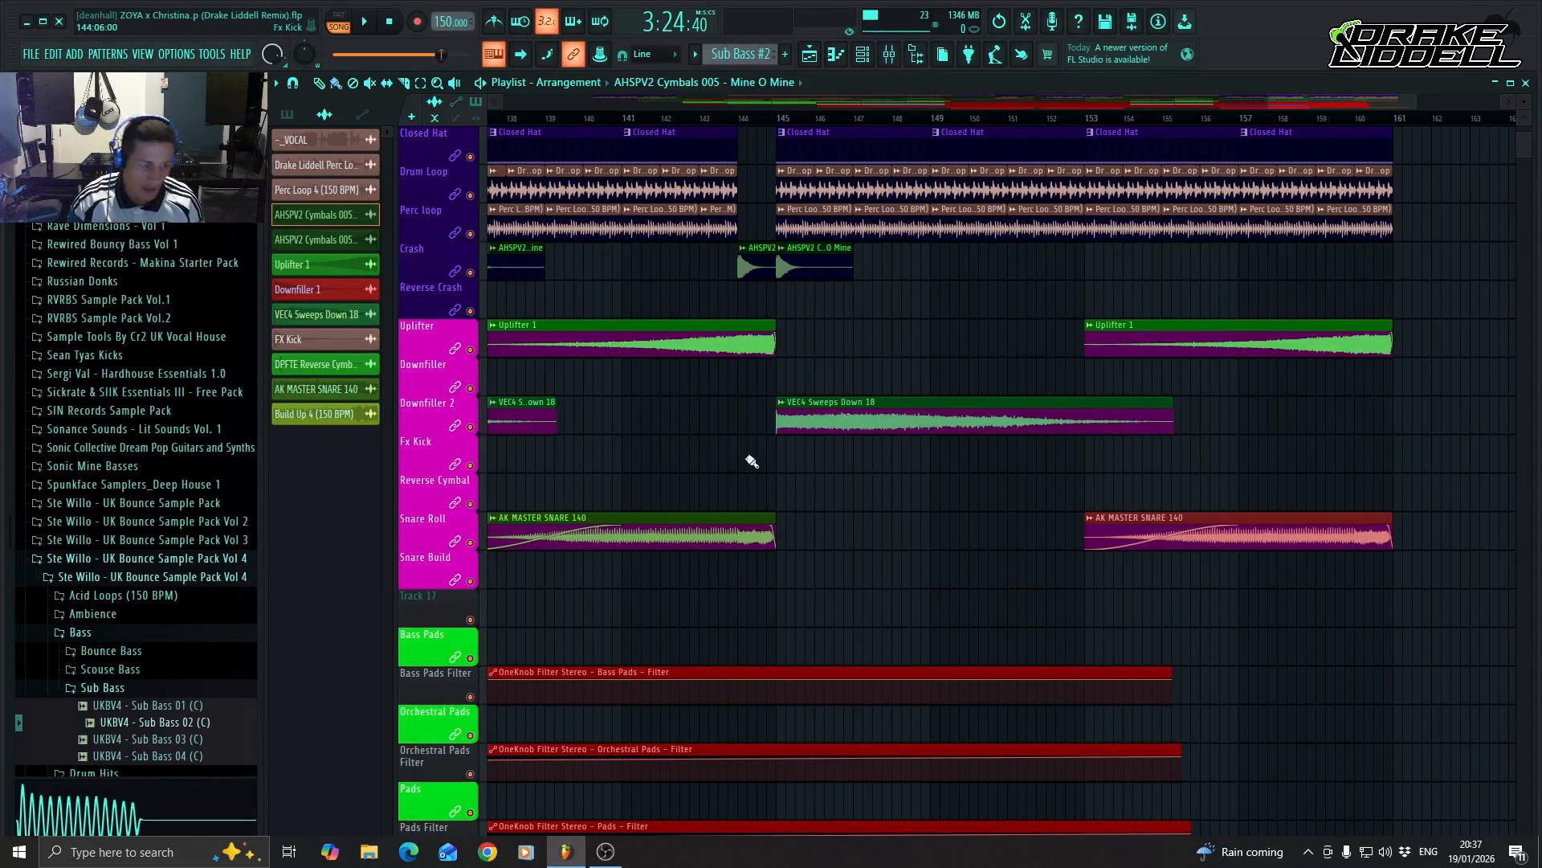
{"action": "left_click_drag", "start_coordinate": [1334, 101], "coordinate": [1313, 103]}
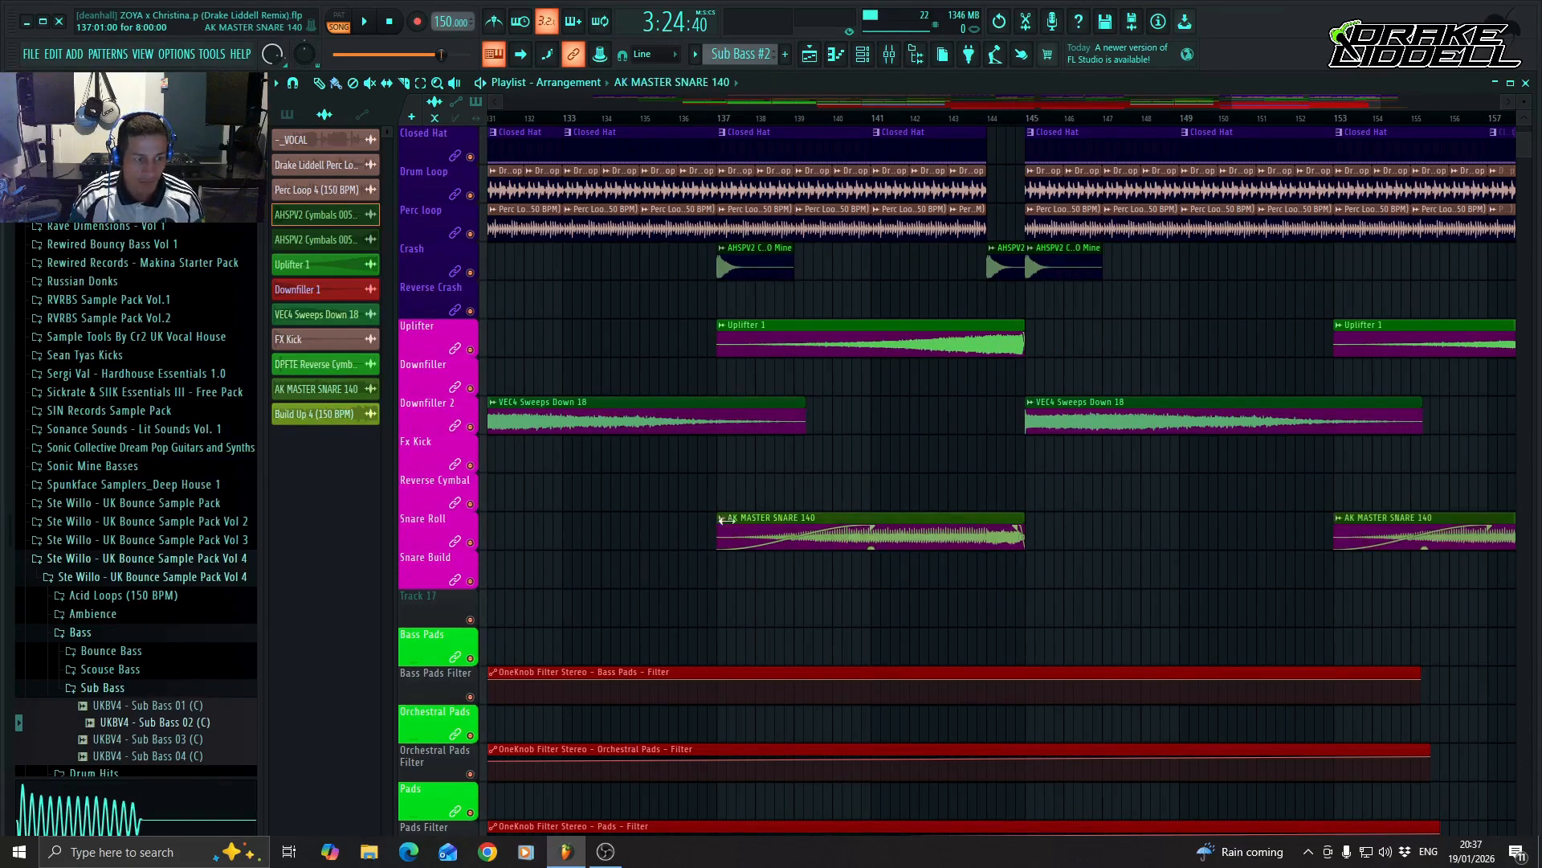
{"action": "mouse_move", "coordinate": [714, 518]}
{"action": "left_mouse_down"}
{"action": "mouse_move", "coordinate": [873, 518]}
{"action": "mouse_move", "coordinate": [717, 519]}
{"action": "left_mouse_up"}
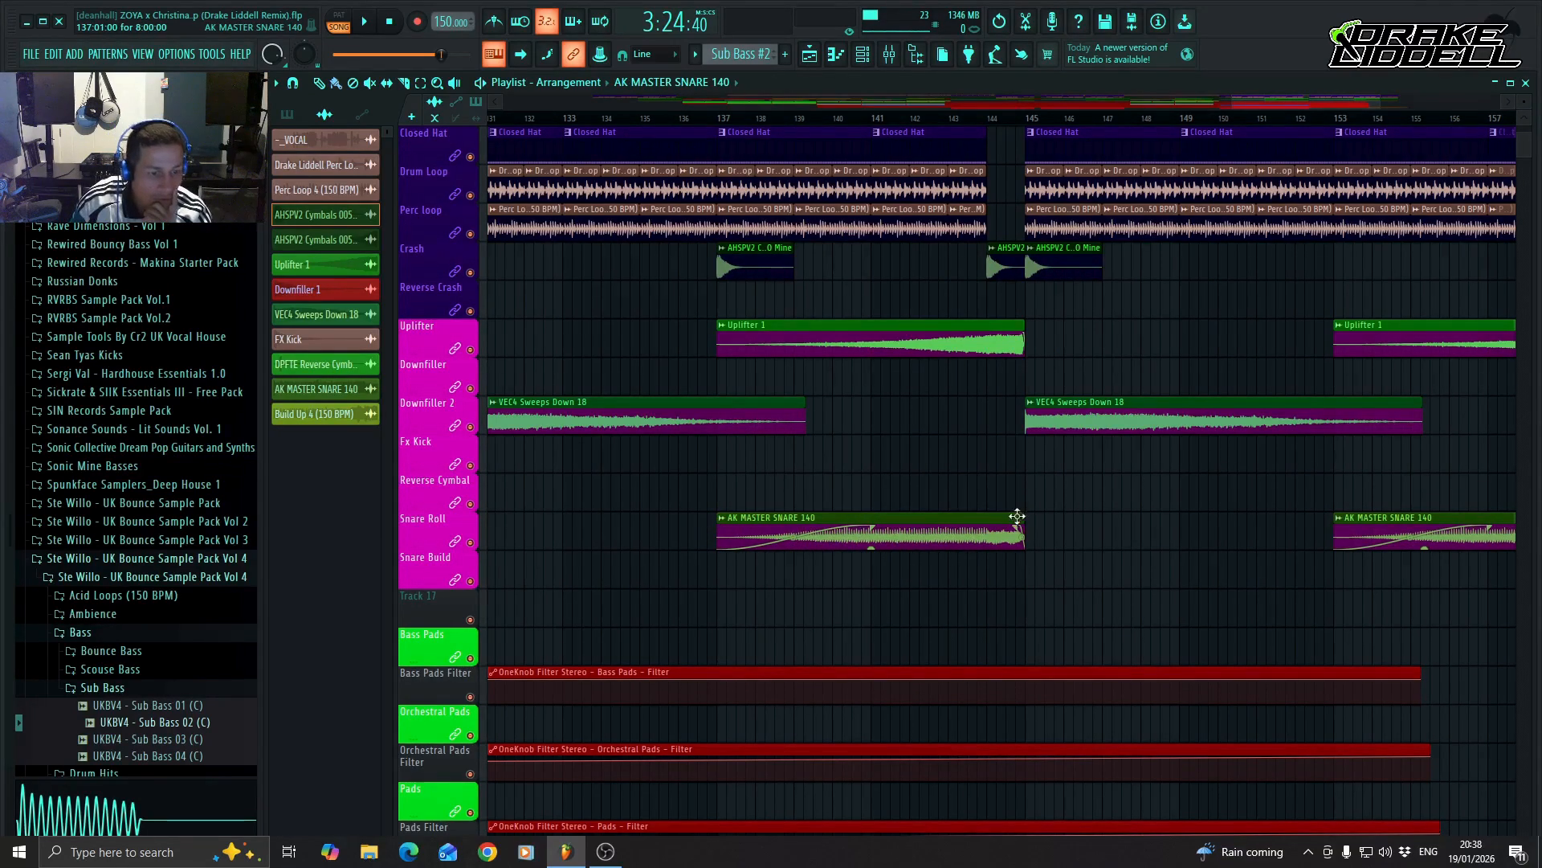
{"action": "mouse_move", "coordinate": [1017, 516]}
{"action": "left_mouse_down"}
{"action": "mouse_move", "coordinate": [804, 524]}
{"action": "mouse_move", "coordinate": [1024, 524]}
{"action": "mouse_move", "coordinate": [988, 523]}
{"action": "left_mouse_up"}
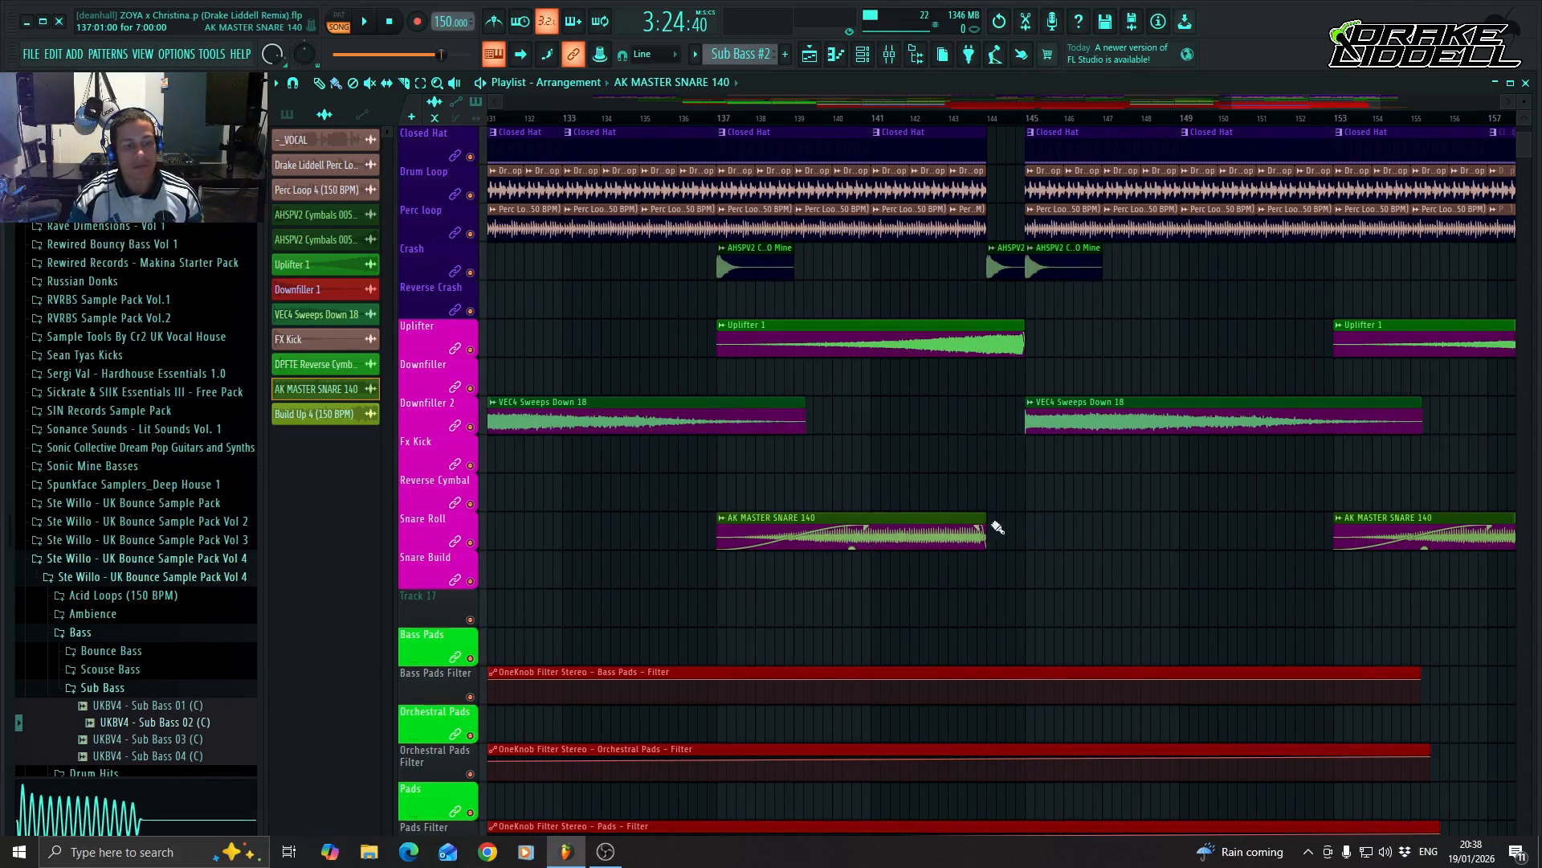
Continue the Main Lead track with Main Lead #2 clips at bars 145 and 153.
{"action": "scroll", "coordinate": [962, 585], "scroll_direction": "down", "scroll_amount": 4}
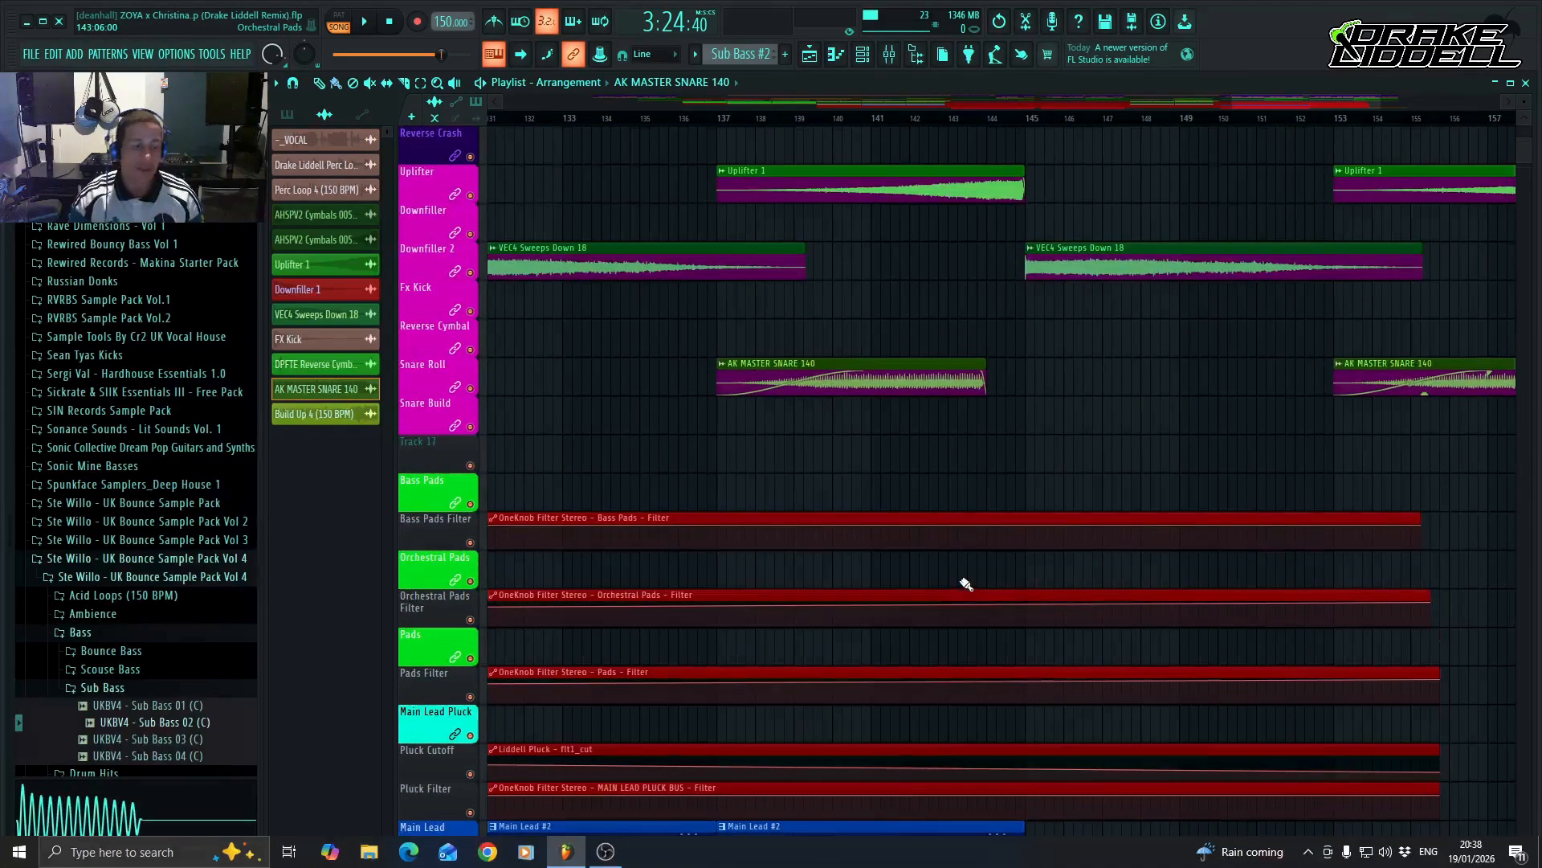
{"action": "scroll", "coordinate": [967, 585], "scroll_direction": "down", "scroll_amount": 8}
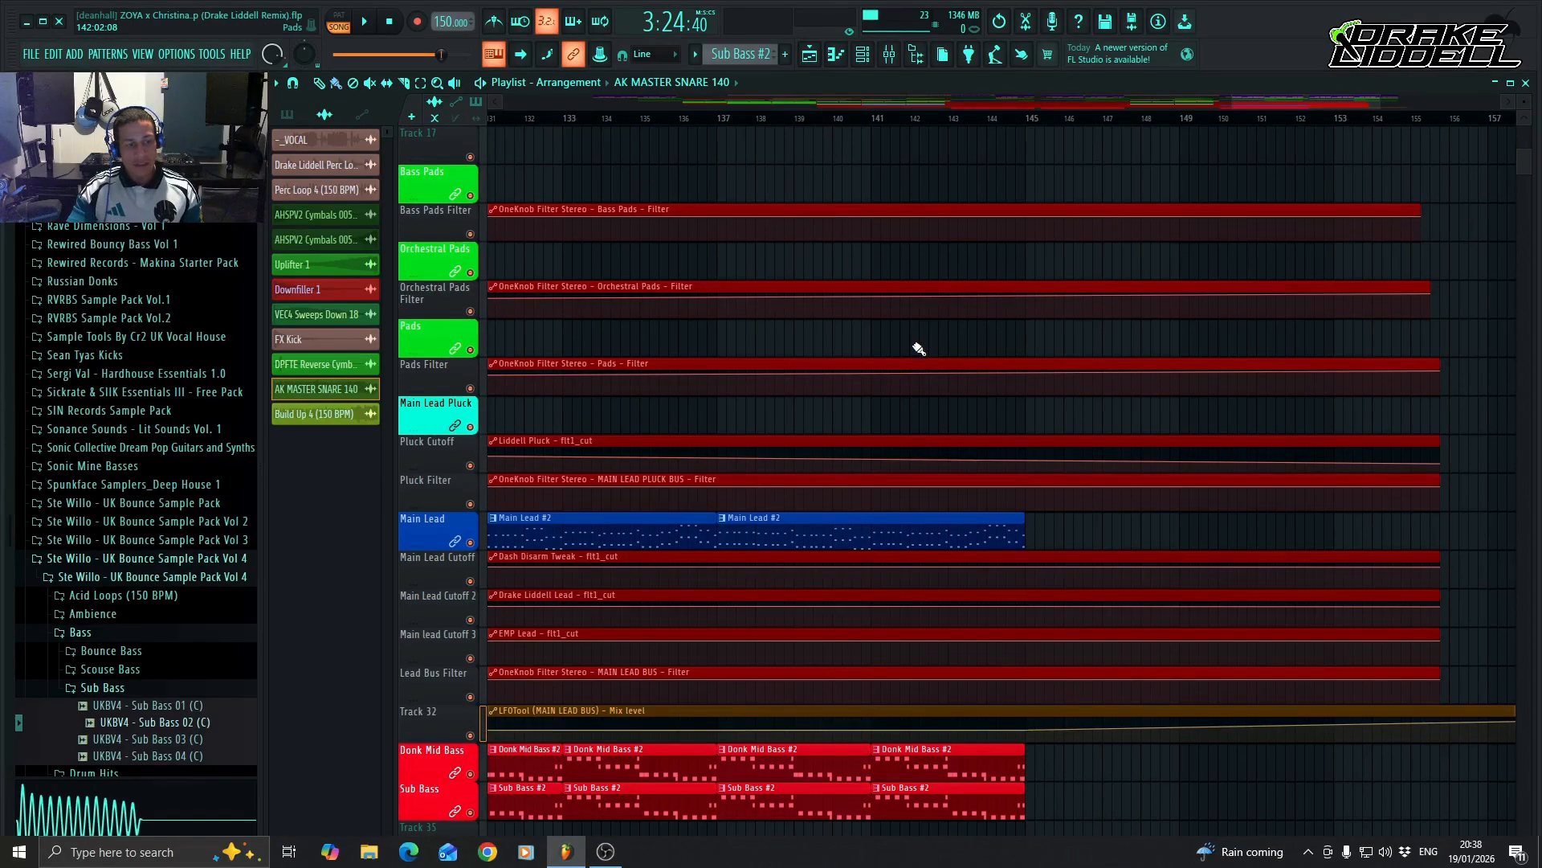
{"action": "left_click_drag", "start_coordinate": [1286, 102], "coordinate": [1257, 105]}
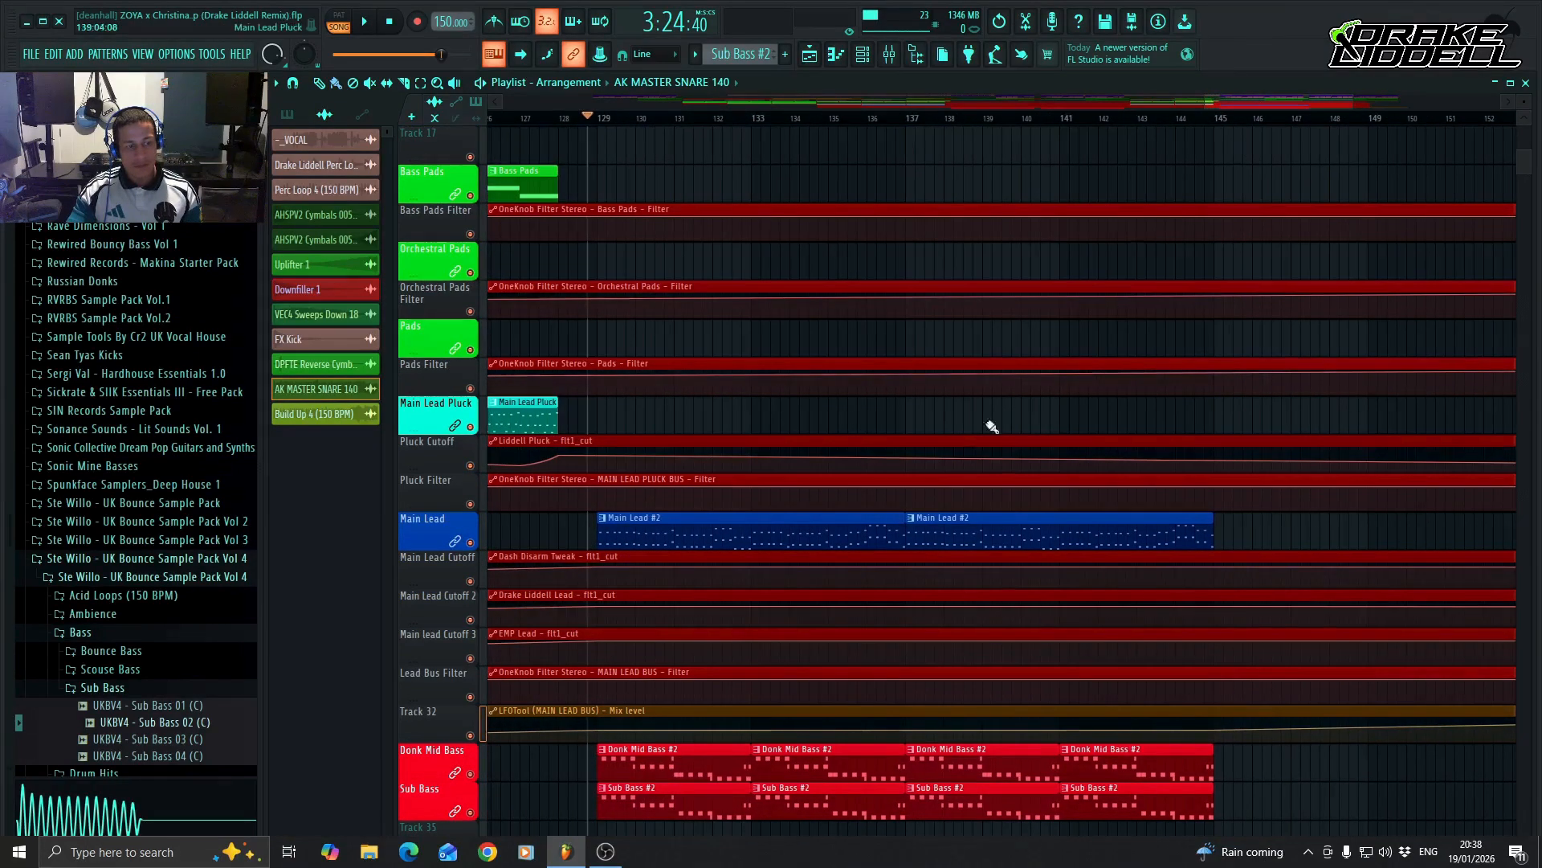
{"action": "scroll", "coordinate": [940, 438], "scroll_direction": "up", "scroll_amount": 16}
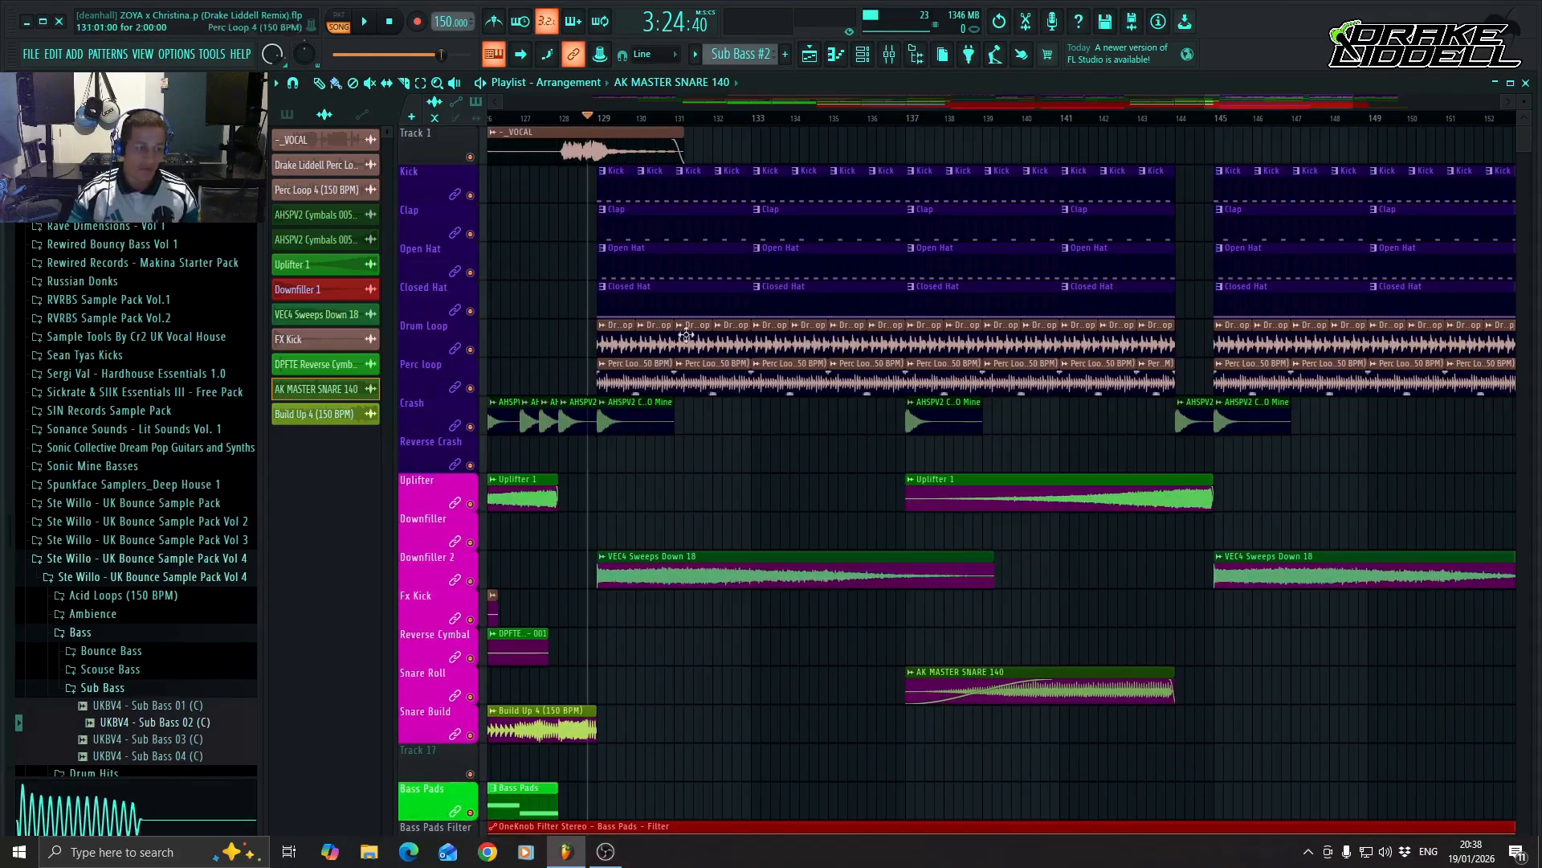
{"action": "left_click_drag", "start_coordinate": [1255, 103], "coordinate": [1289, 105]}
{"action": "scroll", "coordinate": [1103, 437], "scroll_direction": "down", "scroll_amount": 10}
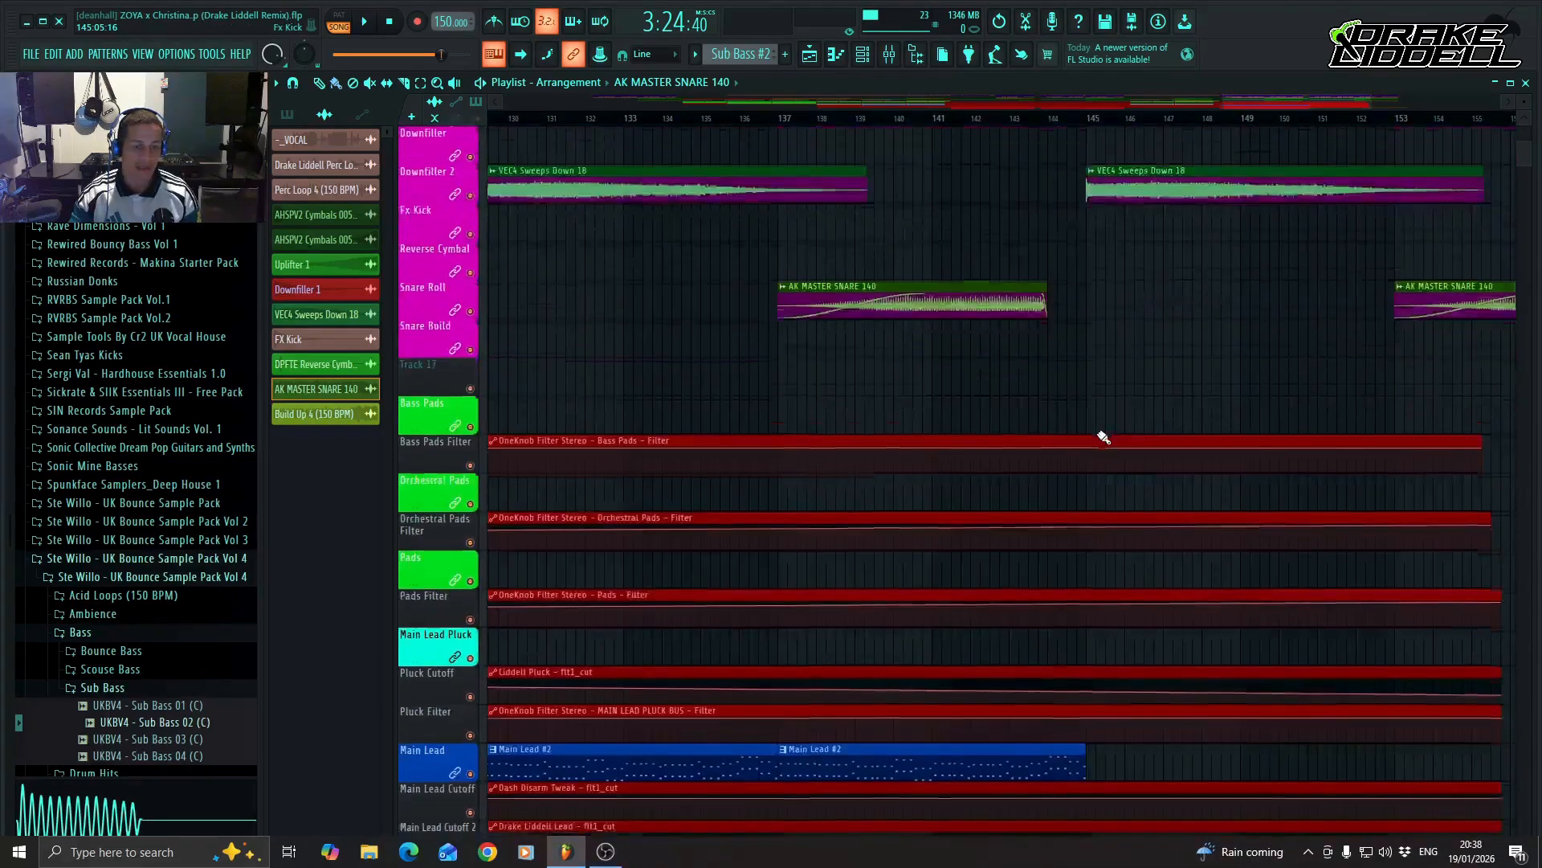
{"action": "scroll", "coordinate": [1103, 437], "scroll_direction": "down", "scroll_amount": 12}
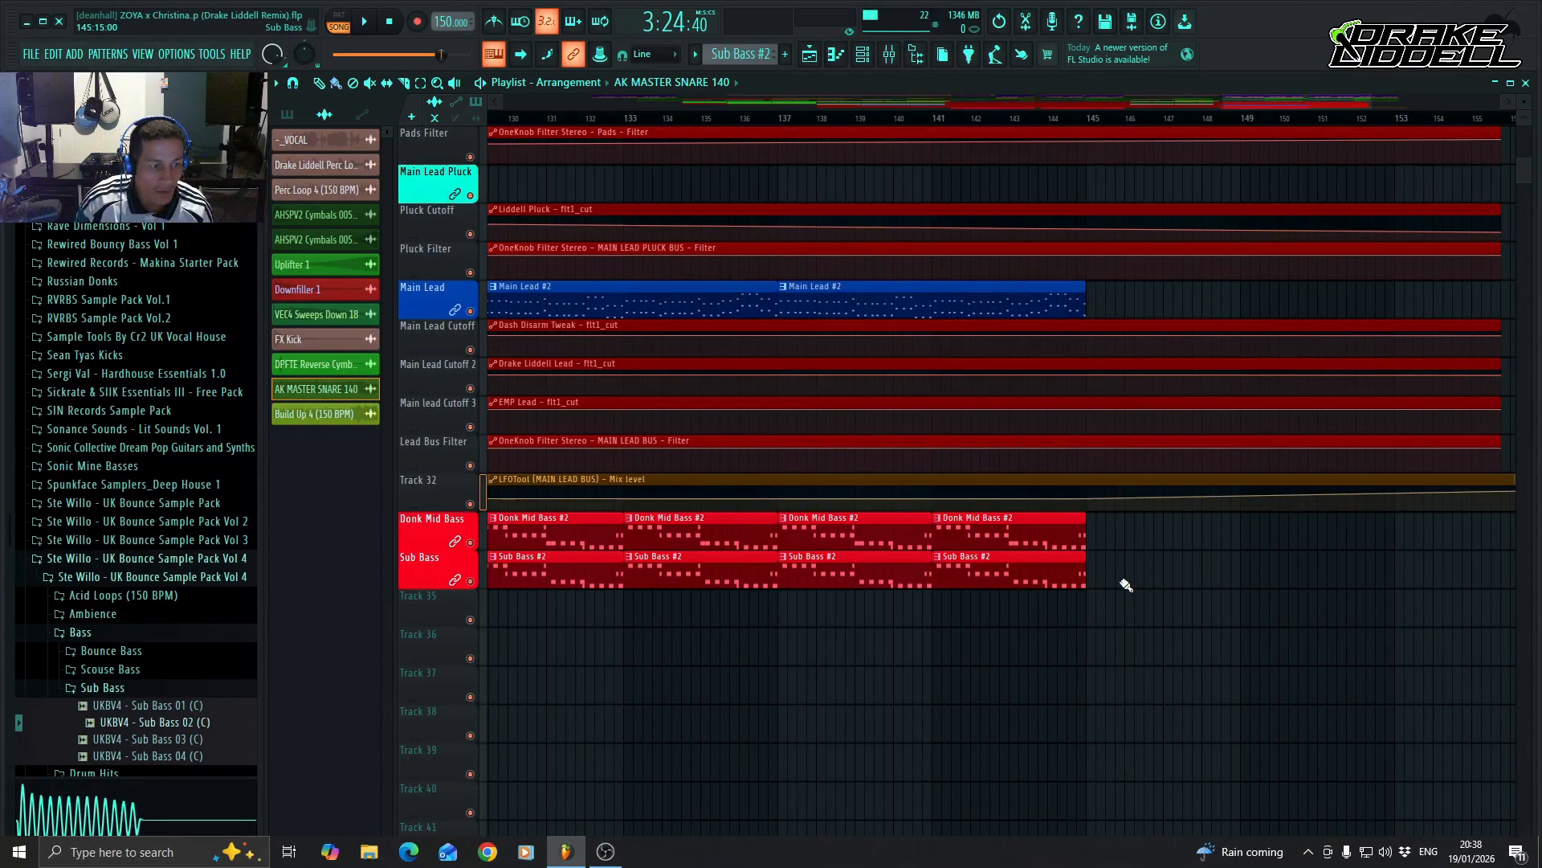
{"action": "scroll", "coordinate": [1127, 585], "scroll_direction": "up", "scroll_amount": 8}
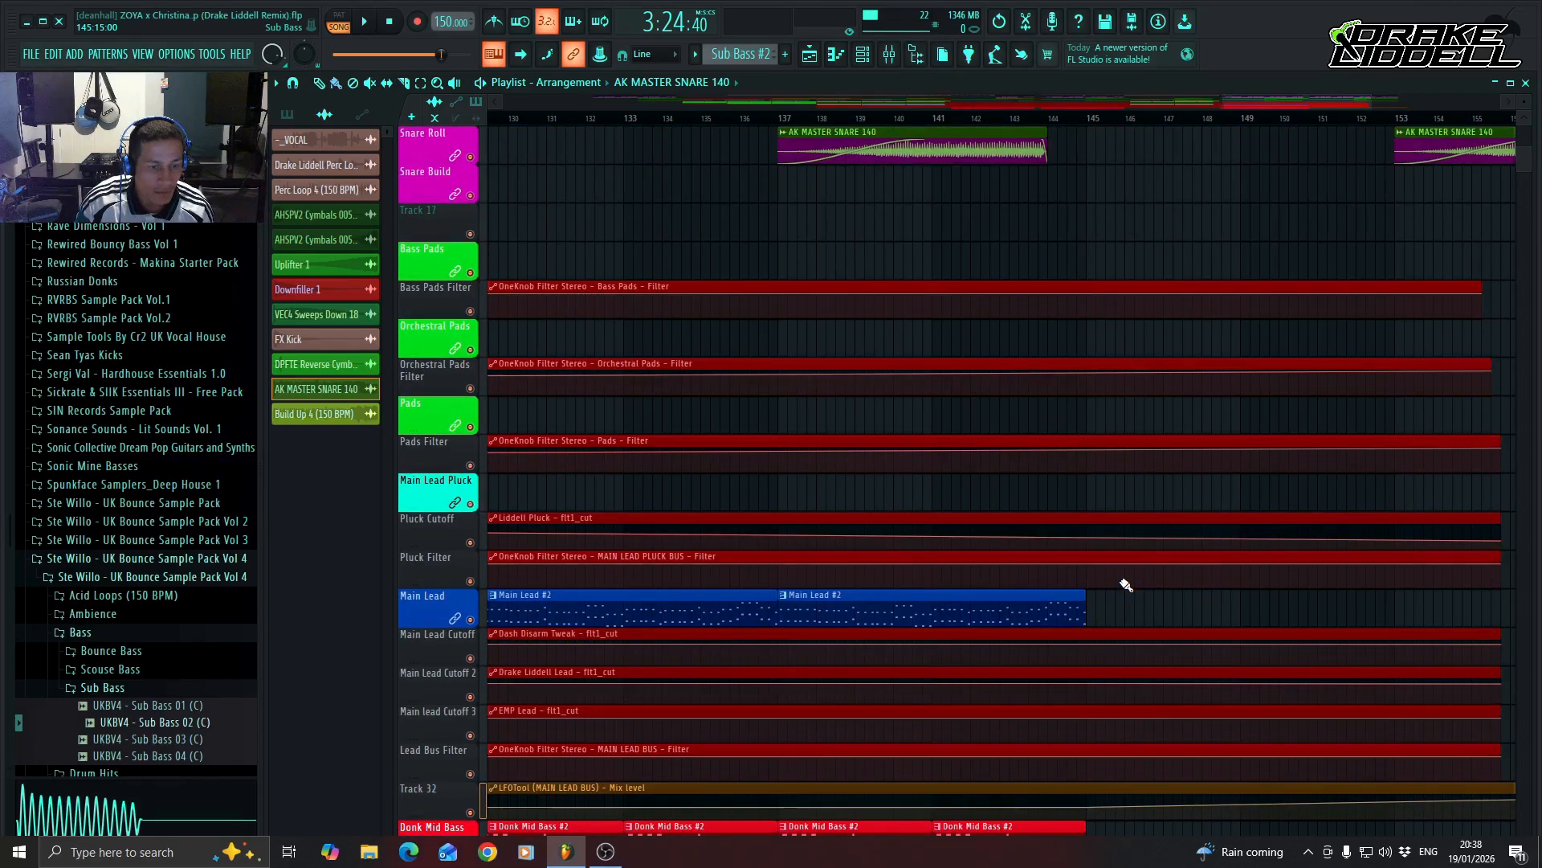
{"action": "left_click", "coordinate": [1053, 608]}
{"action": "left_click", "coordinate": [1095, 613]}
{"action": "left_click", "coordinate": [1418, 595]}
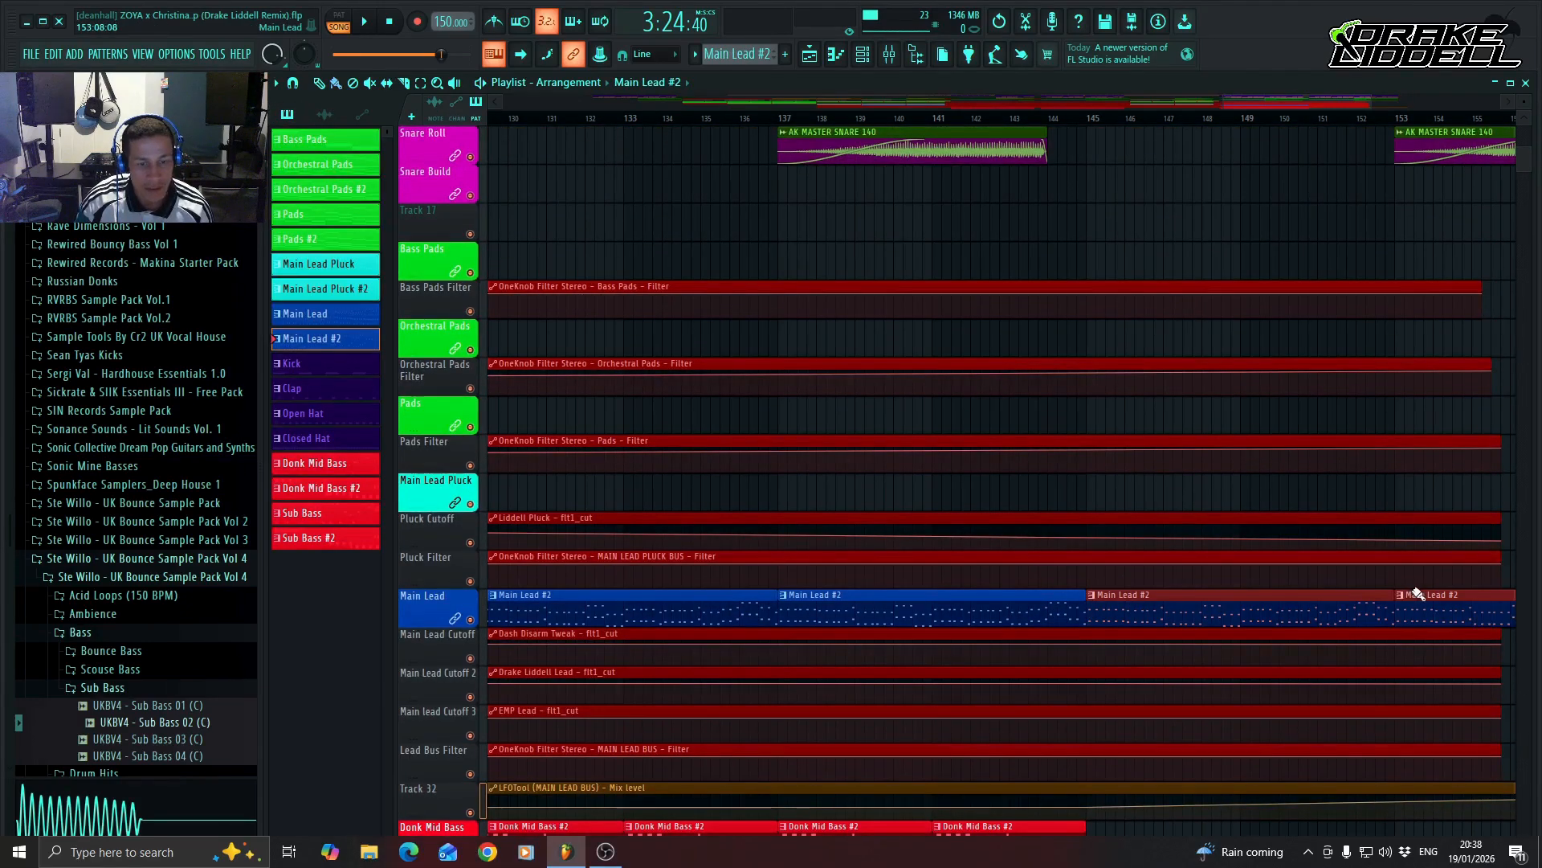
Trim Donk Mid Bass #2 and Sub Bass #2 to end at bar 144, and continue both patterns from bar 145 to bar 161.
{"action": "scroll", "coordinate": [1185, 656], "scroll_direction": "down", "scroll_amount": 5}
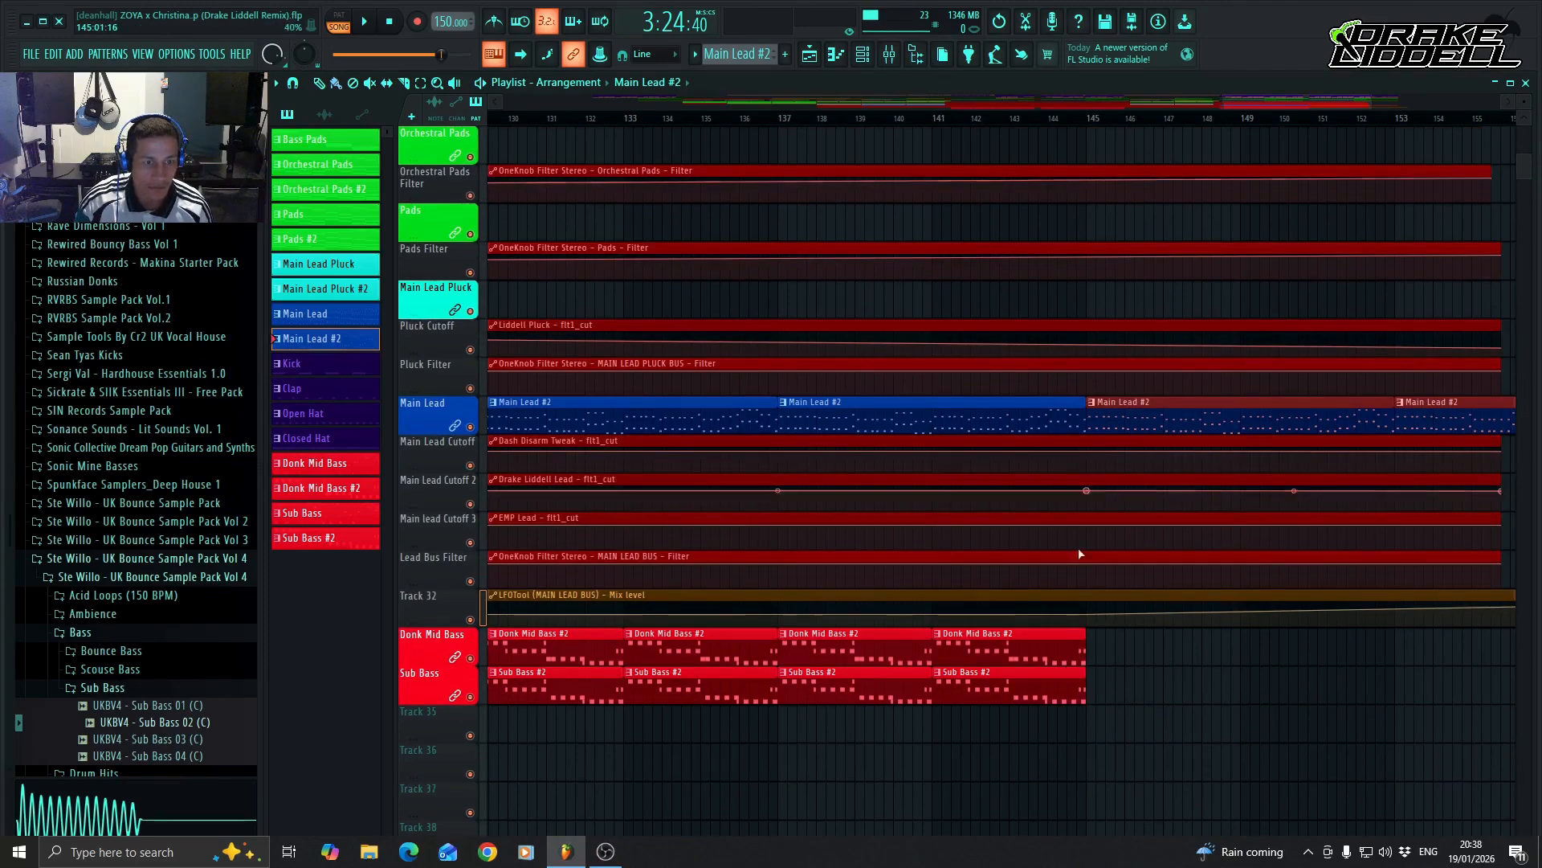
{"action": "left_click_drag", "start_coordinate": [1082, 644], "coordinate": [1044, 698]}
{"action": "left_click", "coordinate": [851, 661]}
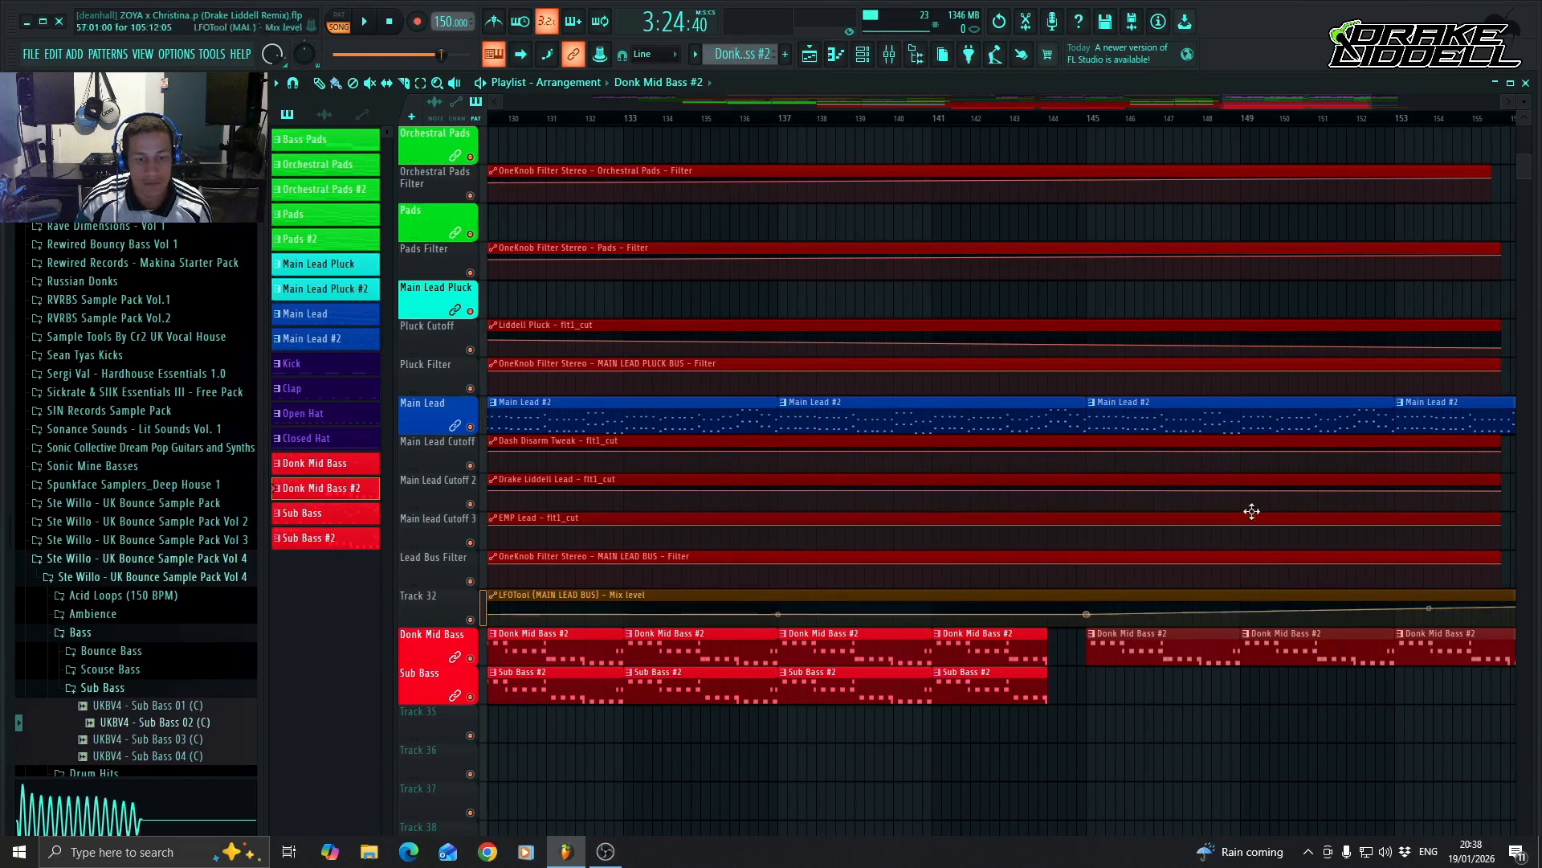
{"action": "scroll", "coordinate": [1251, 511], "scroll_direction": "right", "scroll_amount": 5}
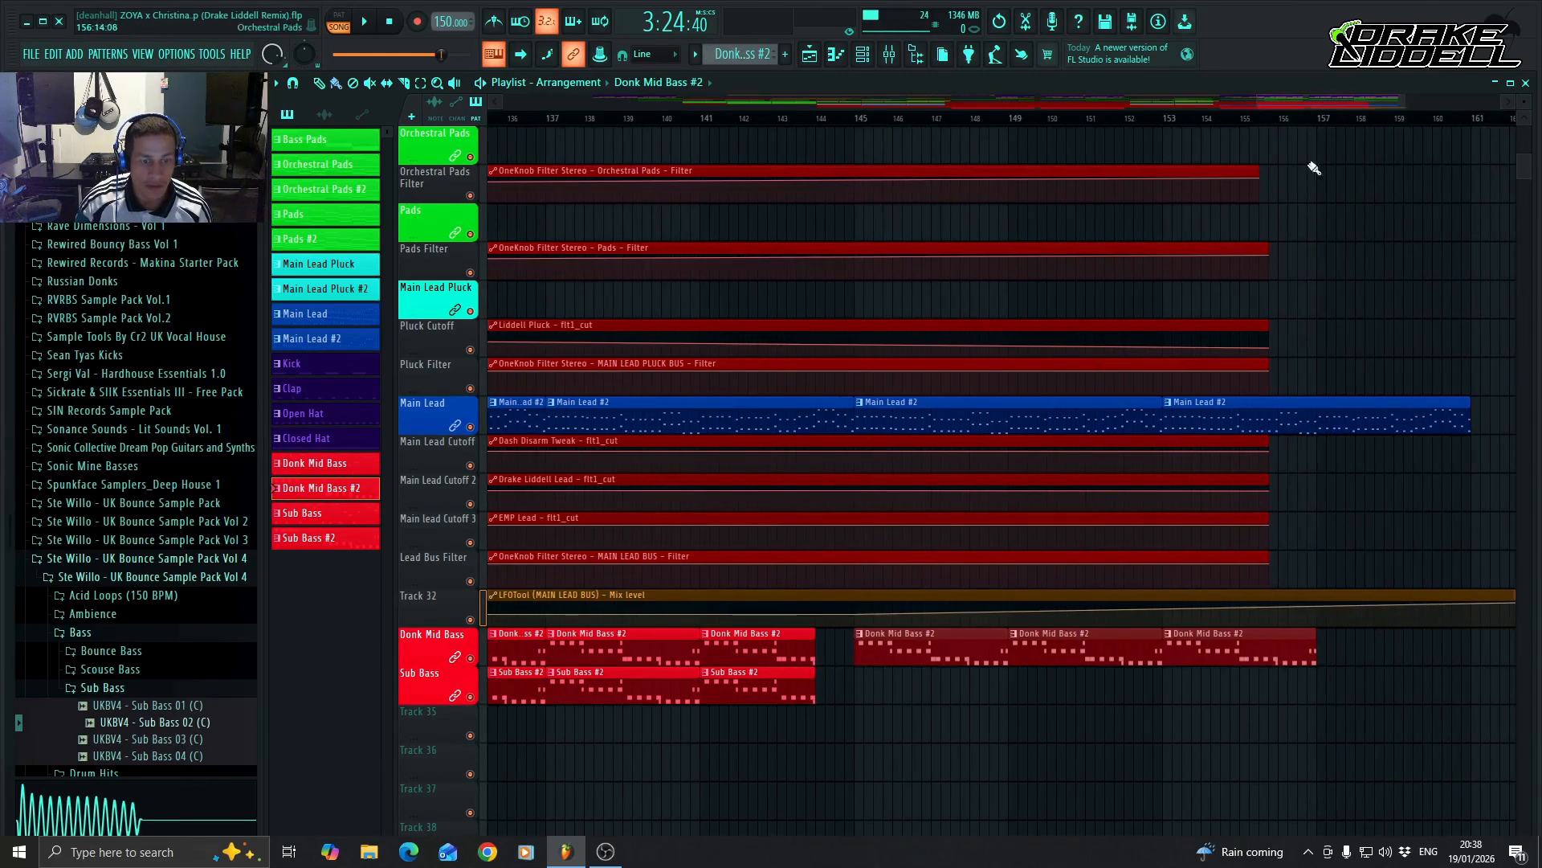
{"action": "left_click", "coordinate": [1326, 650]}
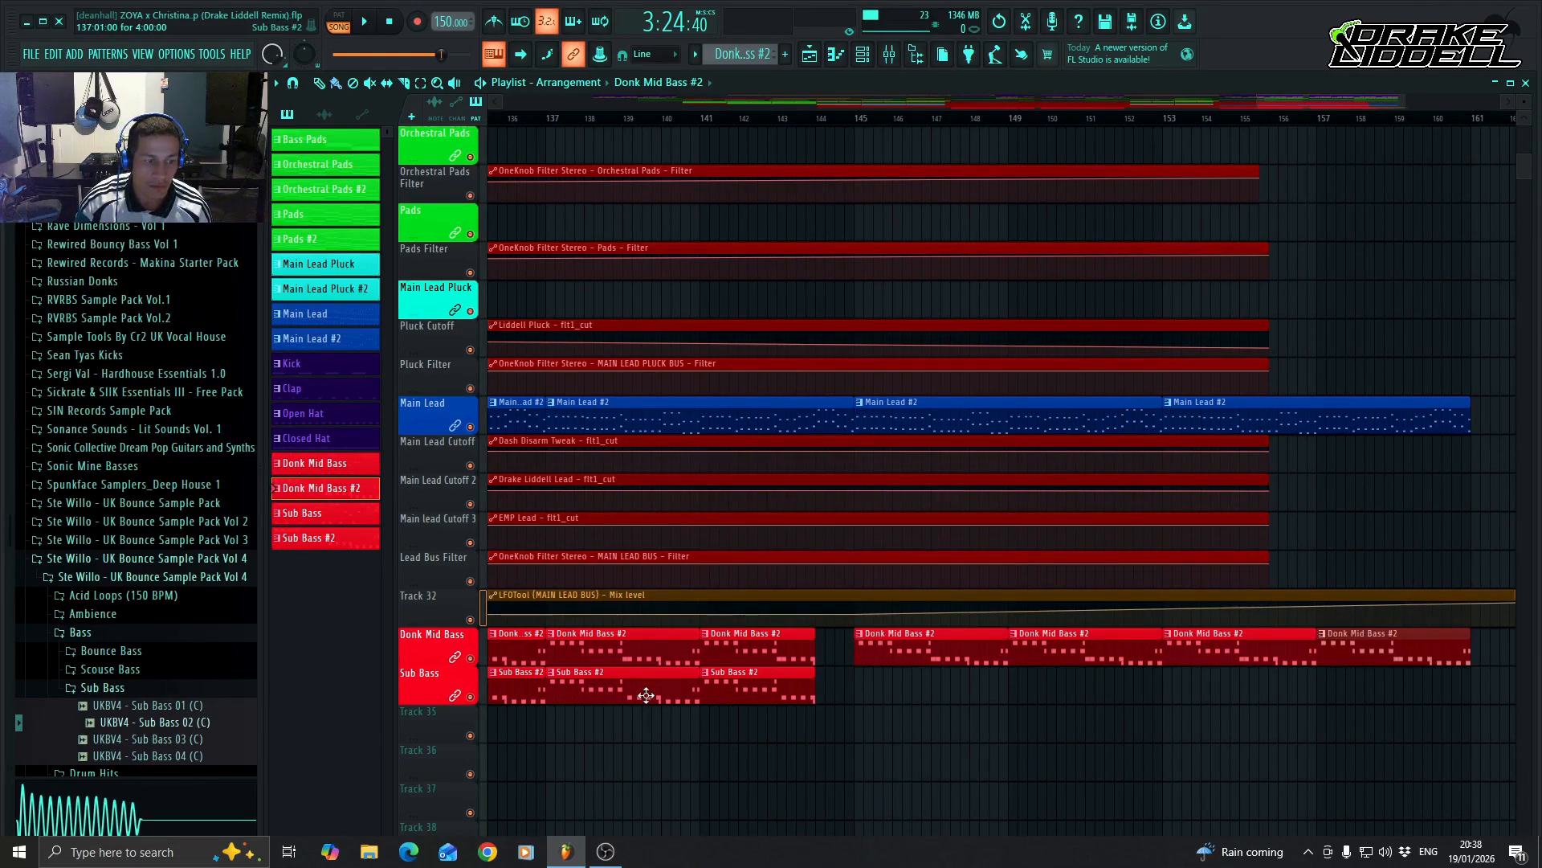
{"action": "mouse_move", "coordinate": [856, 691]}
{"action": "left_mouse_down"}
{"action": "mouse_move", "coordinate": [1136, 733]}
{"action": "mouse_move", "coordinate": [1496, 689]}
{"action": "left_mouse_up"}
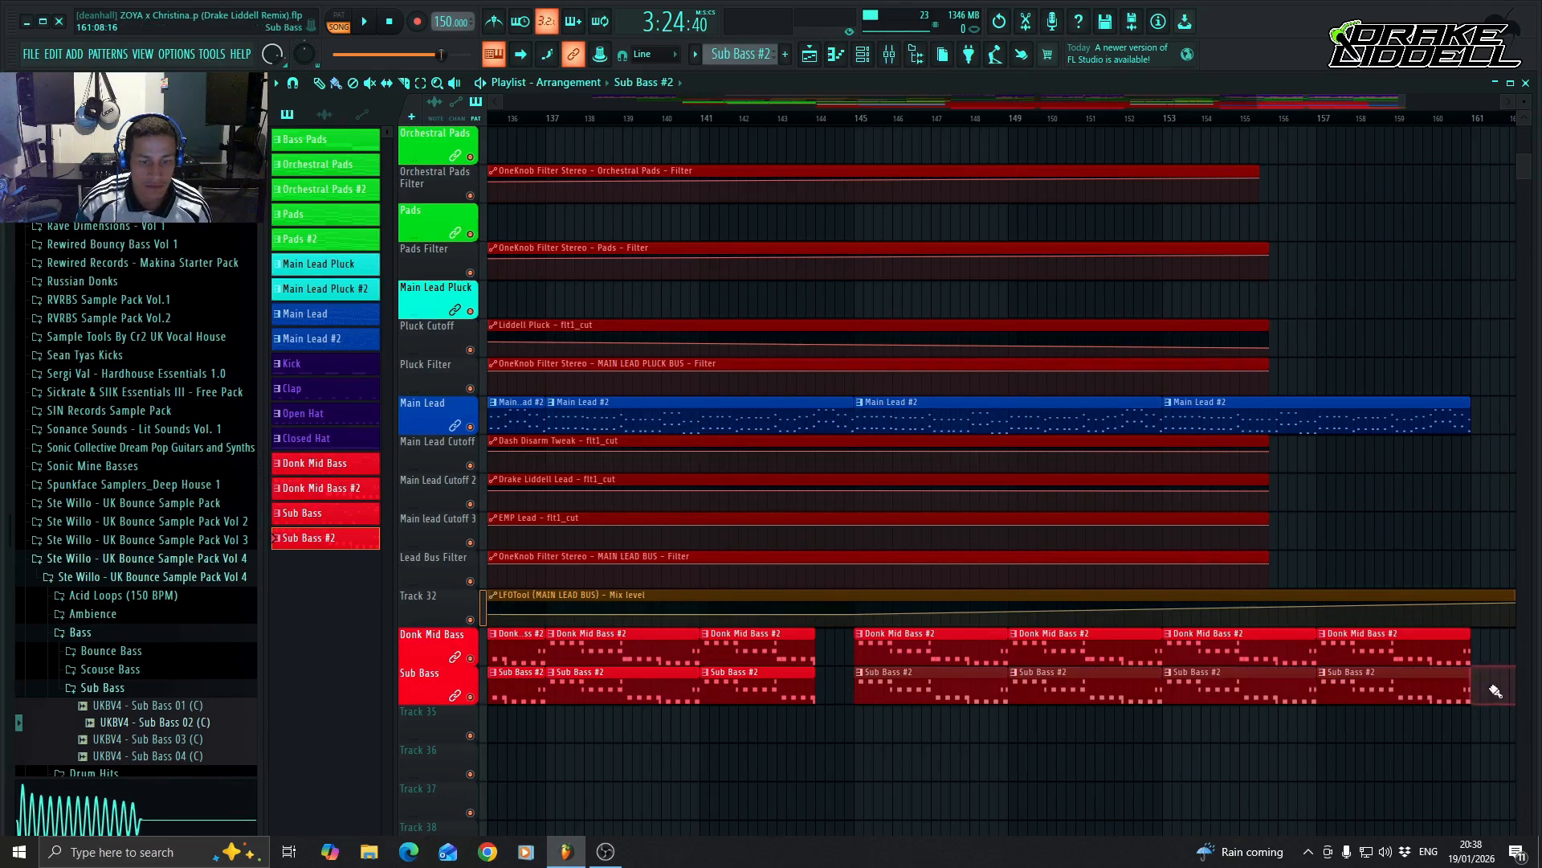
Draw a V-shaped dip across bar 144 in the Lead Bus Filter automation, with its lowest point midway through the bar.
{"action": "scroll", "coordinate": [868, 735], "scroll_direction": "up", "scroll_amount": 1}
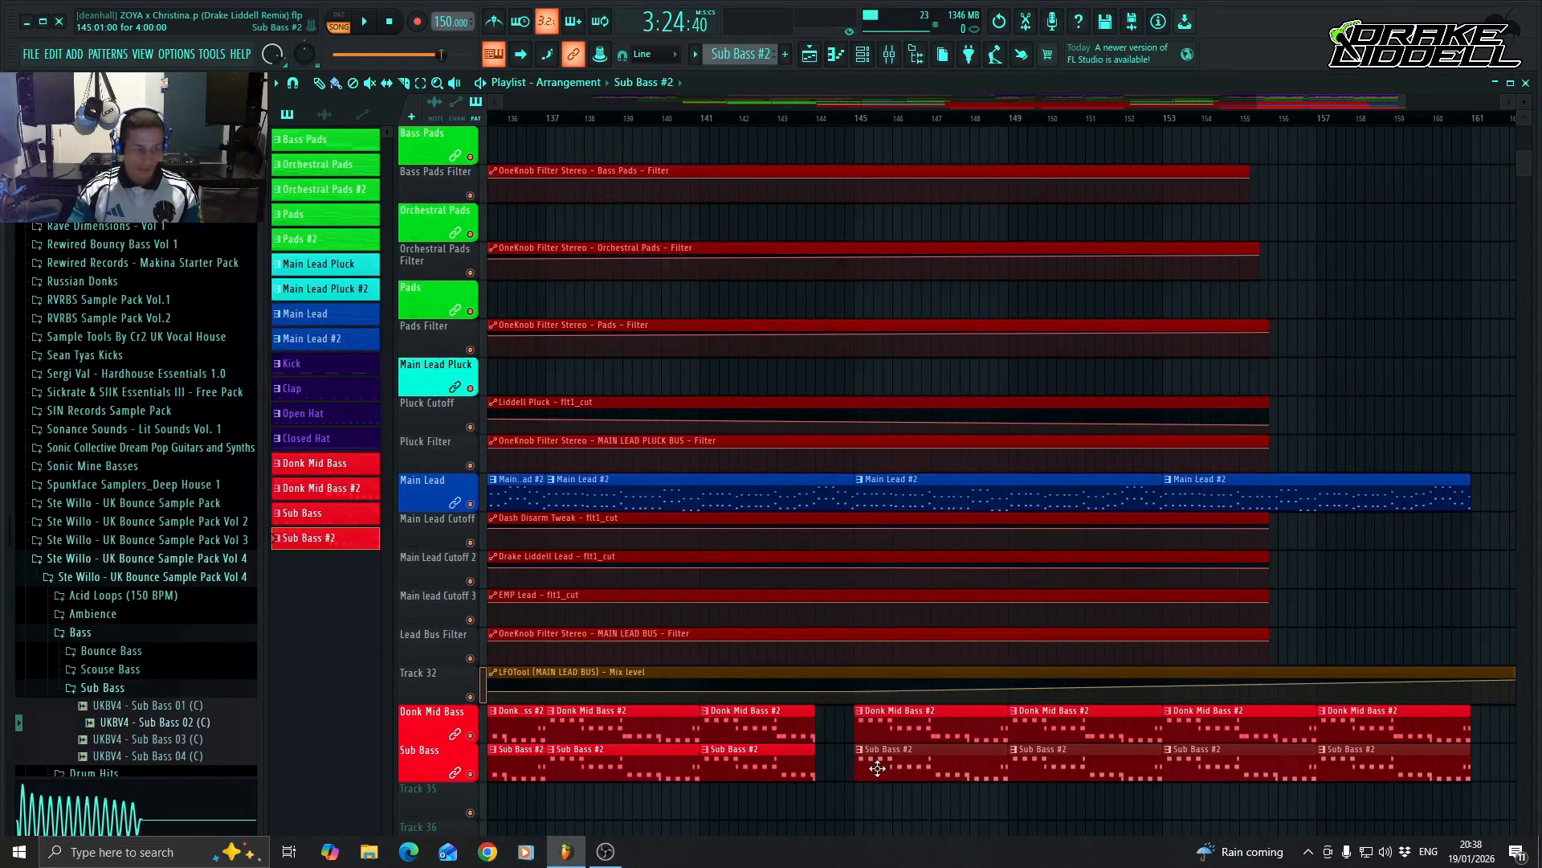
{"action": "scroll", "coordinate": [868, 759], "scroll_direction": "up", "scroll_amount": 2}
{"action": "scroll", "coordinate": [840, 747], "scroll_direction": "down", "scroll_amount": 2}
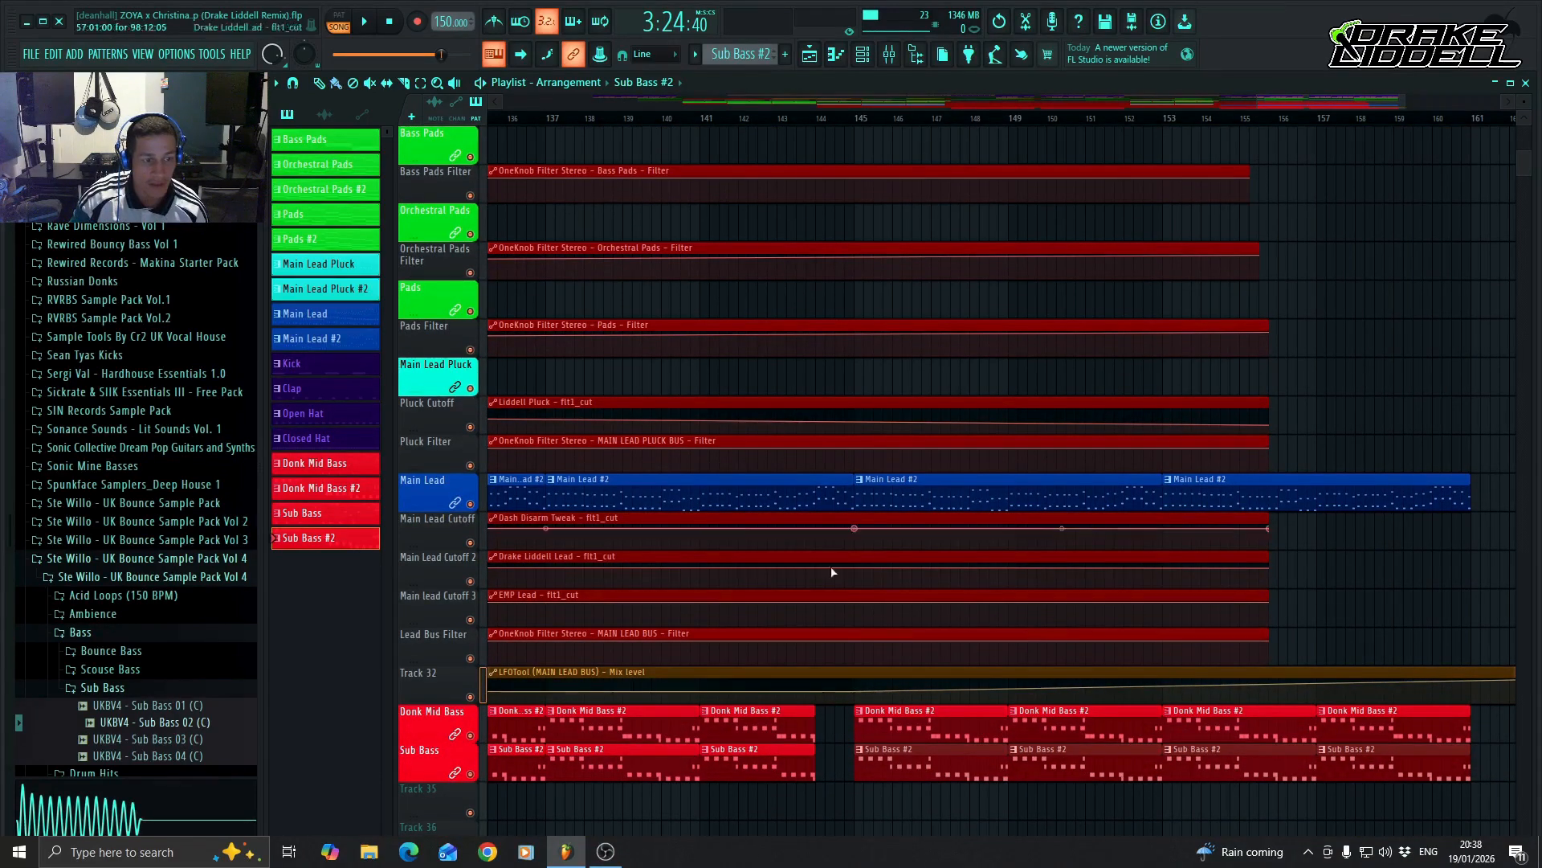
{"action": "right_click", "coordinate": [835, 643]}
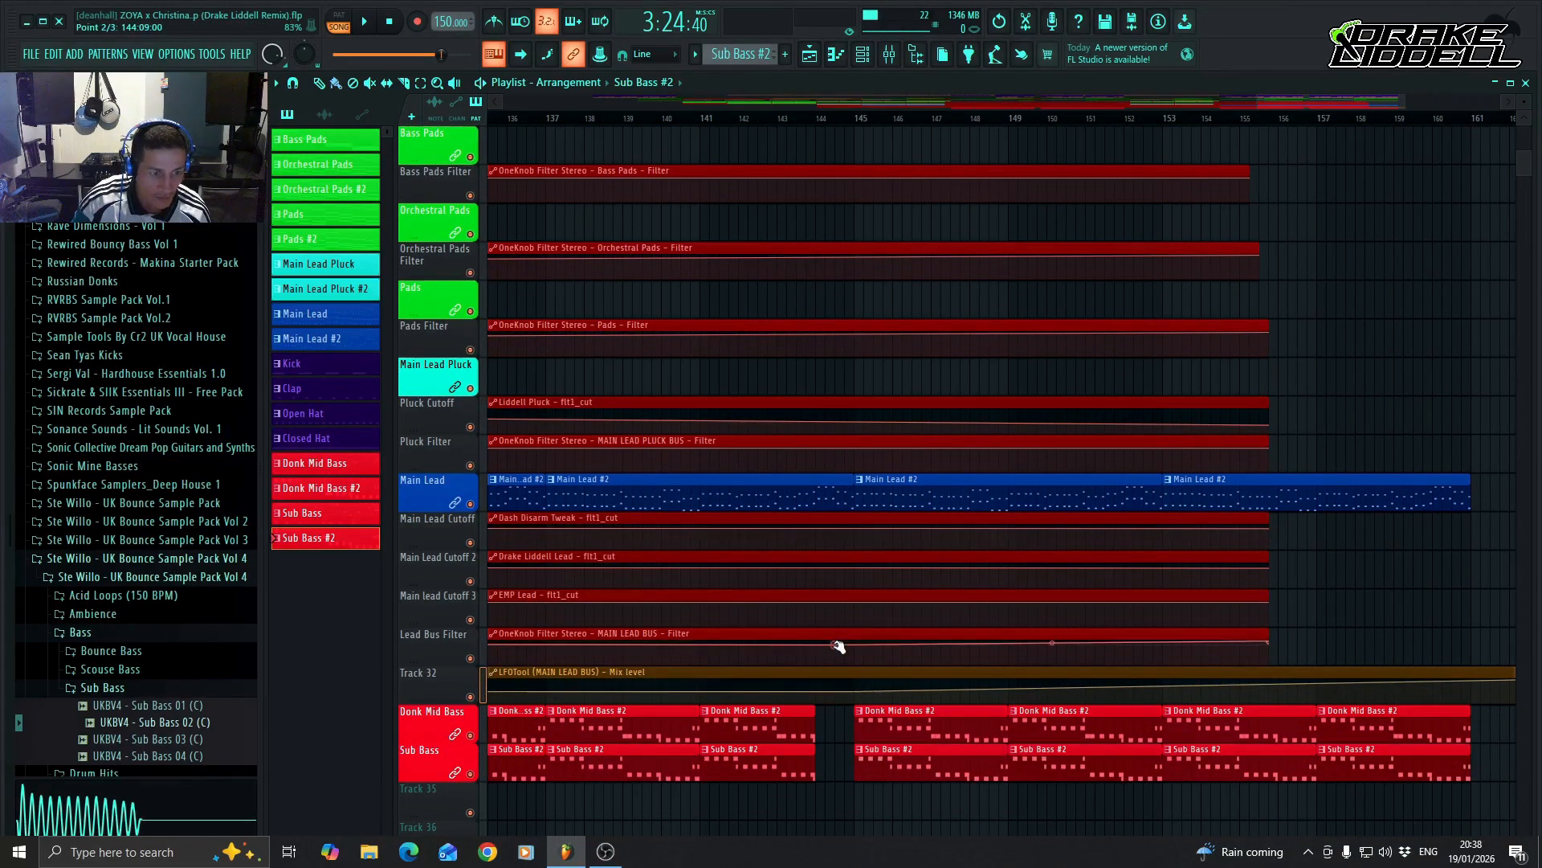
{"action": "right_click", "coordinate": [816, 644]}
{"action": "left_click_drag", "start_coordinate": [816, 644], "coordinate": [854, 636]}
{"action": "right_click", "coordinate": [854, 645]}
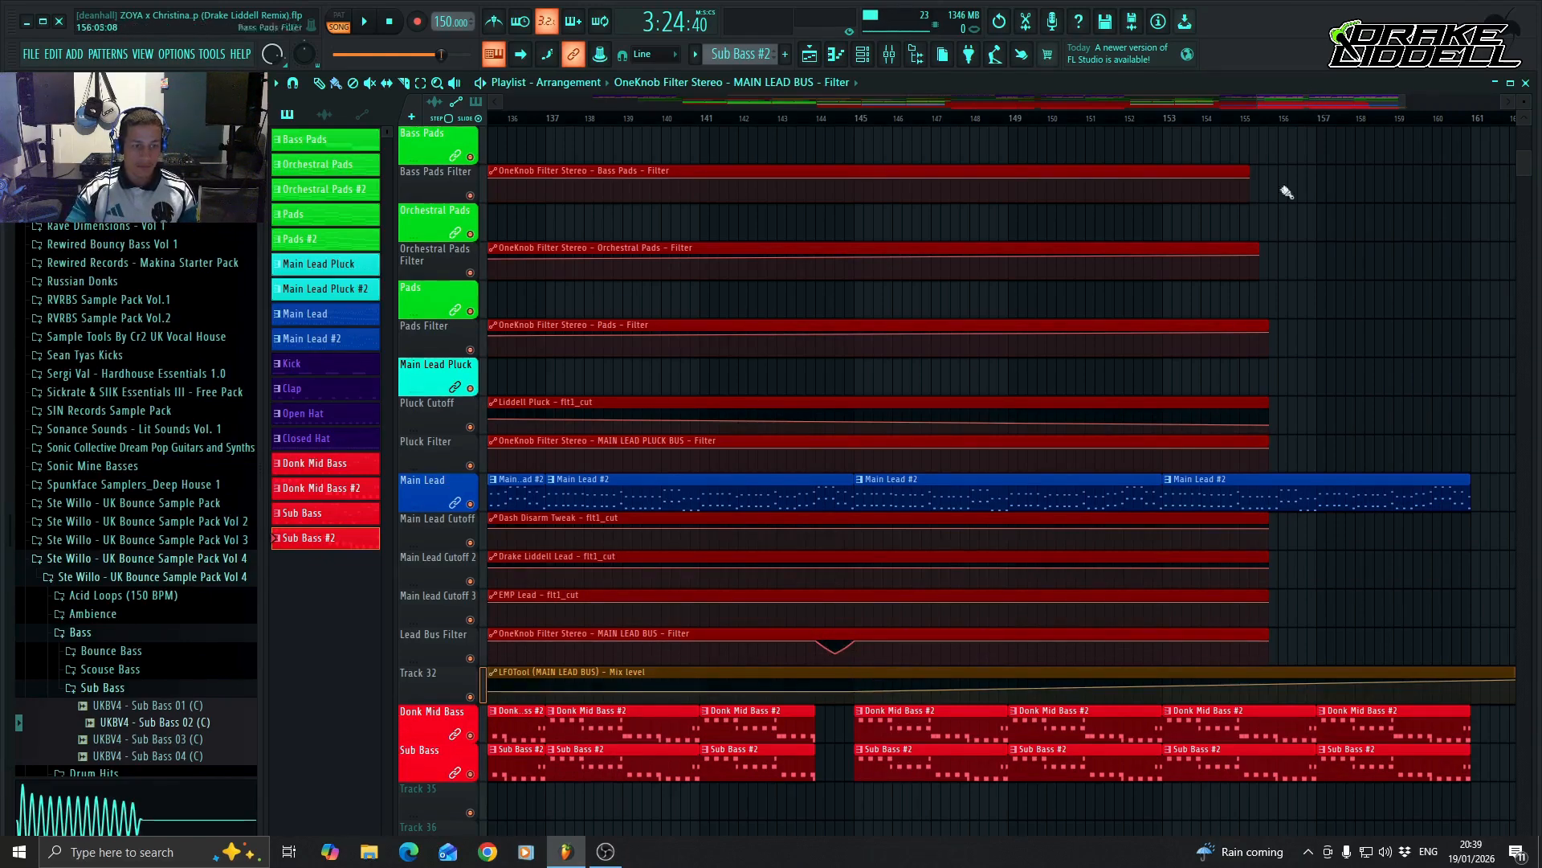
Place a quarter-bar Kick clip at the start of bar 144 and a shorter one just before bar 145.
{"action": "scroll", "coordinate": [1044, 446], "scroll_direction": "up", "scroll_amount": 8}
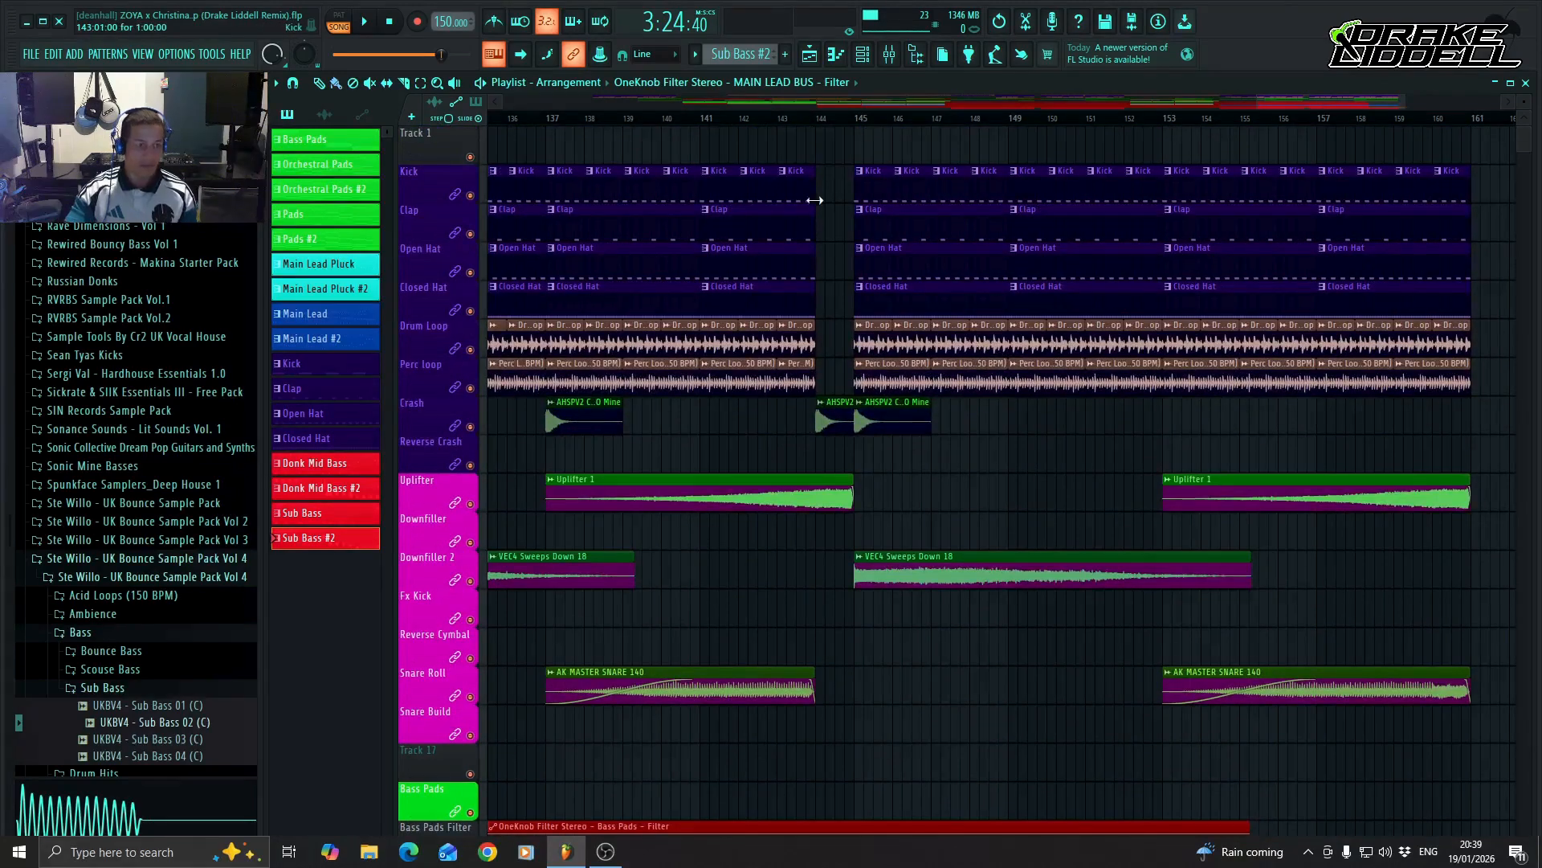
{"action": "left_click", "coordinate": [808, 188]}
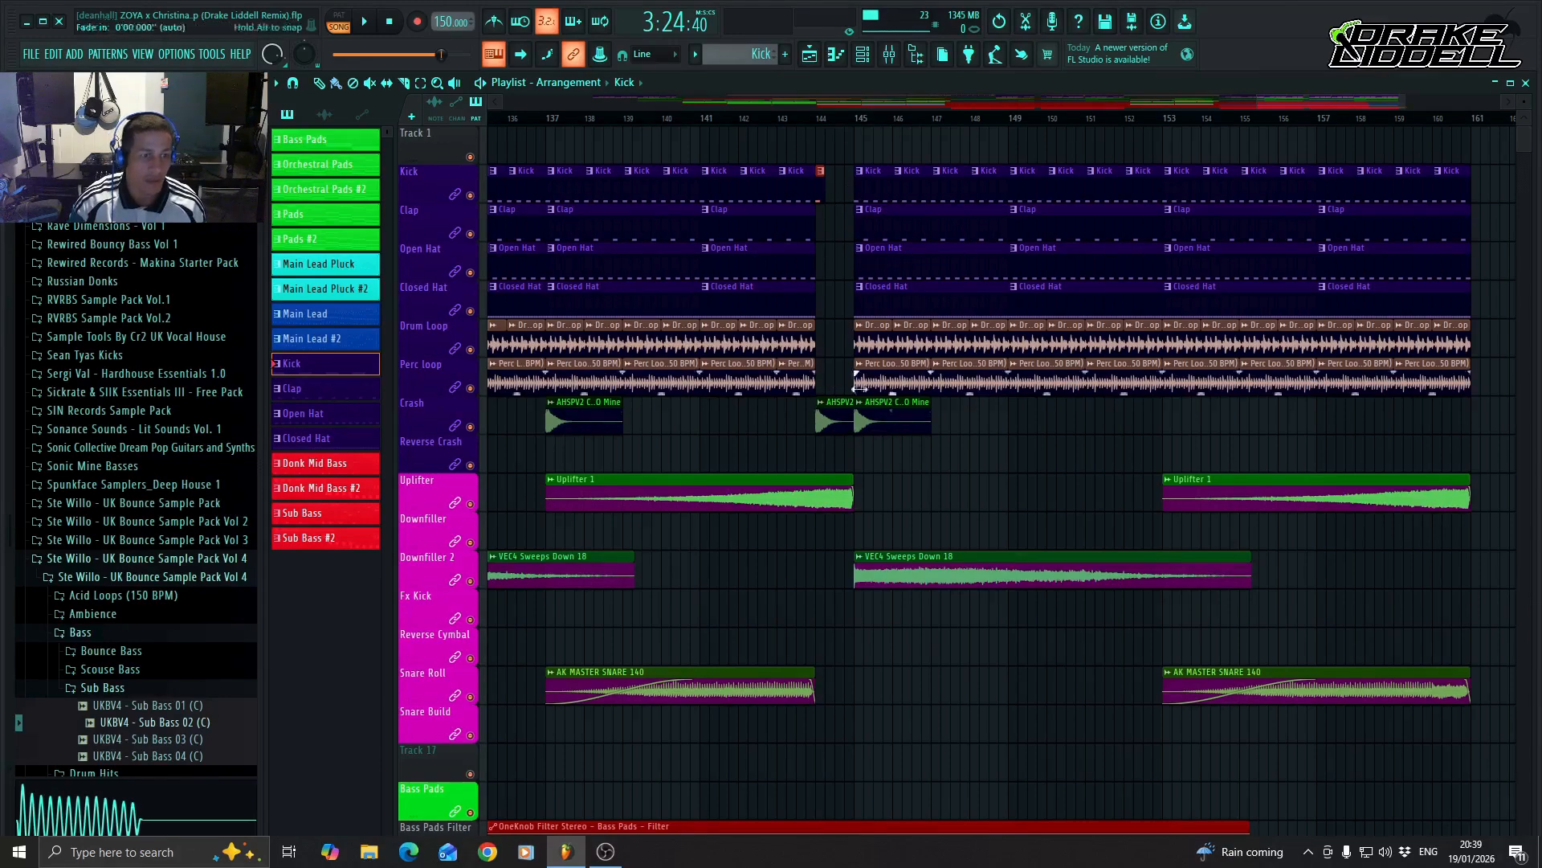
{"action": "scroll", "coordinate": [855, 418], "scroll_direction": "down", "scroll_amount": 5}
{"action": "scroll", "coordinate": [855, 430], "scroll_direction": "up", "scroll_amount": 5}
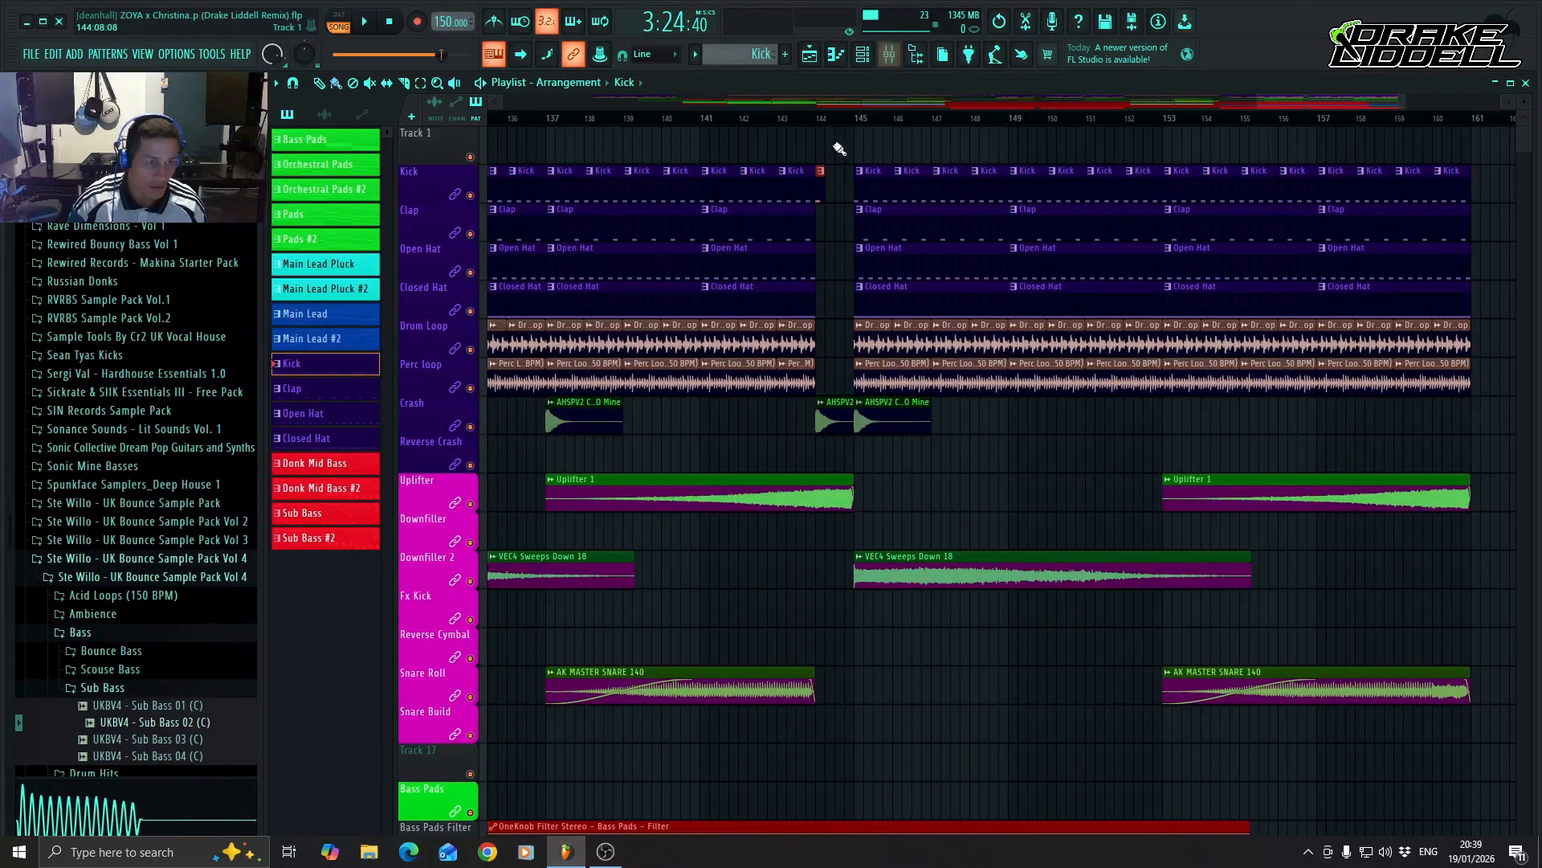
{"action": "scroll", "coordinate": [858, 125], "scroll_direction": "up", "scroll_amount": 5}
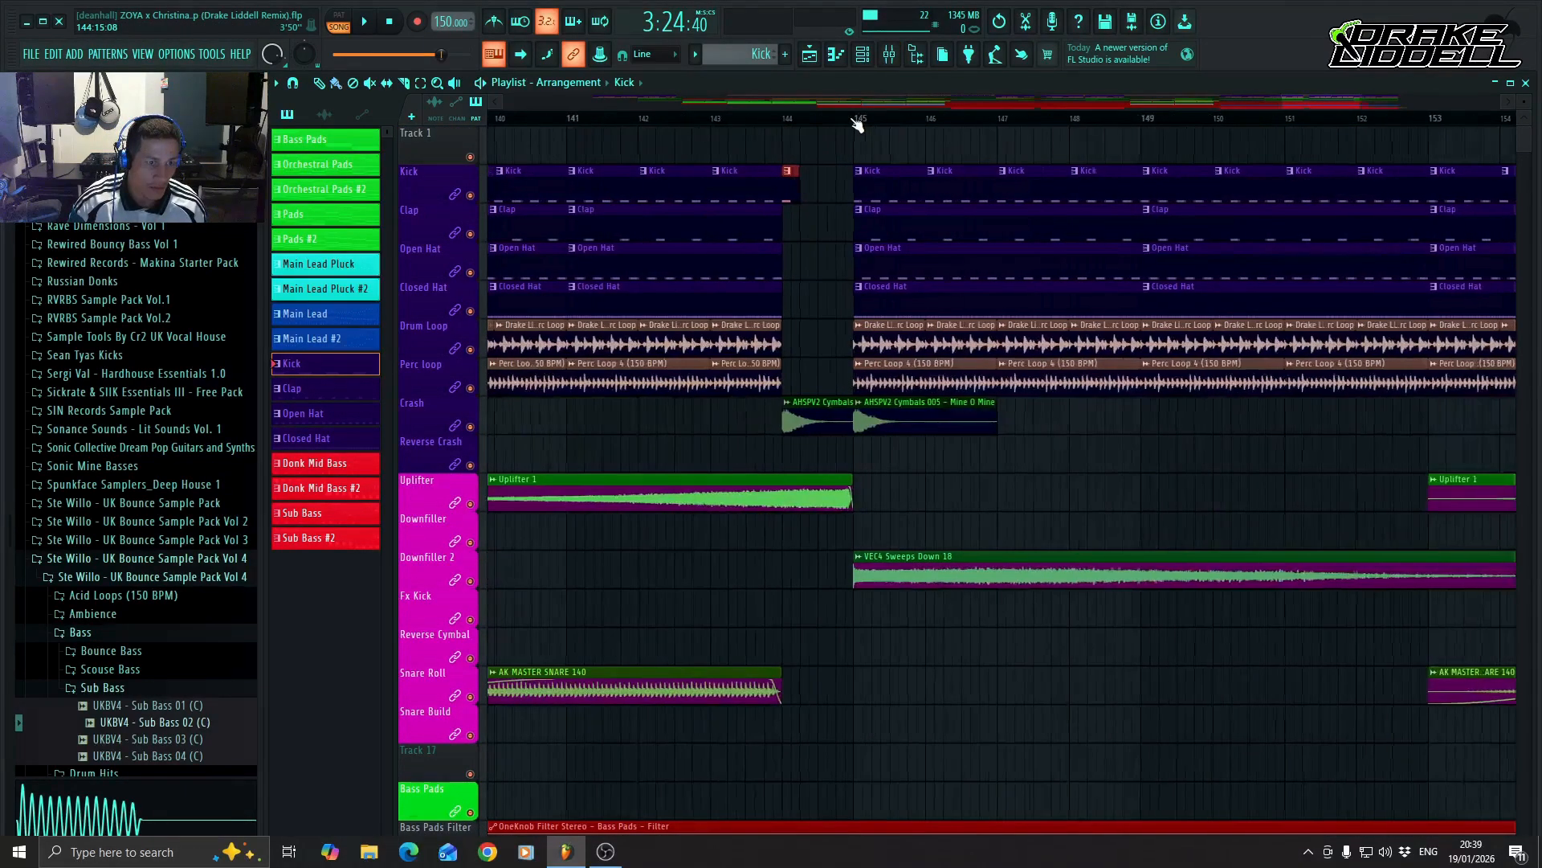
{"action": "left_click", "coordinate": [827, 175]}
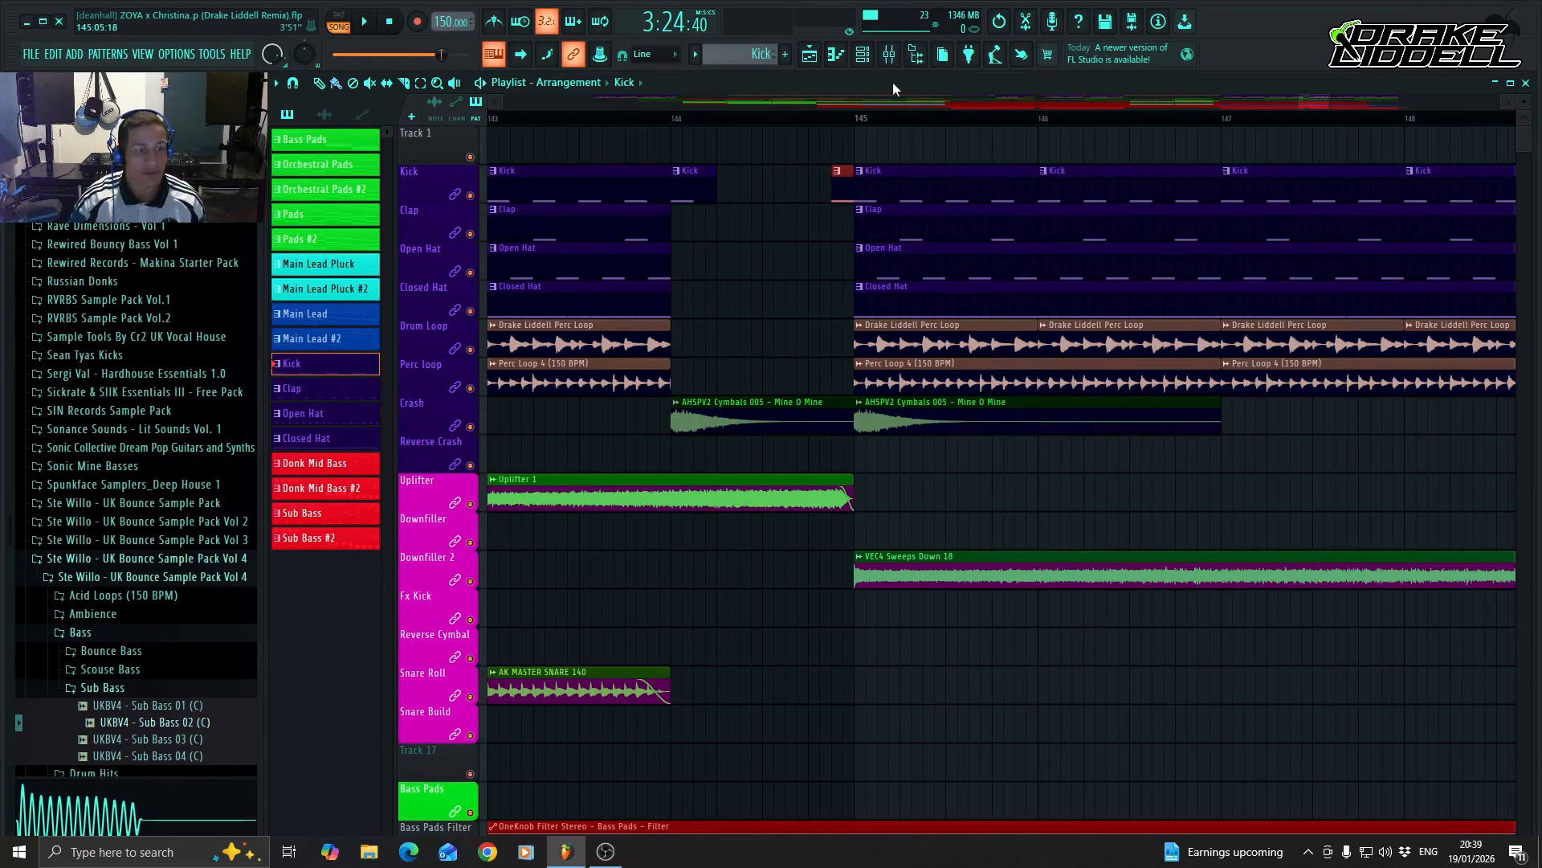
Play the arrangement from about bar 112 through the breakdown and into the second drop, reviewing all tracks.
{"action": "key", "text": "Page_Down"}
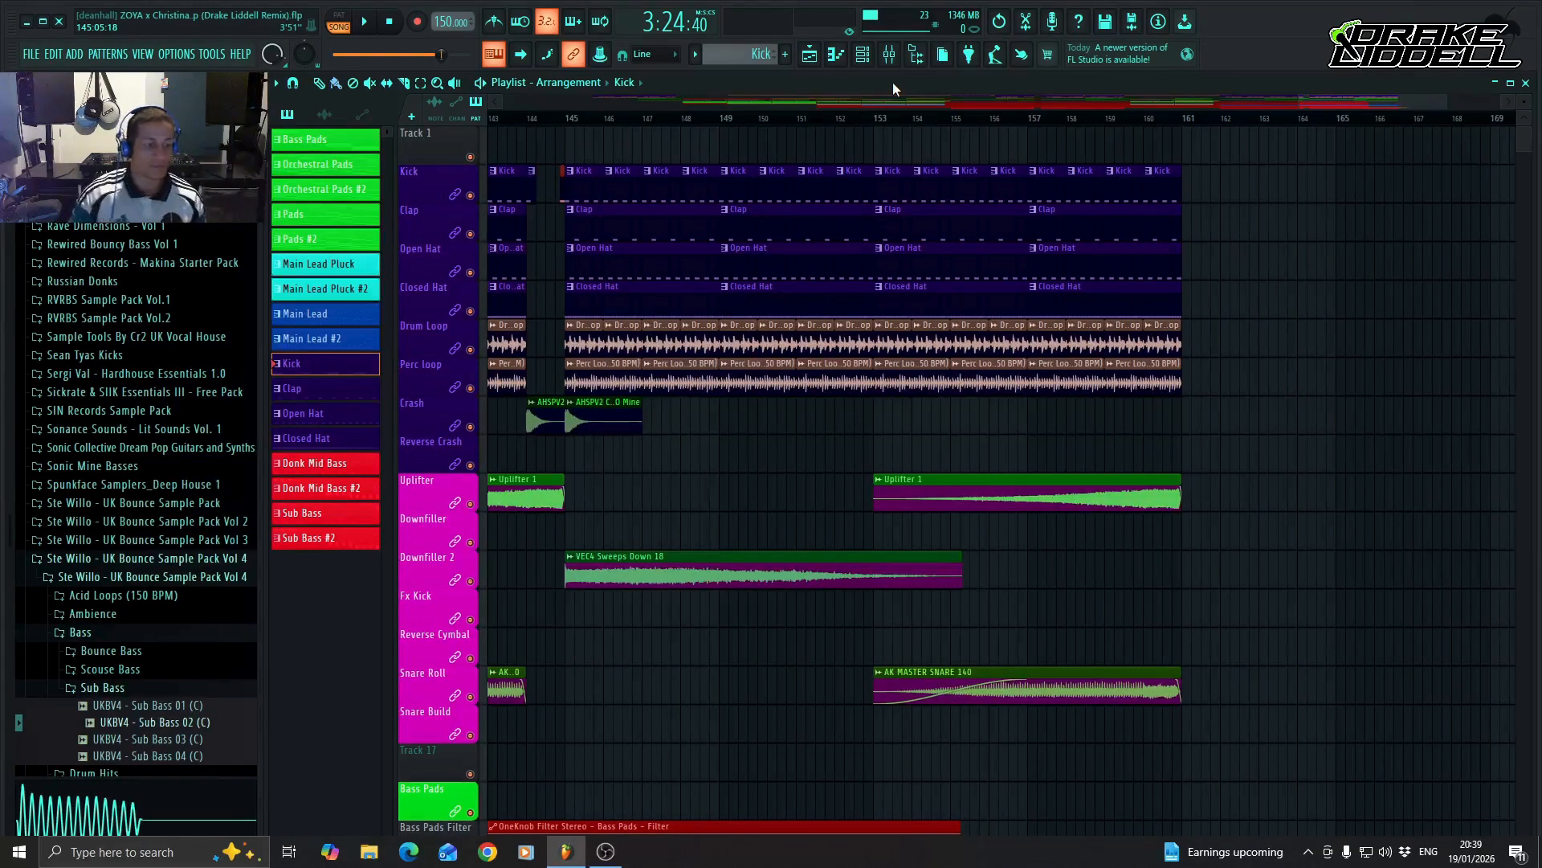
{"action": "left_click_drag", "start_coordinate": [1386, 95], "coordinate": [1172, 107]}
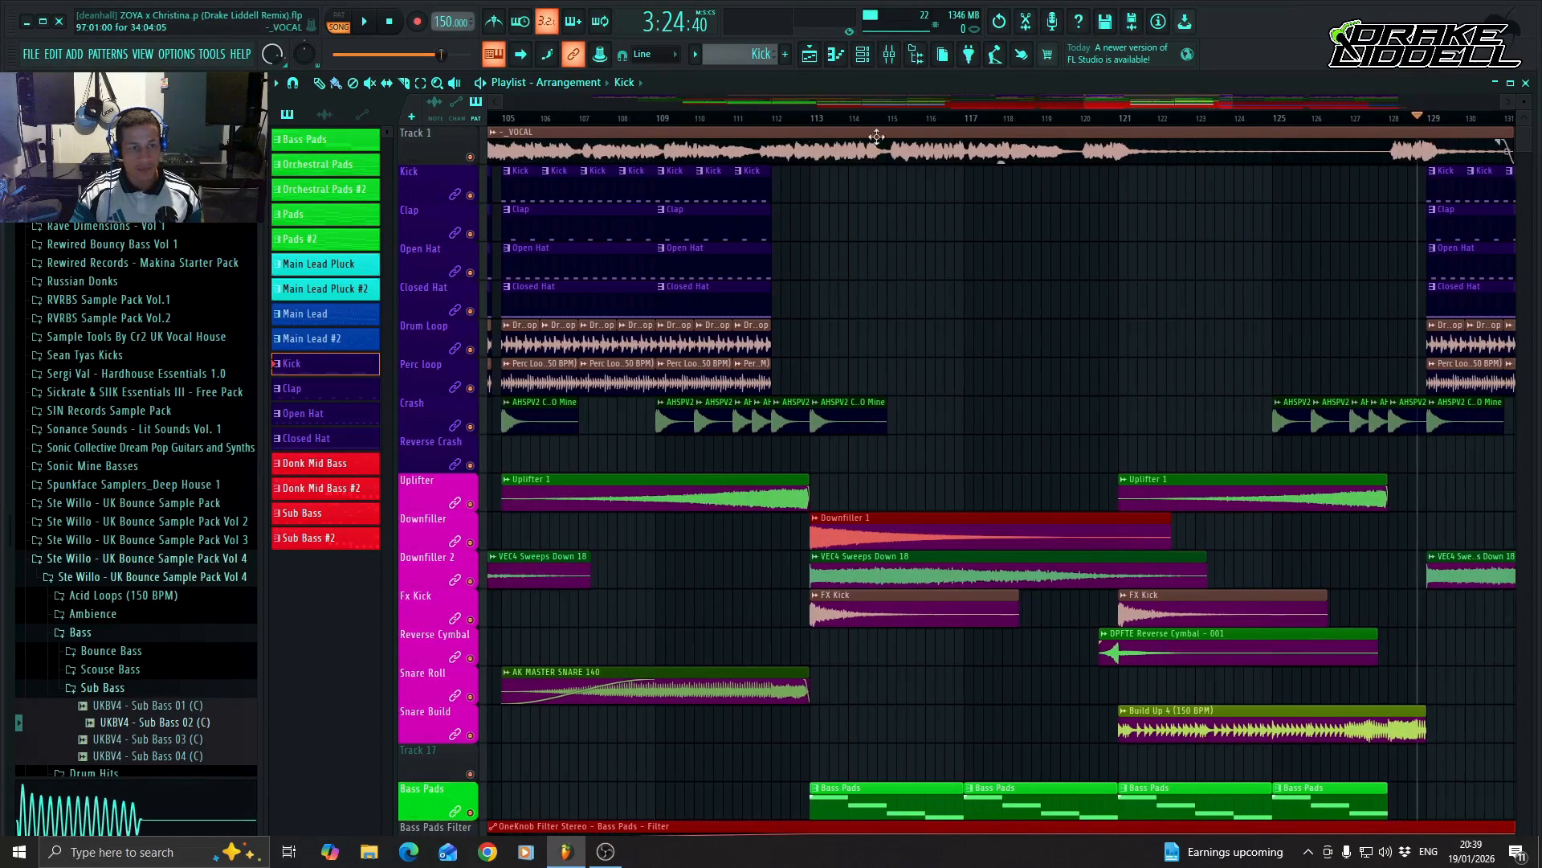
{"action": "left_click", "coordinate": [786, 120]}
{"action": "key", "text": "space"}
{"action": "left_click_drag", "start_coordinate": [1168, 106], "coordinate": [1192, 107]}
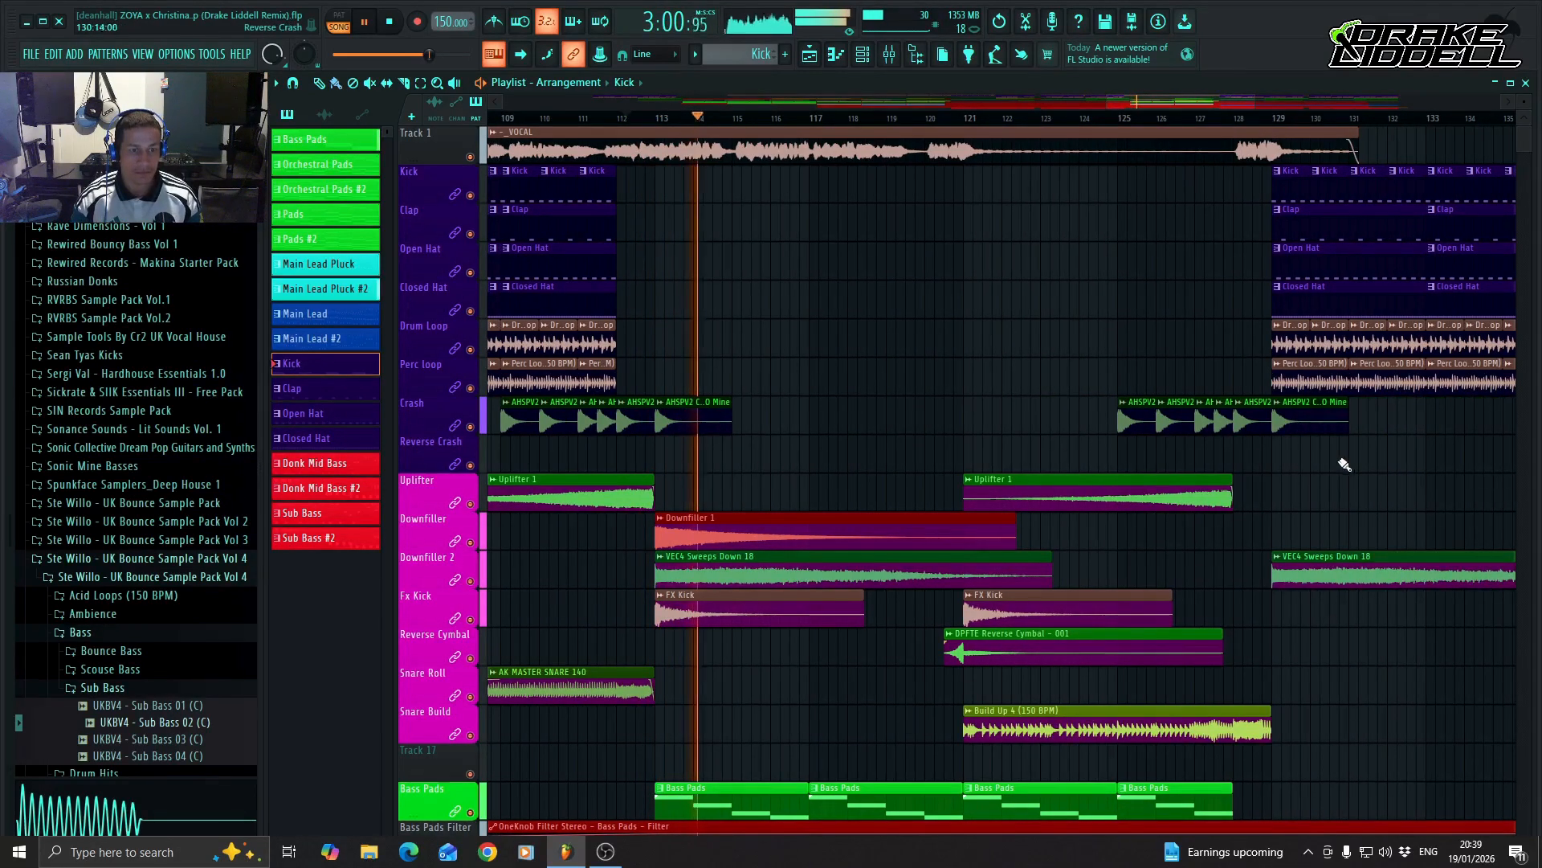
{"action": "scroll", "coordinate": [1376, 465], "scroll_direction": "down", "scroll_amount": 3}
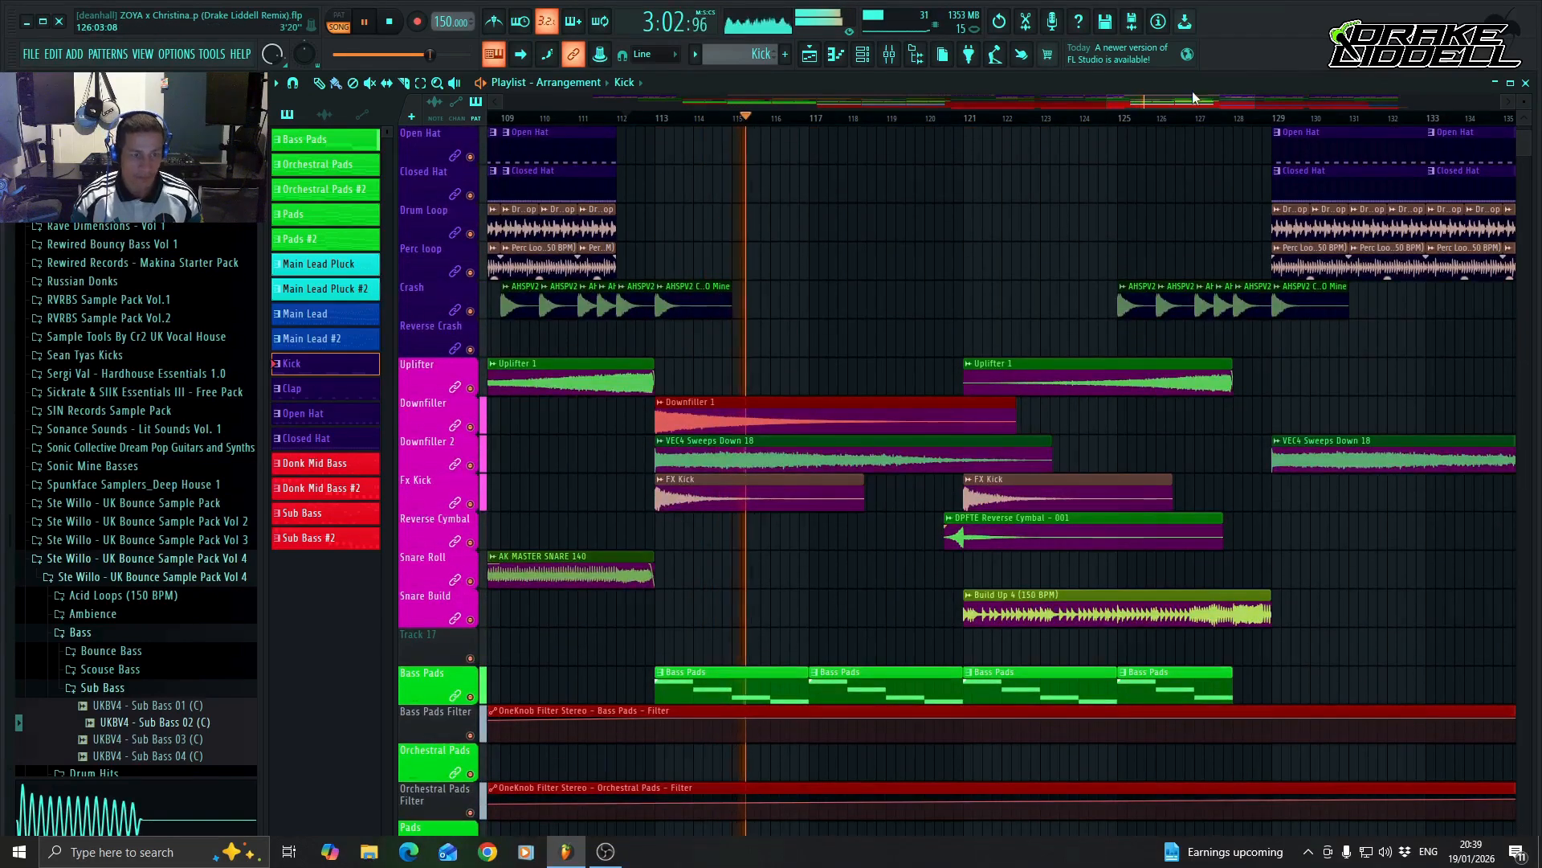
{"action": "left_click_drag", "start_coordinate": [1180, 105], "coordinate": [1266, 103]}
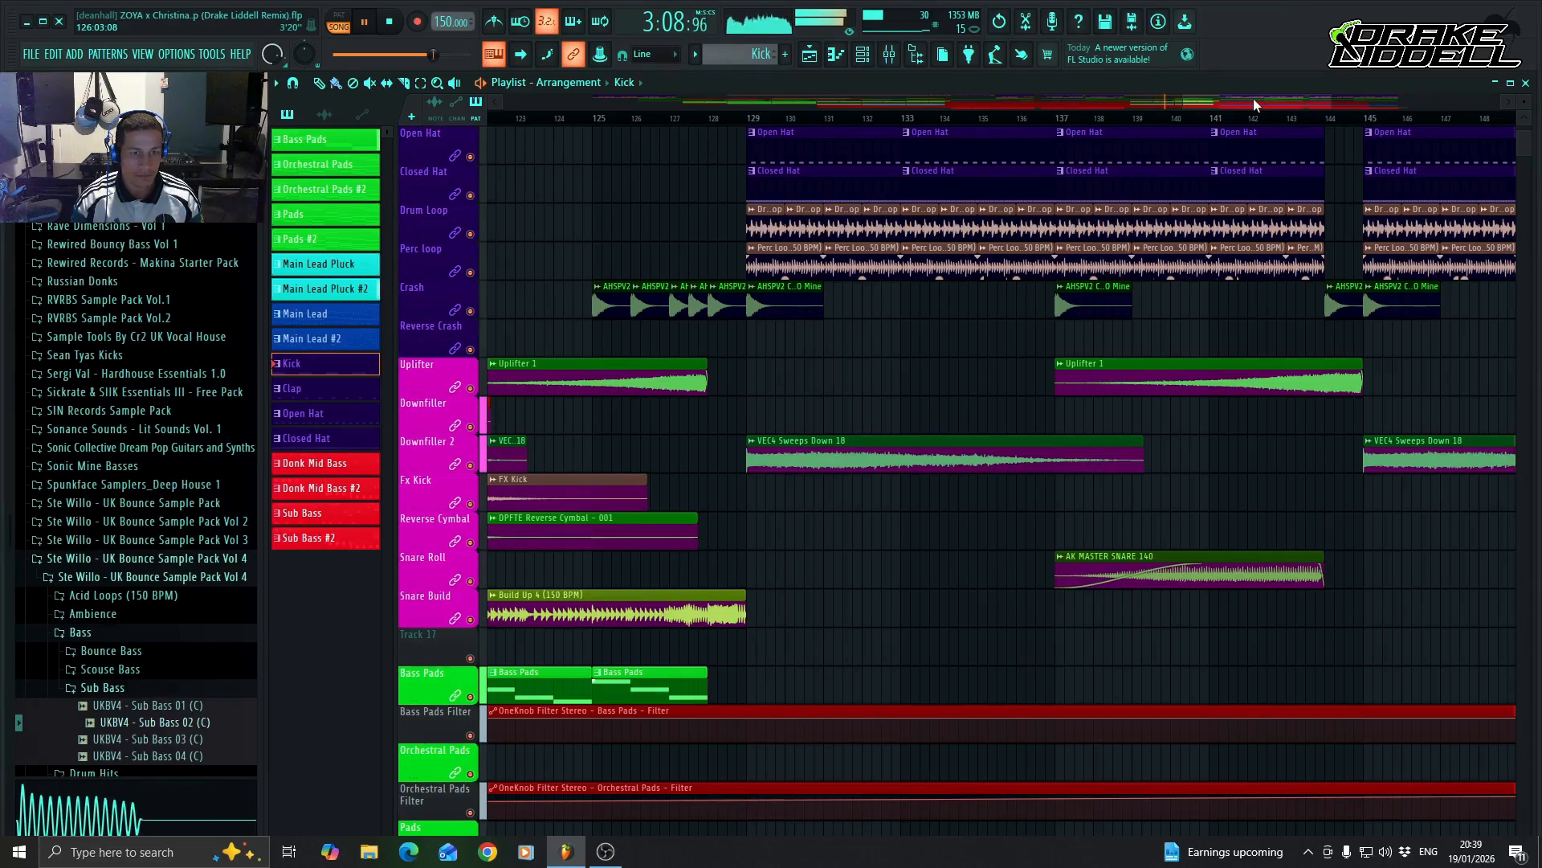
{"action": "mouse_move", "coordinate": [1254, 102]}
{"action": "left_mouse_down"}
{"action": "mouse_move", "coordinate": [1191, 105]}
{"action": "mouse_move", "coordinate": [1254, 103]}
{"action": "left_mouse_up"}
{"action": "scroll", "coordinate": [1085, 281], "scroll_direction": "up", "scroll_amount": 3}
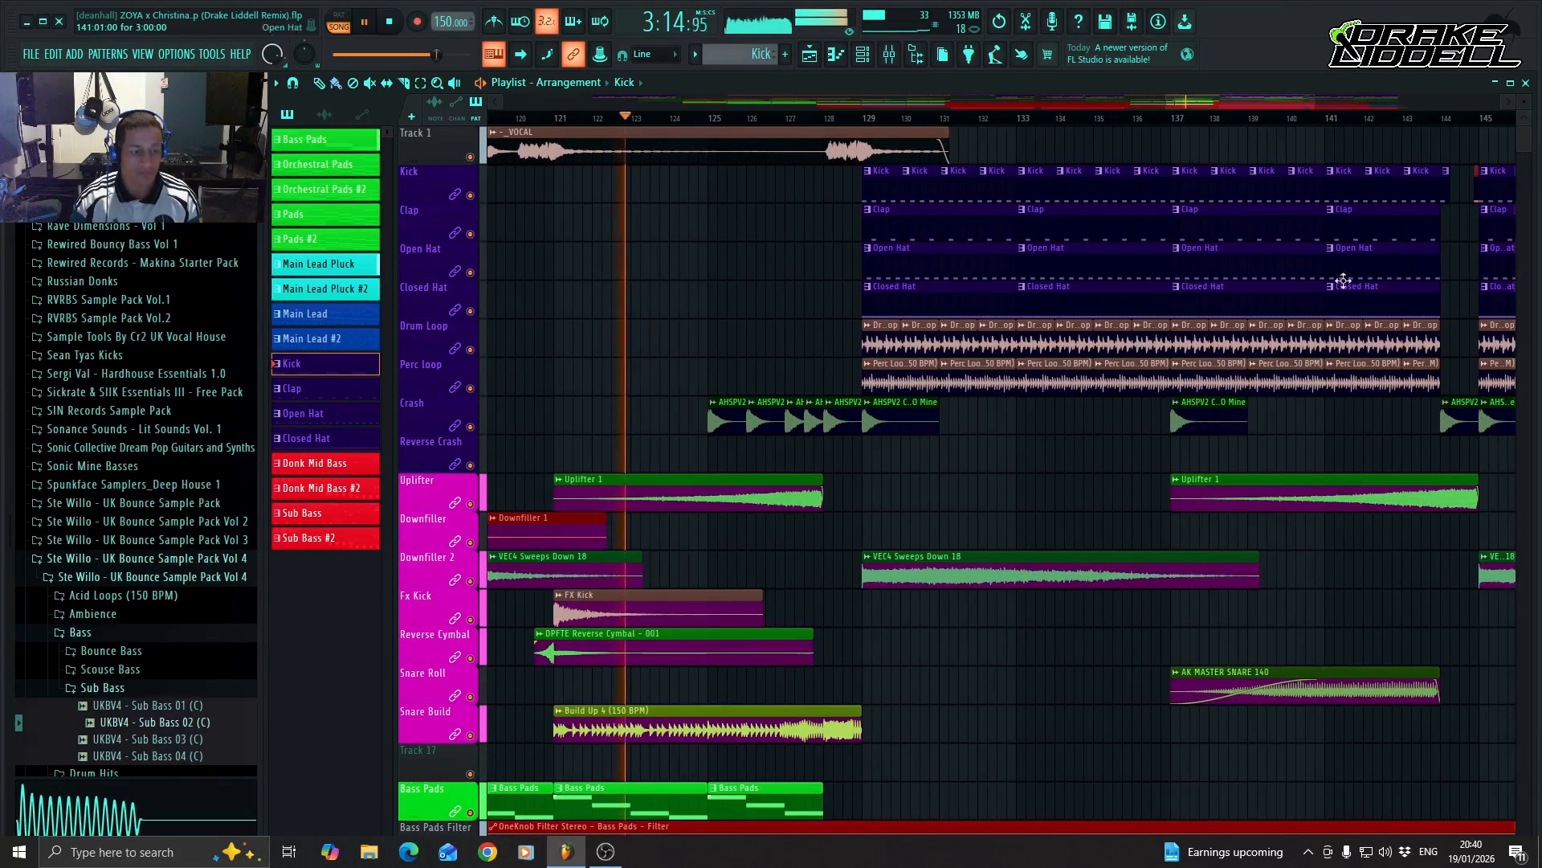
{"action": "scroll", "coordinate": [1264, 362], "scroll_direction": "down", "scroll_amount": 8}
{"action": "scroll", "coordinate": [1357, 359], "scroll_direction": "down", "scroll_amount": 4}
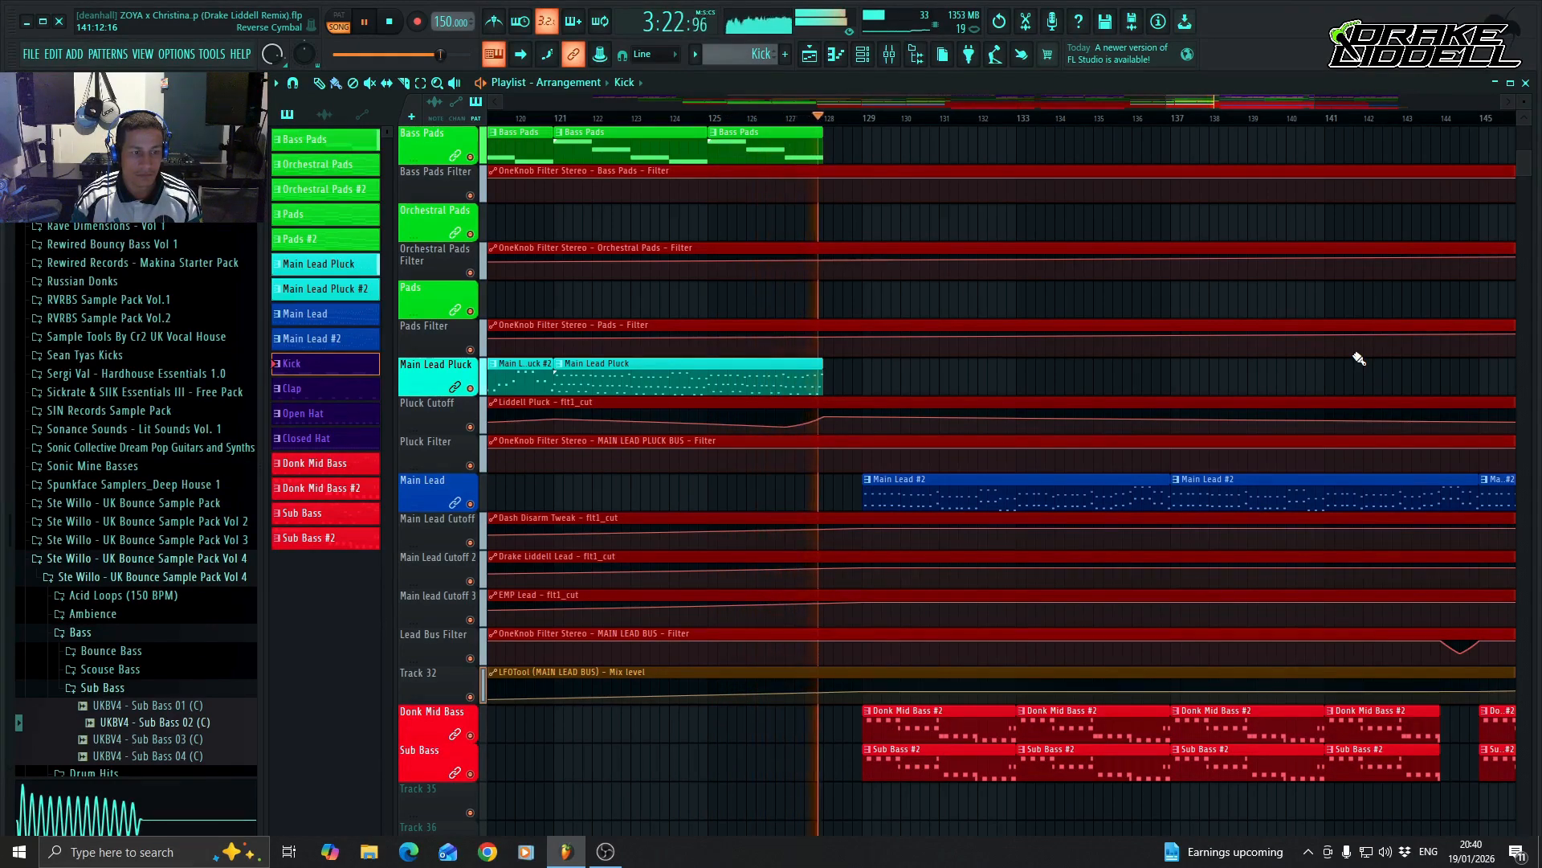
{"action": "scroll", "coordinate": [1398, 384], "scroll_direction": "up", "scroll_amount": 2}
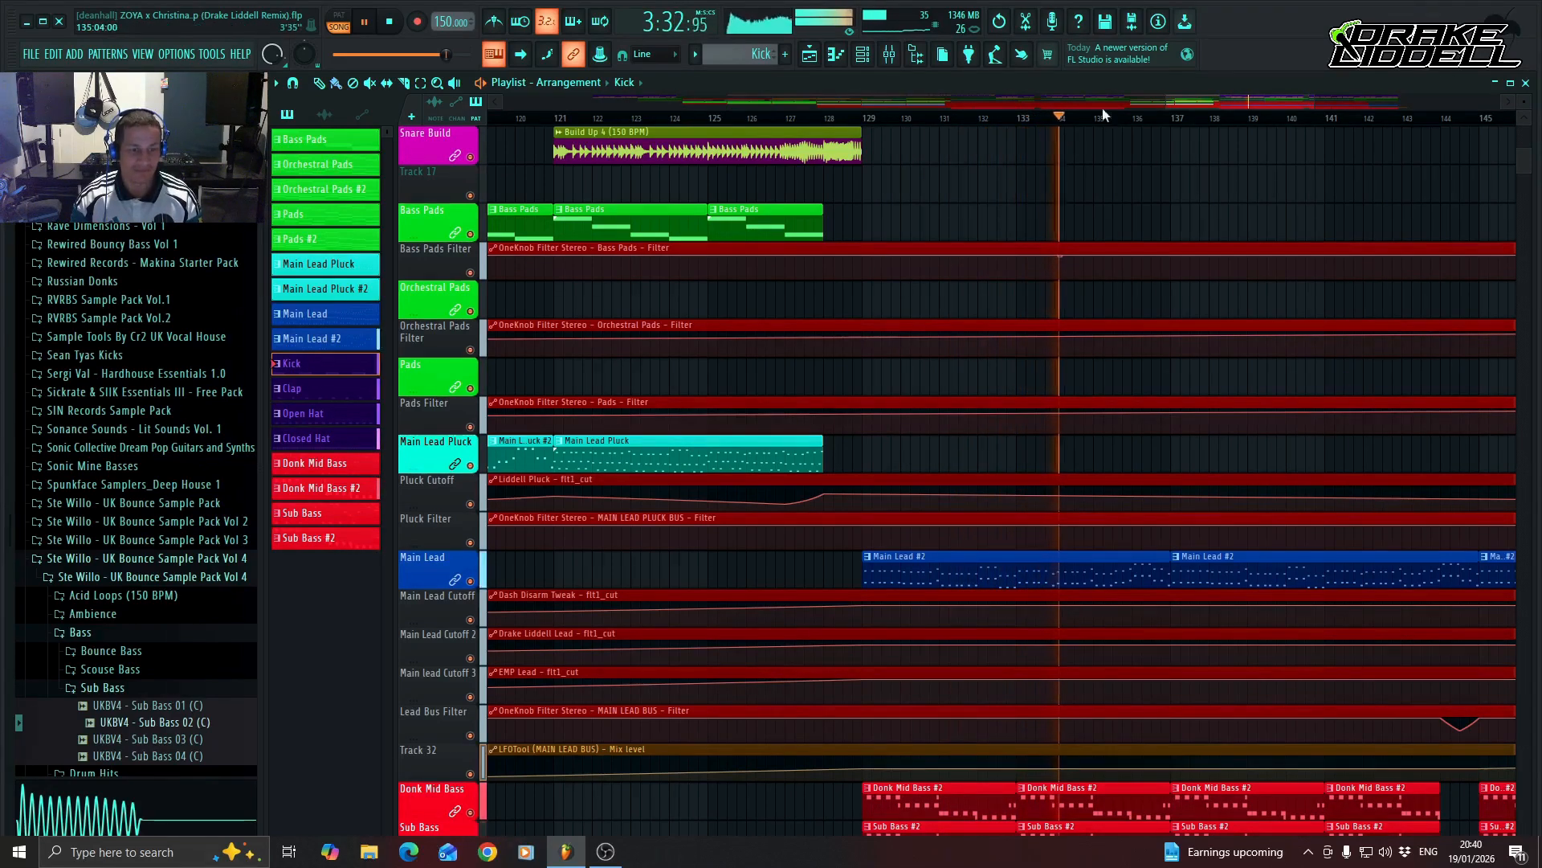
{"action": "left_click_drag", "start_coordinate": [1227, 103], "coordinate": [1284, 108]}
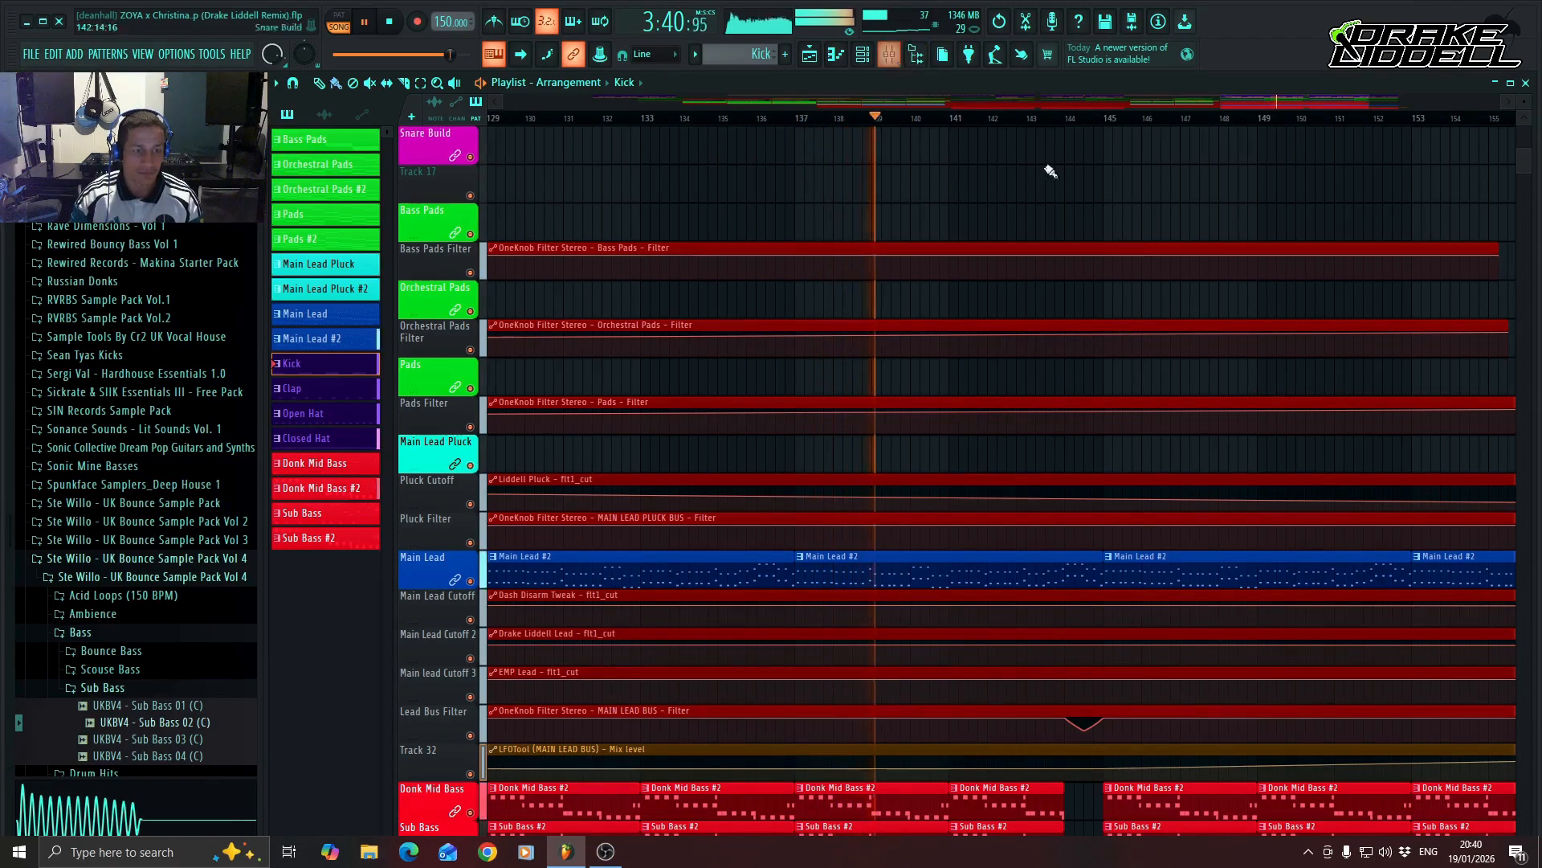
Add a point at bar 161 in the LFOTool Mix level automation, holding the level flat until there, and play through to the drop's end.
{"action": "left_click_drag", "start_coordinate": [1250, 102], "coordinate": [1271, 100]}
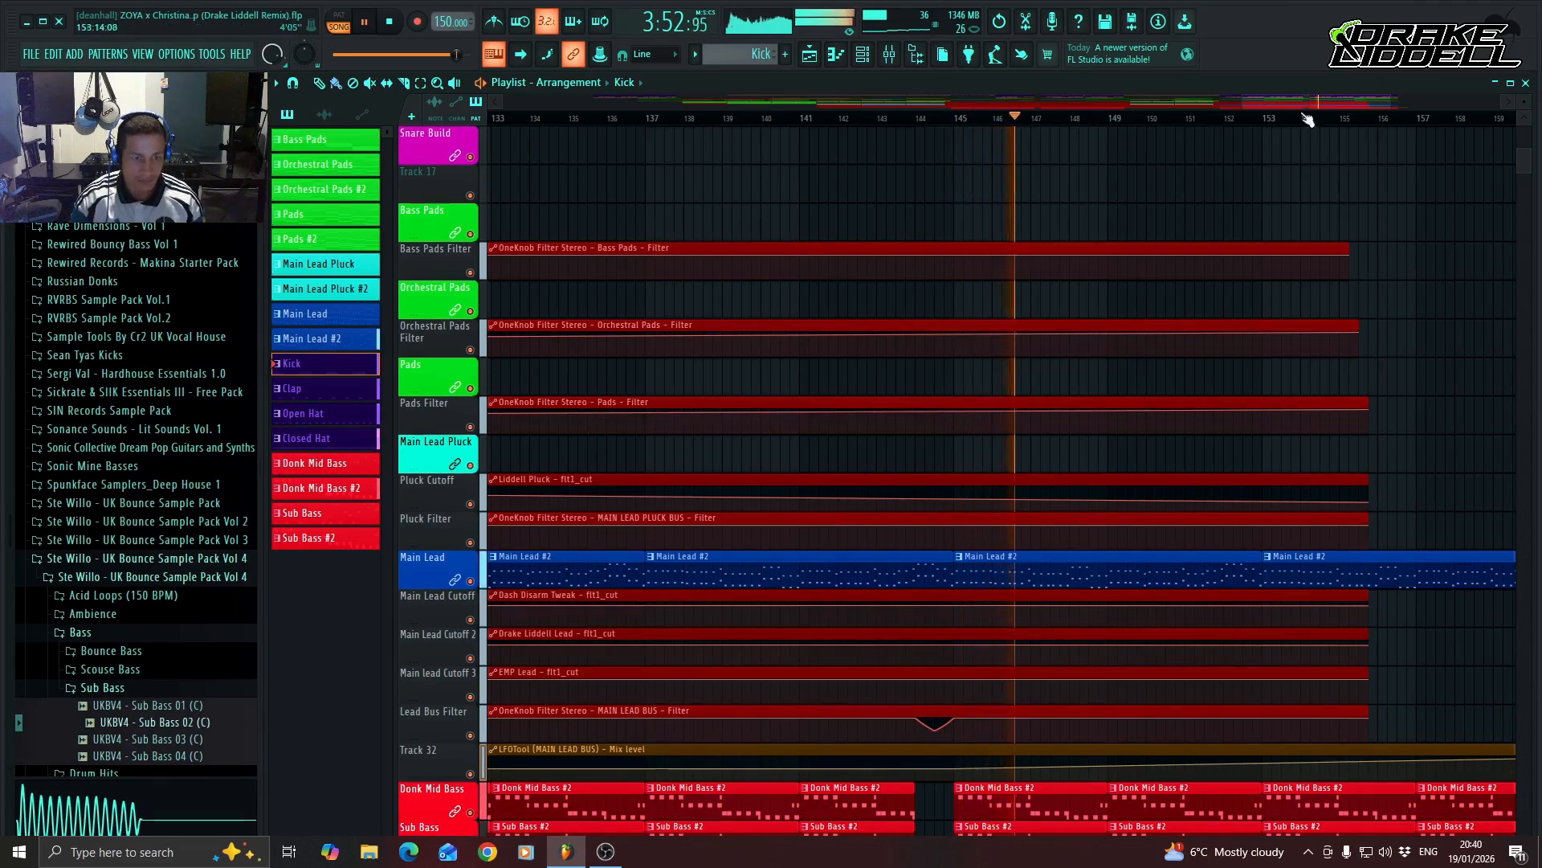
{"action": "left_click_drag", "start_coordinate": [1312, 103], "coordinate": [1338, 101]}
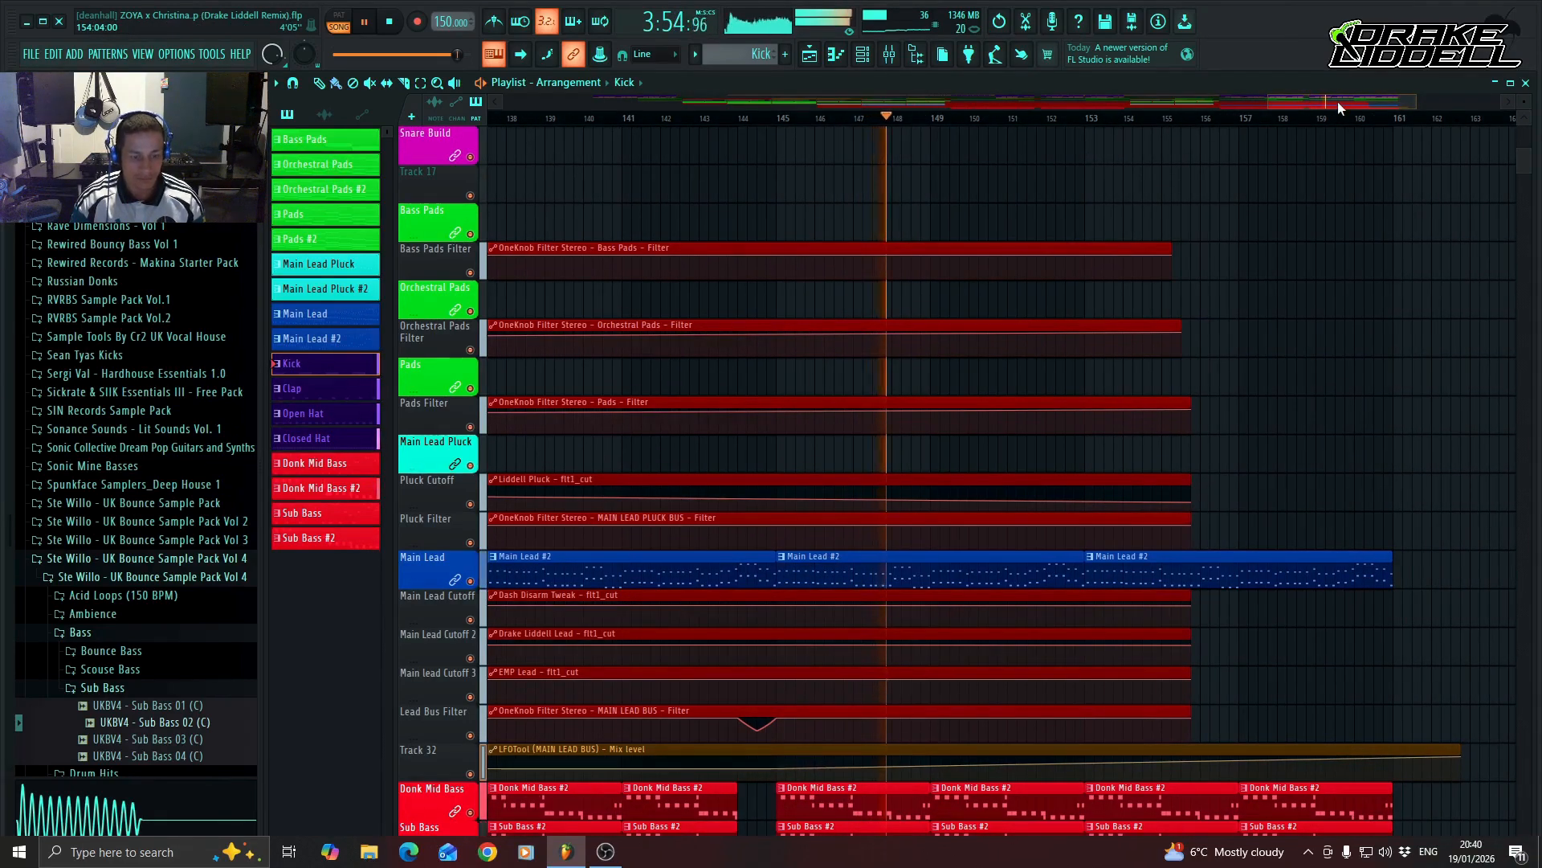
{"action": "right_click", "coordinate": [1394, 767]}
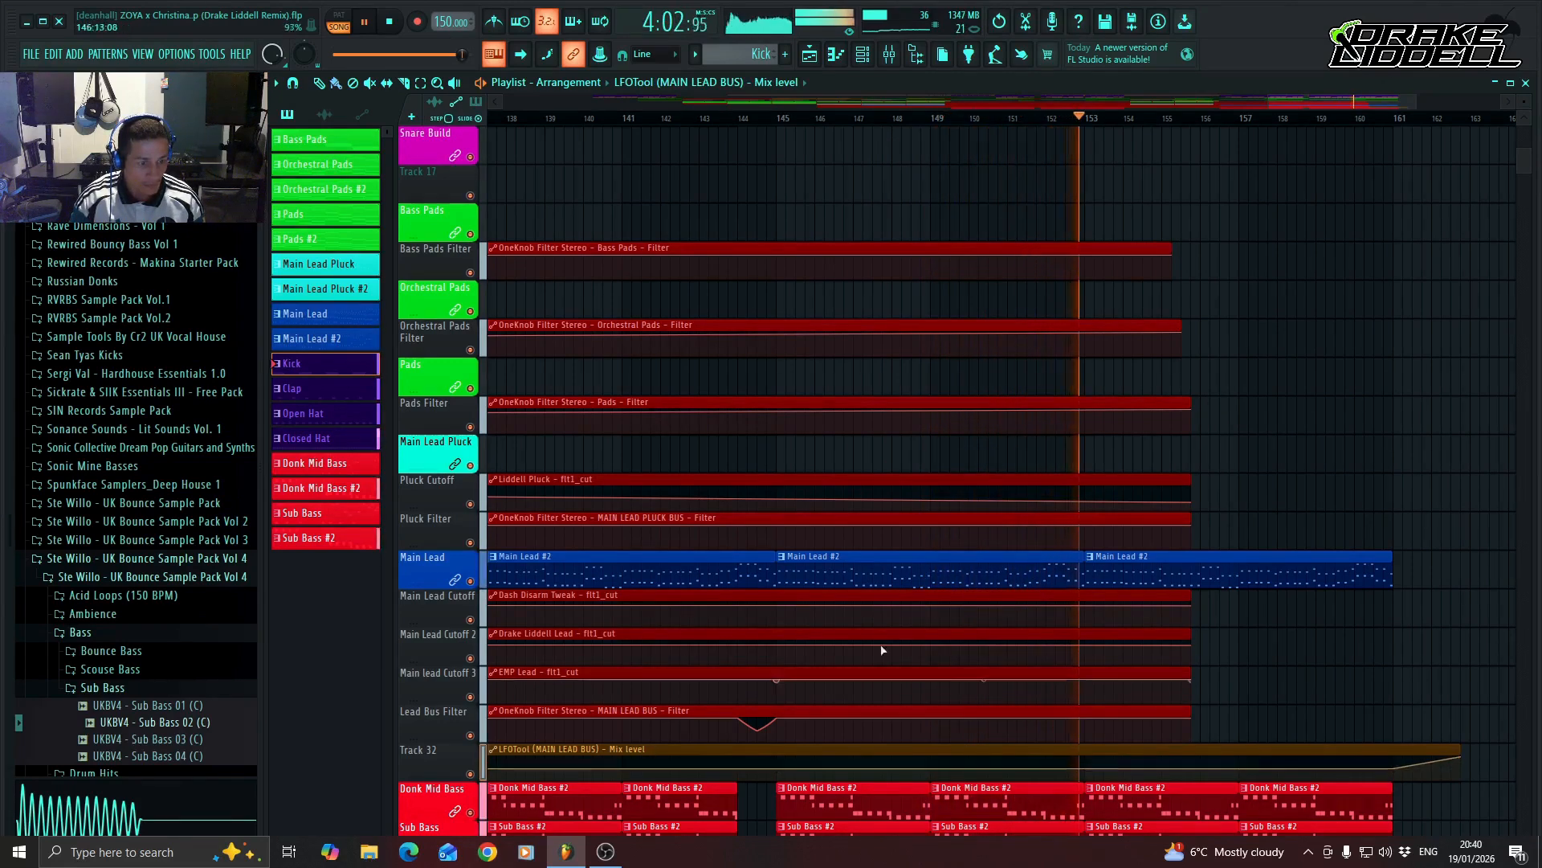
{"action": "left_click_drag", "start_coordinate": [1332, 104], "coordinate": [1279, 103]}
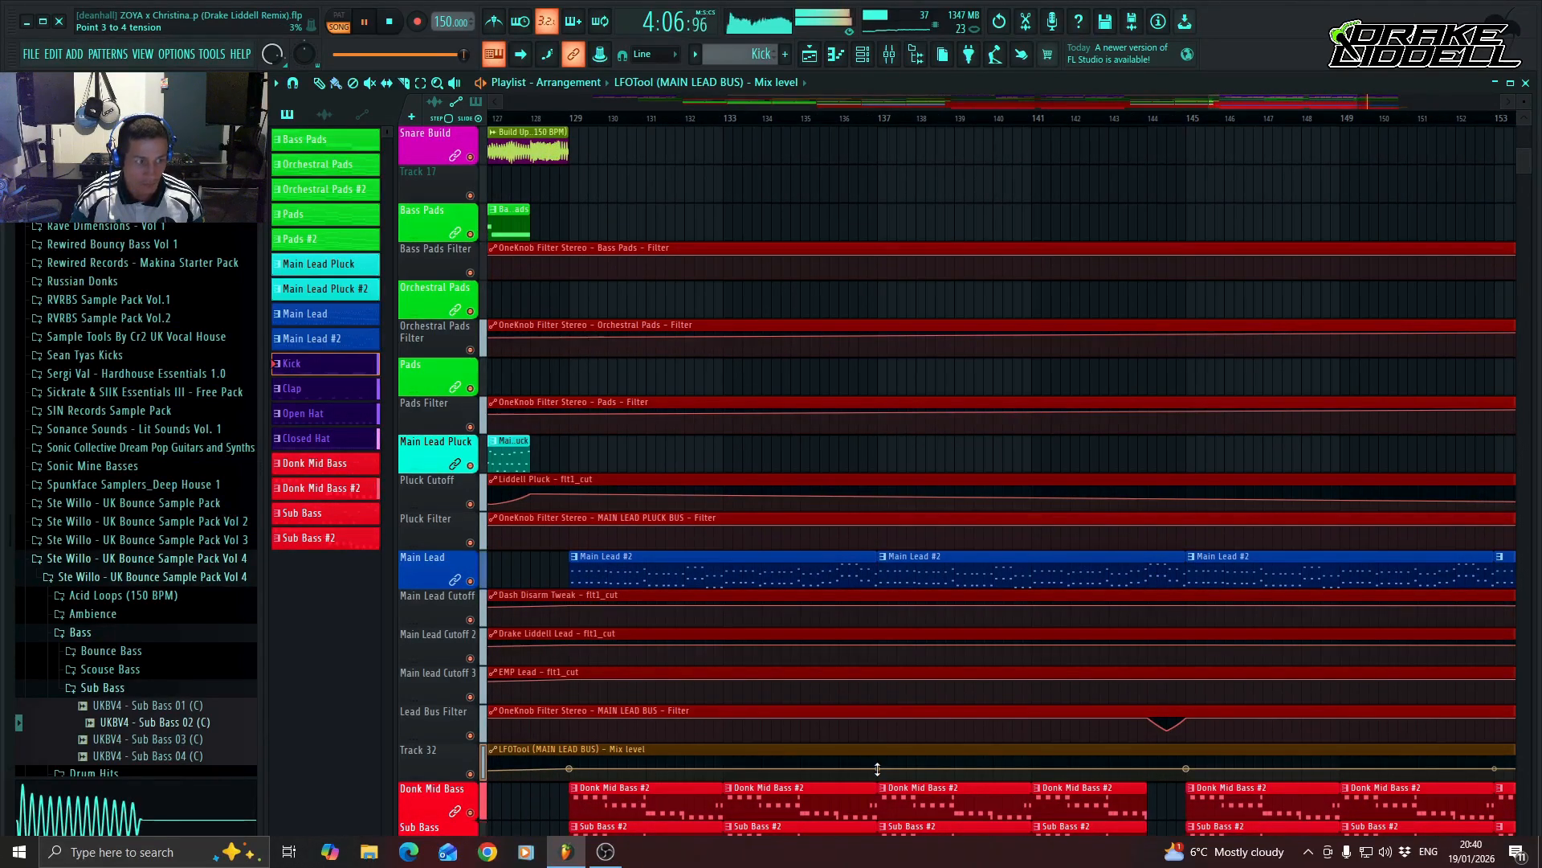
{"action": "left_click_drag", "start_coordinate": [877, 769], "coordinate": [877, 768]}
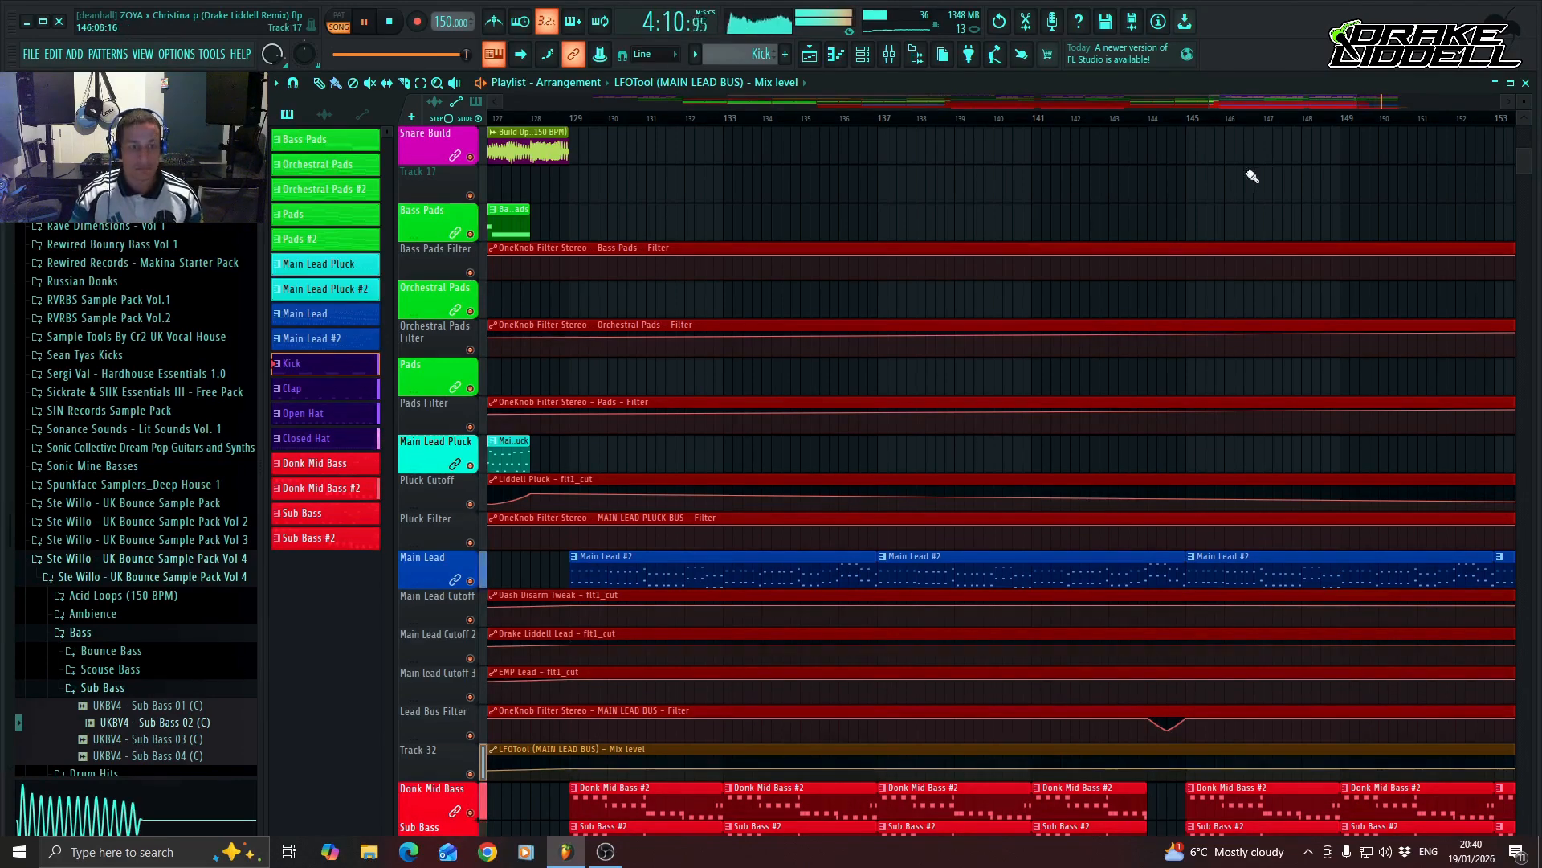
{"action": "left_click_drag", "start_coordinate": [1293, 100], "coordinate": [1367, 104]}
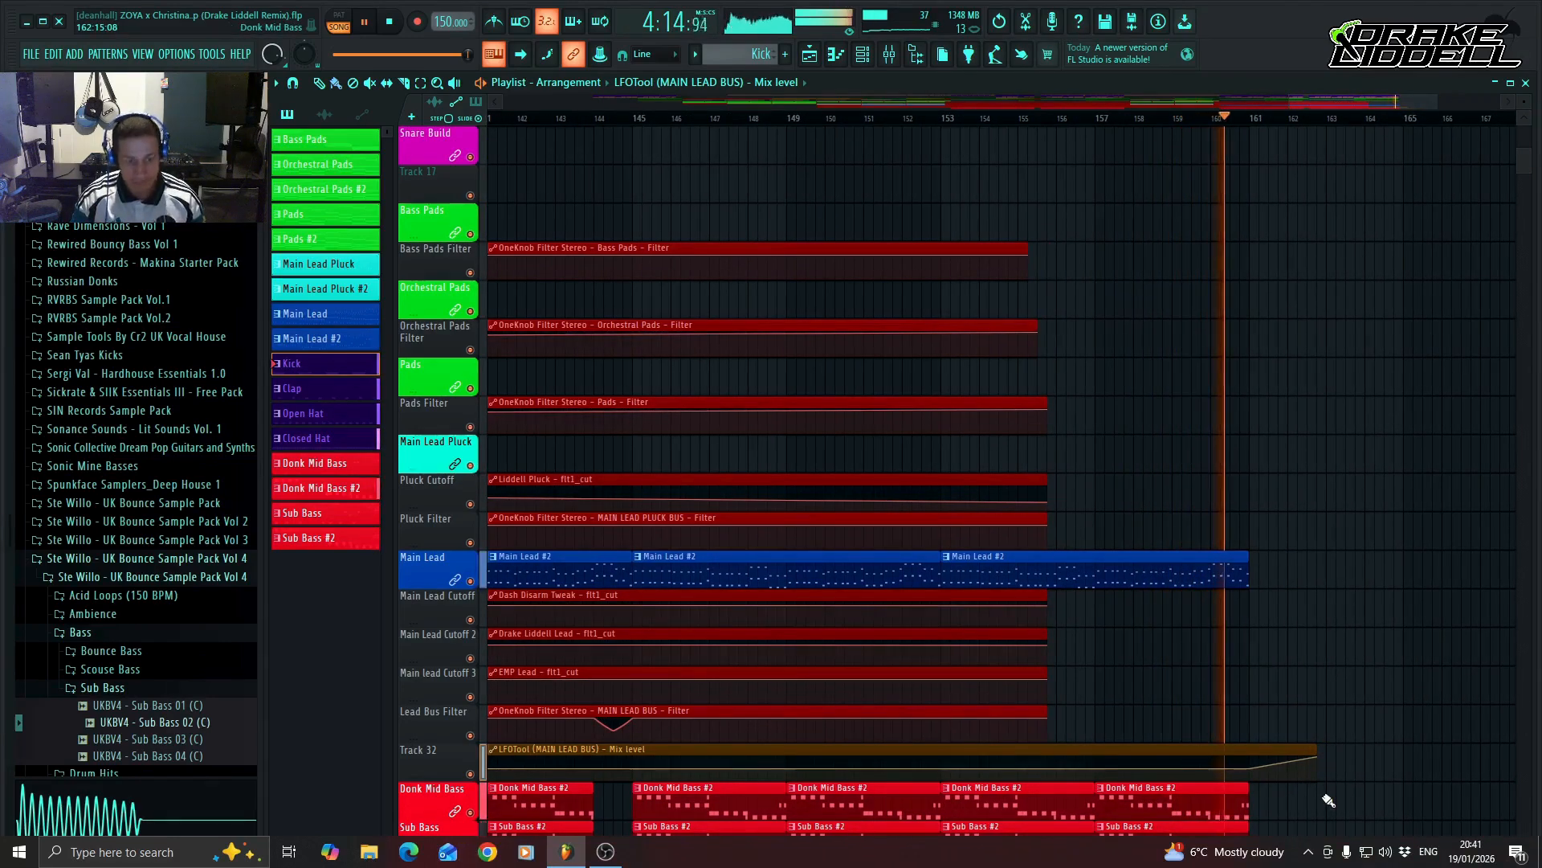
{"action": "key", "text": "space"}
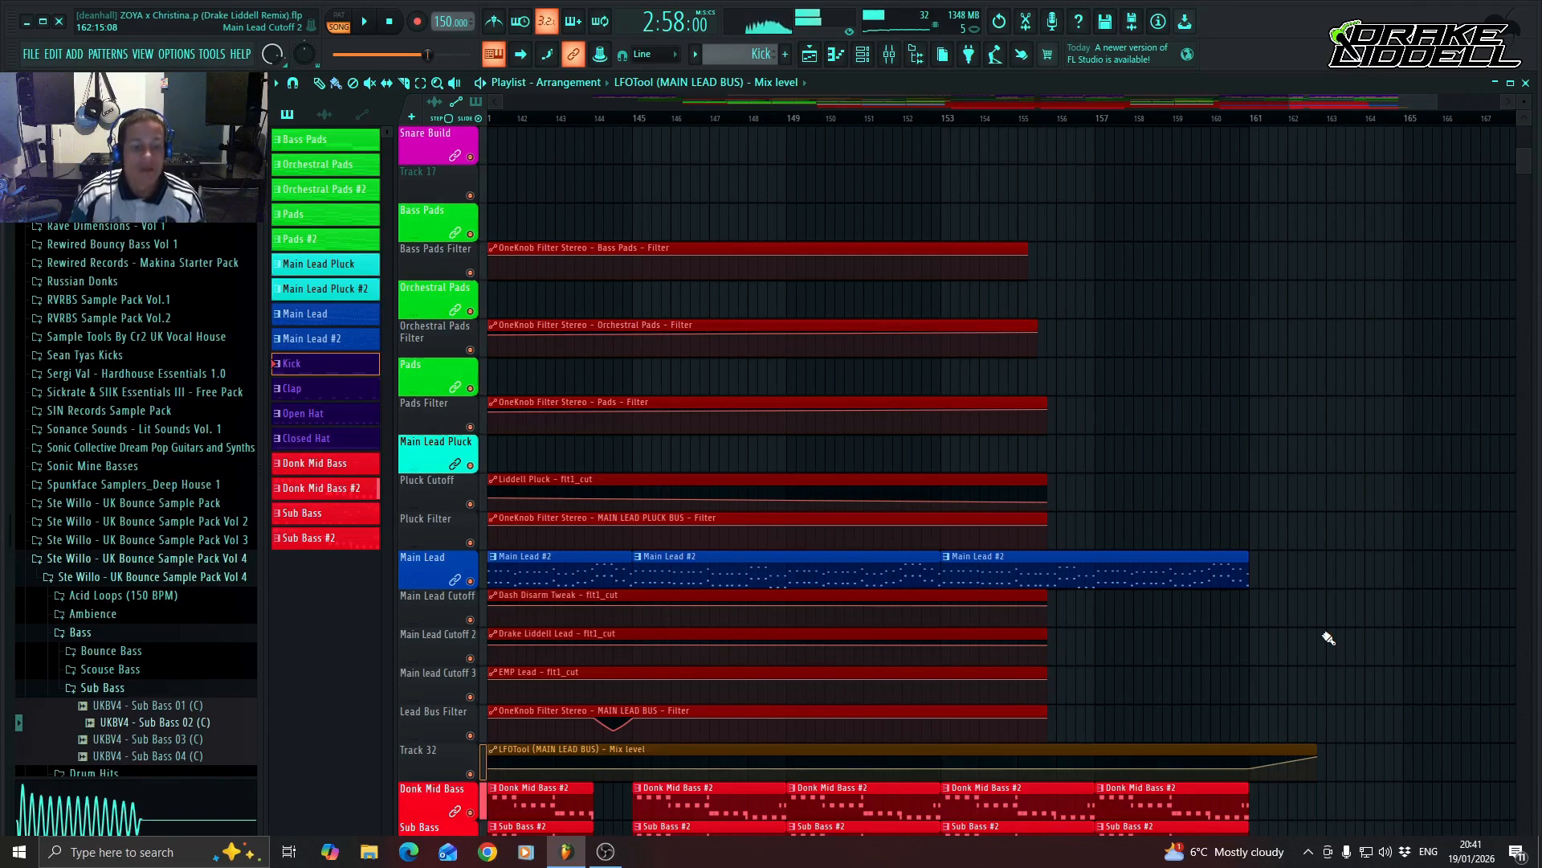